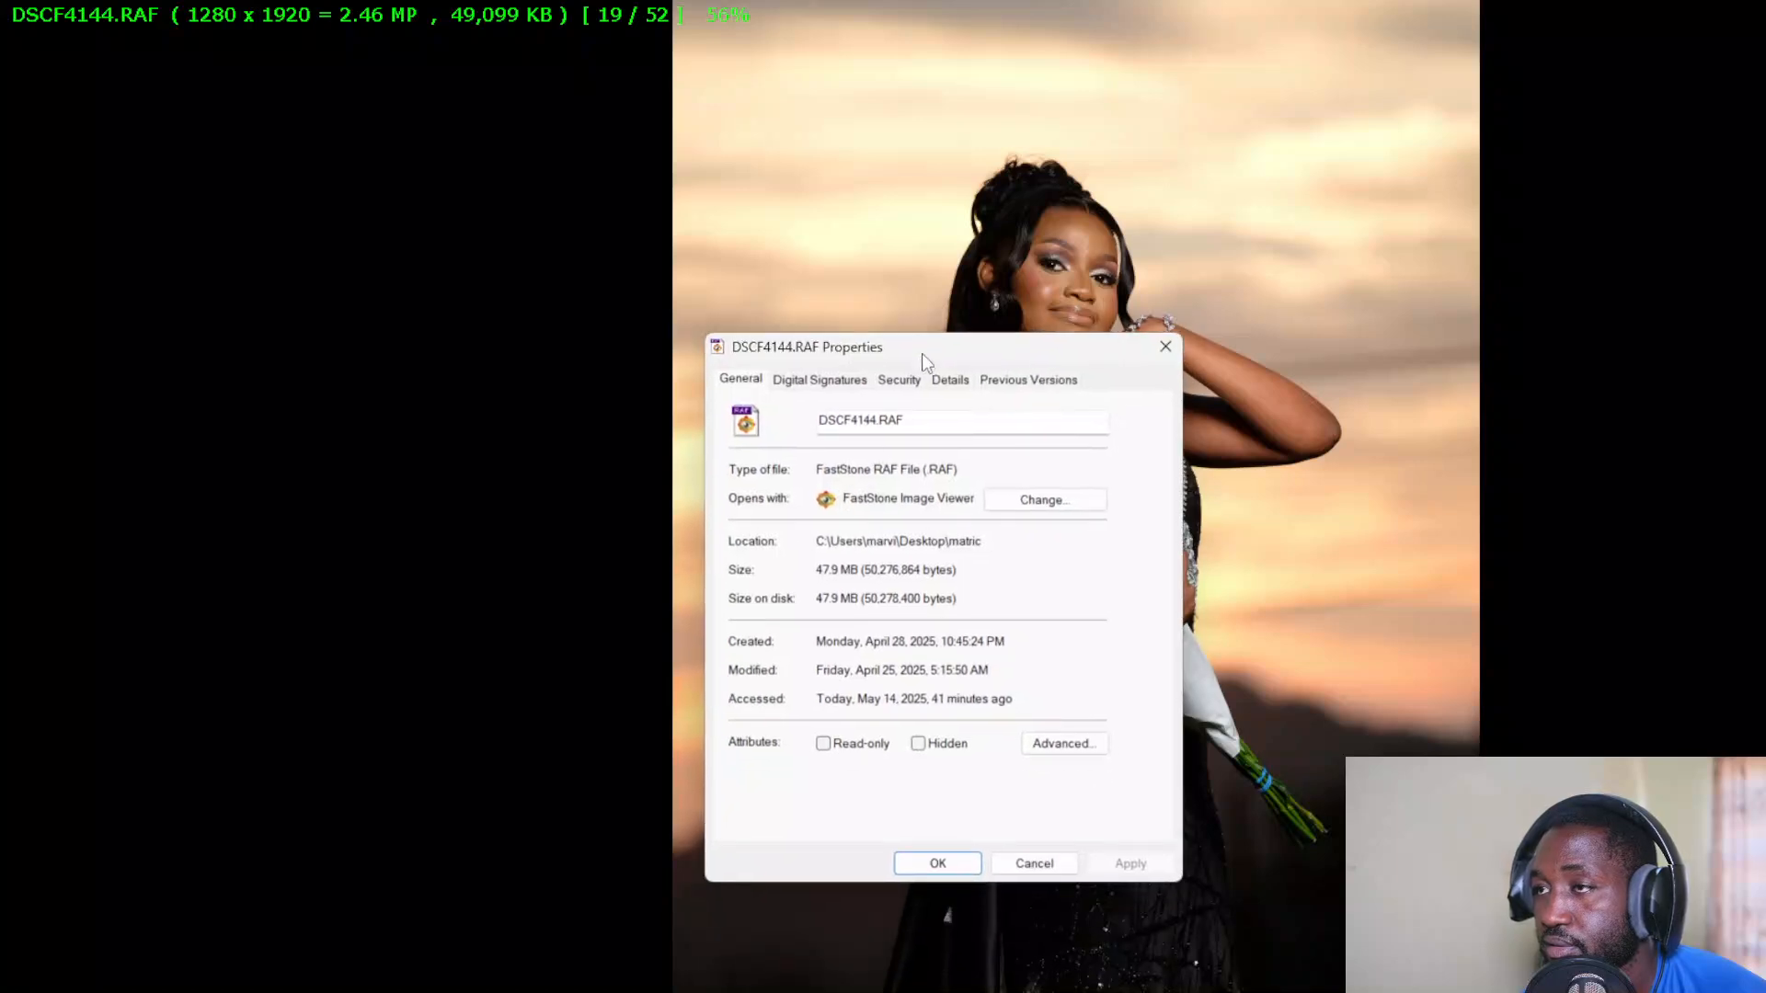
Step: Review the camera and exposure details in the properties of DSCF4144.RAF, and close the properties and the image viewer
click(950, 379)
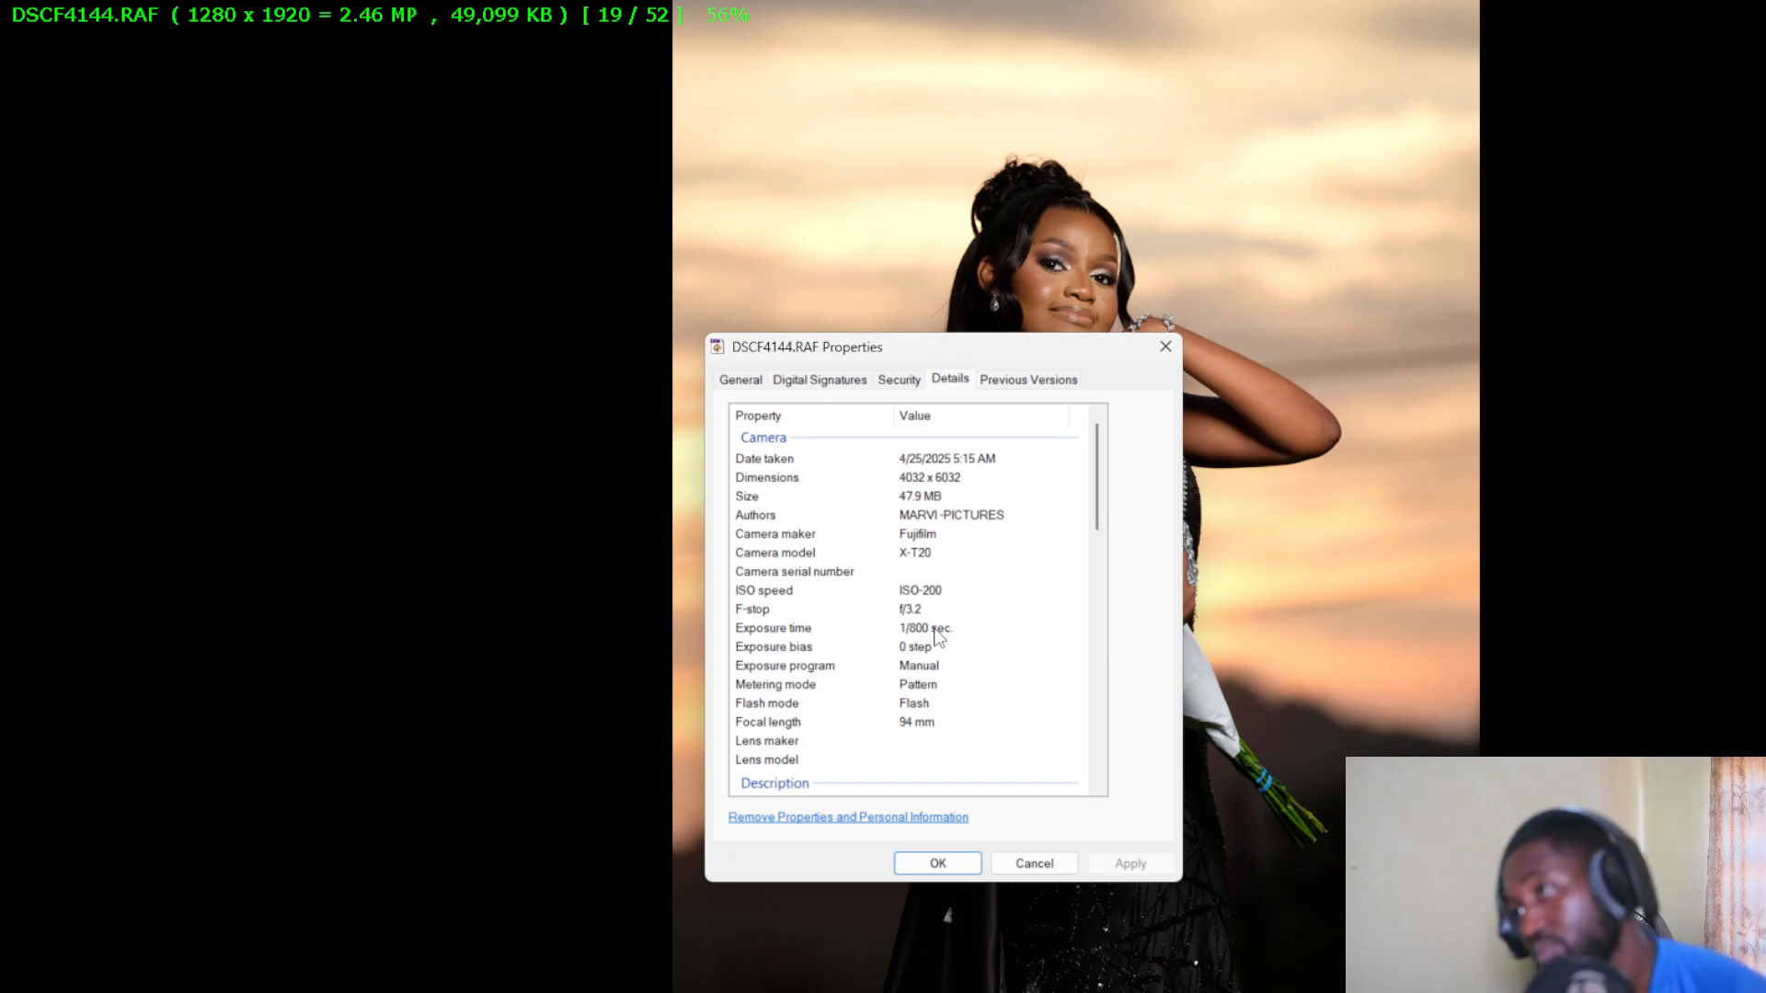
scroll(930, 616, down, 2)
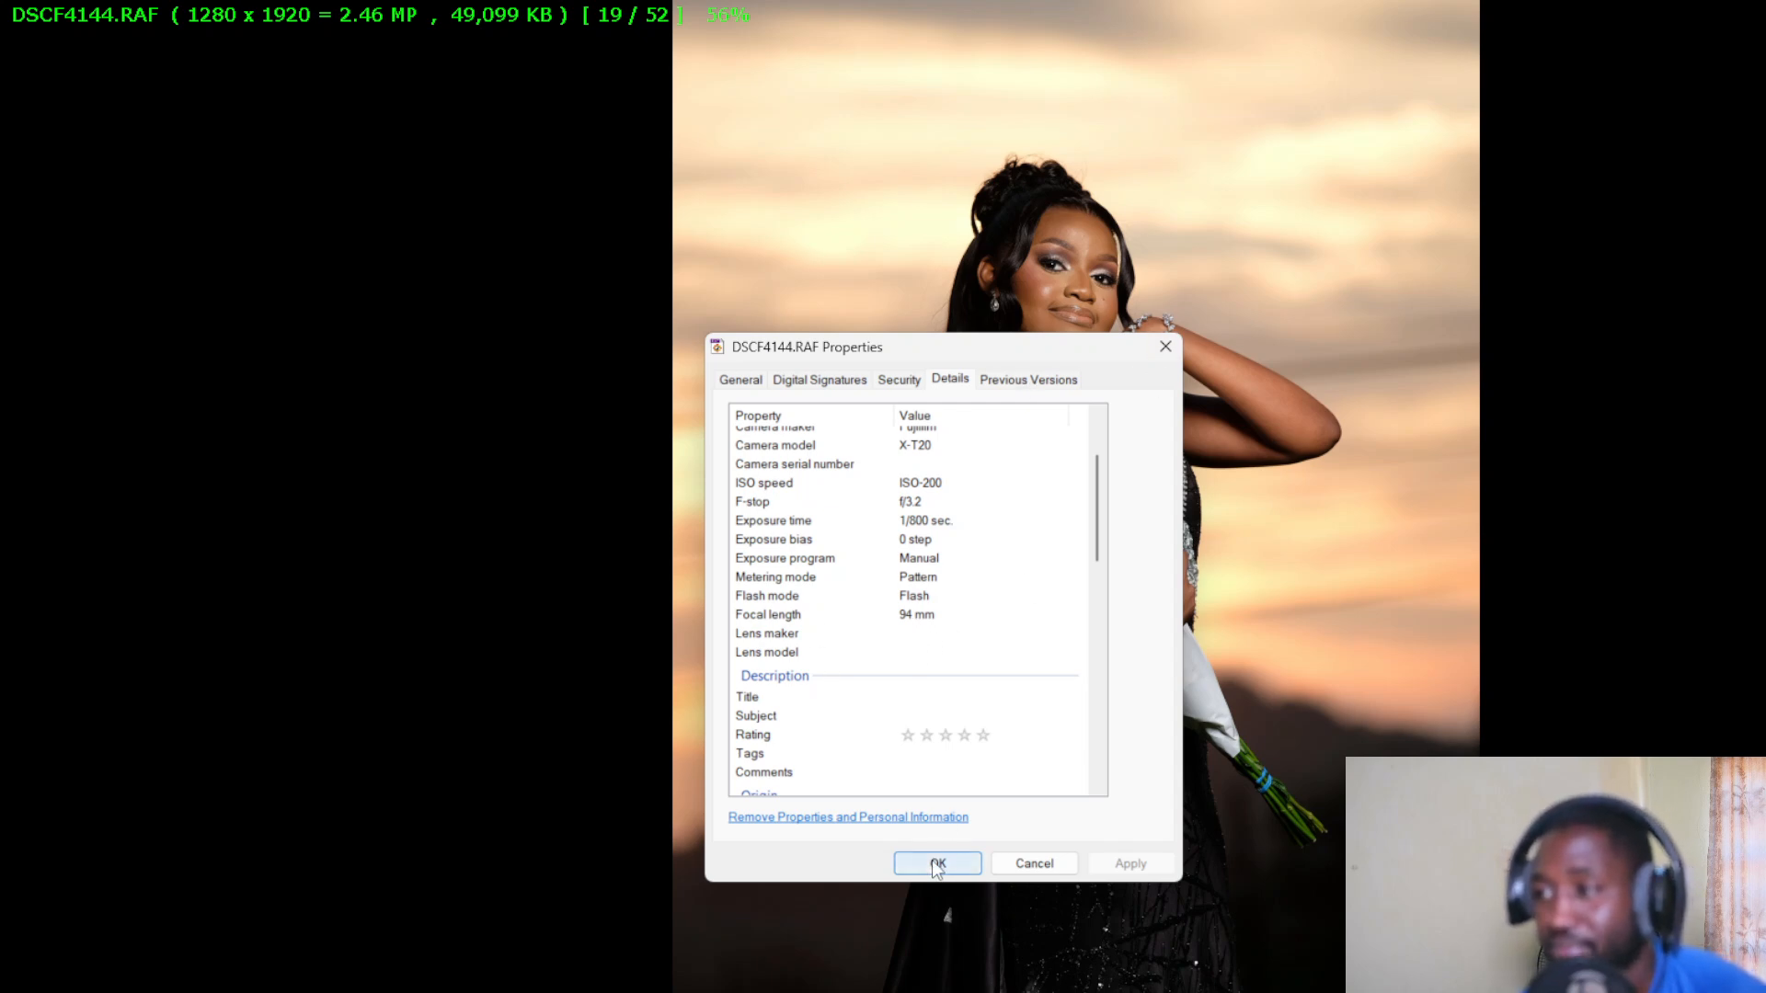
click(1165, 346)
key(Escape)
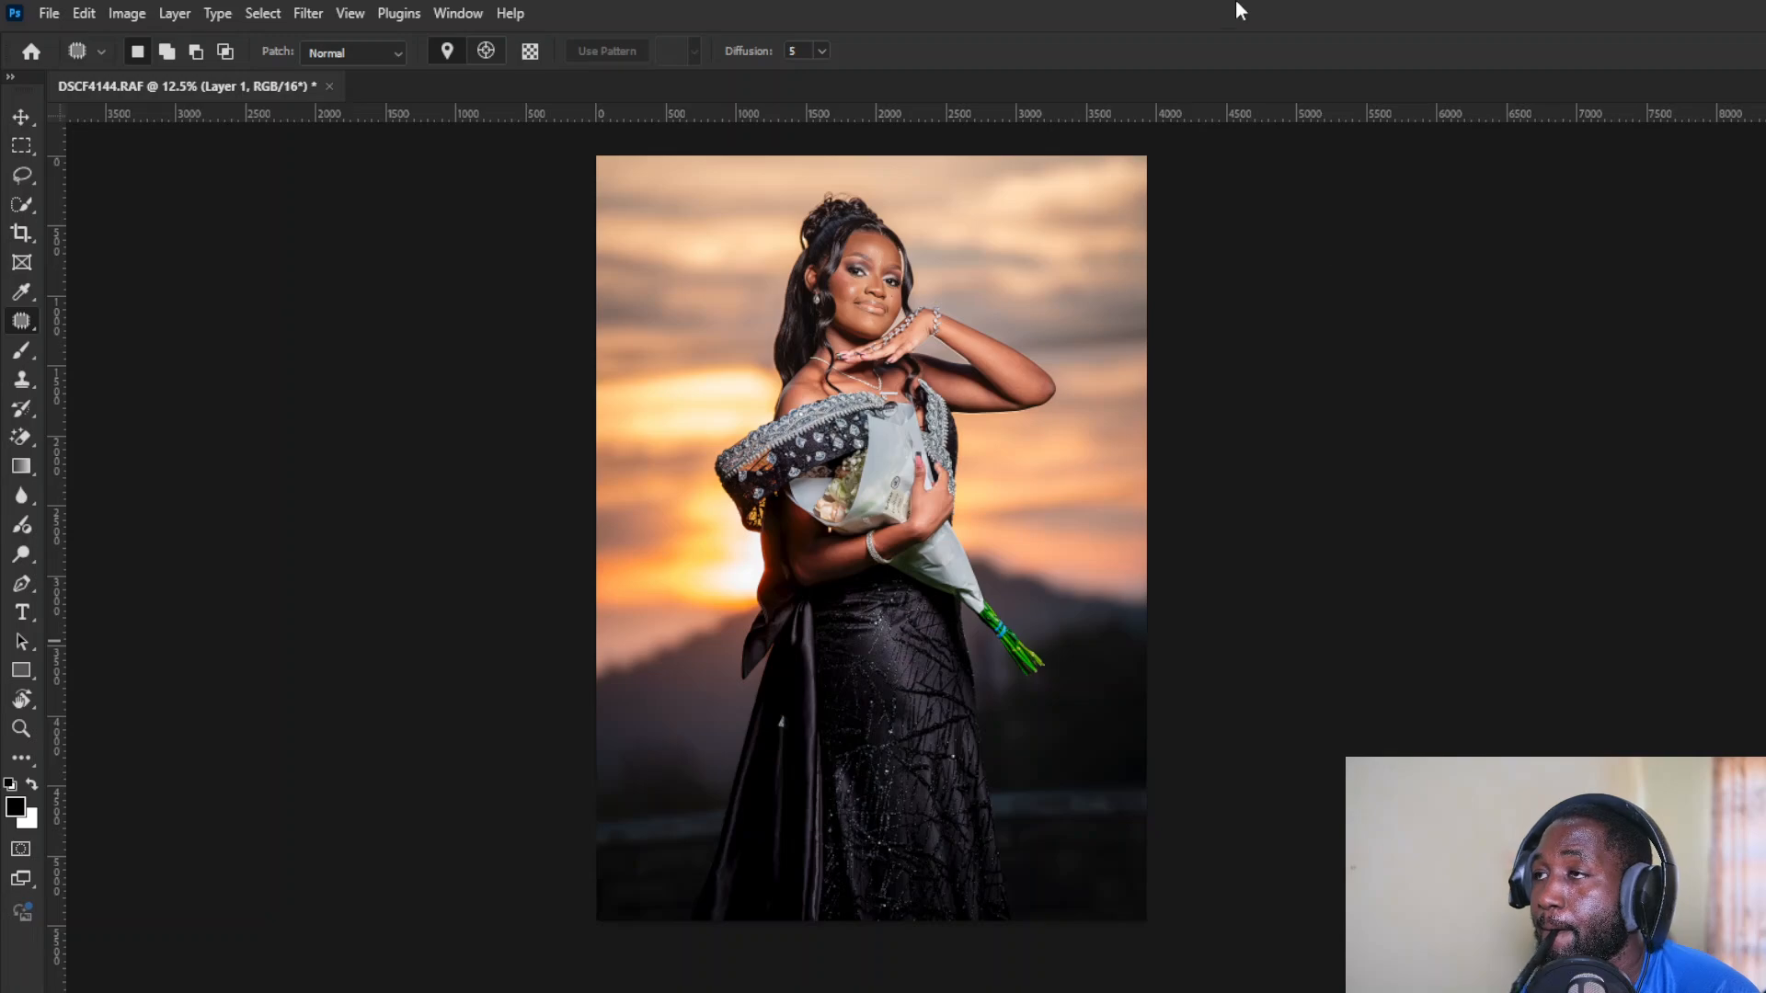
Step: Patch out the dark mole on the woman's right-hand cheek beside her nose, using nearby clean skin
key(ctrl+plus)
key(ctrl+plus)
key(ctrl+plus)
key(ctrl+plus)
key(ctrl+plus)
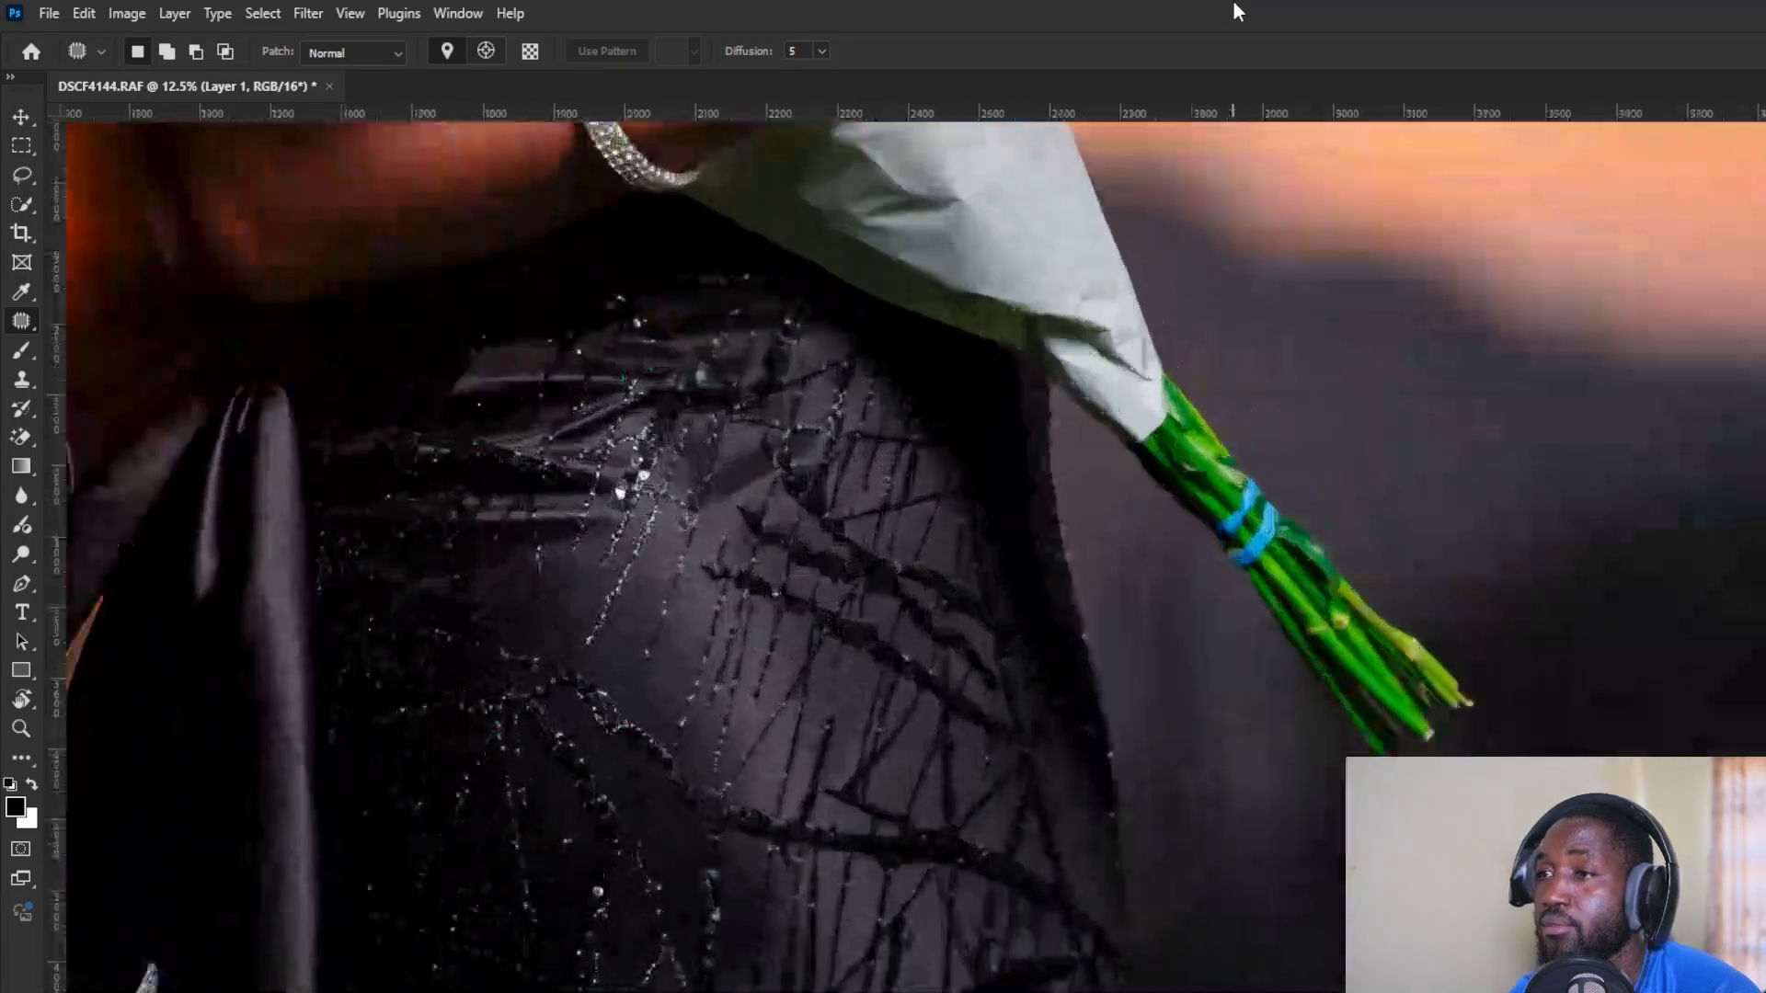
drag(851, 436, 1033, 459)
drag(1028, 161, 926, 901)
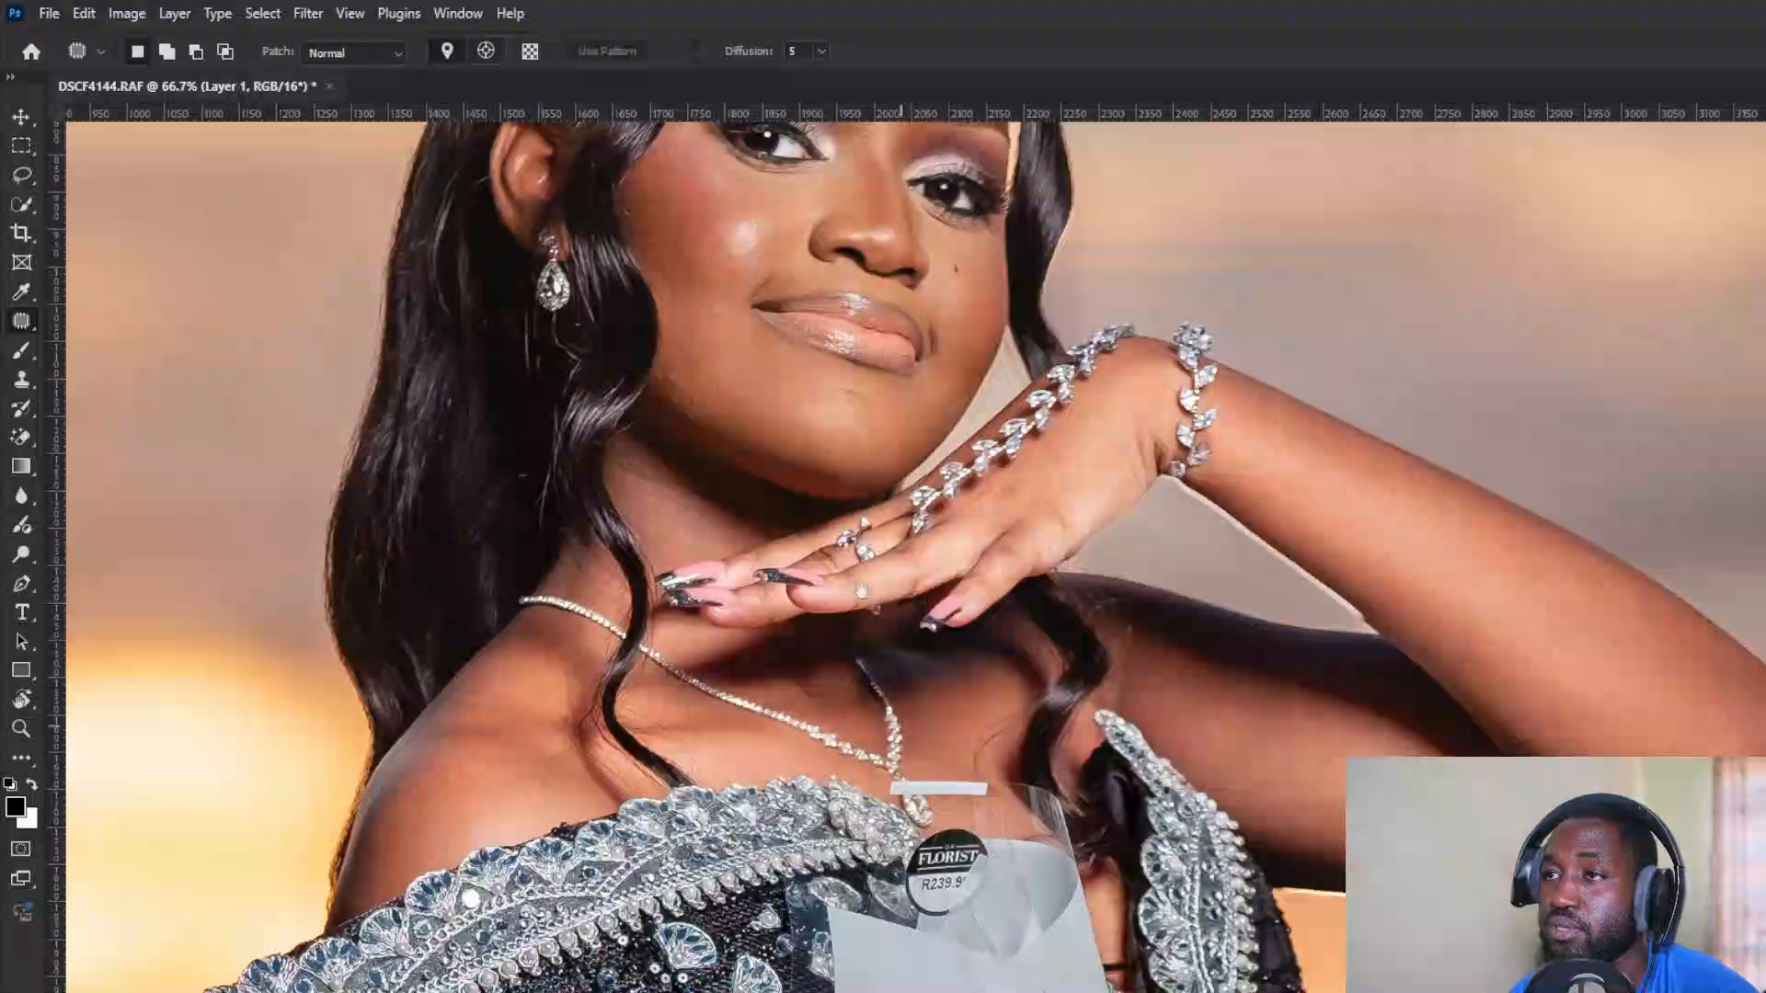
drag(821, 469, 837, 985)
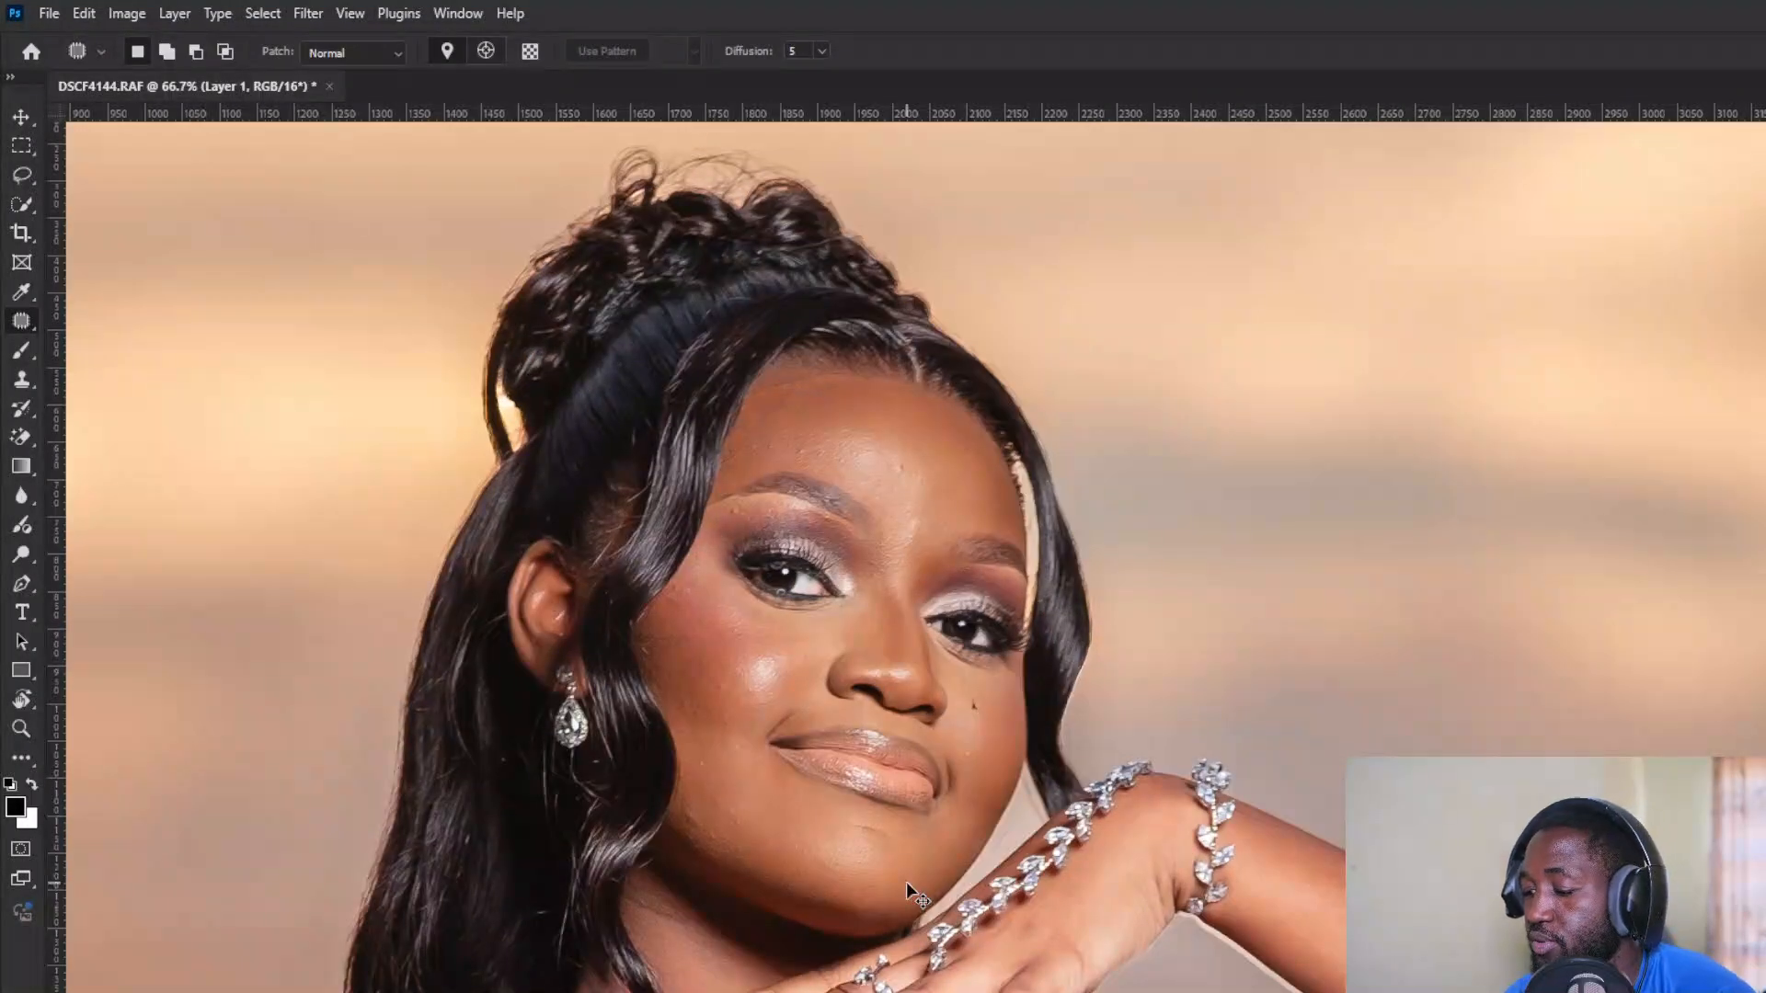
key(ctrl+plus)
key(ctrl+plus)
key(ctrl+minus)
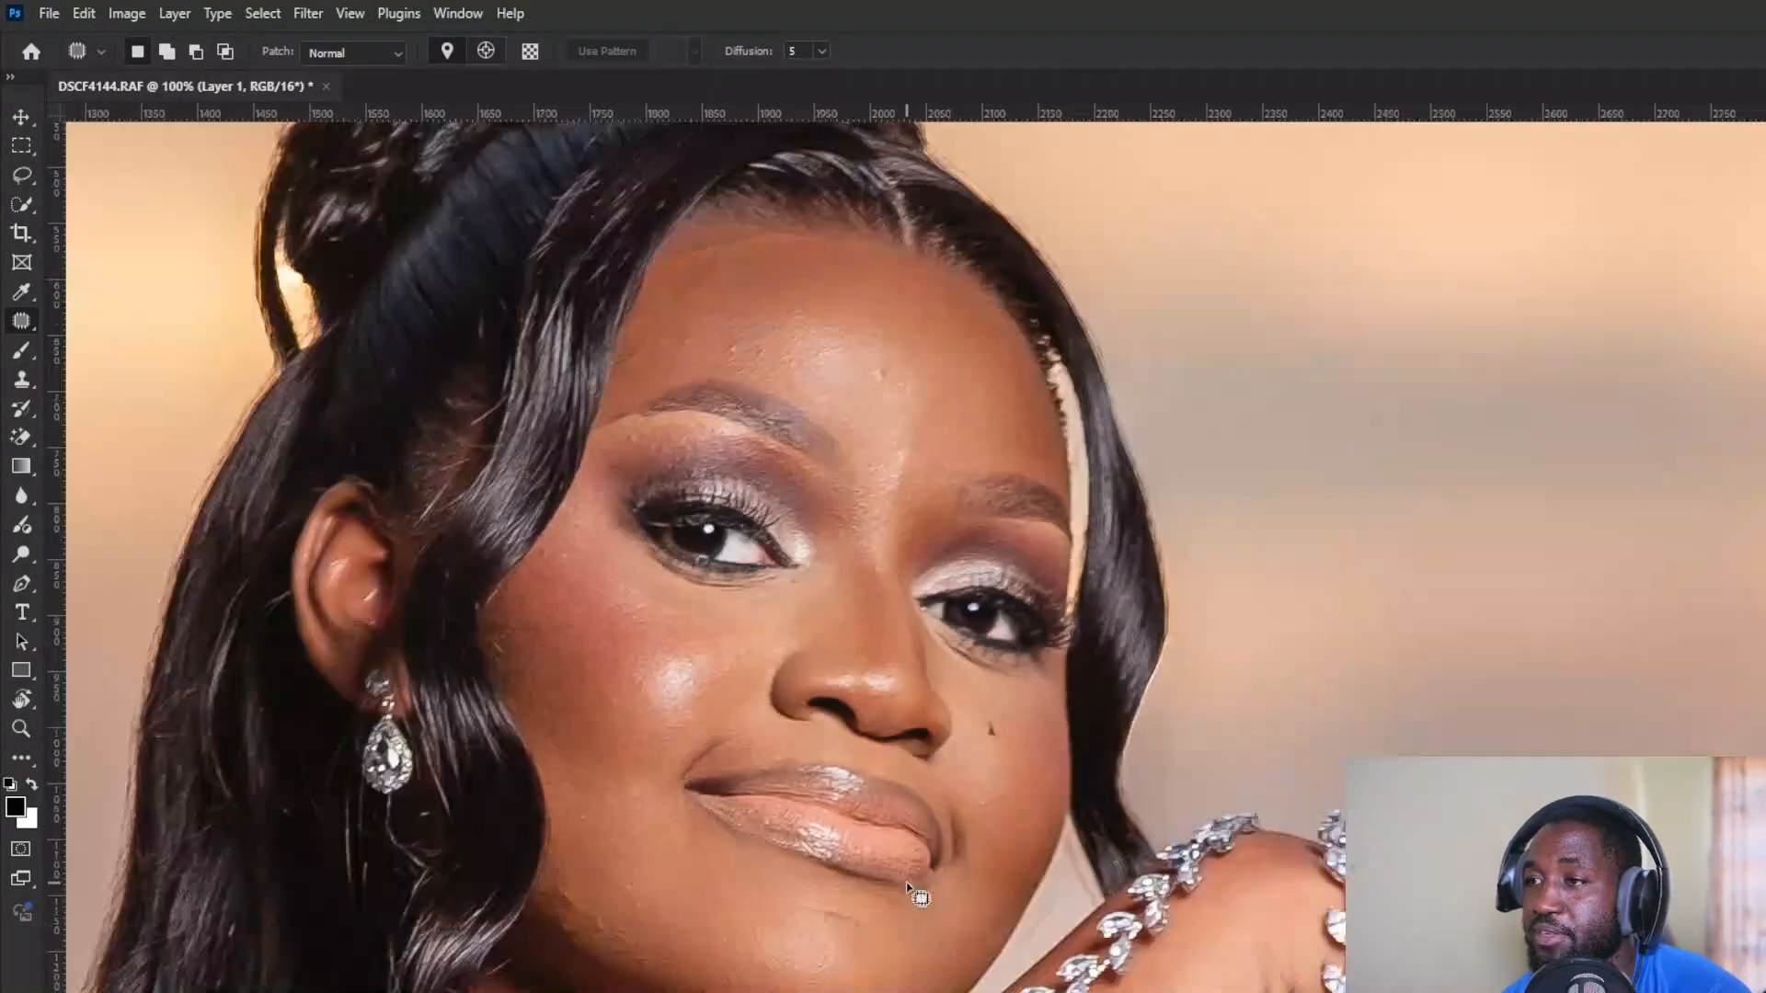
drag(907, 884, 932, 872)
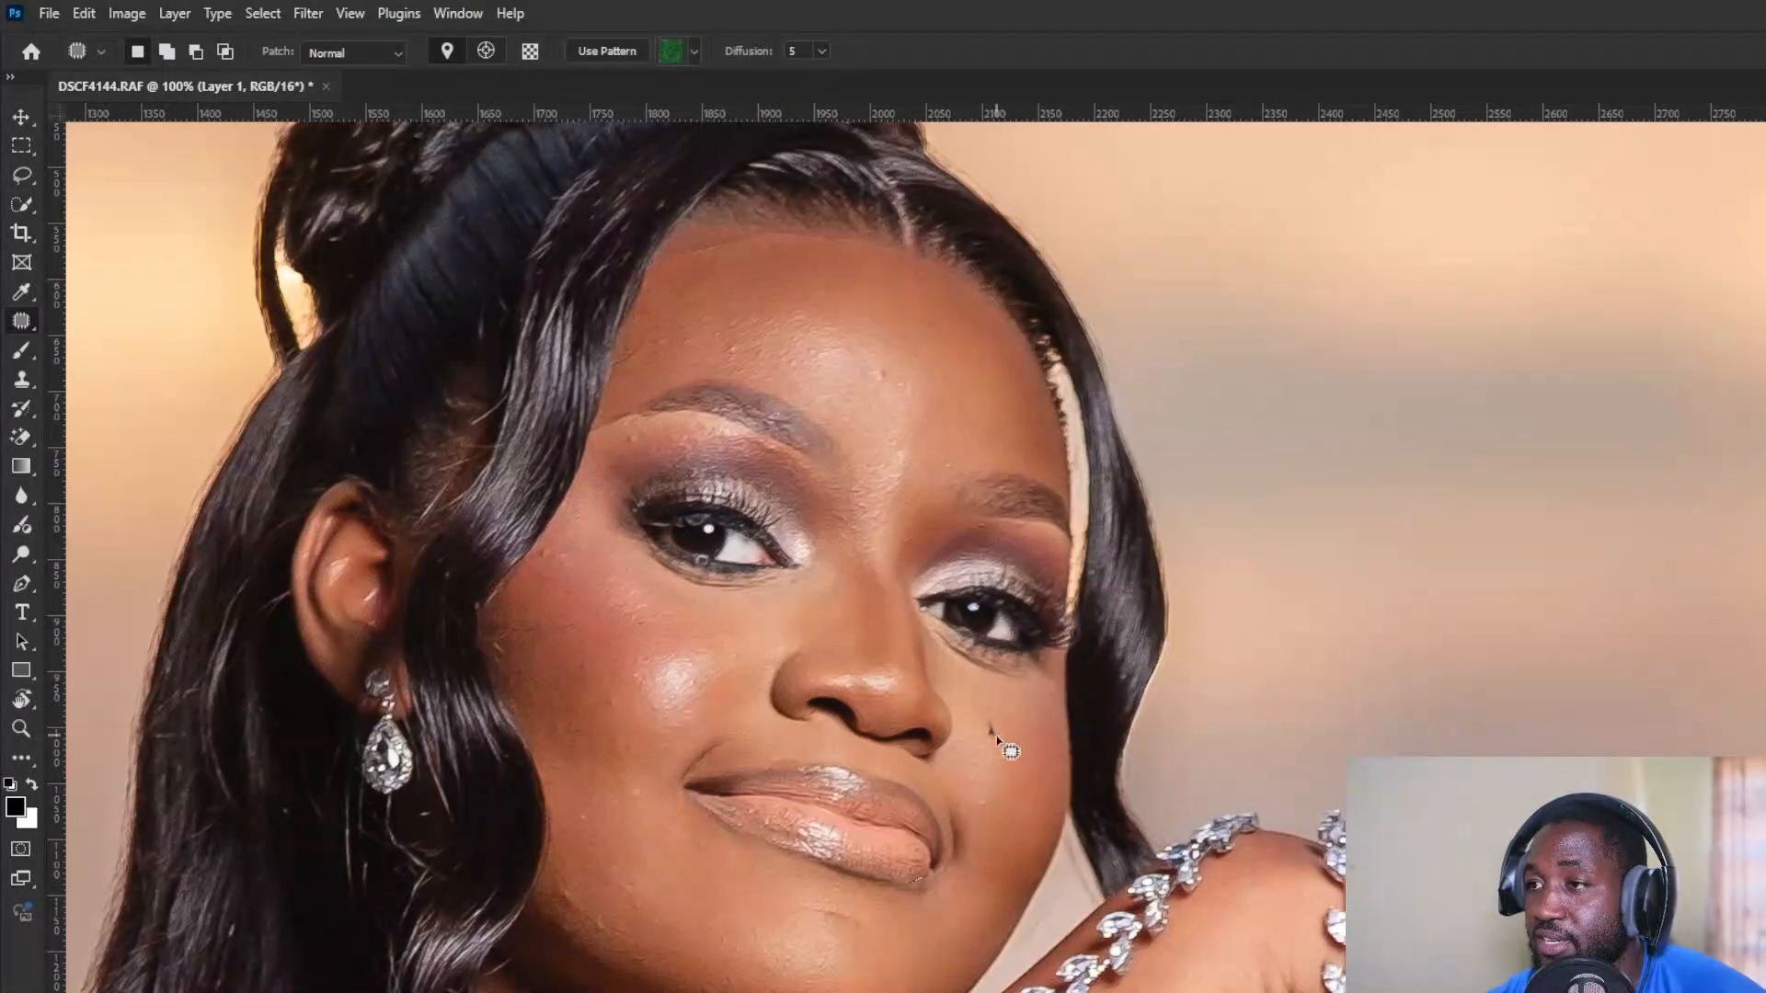
drag(1003, 731, 1003, 736)
drag(995, 729, 1025, 787)
key(ctrl+d)
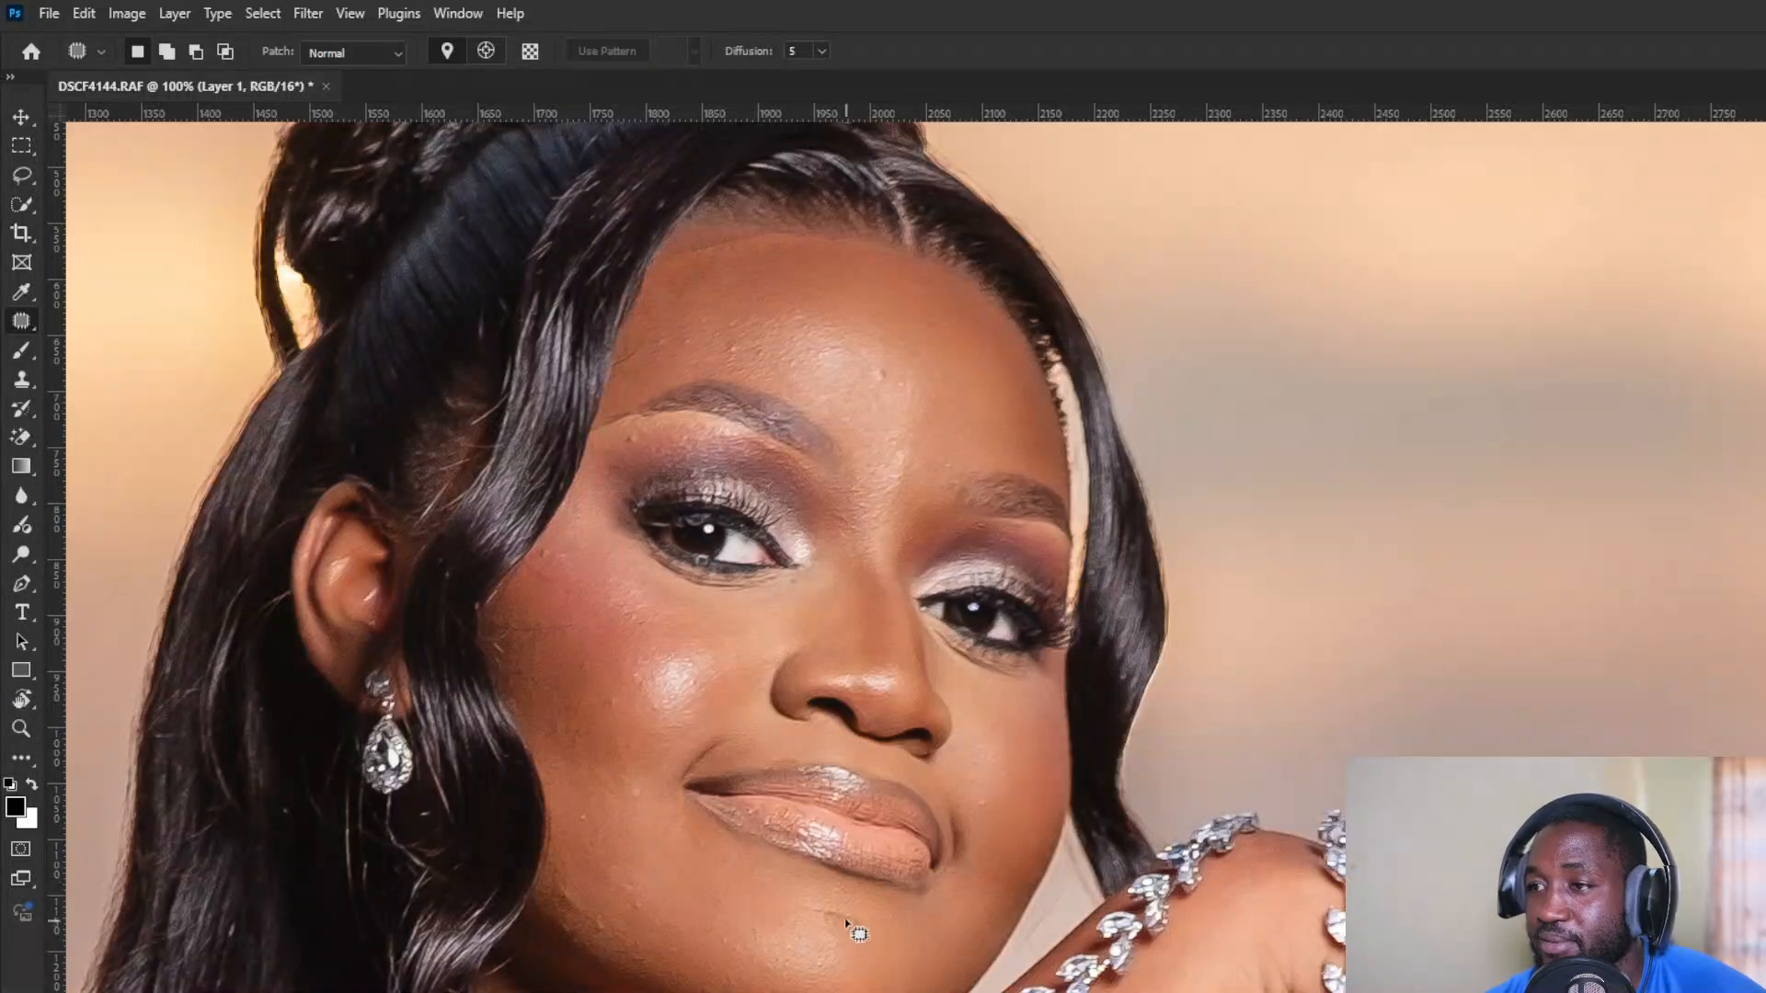
Step: Patch the small blemishes on the chin just below the lower lip and clear the selection
mouse_move(794, 908)
mouse_down()
mouse_move(870, 944)
mouse_move(837, 902)
mouse_up()
mouse_move(844, 921)
mouse_down()
mouse_move(848, 959)
mouse_move(831, 923)
mouse_up()
key(ctrl+d)
drag(830, 939, 833, 898)
key(ctrl+d)
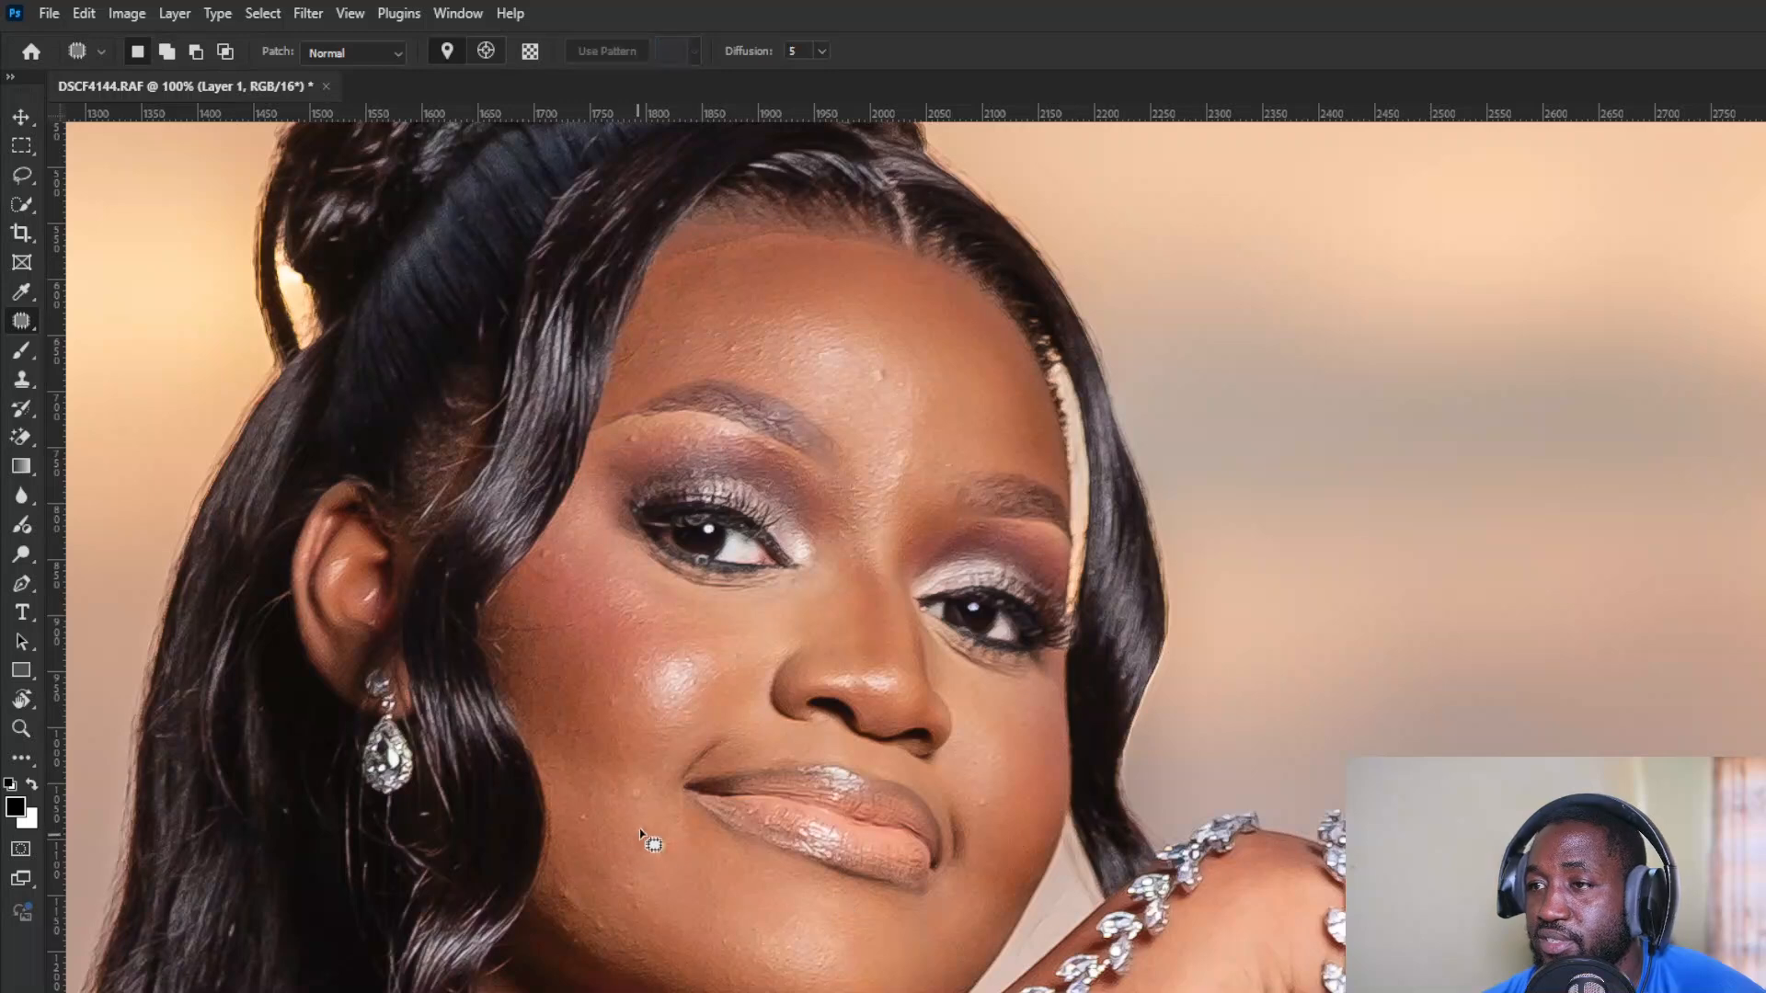
Step: Patch the skin bumps on the left lower cheek between the mouth and the hair strand
drag(647, 793, 578, 803)
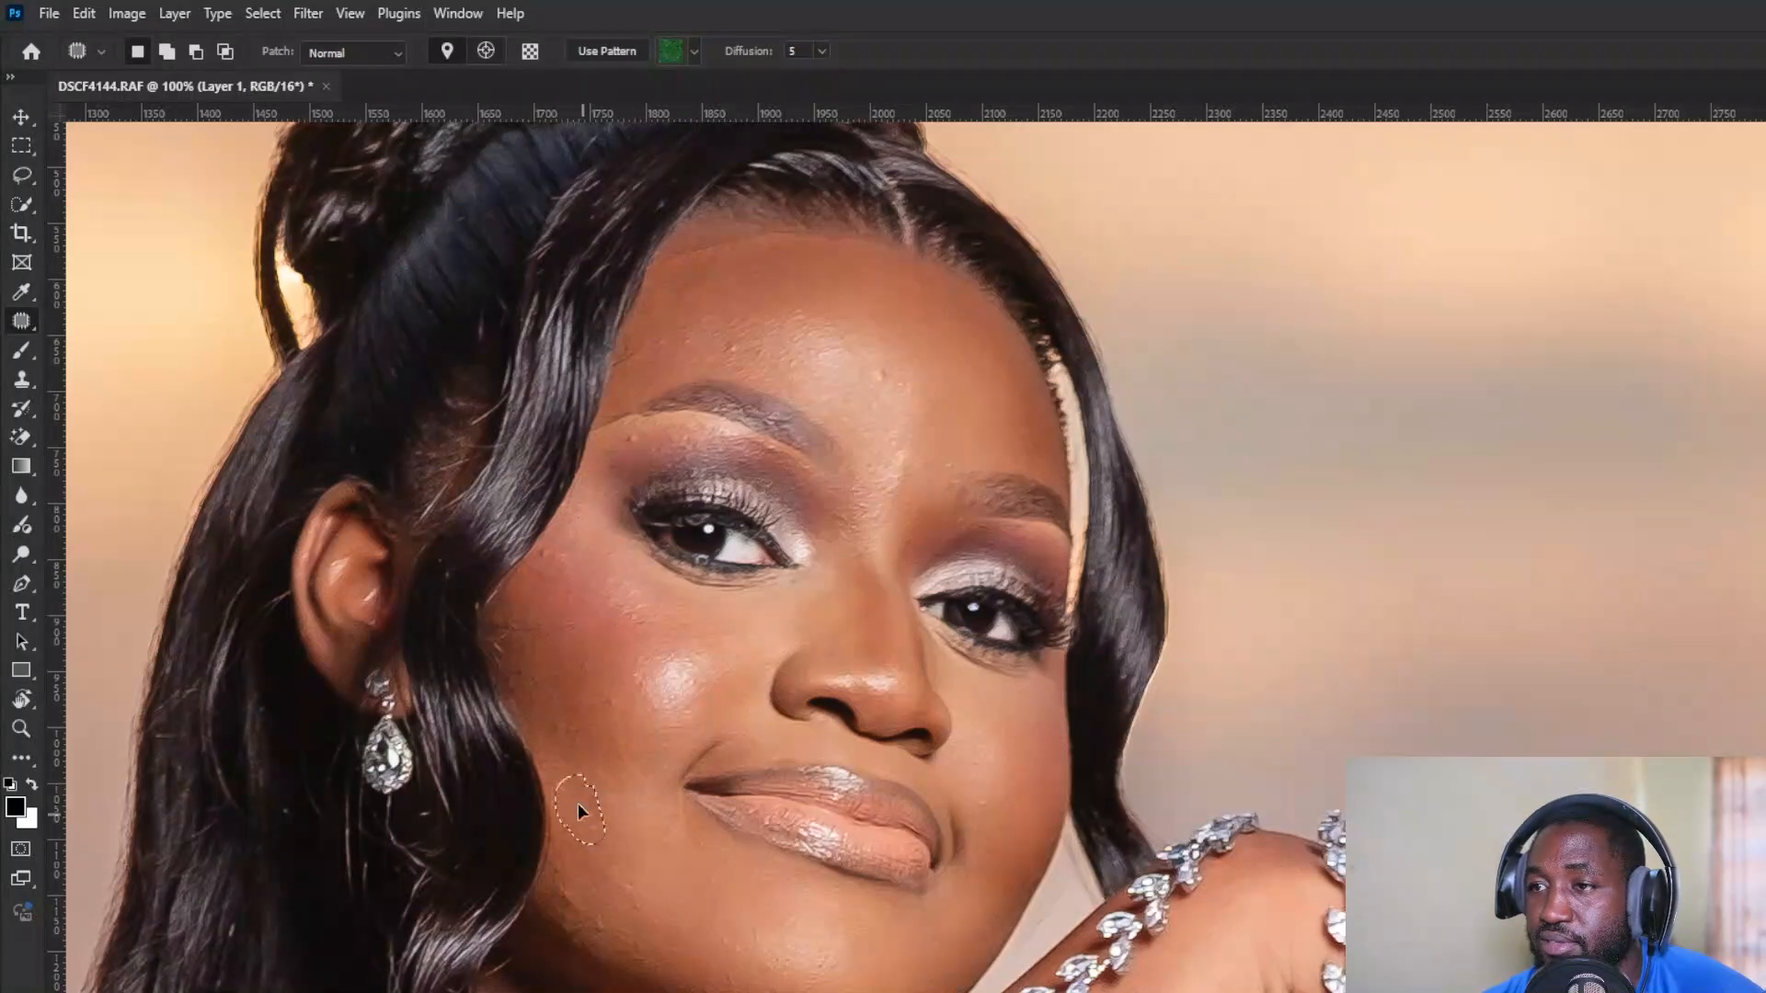
key(ctrl+d)
mouse_move(642, 891)
mouse_down()
mouse_move(618, 826)
mouse_move(597, 913)
mouse_move(577, 881)
mouse_up()
key(ctrl+d)
mouse_move(578, 888)
mouse_down()
mouse_move(589, 833)
mouse_move(603, 947)
mouse_move(606, 928)
mouse_up()
key(ctrl+d)
Step: Patch the blemishes along the left jawline and the lower chin with clean skin
mouse_move(605, 924)
mouse_down()
mouse_move(603, 847)
mouse_move(646, 969)
mouse_move(643, 929)
mouse_up()
key(ctrl+d)
drag(641, 927, 622, 847)
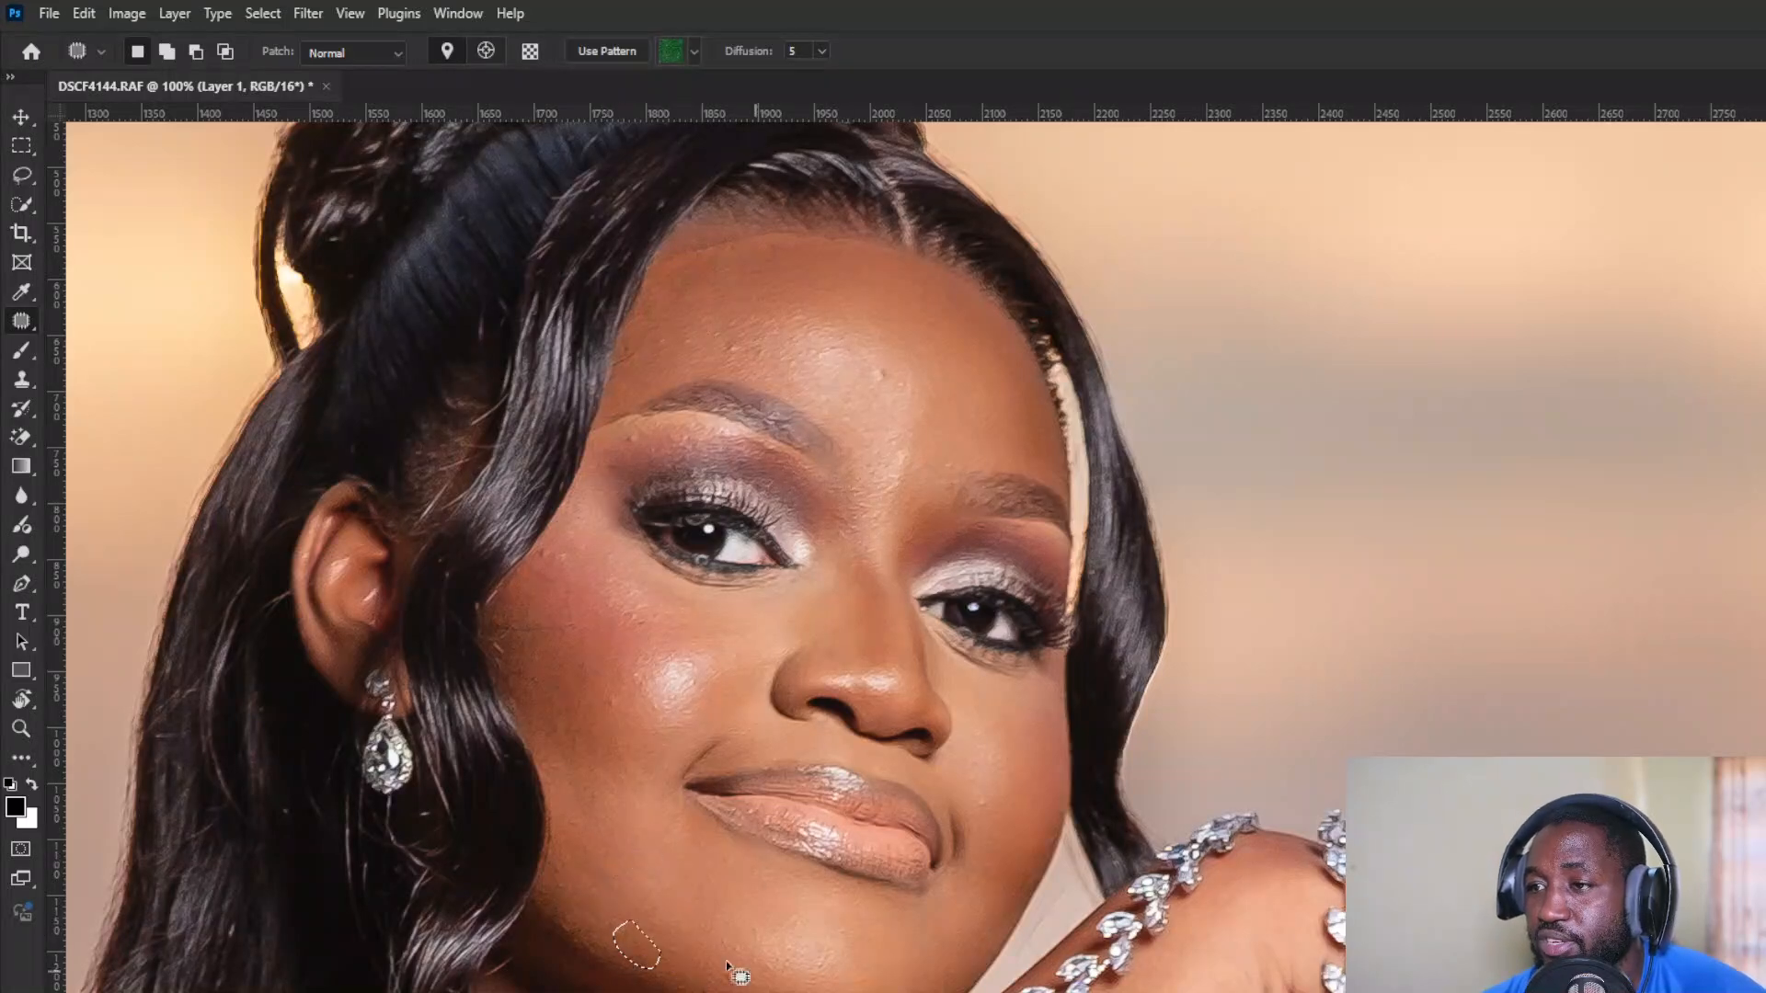
key(ctrl+d)
mouse_move(747, 913)
mouse_down()
mouse_move(772, 930)
mouse_move(756, 916)
mouse_up()
drag(763, 927, 770, 870)
key(ctrl+d)
Step: Patch the blemishes on the left cheek beside the bright highlight
drag(611, 708, 614, 714)
mouse_move(613, 713)
mouse_down()
mouse_move(605, 690)
mouse_move(627, 670)
mouse_up()
key(ctrl+d)
drag(627, 669, 631, 630)
key(ctrl+d)
Step: Patch the uneven texture within the bright highlight on the left cheek
mouse_move(666, 709)
mouse_down()
mouse_move(676, 679)
mouse_move(691, 696)
mouse_move(672, 706)
mouse_move(706, 673)
mouse_up()
key(ctrl+d)
key(ctrl+d)
mouse_move(704, 673)
mouse_down()
mouse_move(673, 714)
mouse_move(743, 669)
mouse_move(684, 702)
mouse_up()
key(ctrl+d)
key(ctrl+d)
drag(684, 702, 716, 649)
key(ctrl+d)
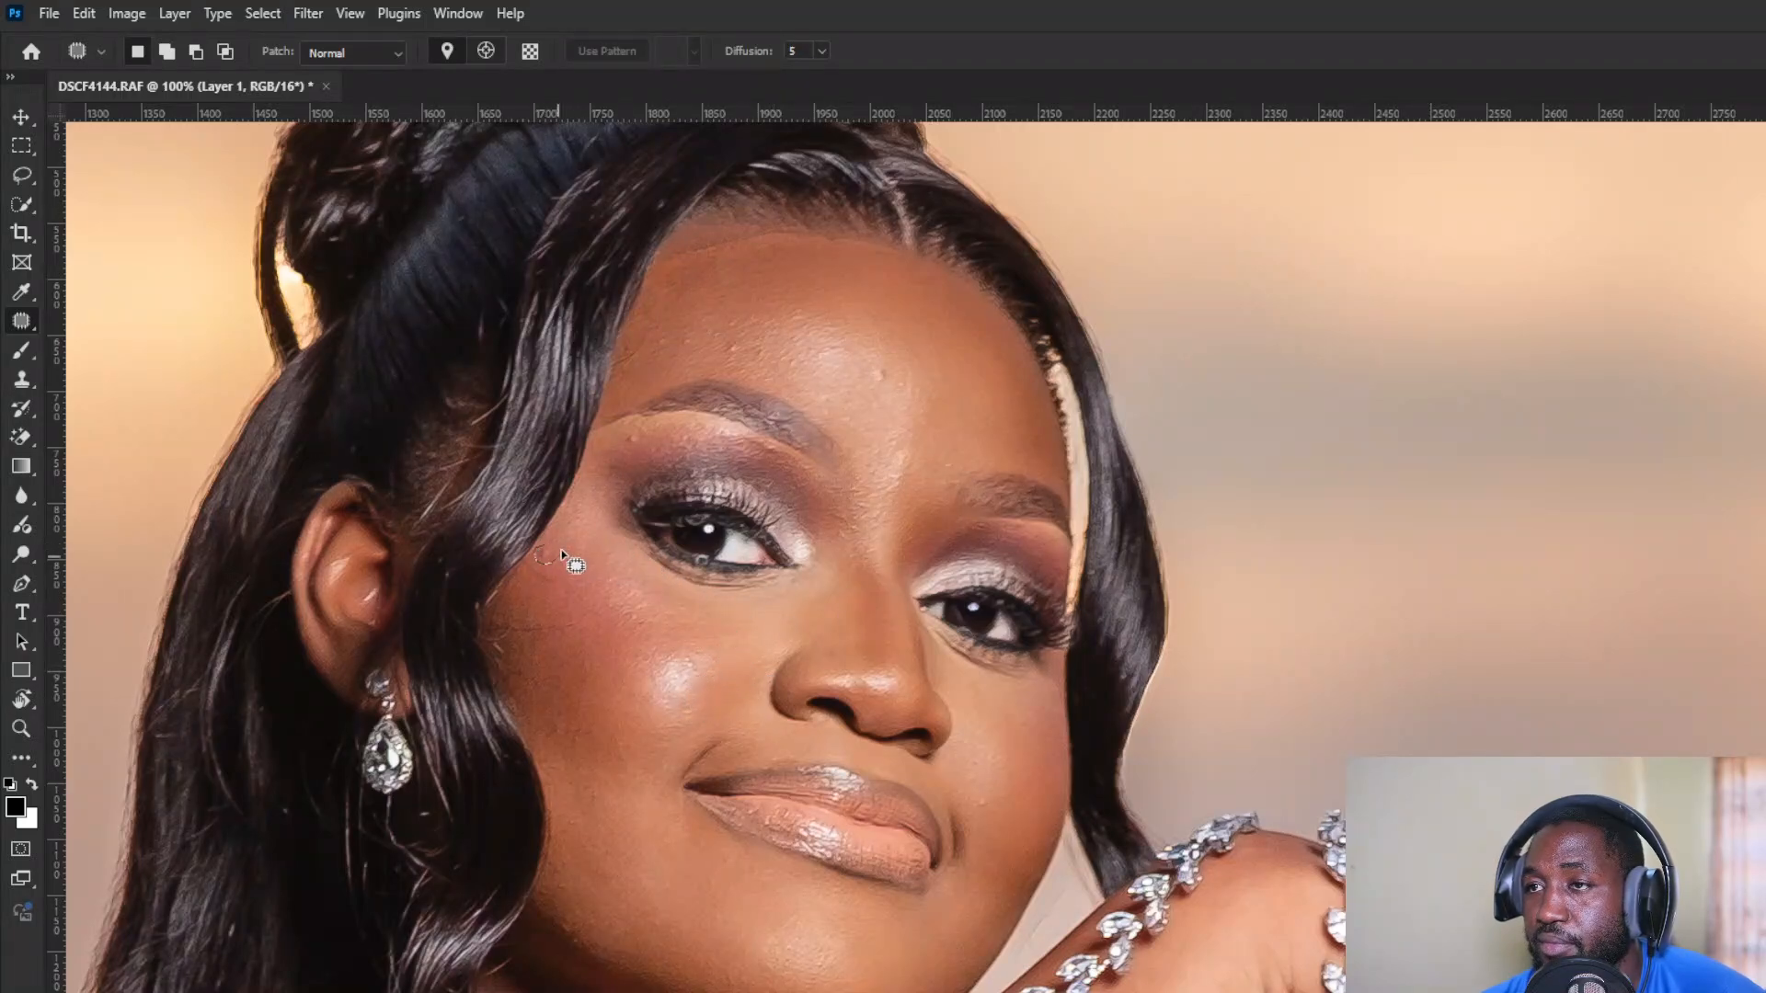
Step: Patch the spots beside the left eye's outer corner and near the outer end of the eyebrow
drag(561, 550, 554, 550)
drag(548, 556, 570, 569)
key(ctrl+d)
drag(567, 559, 622, 591)
key(ctrl+d)
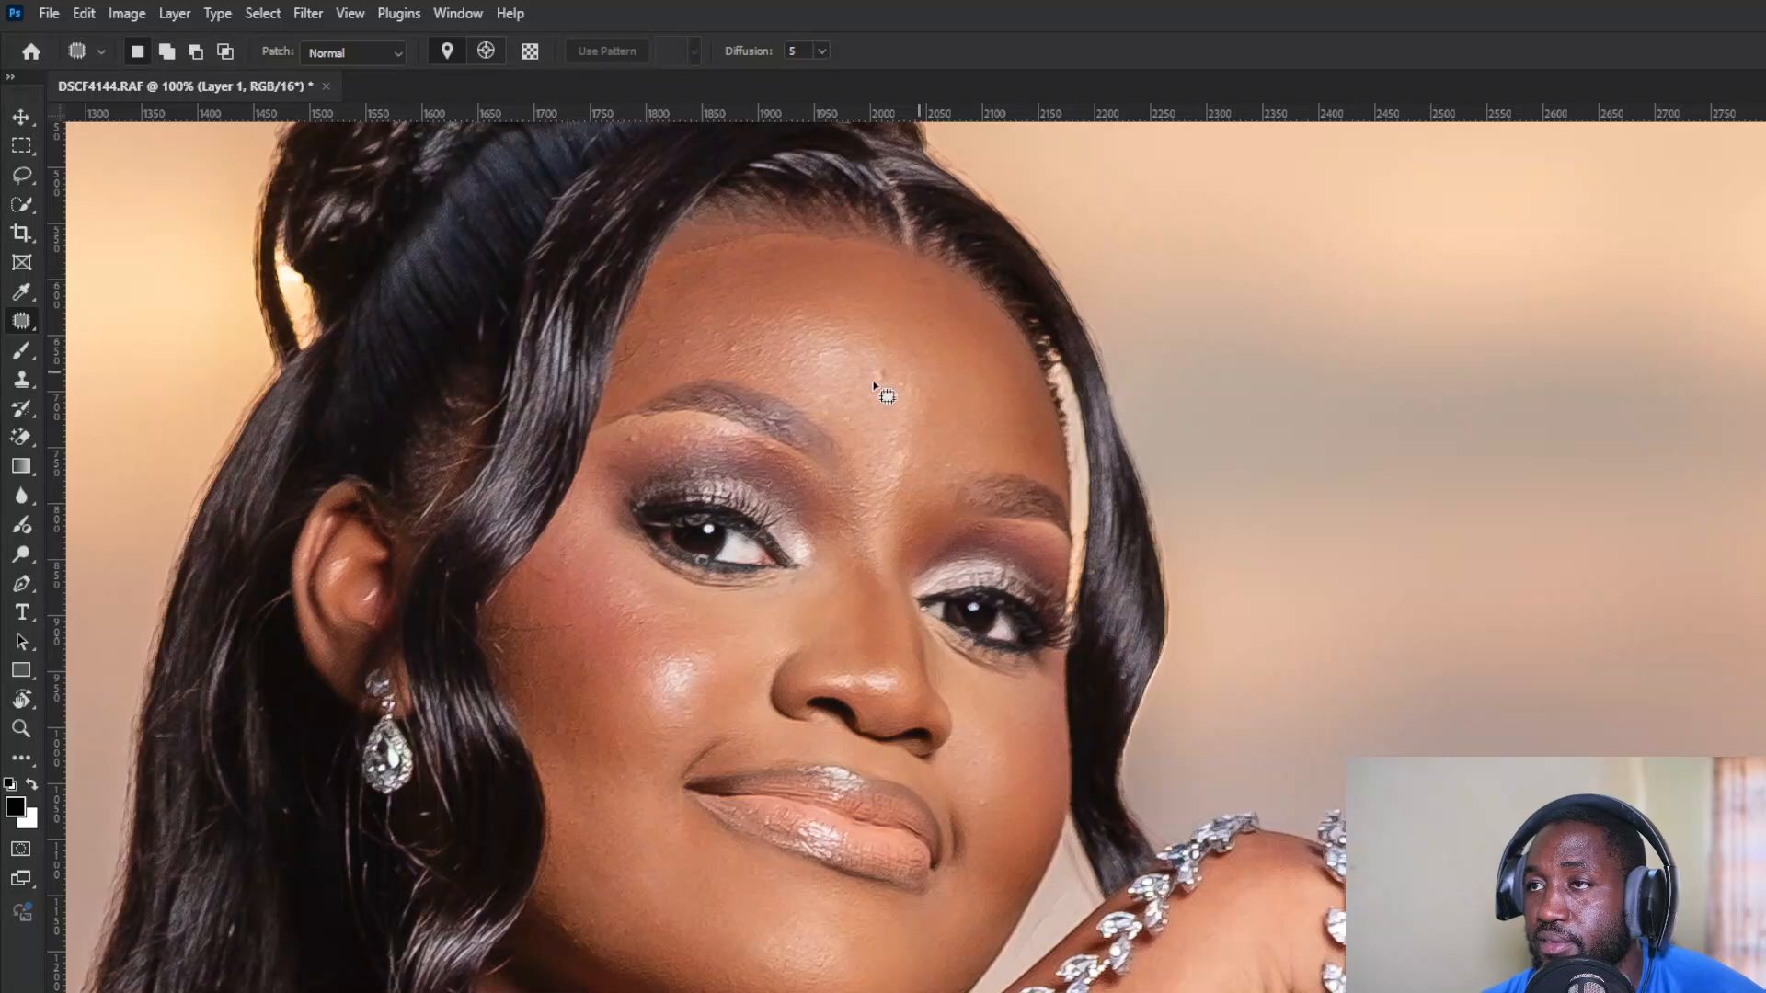
mouse_move(643, 432)
mouse_down()
mouse_move(618, 432)
mouse_move(646, 437)
mouse_move(601, 486)
mouse_up()
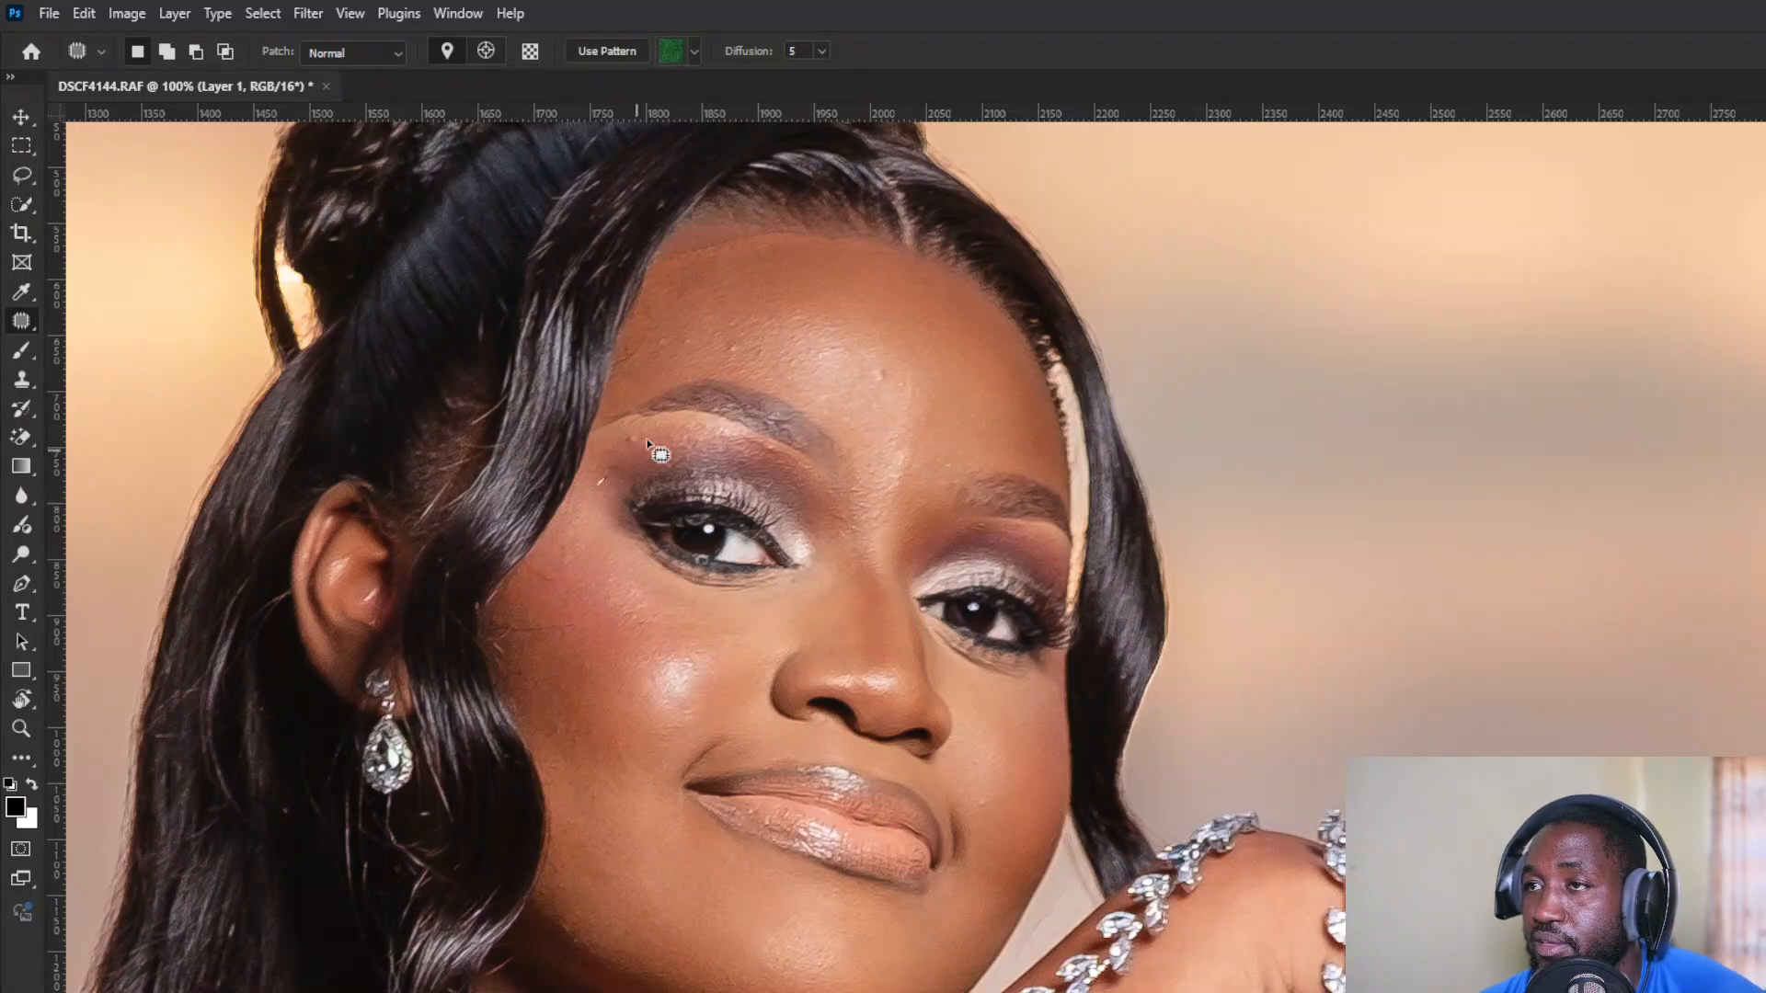
key(ctrl+d)
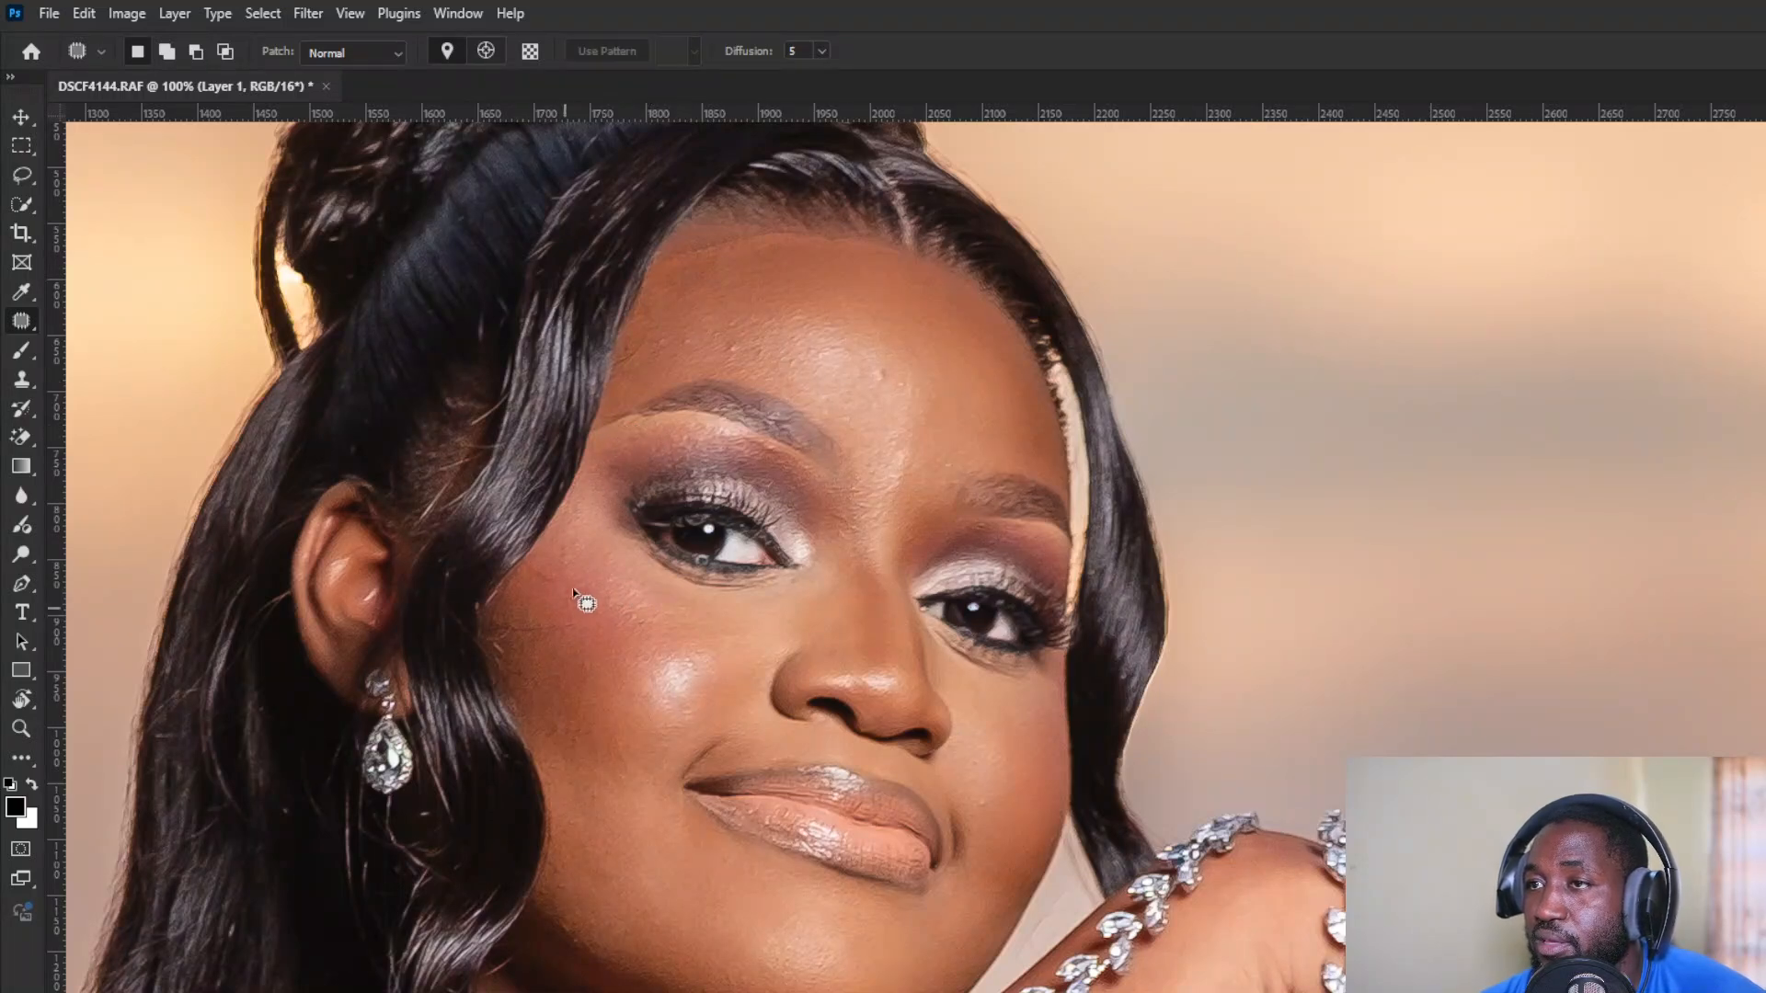
Step: Patch the bumps on the left upper cheek below the outer part of the eye
mouse_move(573, 593)
mouse_down()
mouse_move(533, 559)
mouse_move(578, 598)
mouse_move(586, 623)
mouse_move(550, 632)
mouse_move(585, 658)
mouse_move(627, 609)
mouse_move(656, 628)
mouse_up()
key(ctrl+d)
key(ctrl+d)
drag(648, 624, 611, 667)
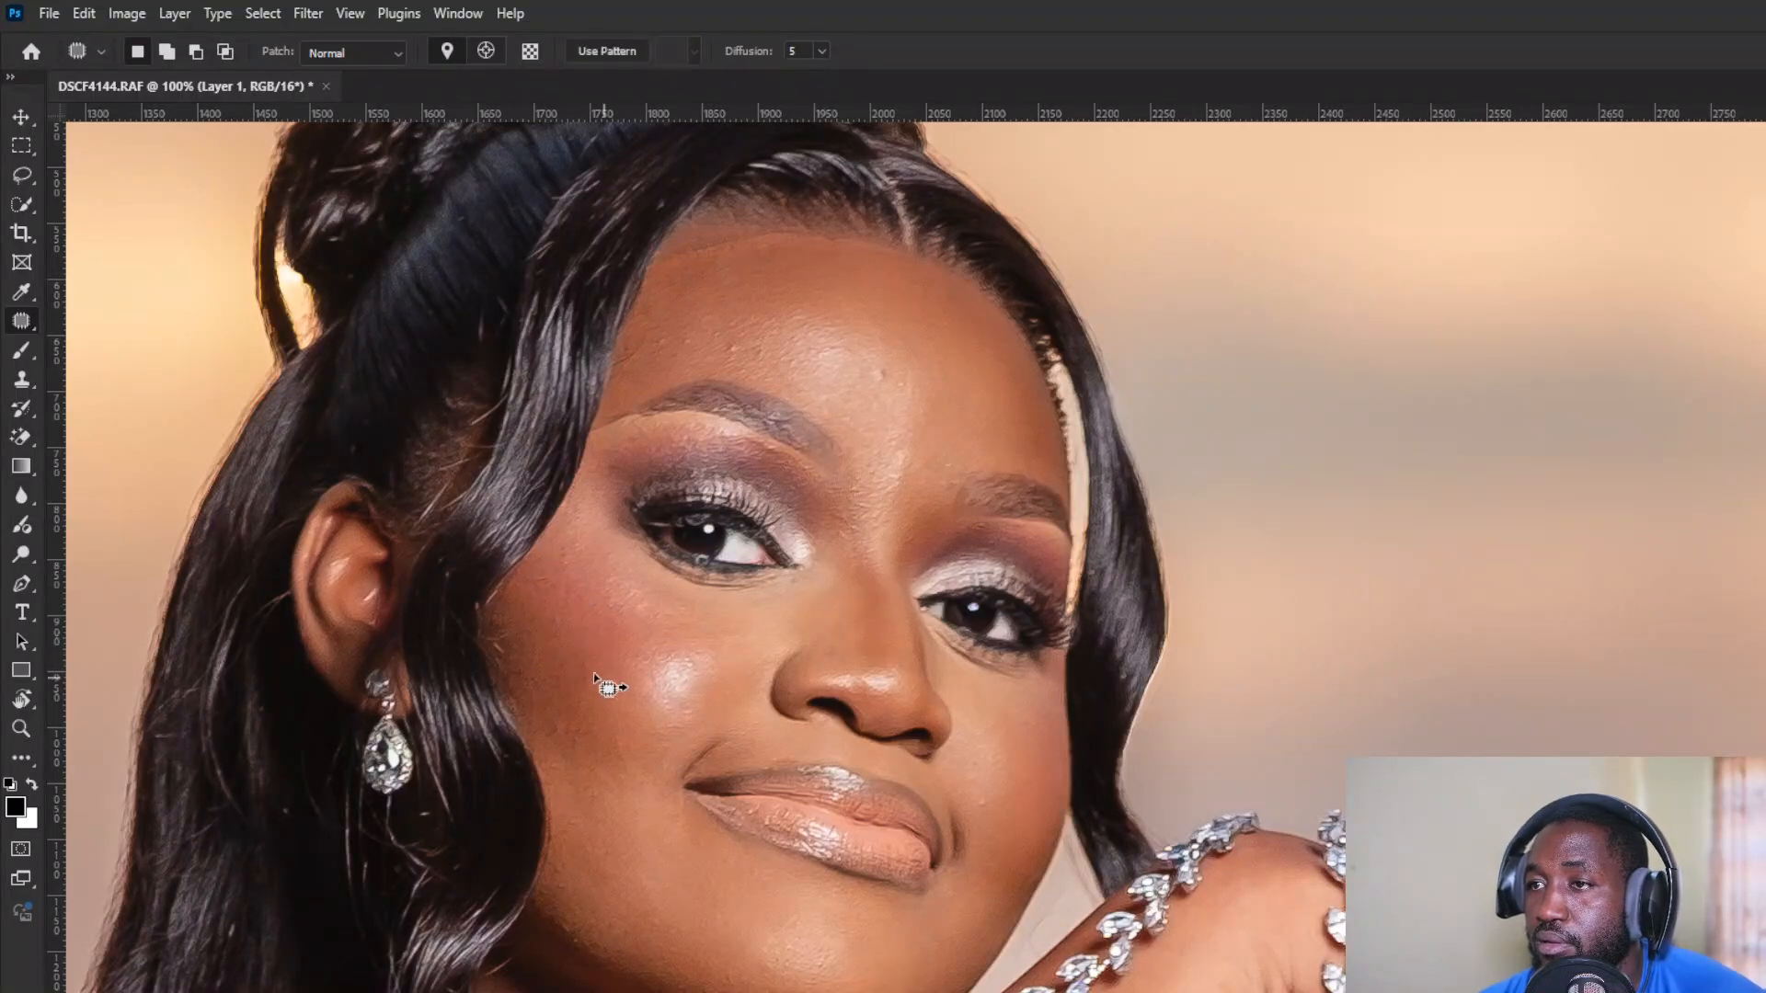
key(ctrl+d)
key(ctrl+d)
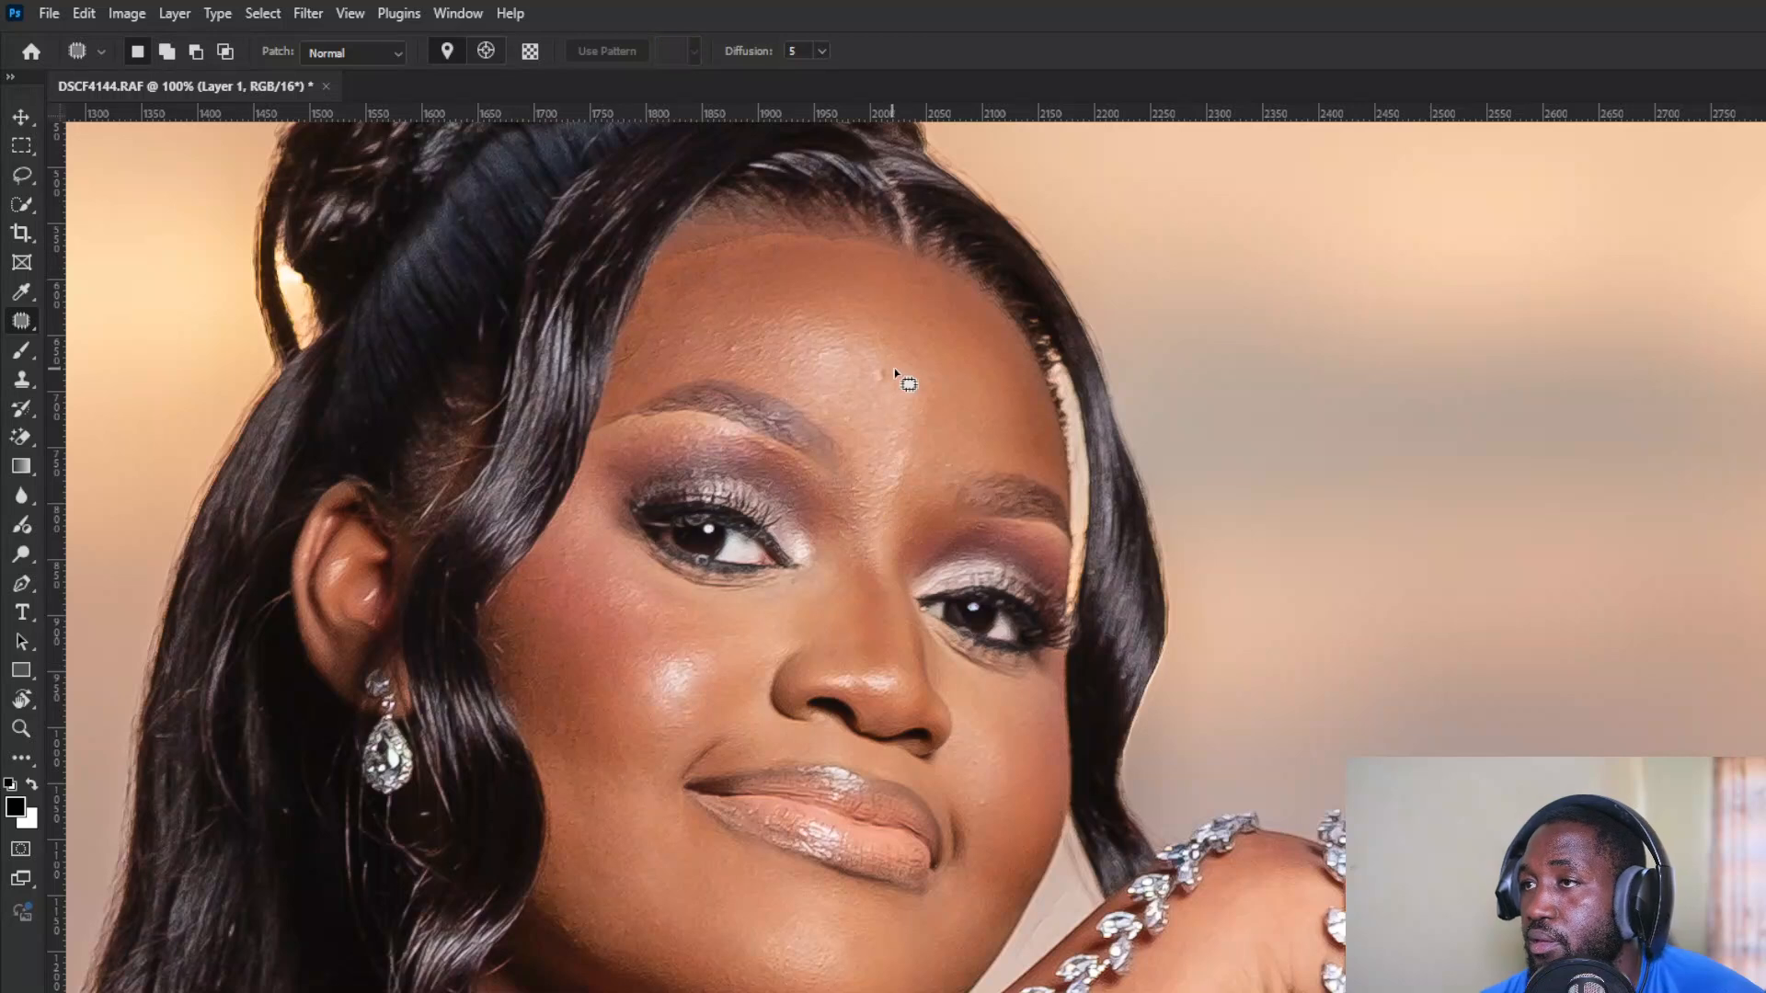
Step: Patch the spot at the centre of the forehead and the skin above the right eyebrow
mouse_move(894, 368)
mouse_down()
mouse_move(919, 401)
mouse_move(909, 446)
mouse_up()
key(ctrl+d)
key(ctrl+d)
mouse_move(909, 456)
mouse_down()
mouse_move(969, 438)
mouse_move(942, 476)
mouse_move(953, 462)
mouse_up()
drag(949, 467, 968, 415)
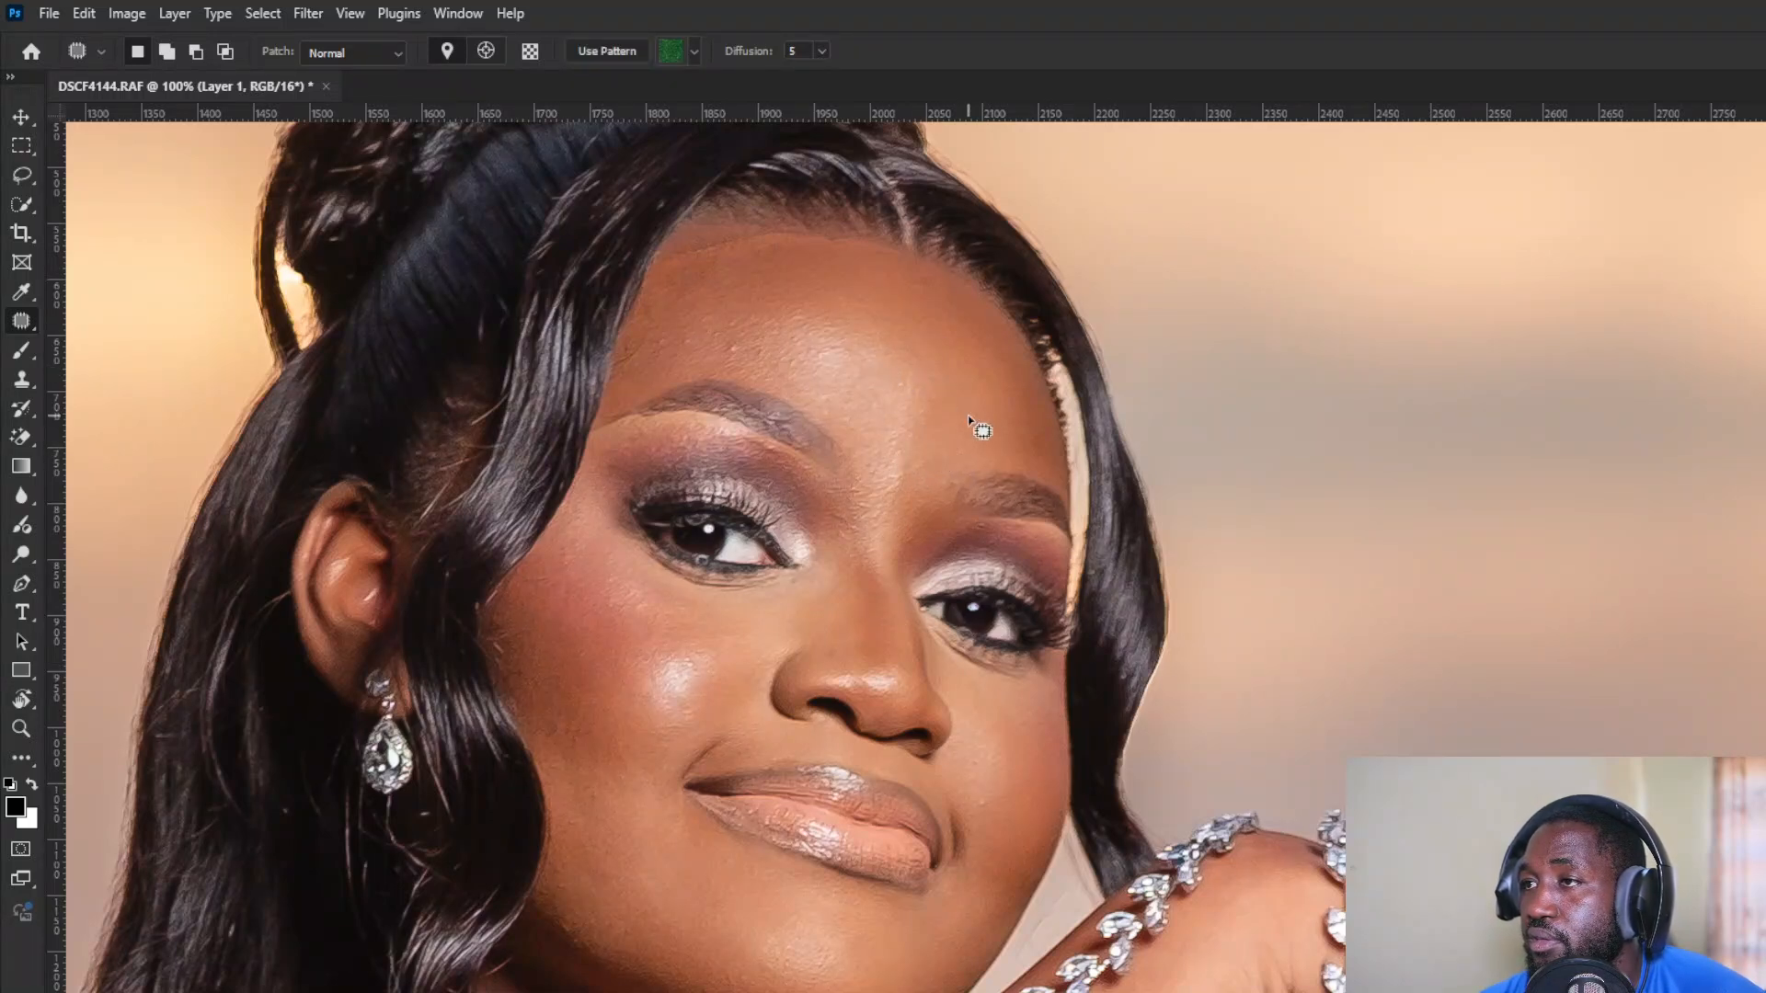
key(ctrl+d)
Step: Patch the bump on the forehead just above the left eyebrow, using adjacent skin
drag(725, 365, 740, 342)
mouse_move(735, 354)
mouse_down()
mouse_move(755, 299)
mouse_move(793, 346)
mouse_up()
key(ctrl+d)
drag(796, 351, 791, 317)
key(ctrl+d)
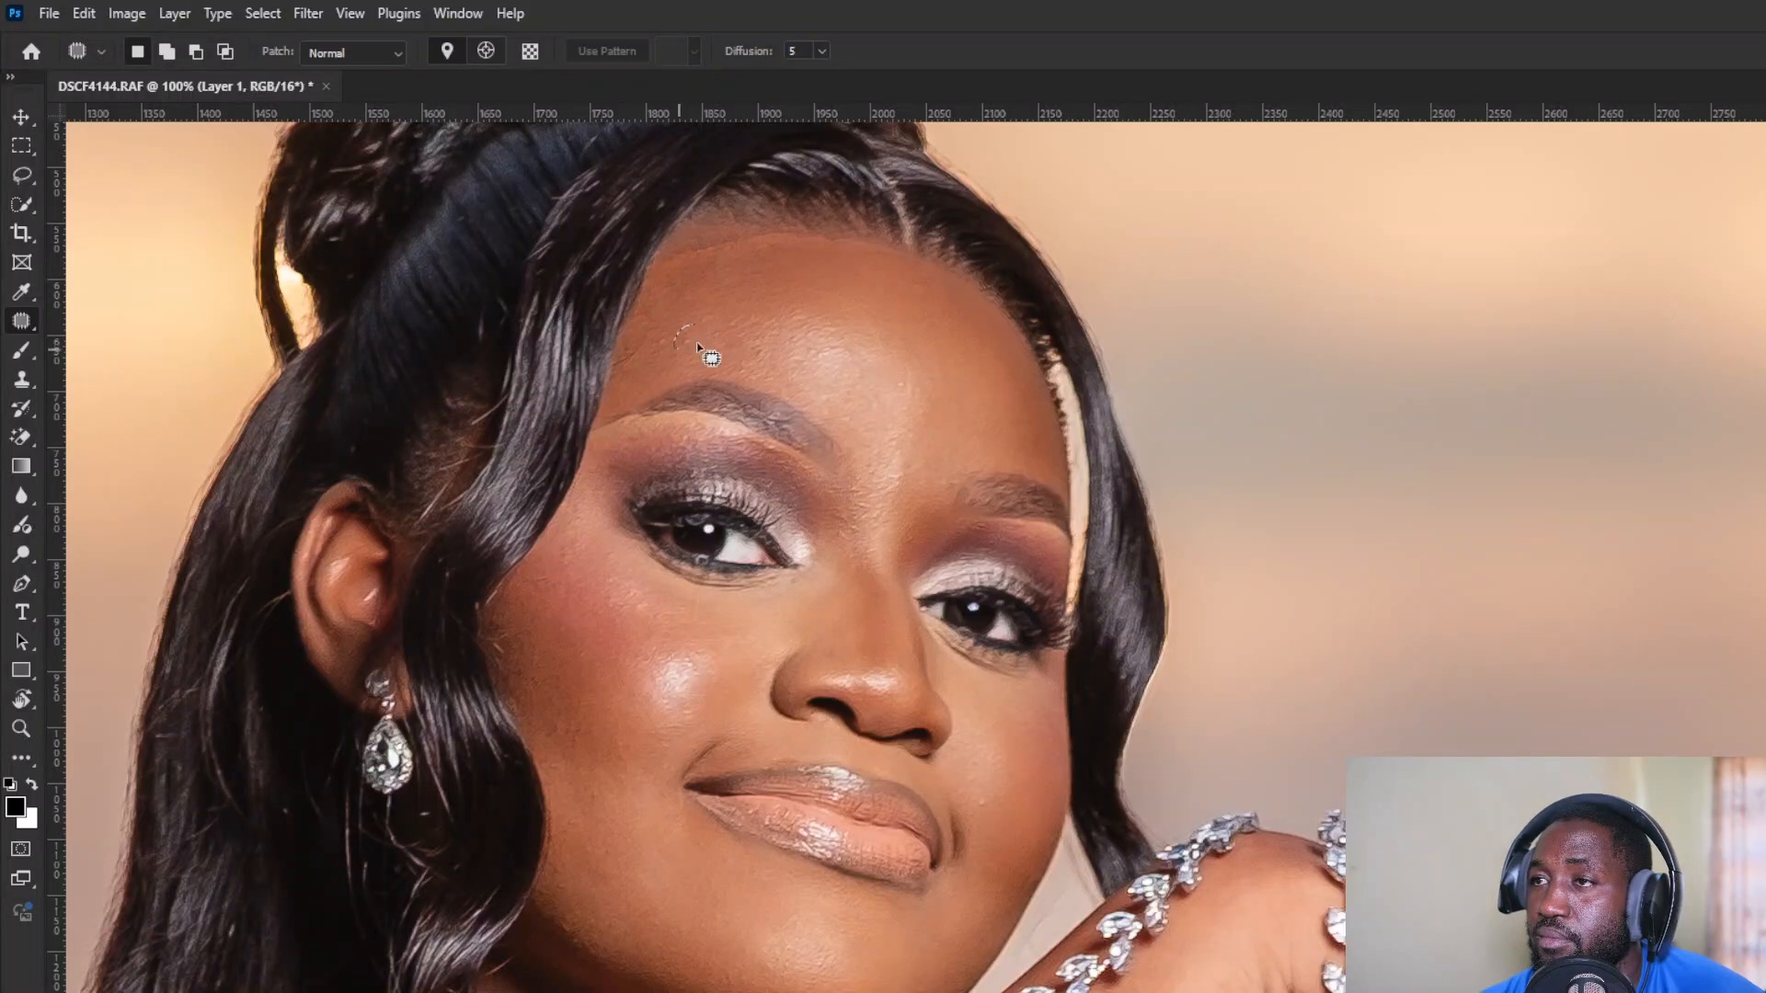
Step: Patch the small bumps on the forehead's left side near the hair and up towards the hairline
drag(698, 348, 701, 333)
mouse_move(698, 344)
mouse_down()
mouse_move(721, 296)
mouse_move(677, 349)
mouse_move(673, 333)
mouse_up()
key(ctrl+d)
mouse_move(674, 345)
mouse_down()
mouse_move(712, 299)
mouse_move(765, 356)
mouse_move(798, 311)
mouse_up()
key(ctrl+d)
key(ctrl+d)
drag(798, 313, 828, 269)
key(ctrl+d)
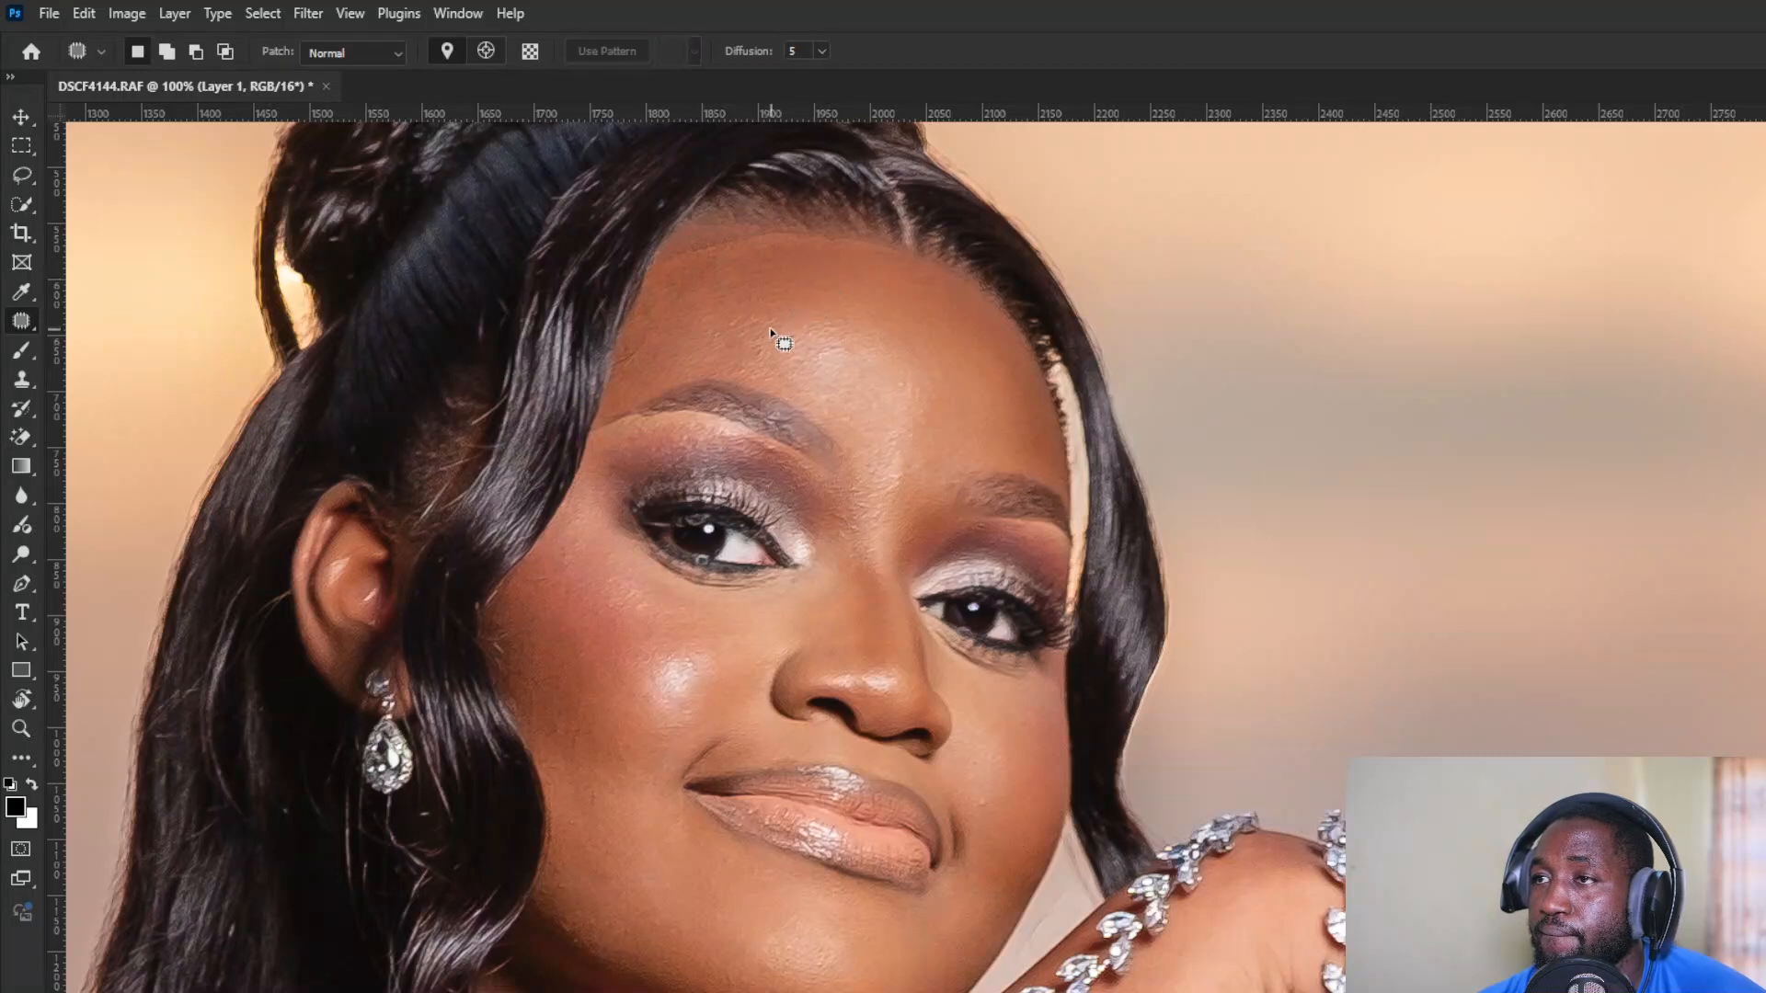
Step: Patch the remaining bumps on the forehead above the middle of the left eyebrow and clear the selection
drag(760, 341, 762, 343)
mouse_move(763, 349)
mouse_down()
mouse_move(787, 322)
mouse_move(740, 331)
mouse_up()
key(ctrl+d)
mouse_move(745, 335)
mouse_down()
mouse_move(780, 296)
mouse_move(738, 314)
mouse_move(760, 279)
mouse_move(718, 300)
mouse_move(775, 287)
mouse_up()
key(ctrl+d)
key(ctrl+d)
key(ctrl+d)
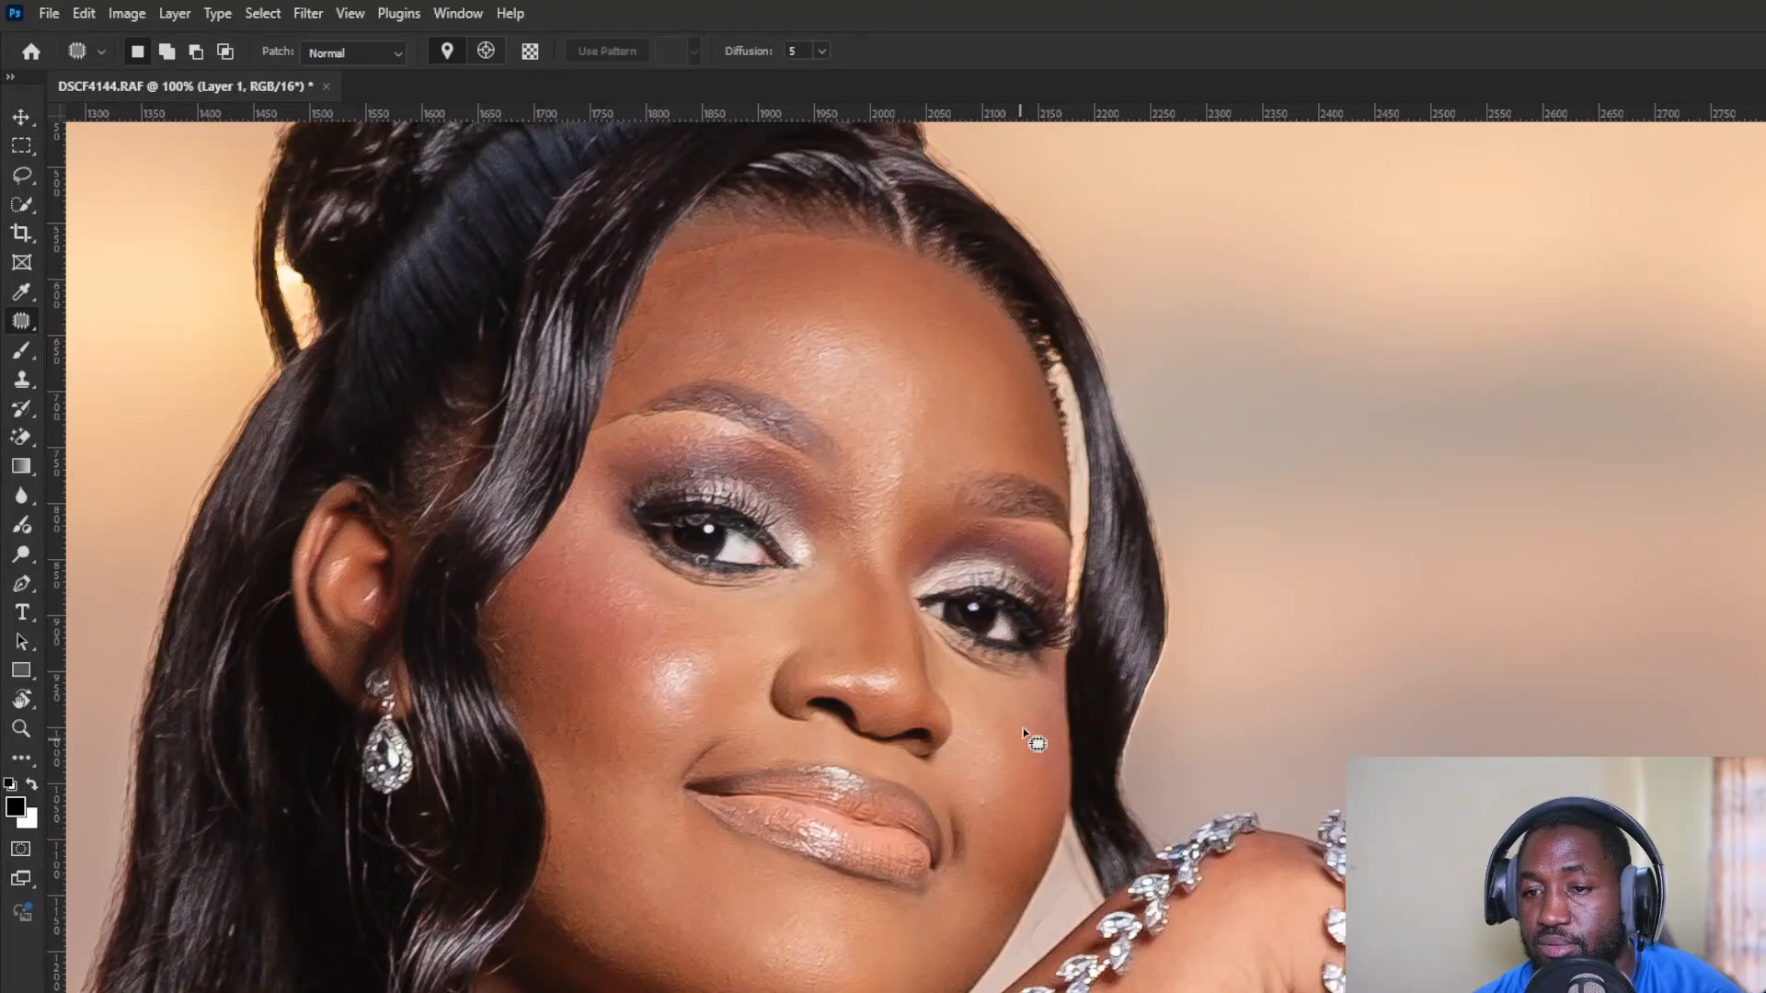
Step: Inspect the skin on the neck, chest, hands and arms up close, and return to a view of the whole portrait
drag(852, 826, 820, 552)
drag(883, 787, 1195, 198)
drag(1223, 549, 801, 863)
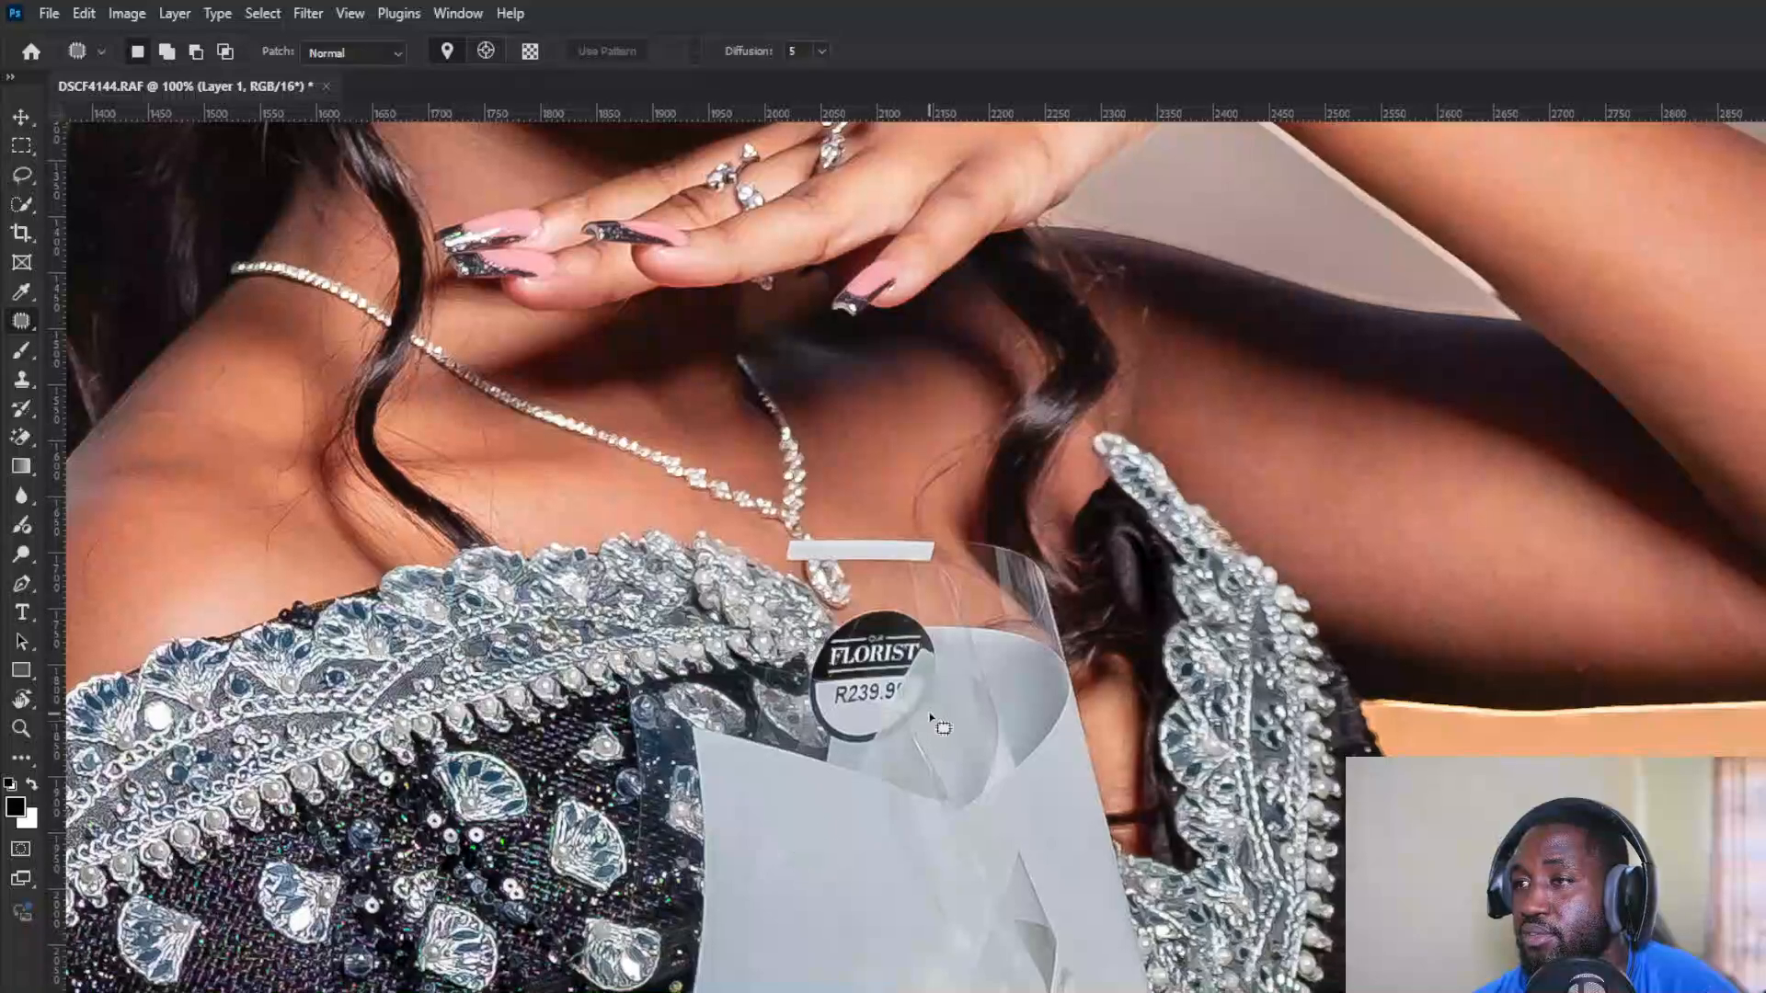
drag(946, 782, 912, 421)
drag(922, 813, 917, 178)
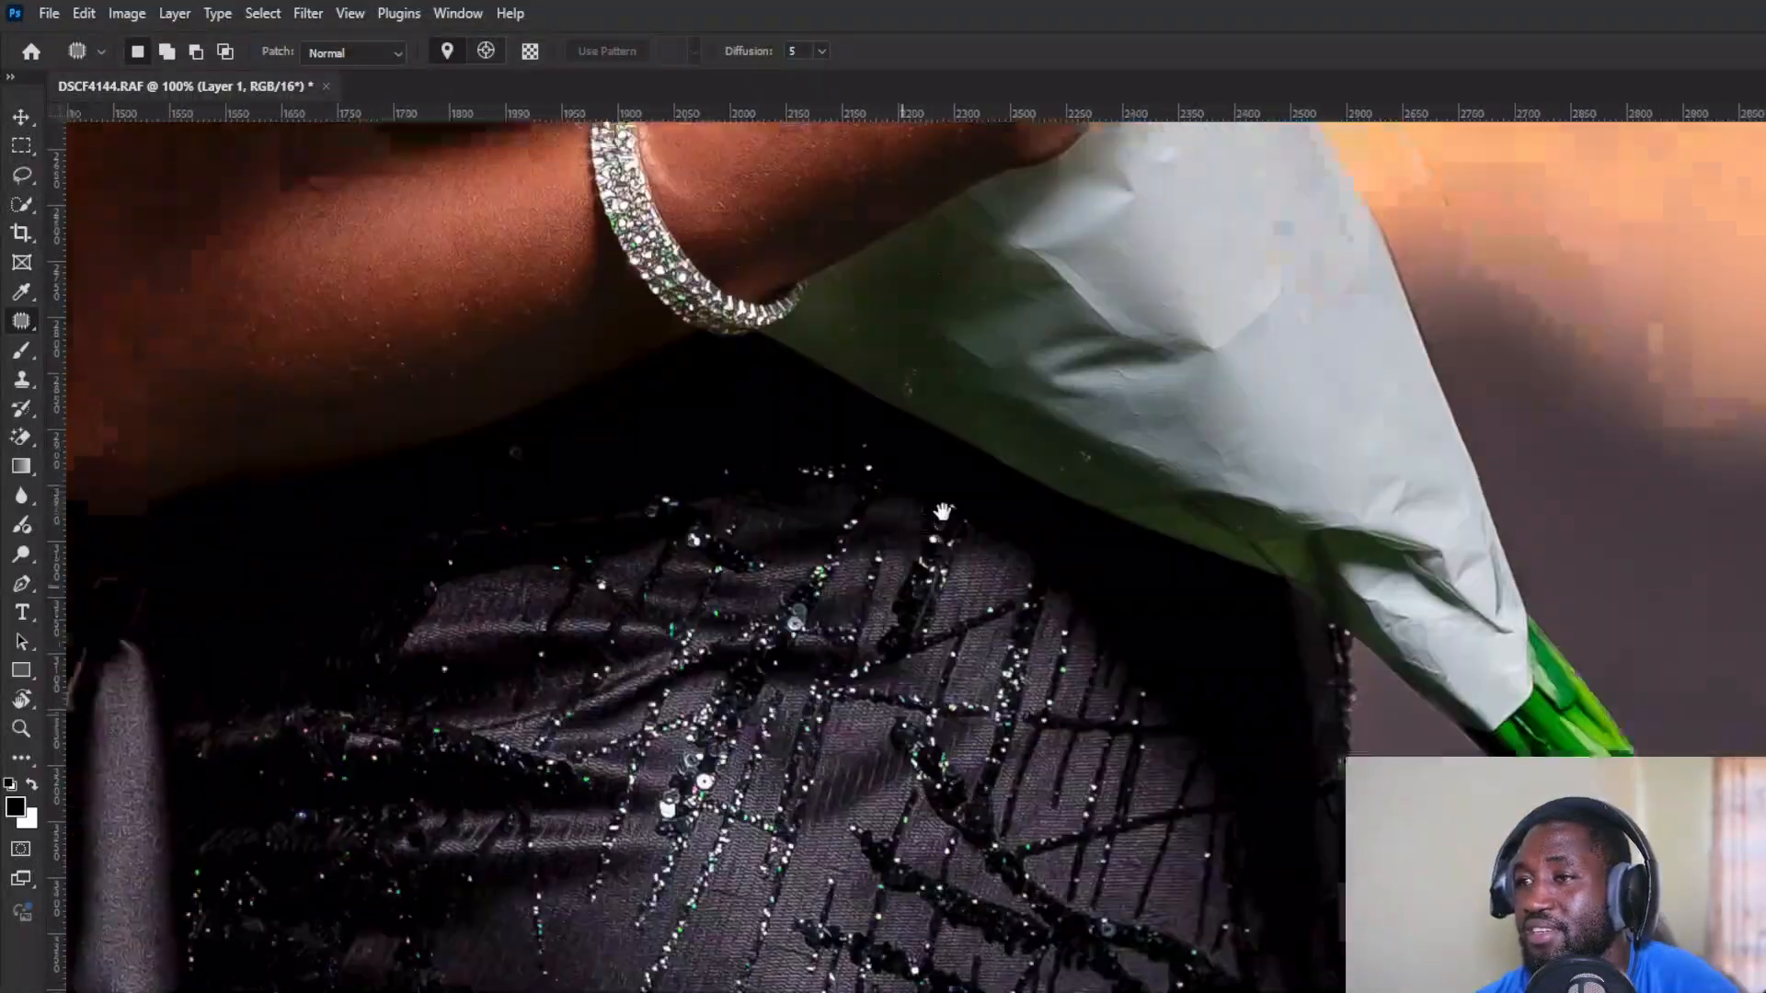
drag(943, 513, 985, 992)
drag(782, 267, 1051, 727)
drag(907, 177, 765, 787)
drag(1108, 368, 836, 740)
drag(1225, 654, 850, 567)
key(ctrl+minus)
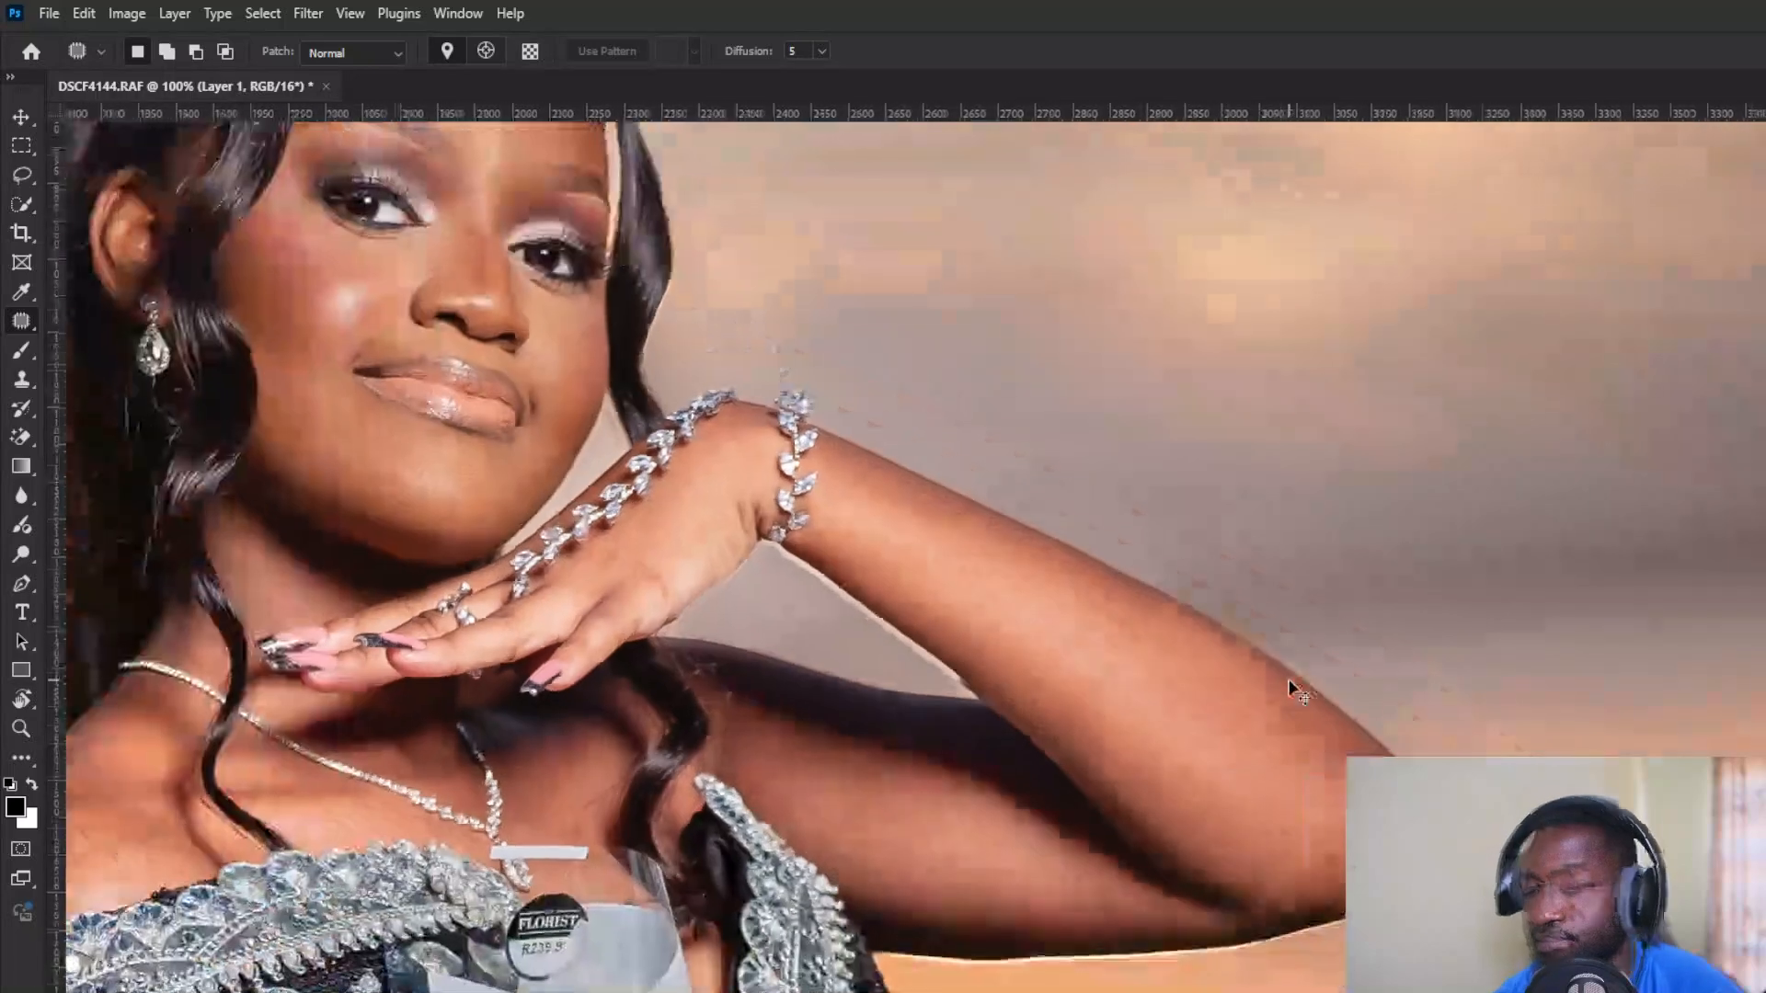
key(ctrl+minus)
key(ctrl+minus)
key(ctrl+minus)
key(ctrl+minus)
key(ctrl+minus)
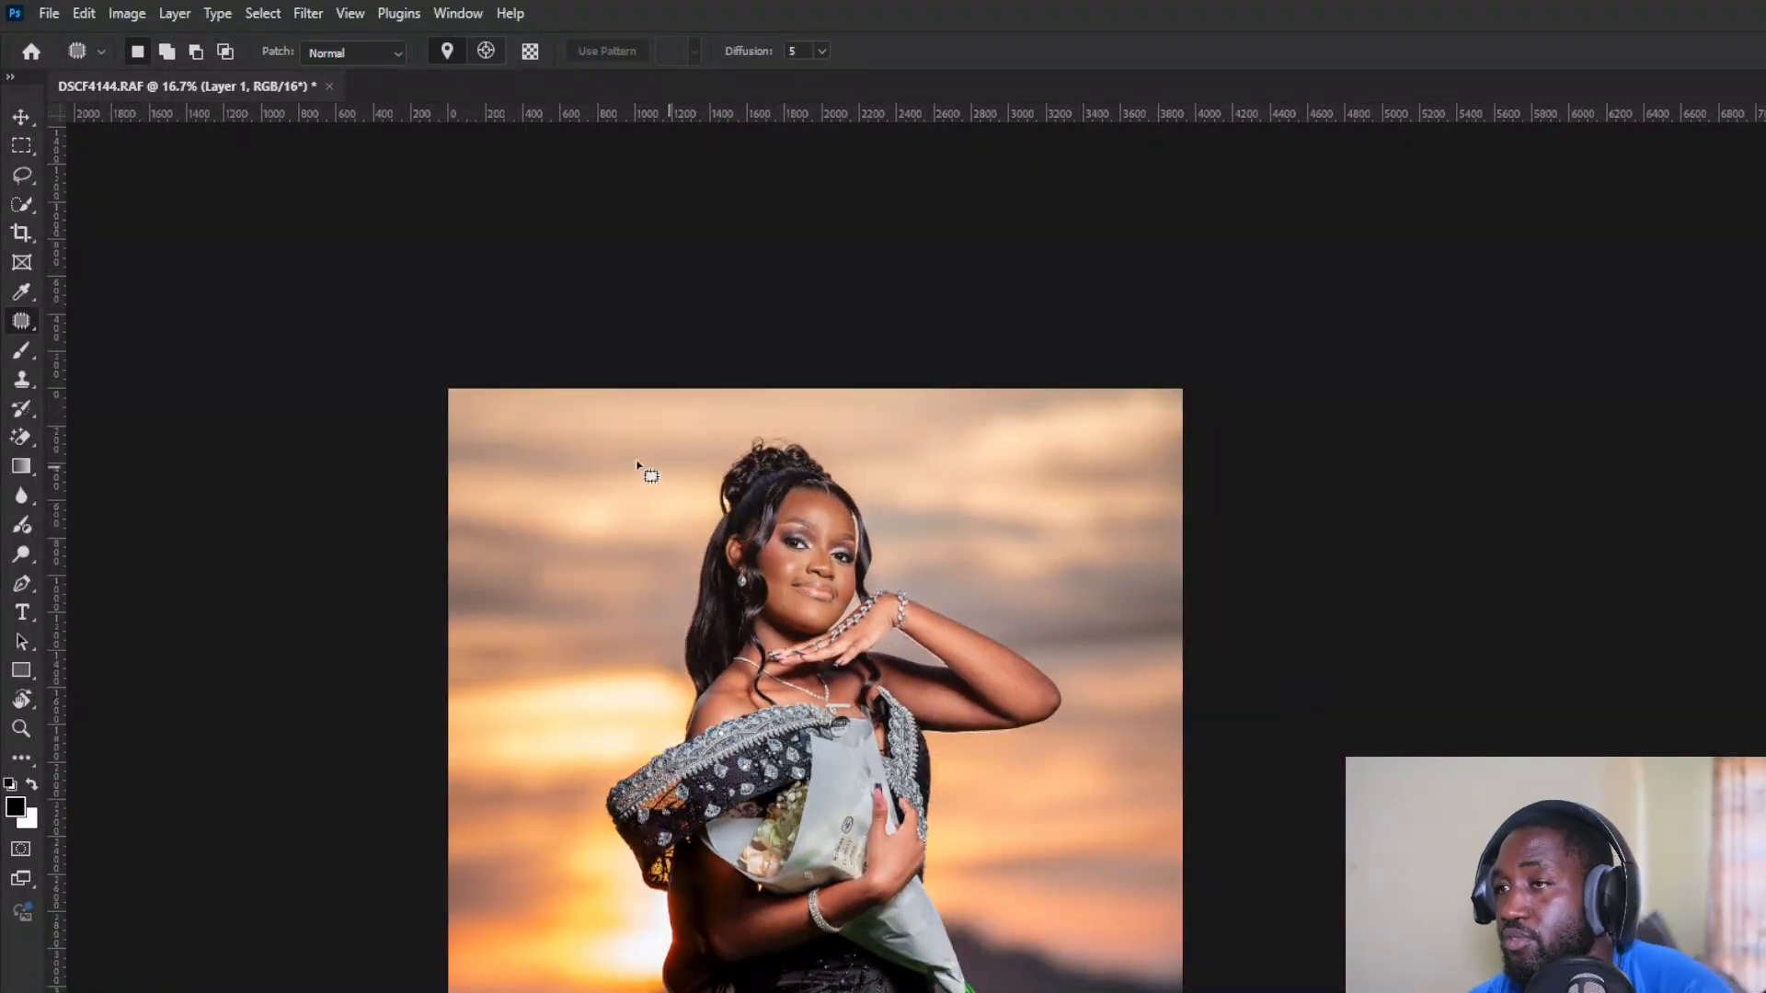
drag(897, 773, 876, 557)
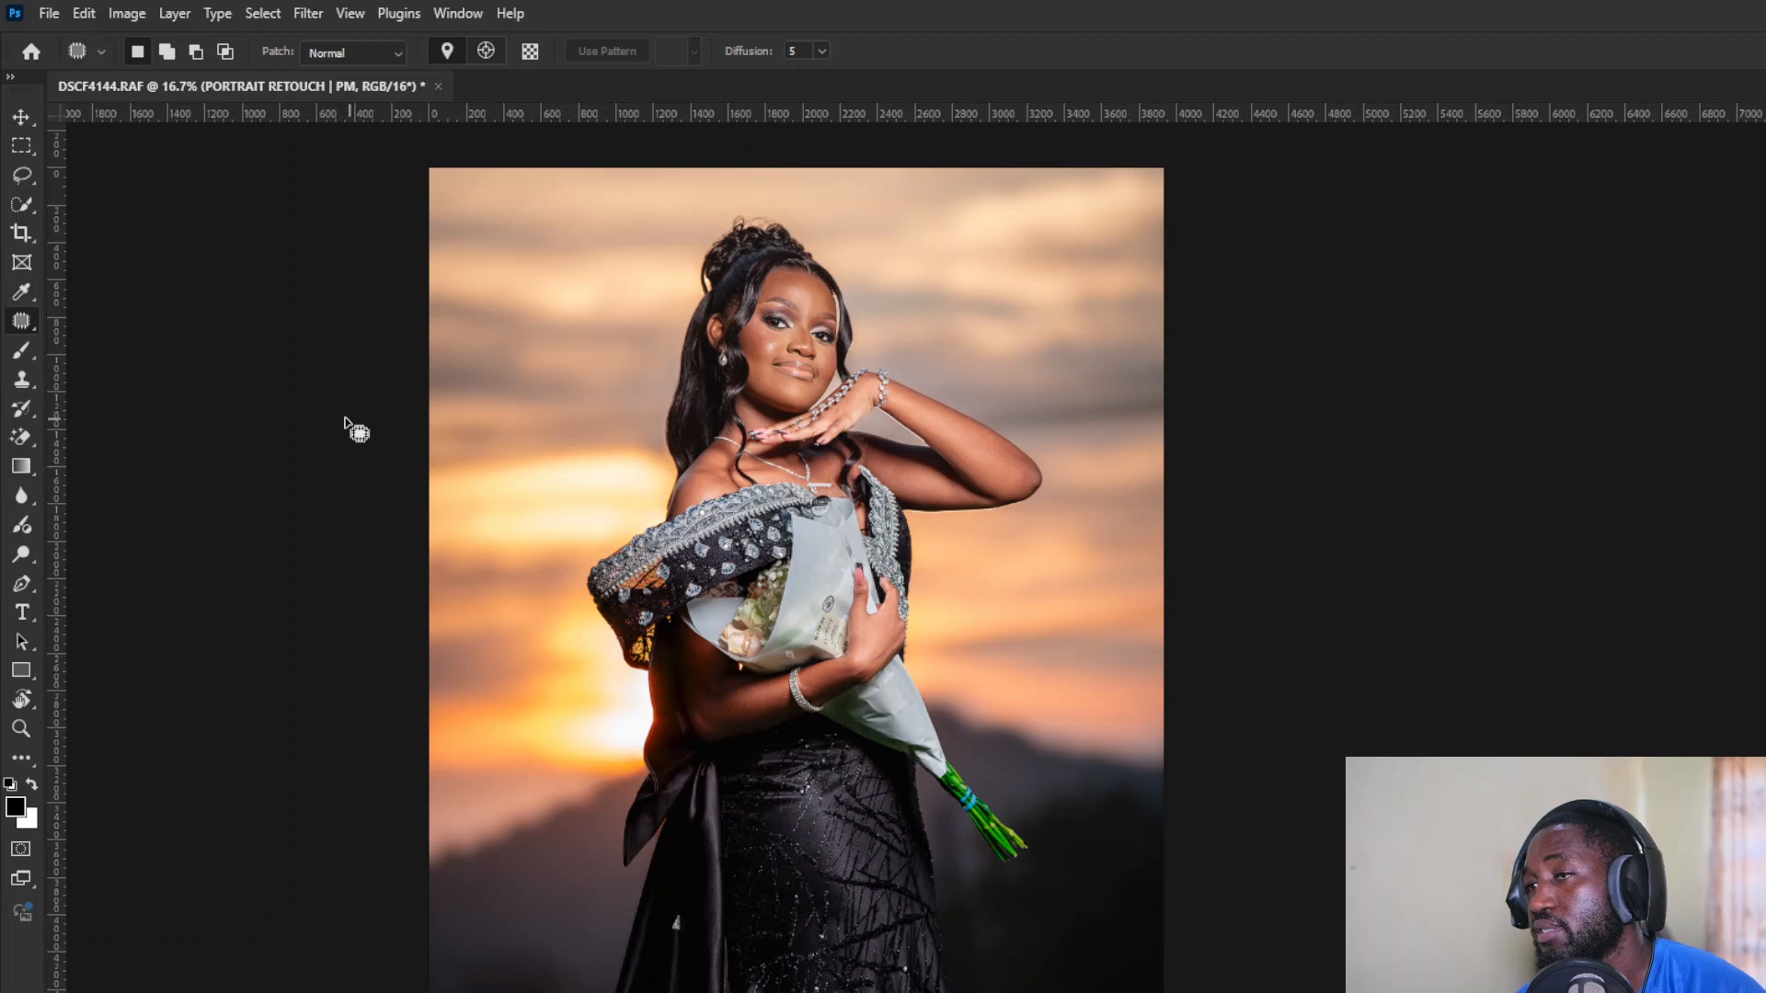
Step: Choose the Brush tool and set its flow to 1% for painting on the PAINT HERE layer mask
click(30, 352)
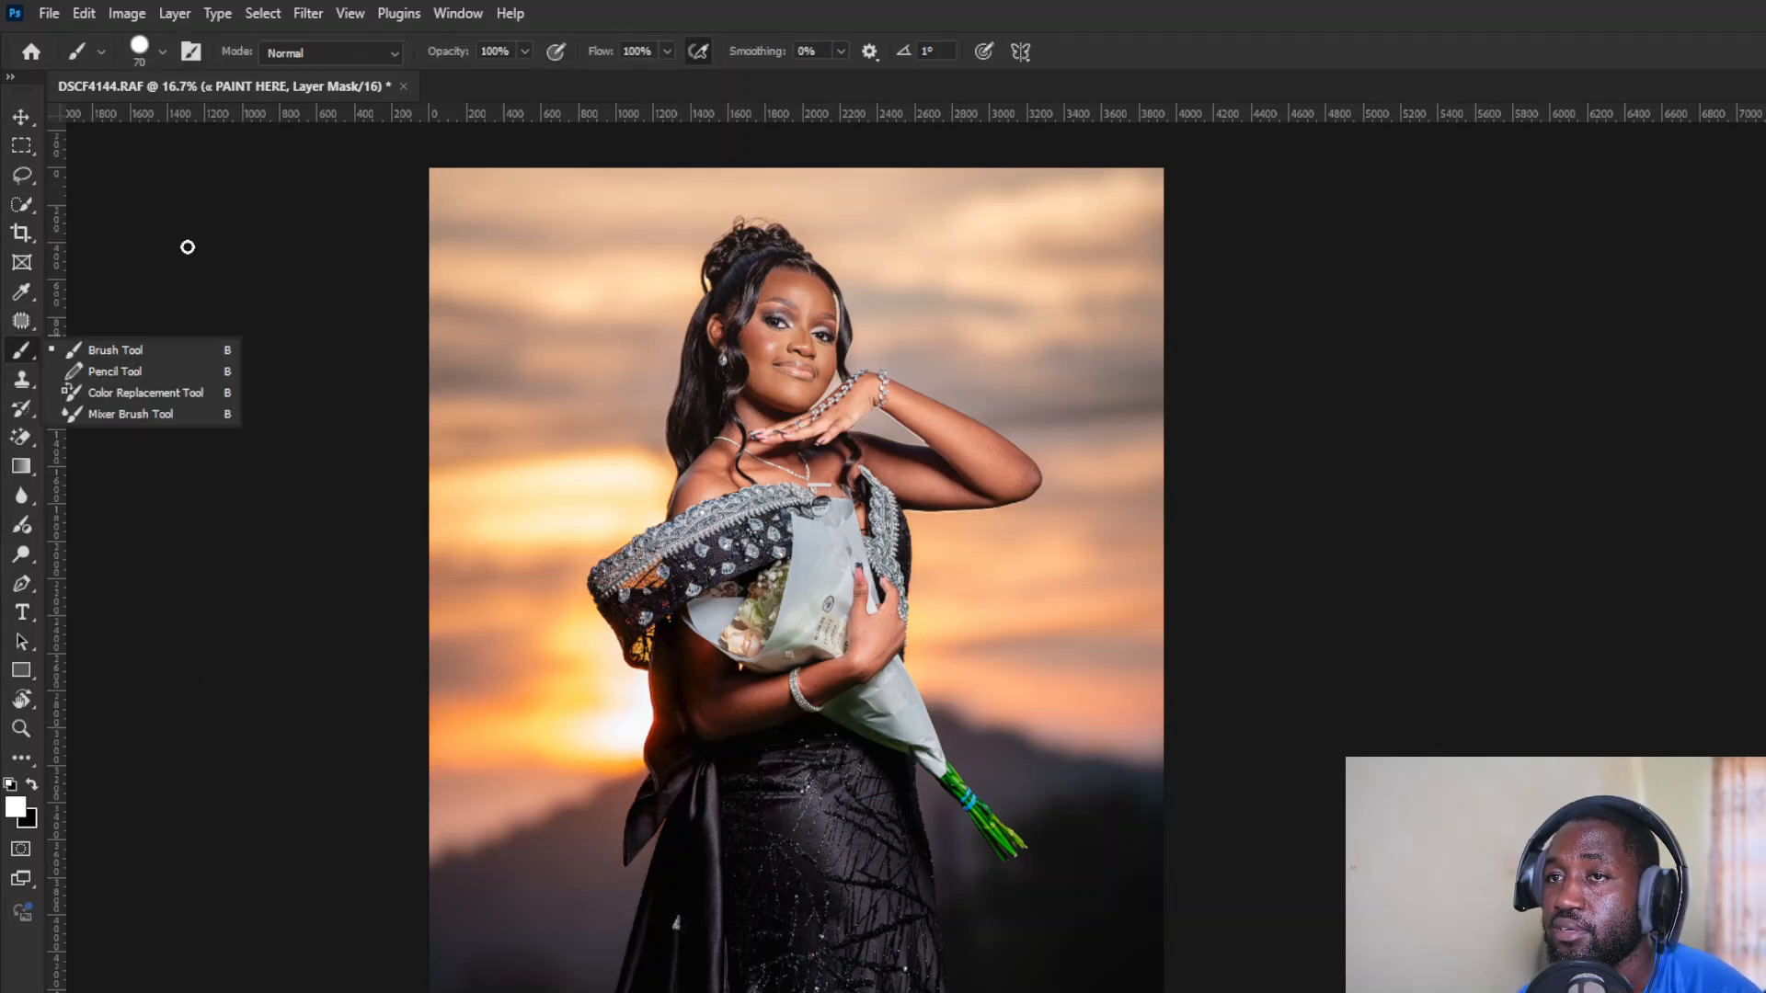
click(153, 352)
click(668, 53)
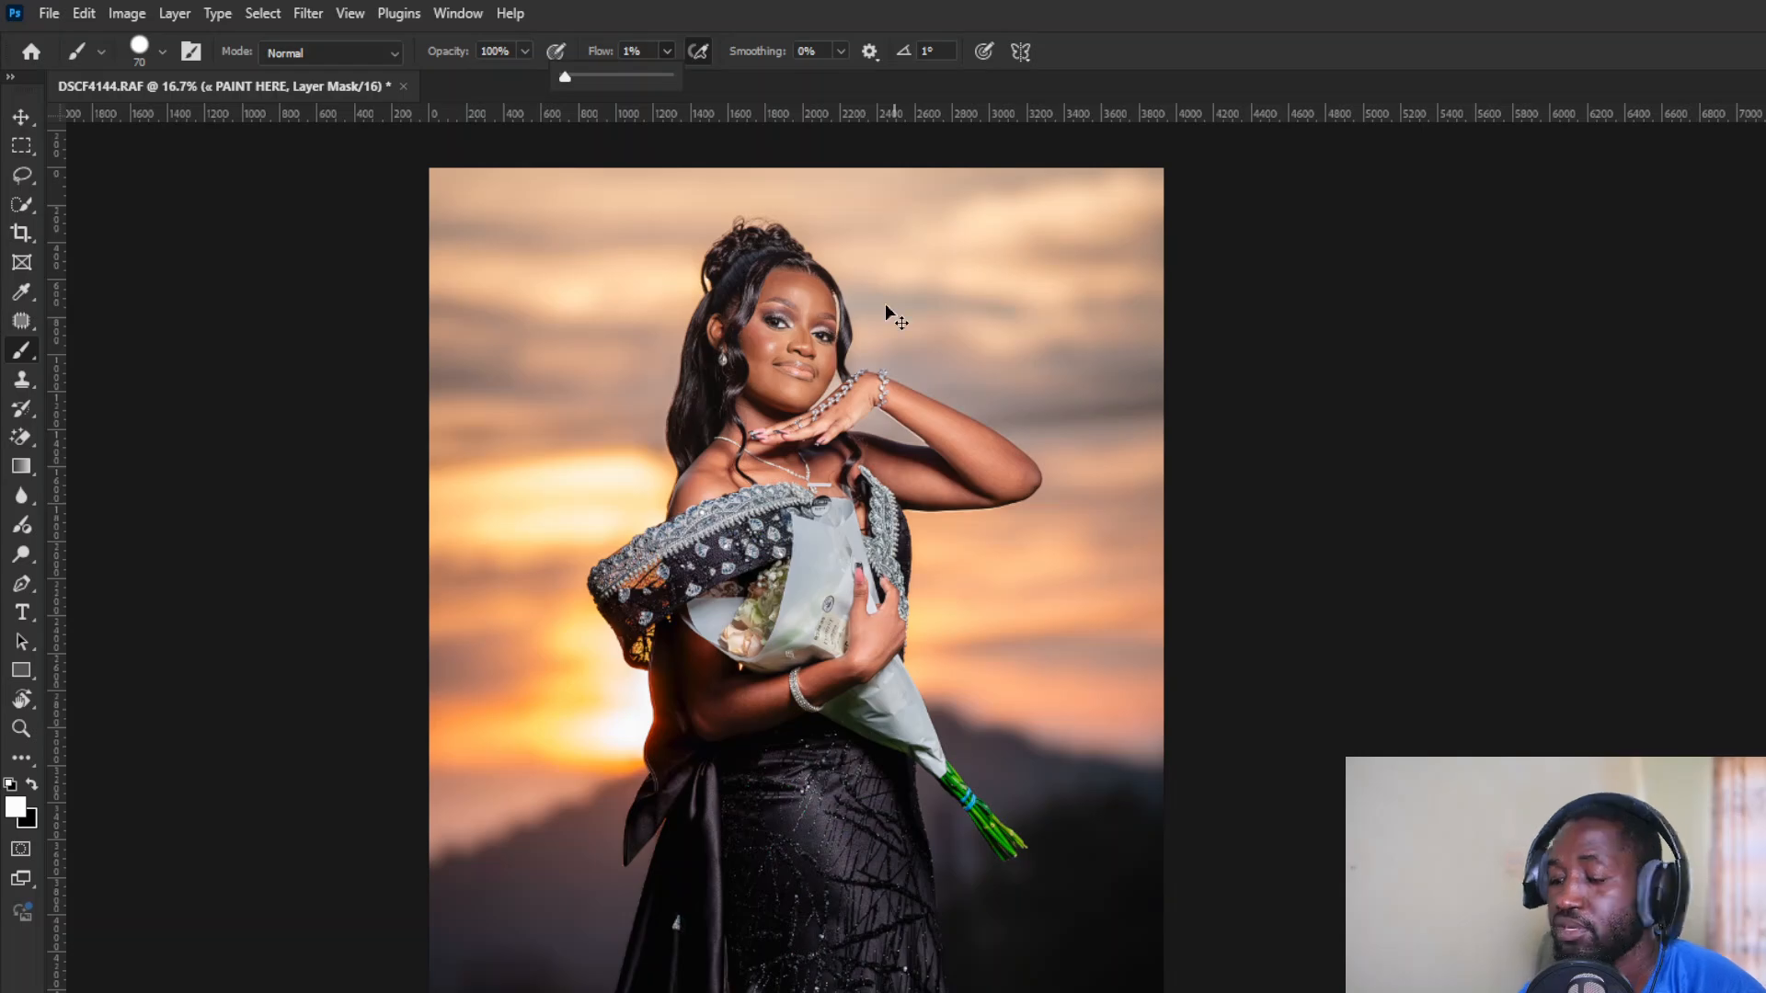
Step: Reduce the brush size to 35 to suit detailed mask painting on the forehead
key(ctrl+plus)
key(ctrl+plus)
key(ctrl+plus)
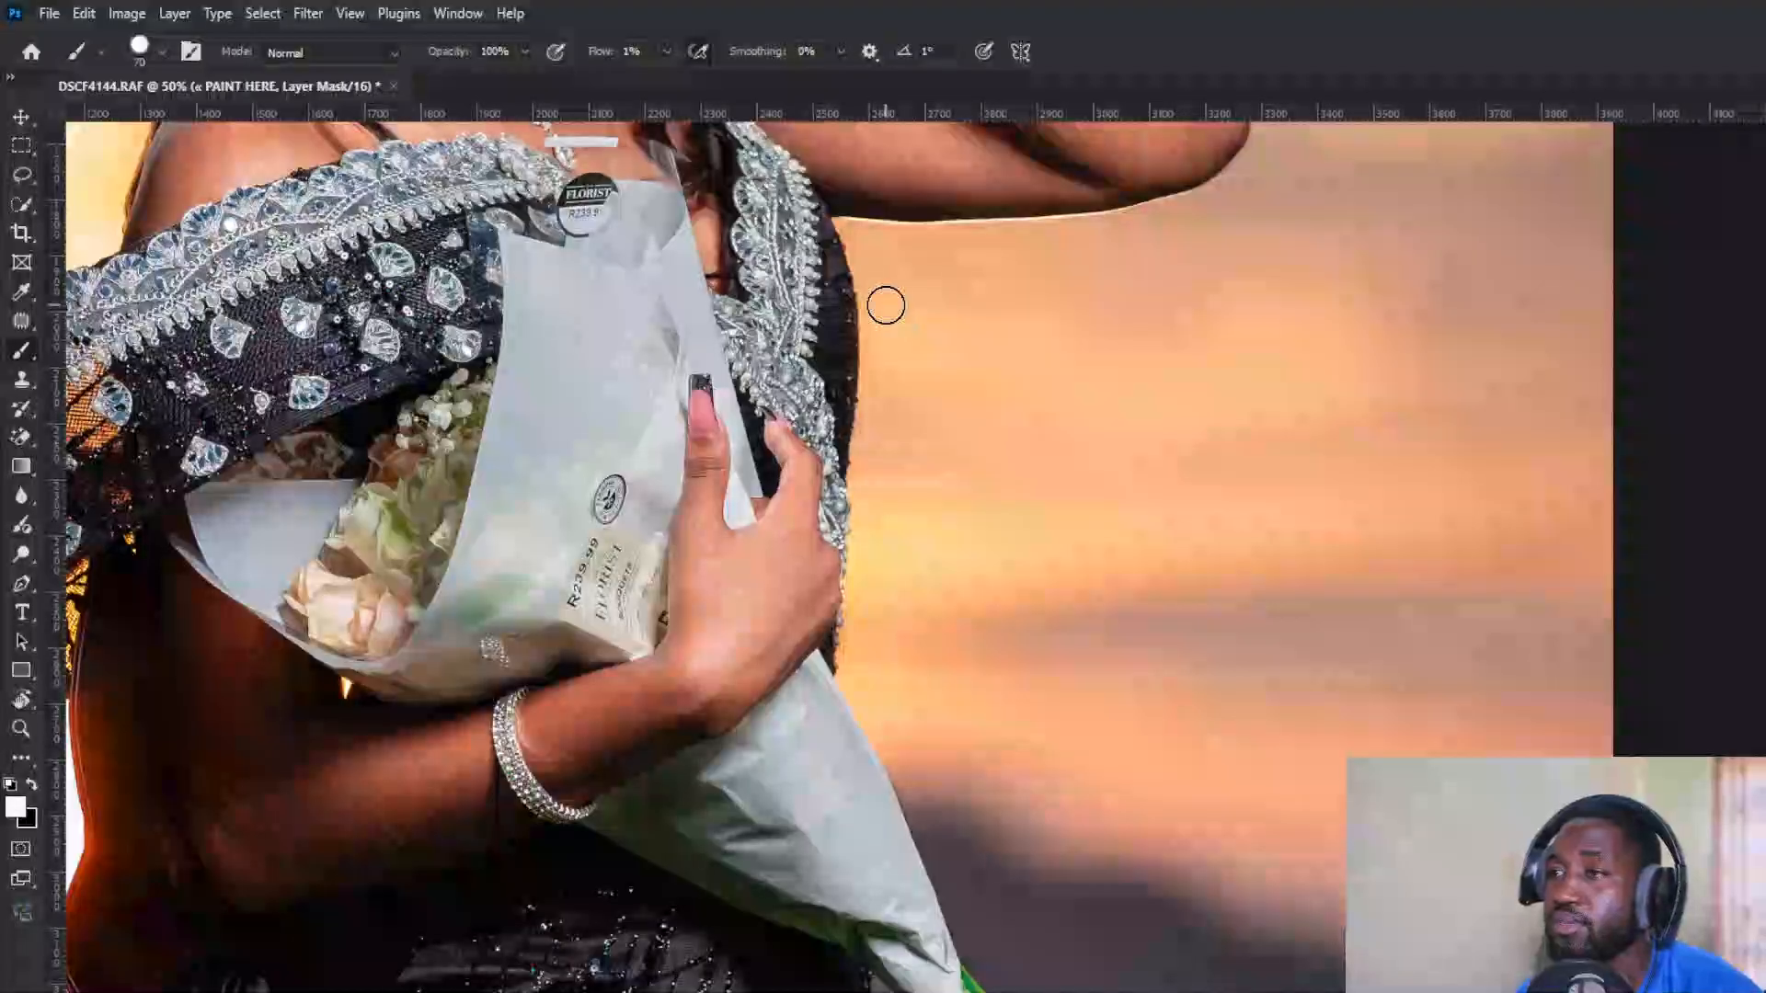
key(ctrl+plus)
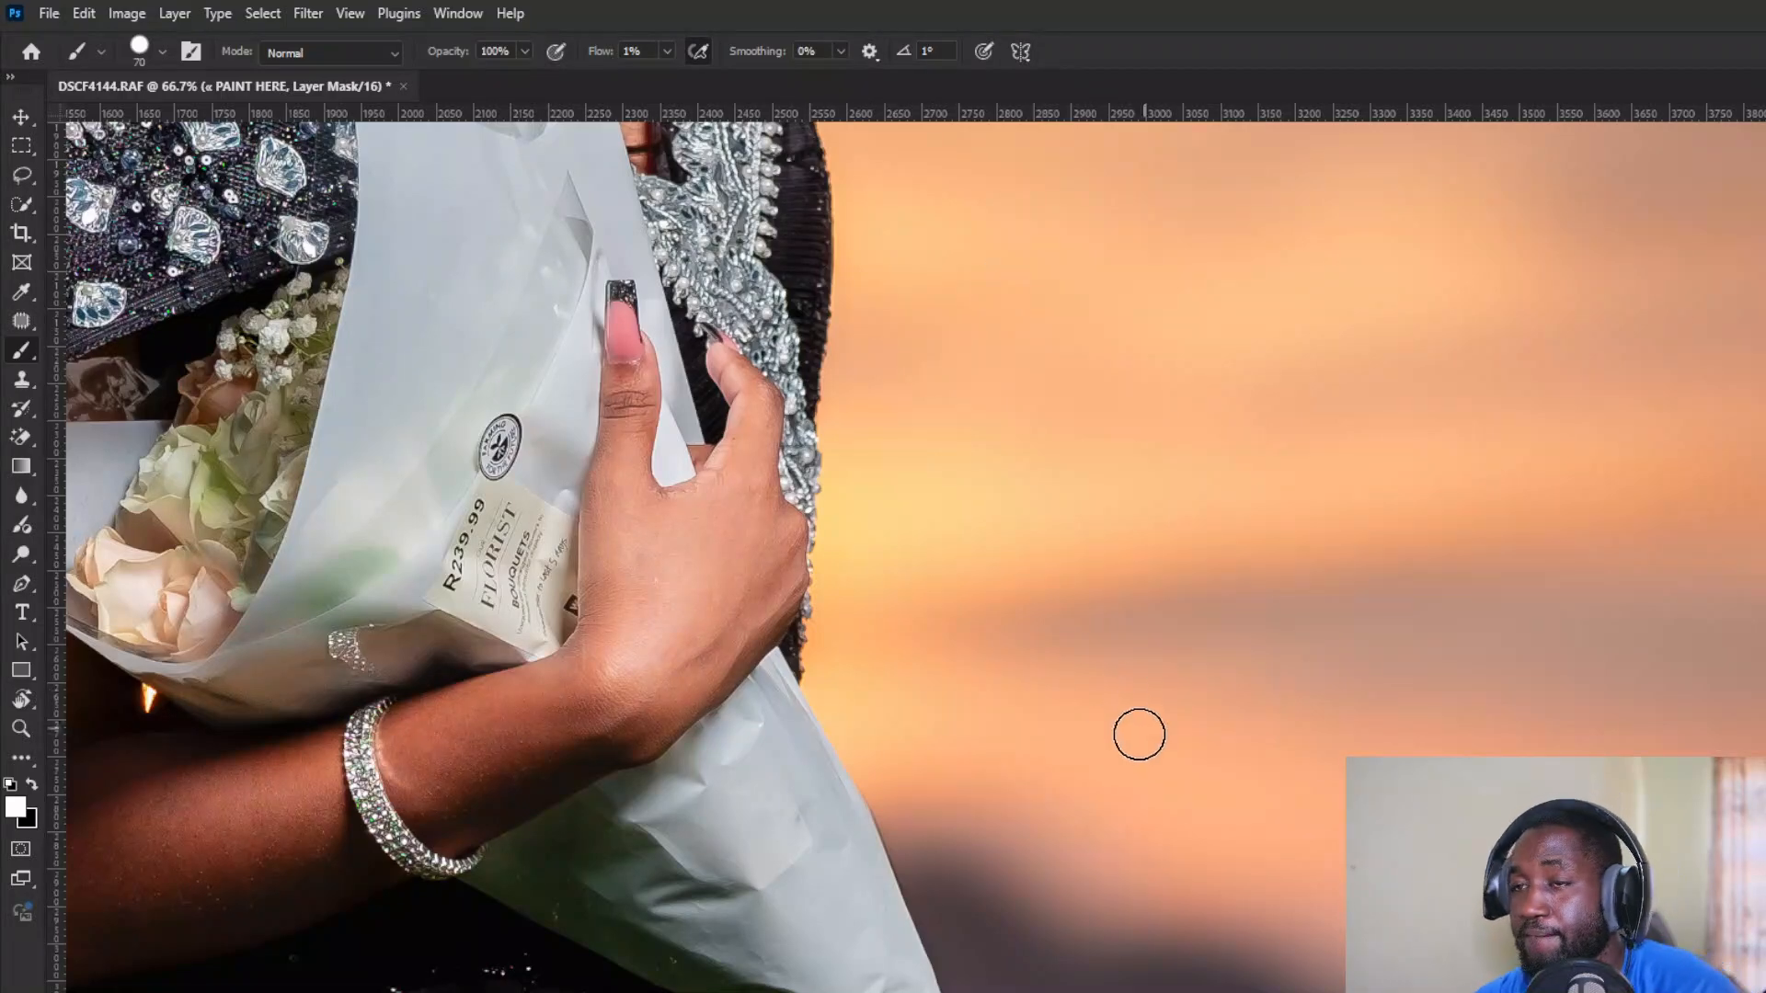
drag(701, 586, 957, 992)
drag(855, 378, 1041, 989)
drag(1022, 563, 1012, 962)
key(ctrl+plus)
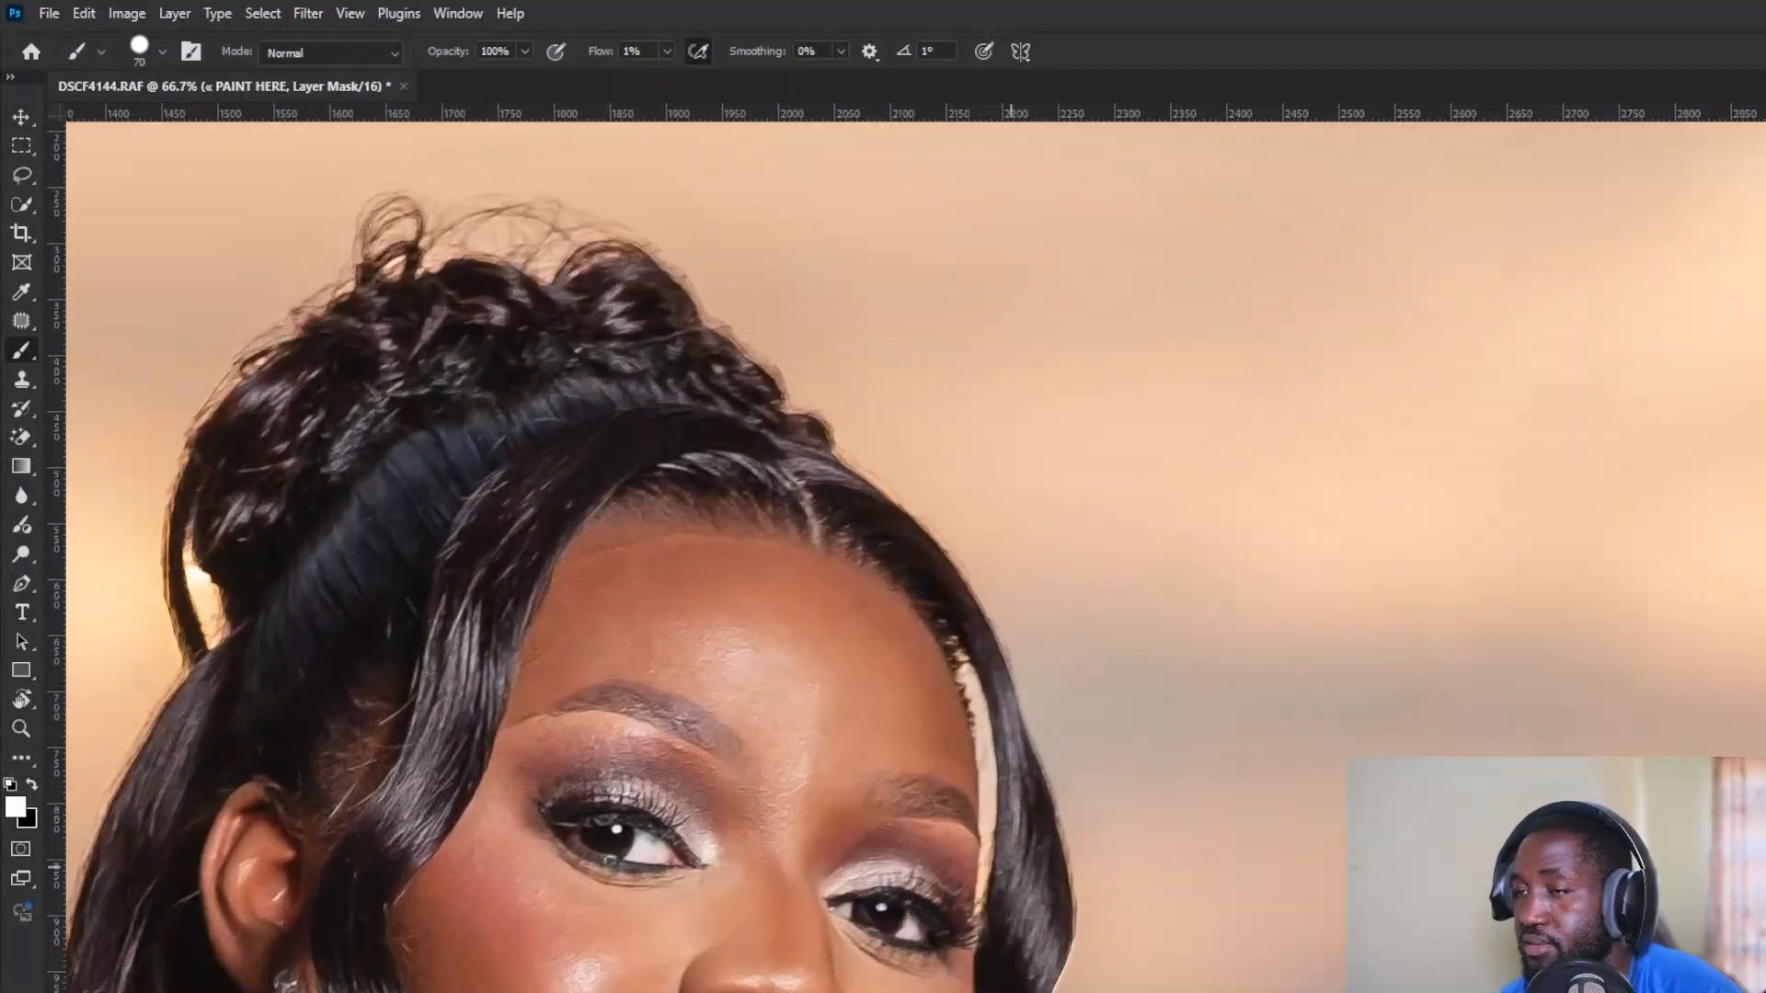
drag(919, 688, 918, 619)
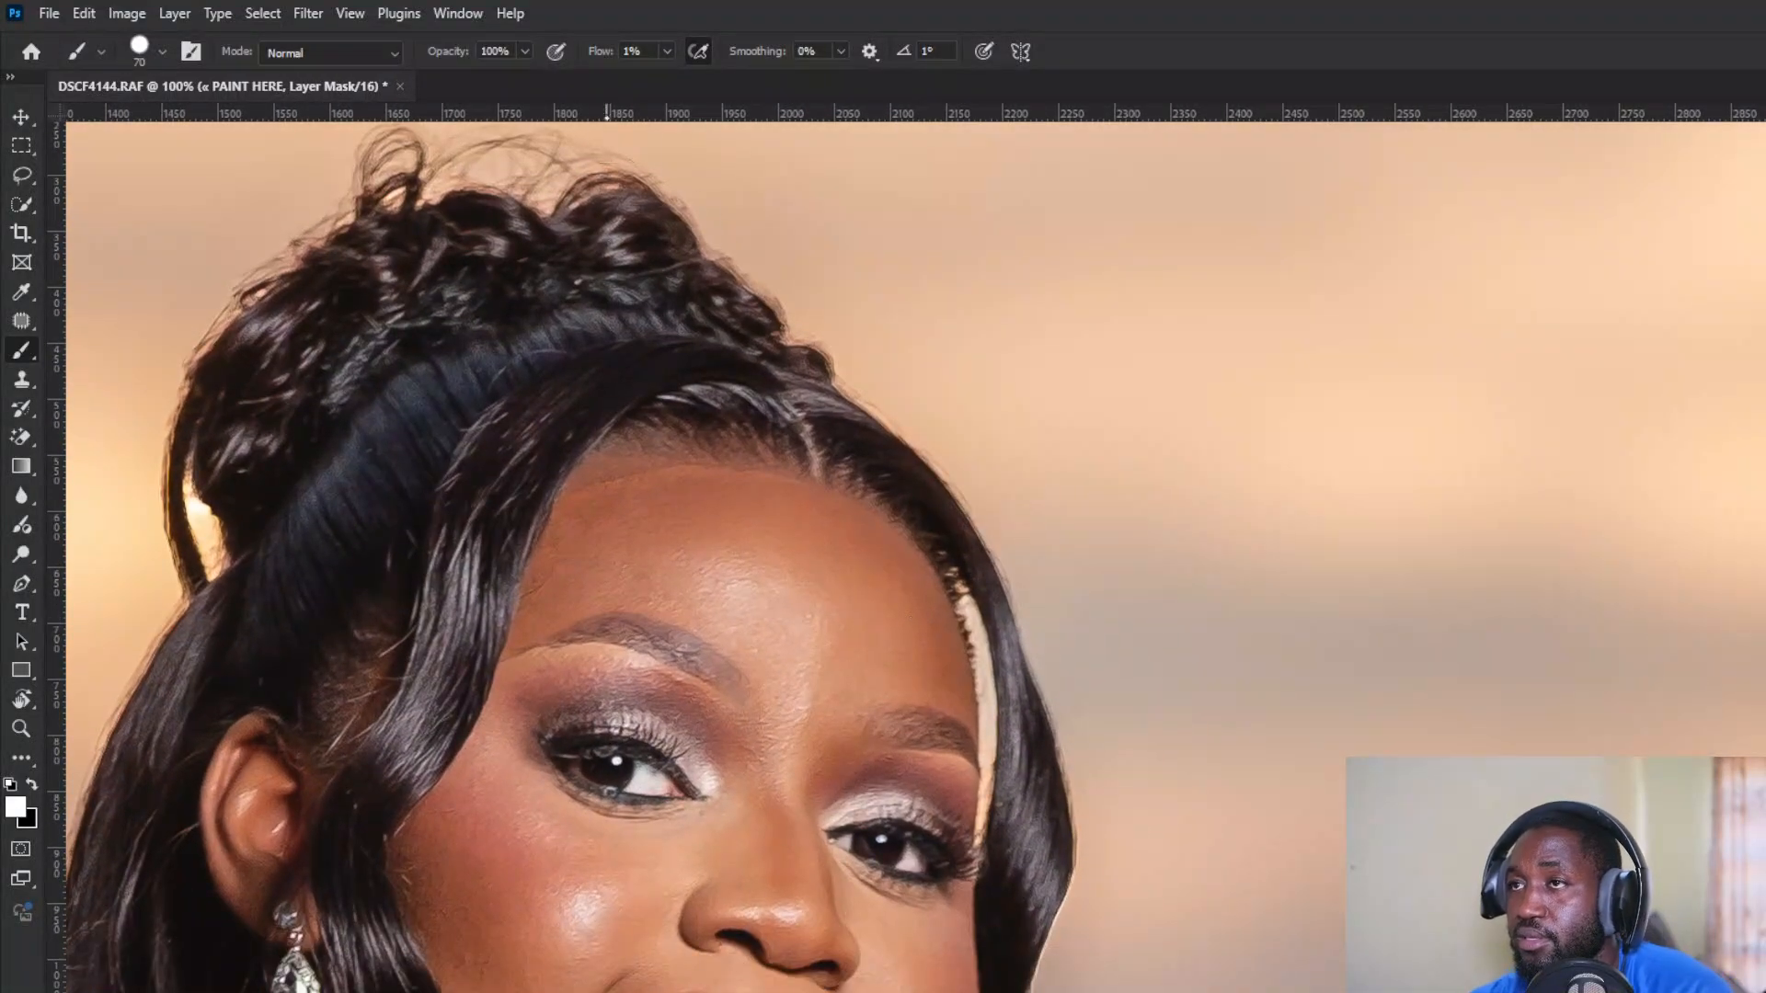
key(bracketleft)
key(bracketleft)
key(bracketleft)
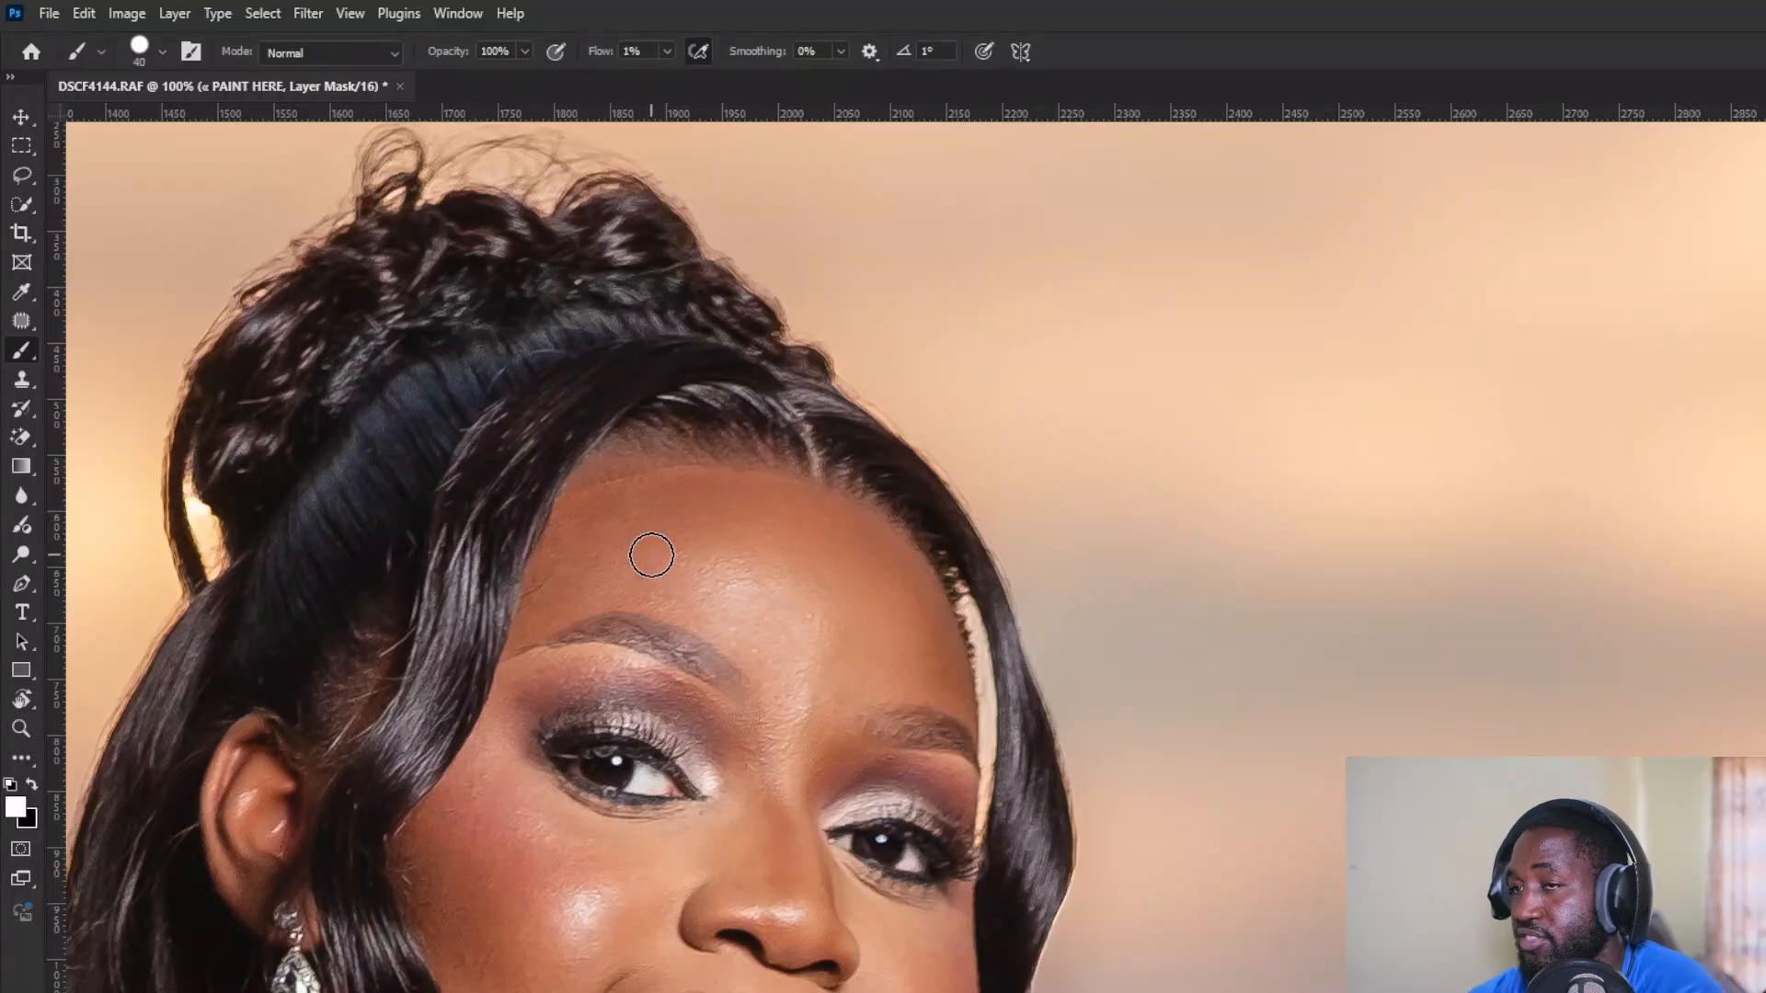
key(bracketleft)
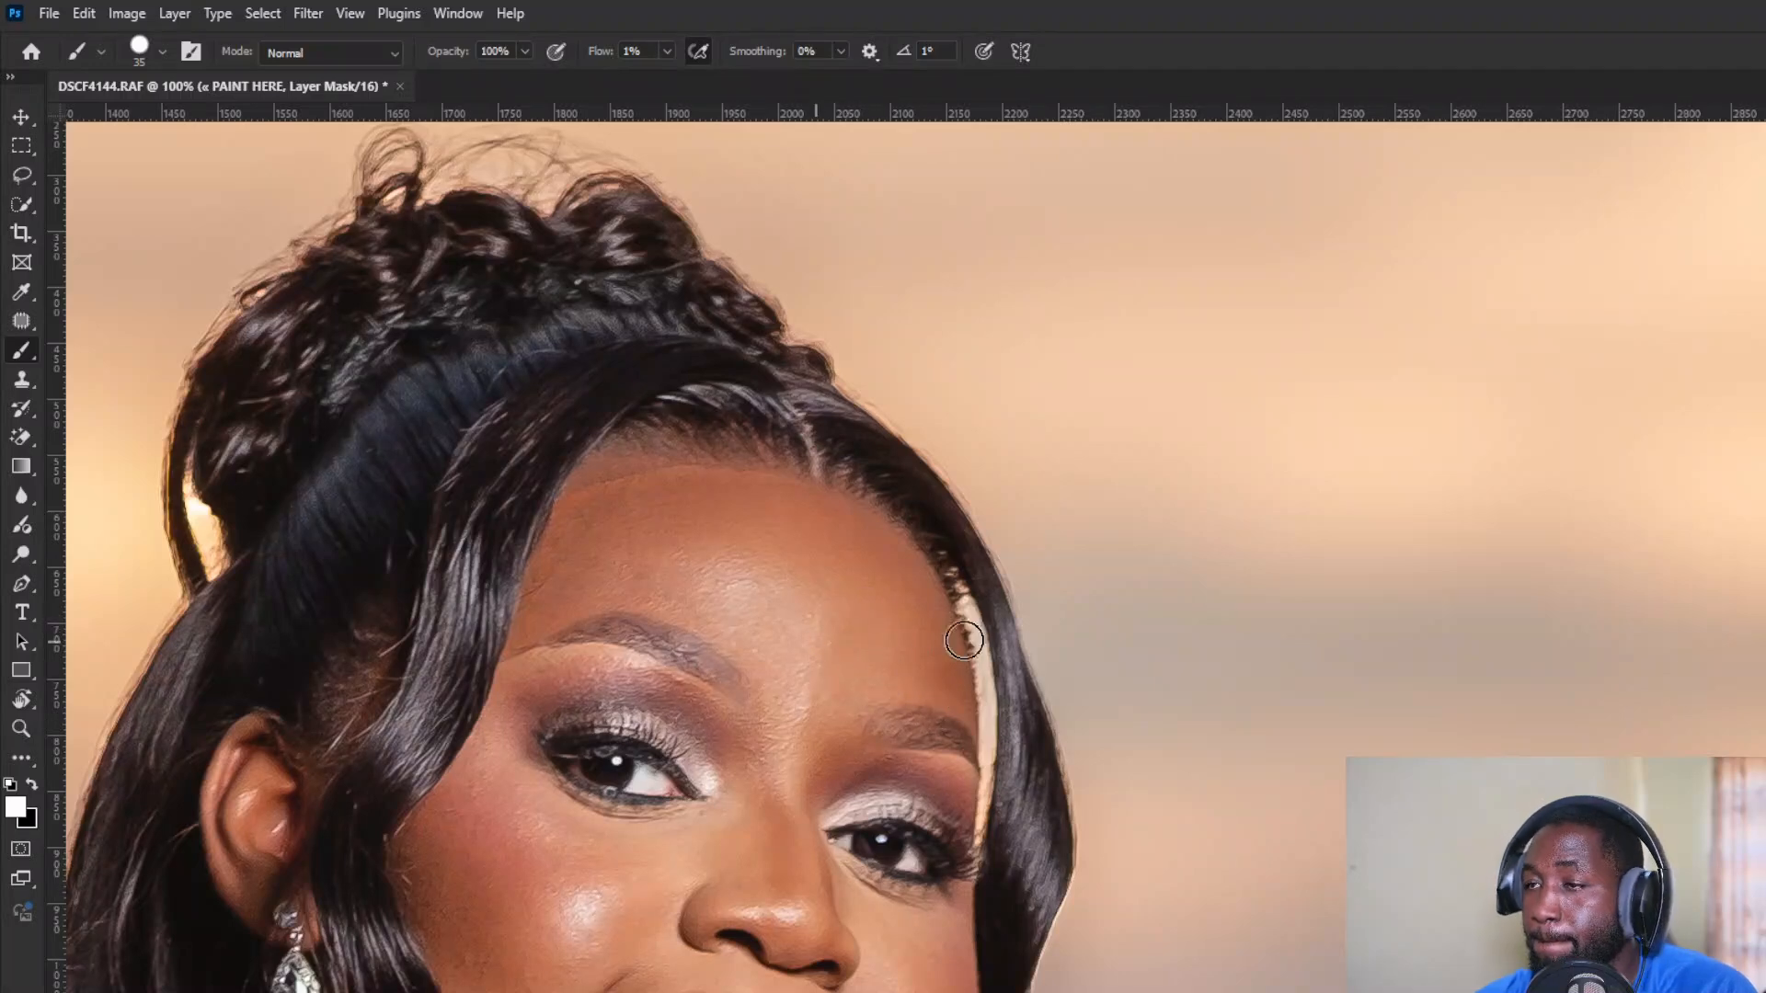
Step: Resize the brush to 60 over the forehead, and reduce it to 30 over the eye
key(bracketright)
key(bracketright)
key(bracketright)
key(bracketright)
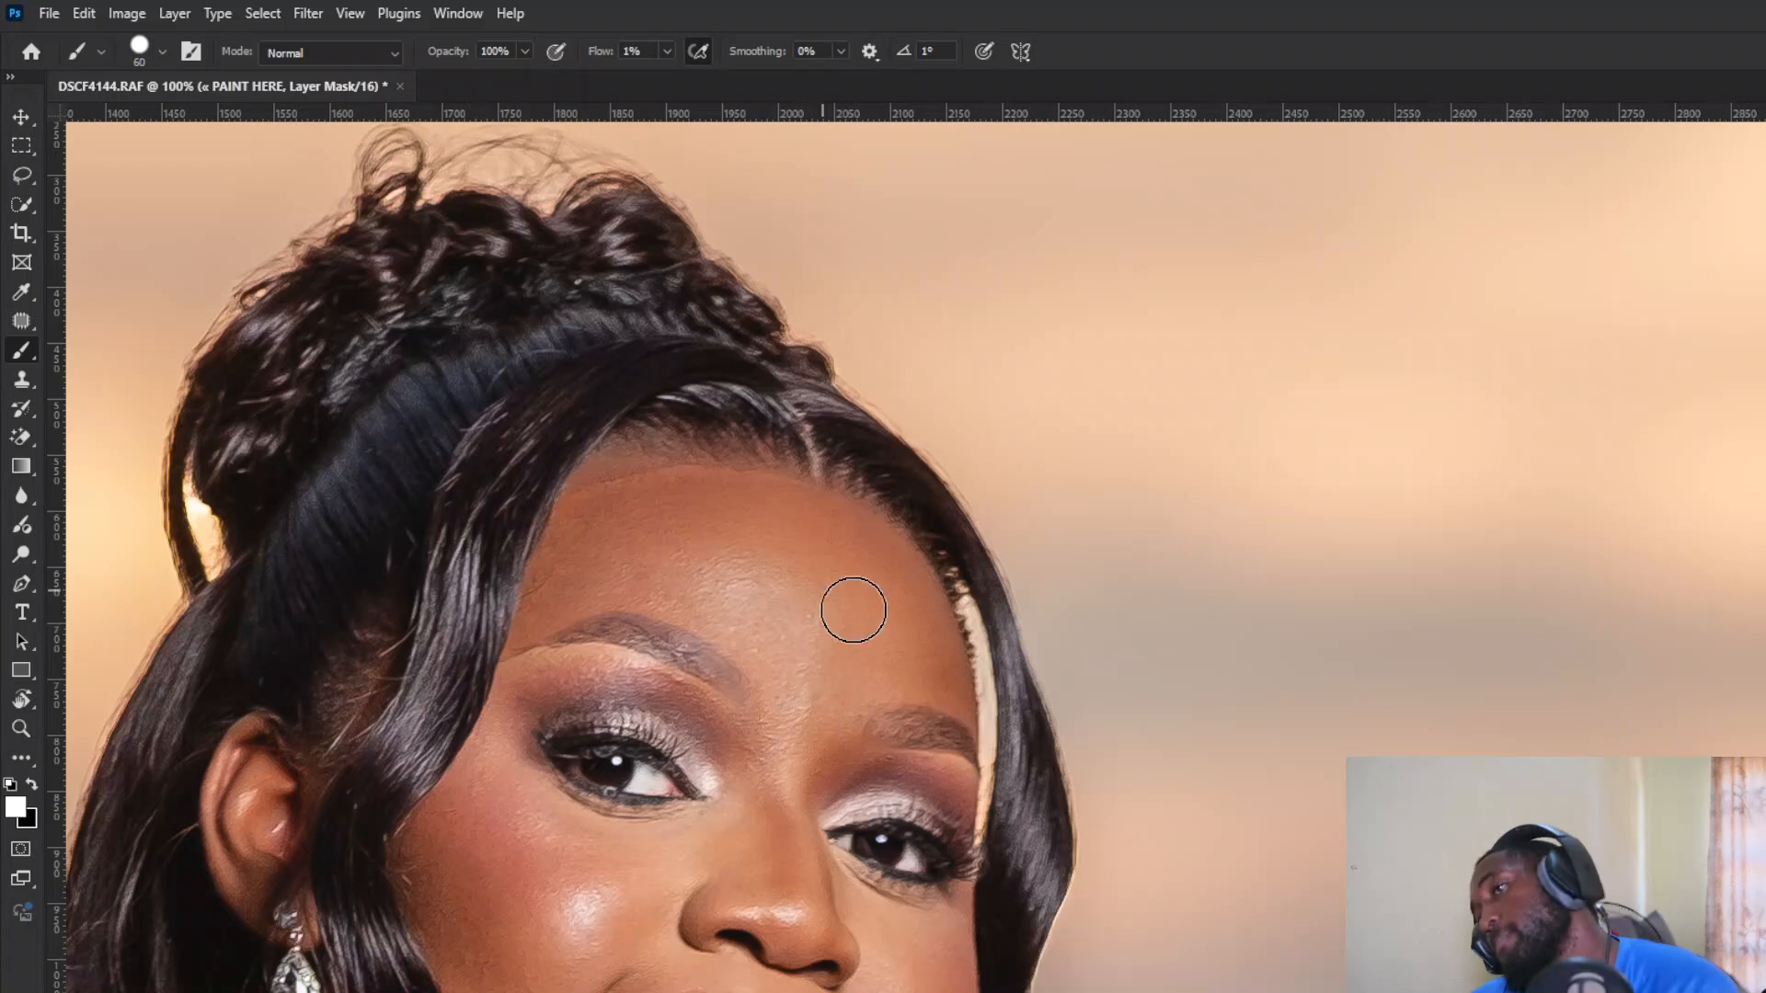
key(bracketleft)
key(bracketleft)
key(bracketleft)
key(bracketleft)
key(bracketleft)
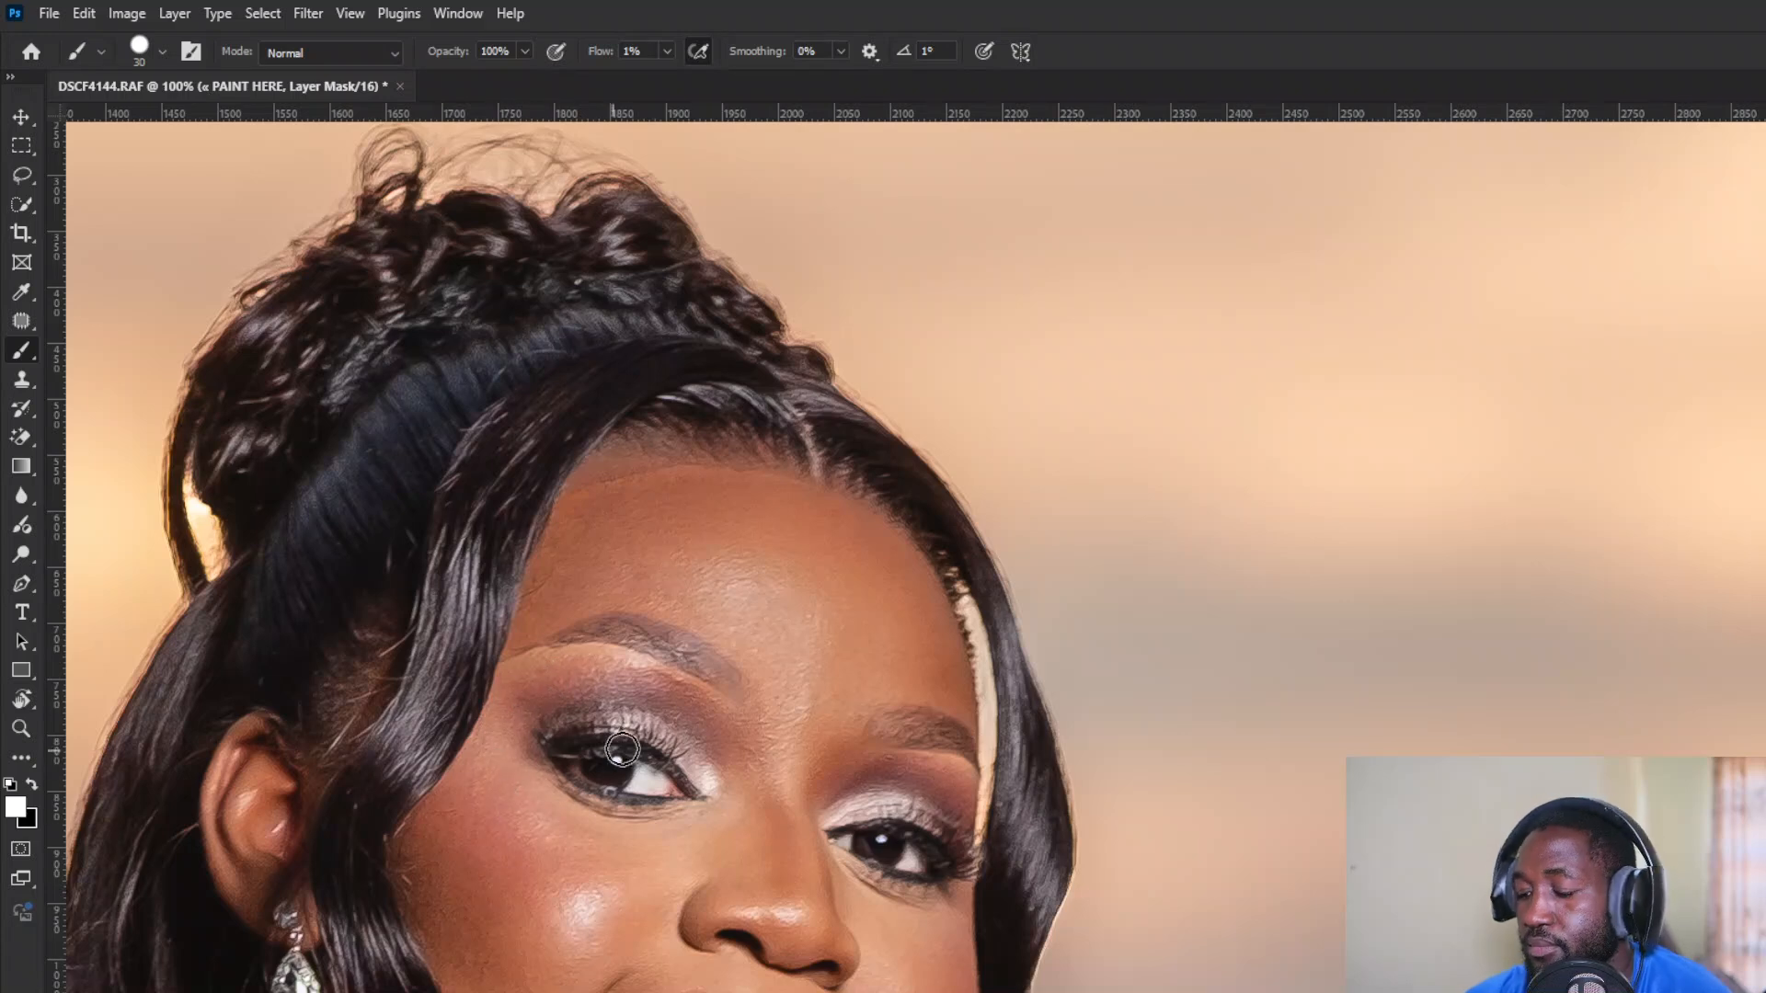
Step: Try brush sizes of 45 and 30 below the eye, and settle on 35
key(bracketright)
key(bracketright)
key(bracketright)
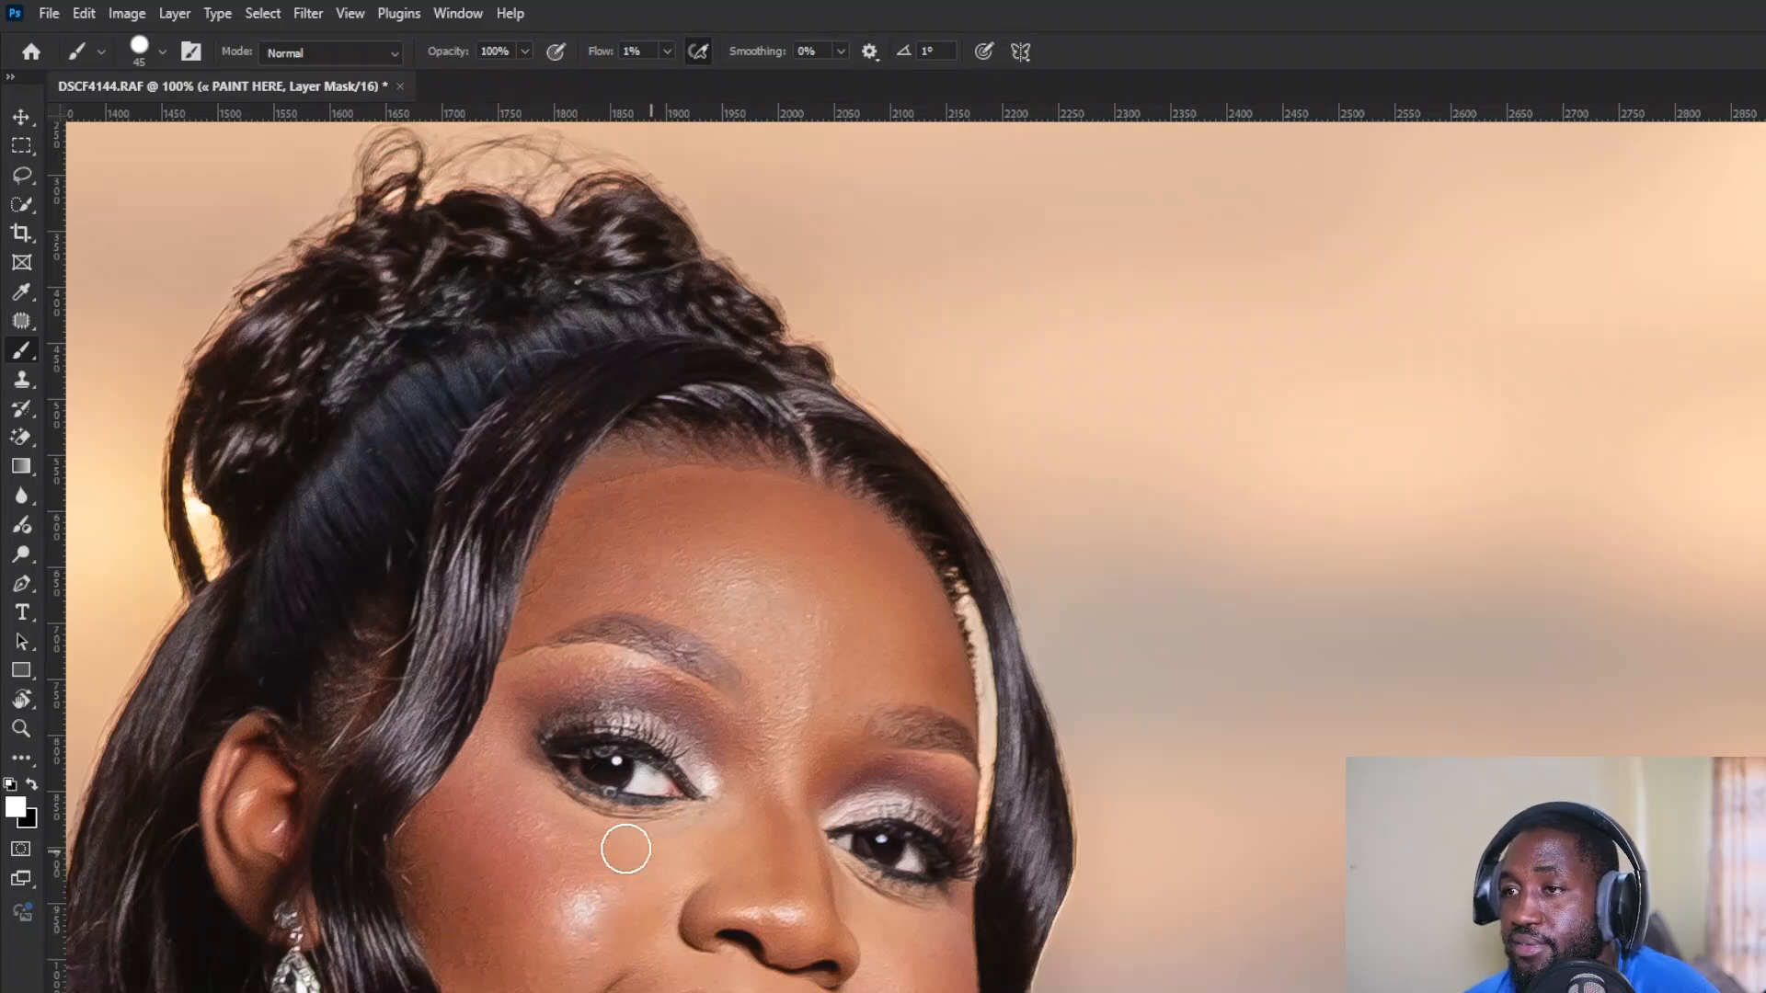
key(bracketleft)
key(bracketleft)
key(bracketleft)
key(bracketleft)
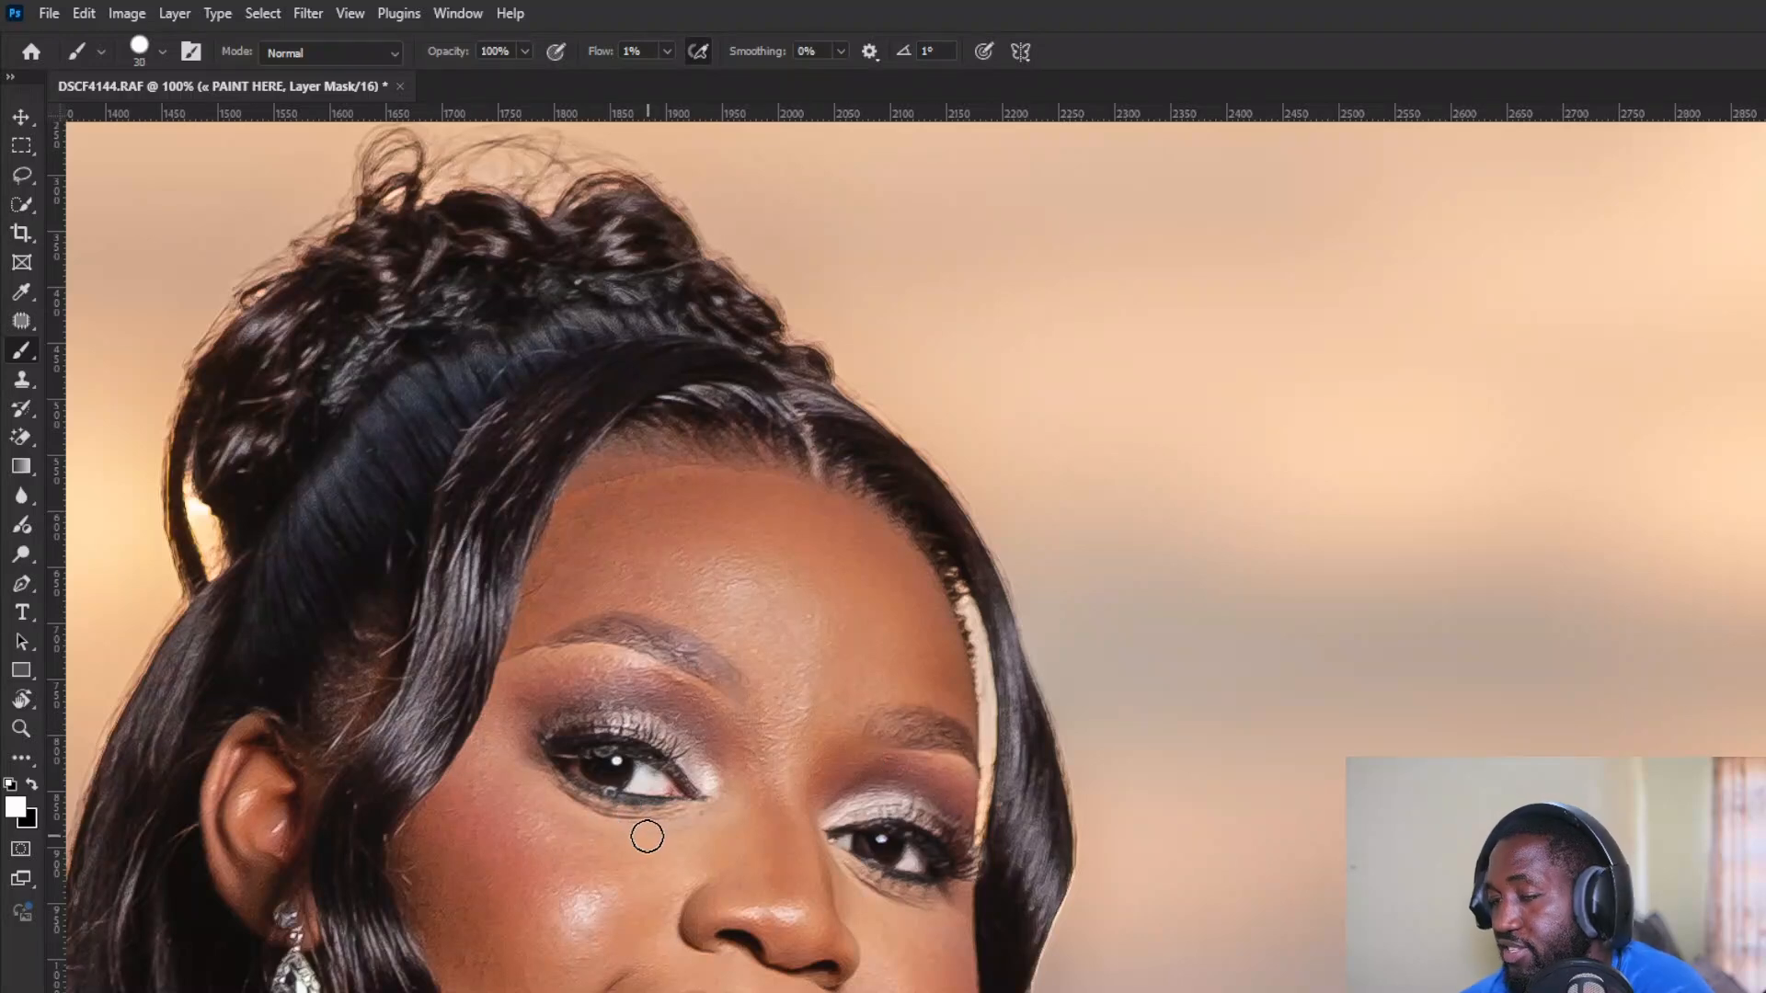
key(bracketright)
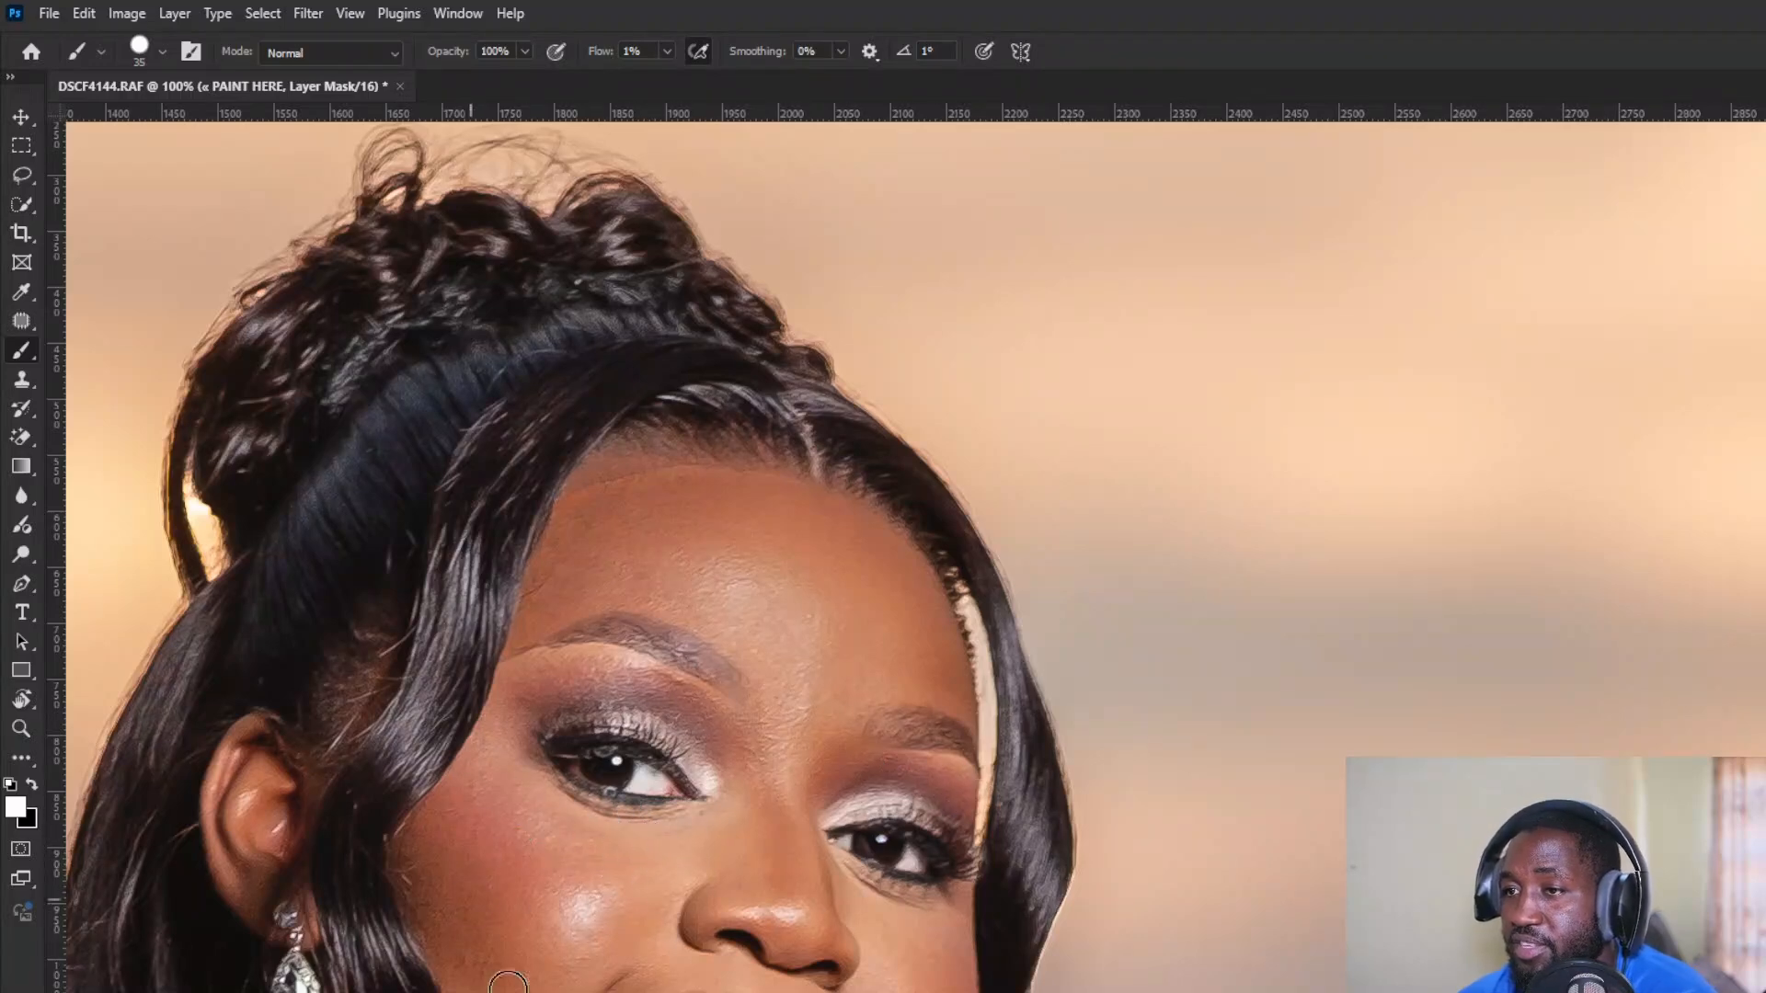
Step: Check the face, and compare the portrait before and after by toggling the visibility of PORTRAIT RETOUCH | PM
drag(566, 991, 513, 853)
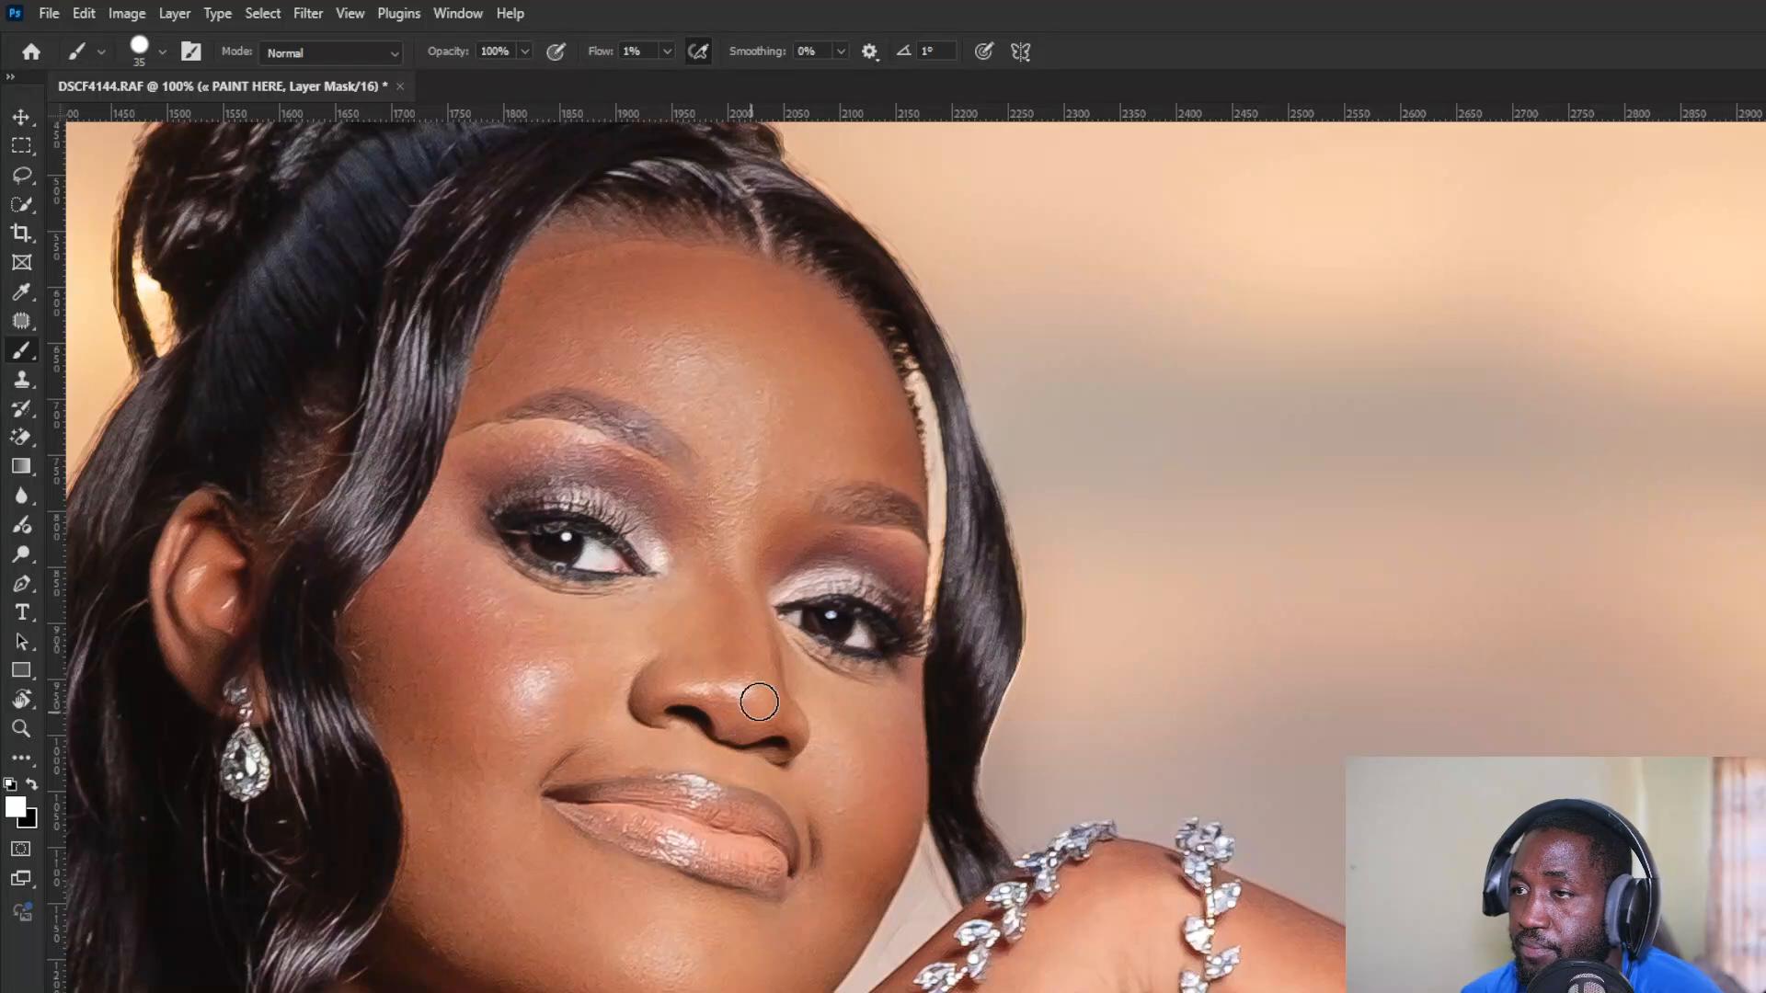
drag(697, 564, 719, 562)
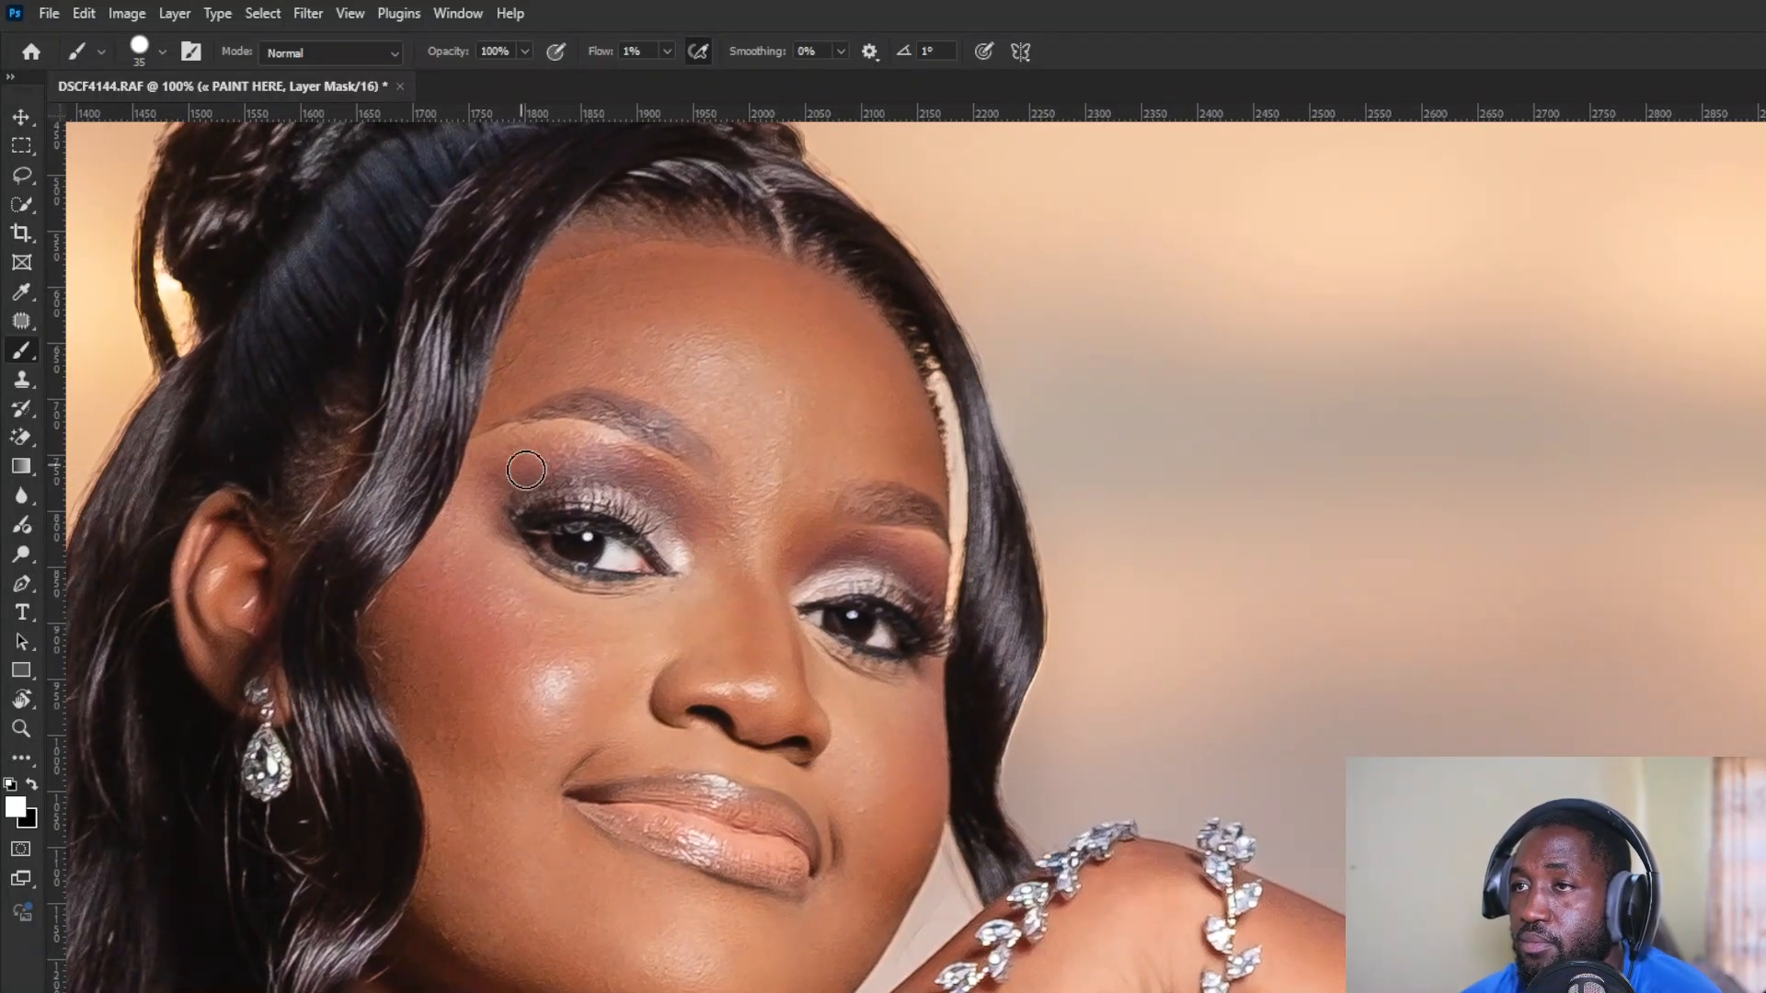
key(ctrl+minus)
key(ctrl+minus)
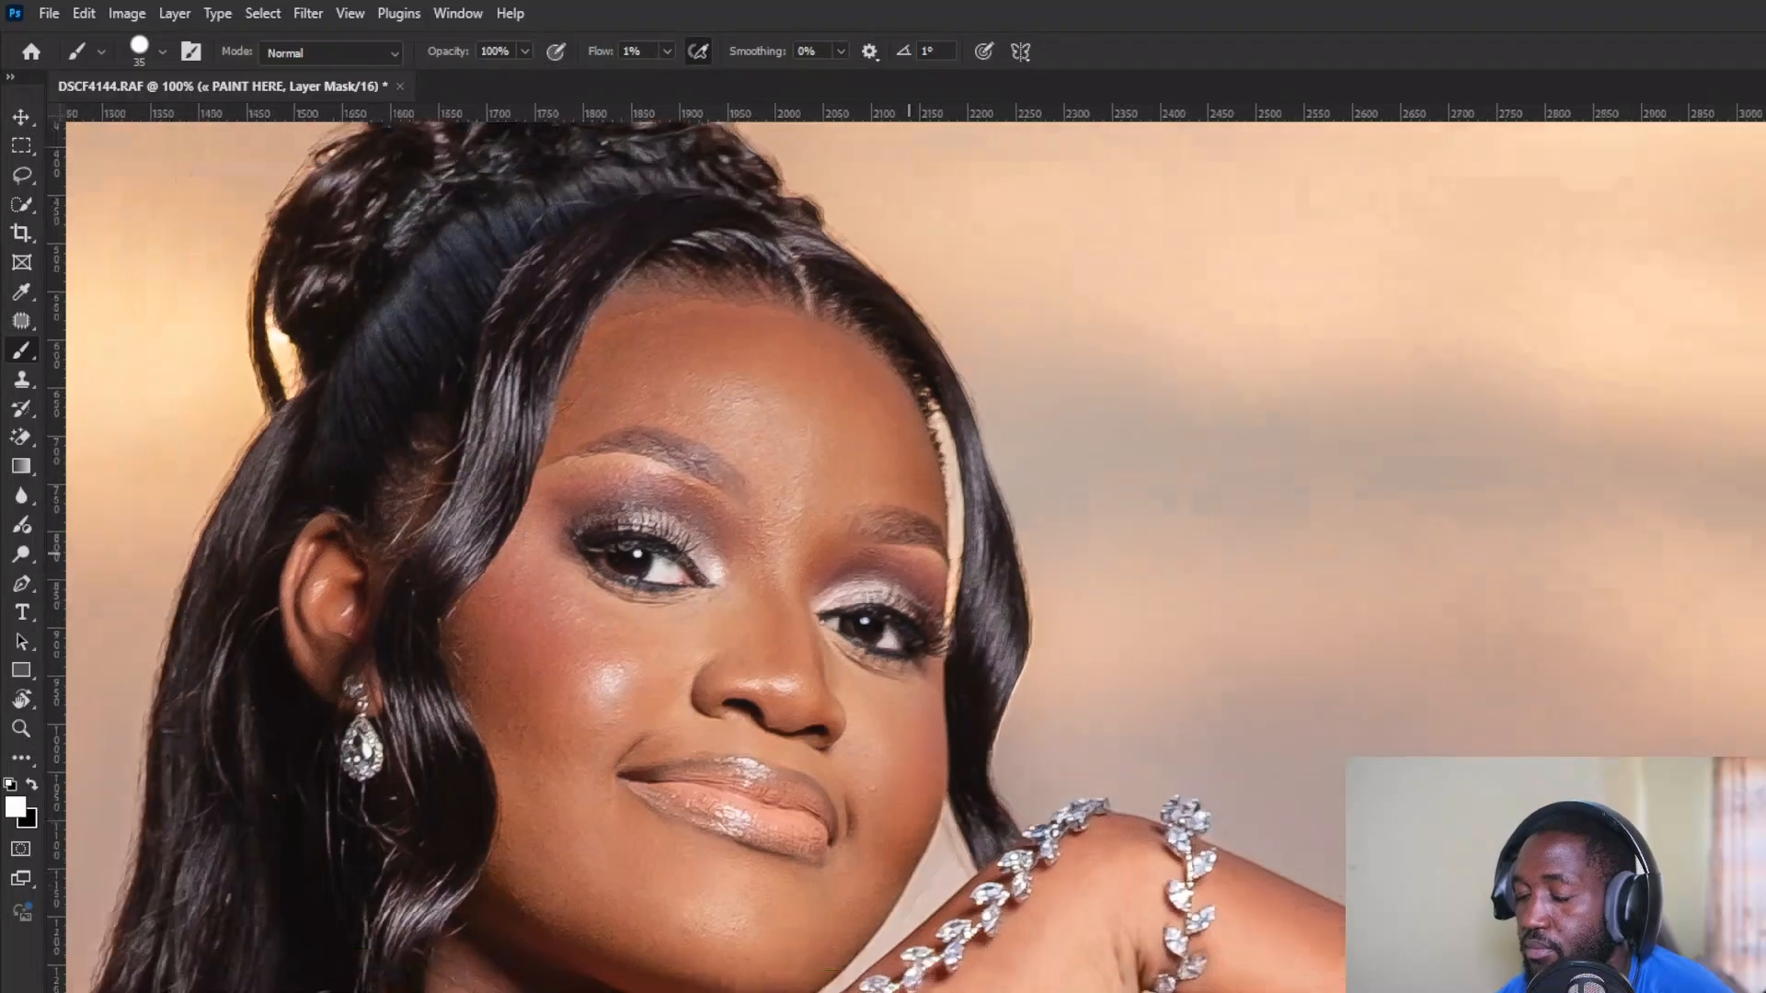
key(ctrl+minus)
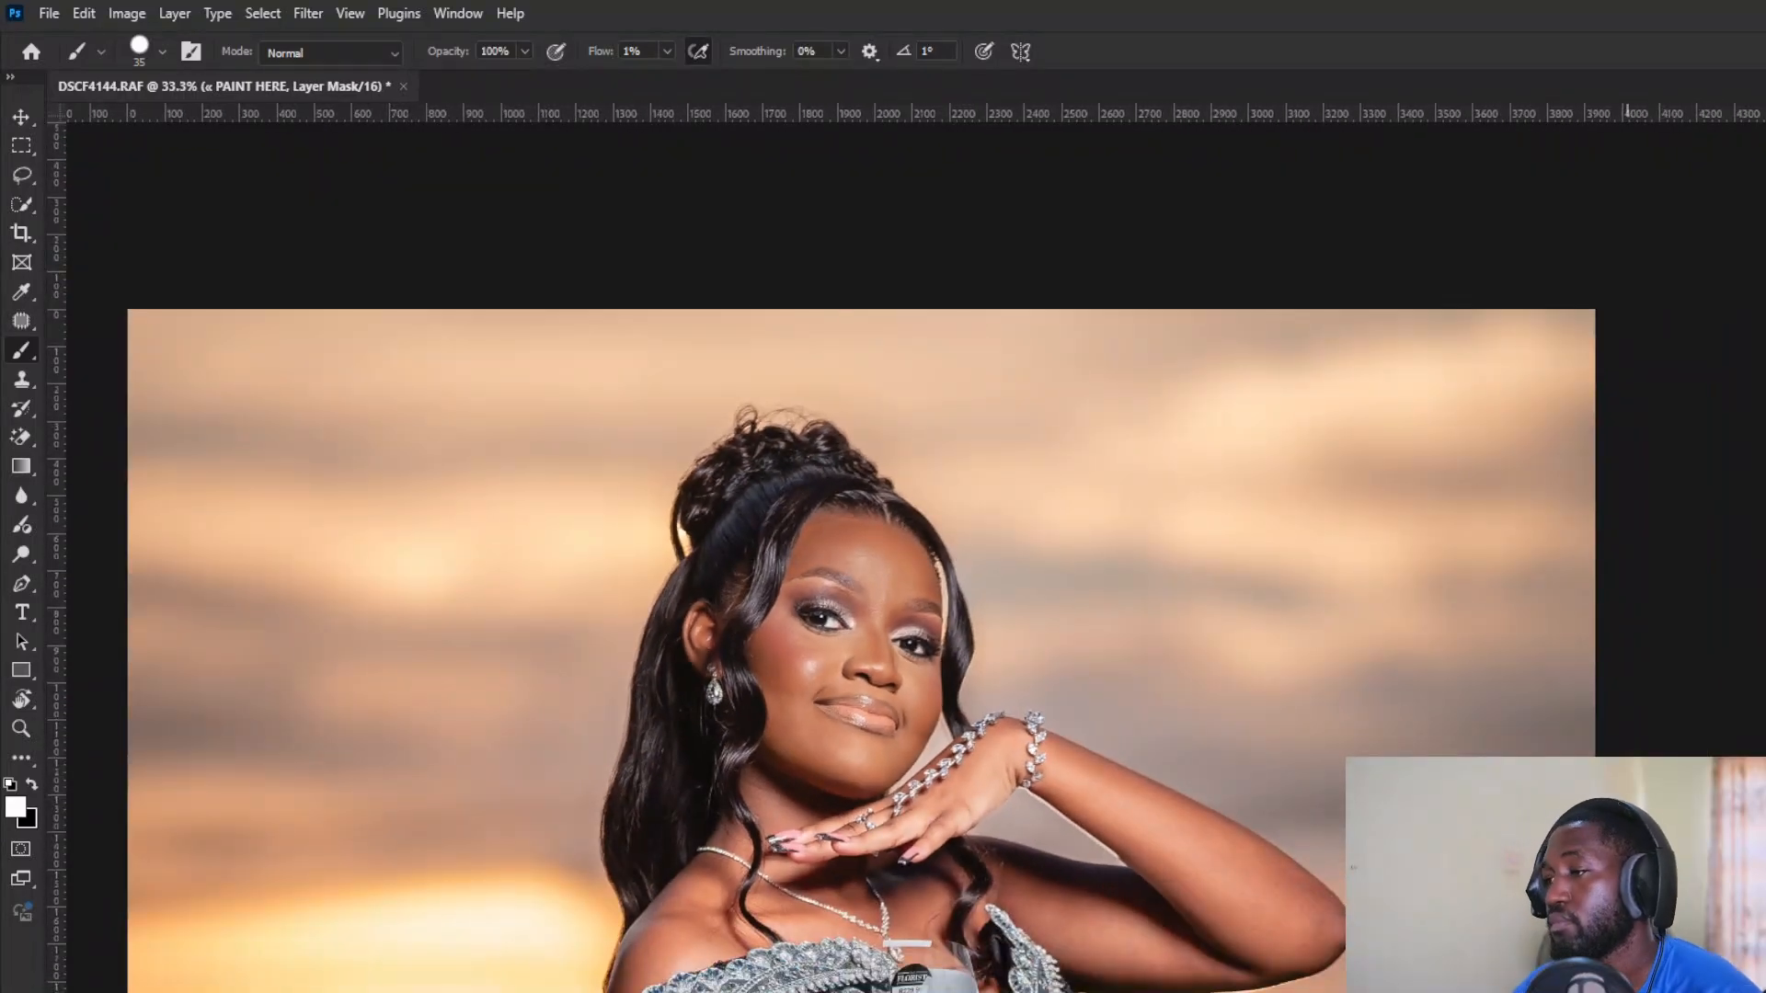
key(ctrl+comma)
key(ctrl+comma)
key(ctrl+comma)
key(ctrl+comma)
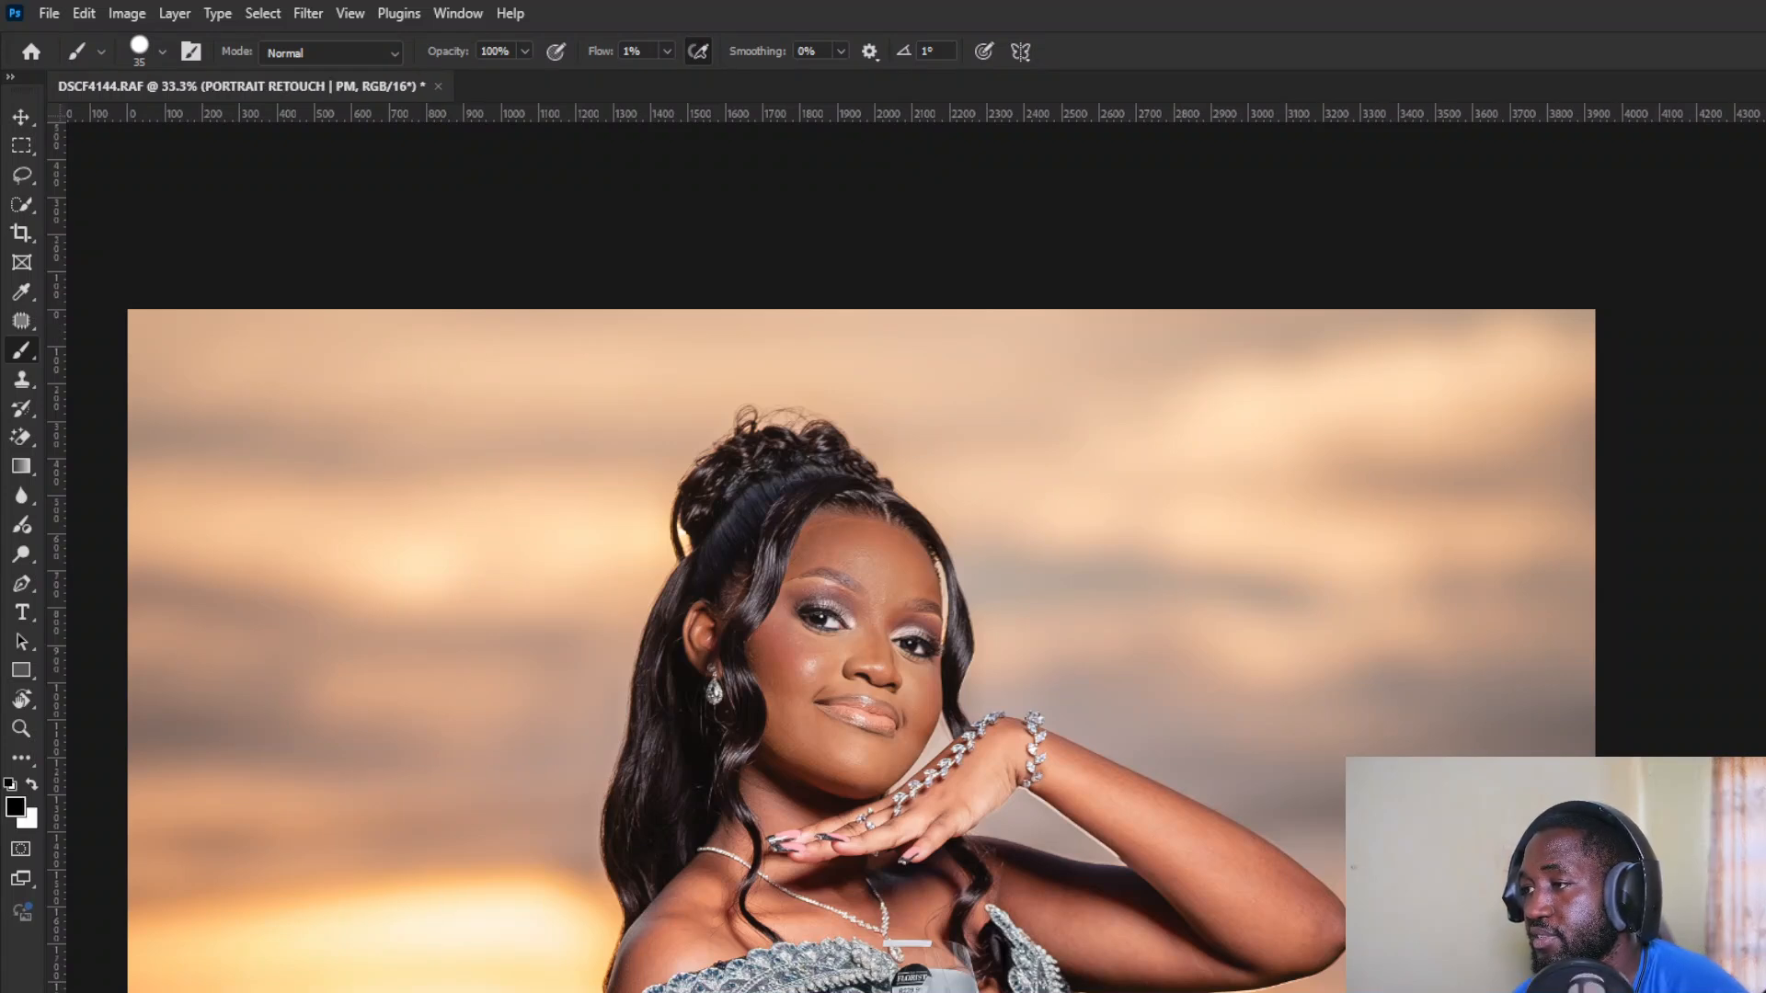
key(ctrl+comma)
key(ctrl+comma)
key(ctrl+comma)
key(ctrl+comma)
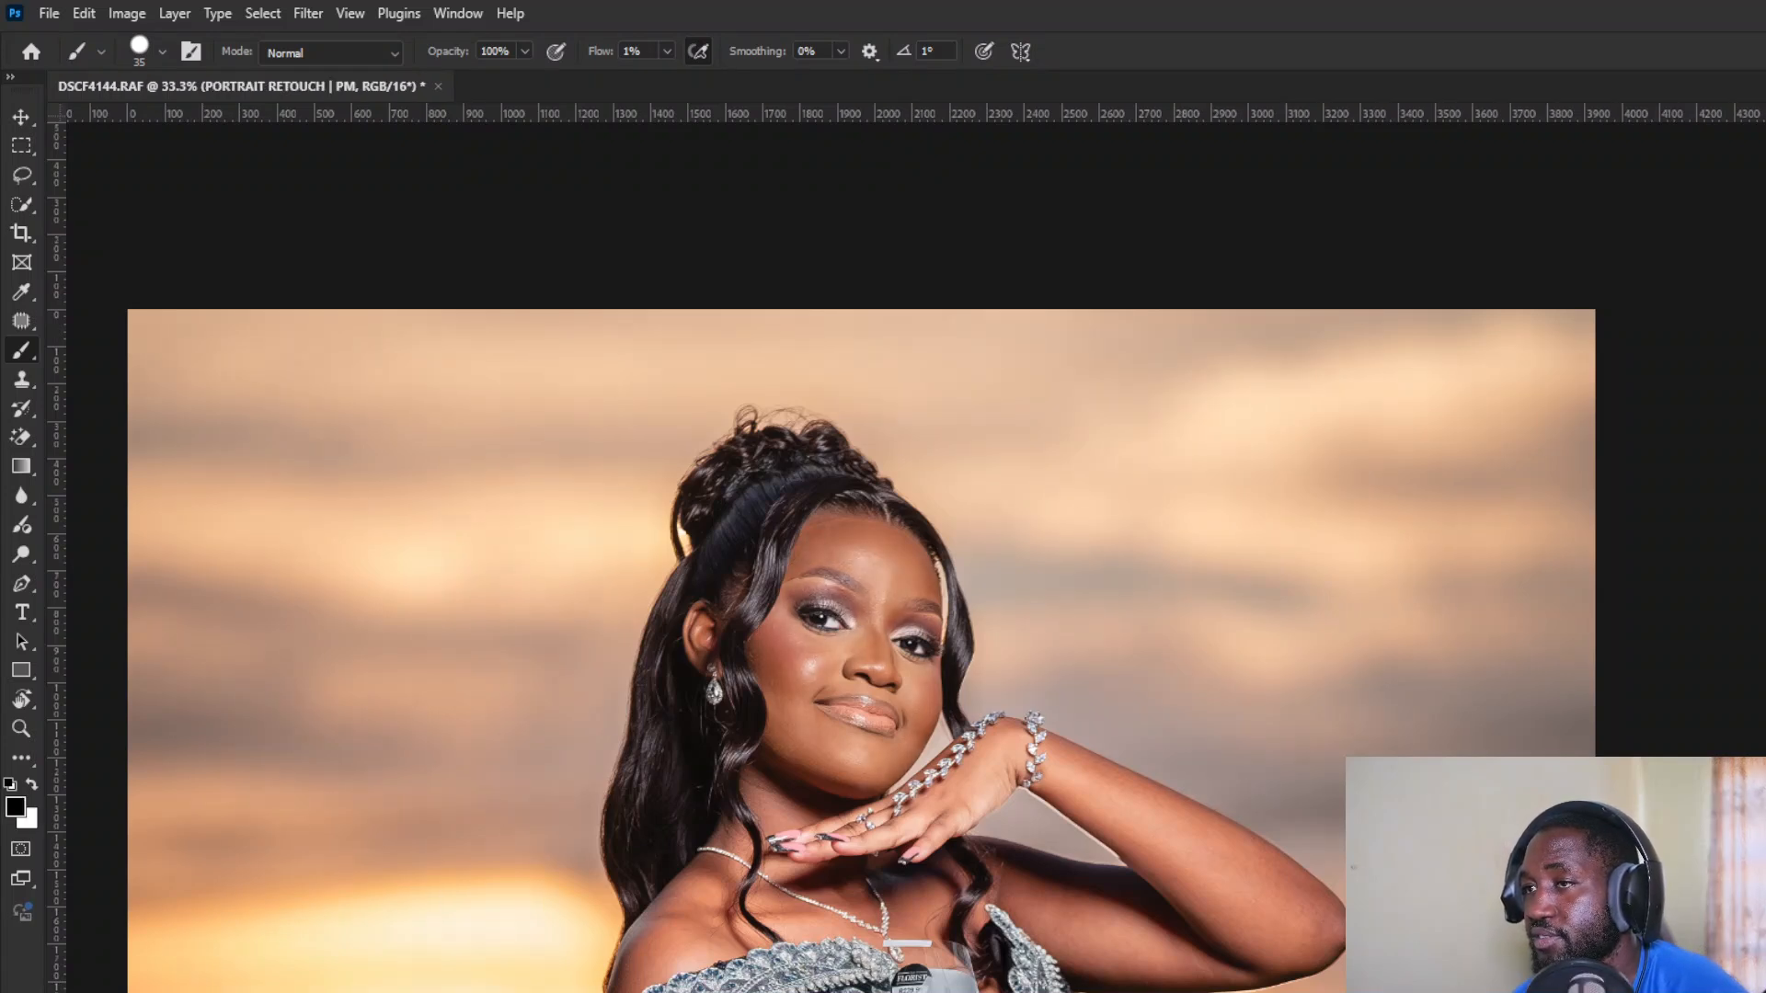
key(ctrl+comma)
key(ctrl+comma)
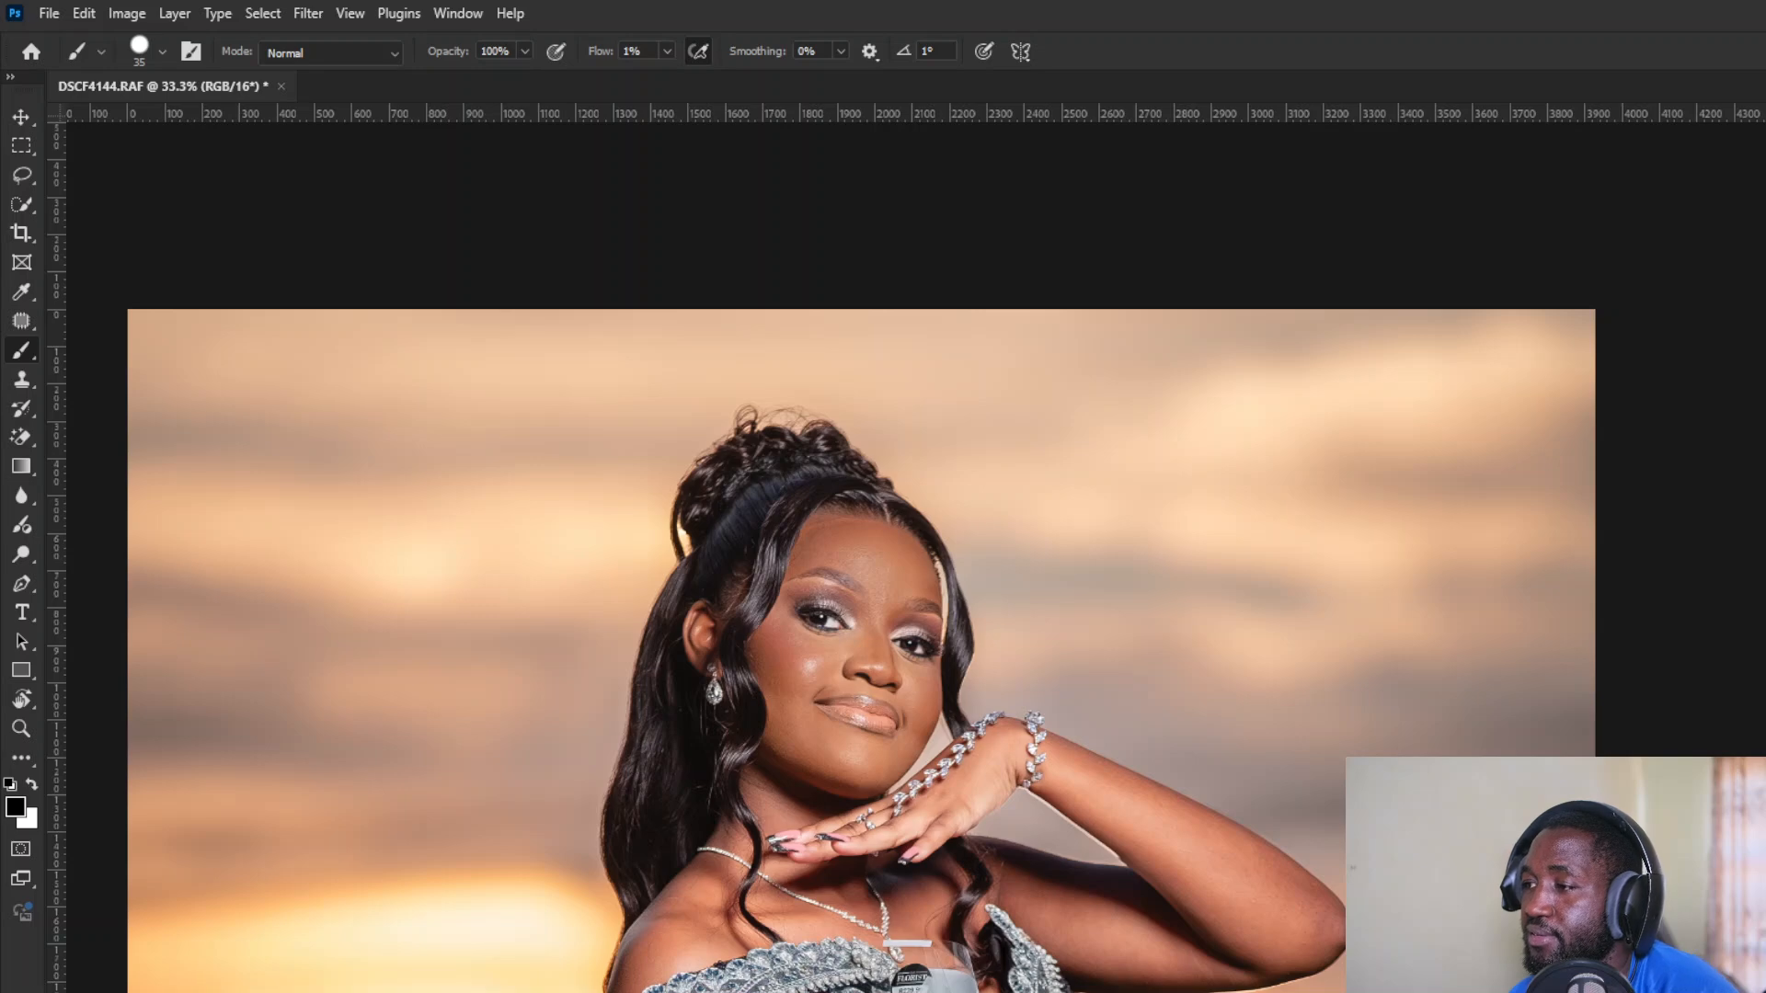
Step: Duplicate the background layer and run the autoFix FS smoothing on it, checking the forehead and accepting a Median radius of 8 pixels
key(ctrl+j)
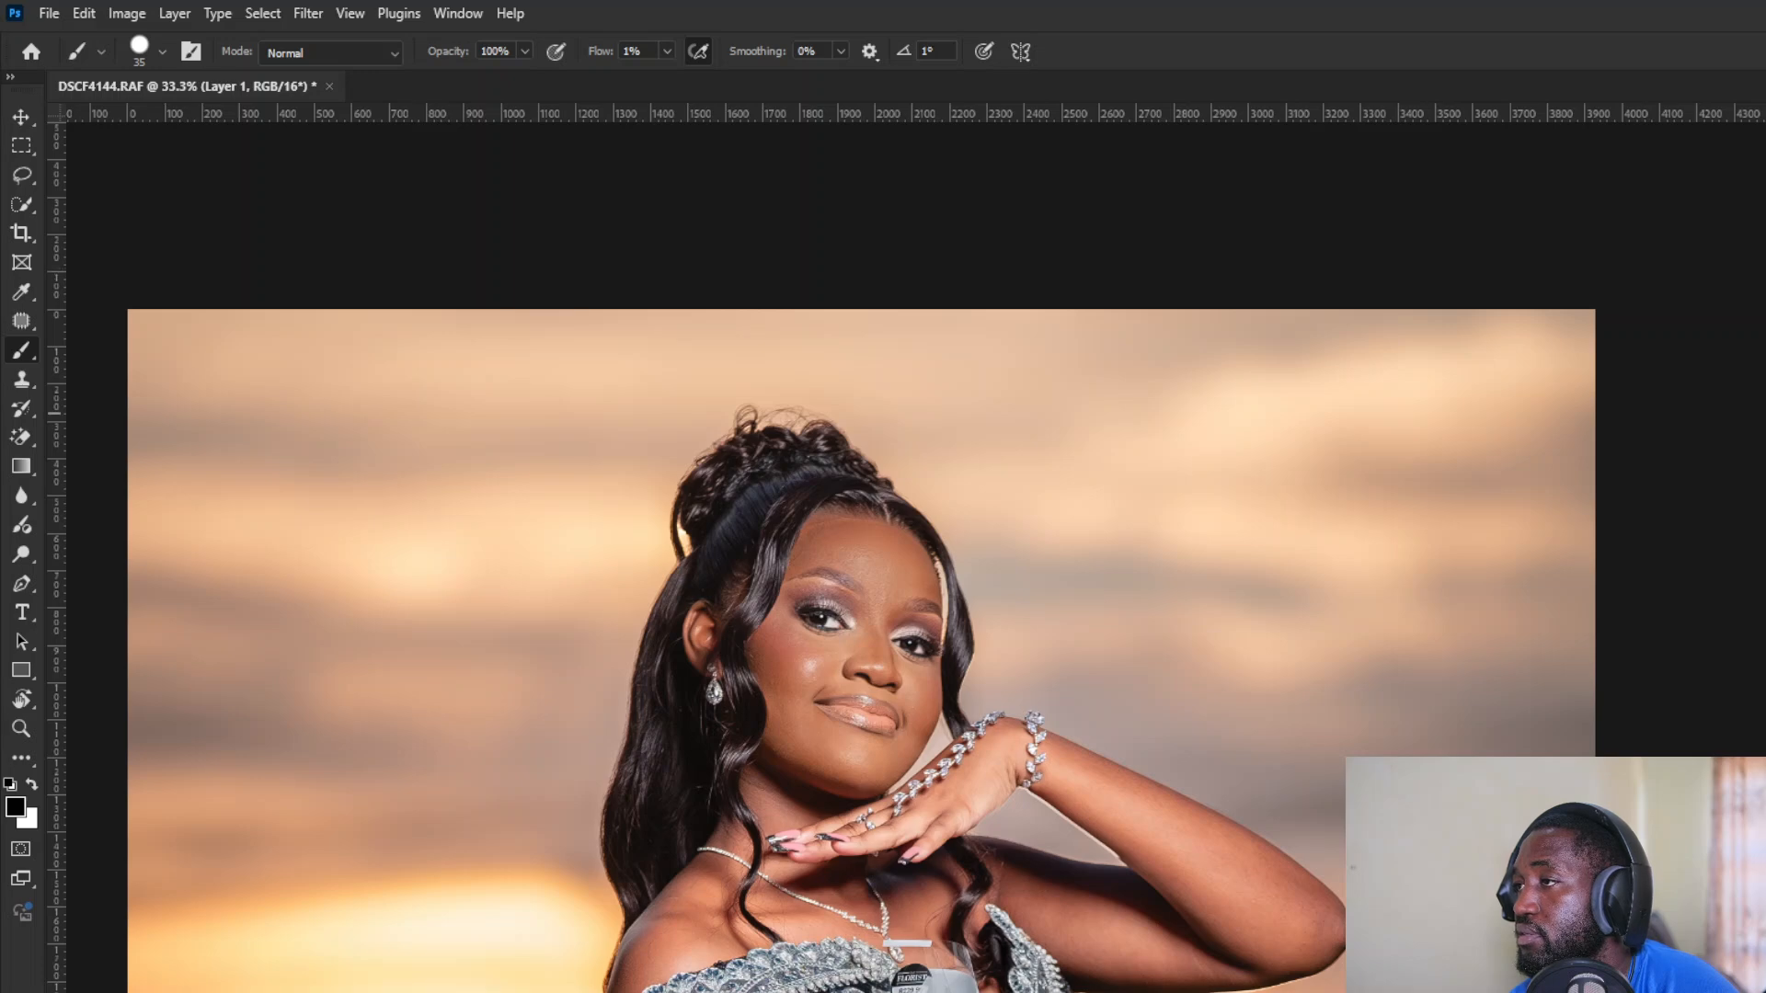
key(ctrl+j)
key(ctrl+alt+f)
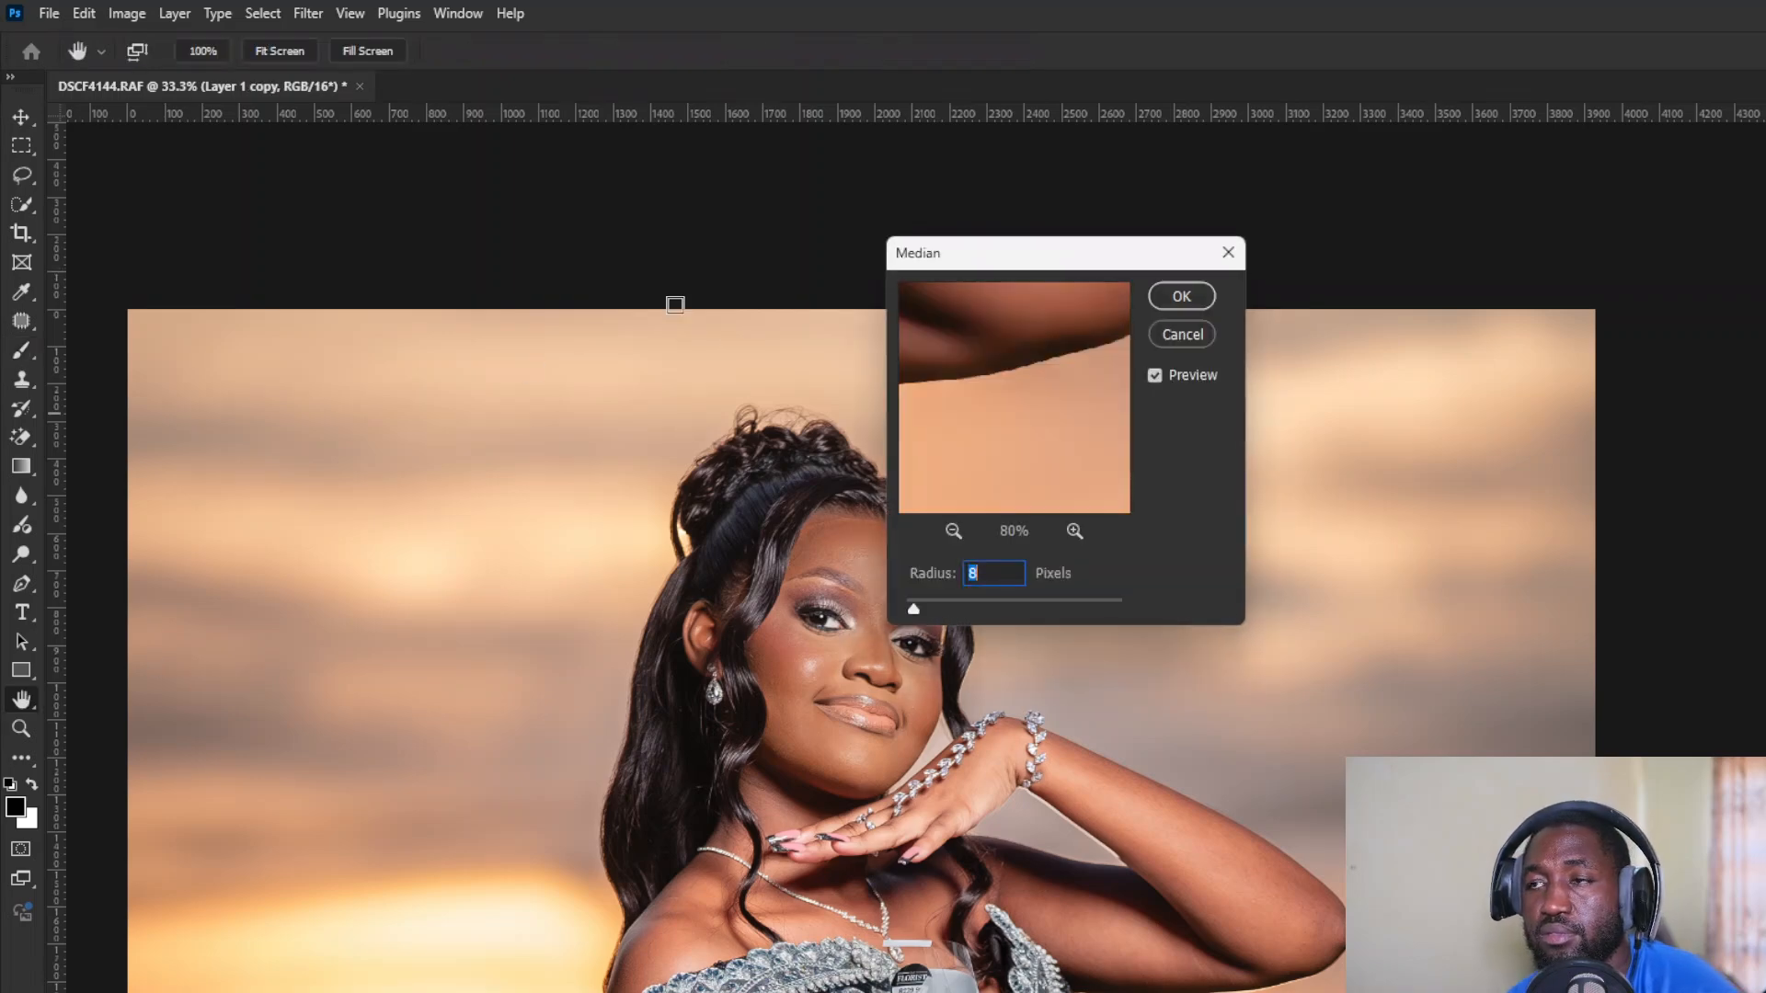
drag(1020, 255, 1279, 377)
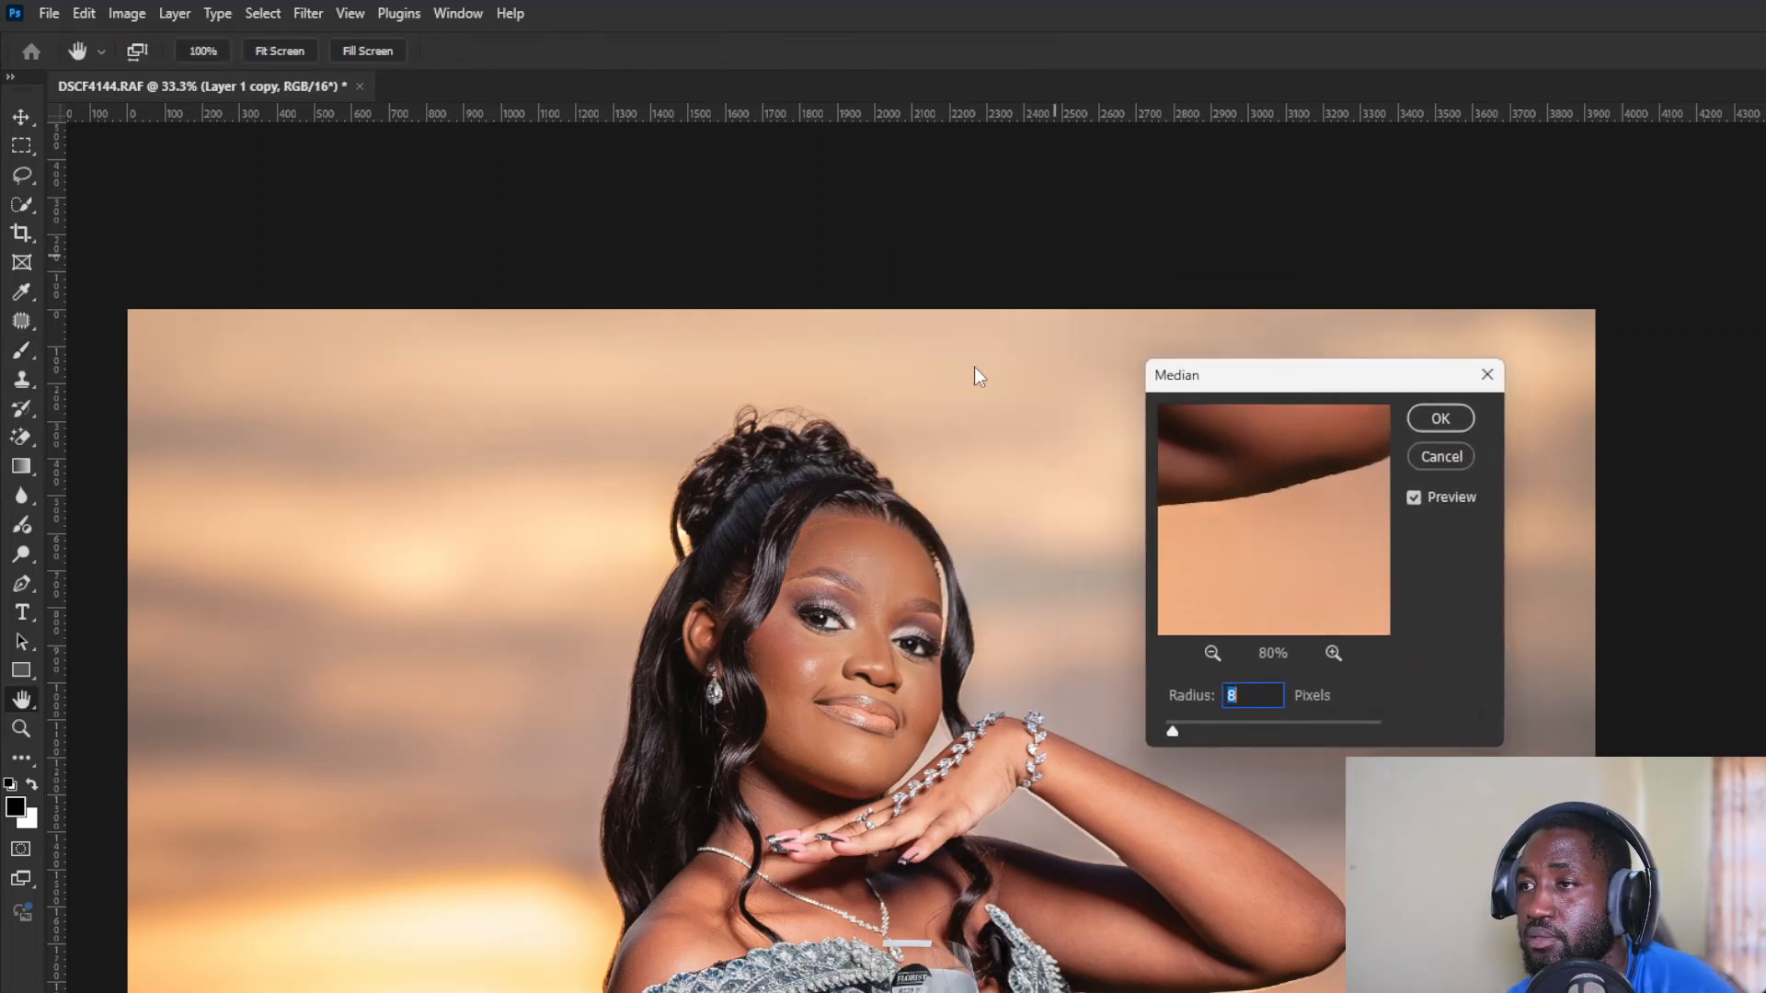
click(853, 563)
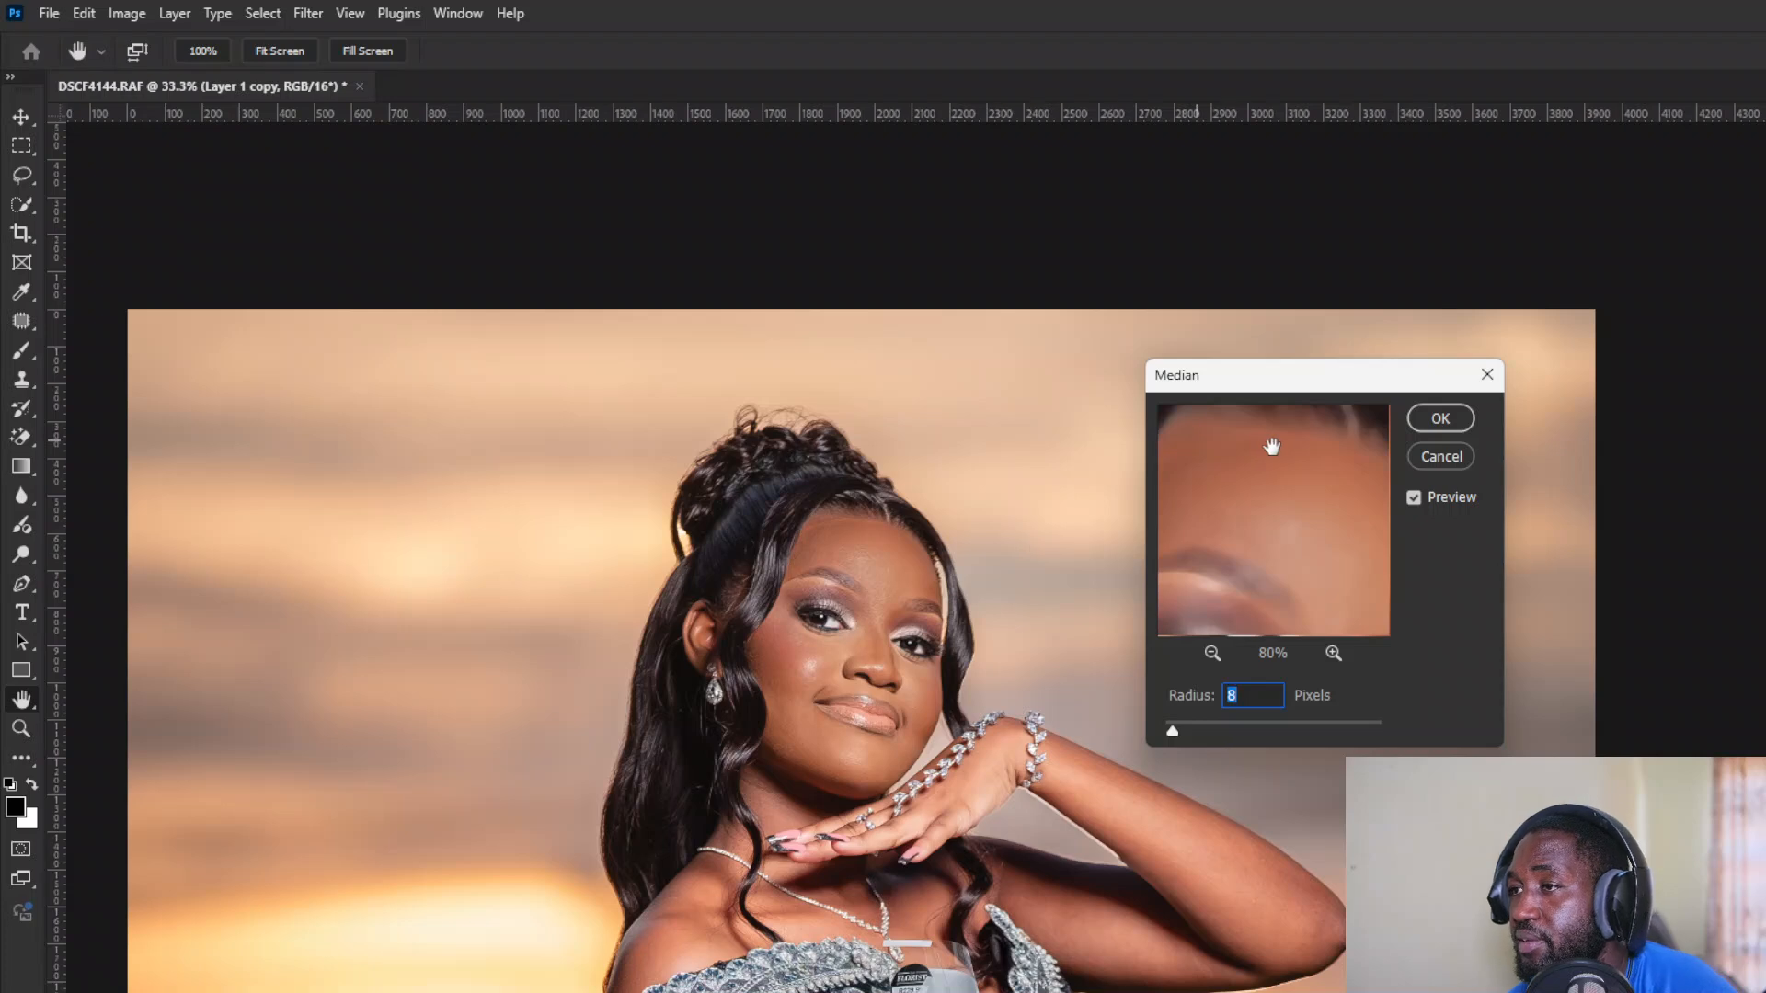
click(888, 552)
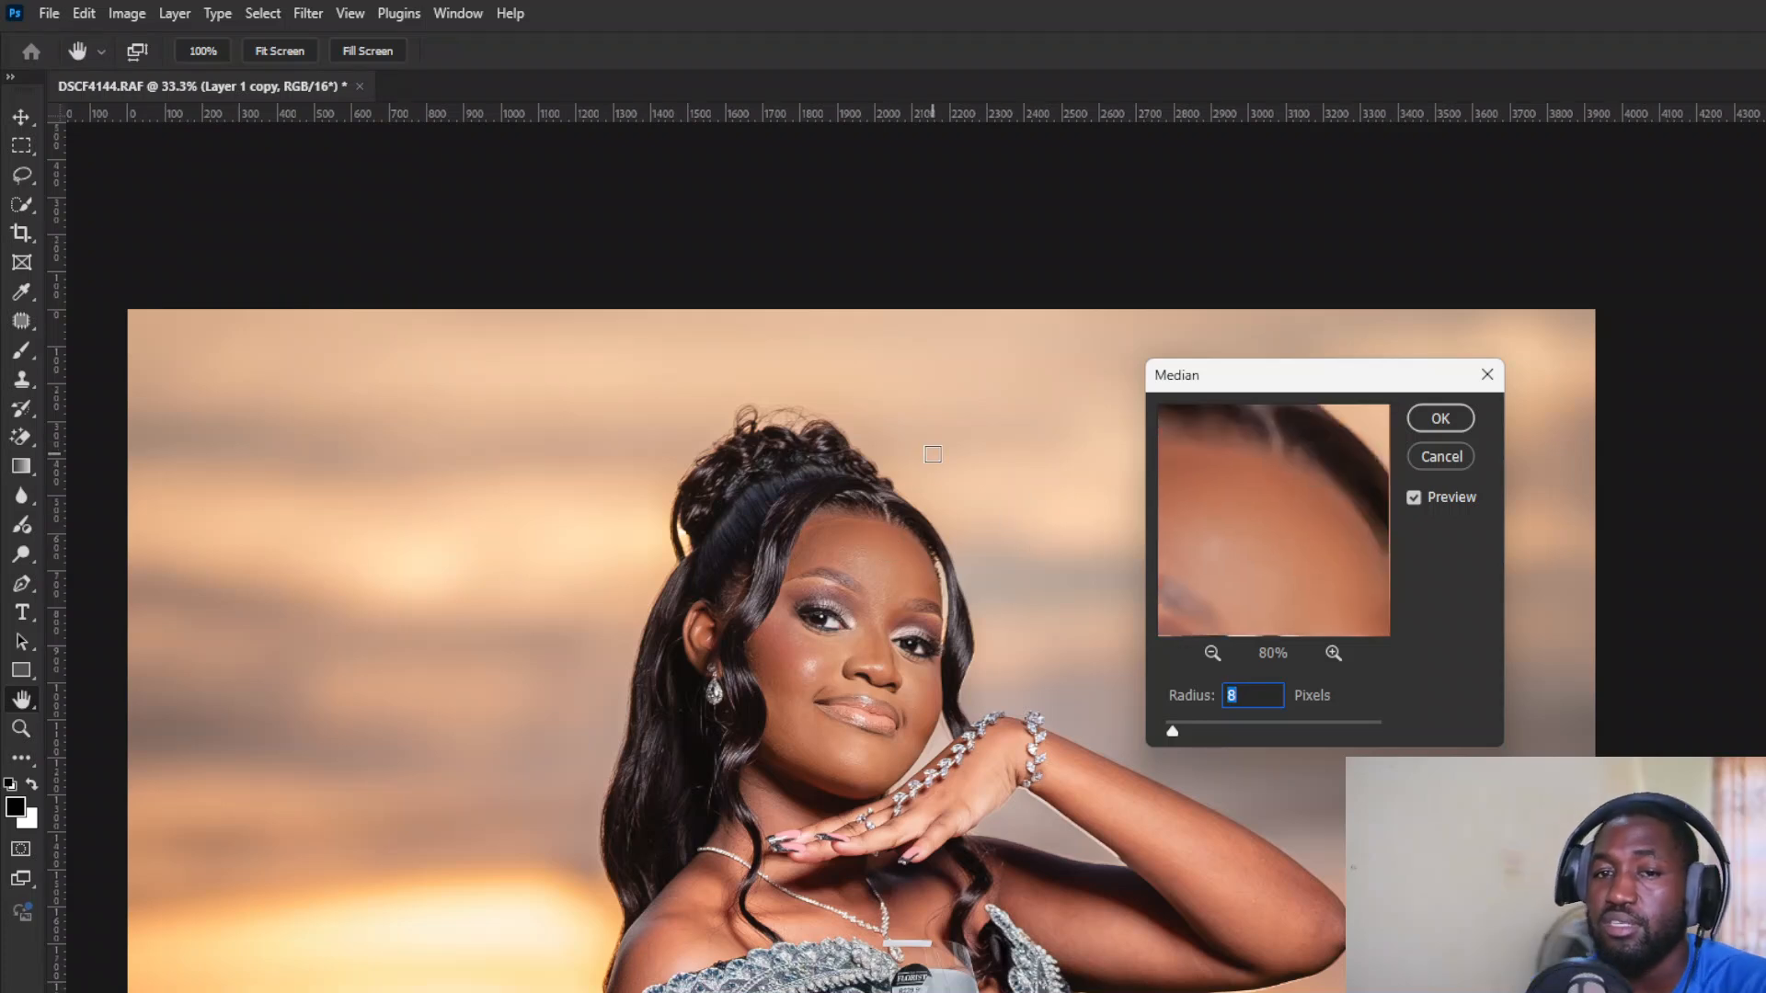
click(1450, 422)
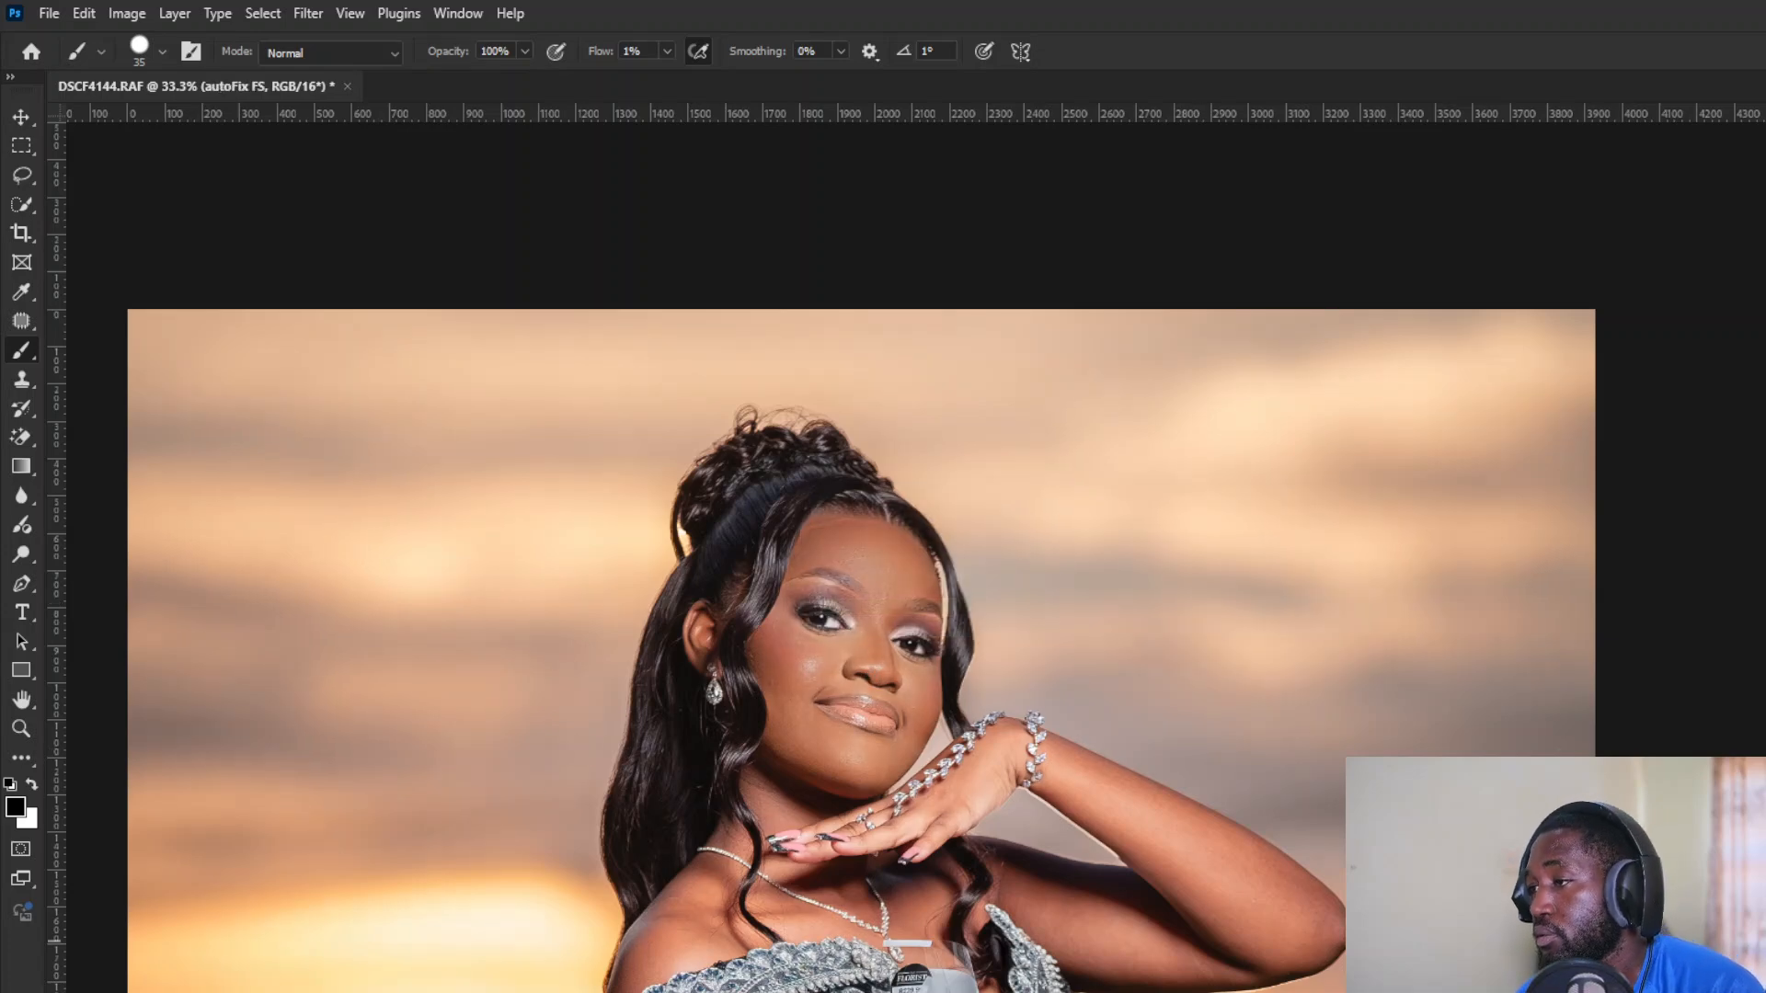
Step: Merge autoFix FS into the background, and set up the DODGE AND BURN layers on a fresh duplicate of the portrait
key(ctrl+minus)
key(ctrl+minus)
key(ctrl+minus)
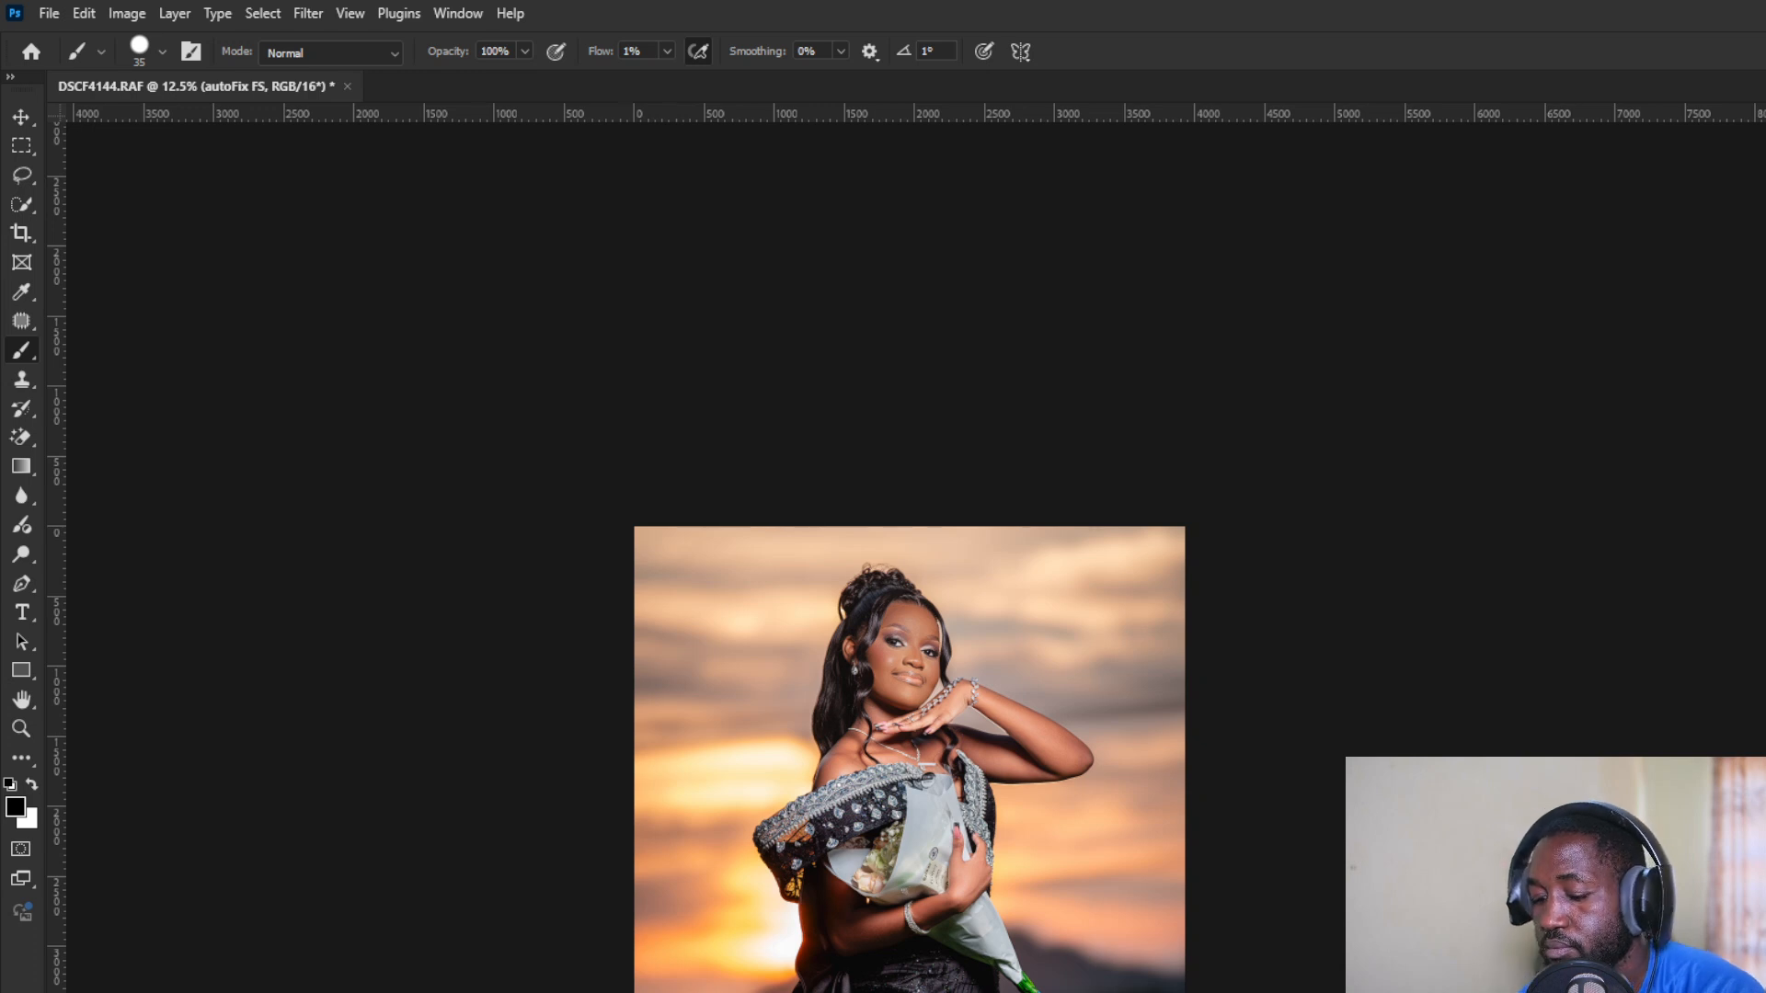
key(ctrl+e)
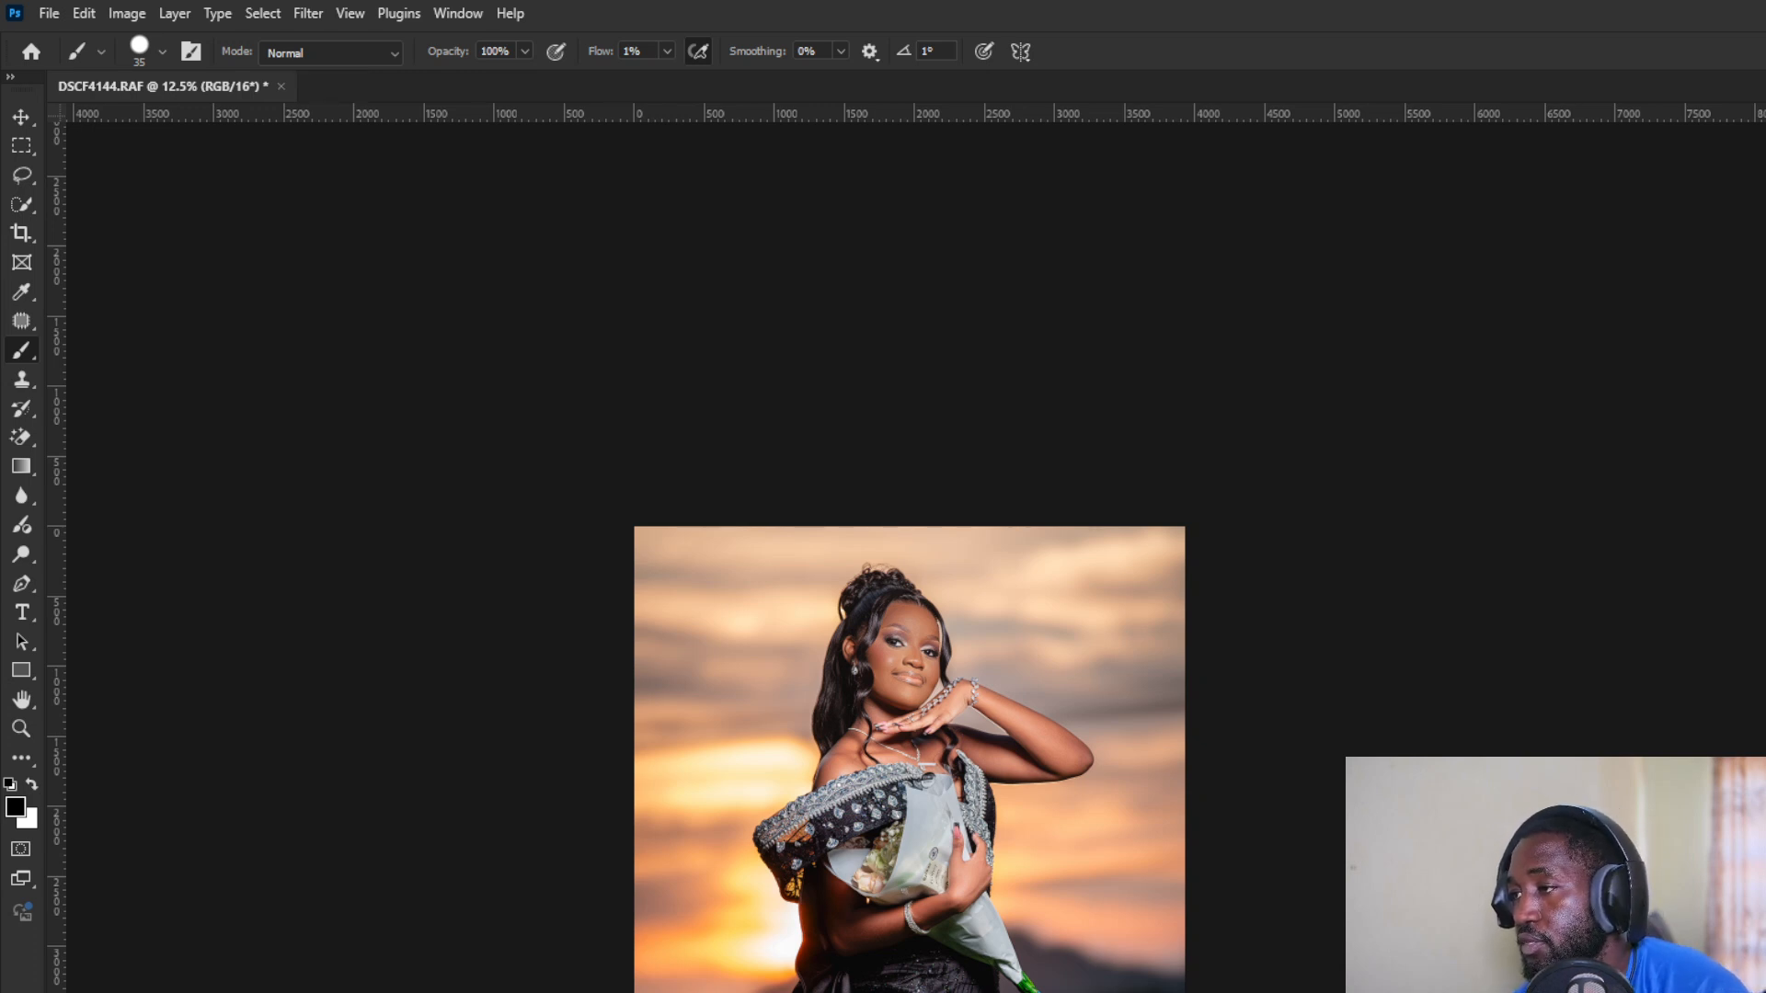
key(ctrl+j)
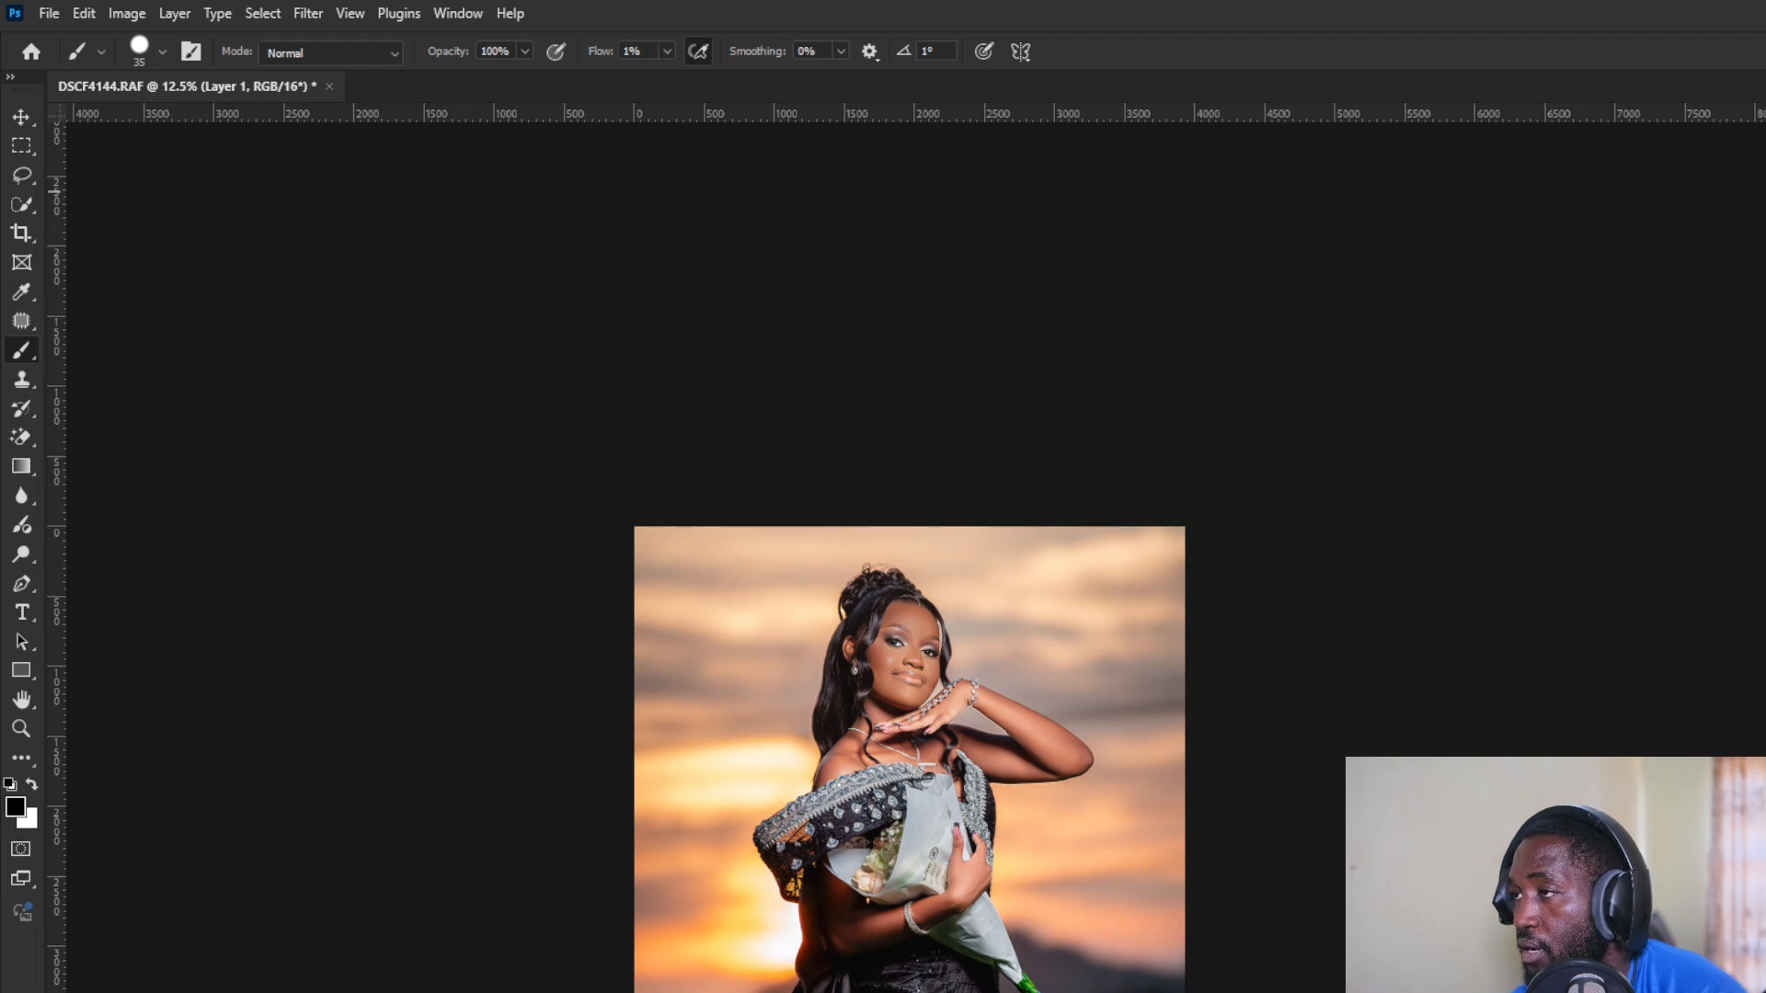
key(Return)
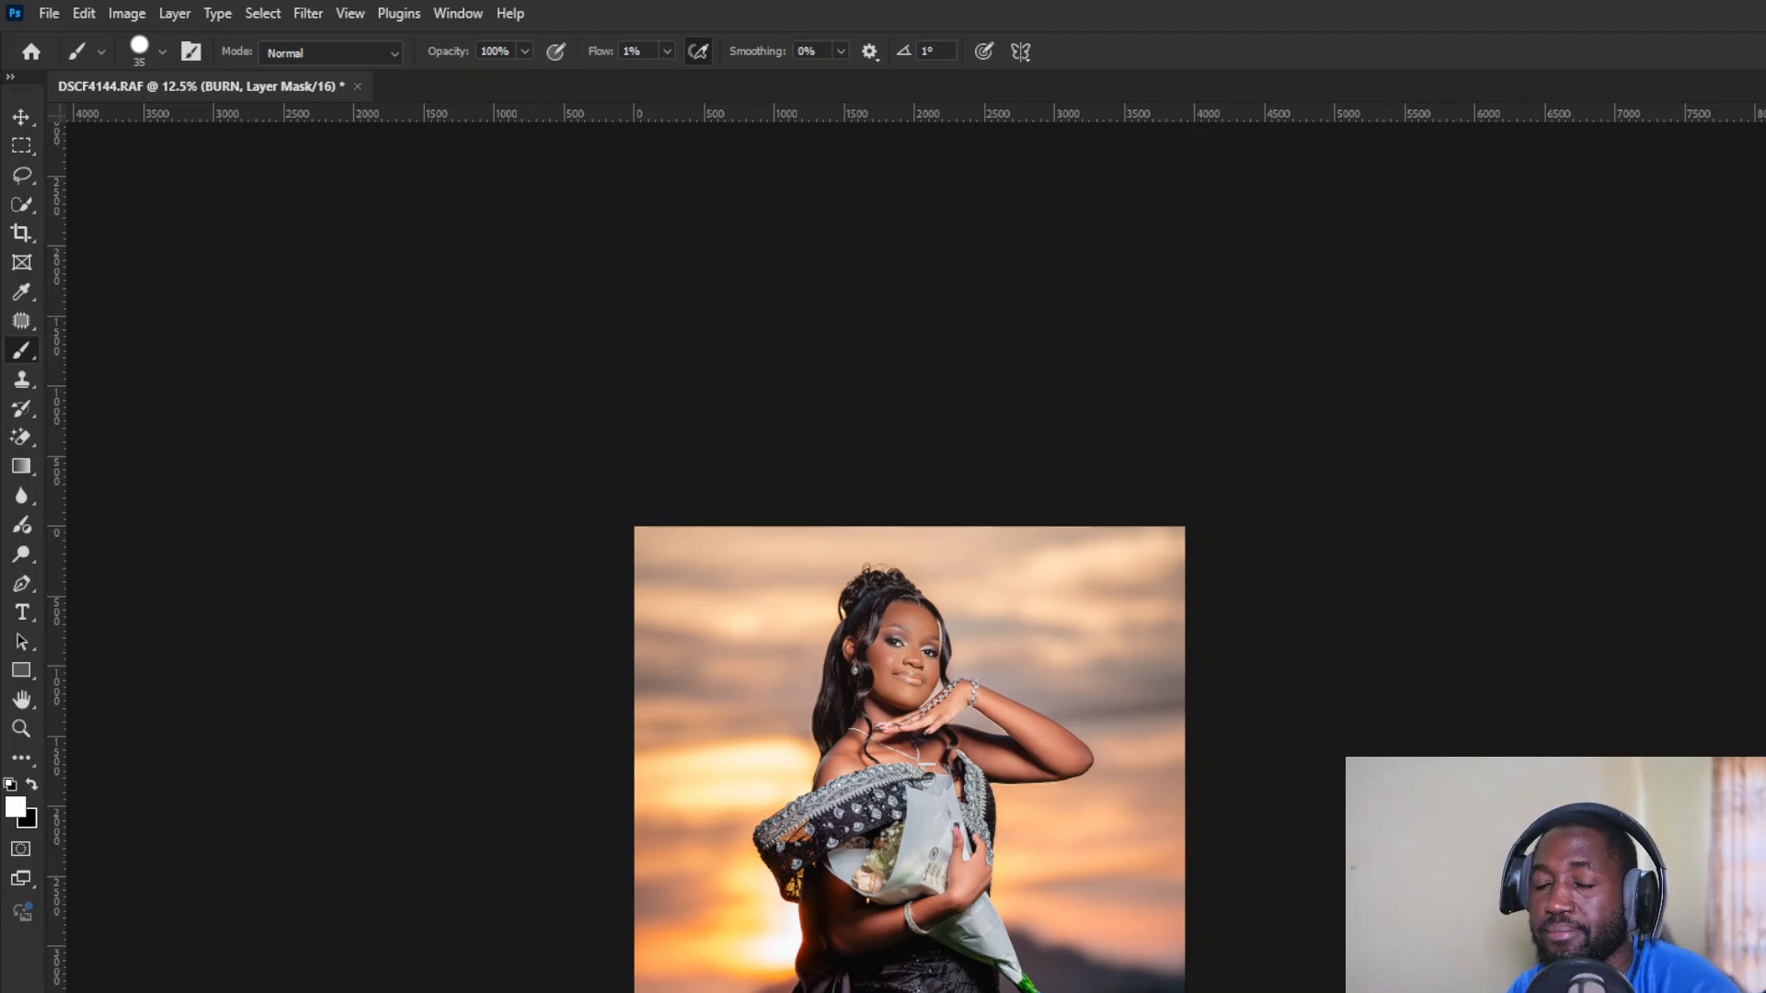
Step: Duplicate DODGE AND BURN and add a separate layer on top for marking the portrait
scroll(911, 660, up, 4)
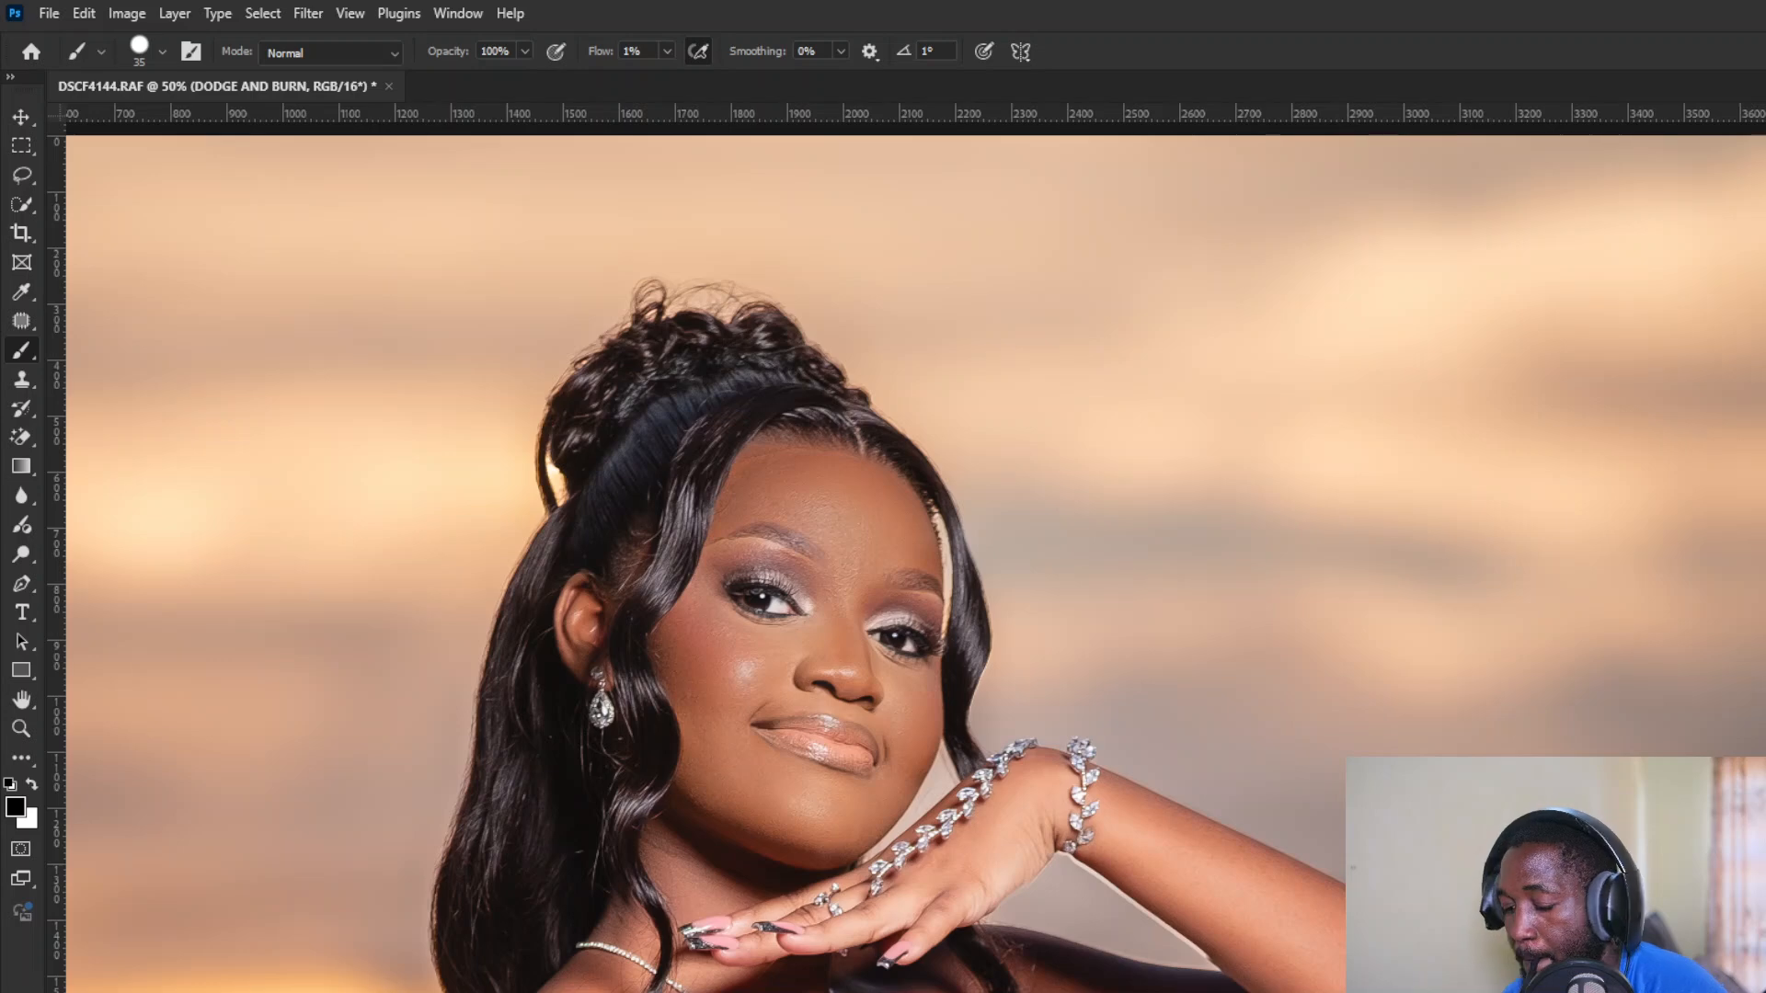
key(ctrl+j)
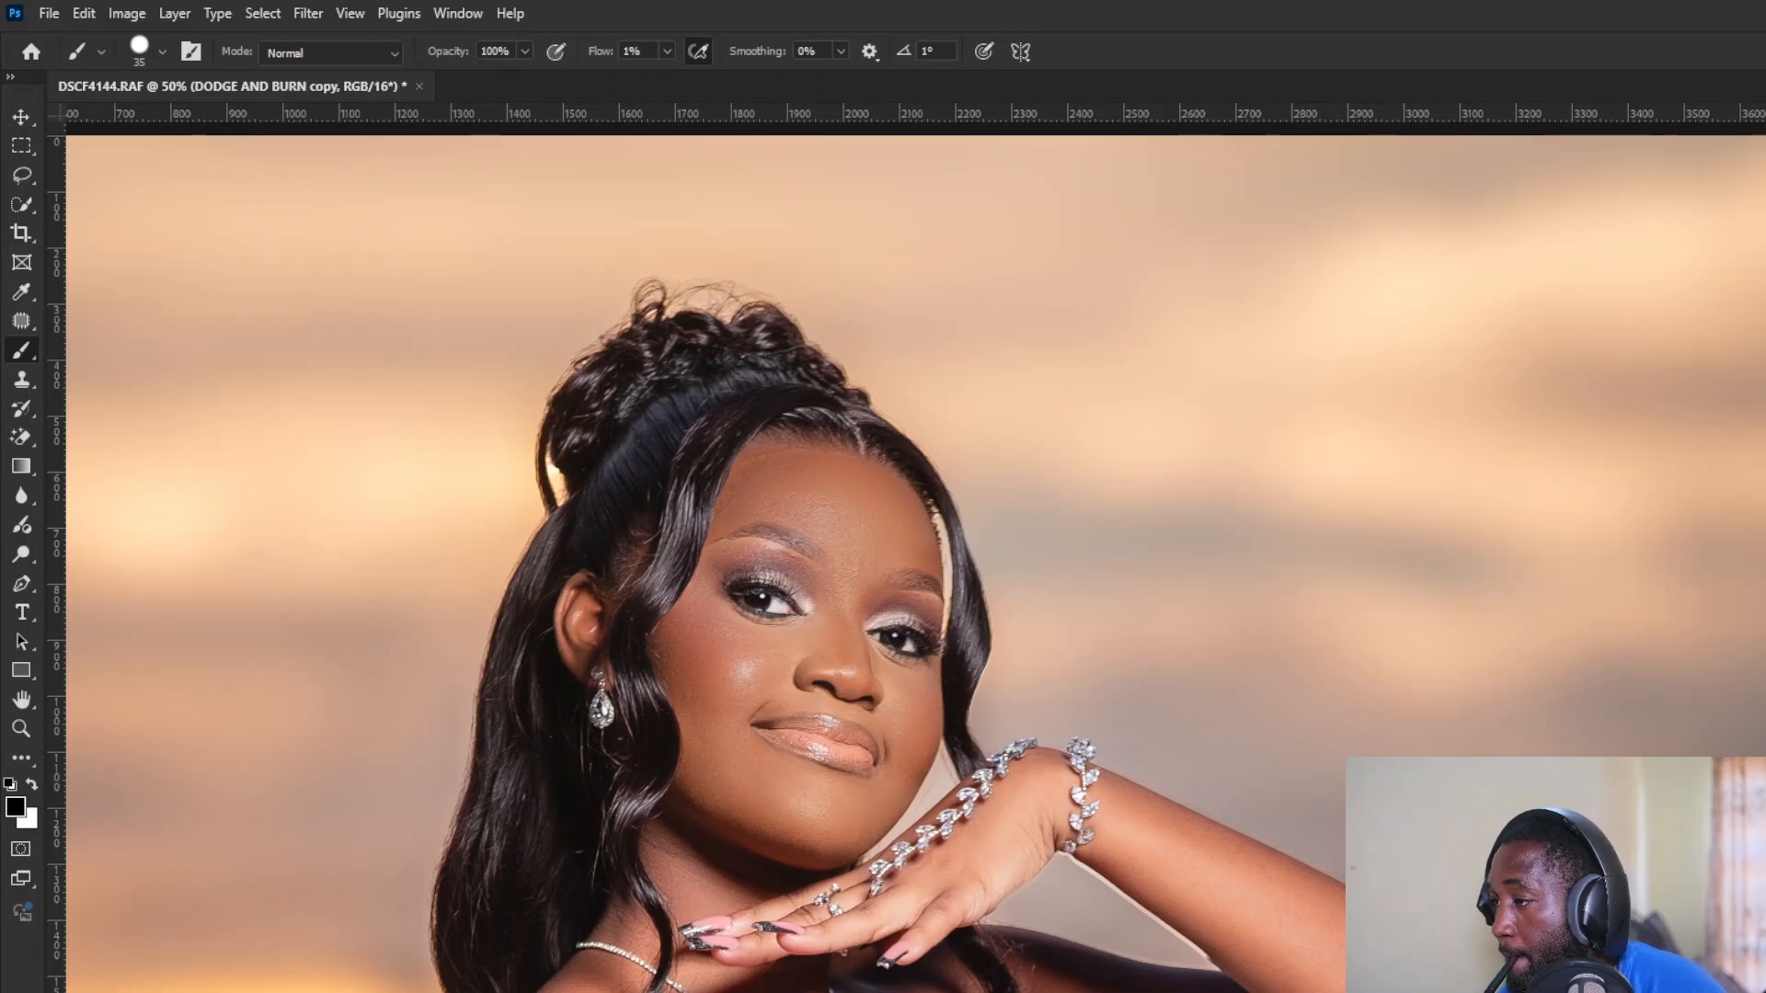
key(ctrl+shift+alt+e)
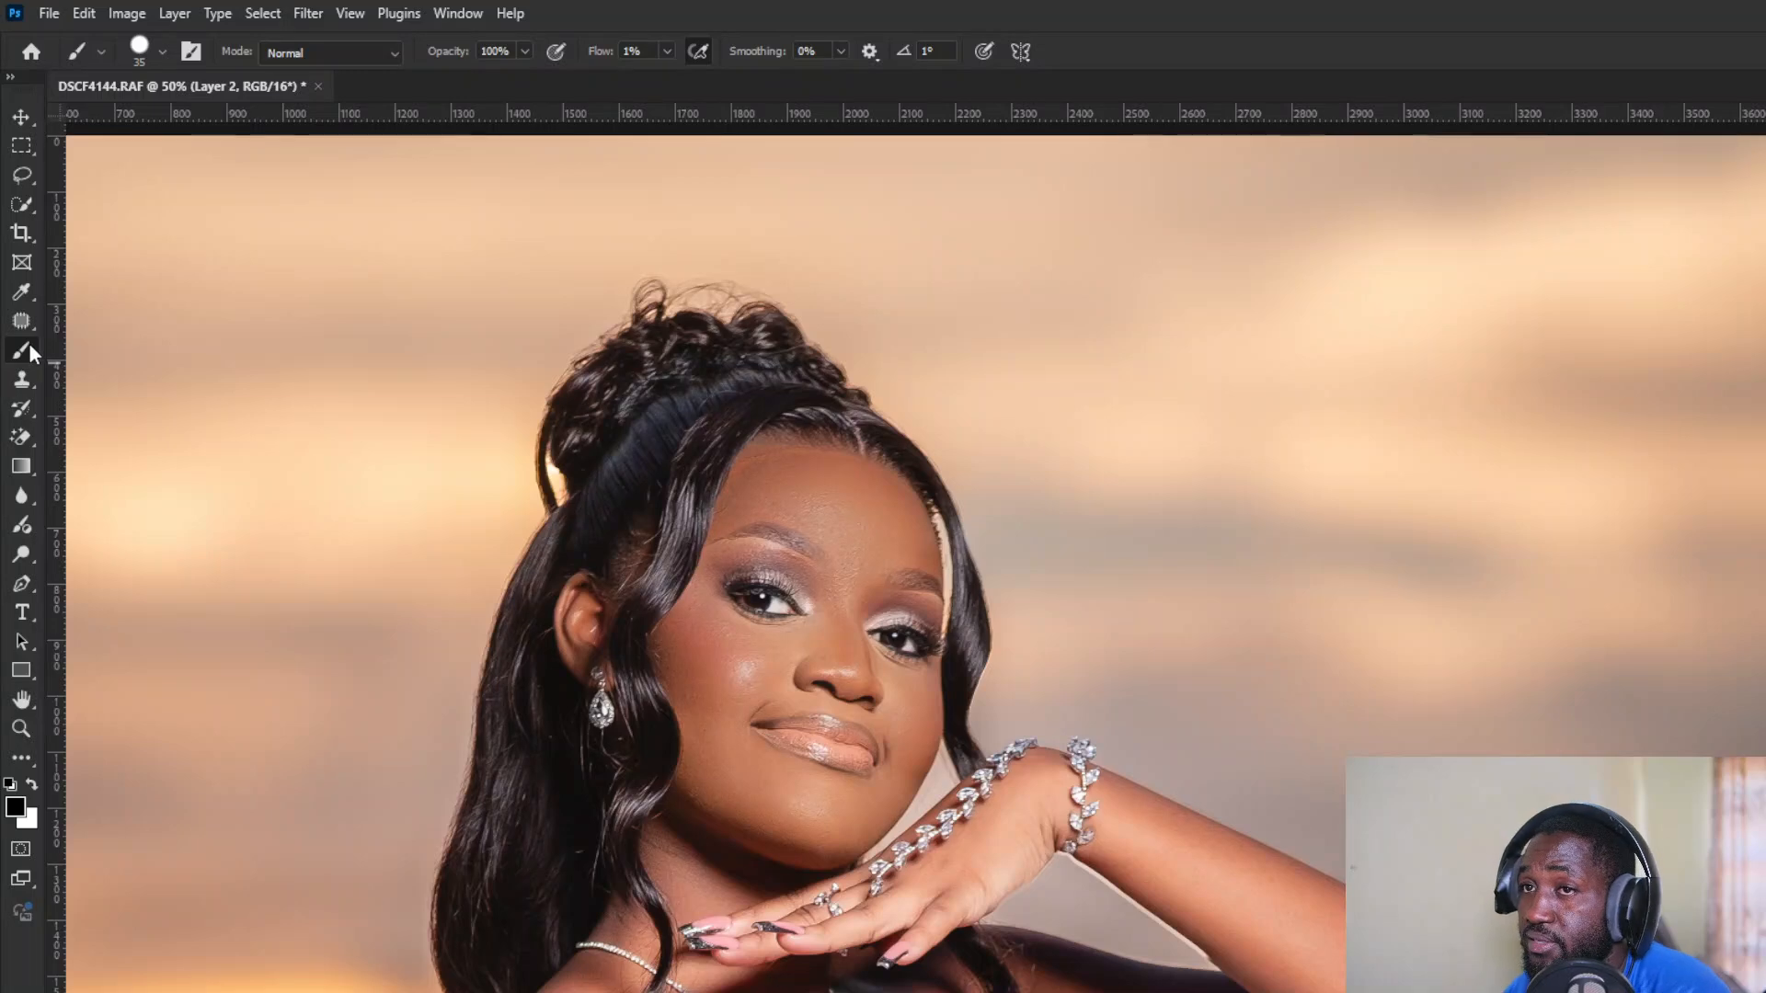
Step: Set the brush flow to 100% and mark the cheek contours, both sides of the forehead and the underside of the jaw in red
click(666, 50)
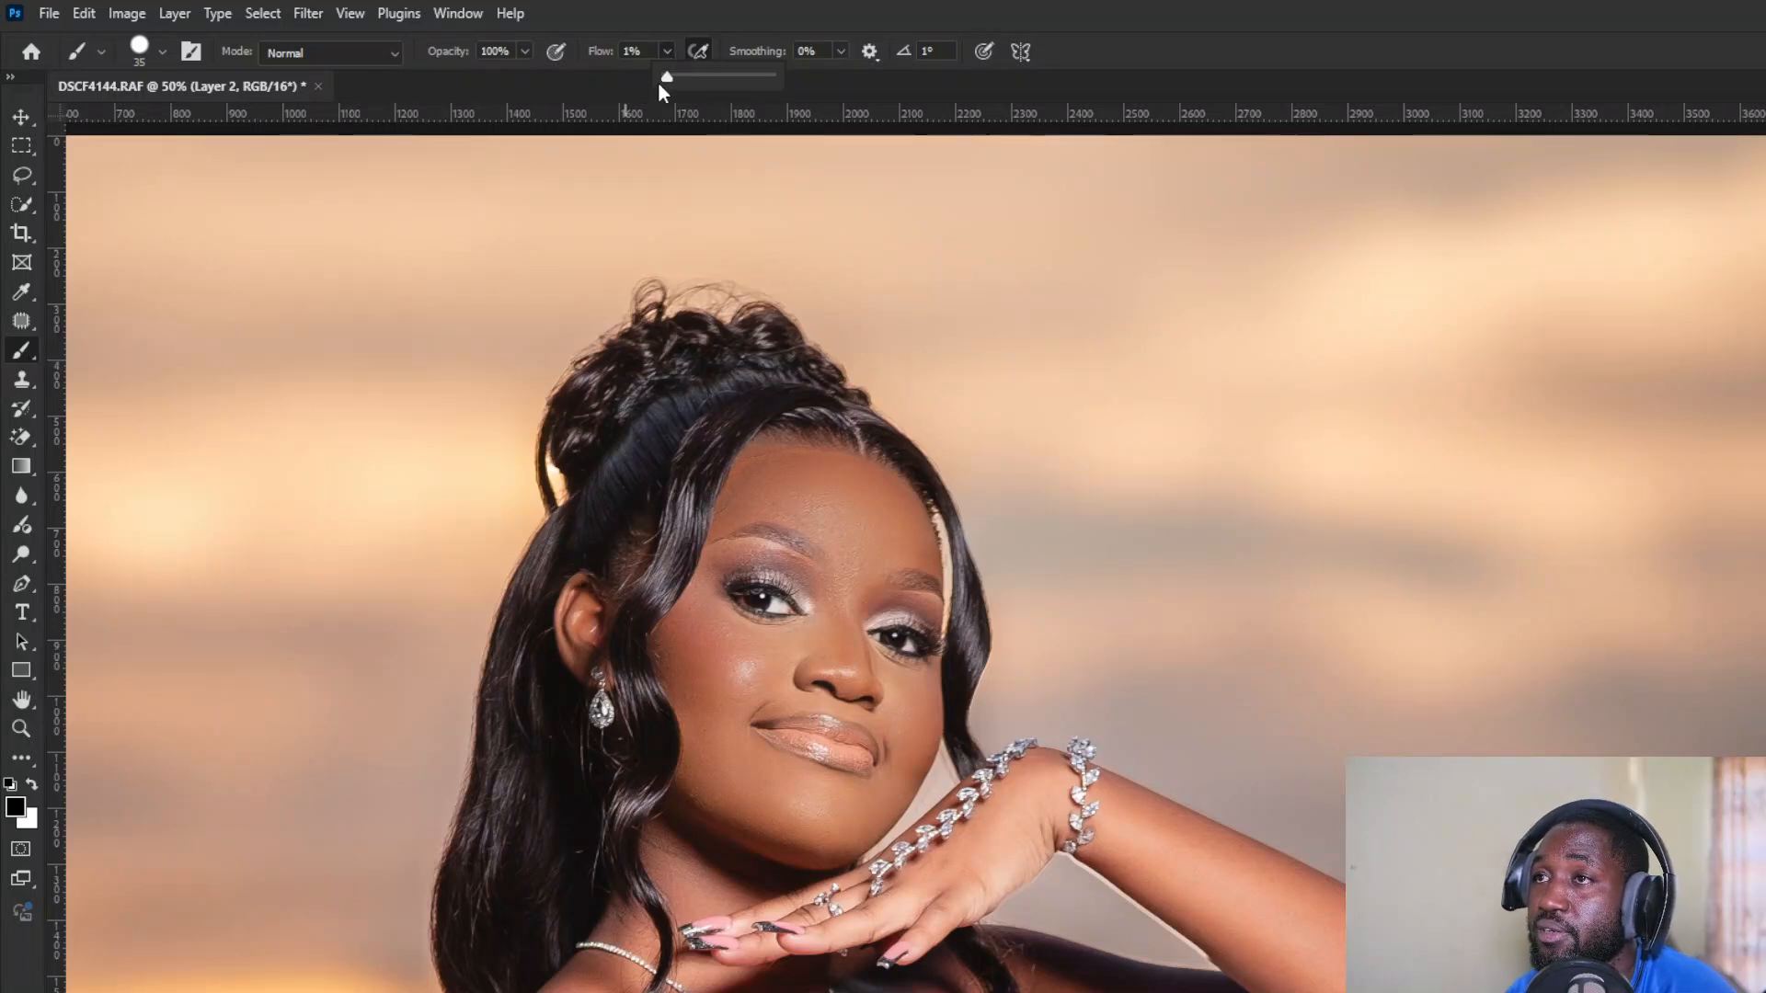
drag(659, 79, 771, 77)
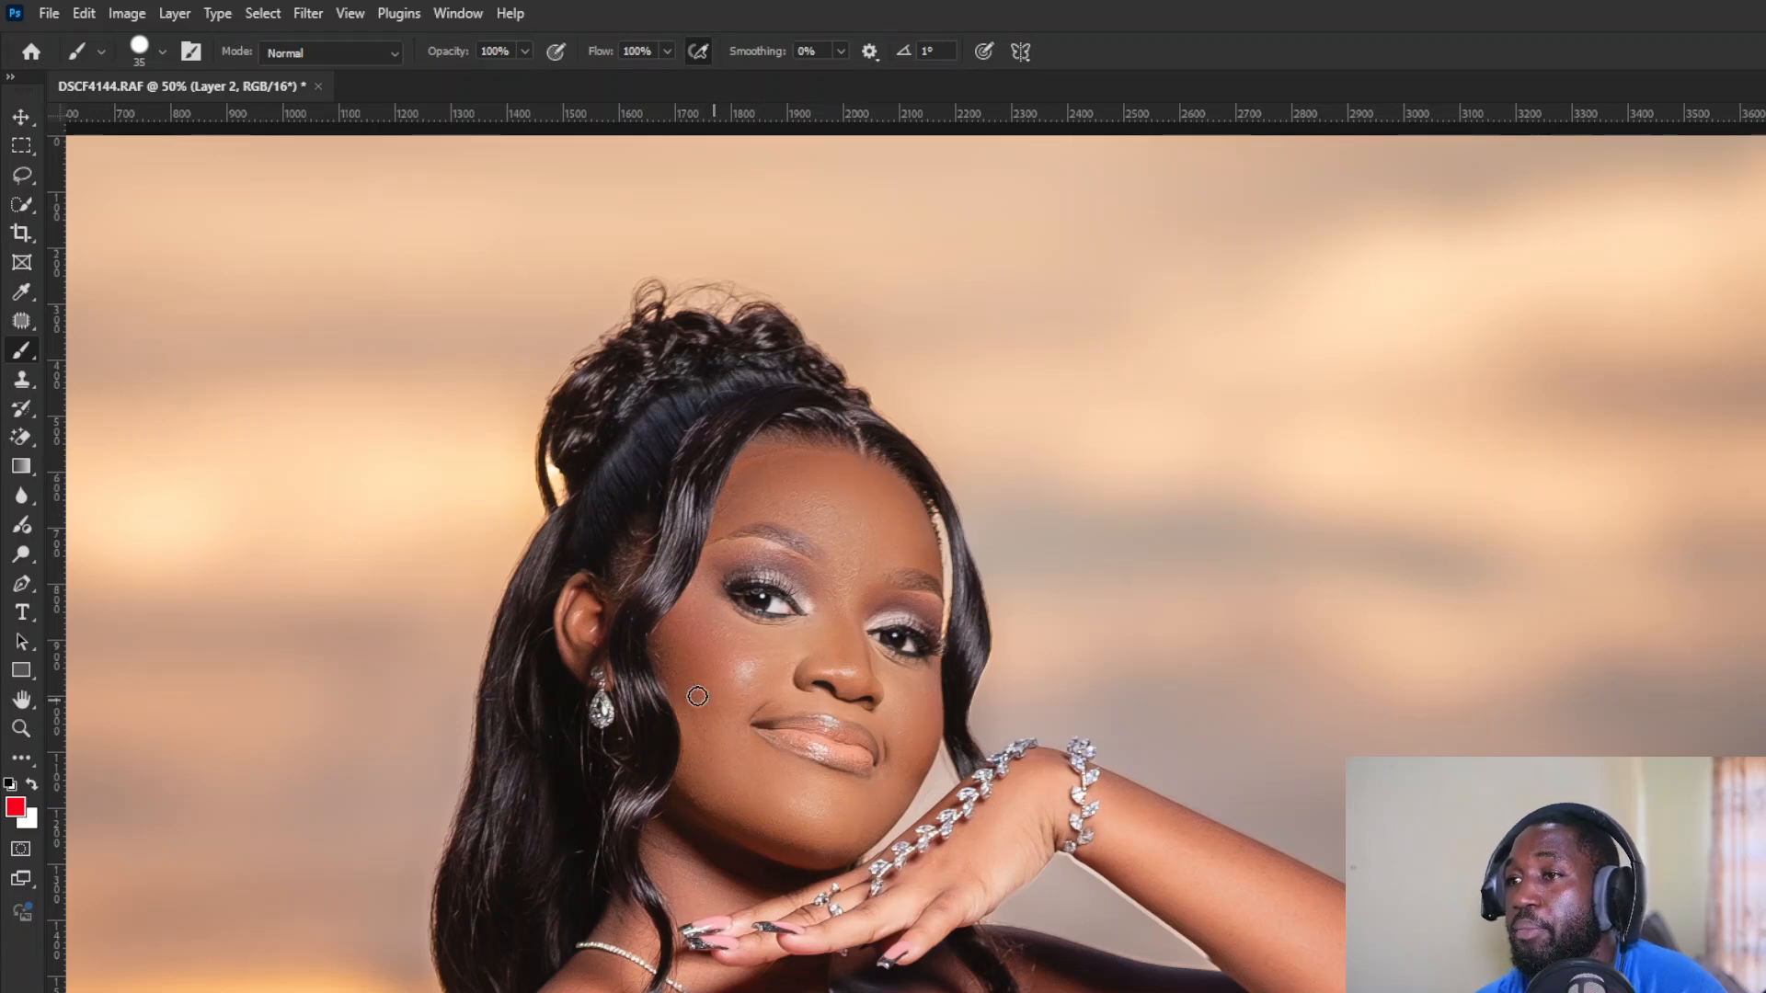
mouse_move(668, 633)
mouse_down()
mouse_move(748, 747)
mouse_move(691, 791)
mouse_move(657, 677)
mouse_up()
mouse_move(929, 722)
mouse_down()
mouse_move(872, 848)
mouse_move(919, 819)
mouse_move(931, 716)
mouse_move(918, 831)
mouse_up()
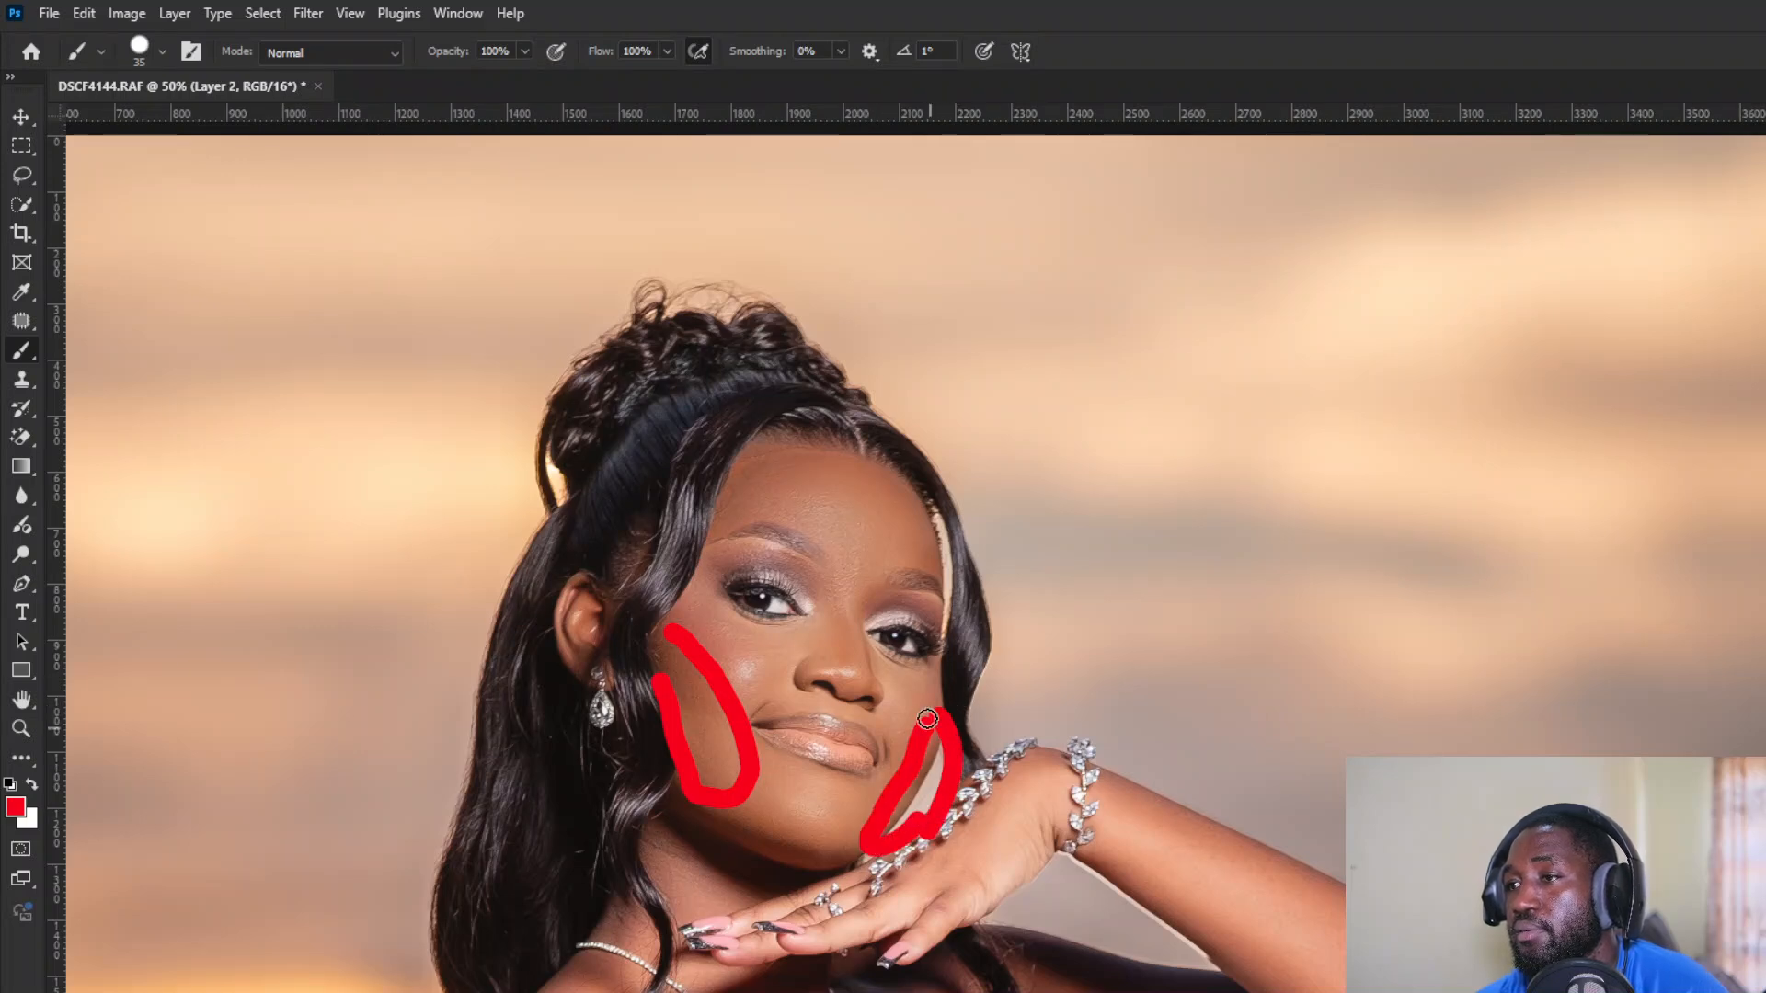
mouse_move(771, 460)
mouse_down()
mouse_move(826, 481)
mouse_move(775, 536)
mouse_up()
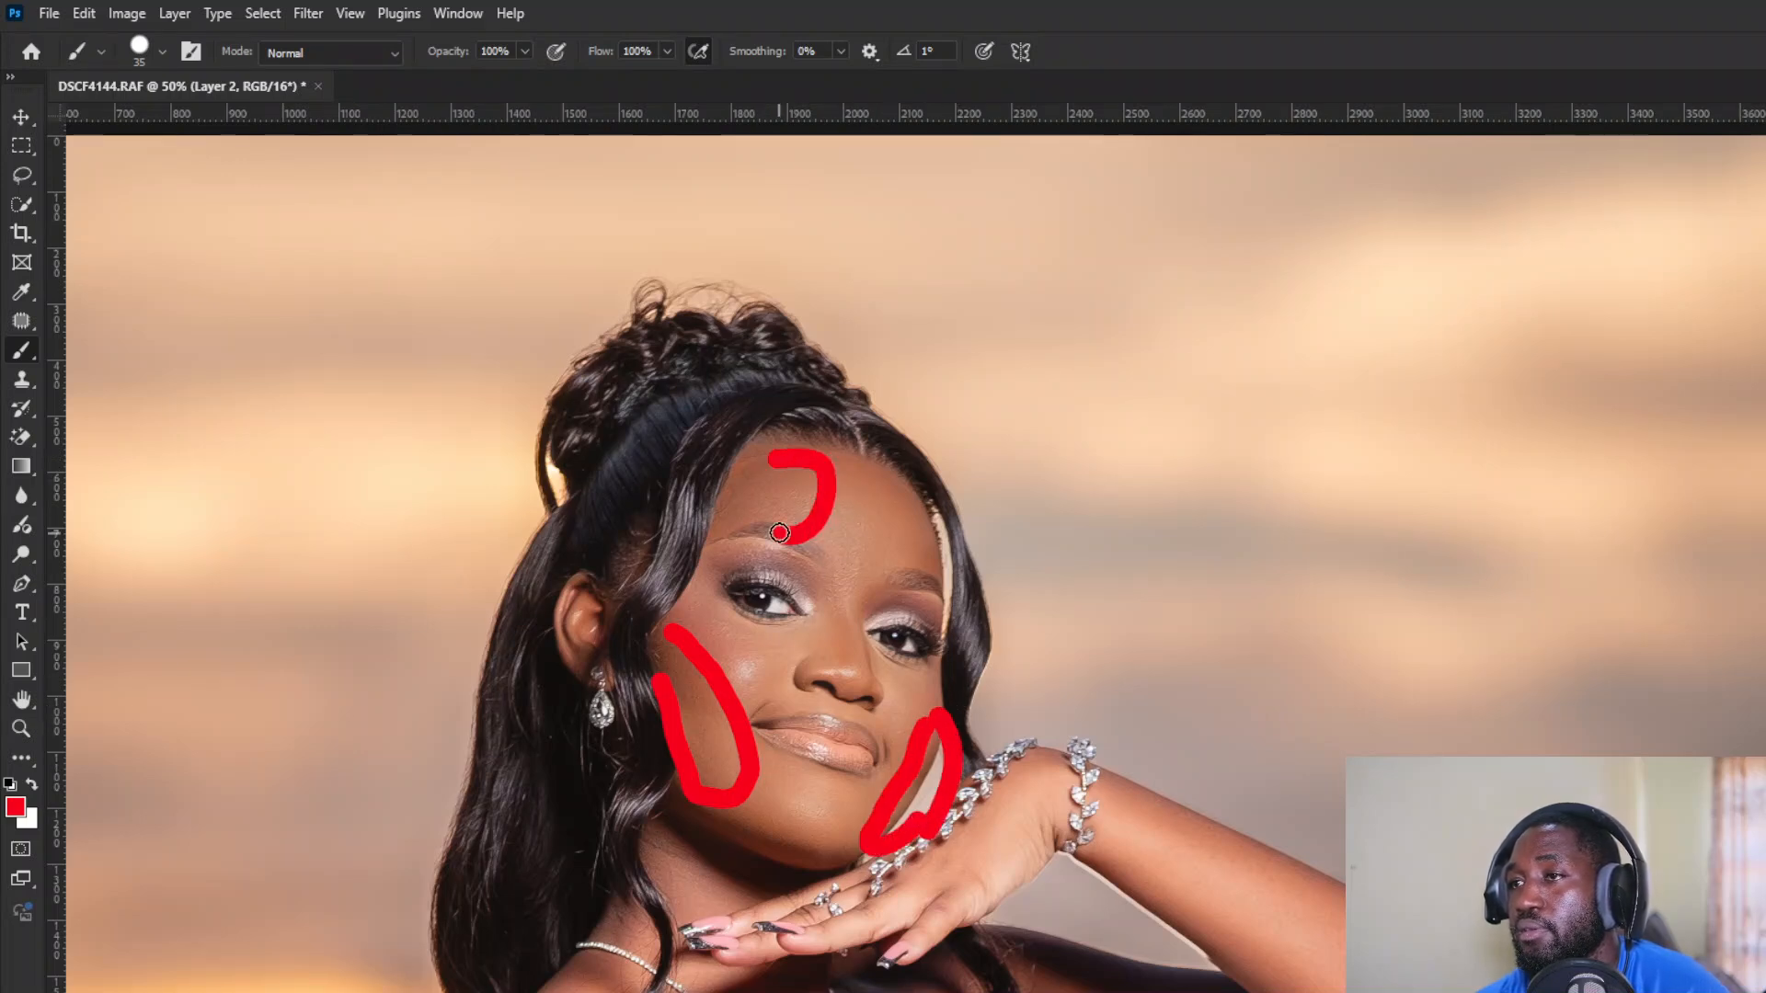
drag(874, 478, 956, 543)
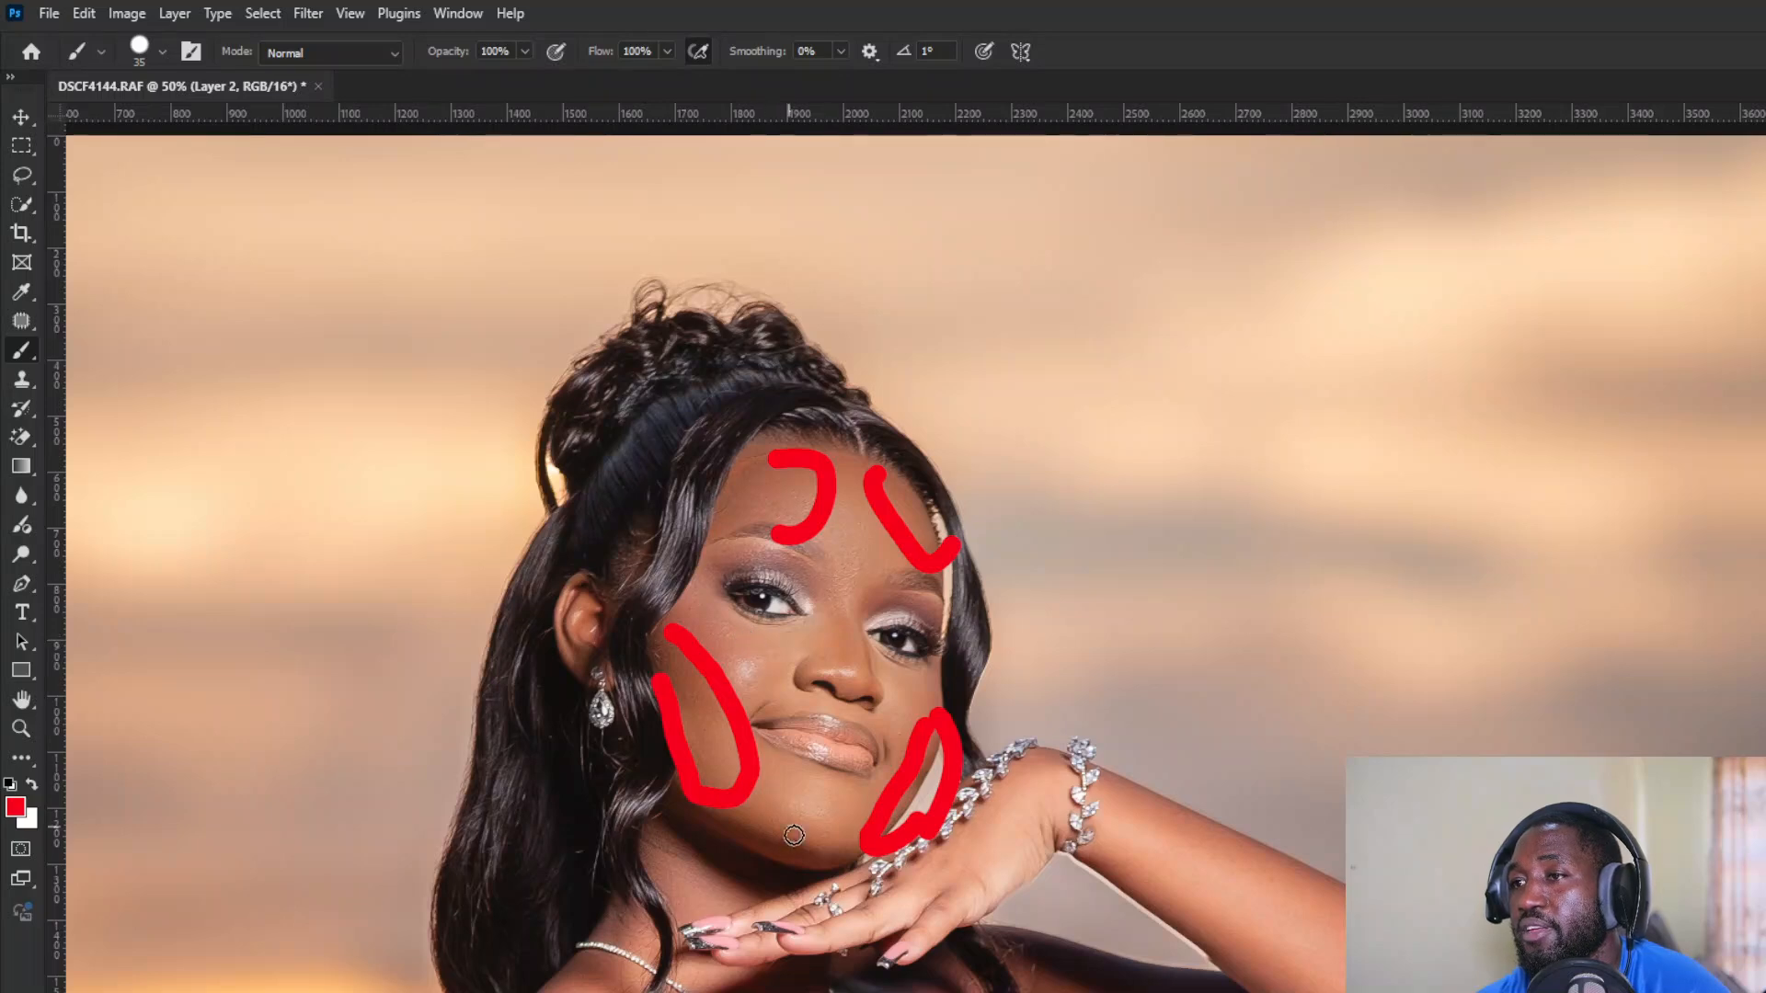
mouse_move(727, 828)
mouse_down()
mouse_move(862, 864)
mouse_move(825, 884)
mouse_move(714, 869)
mouse_move(671, 786)
mouse_up()
Step: Outline the upper side of the raised forearm in red, and mark the shoulder and the upper arm behind the hand
click(1163, 836)
drag(1111, 802, 1344, 910)
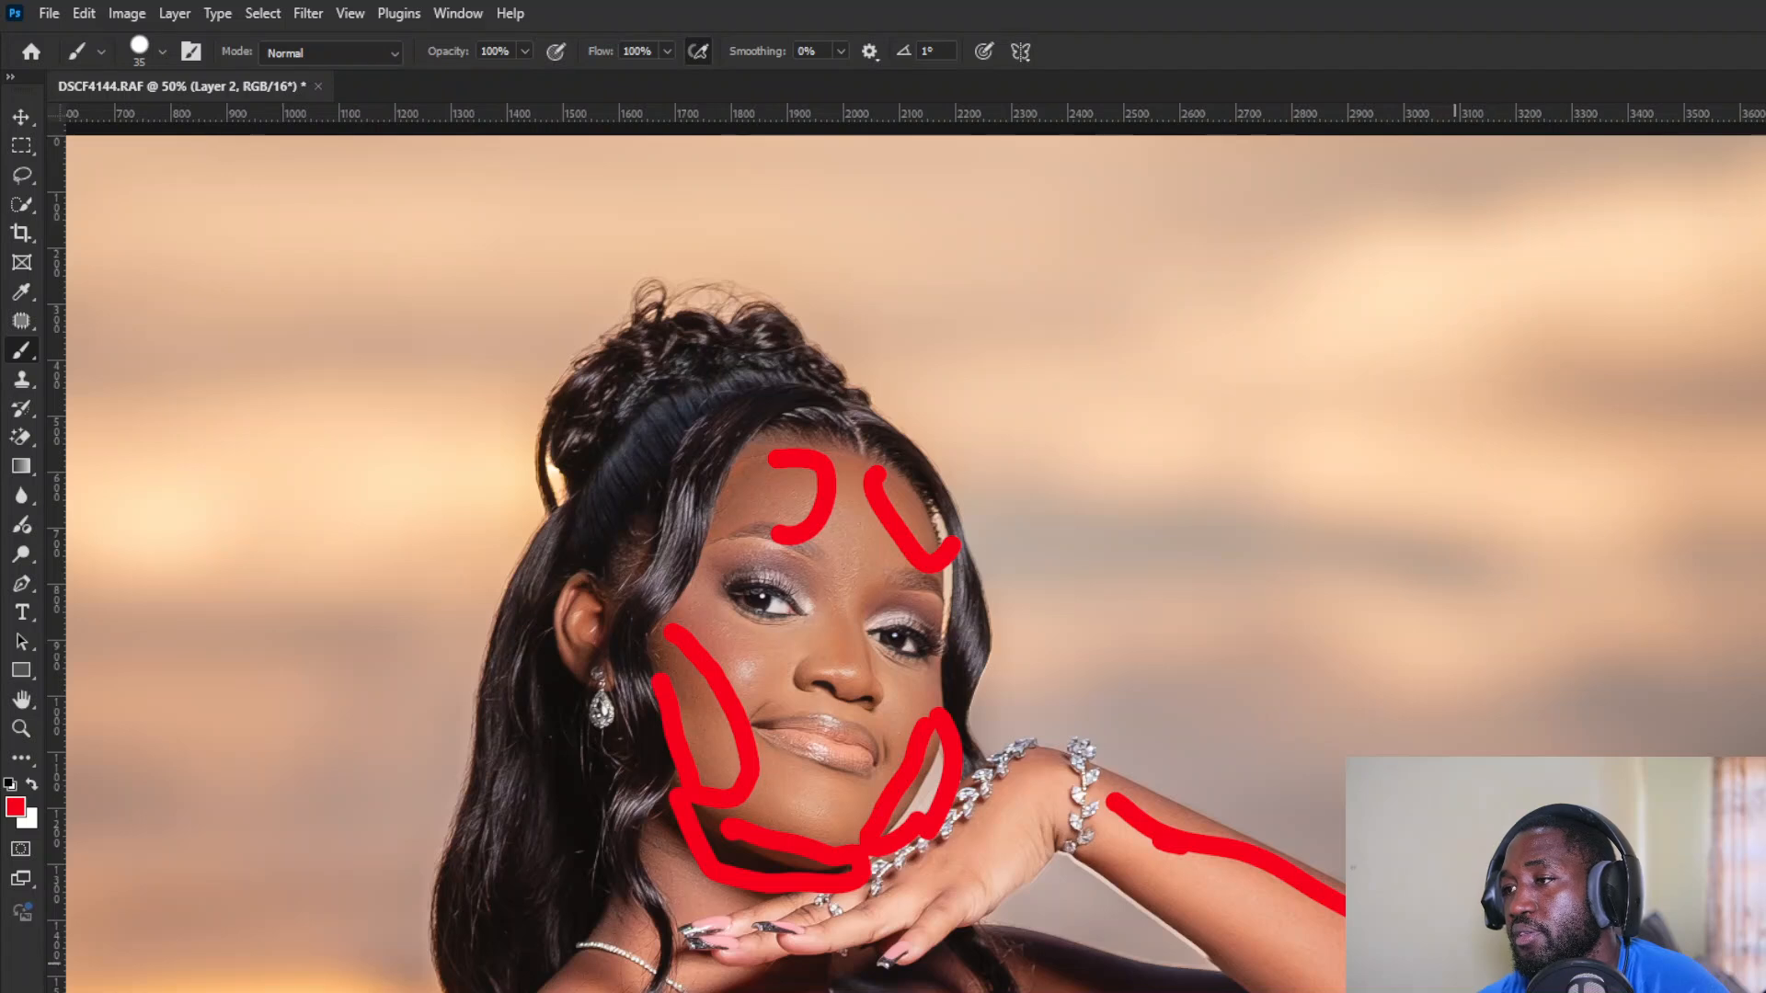
mouse_move(1345, 850)
mouse_down()
mouse_move(1261, 808)
mouse_move(1102, 782)
mouse_up()
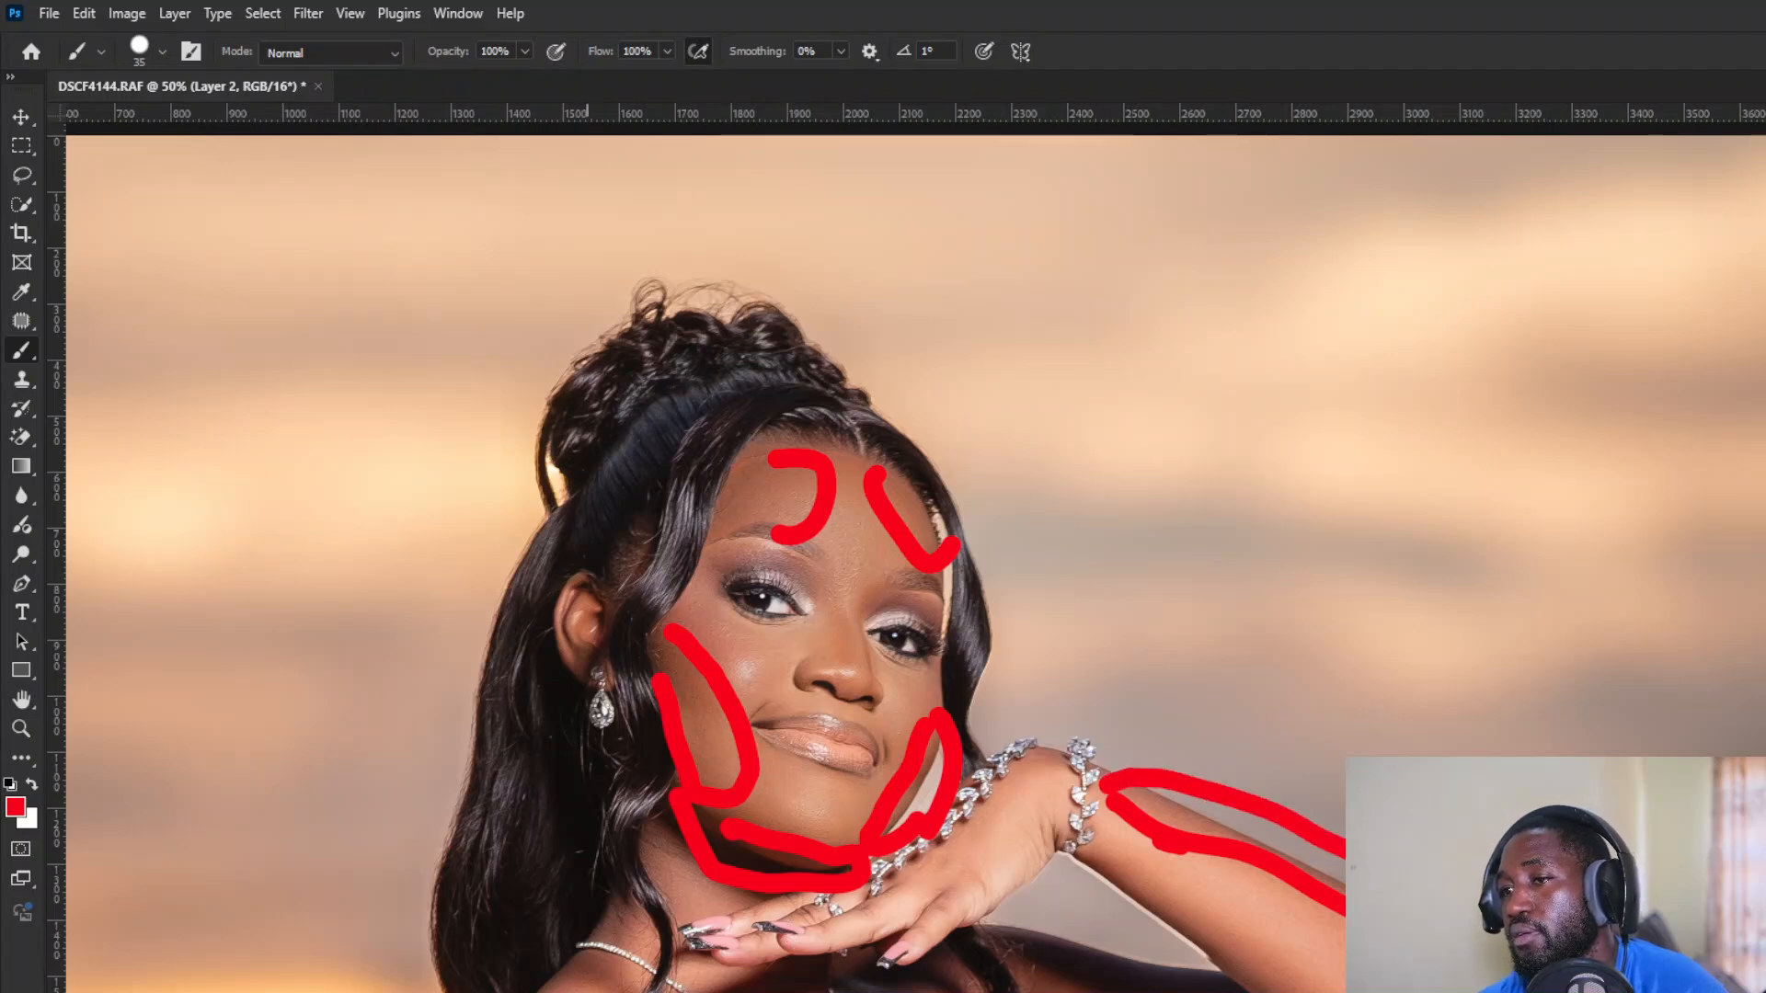
drag(560, 974, 541, 991)
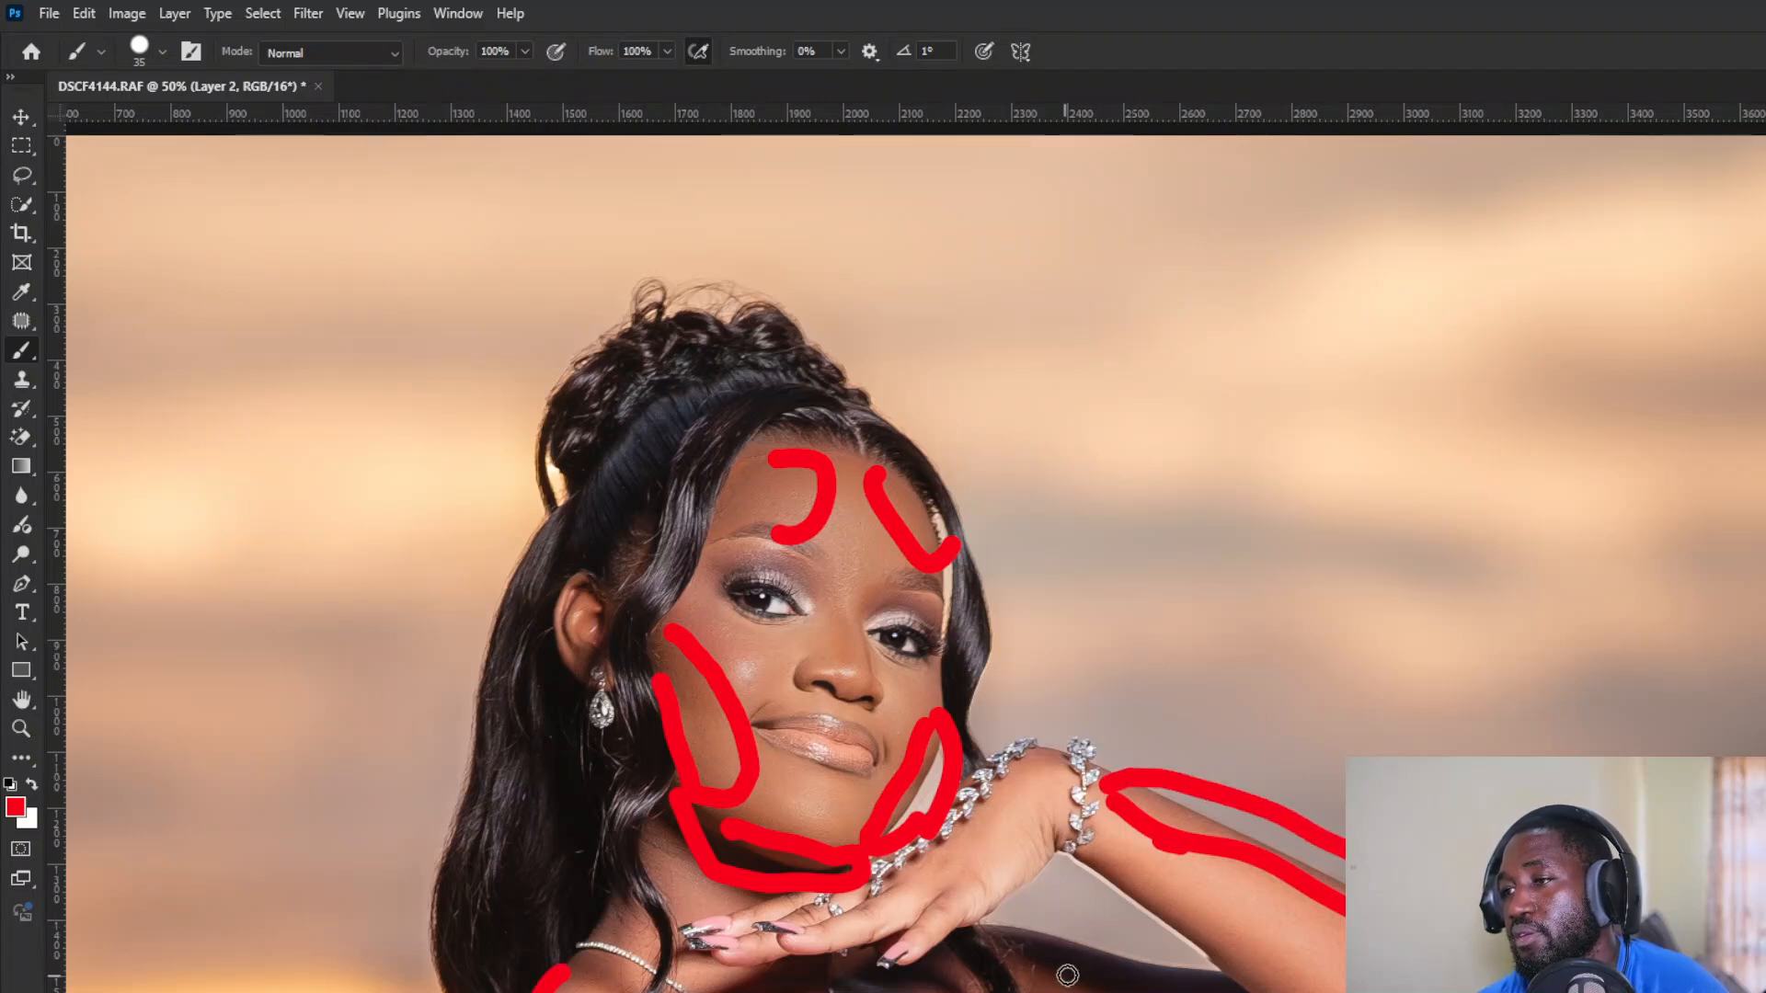
drag(1065, 961, 1246, 983)
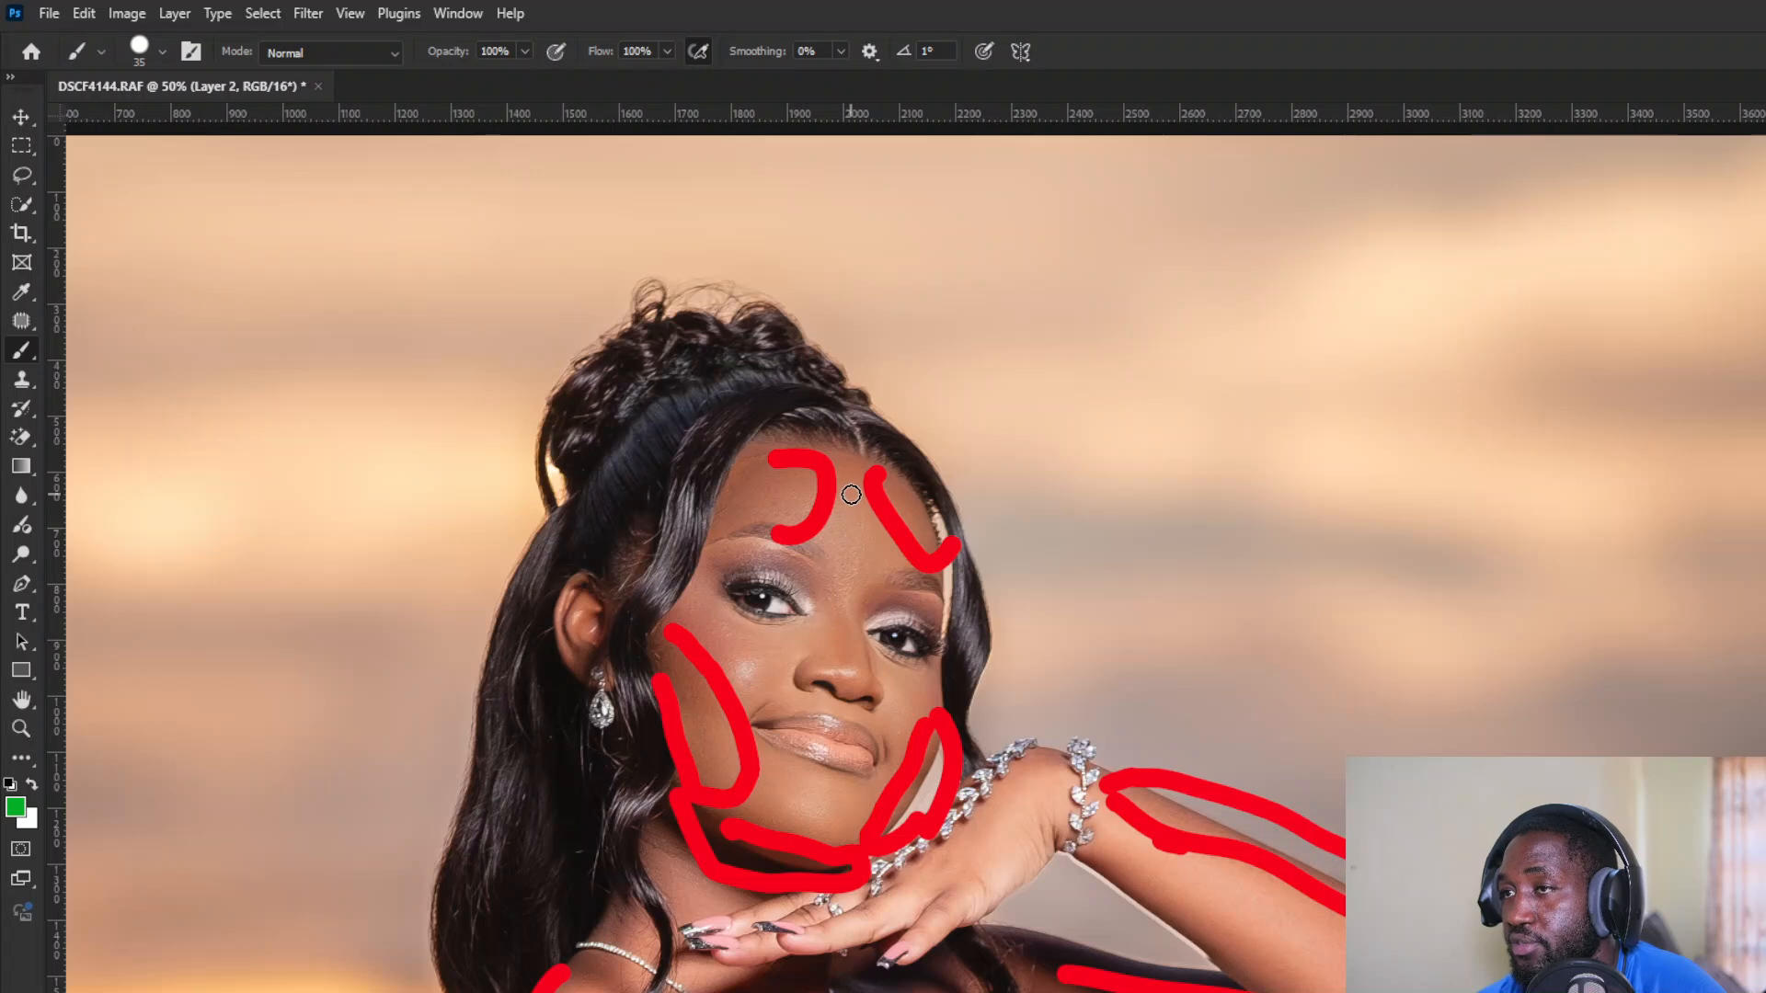
Step: Mark the centre of the forehead, both cheeks and the chin in green on the marking layer
mouse_move(851, 495)
mouse_down()
mouse_move(846, 561)
mouse_move(869, 570)
mouse_move(882, 499)
mouse_up()
mouse_move(749, 628)
mouse_down()
mouse_move(743, 679)
mouse_move(782, 658)
mouse_up()
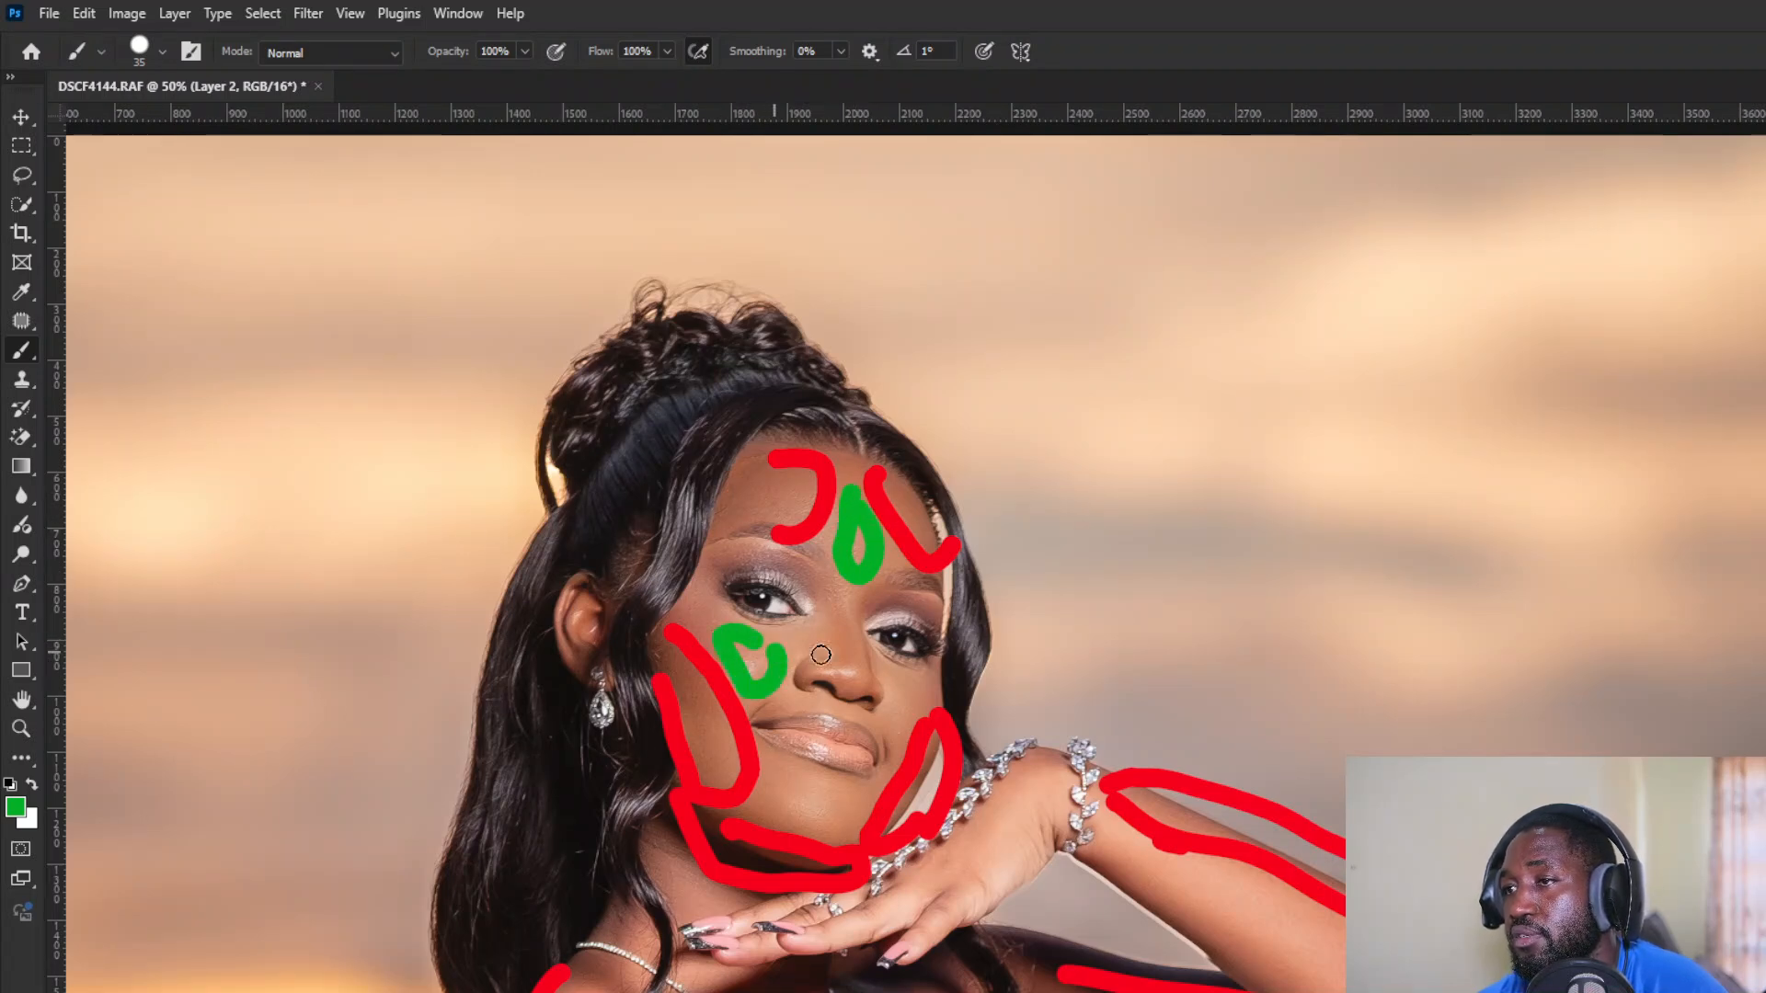
drag(923, 697, 917, 699)
mouse_move(814, 780)
mouse_down()
mouse_move(782, 808)
mouse_move(815, 831)
mouse_move(816, 772)
mouse_up()
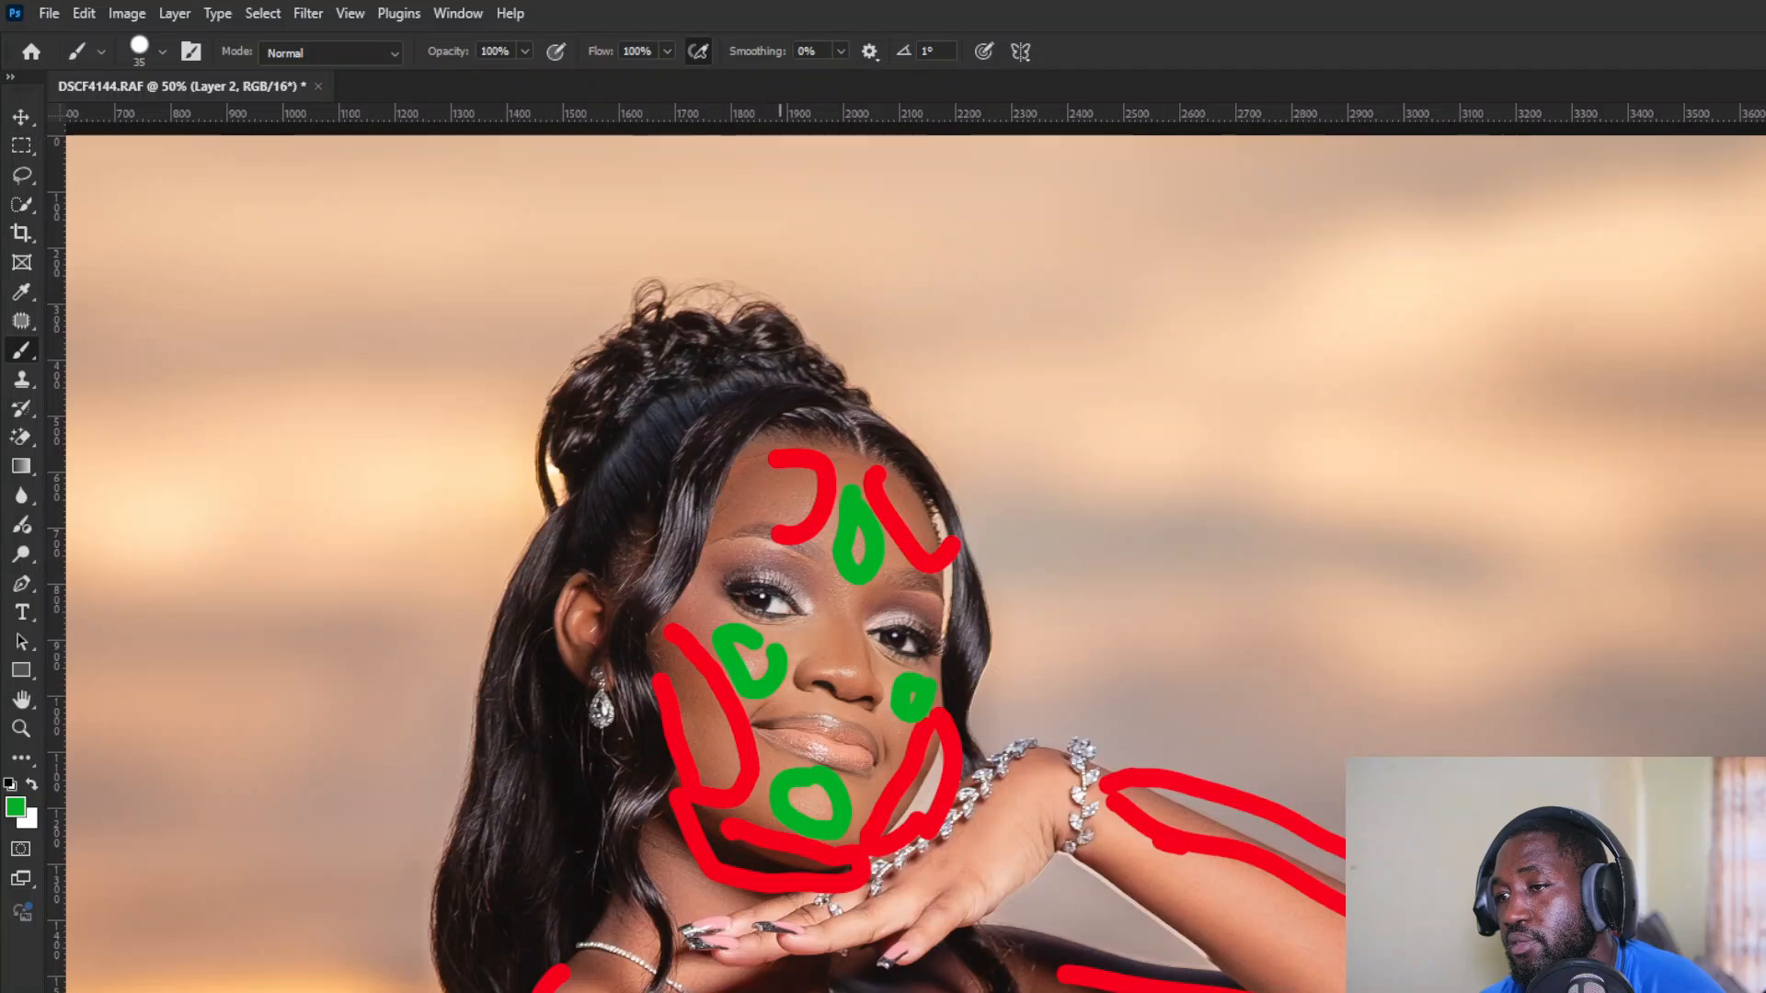
Step: Mark the shoulder, the lower side of the raised forearm and the back of the hand in green
drag(588, 987, 572, 981)
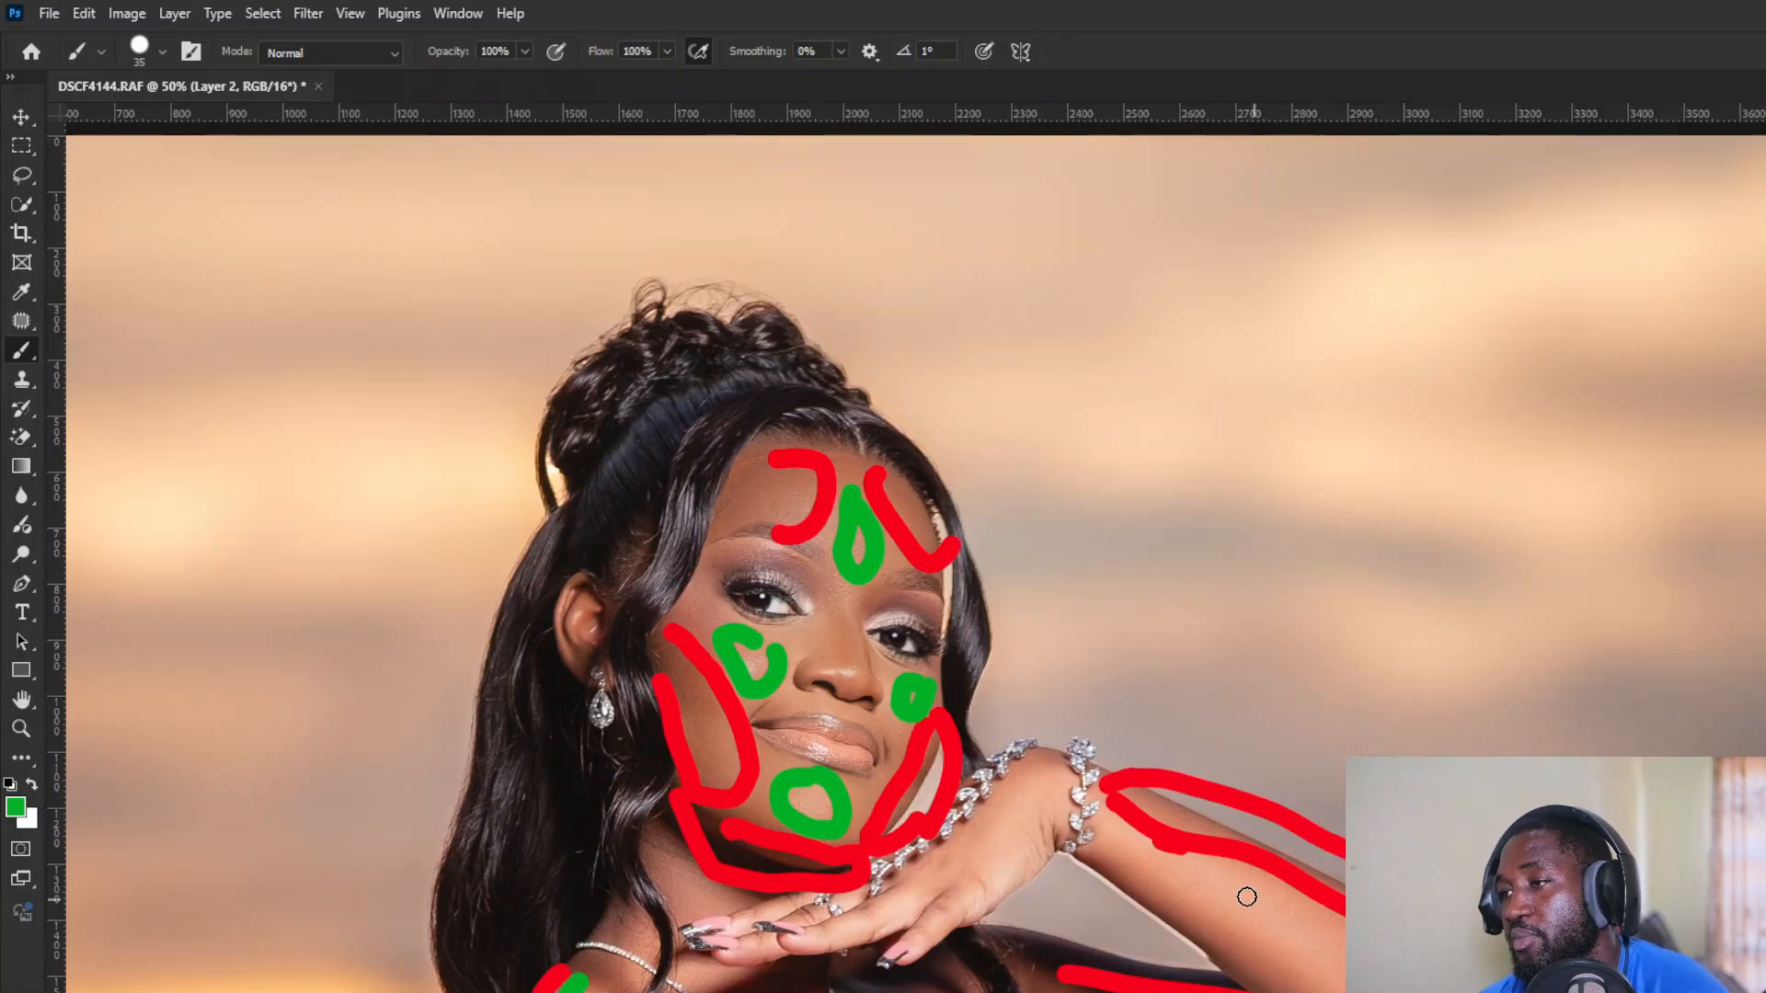
drag(1137, 857, 1343, 912)
mouse_move(1329, 990)
mouse_down()
mouse_move(1033, 782)
mouse_move(1078, 818)
mouse_up()
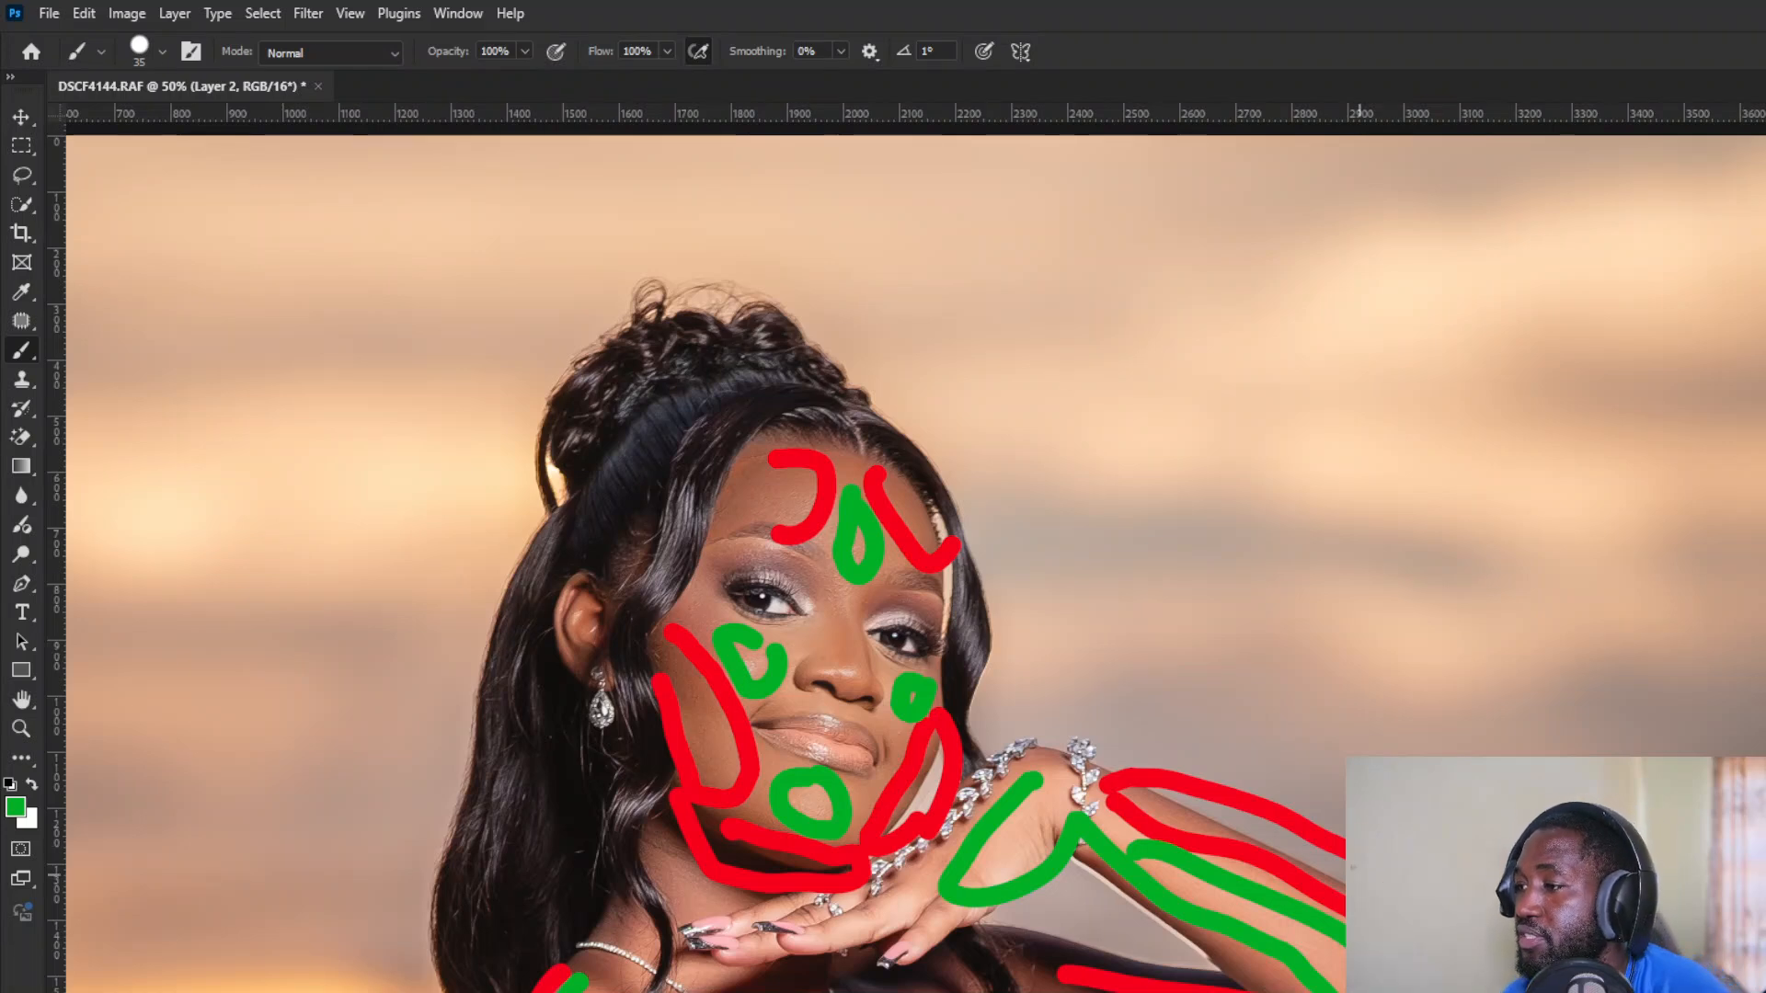
Step: Delete the marking layer, target the BURN layer mask and set the brush flow to 1%
key(Delete)
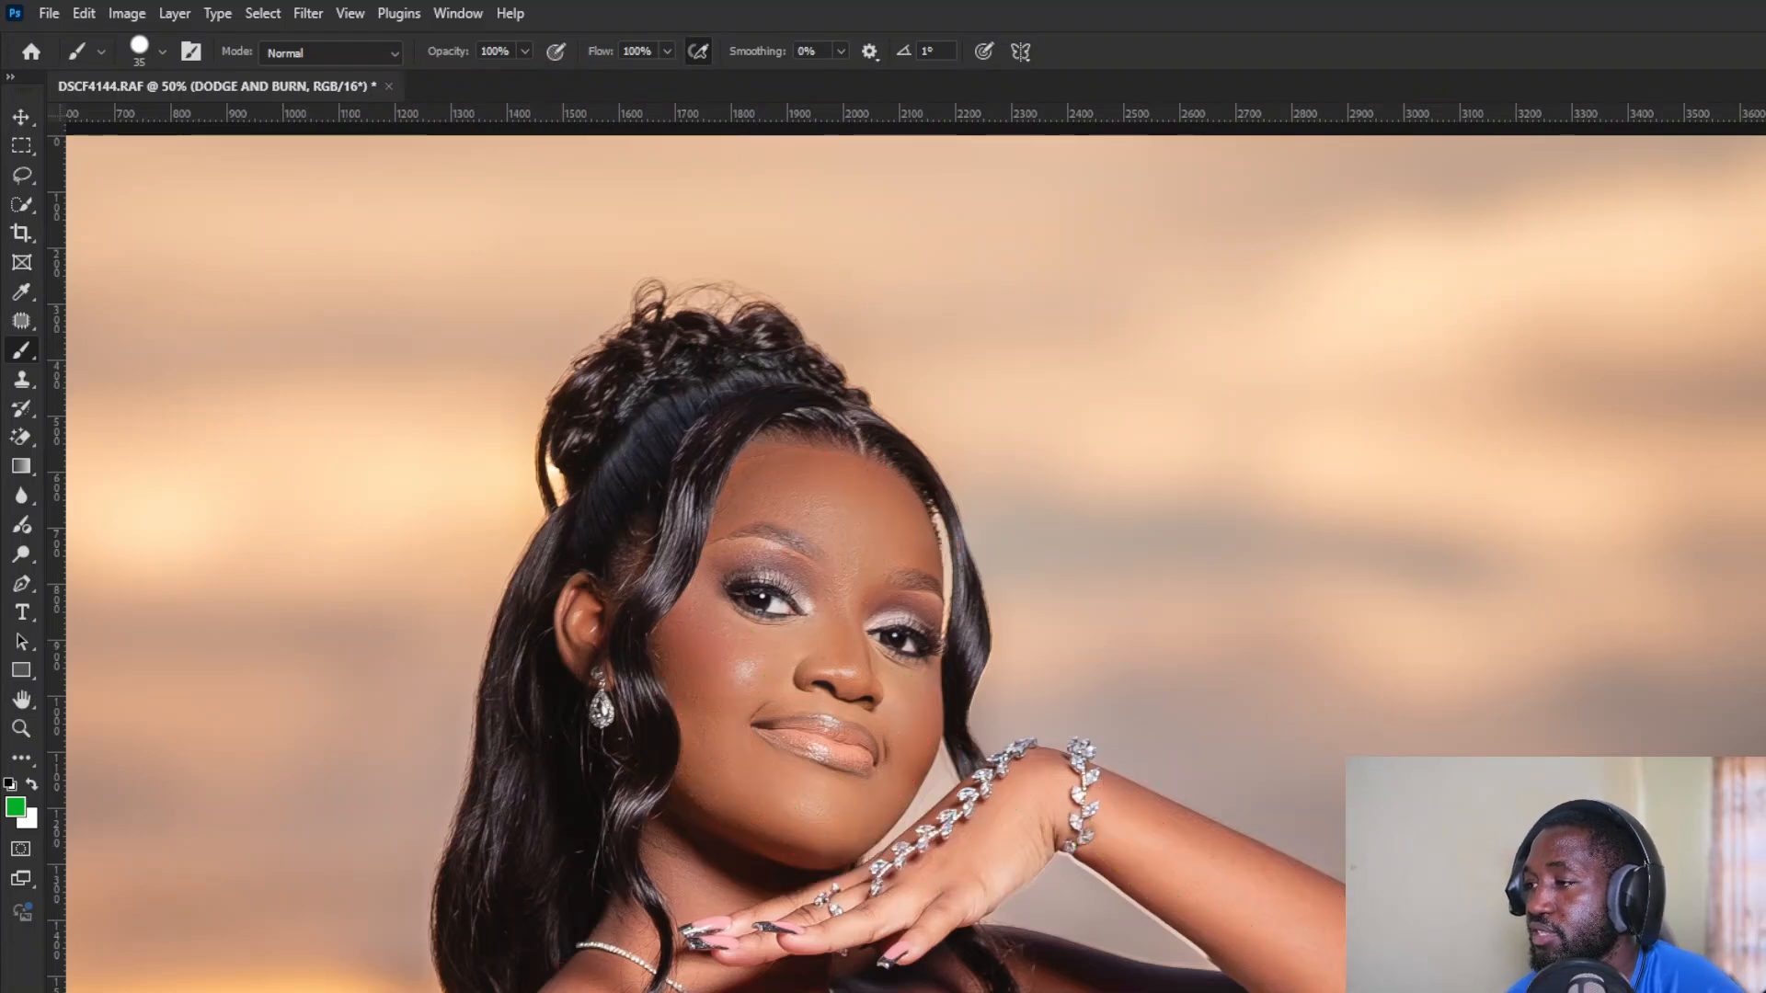
click(1761, 680)
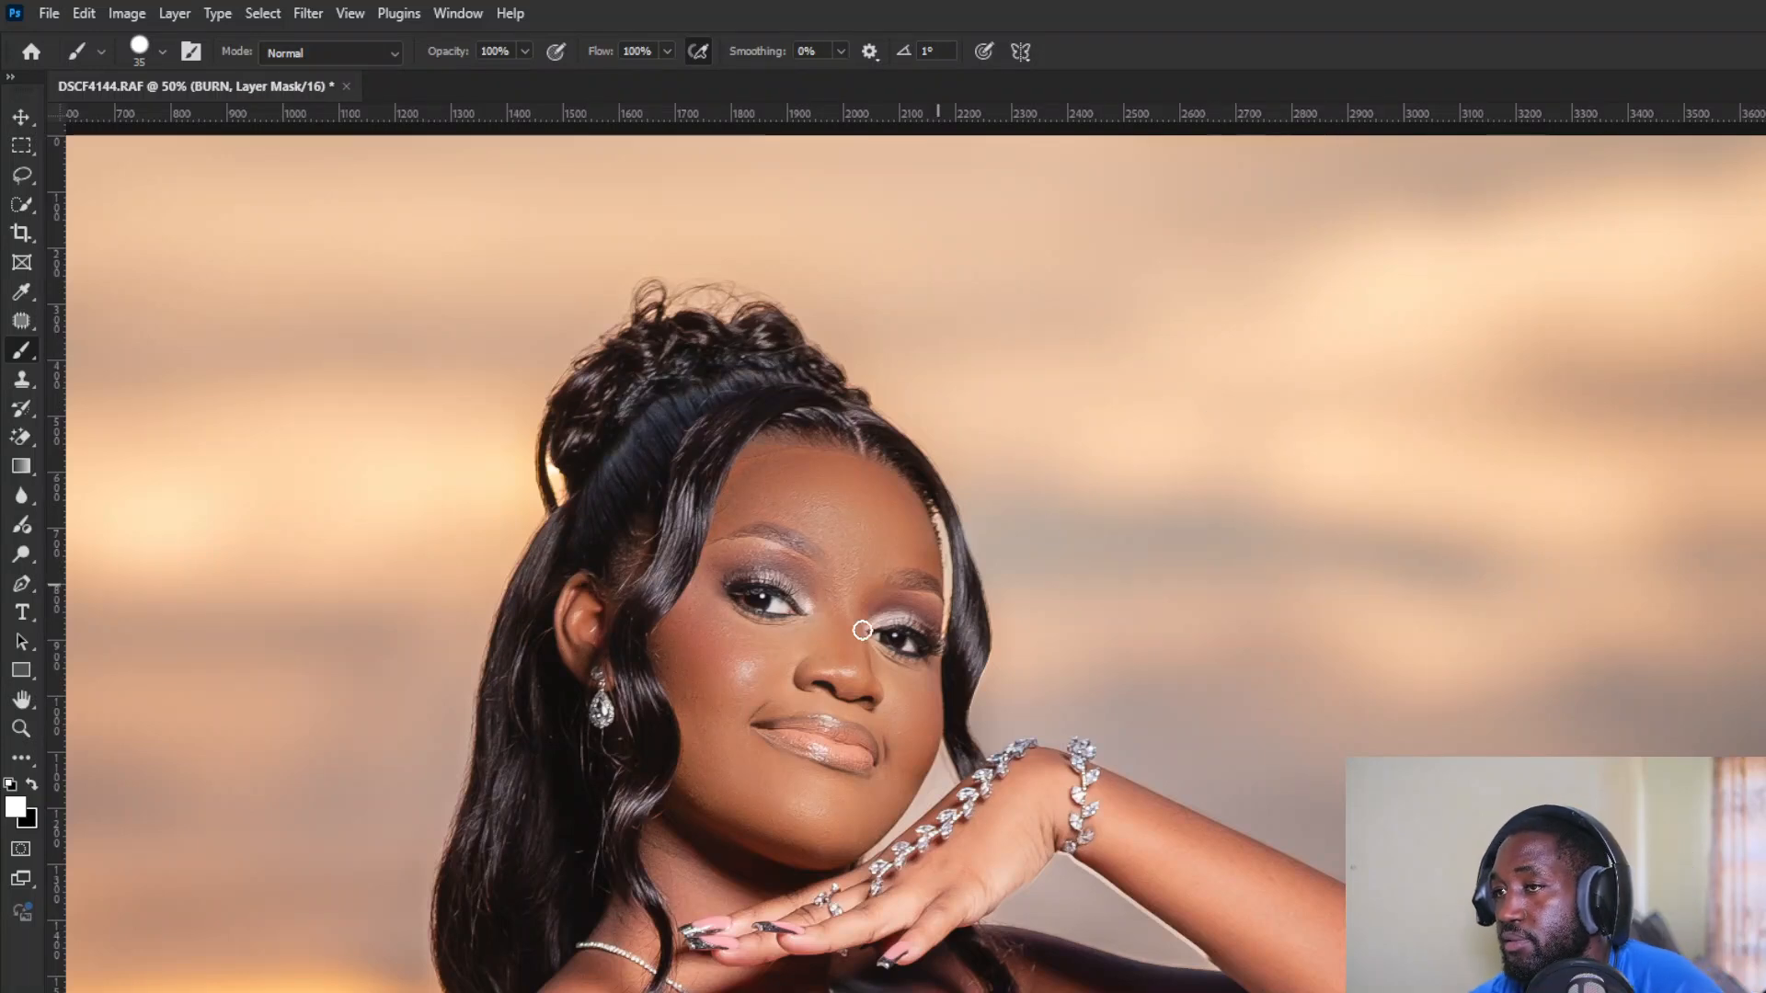
click(668, 51)
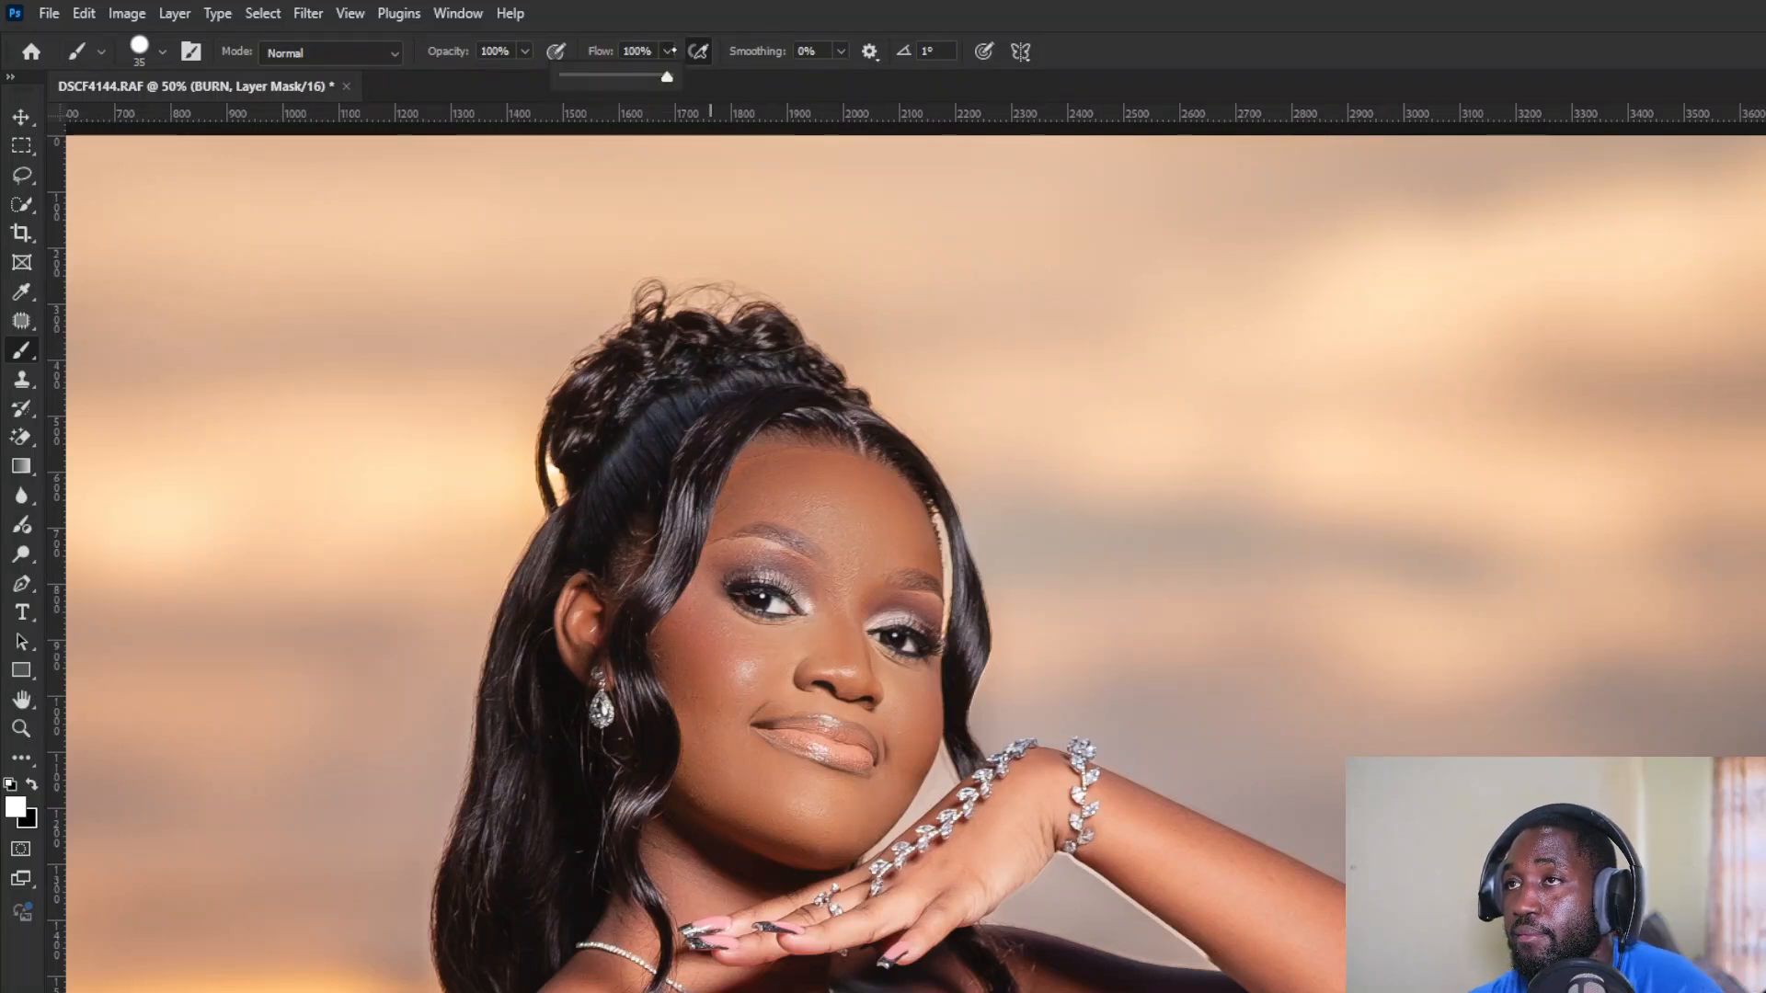
drag(669, 78, 565, 77)
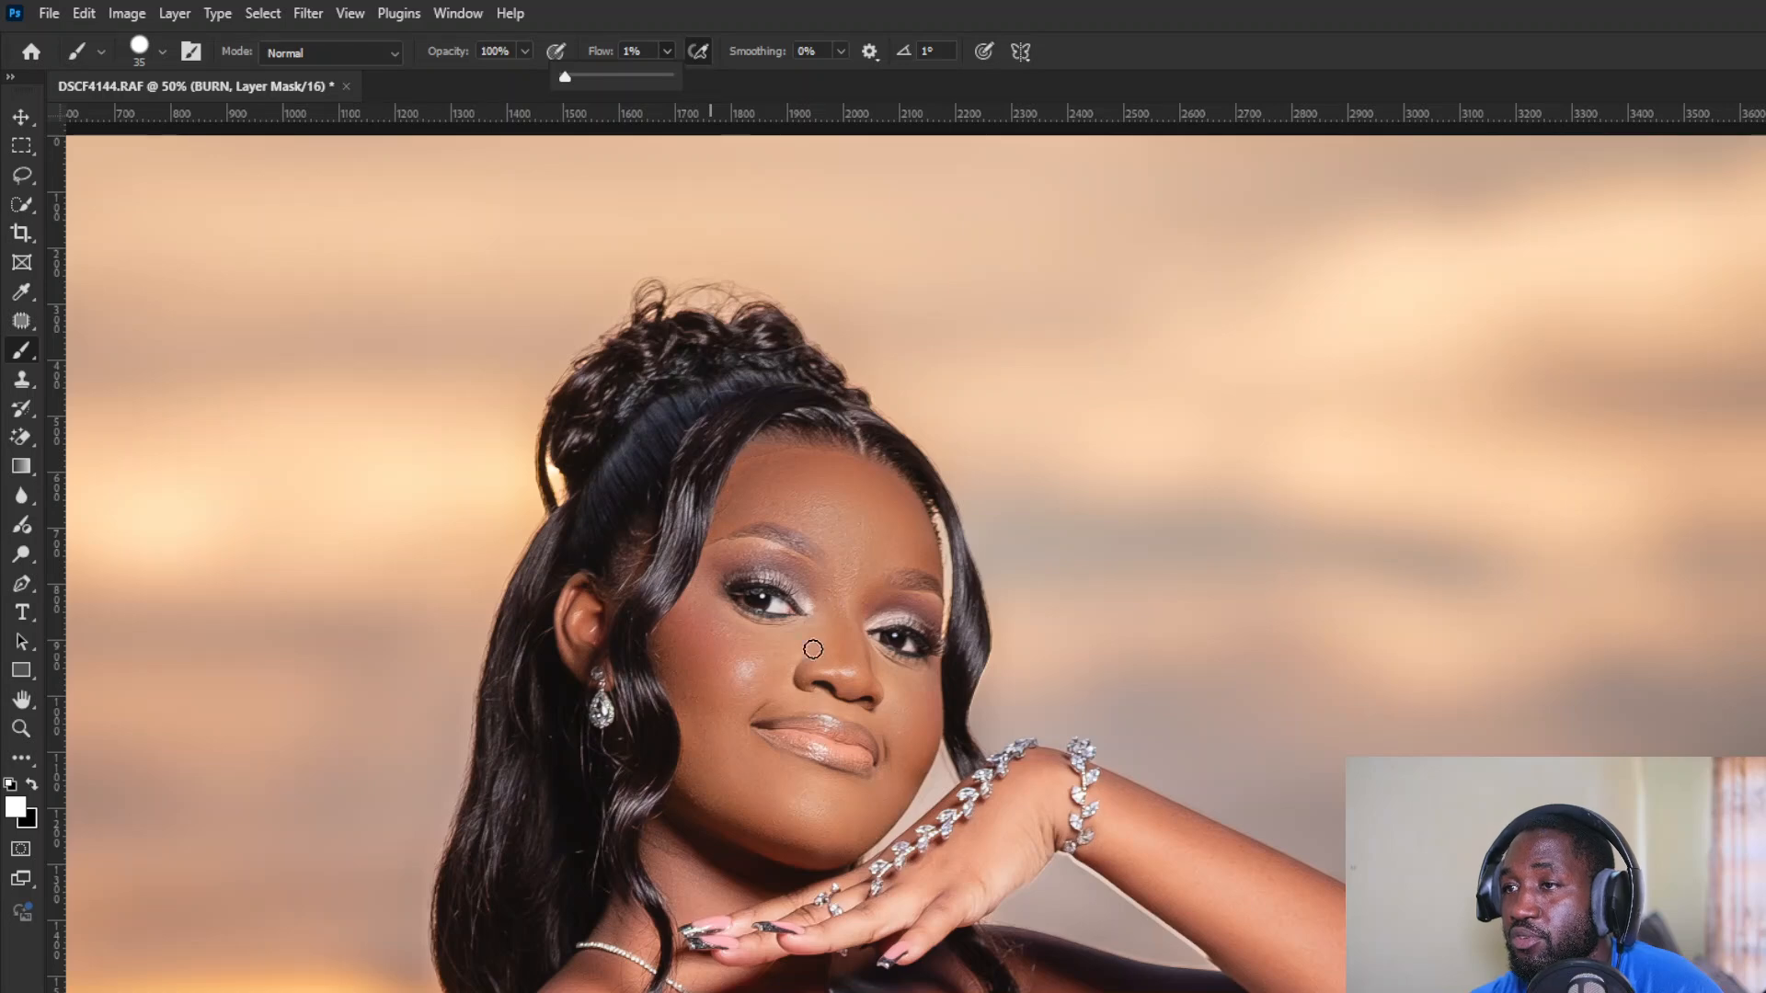
Step: Enlarge the brush to 80 pixels for darkening the face on the BURN mask
key(bracketright)
key(bracketright)
key(bracketright)
key(bracketright)
key(bracketright)
key(bracketright)
key(bracketright)
key(bracketright)
key(bracketright)
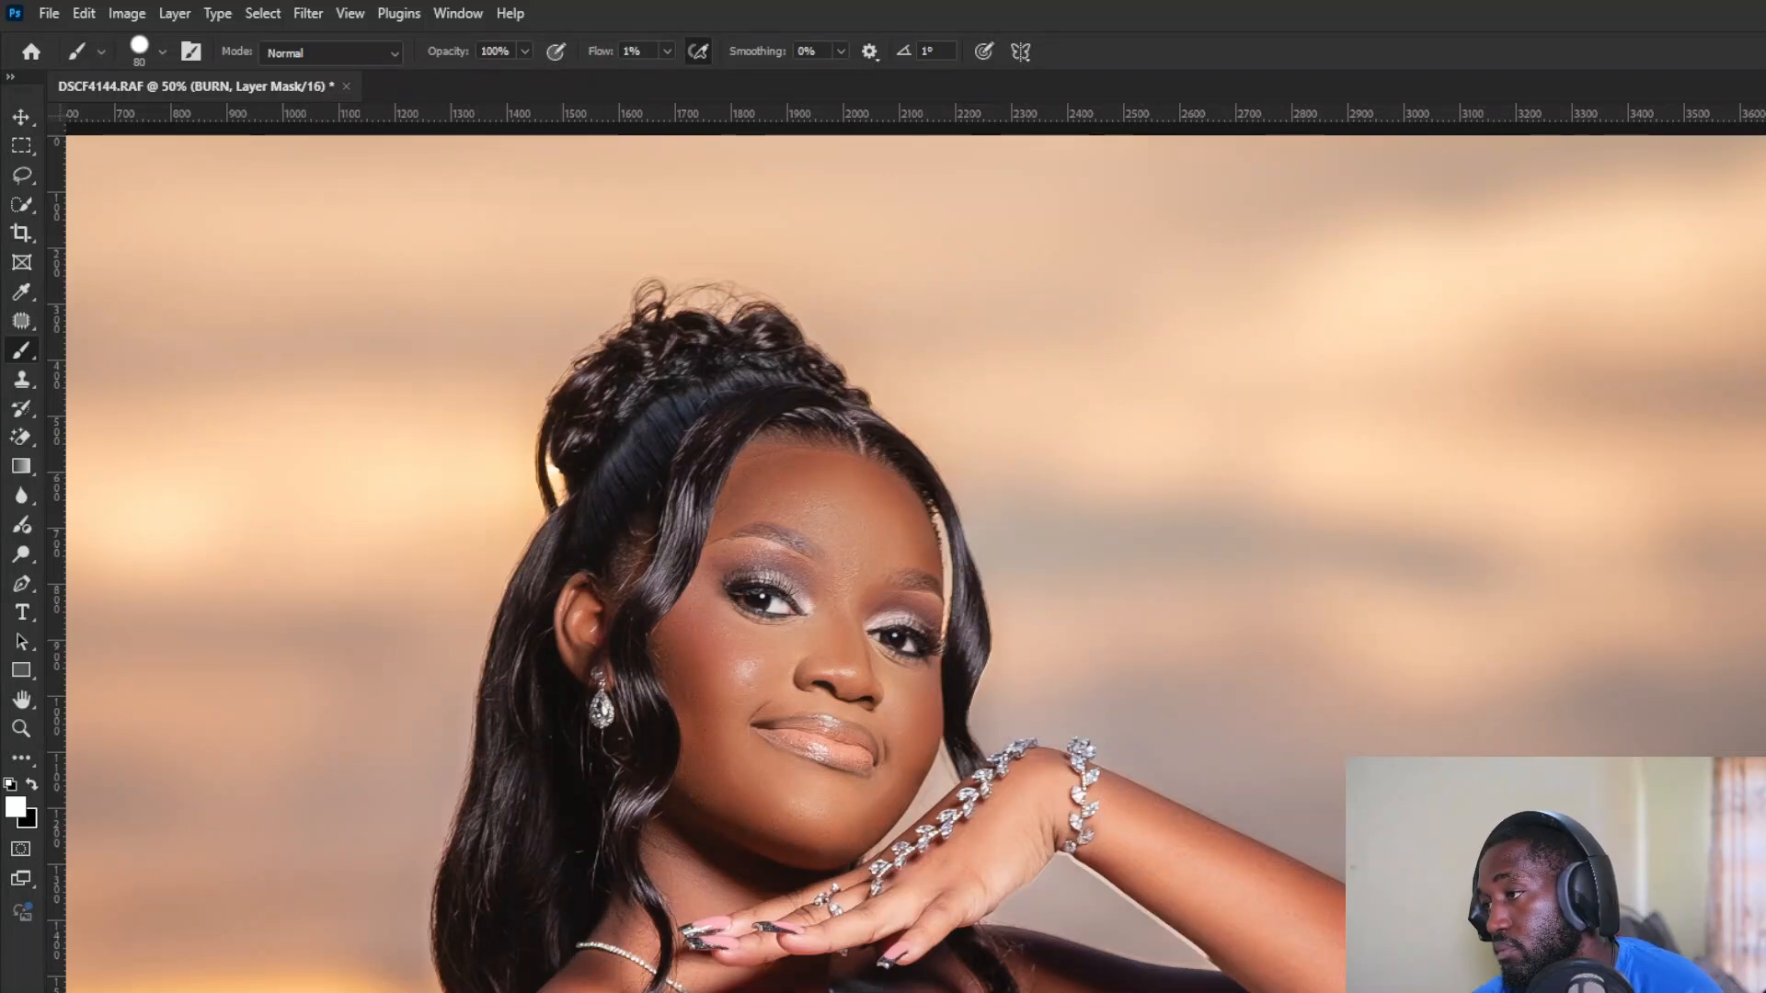
Step: Brighten the centre of the forehead on the DODGE mask, and the nose and adjoining cheek with a 30-pixel brush
click(1765, 735)
mouse_move(828, 541)
mouse_down()
mouse_move(888, 585)
mouse_move(872, 540)
mouse_move(830, 547)
mouse_move(864, 517)
mouse_up()
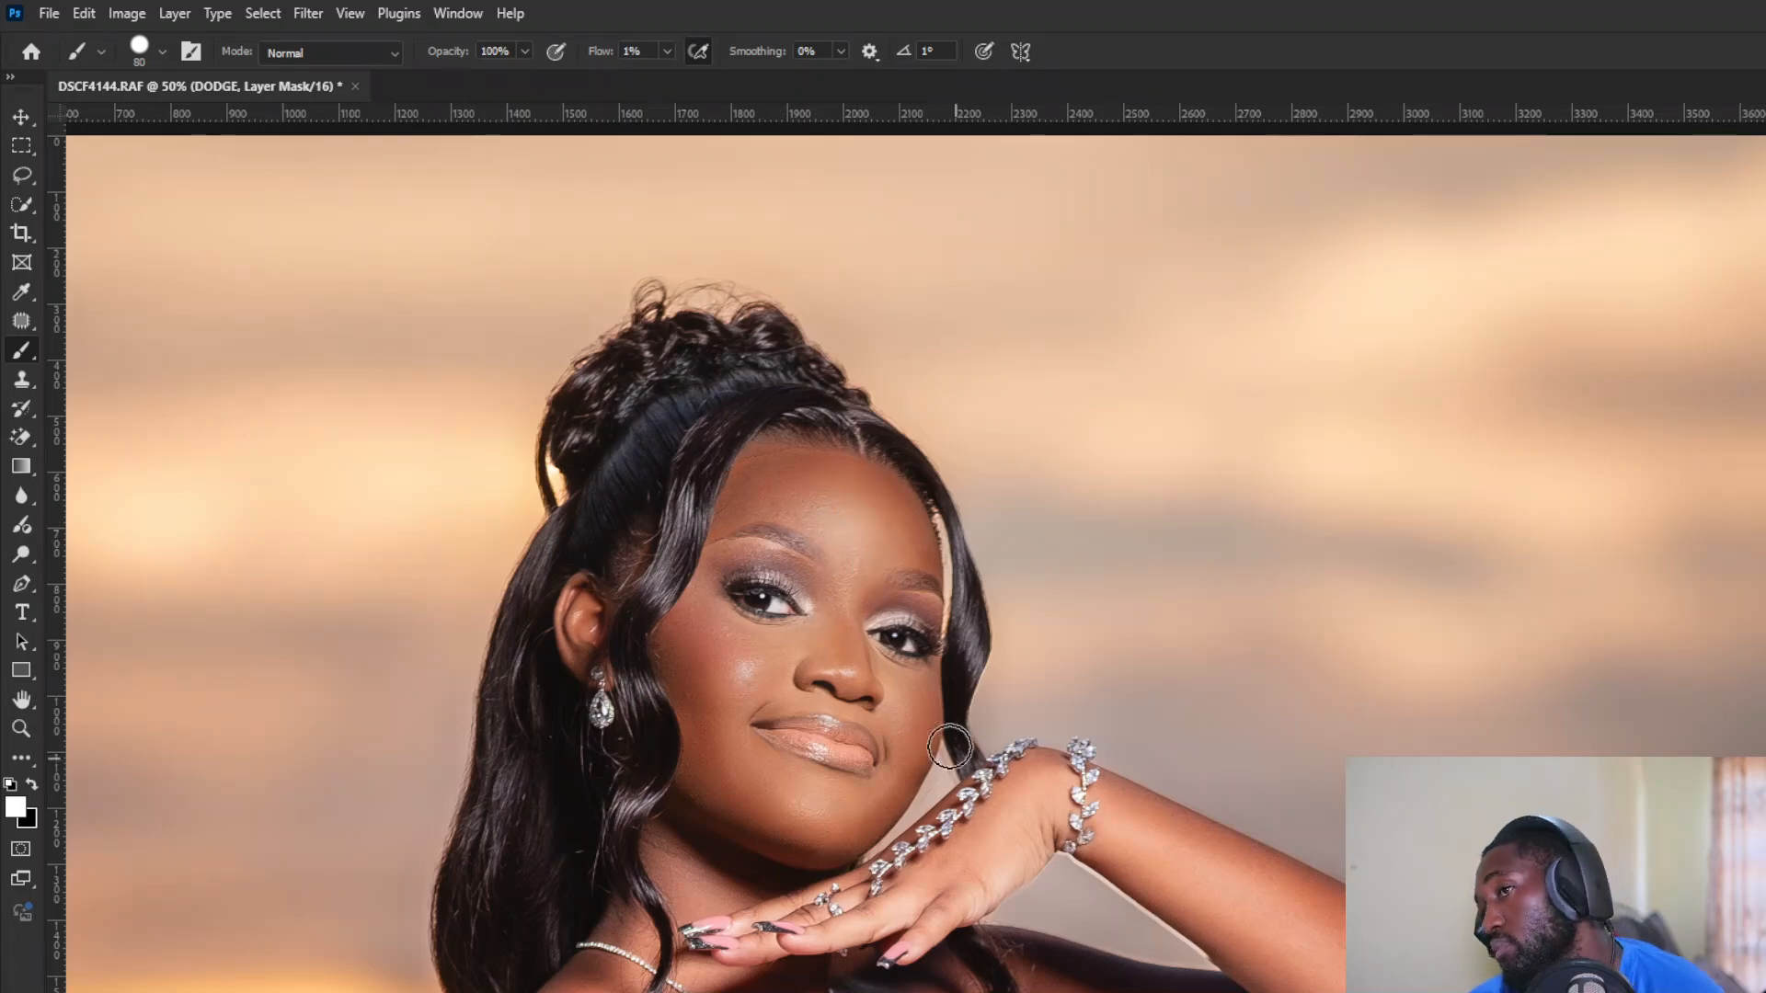
key(bracketleft)
key(bracketleft)
key(bracketleft)
key(bracketleft)
key(bracketleft)
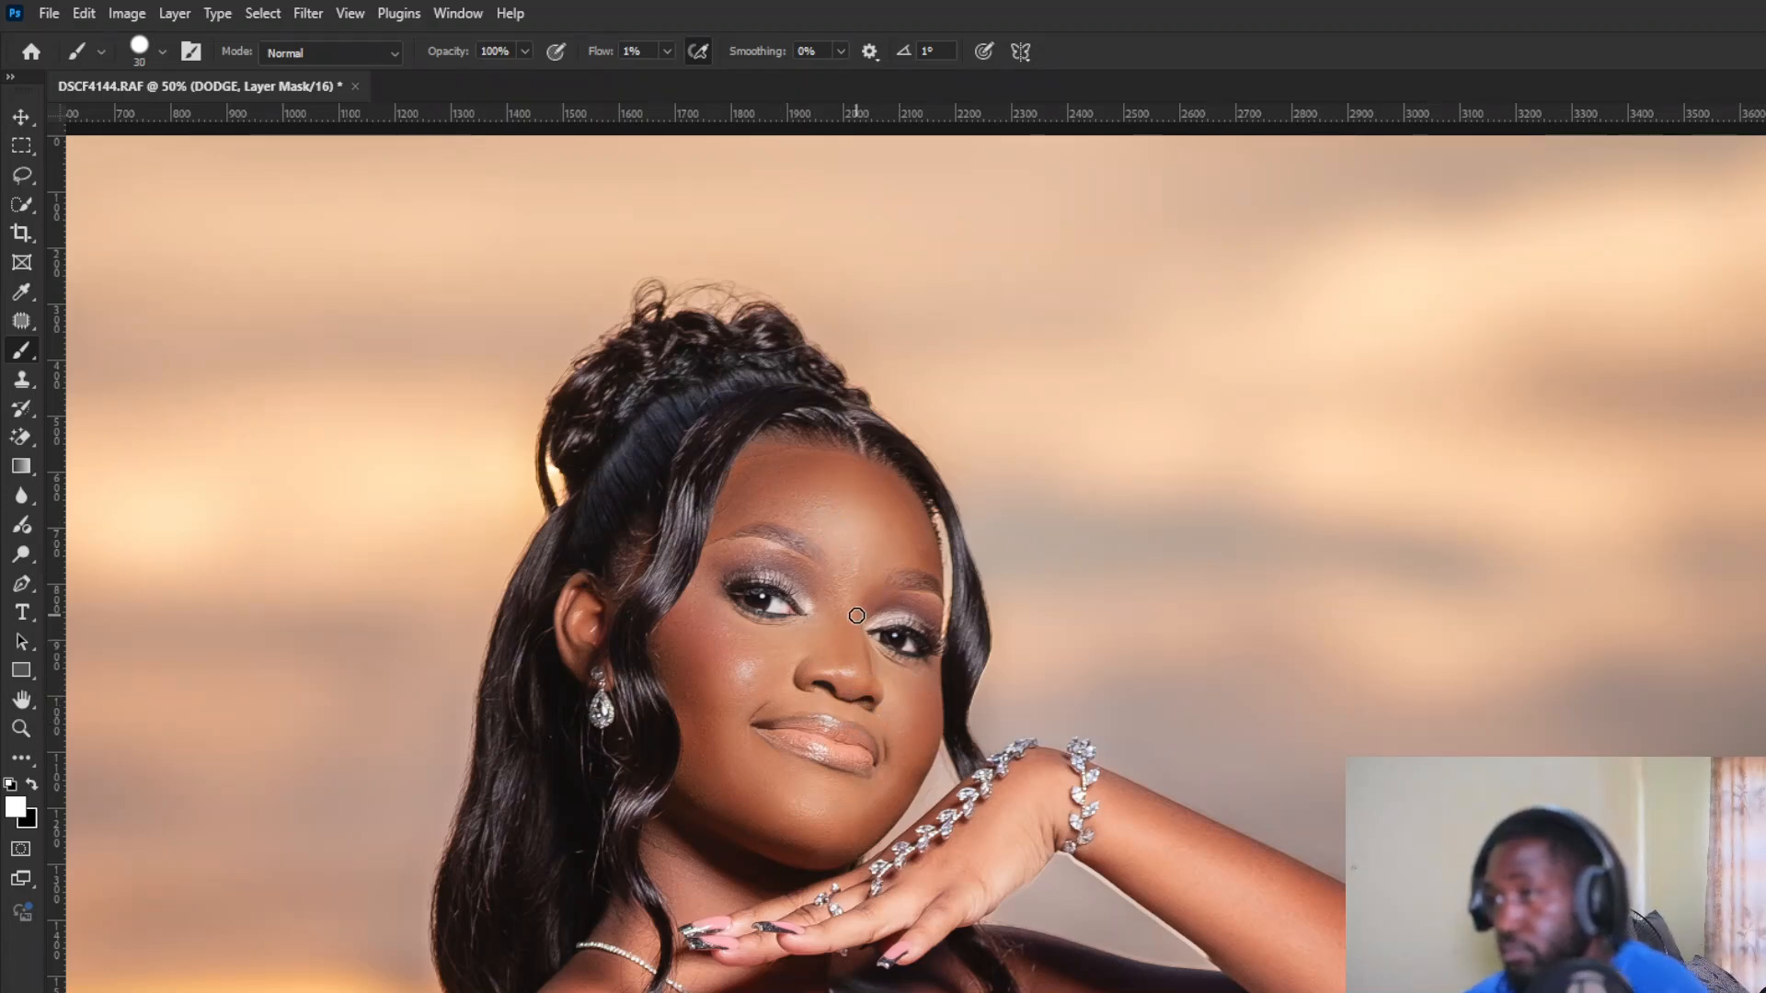
mouse_move(854, 657)
mouse_down()
mouse_move(845, 577)
mouse_move(871, 655)
mouse_move(852, 549)
mouse_move(864, 660)
mouse_move(821, 616)
mouse_move(818, 652)
mouse_move(835, 622)
mouse_move(810, 611)
mouse_move(810, 648)
mouse_move(765, 653)
mouse_move(774, 684)
mouse_move(741, 663)
mouse_move(746, 680)
mouse_move(718, 681)
mouse_move(752, 682)
mouse_move(722, 662)
mouse_up()
Step: Brighten both cheeks and the chin on the DODGE mask with a 100-pixel brush
key(bracketright)
key(bracketright)
key(bracketright)
key(bracketright)
key(bracketright)
key(bracketright)
key(bracketright)
mouse_move(933, 706)
mouse_down()
mouse_move(911, 694)
mouse_move(939, 720)
mouse_up()
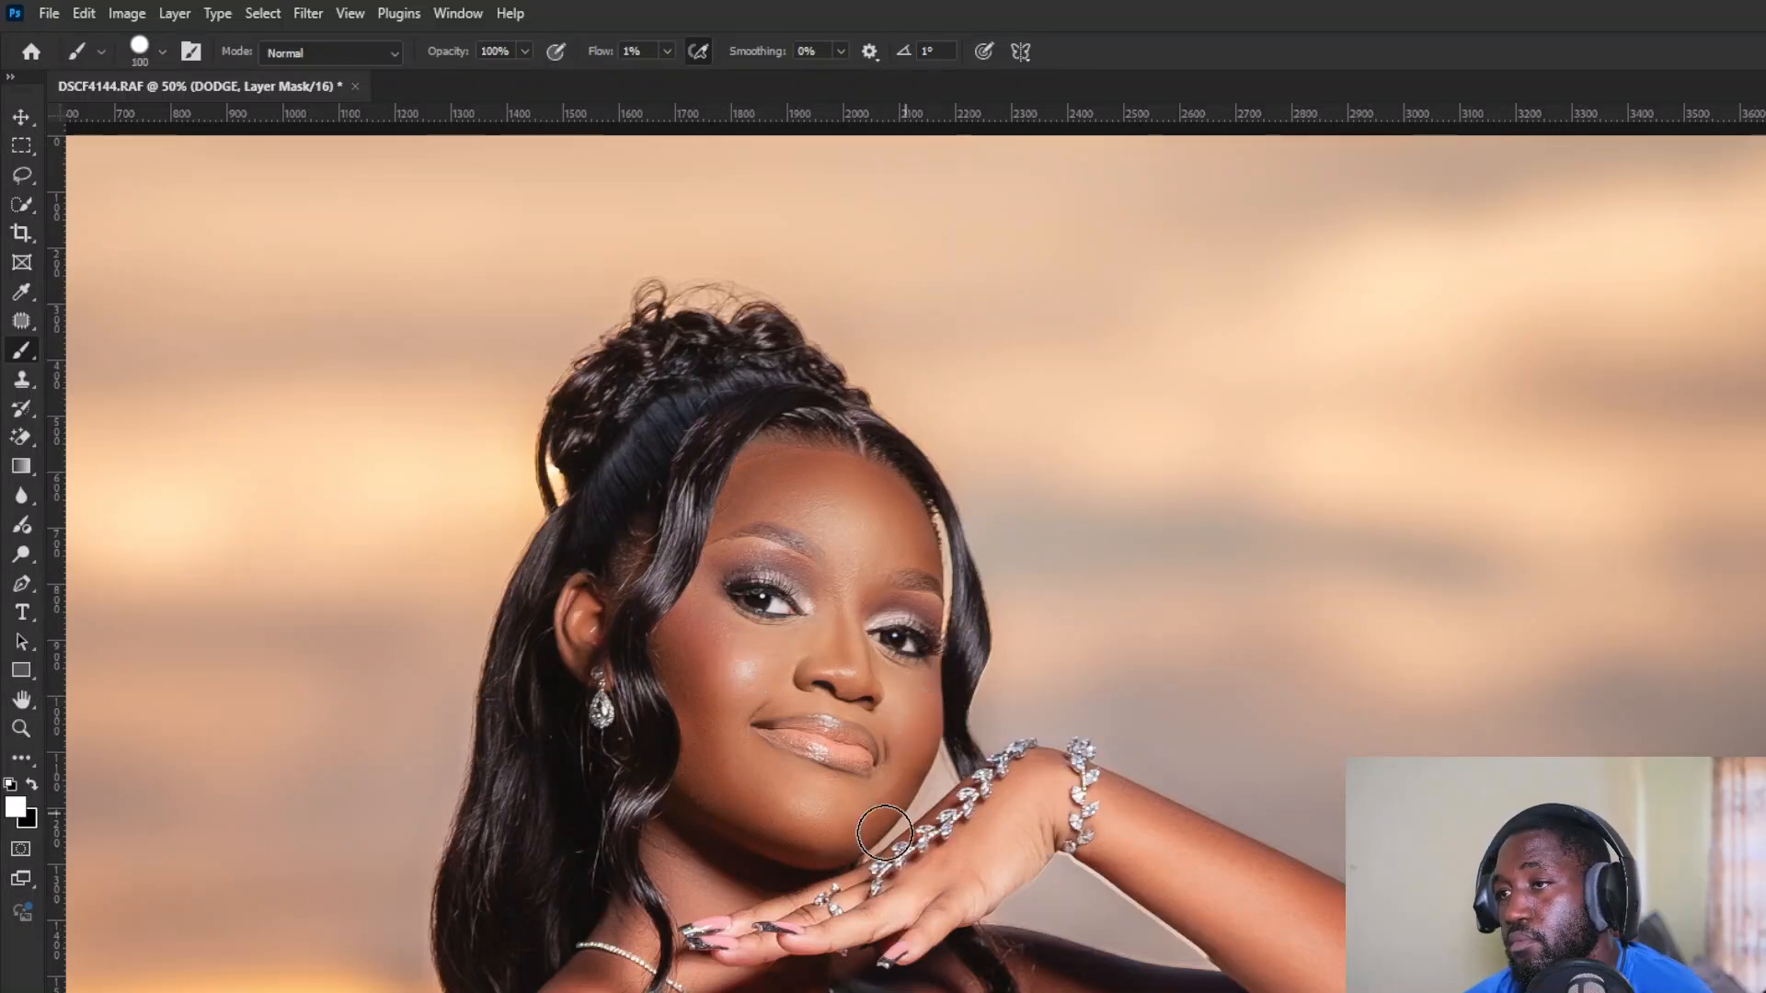
mouse_move(802, 812)
mouse_down()
mouse_move(907, 869)
mouse_move(824, 855)
mouse_move(813, 814)
mouse_move(731, 806)
mouse_move(830, 810)
mouse_move(732, 767)
mouse_move(781, 796)
mouse_up()
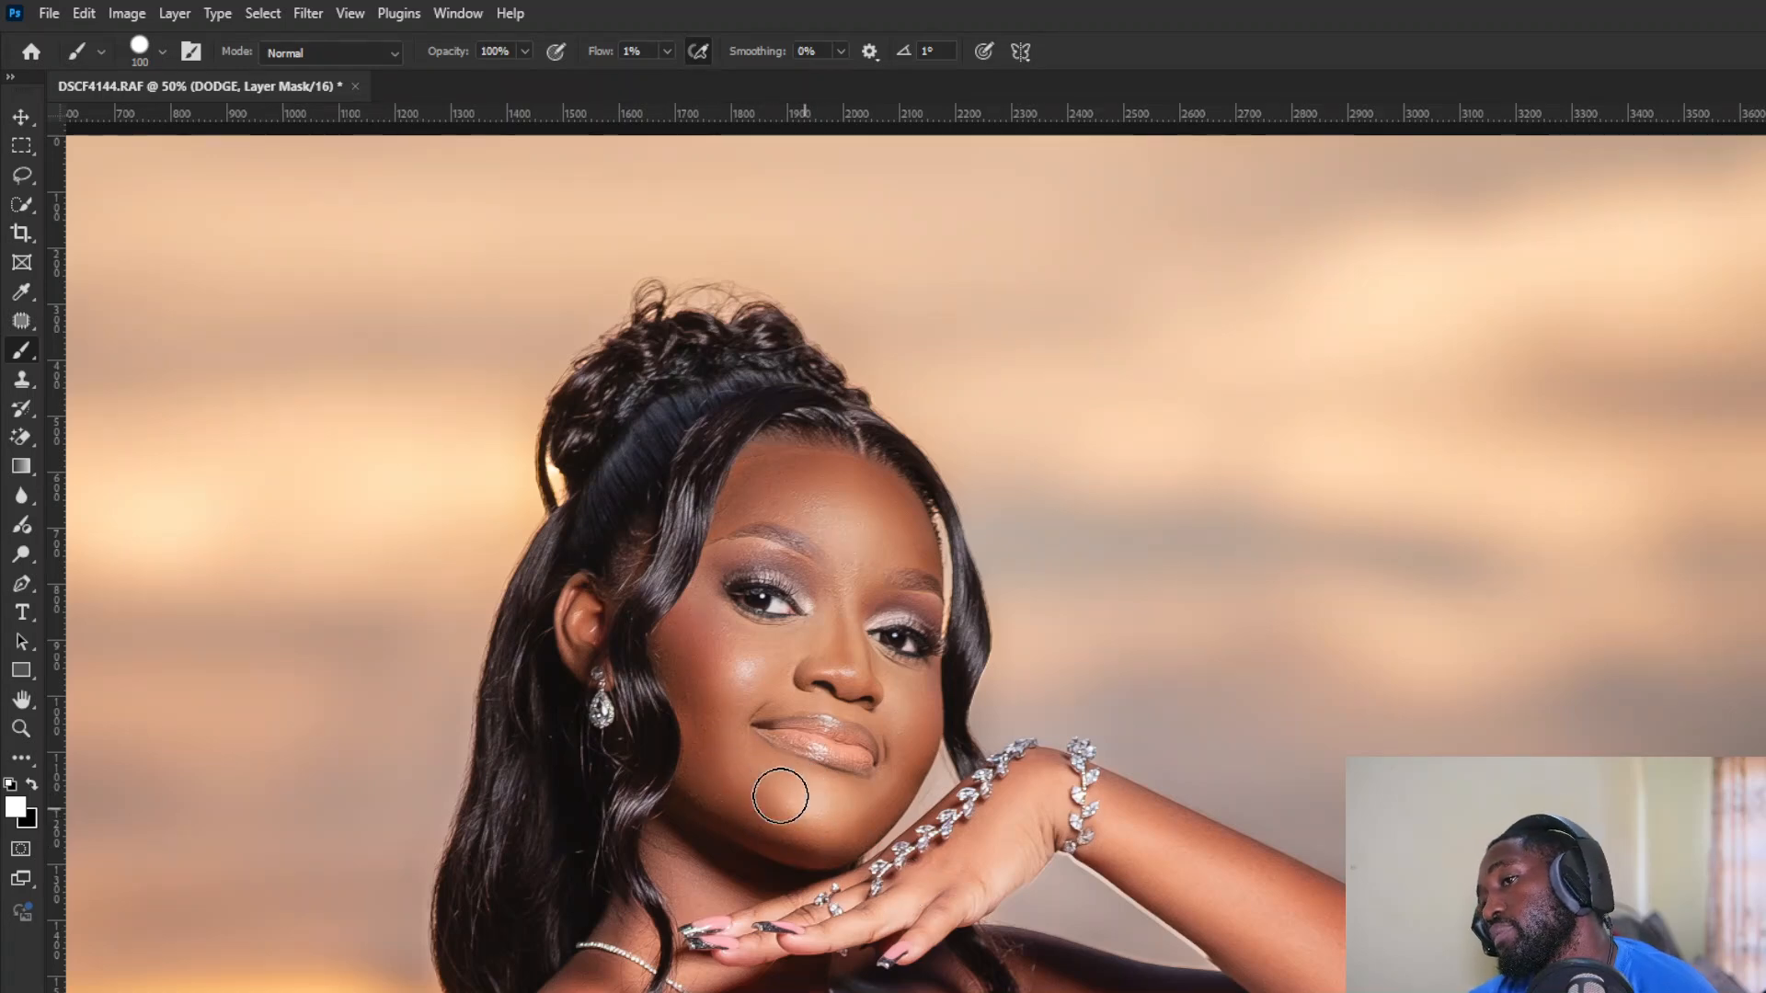
drag(736, 674, 732, 655)
drag(926, 687, 919, 713)
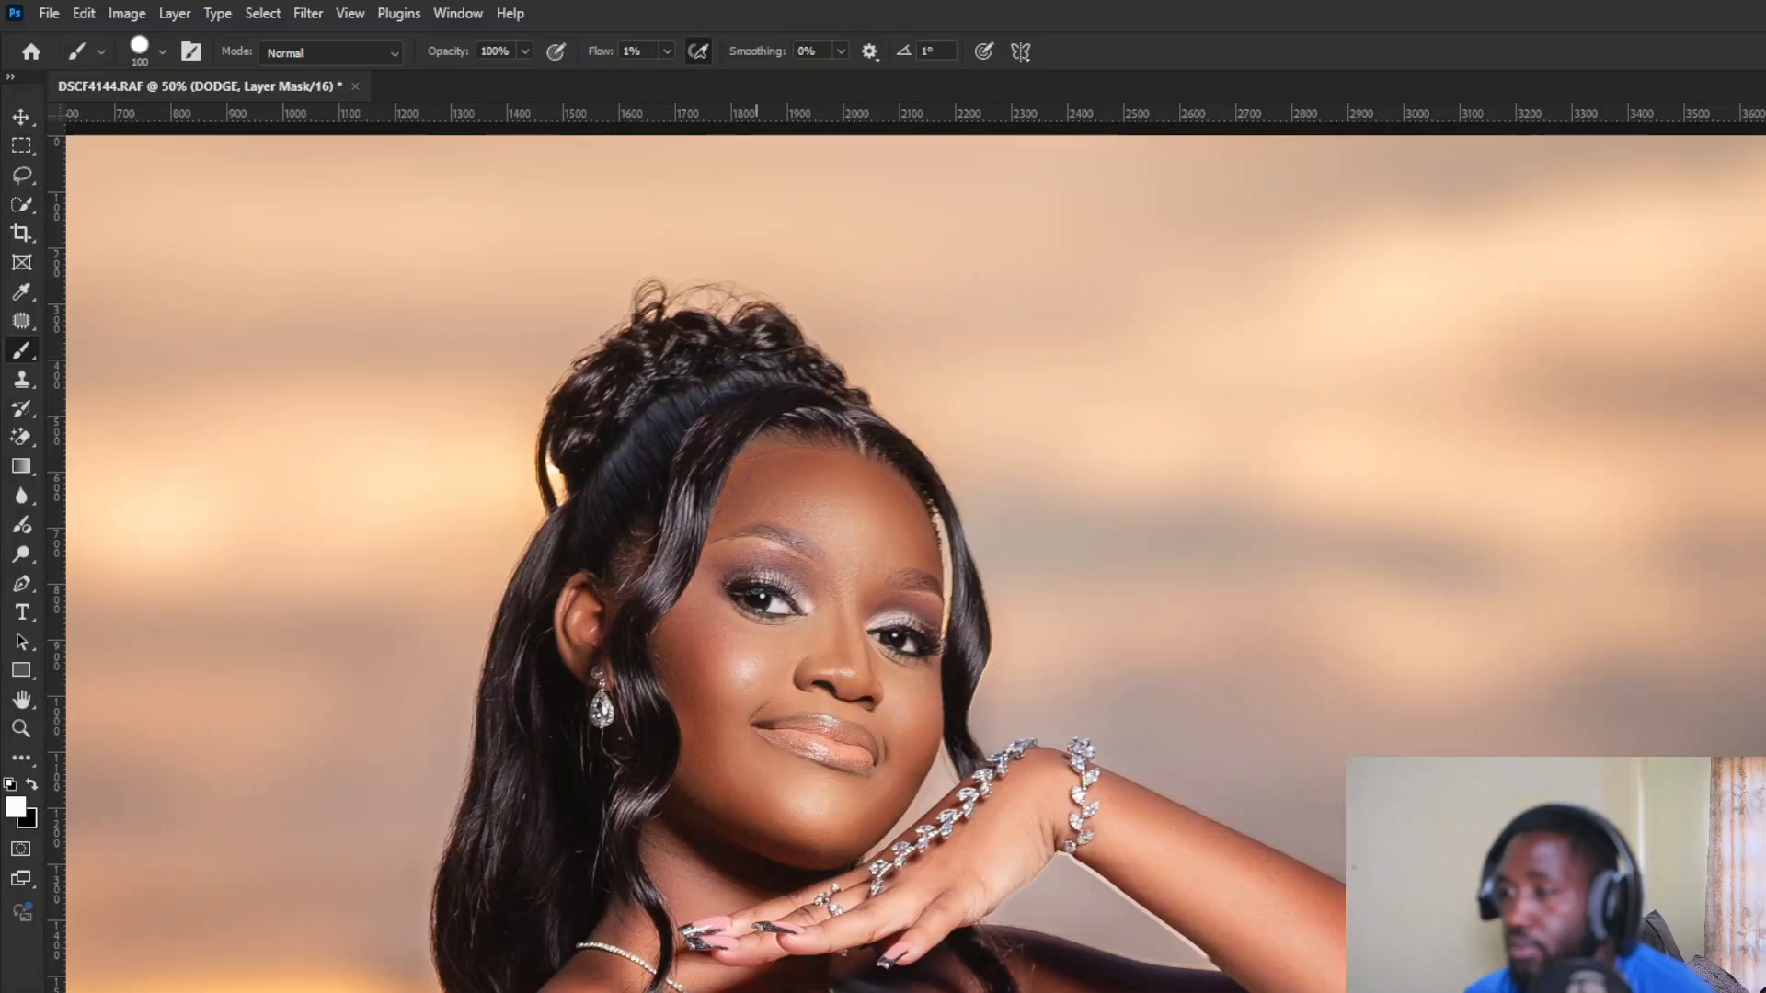
Step: Switch between the BURN and DODGE masks for the torso and bent arm, leaving the BURN mask active
scroll(796, 914, down, 10)
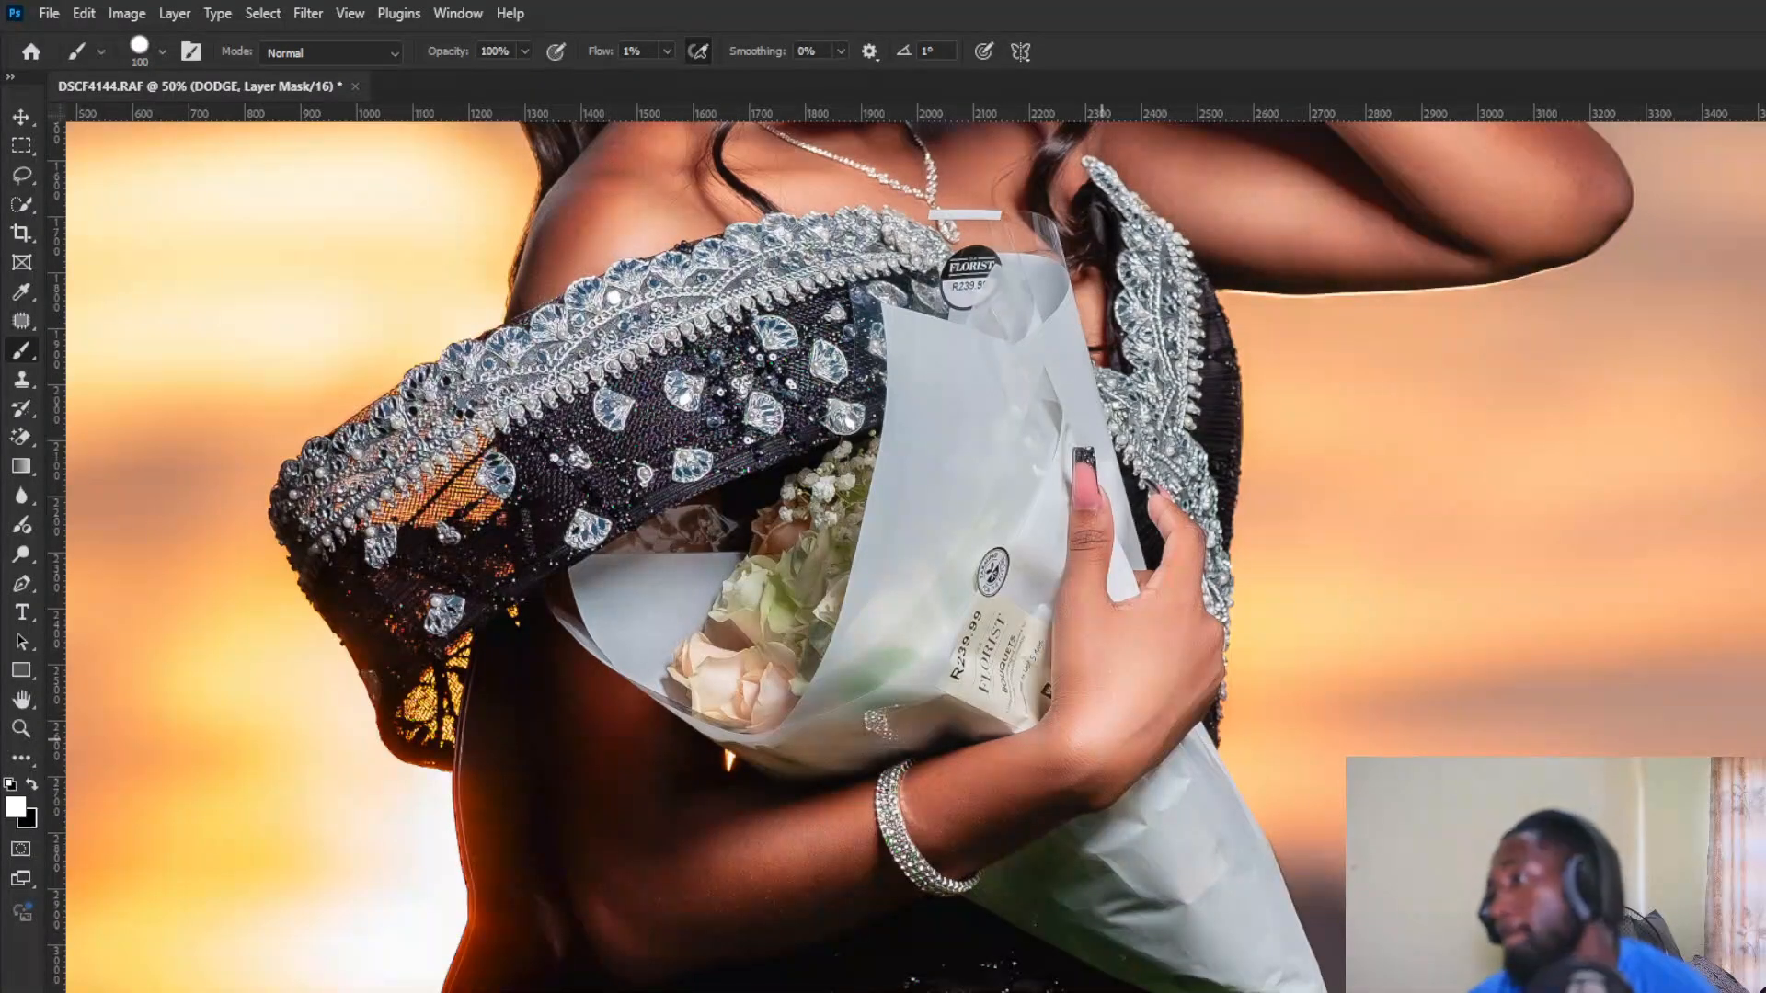
key(alt+bracketleft)
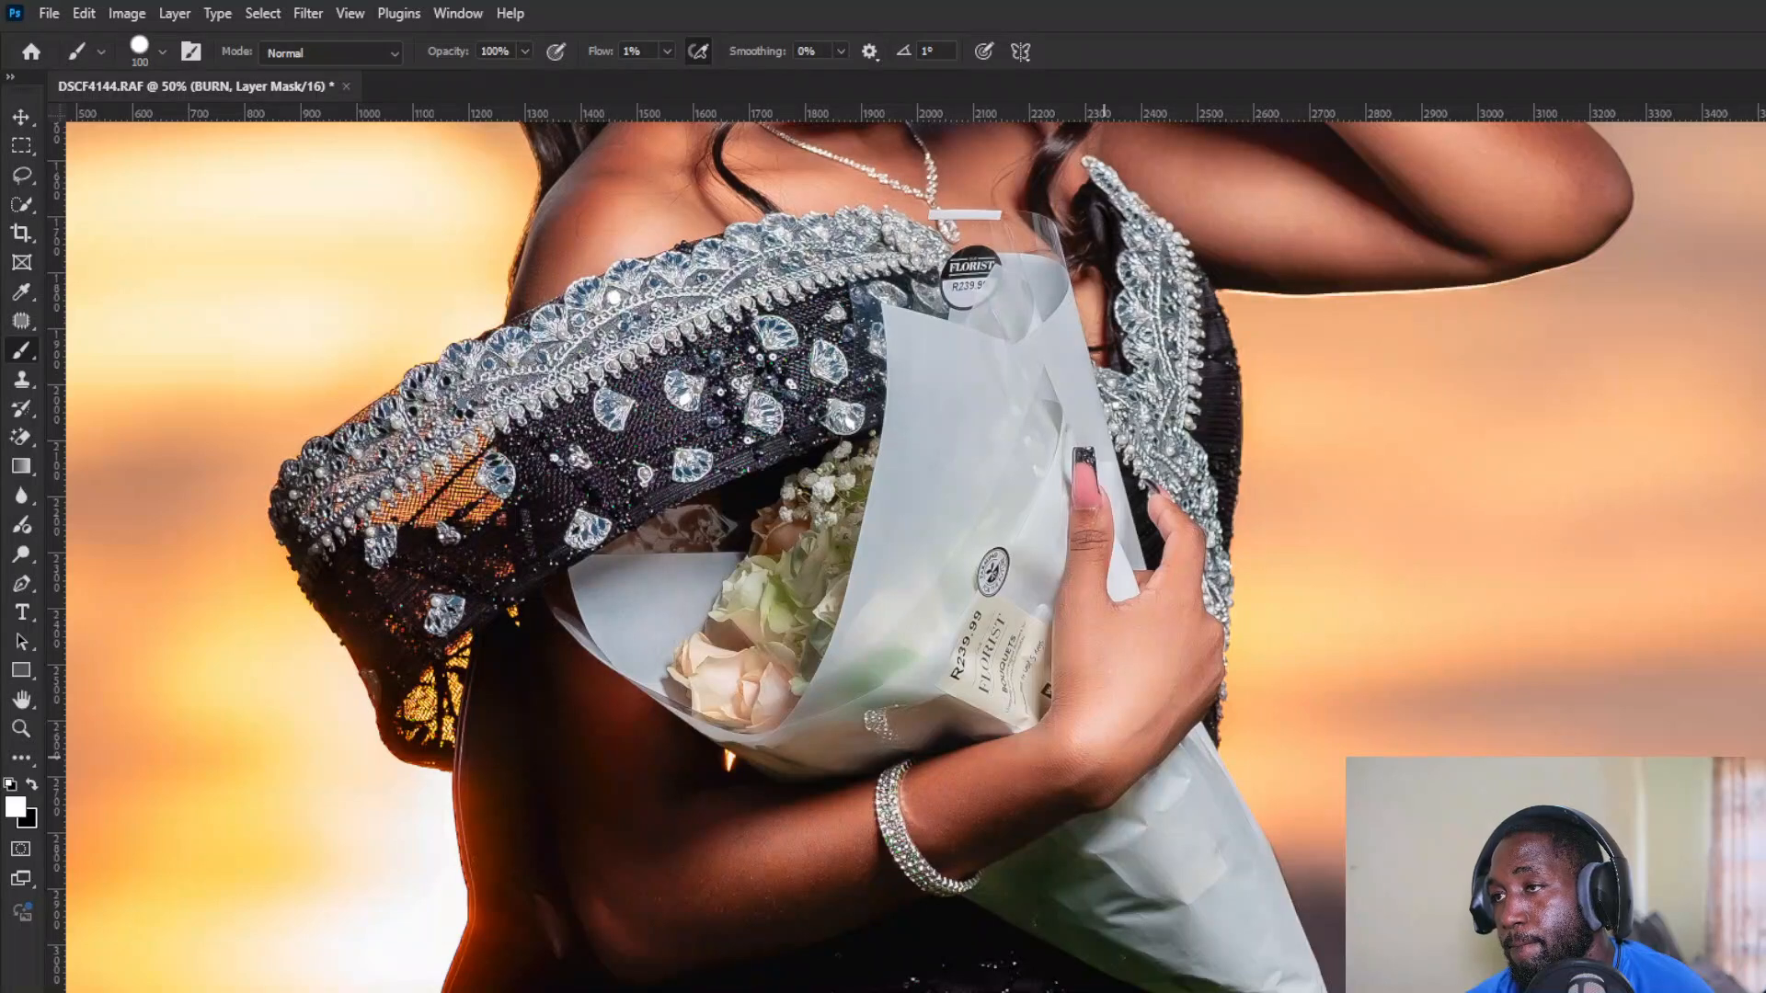
key(alt+bracketright)
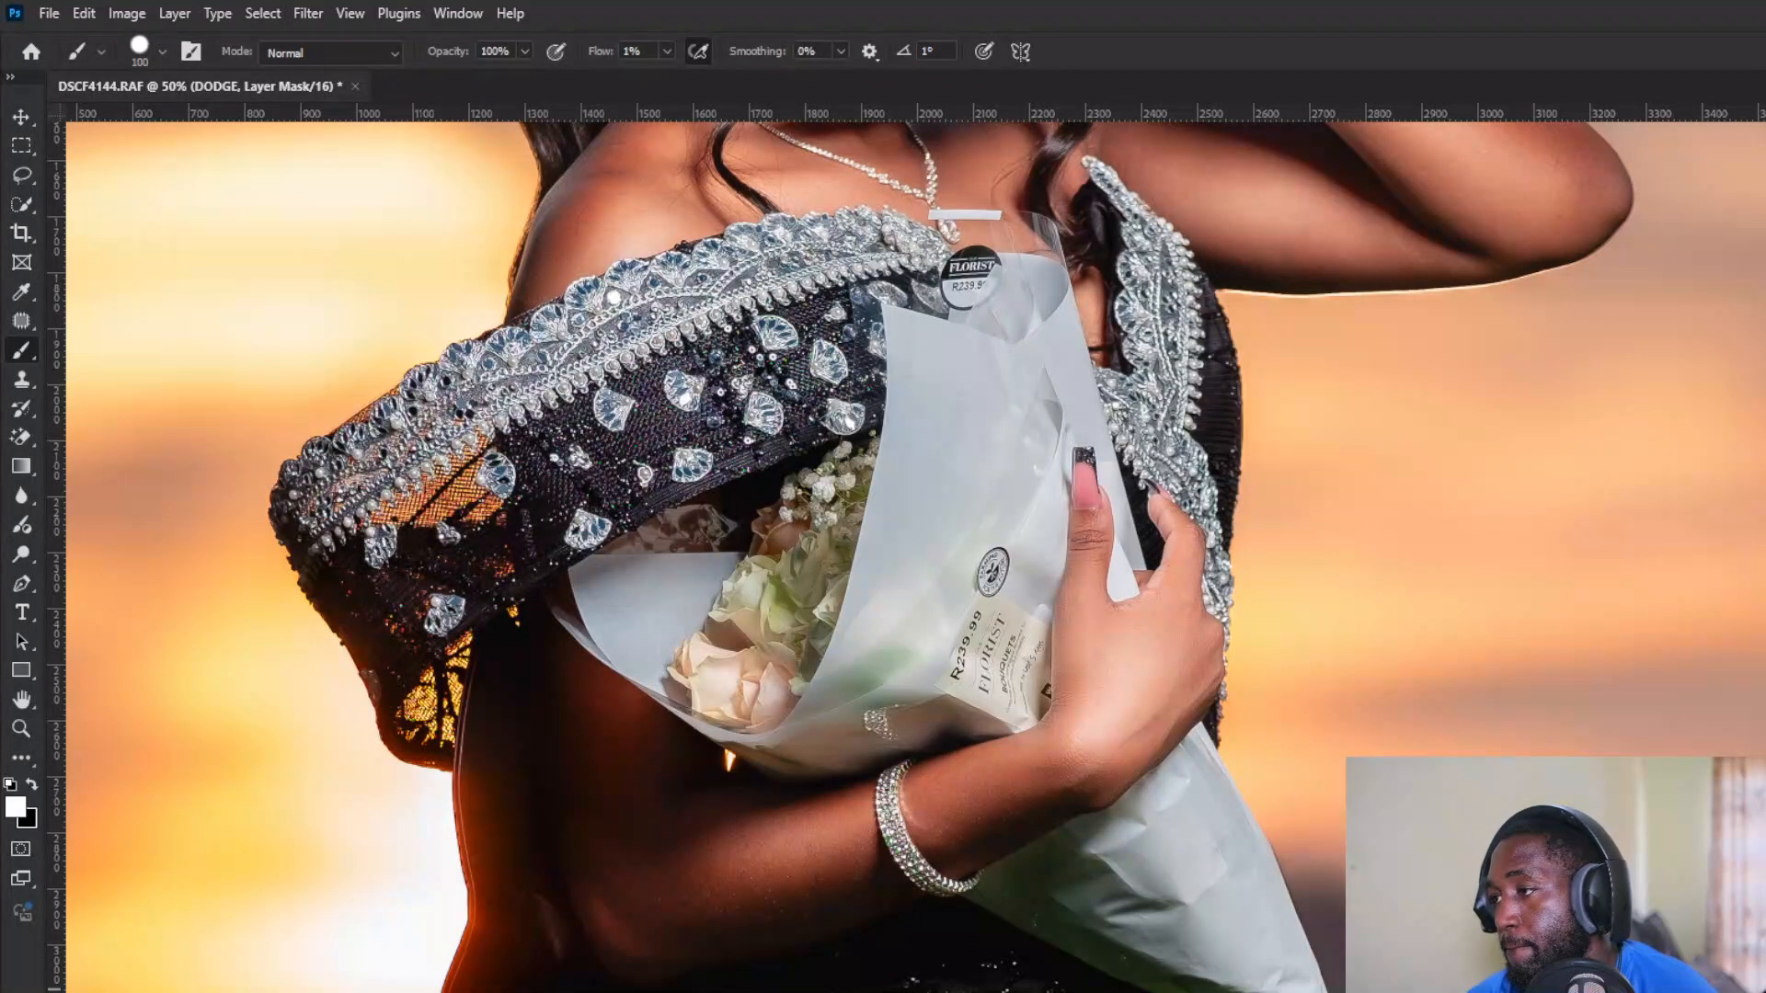
key(alt+bracketleft)
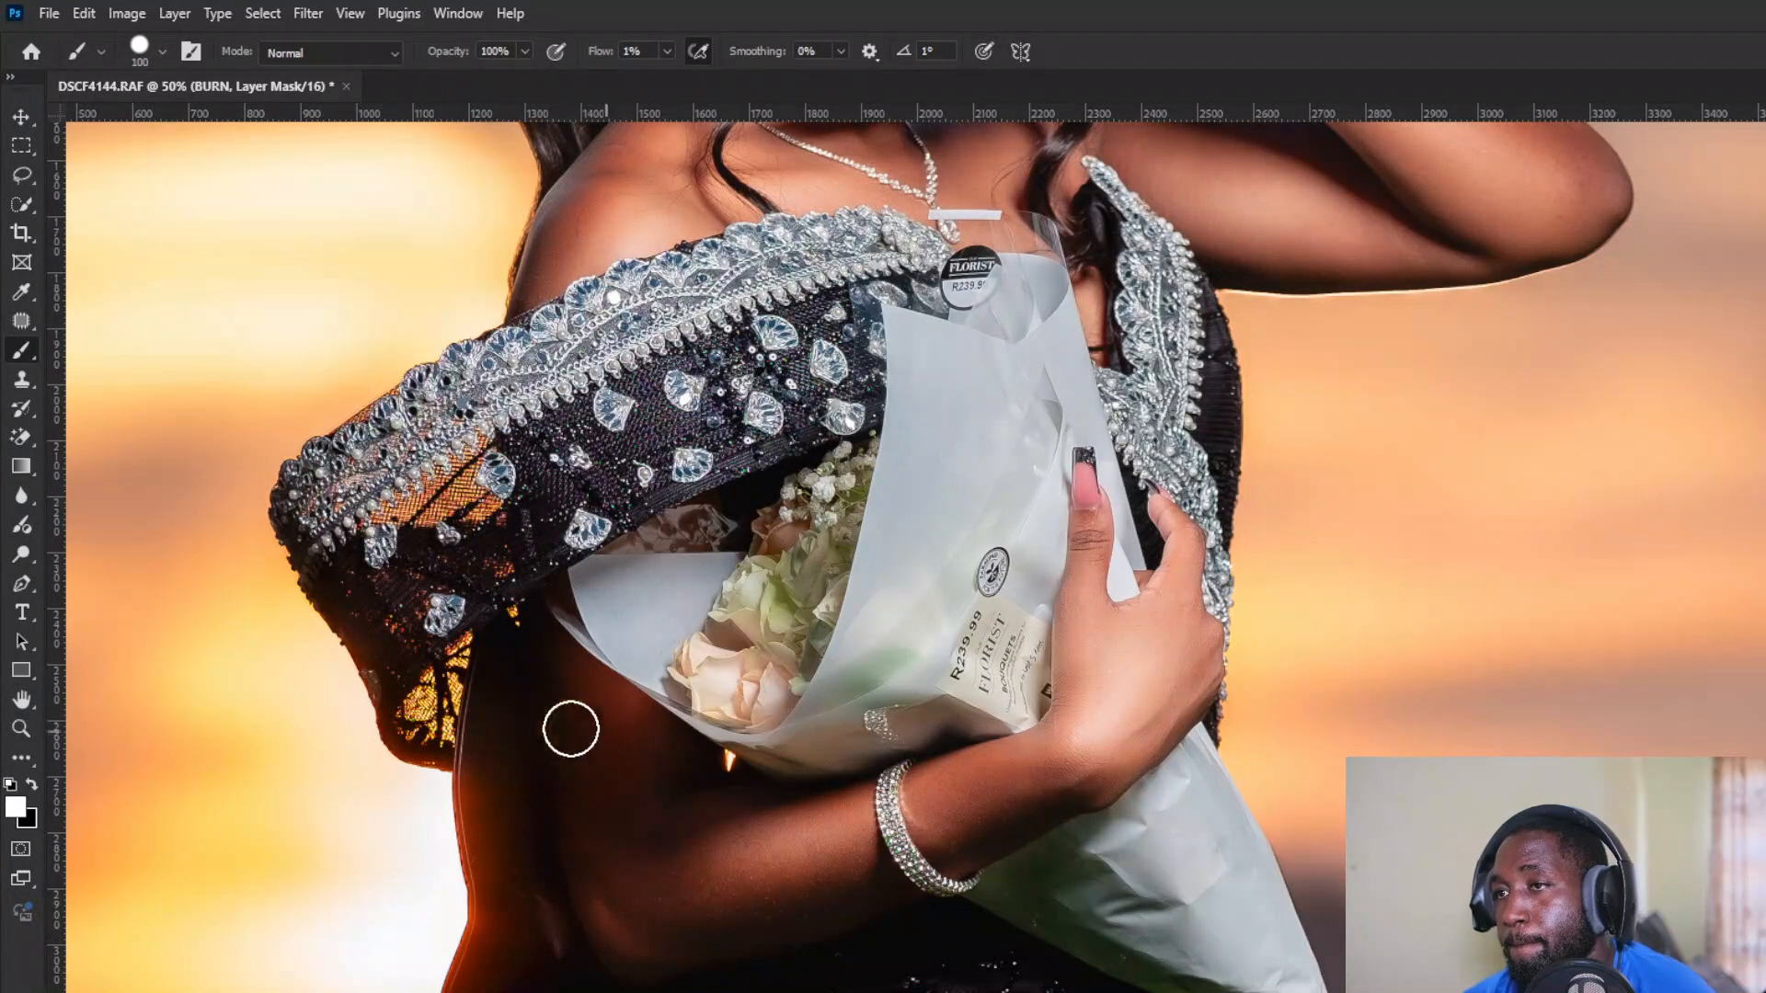
Step: Examine the dodge-and-burn shading across the full figure and on the face and raised arm
key(ctrl+minus)
key(ctrl+minus)
key(ctrl+minus)
key(ctrl+minus)
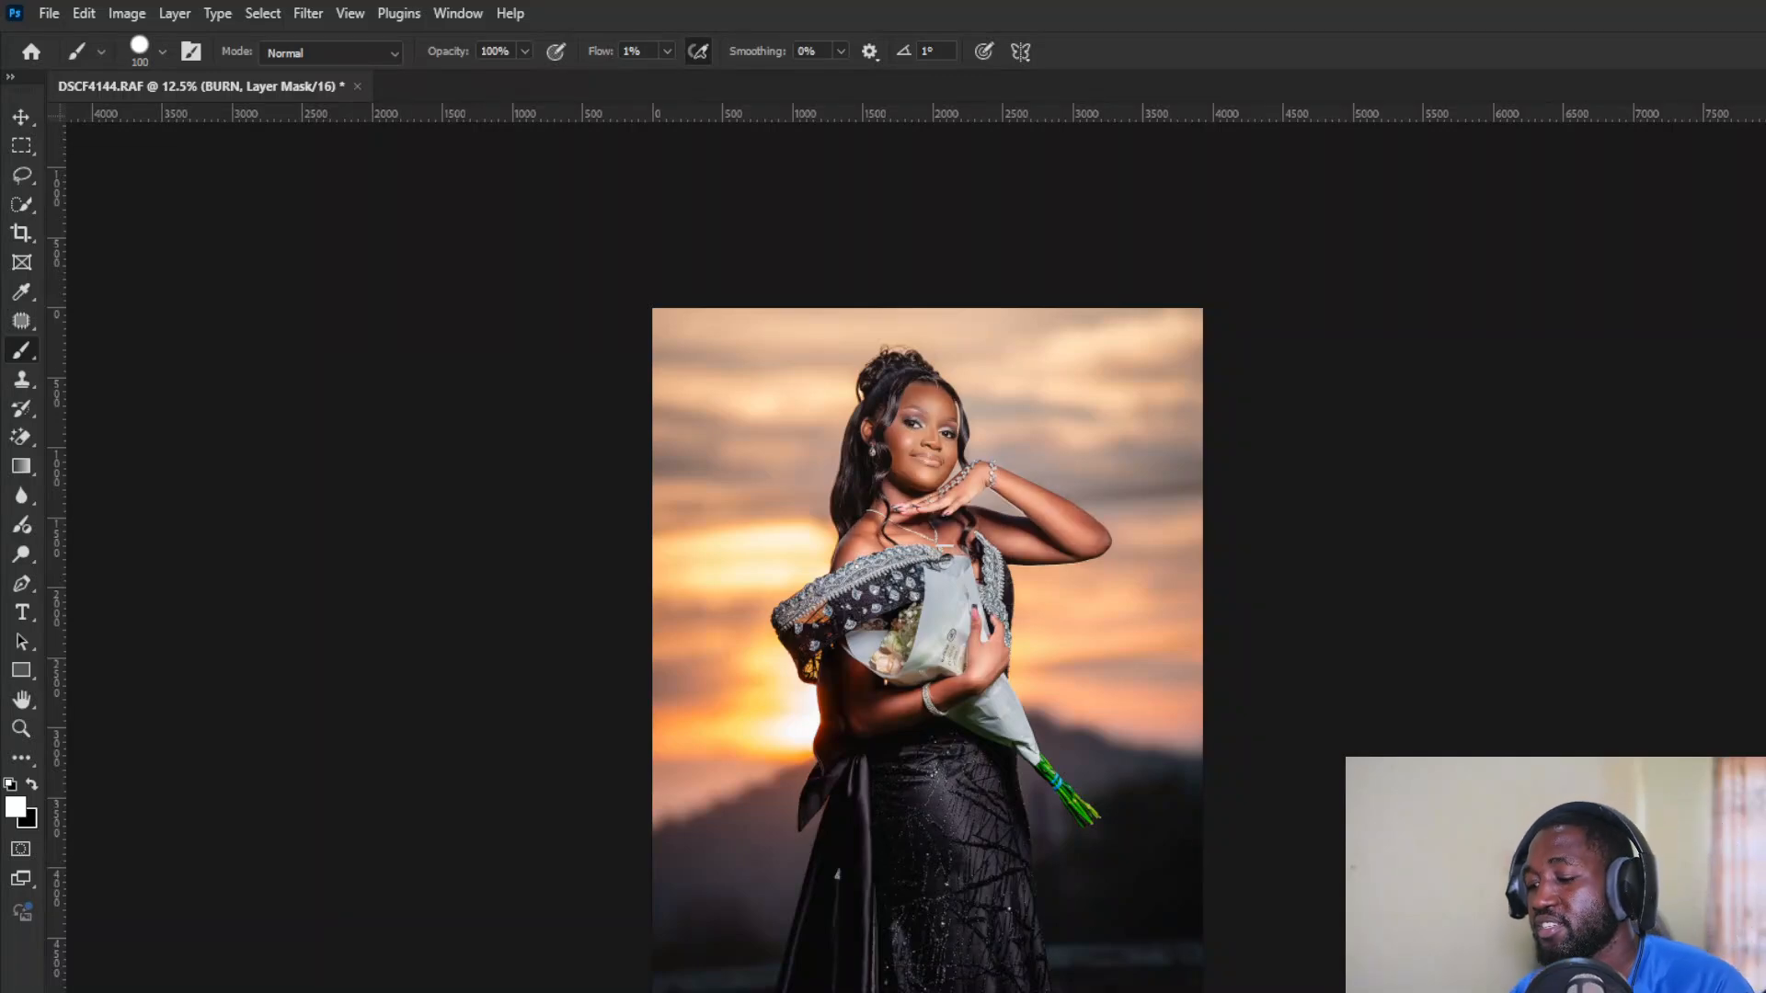
key(ctrl+plus)
key(ctrl+plus)
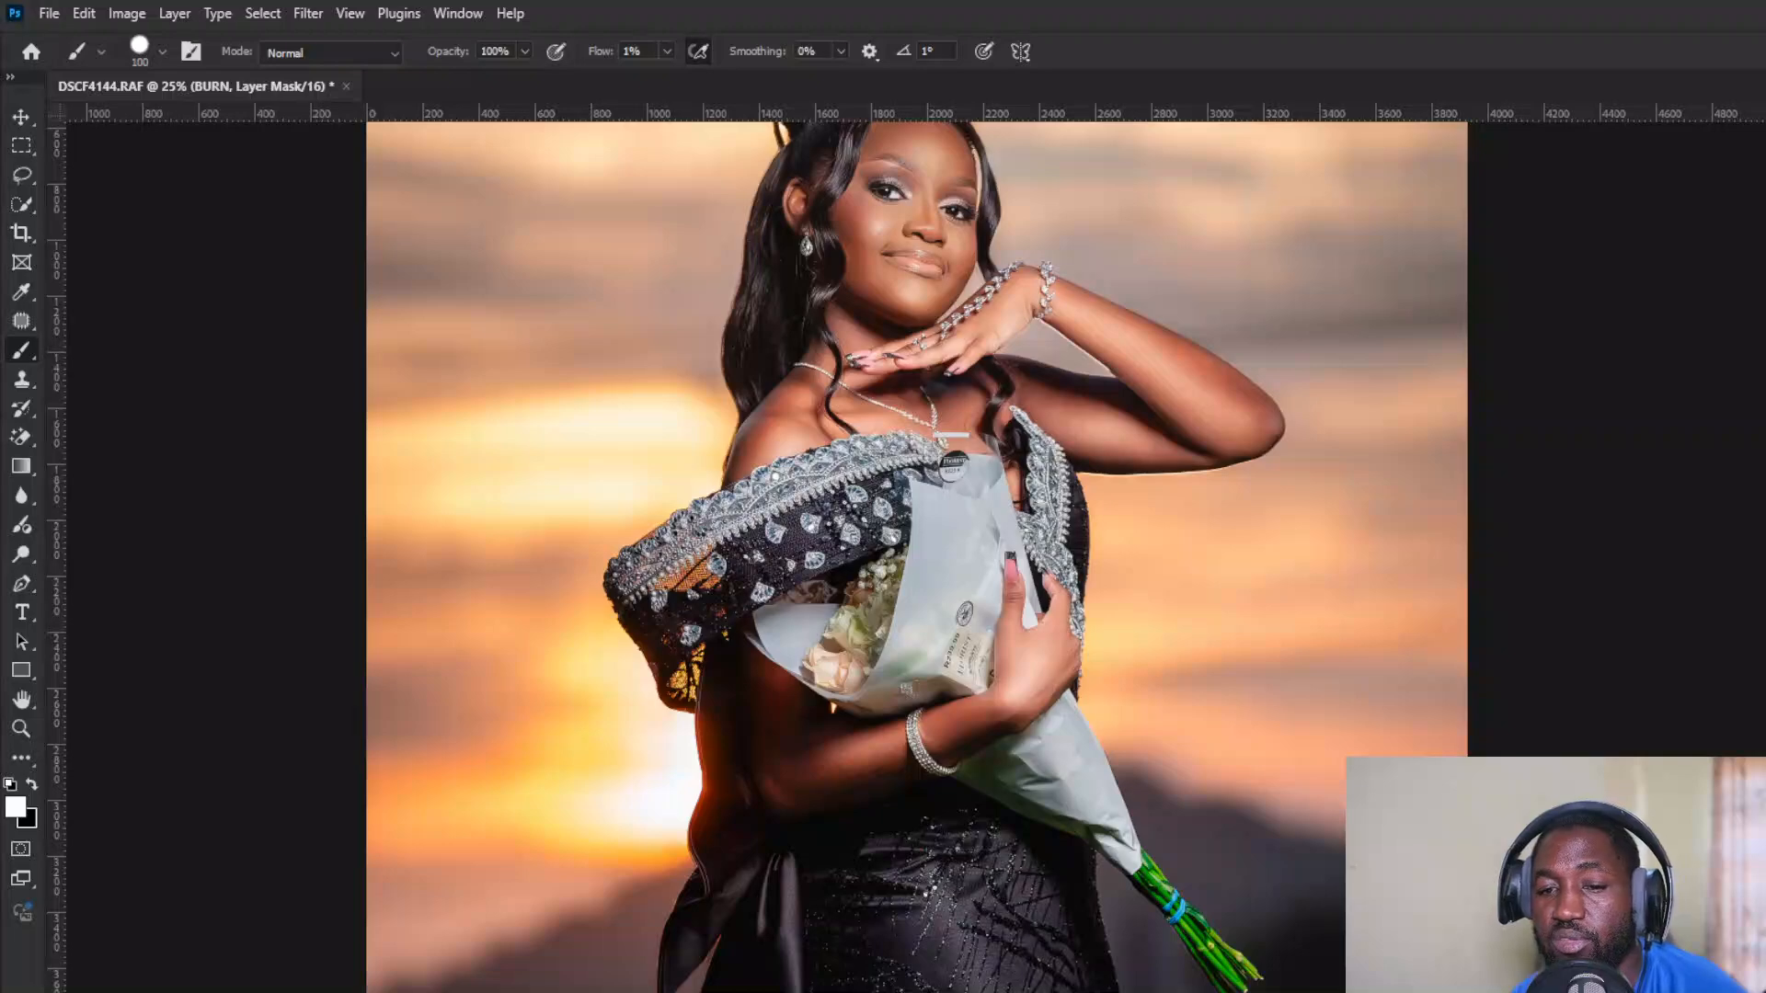
key(ctrl+plus)
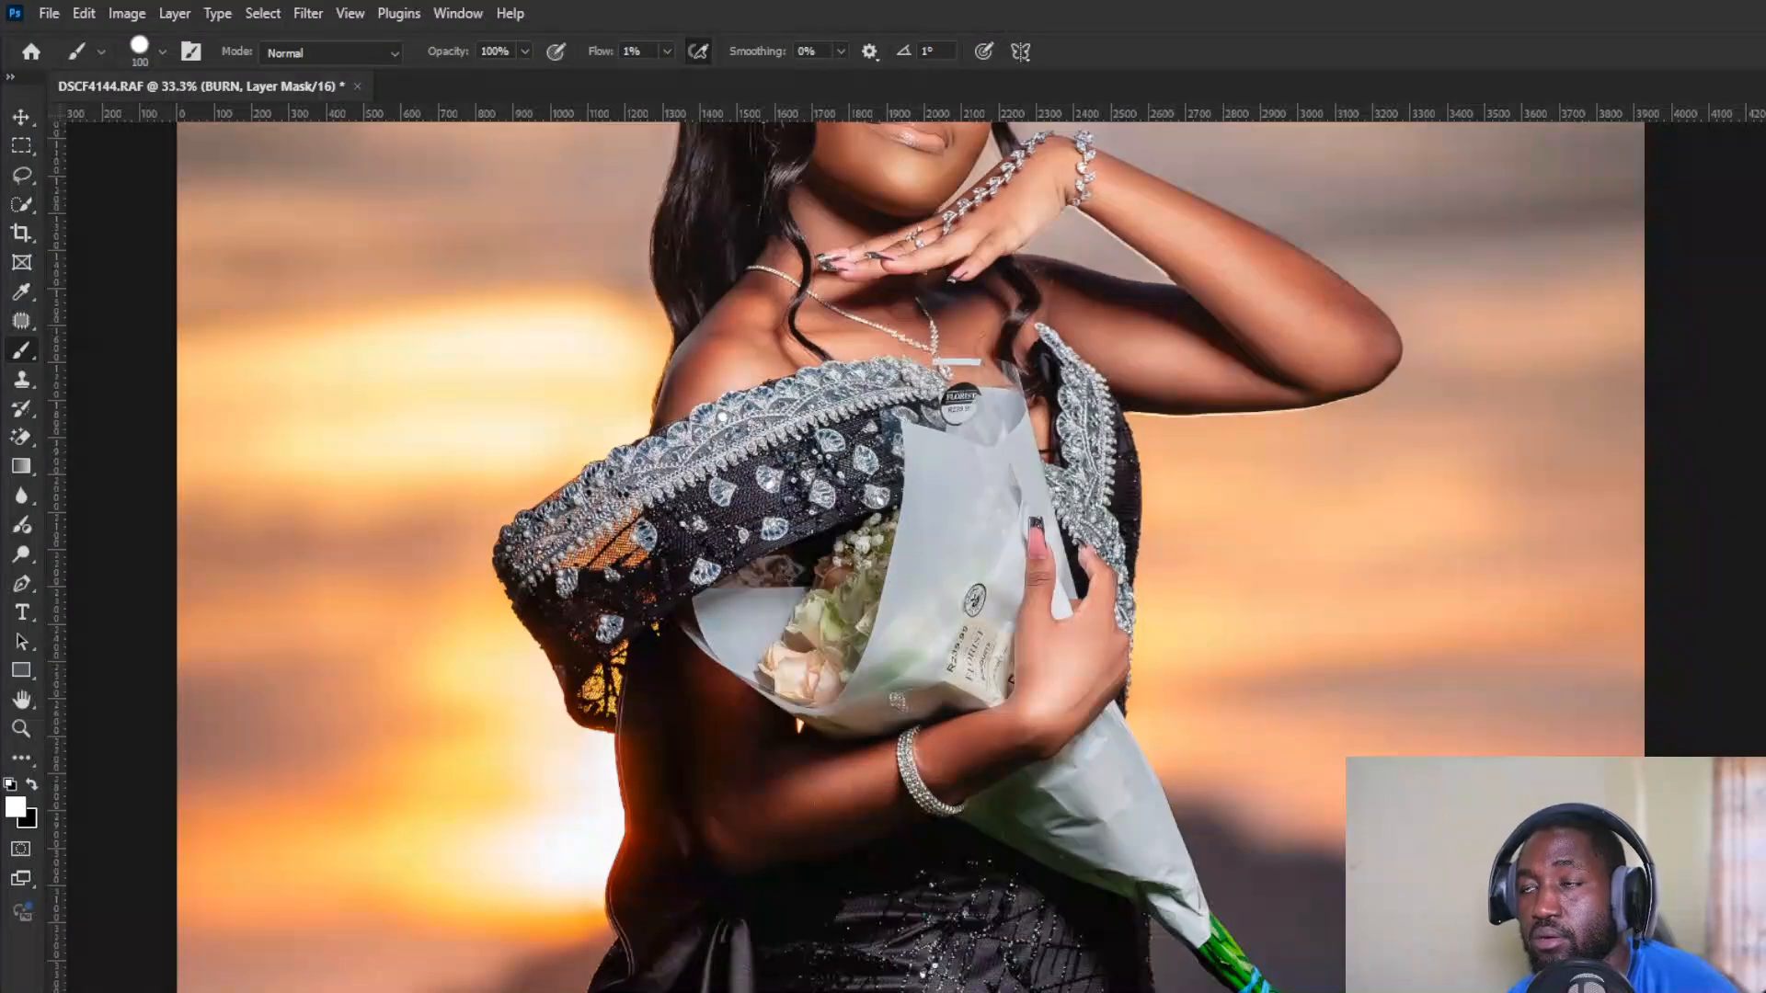
drag(798, 256, 802, 594)
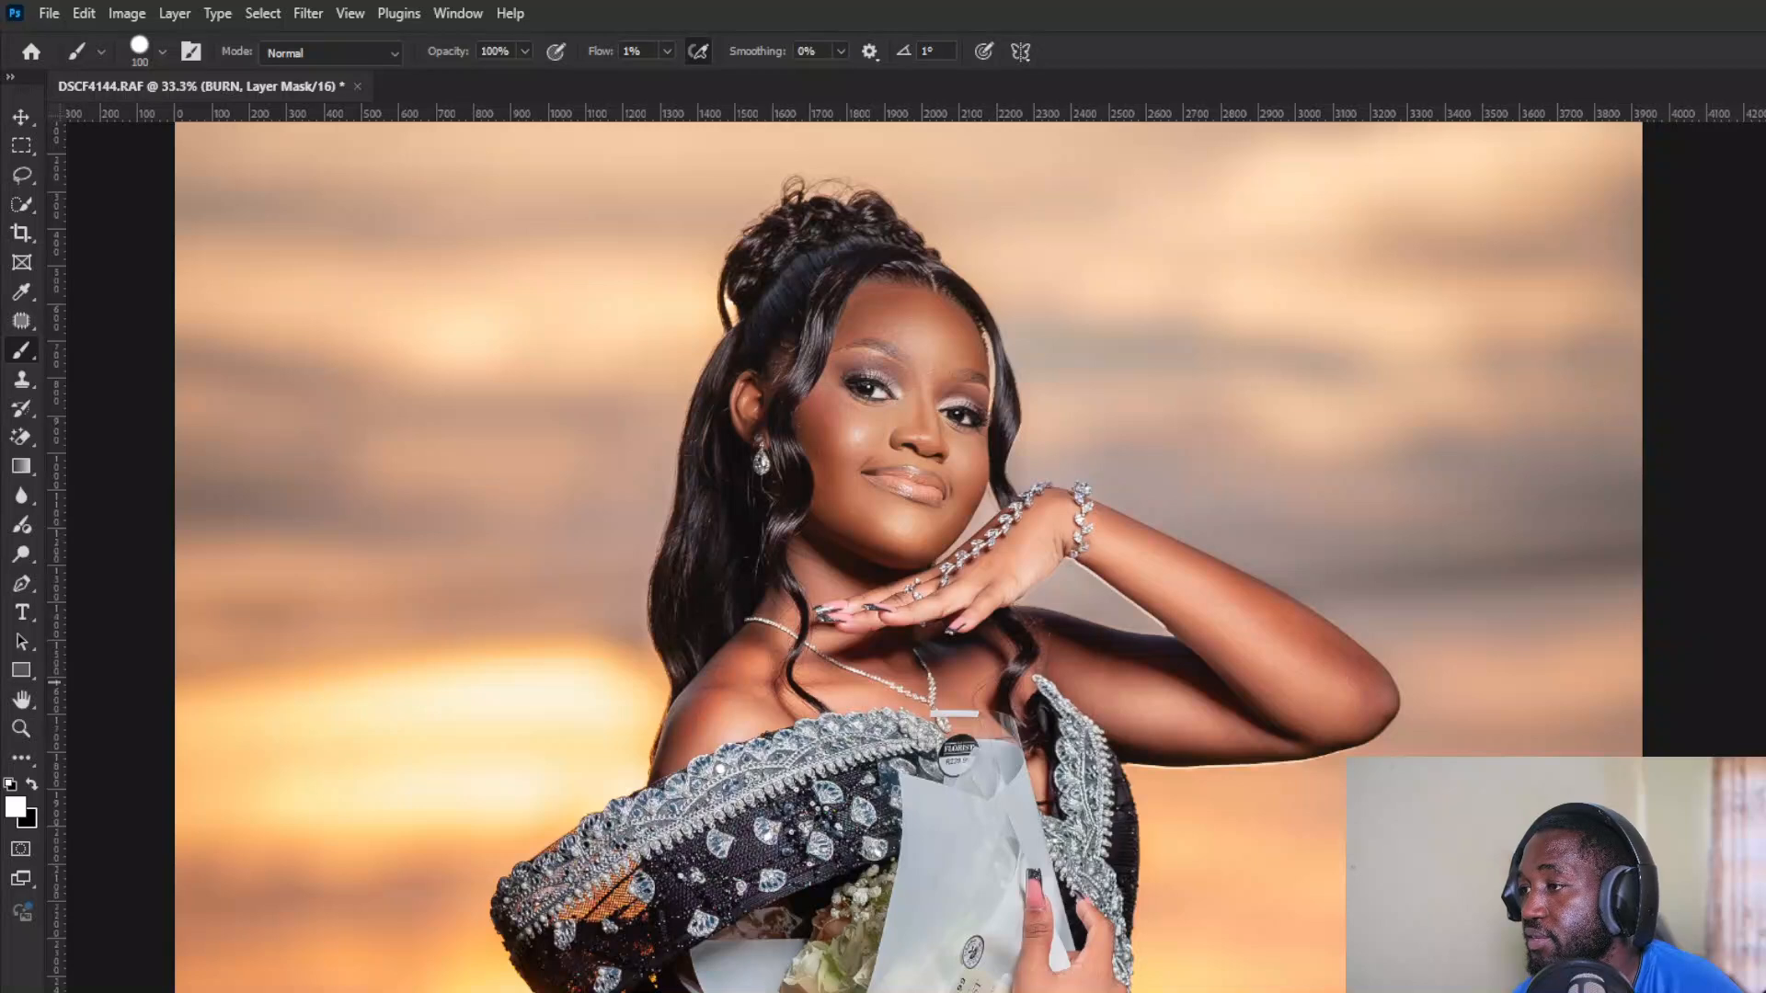
Step: Compare the portrait with and without the DODGE AND BURN group
click(1761, 644)
click(1752, 644)
click(1752, 644)
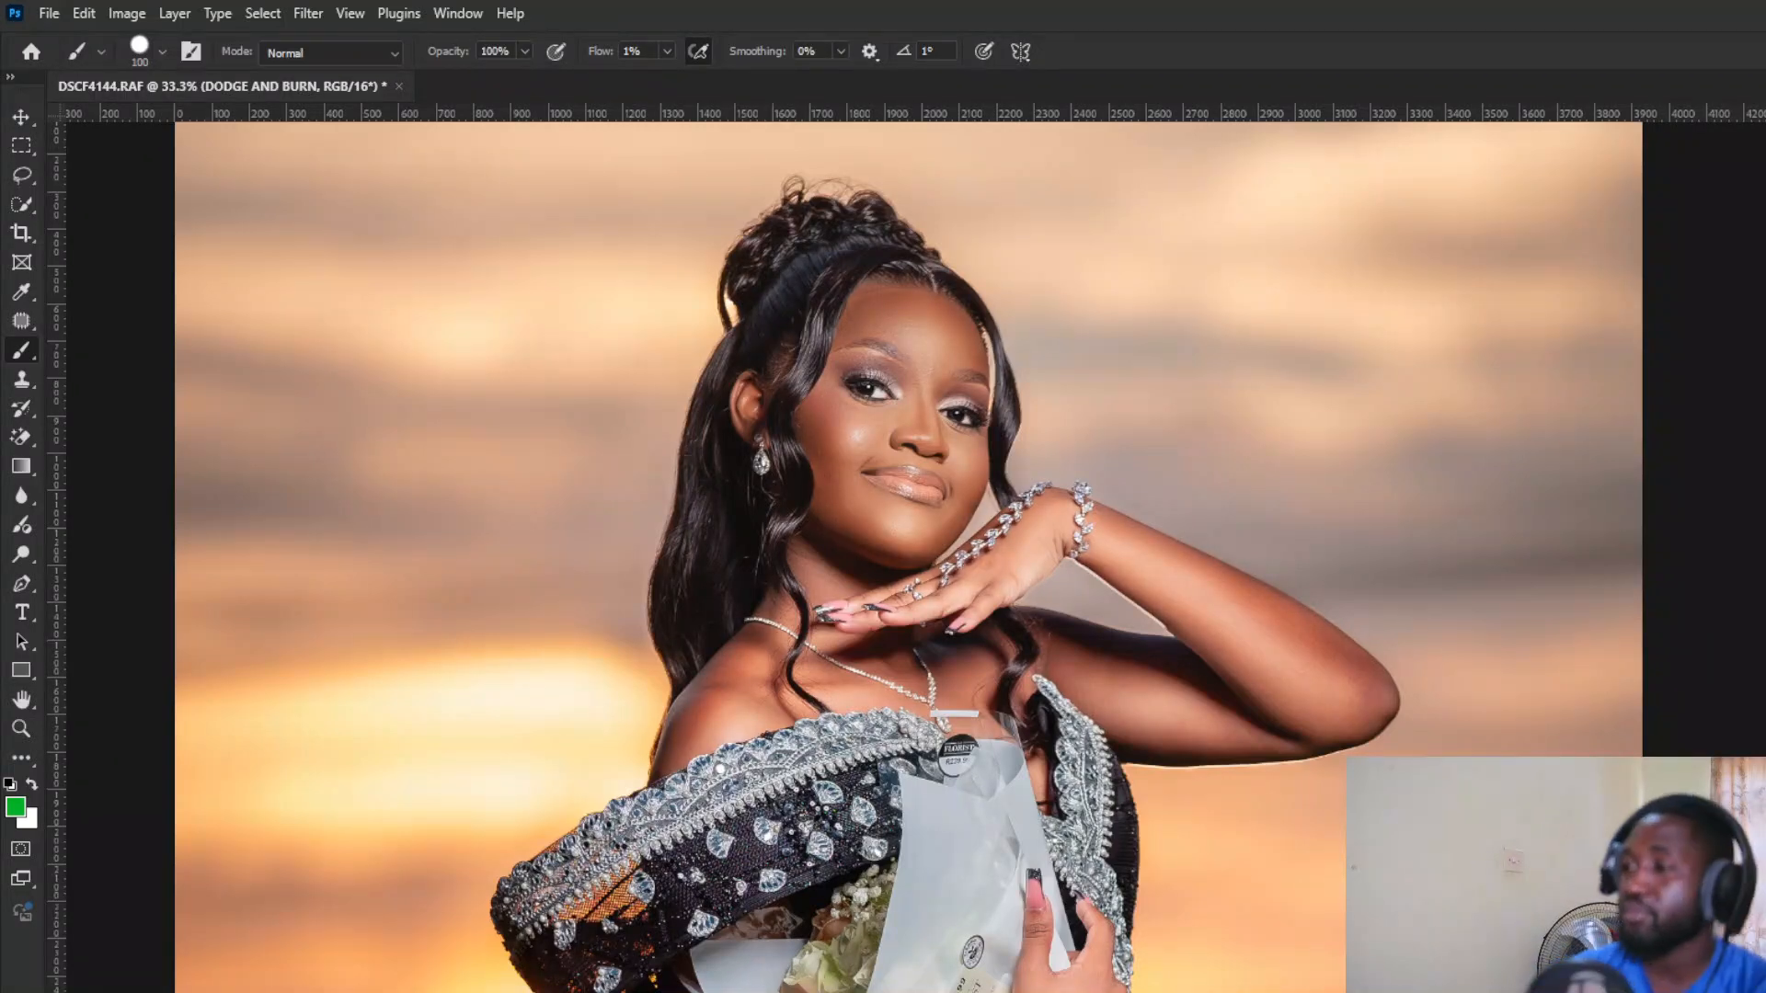
click(1752, 644)
click(1752, 644)
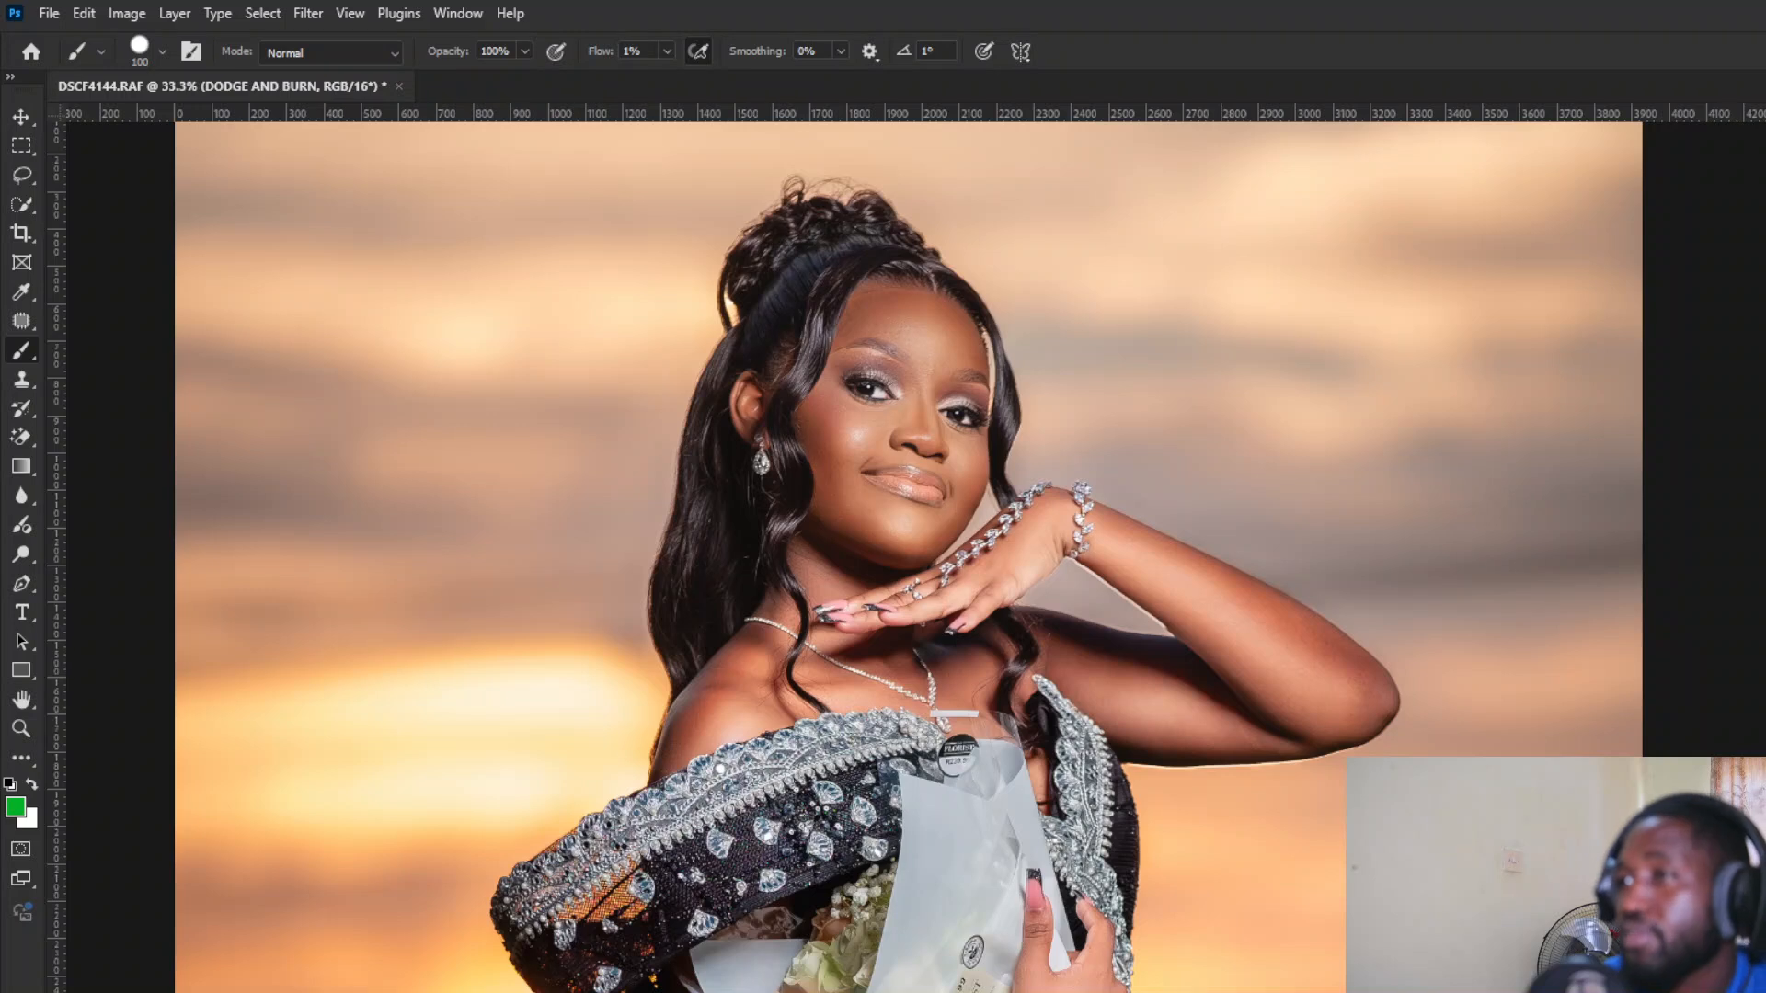
click(1752, 643)
click(1752, 644)
click(1752, 644)
click(1753, 644)
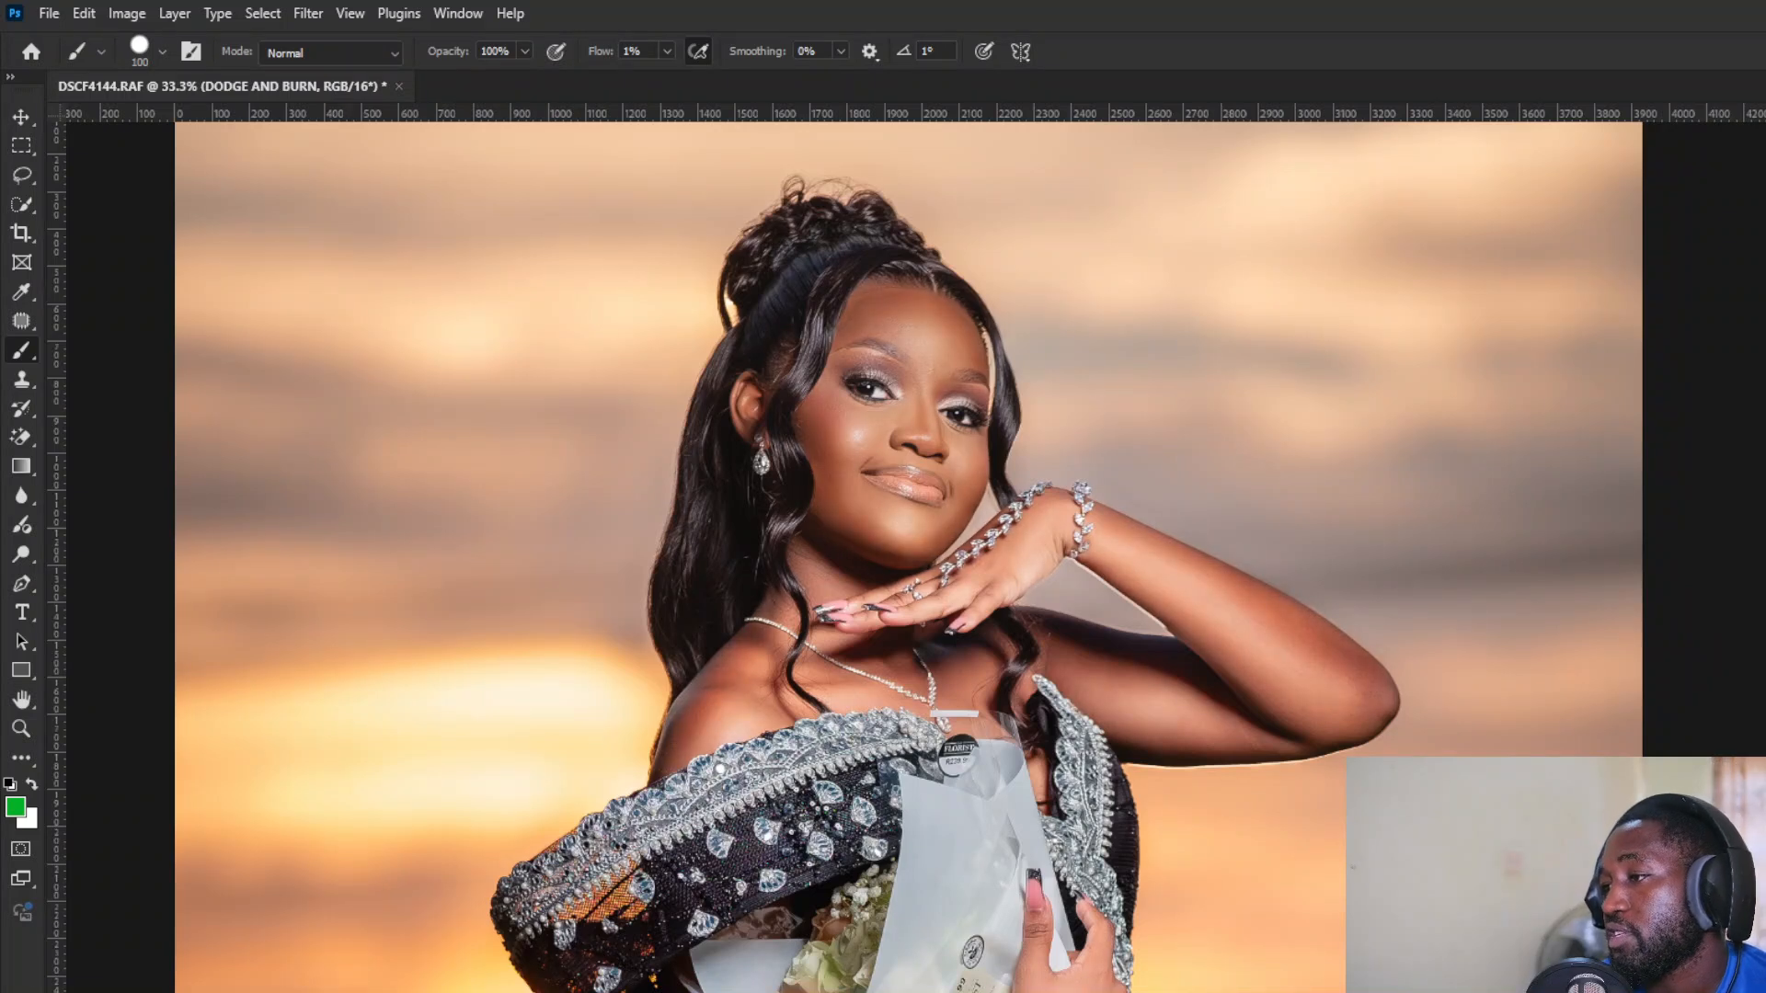
Step: Add a Hue/Saturation adjustment, sample the forehead skin to target Reds, and slightly lower their saturation
click(1752, 828)
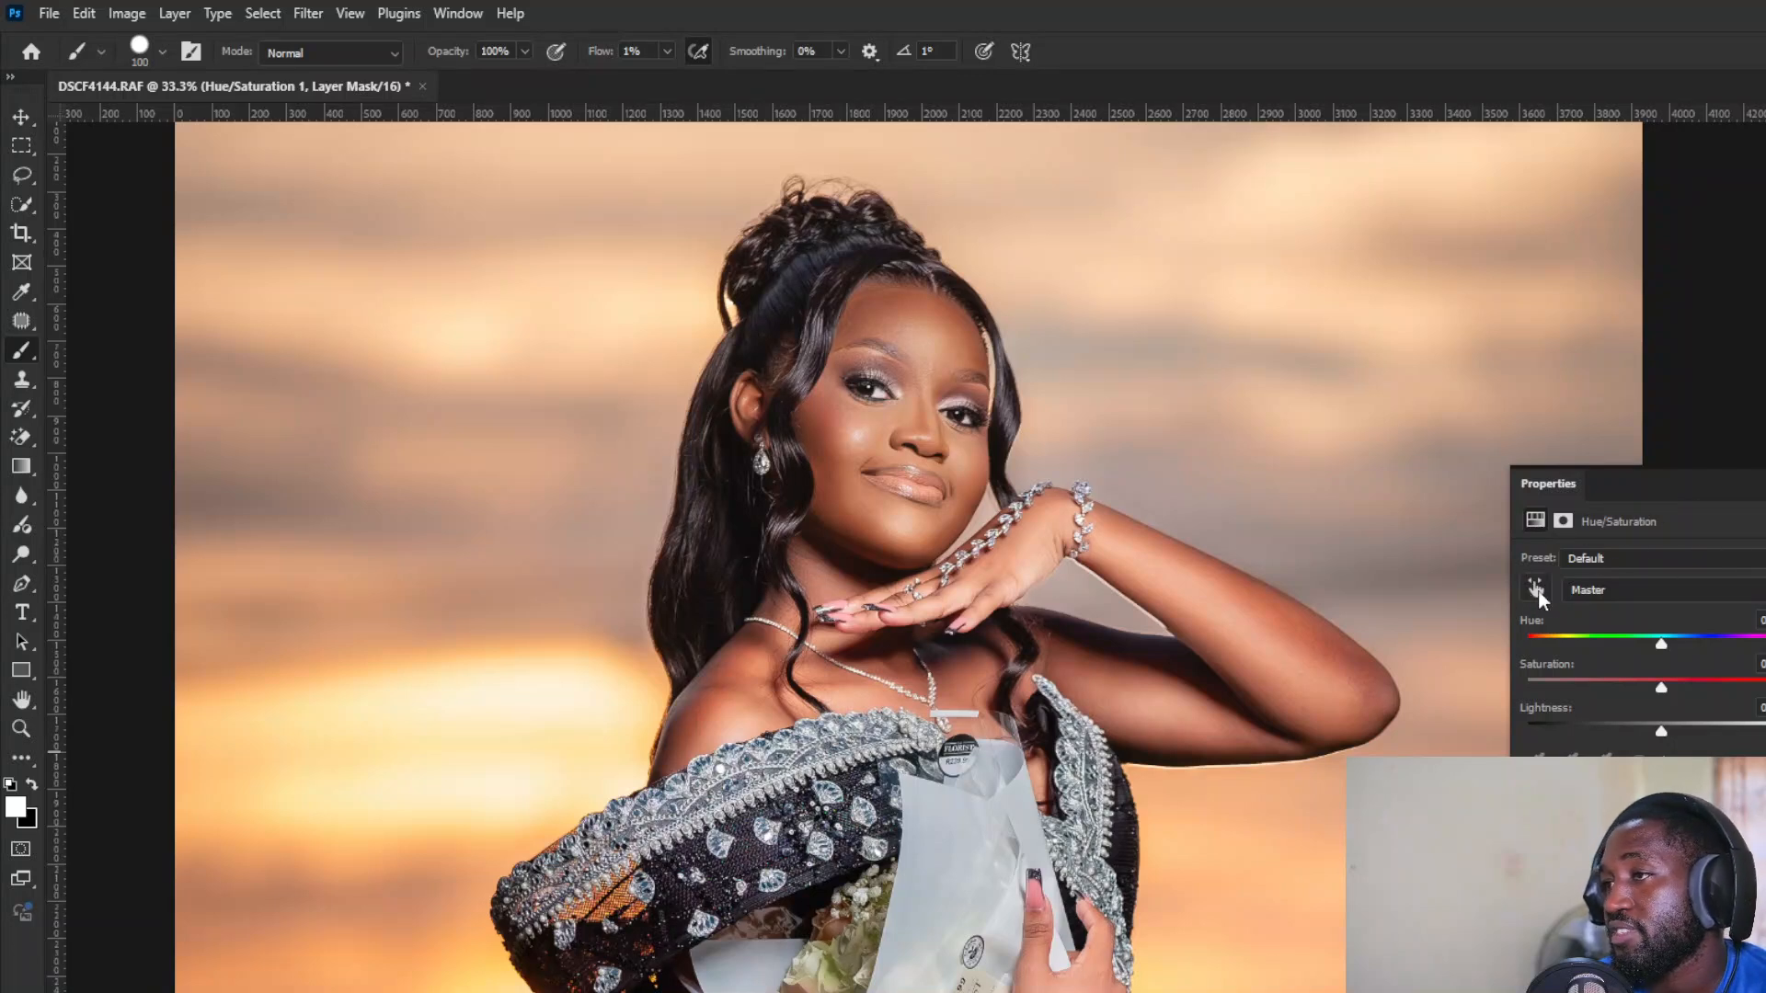
click(1535, 589)
click(881, 303)
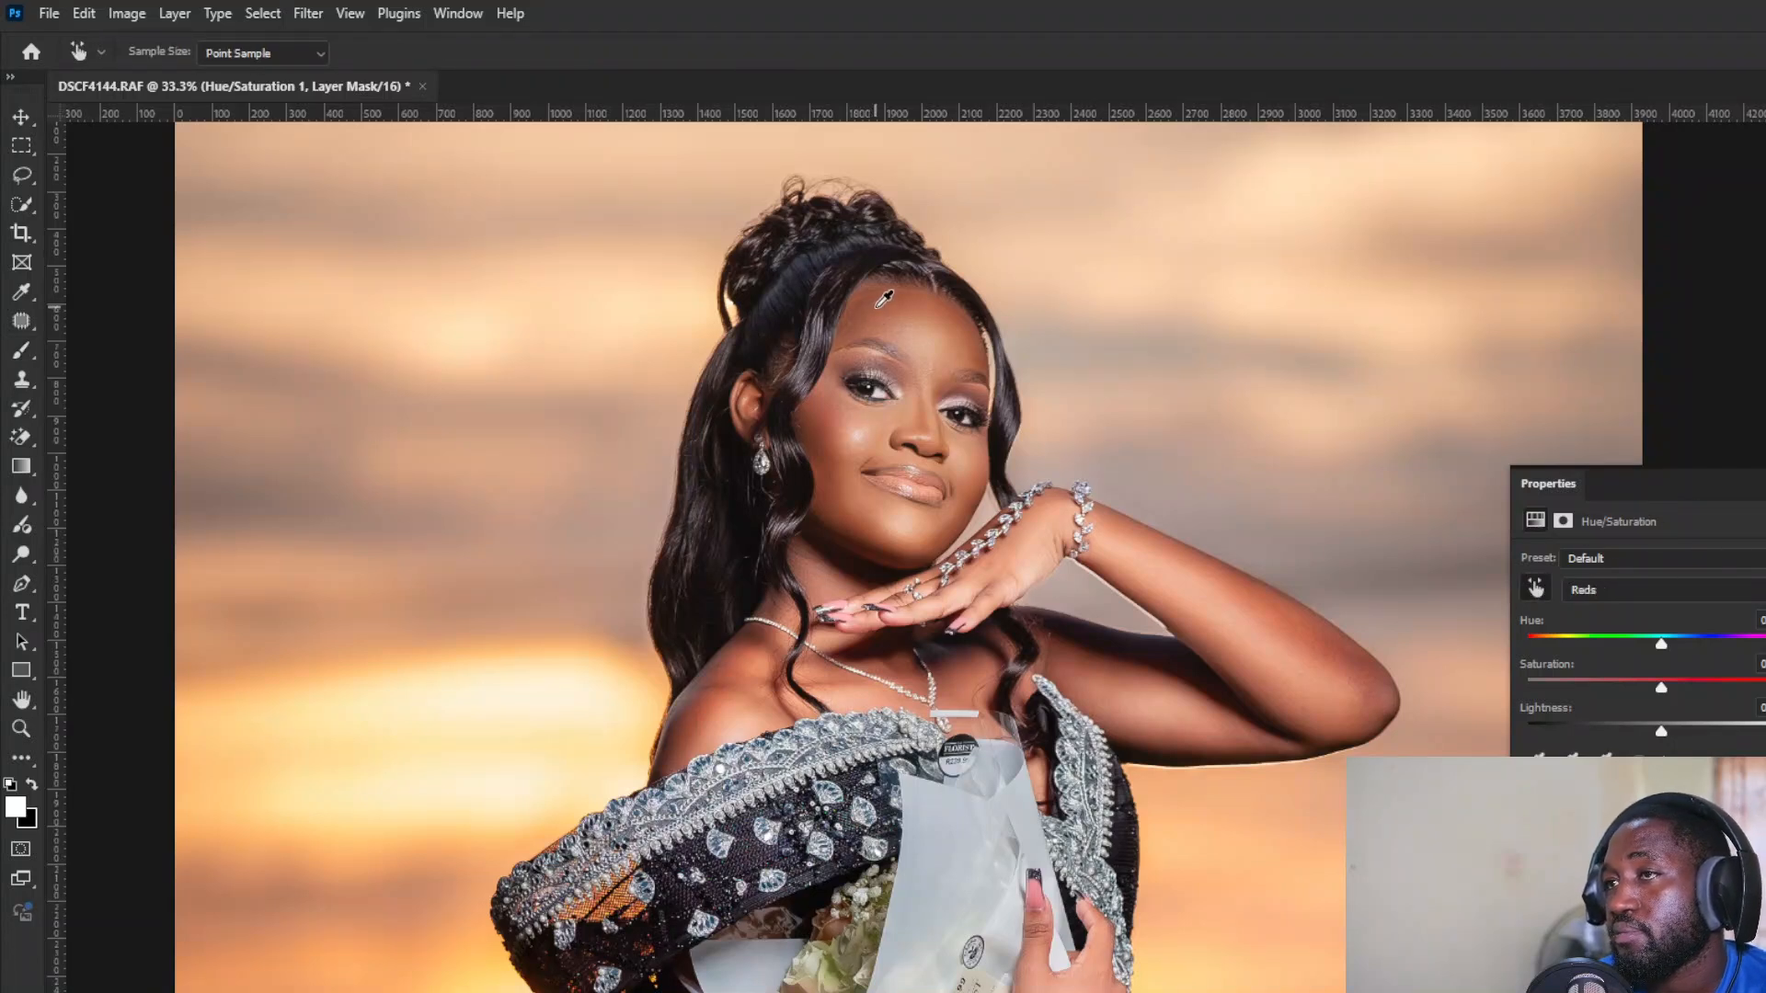
drag(1661, 688, 1644, 685)
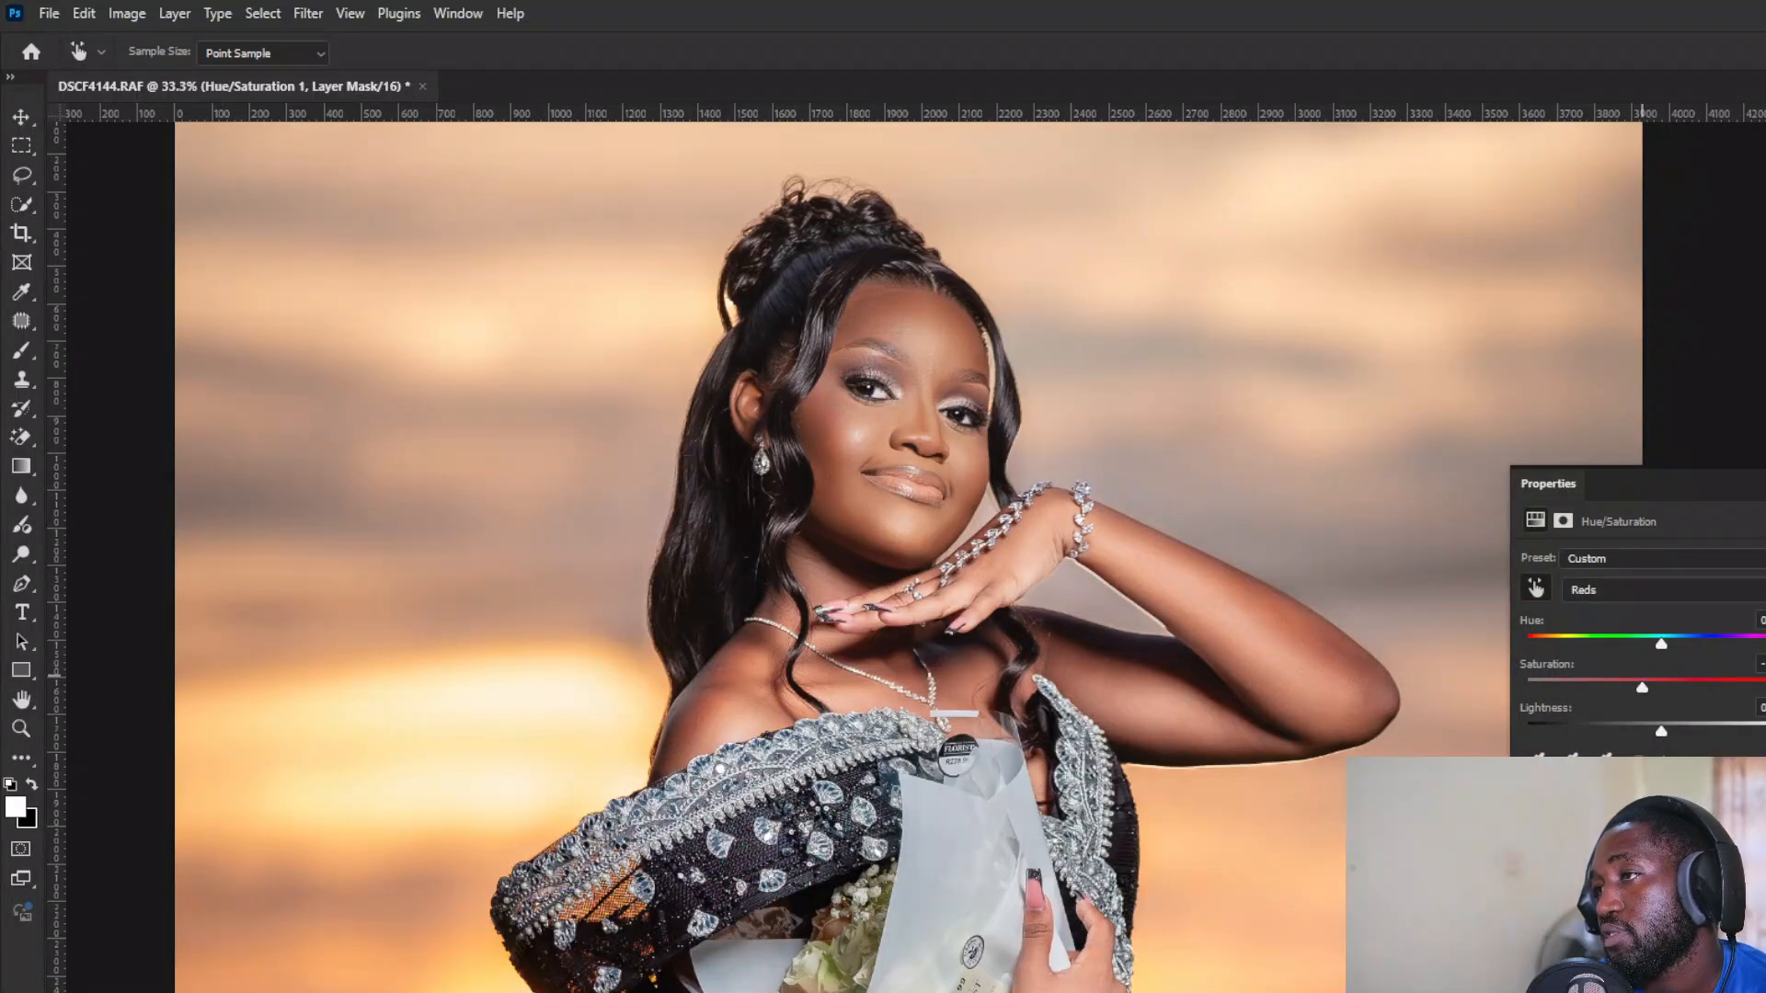
click(1764, 484)
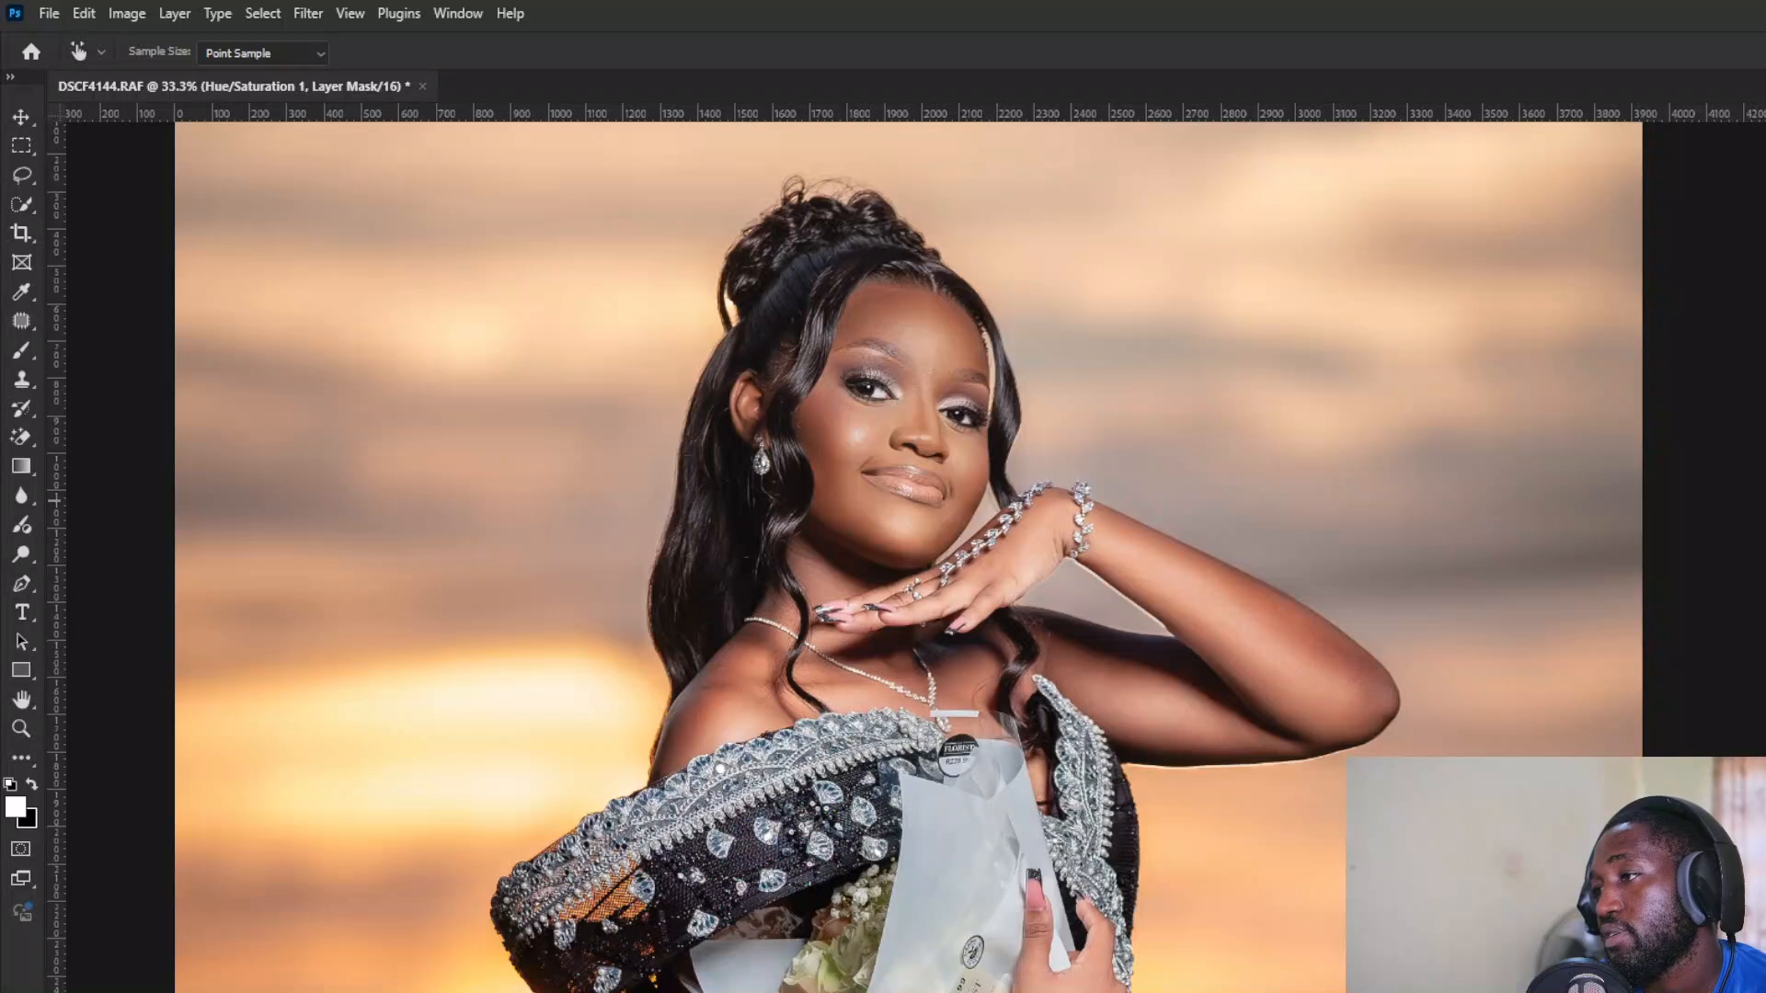
Step: Add the CMX - marvin 2 colour adjustment with a layer mask, and set the brush flow to 100%
click(1764, 393)
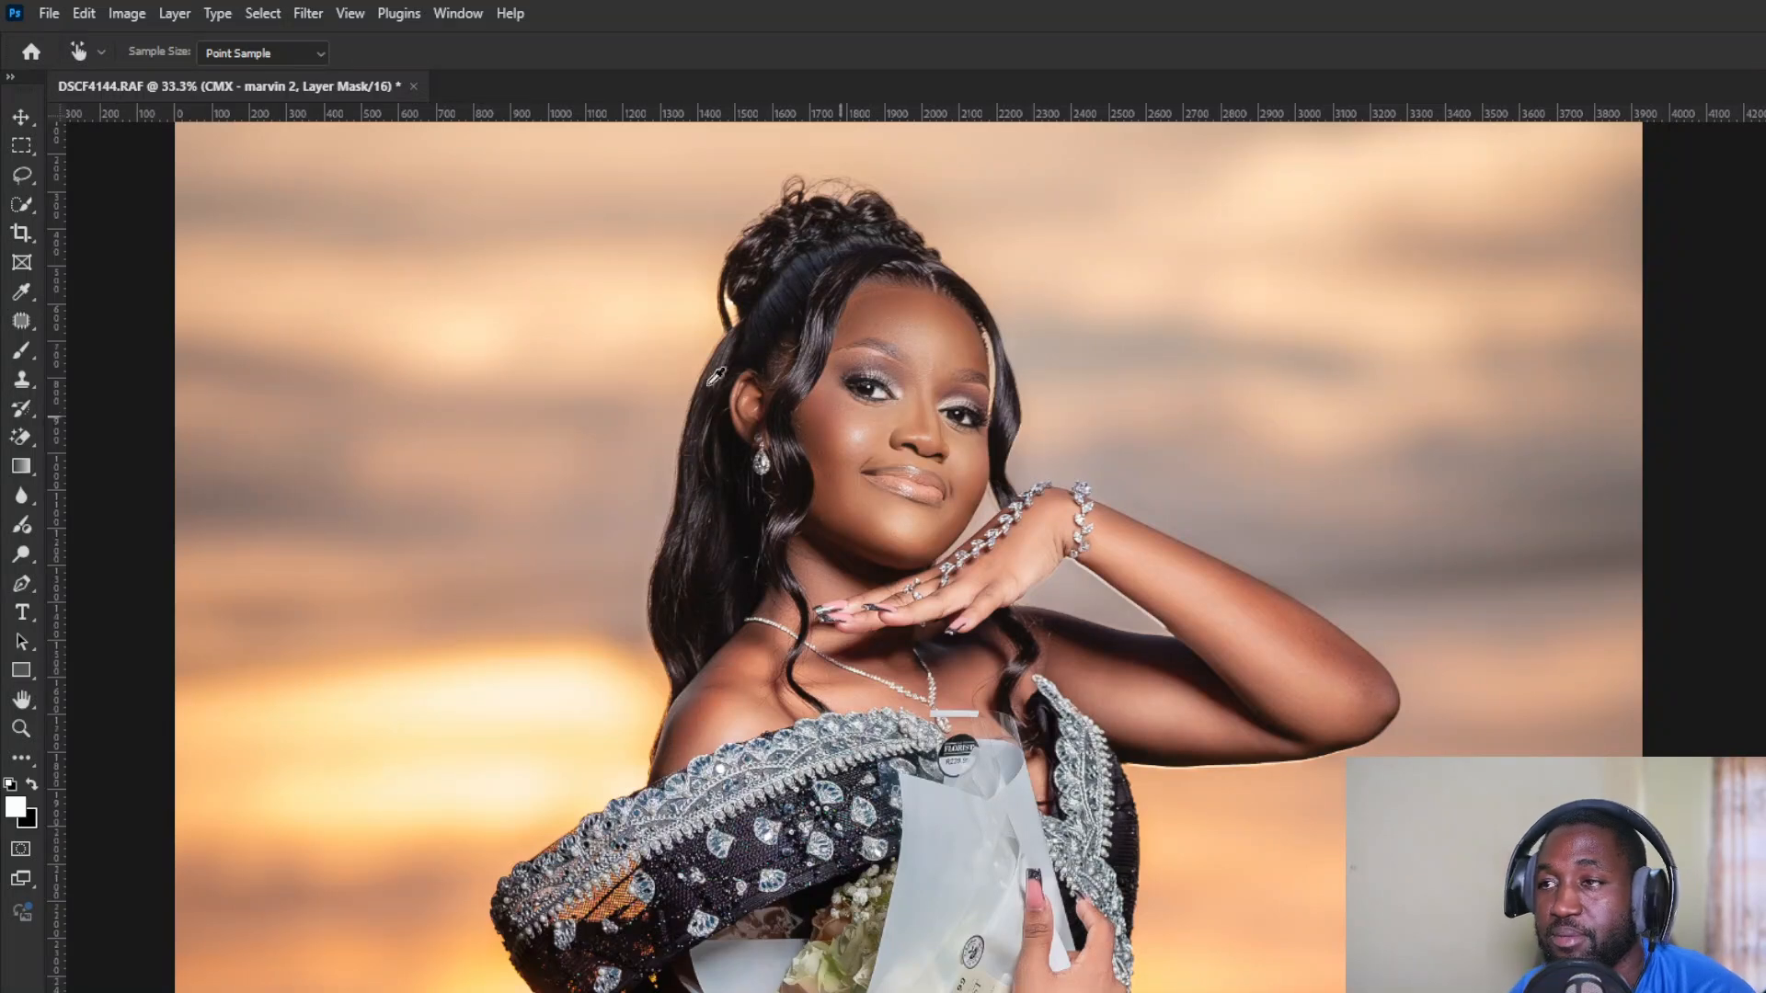
click(29, 353)
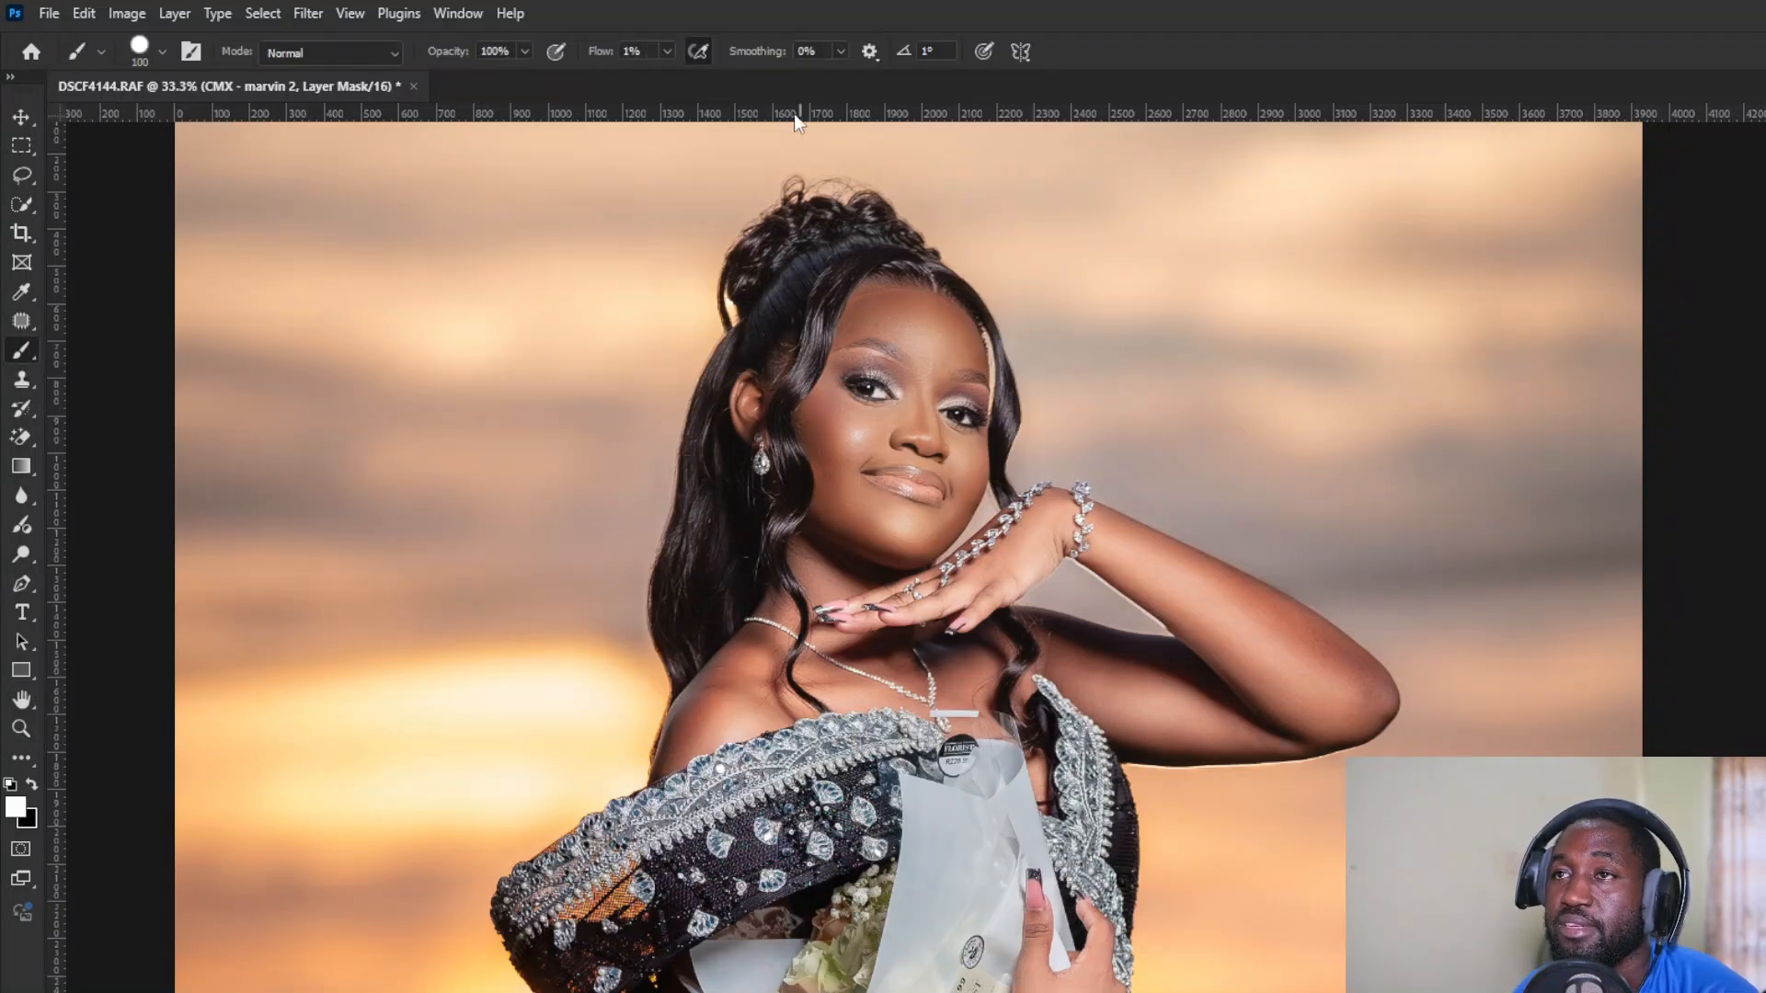
click(667, 51)
drag(690, 61, 782, 64)
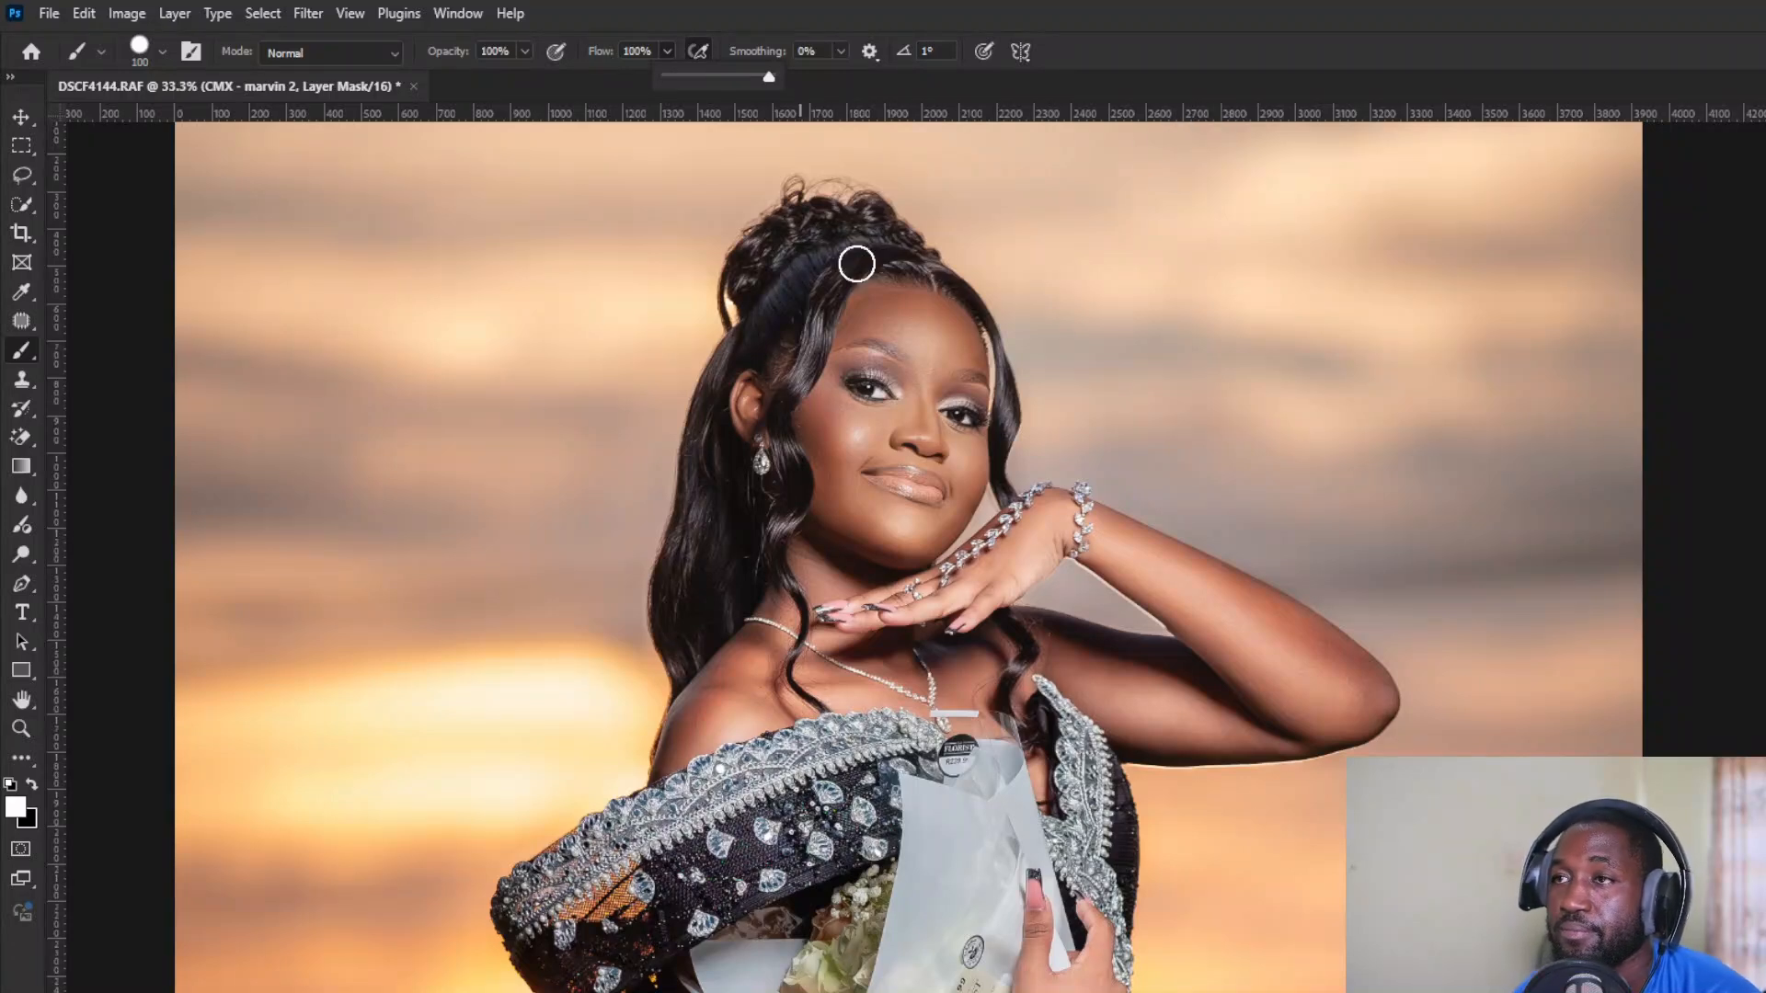
click(1094, 18)
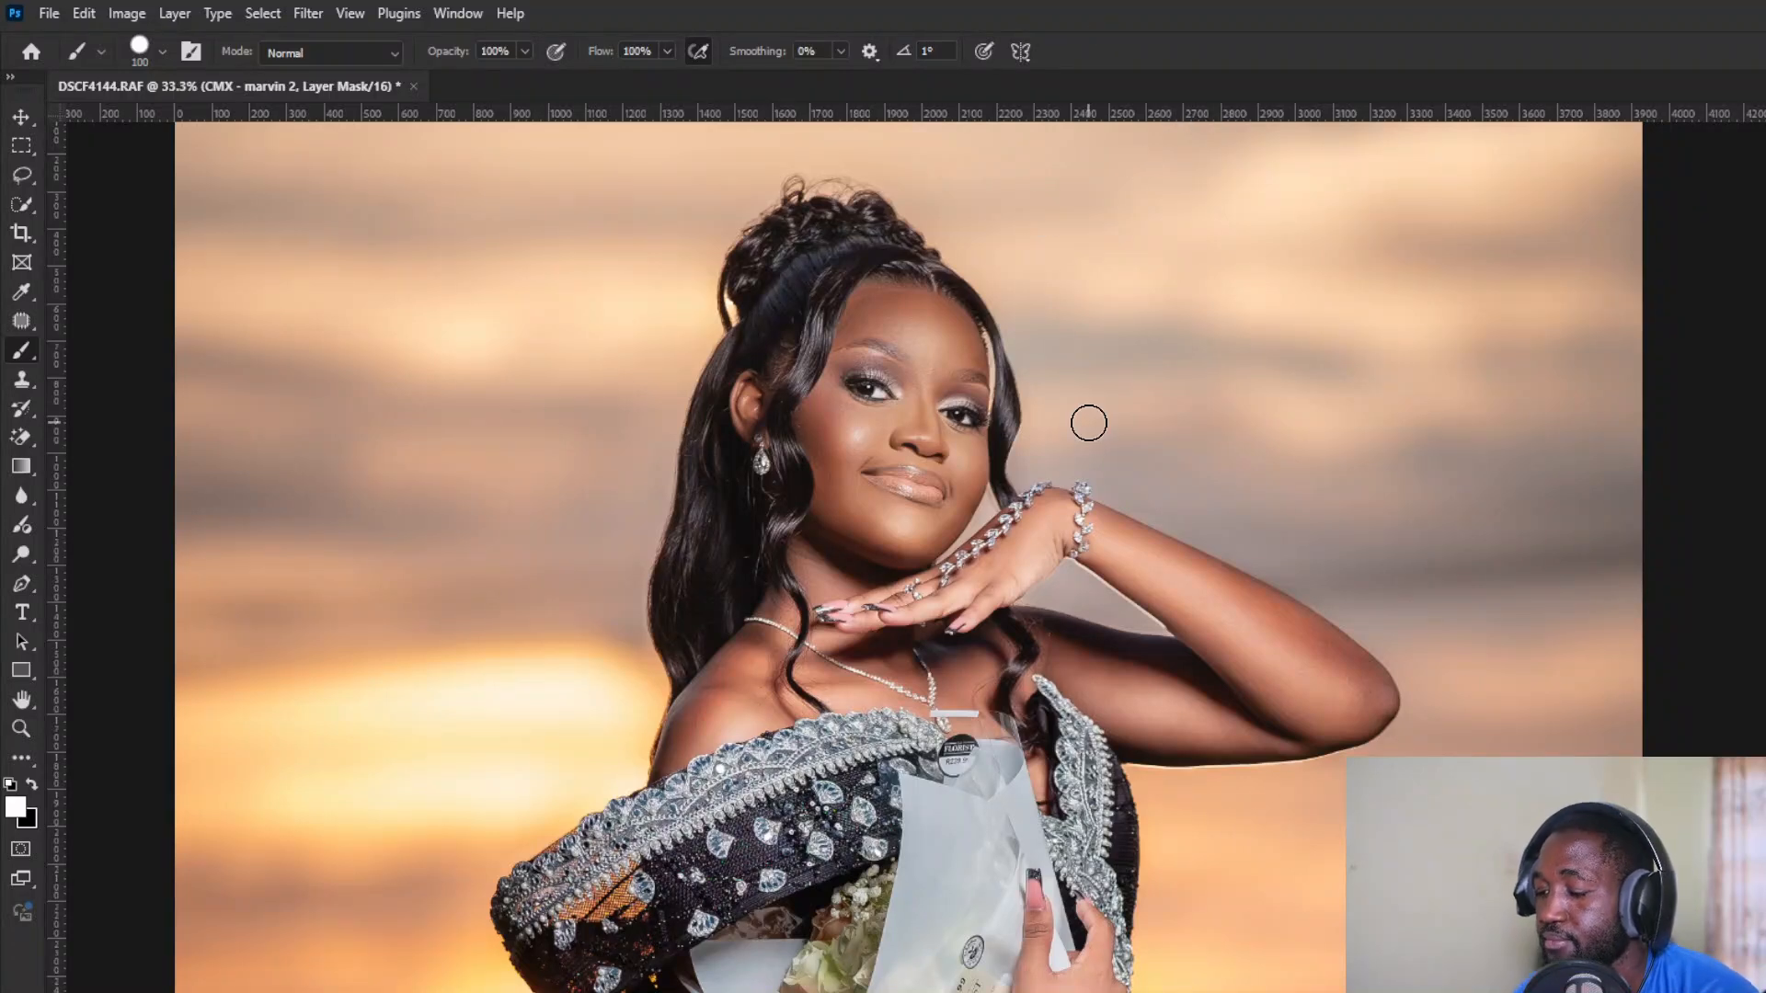
Step: Show the mask overlay and paint the CMX - marvin 2 mask white over the face, ear, neck and hand under the chin
key(backslash)
mouse_move(927, 377)
mouse_down()
mouse_move(926, 330)
mouse_move(863, 312)
mouse_move(880, 365)
mouse_move(868, 334)
mouse_move(815, 434)
mouse_move(833, 473)
mouse_move(748, 404)
mouse_up()
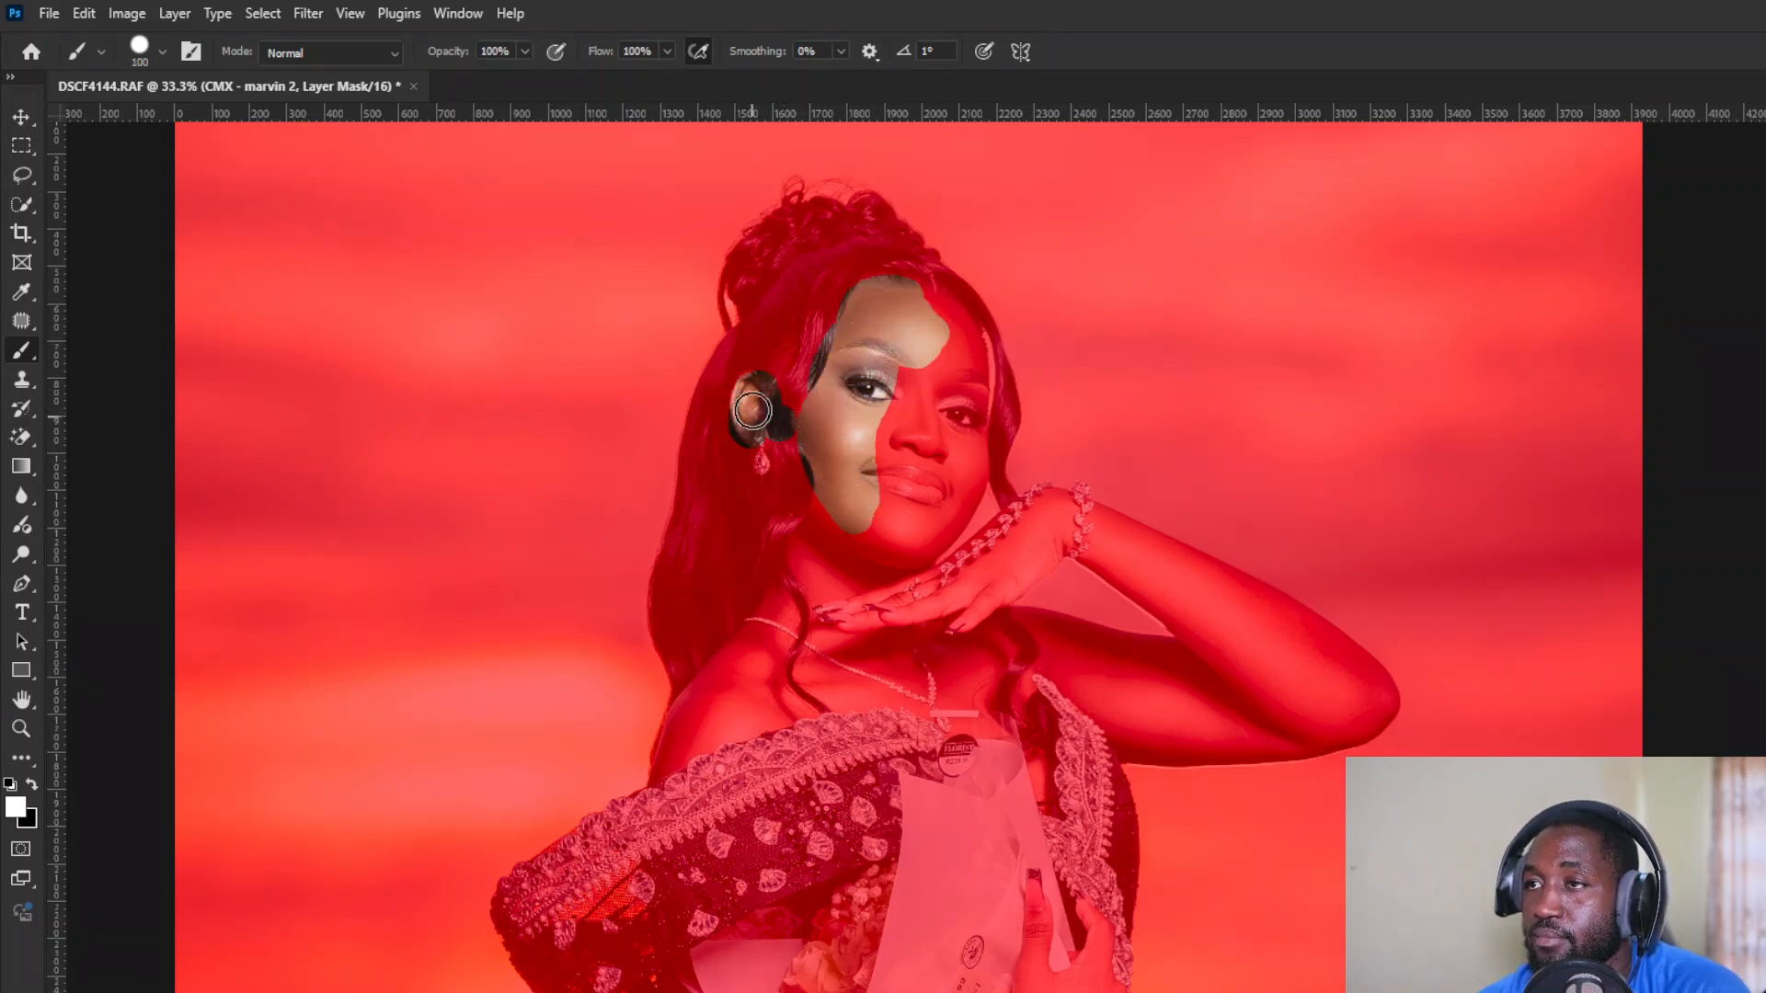
mouse_move(836, 530)
mouse_down()
mouse_move(831, 587)
mouse_move(885, 565)
mouse_move(850, 538)
mouse_move(858, 549)
mouse_move(886, 520)
mouse_move(891, 440)
mouse_move(942, 473)
mouse_move(944, 541)
mouse_move(927, 543)
mouse_move(968, 465)
mouse_move(972, 381)
mouse_move(916, 308)
mouse_move(950, 315)
mouse_move(971, 398)
mouse_move(906, 407)
mouse_move(934, 410)
mouse_move(1076, 561)
mouse_move(973, 603)
mouse_move(1050, 522)
mouse_move(863, 613)
mouse_move(964, 602)
mouse_up()
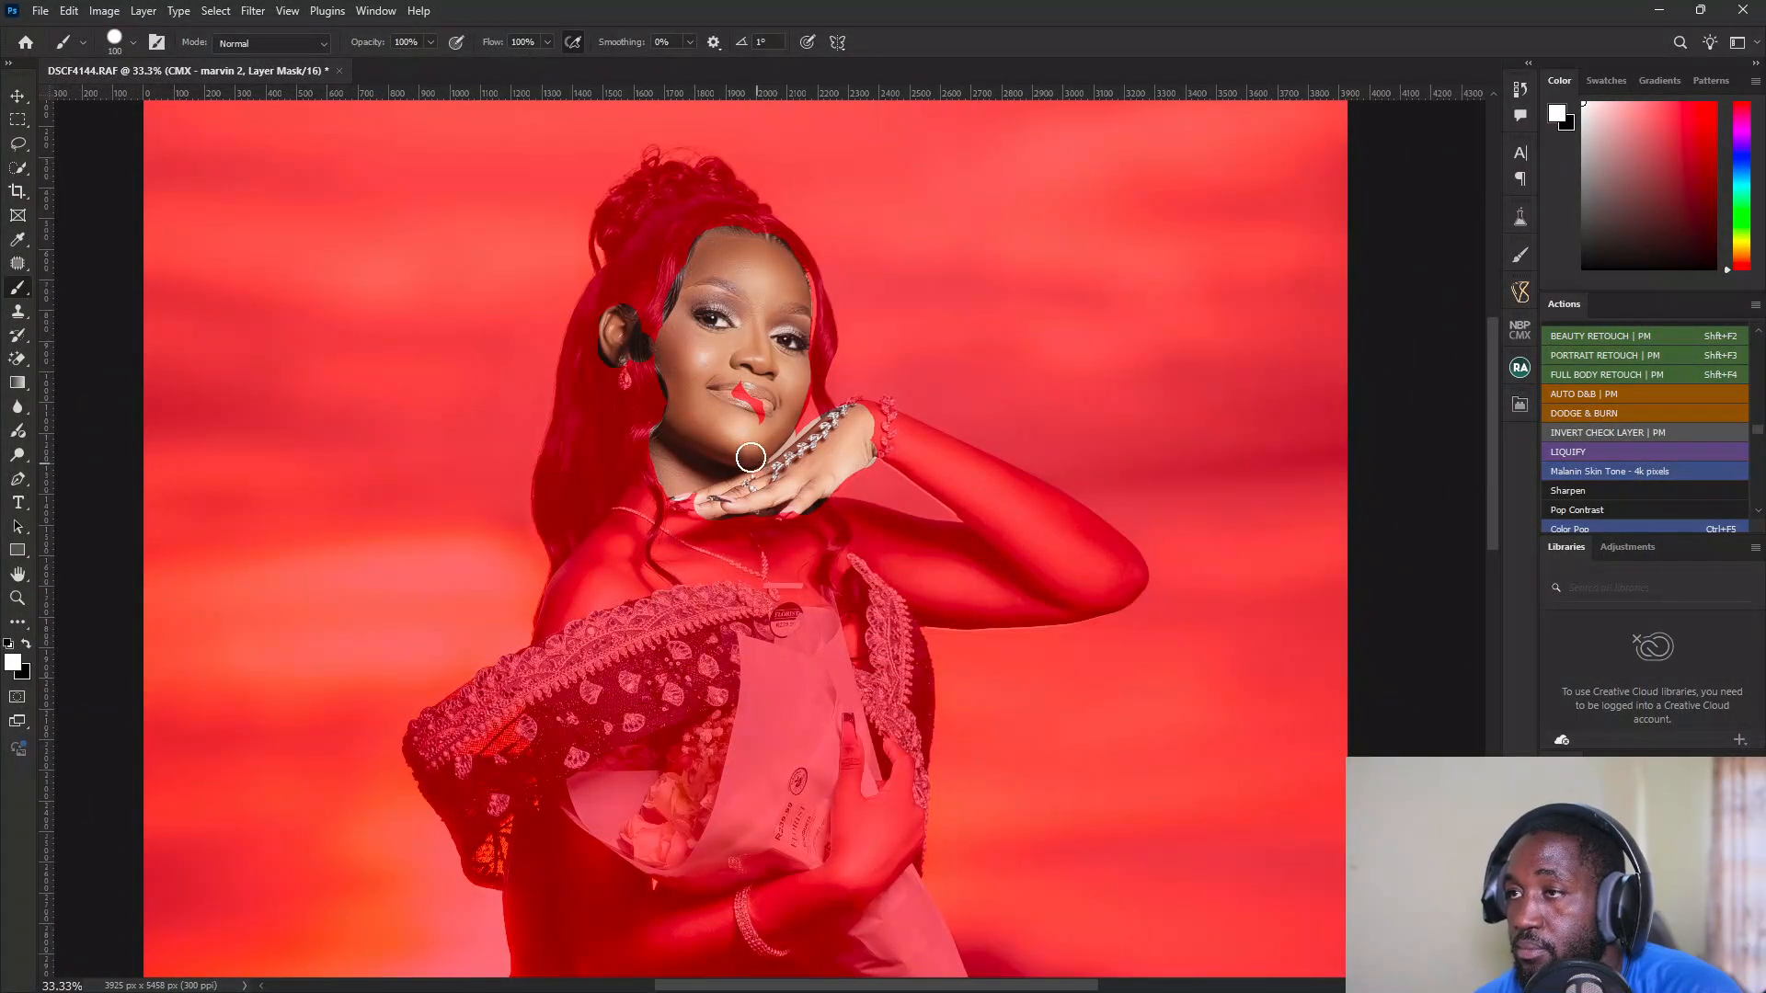
mouse_move(753, 414)
mouse_down()
mouse_move(745, 379)
mouse_move(783, 413)
mouse_move(802, 363)
mouse_move(790, 269)
mouse_up()
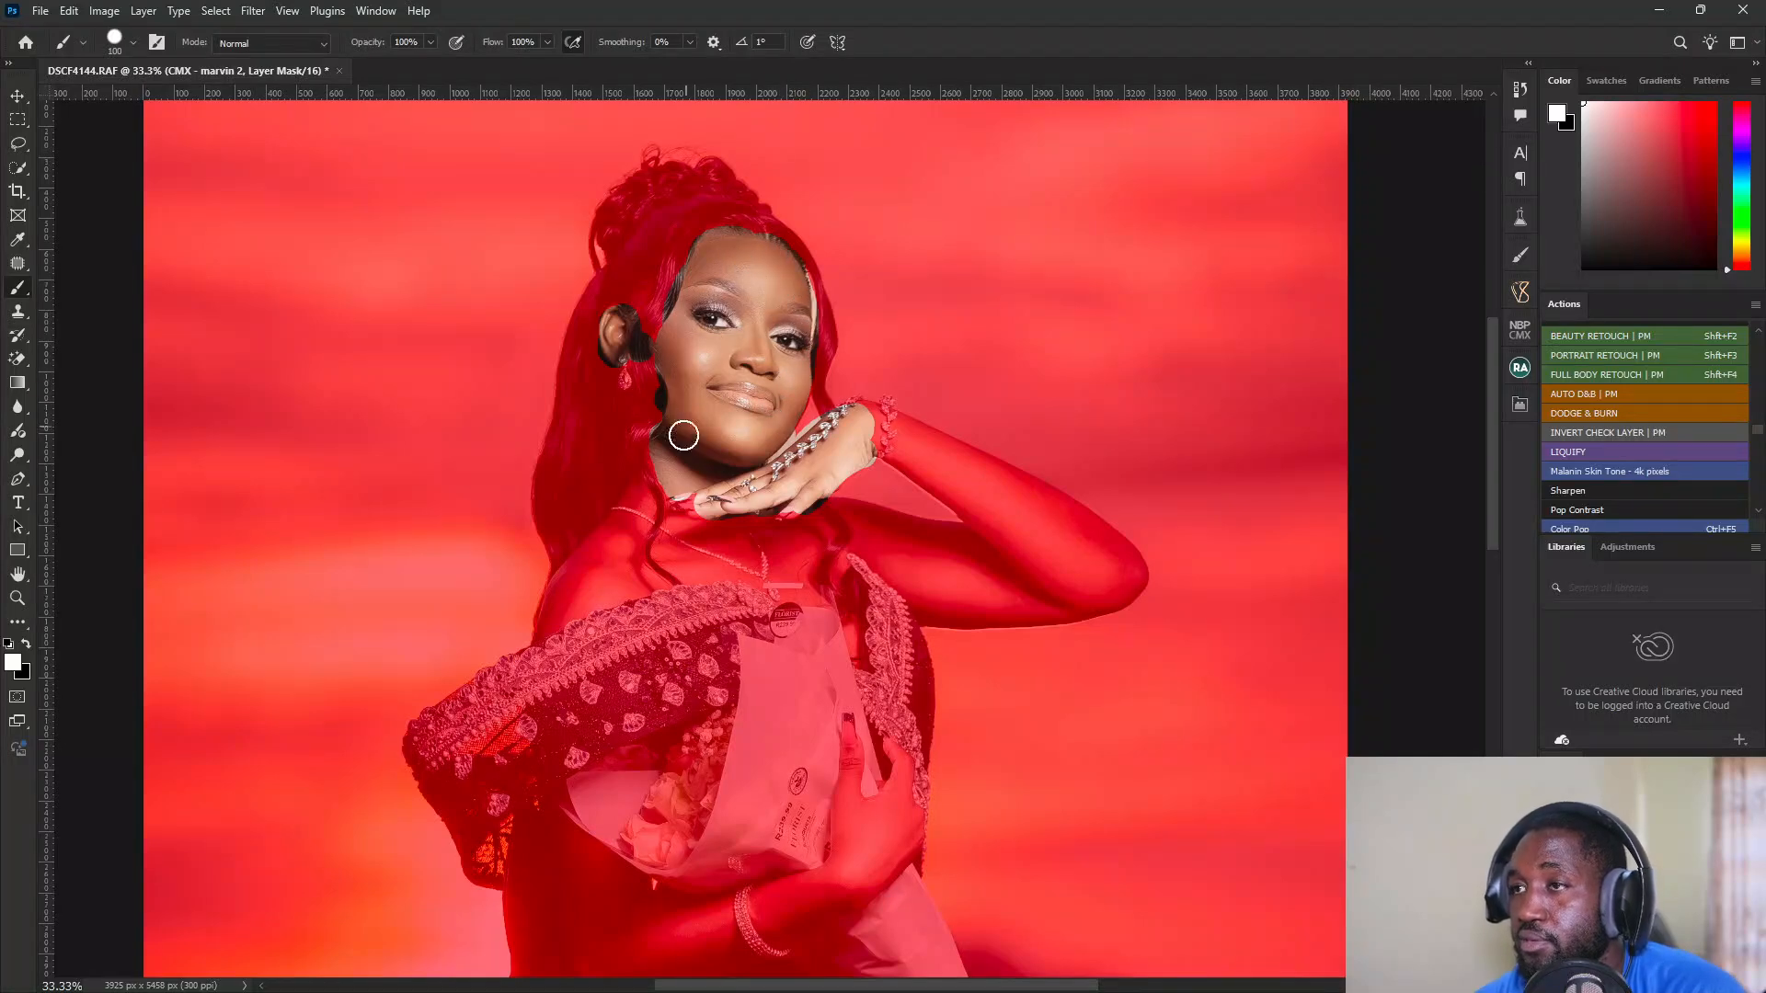
Step: Paint the CMX - marvin 2 mask over the chest, shoulder, raised arm, lower forearm and hand, and hide the mask overlay
mouse_move(704, 546)
mouse_down()
mouse_move(782, 530)
mouse_move(722, 533)
mouse_move(805, 571)
mouse_move(685, 573)
mouse_move(680, 510)
mouse_move(694, 558)
mouse_move(623, 523)
mouse_move(545, 621)
mouse_move(598, 564)
mouse_move(555, 616)
mouse_move(642, 583)
mouse_move(639, 503)
mouse_move(645, 571)
mouse_up()
mouse_move(857, 416)
mouse_down()
mouse_move(943, 439)
mouse_move(1113, 545)
mouse_move(1128, 565)
mouse_move(1095, 588)
mouse_move(1105, 573)
mouse_move(1045, 522)
mouse_move(993, 503)
mouse_move(1006, 529)
mouse_move(854, 438)
mouse_move(1011, 522)
mouse_move(1001, 537)
mouse_move(1029, 574)
mouse_move(1078, 592)
mouse_move(1084, 555)
mouse_move(1130, 584)
mouse_move(1048, 615)
mouse_move(1141, 580)
mouse_move(993, 531)
mouse_move(1038, 591)
mouse_move(984, 605)
mouse_move(944, 573)
mouse_move(971, 564)
mouse_move(854, 523)
mouse_move(965, 543)
mouse_move(829, 505)
mouse_move(868, 570)
mouse_move(958, 614)
mouse_move(1069, 606)
mouse_move(948, 608)
mouse_move(1029, 576)
mouse_up()
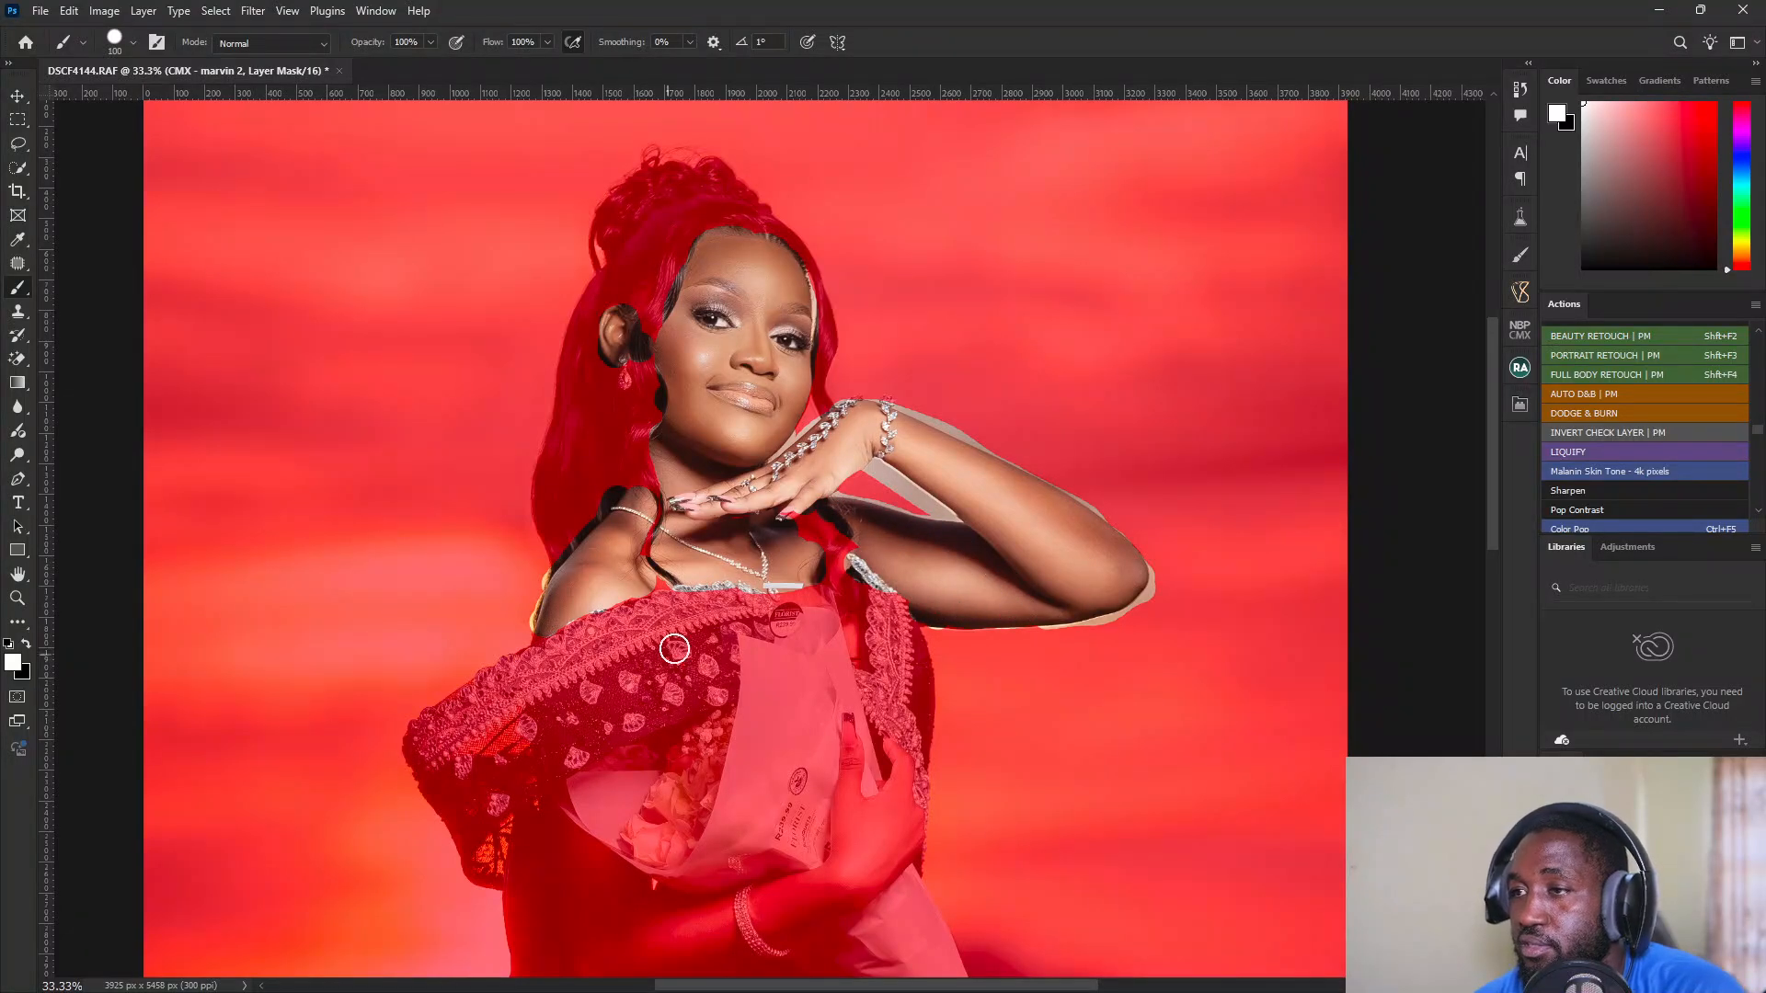
scroll(804, 652, down, 5)
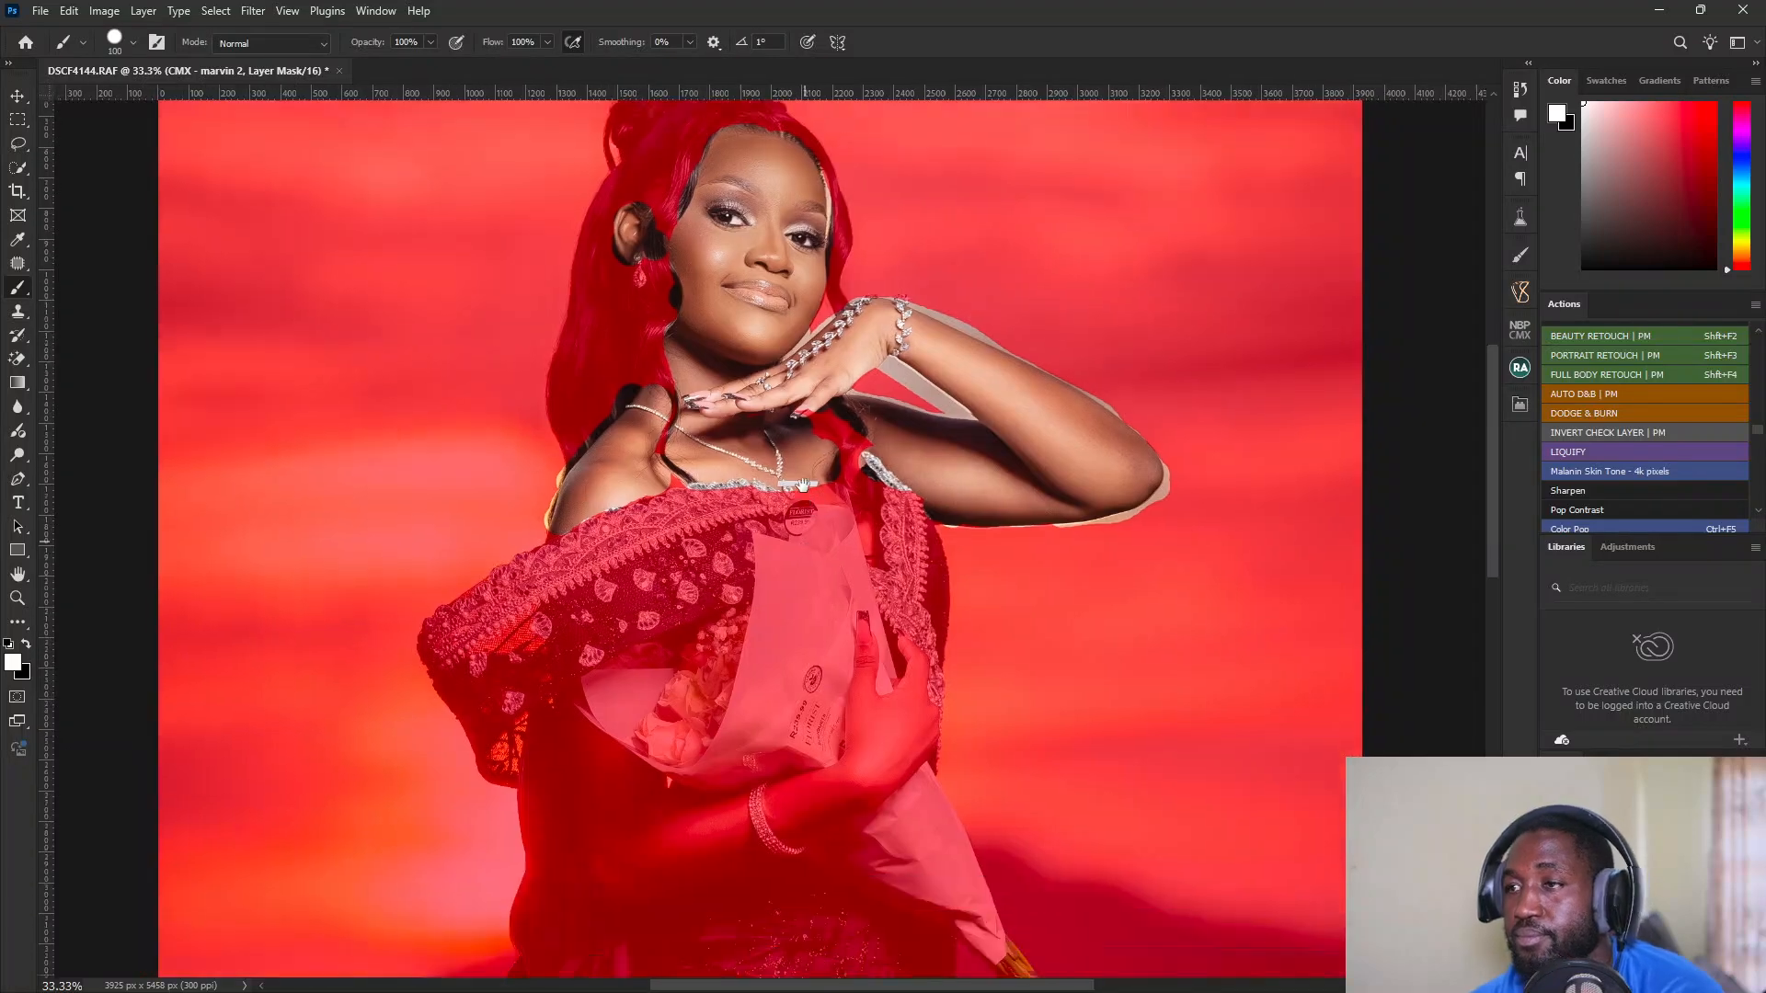
mouse_move(540, 555)
mouse_down()
mouse_move(571, 676)
mouse_move(724, 623)
mouse_move(614, 645)
mouse_move(721, 606)
mouse_move(630, 644)
mouse_move(691, 650)
mouse_move(587, 689)
mouse_move(771, 637)
mouse_move(750, 601)
mouse_move(820, 570)
mouse_move(832, 465)
mouse_move(829, 540)
mouse_move(847, 552)
mouse_move(881, 479)
mouse_move(871, 532)
mouse_move(826, 591)
mouse_move(890, 523)
mouse_move(889, 538)
mouse_move(782, 634)
mouse_move(843, 599)
mouse_move(890, 546)
mouse_move(852, 553)
mouse_move(830, 455)
mouse_move(837, 563)
mouse_move(883, 500)
mouse_move(869, 460)
mouse_move(874, 518)
mouse_up()
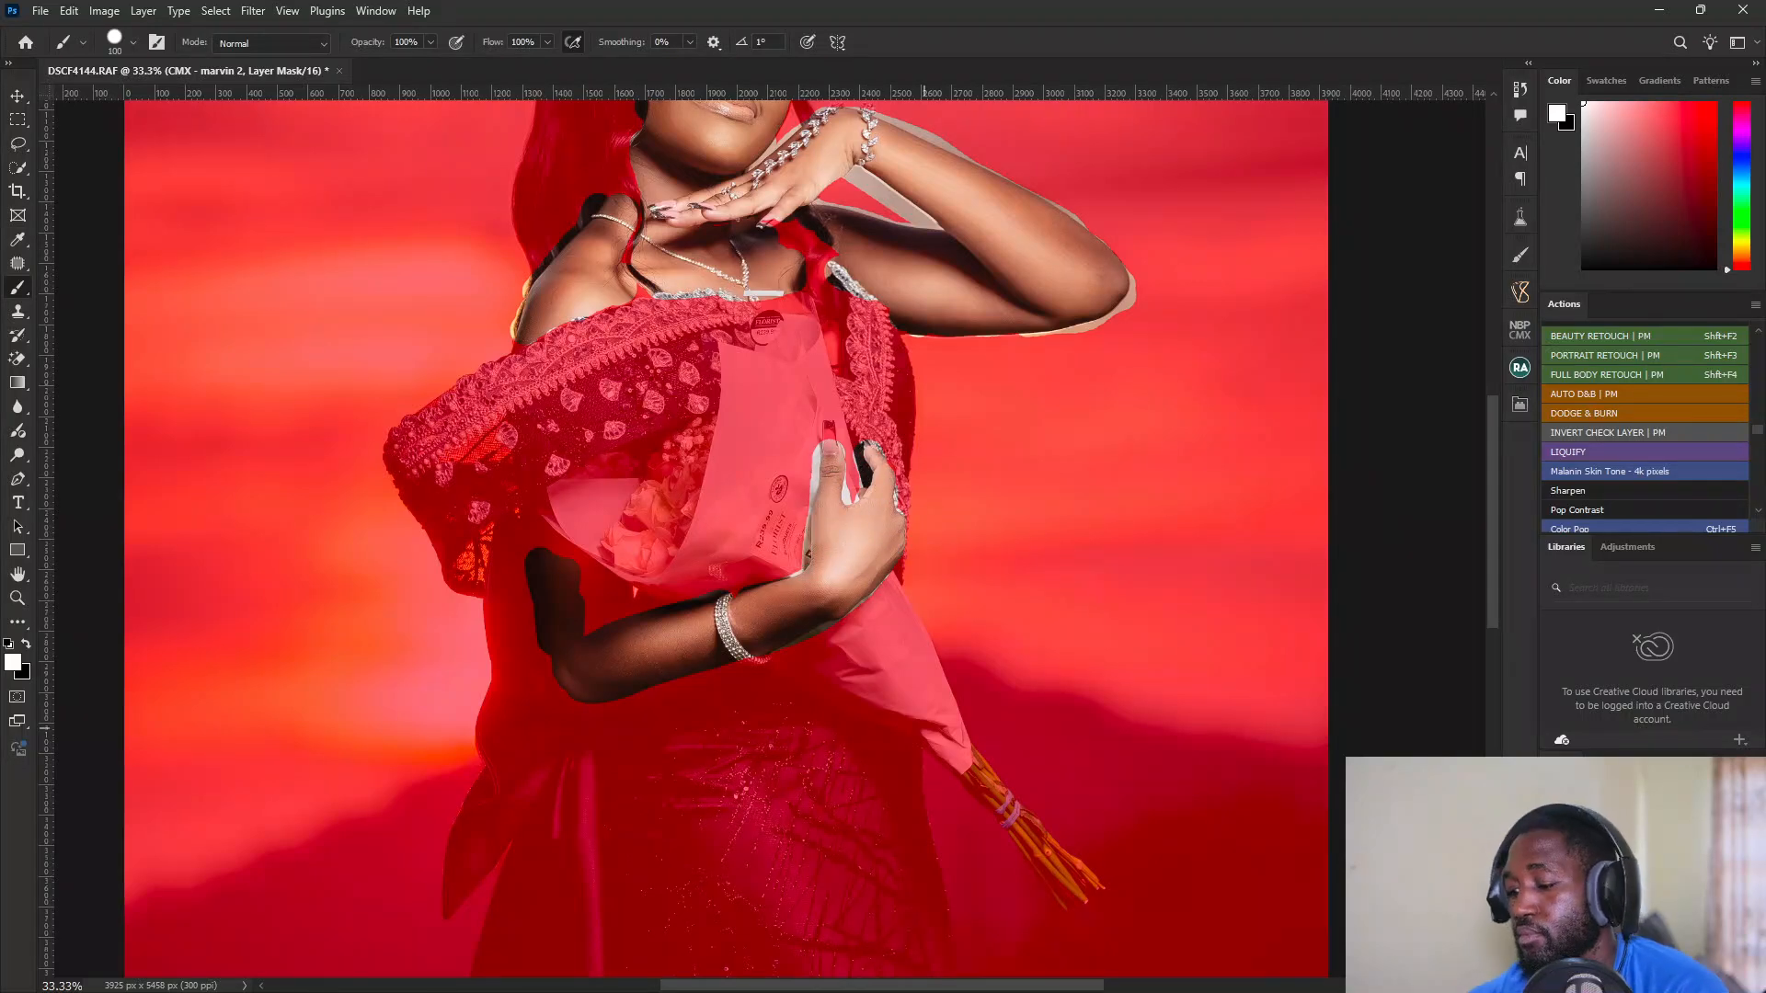
key(backslash)
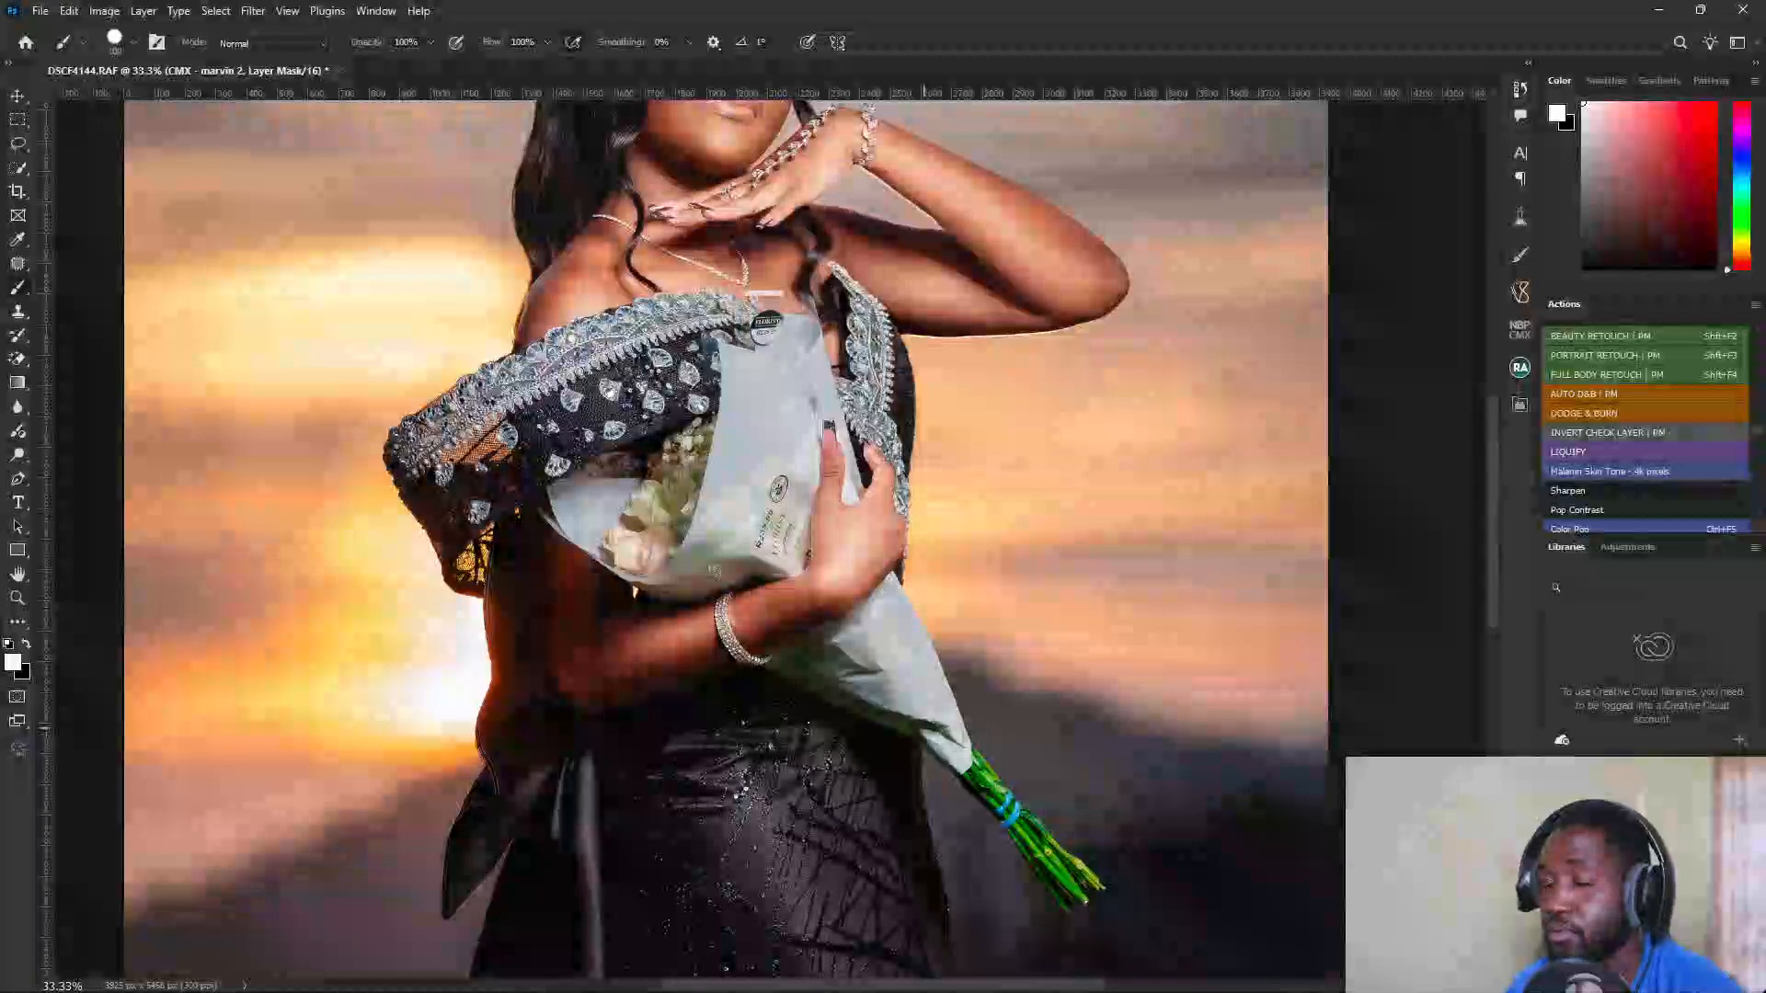
Step: Examine the masked CMX - marvin 2 colour adjustment on the full figure and on the upper body
key(ctrl+minus)
key(ctrl+minus)
key(ctrl+minus)
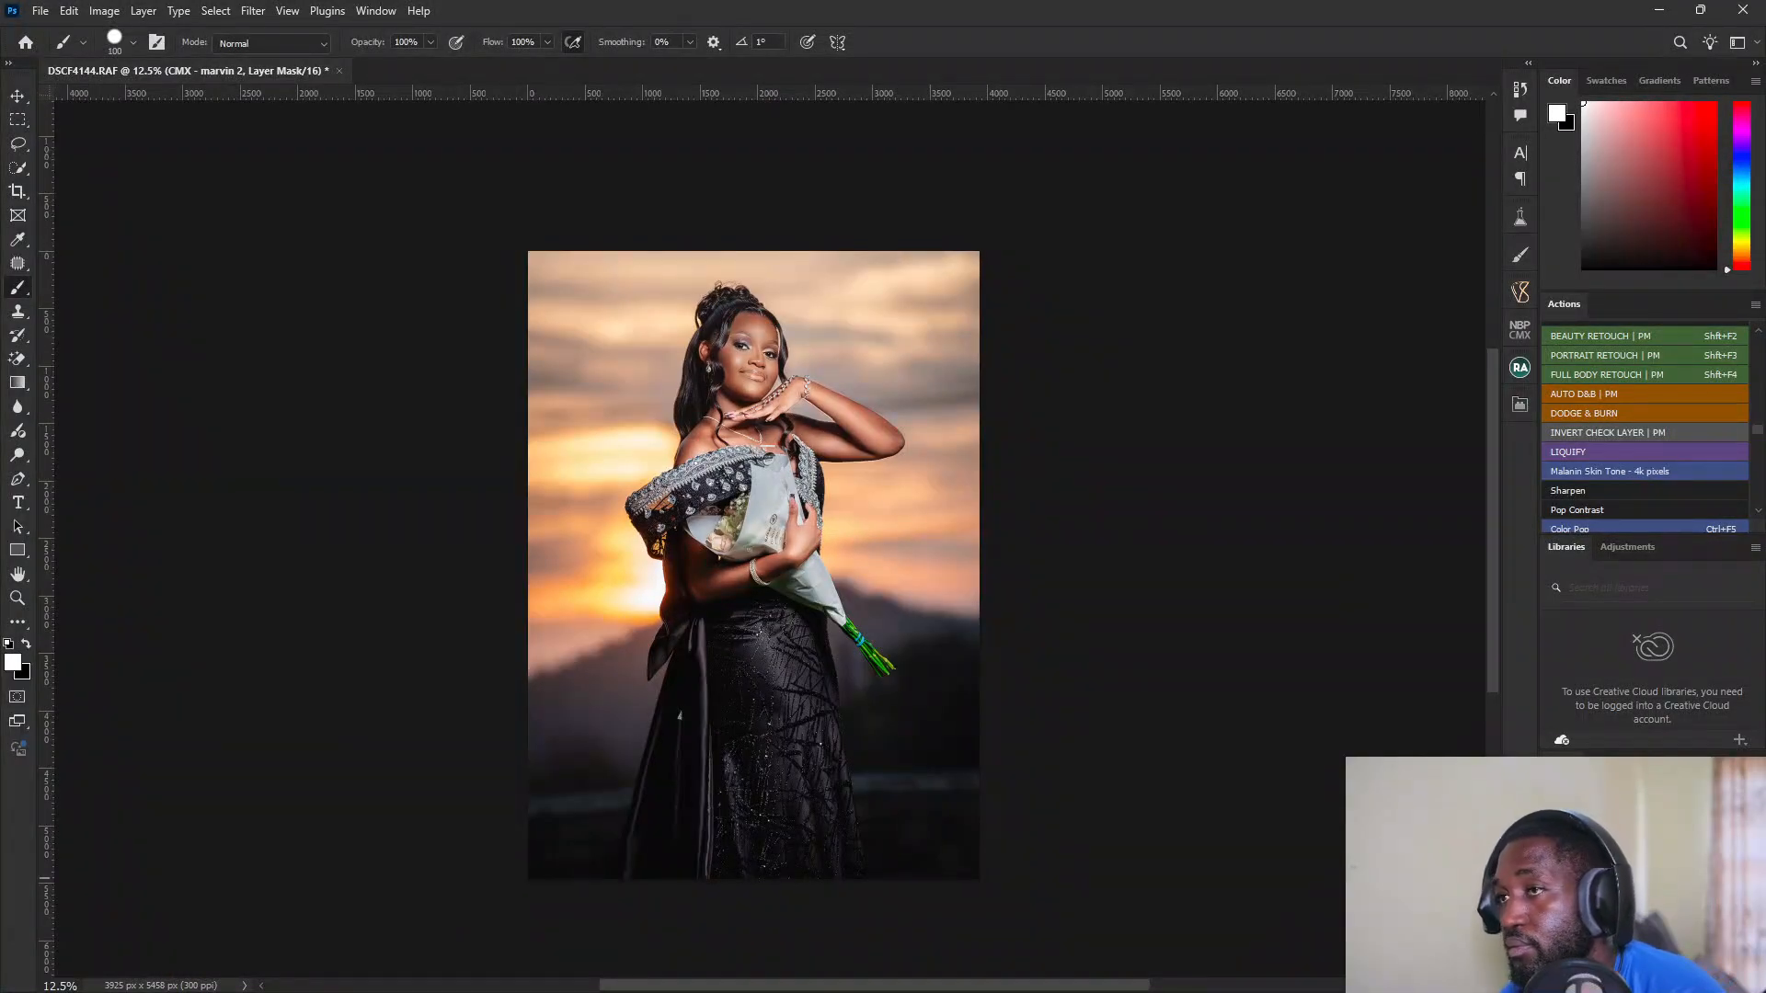
click(1594, 873)
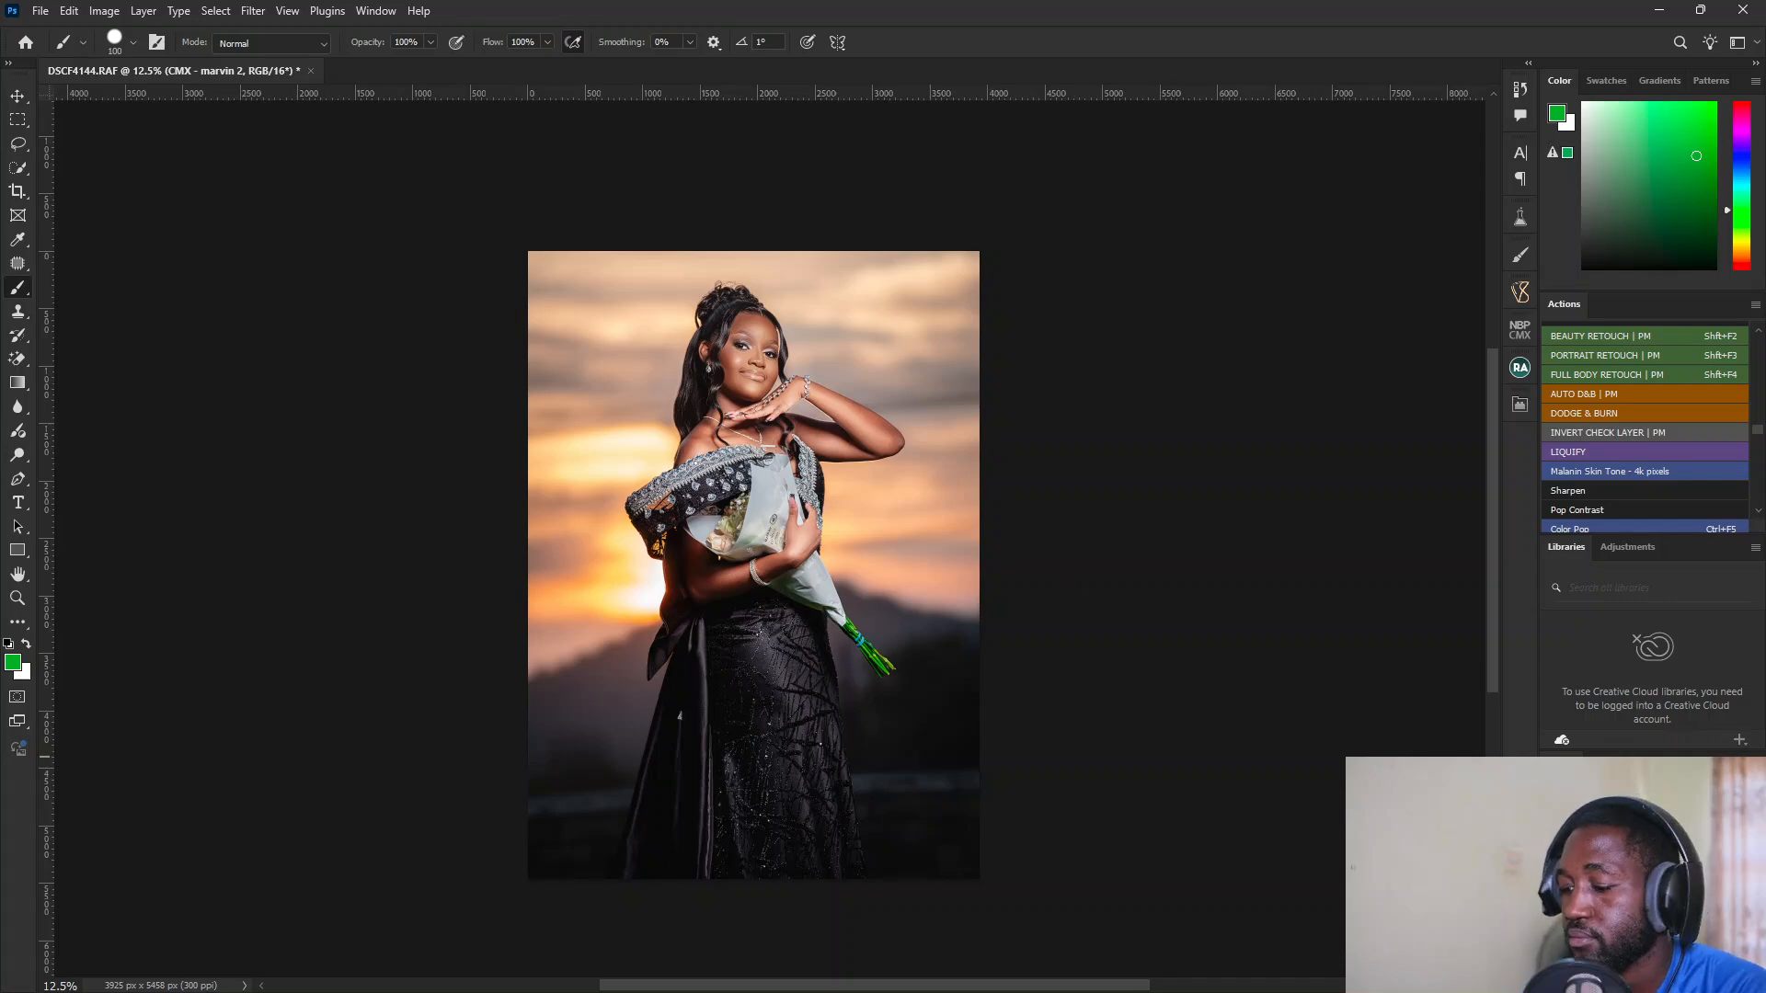
key(ctrl+minus)
key(ctrl+plus)
key(ctrl+plus)
key(ctrl+plus)
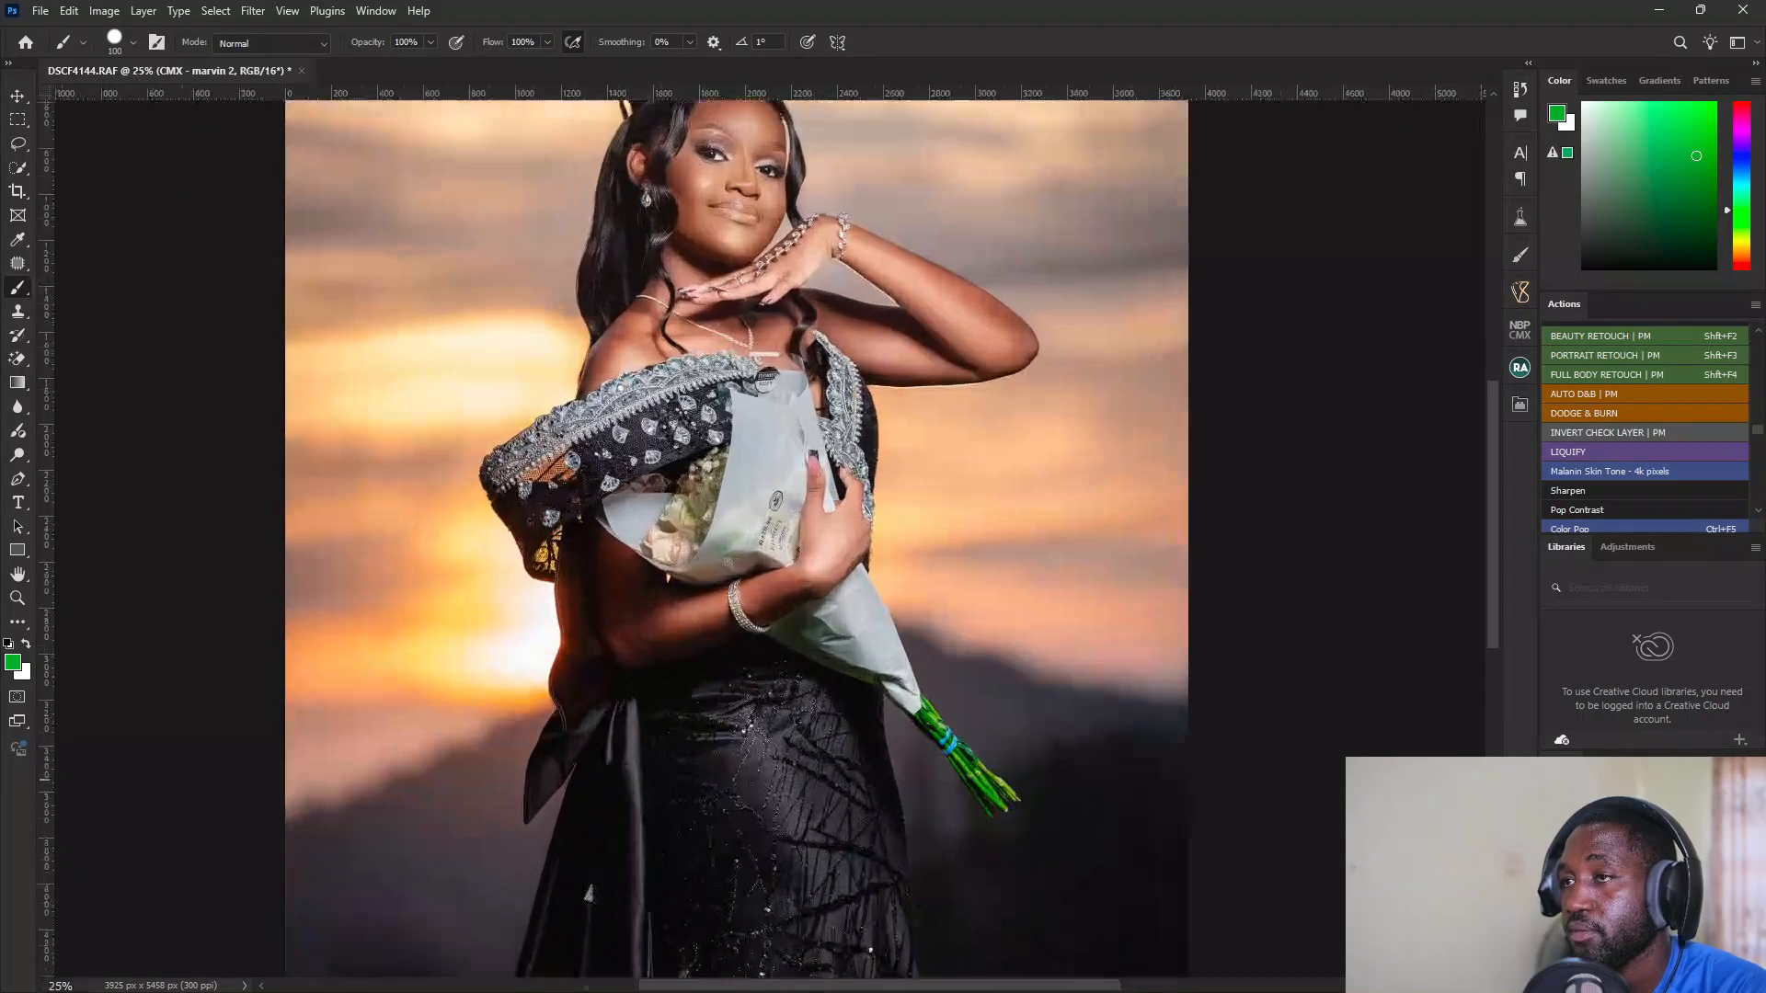
drag(712, 374, 727, 637)
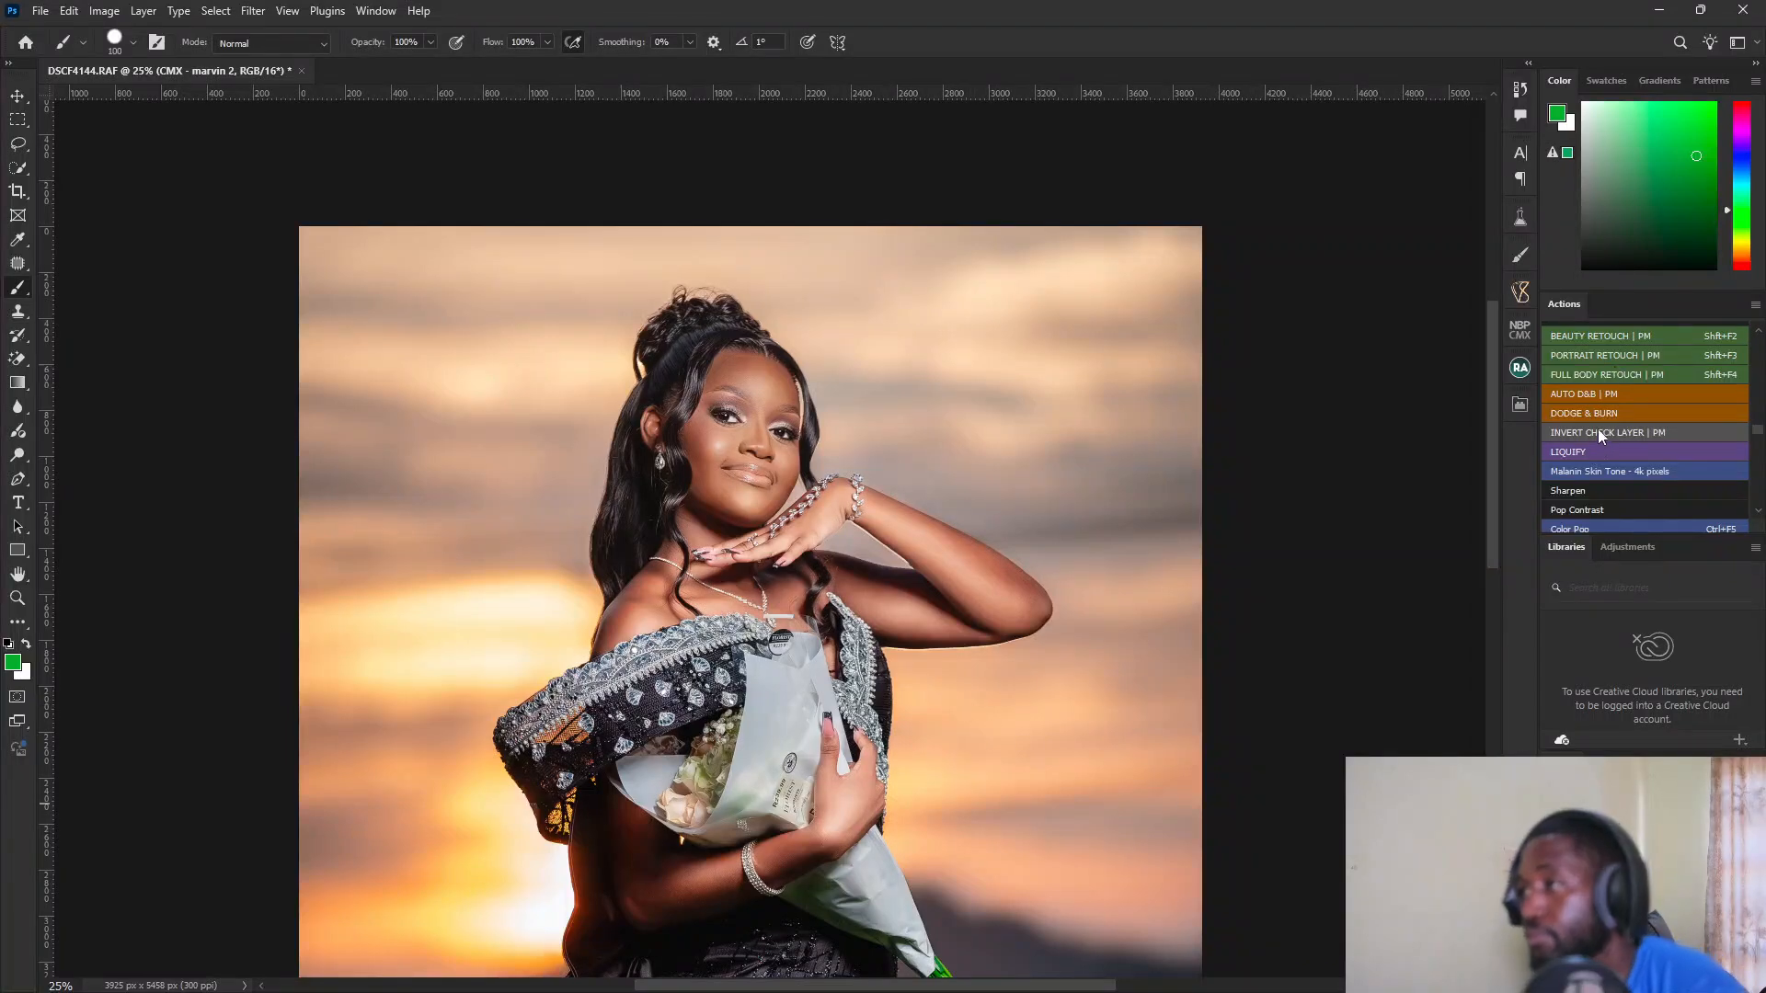
Step: Run the AUTO D&B | PM action on the portrait
scroll(1591, 408, up, 4)
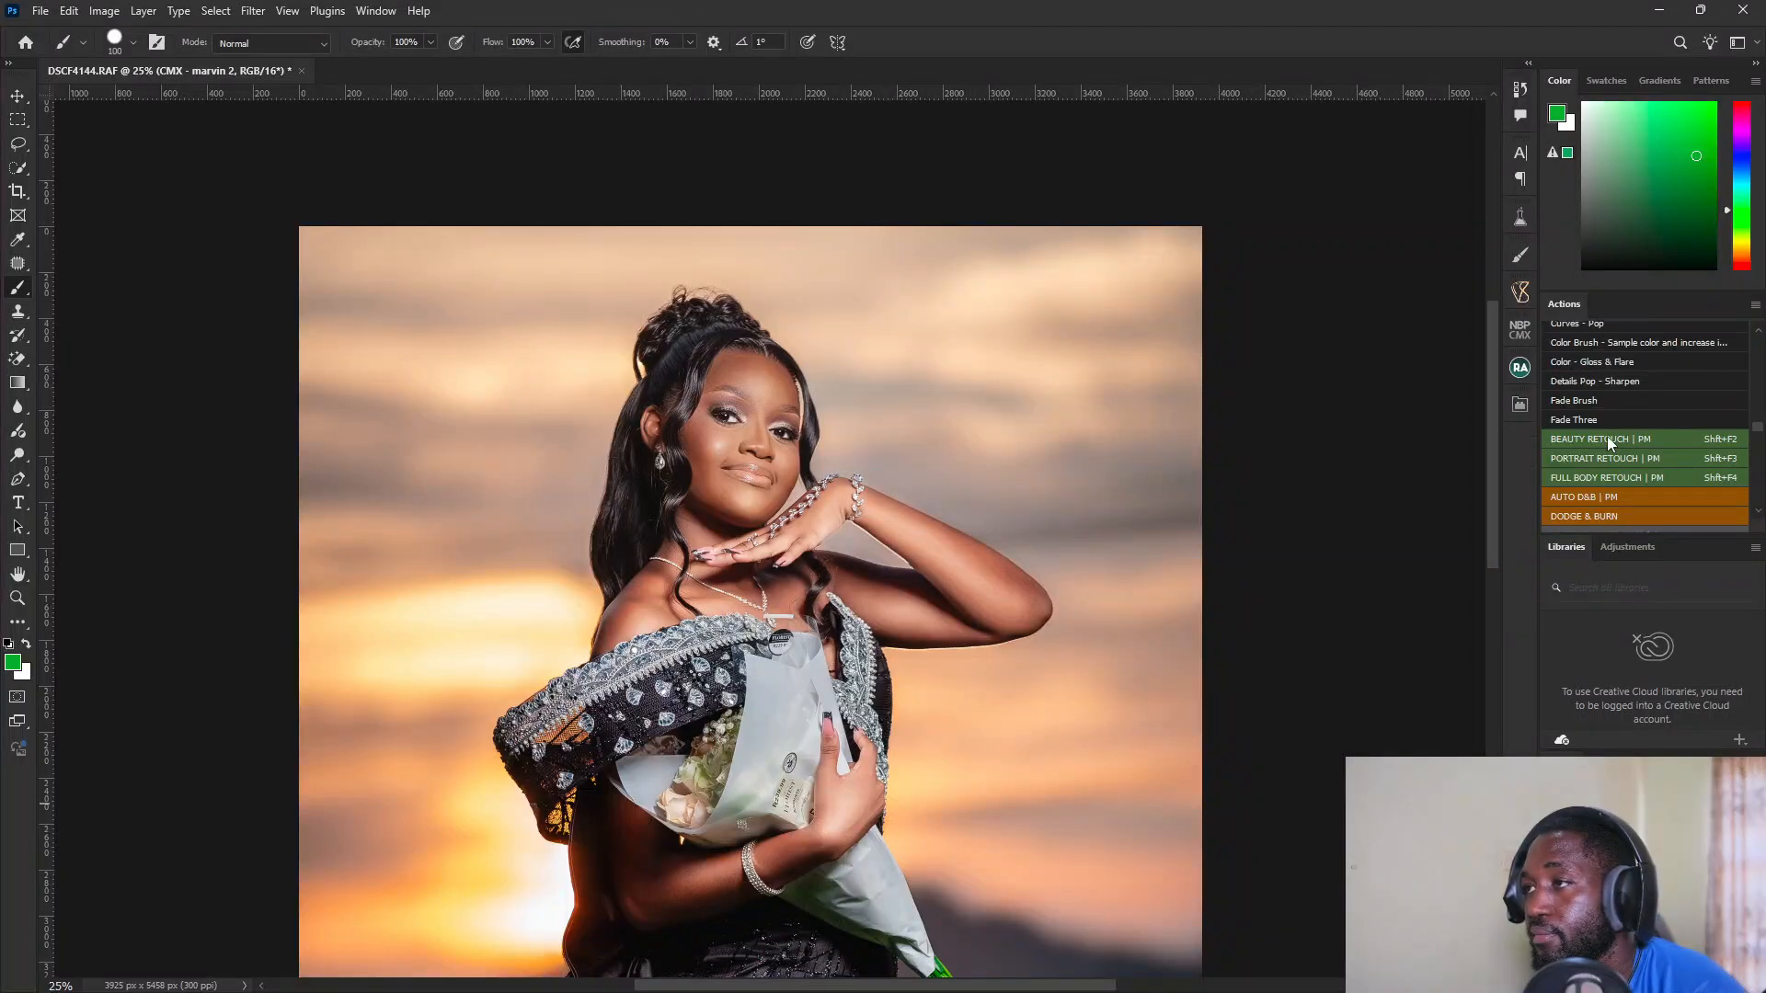
scroll(1608, 436, down, 2)
scroll(1608, 436, down, 3)
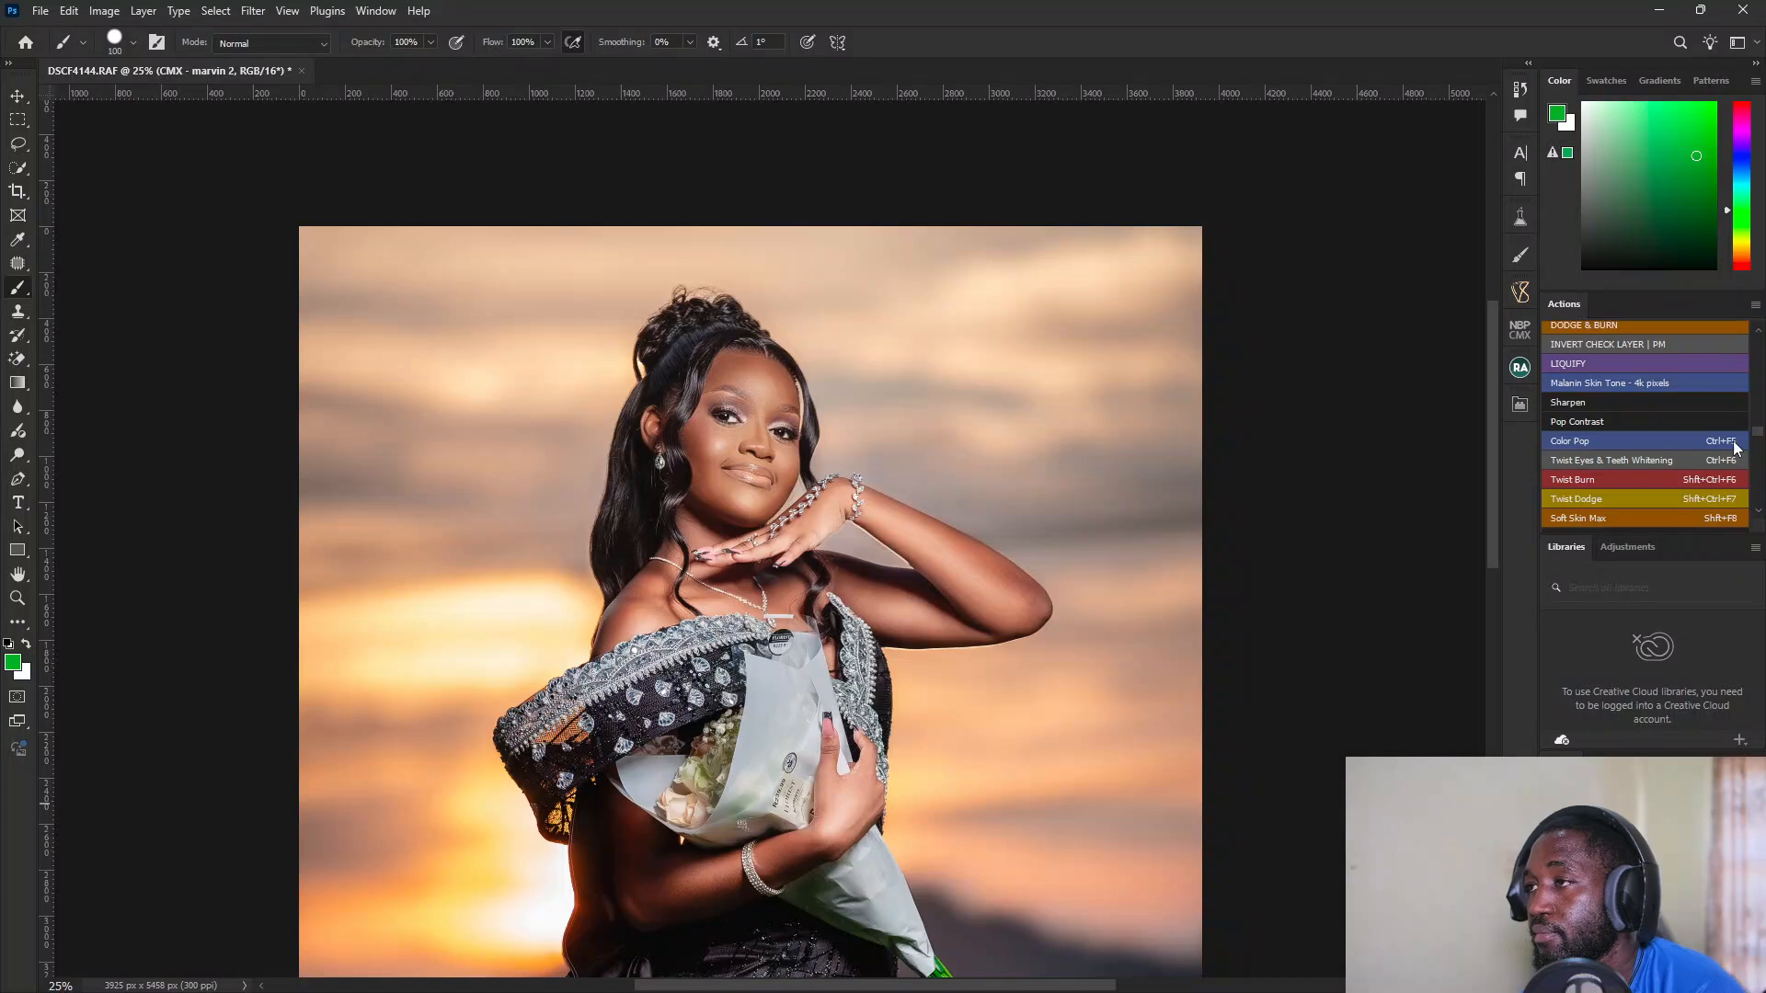
scroll(1583, 368, up, 1)
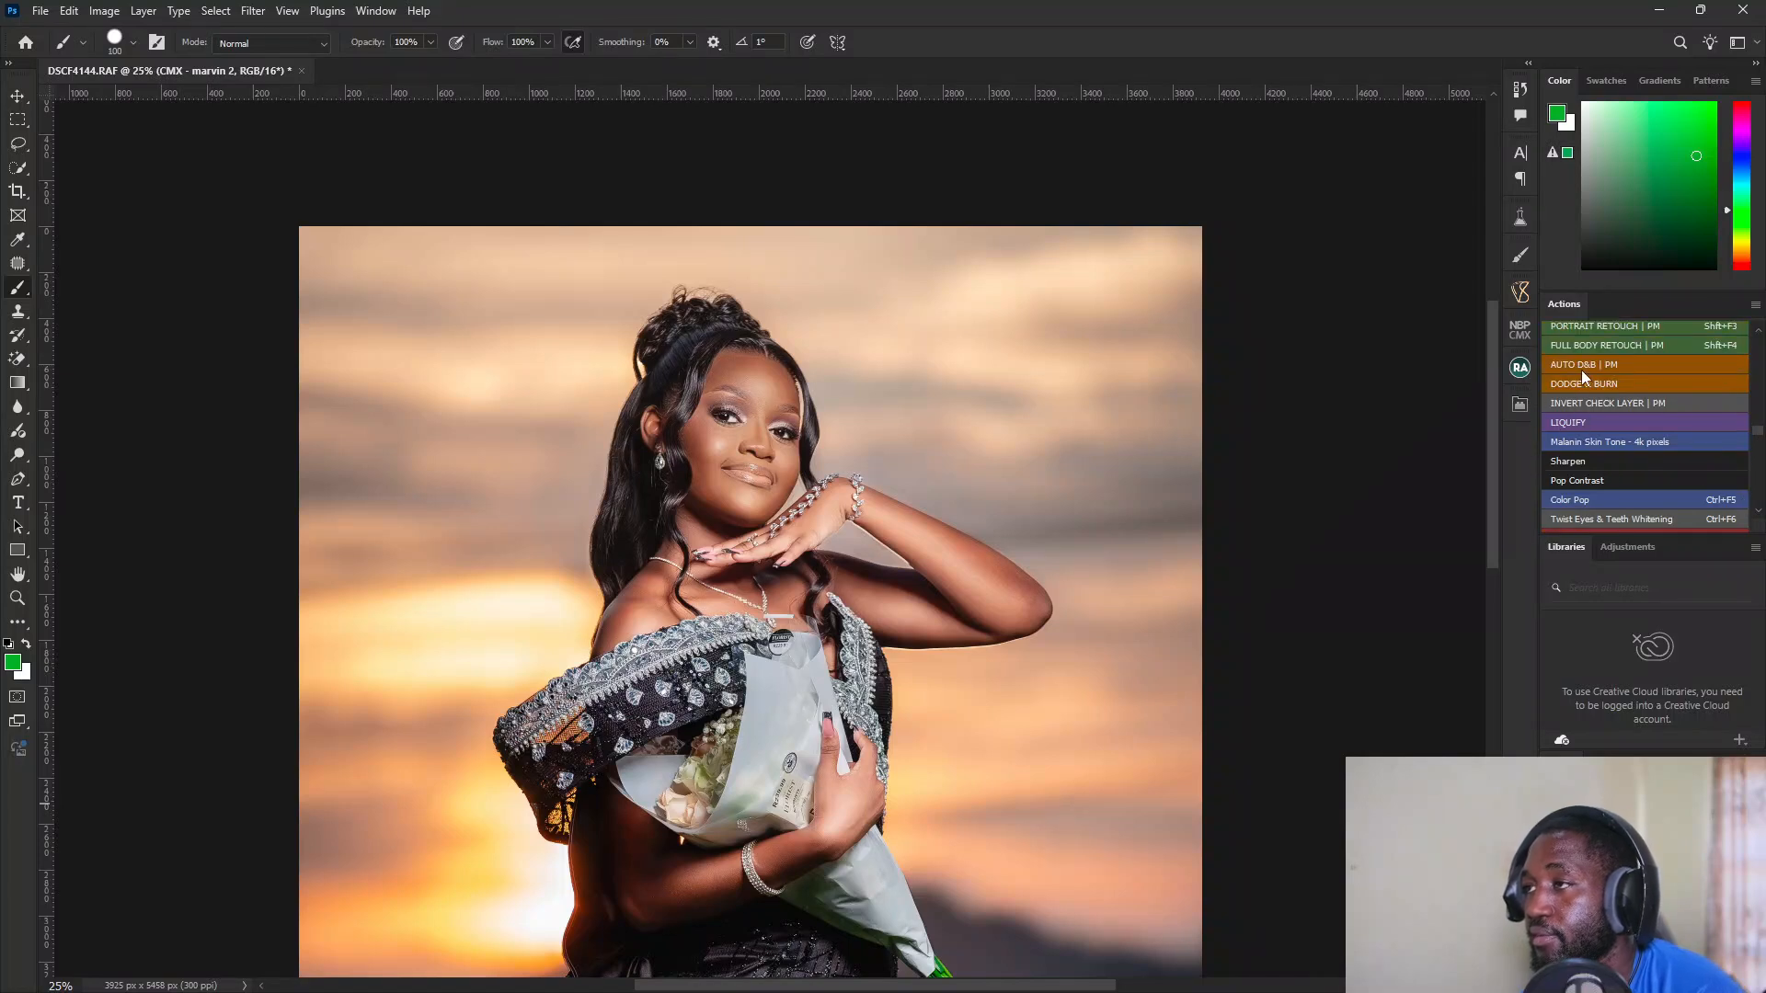
click(1587, 363)
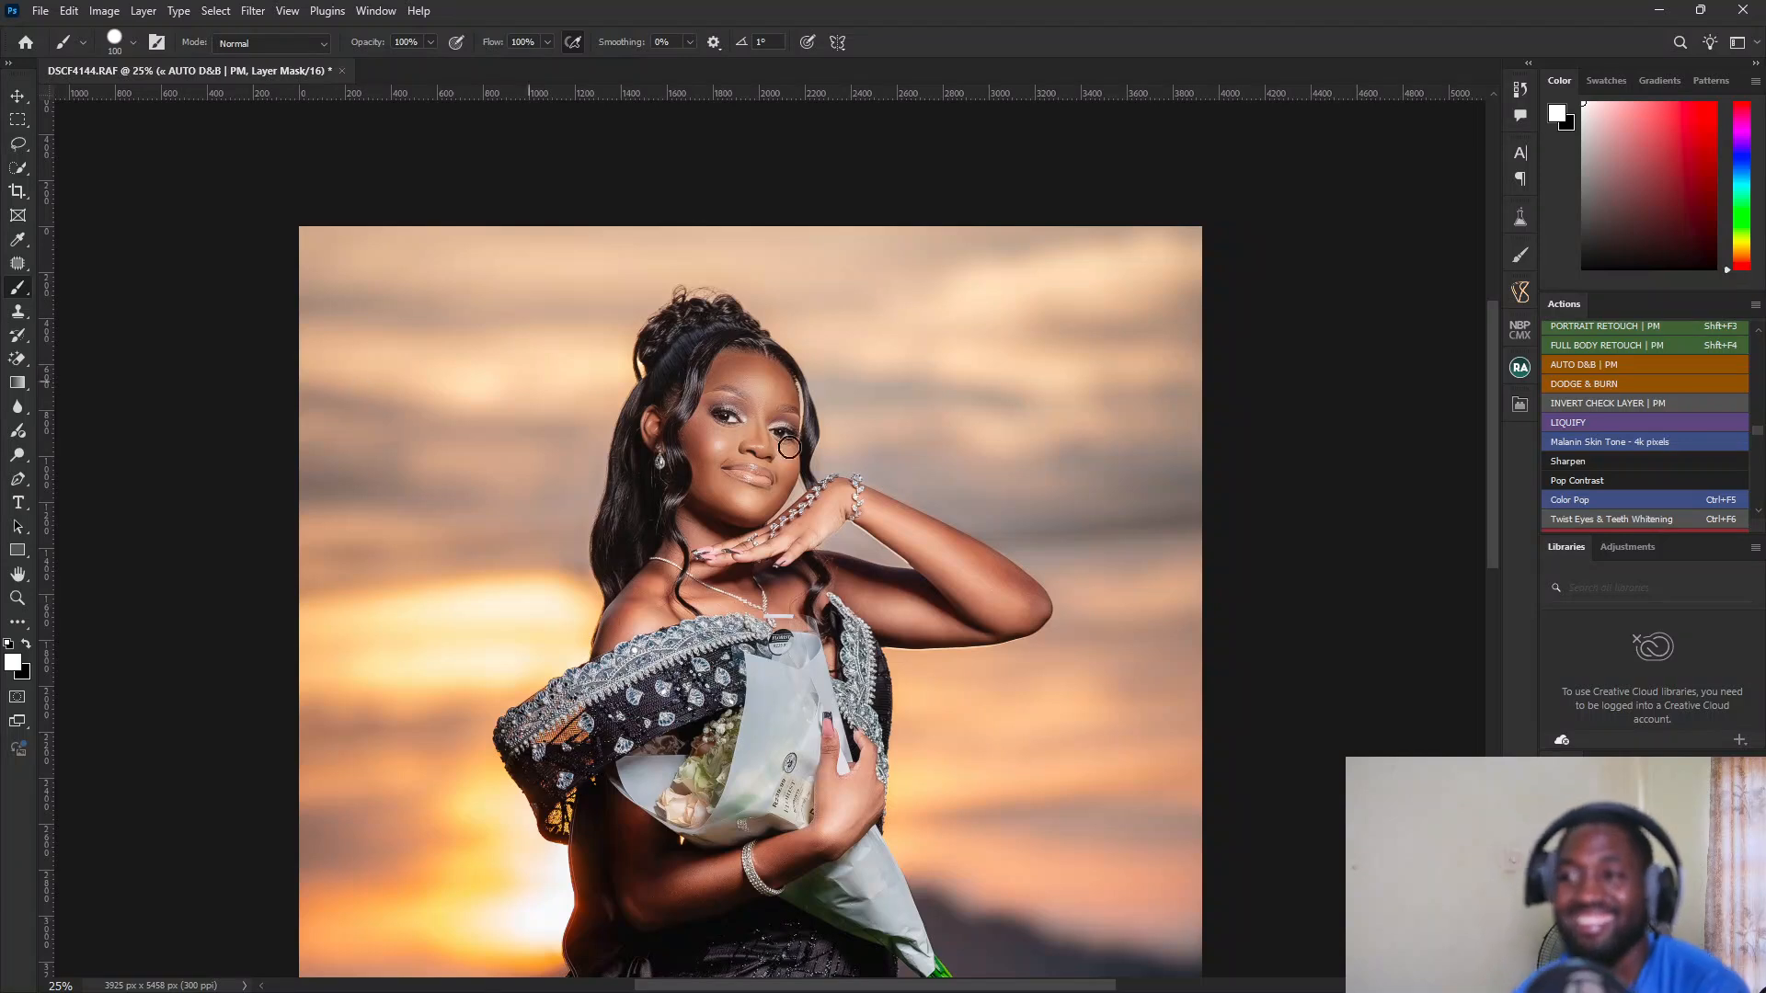
Step: Set the brush flow to 1% and brush the AUTO D&B mask over the face and arms, varying the size from 60 to 150
click(547, 42)
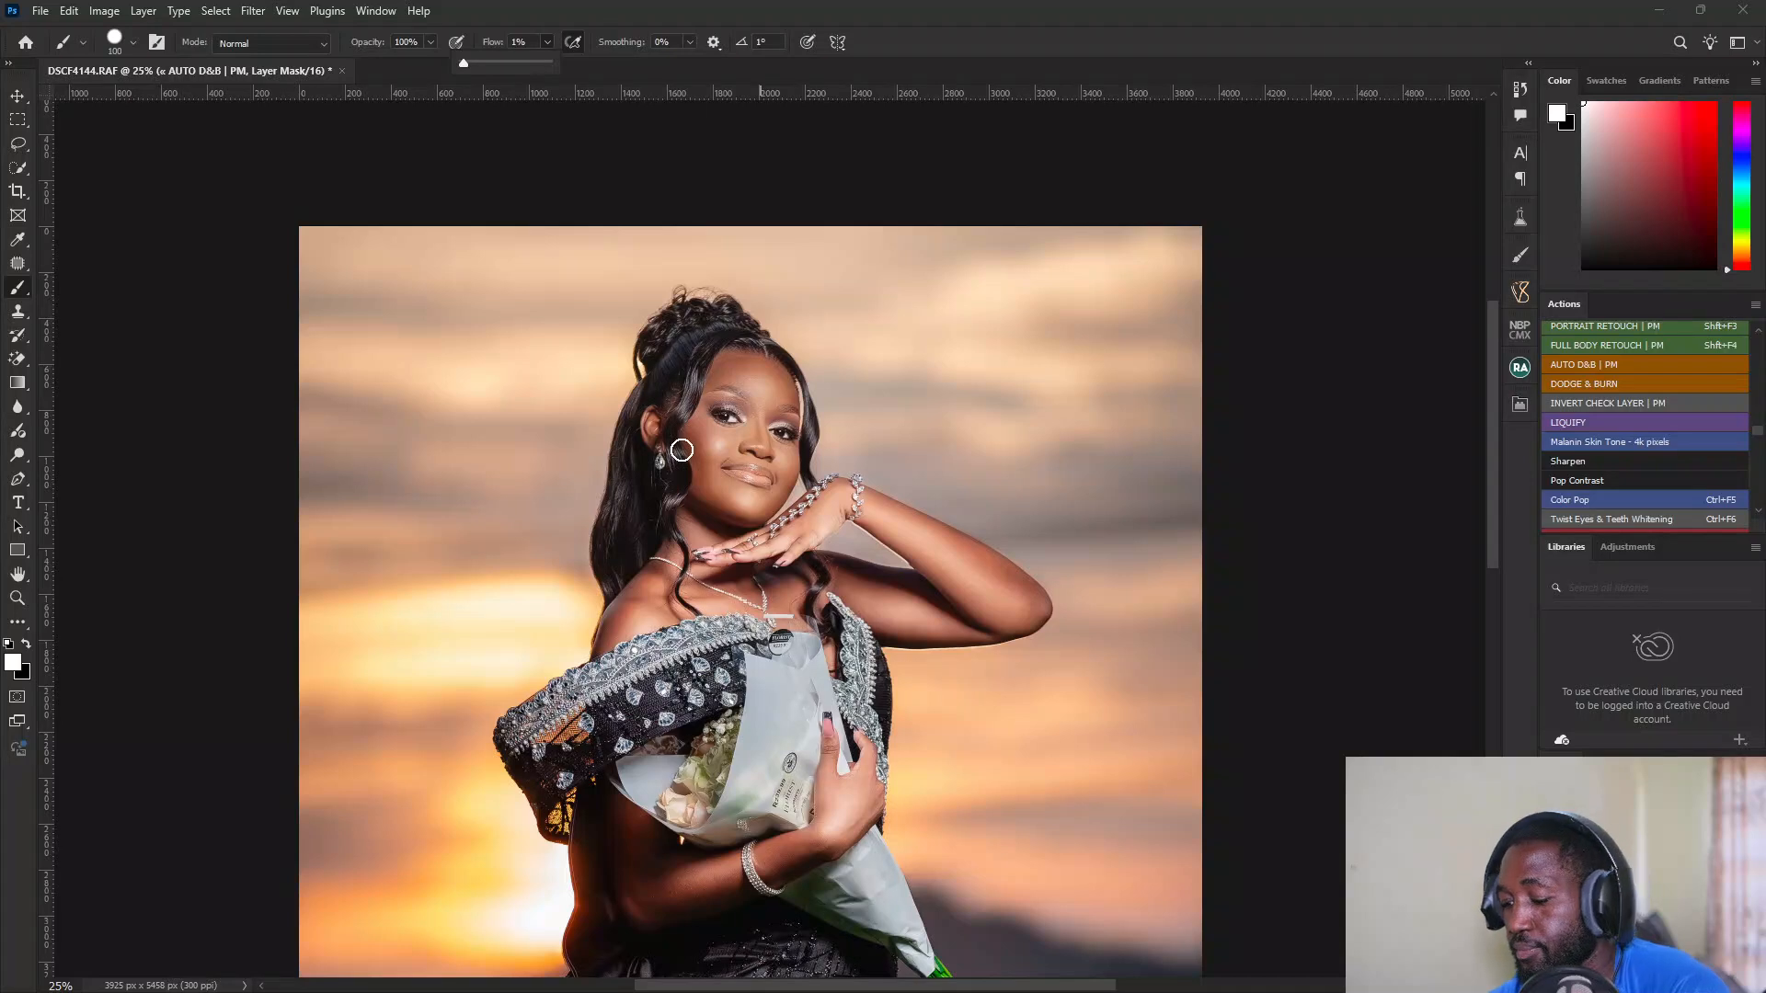
key(bracketright)
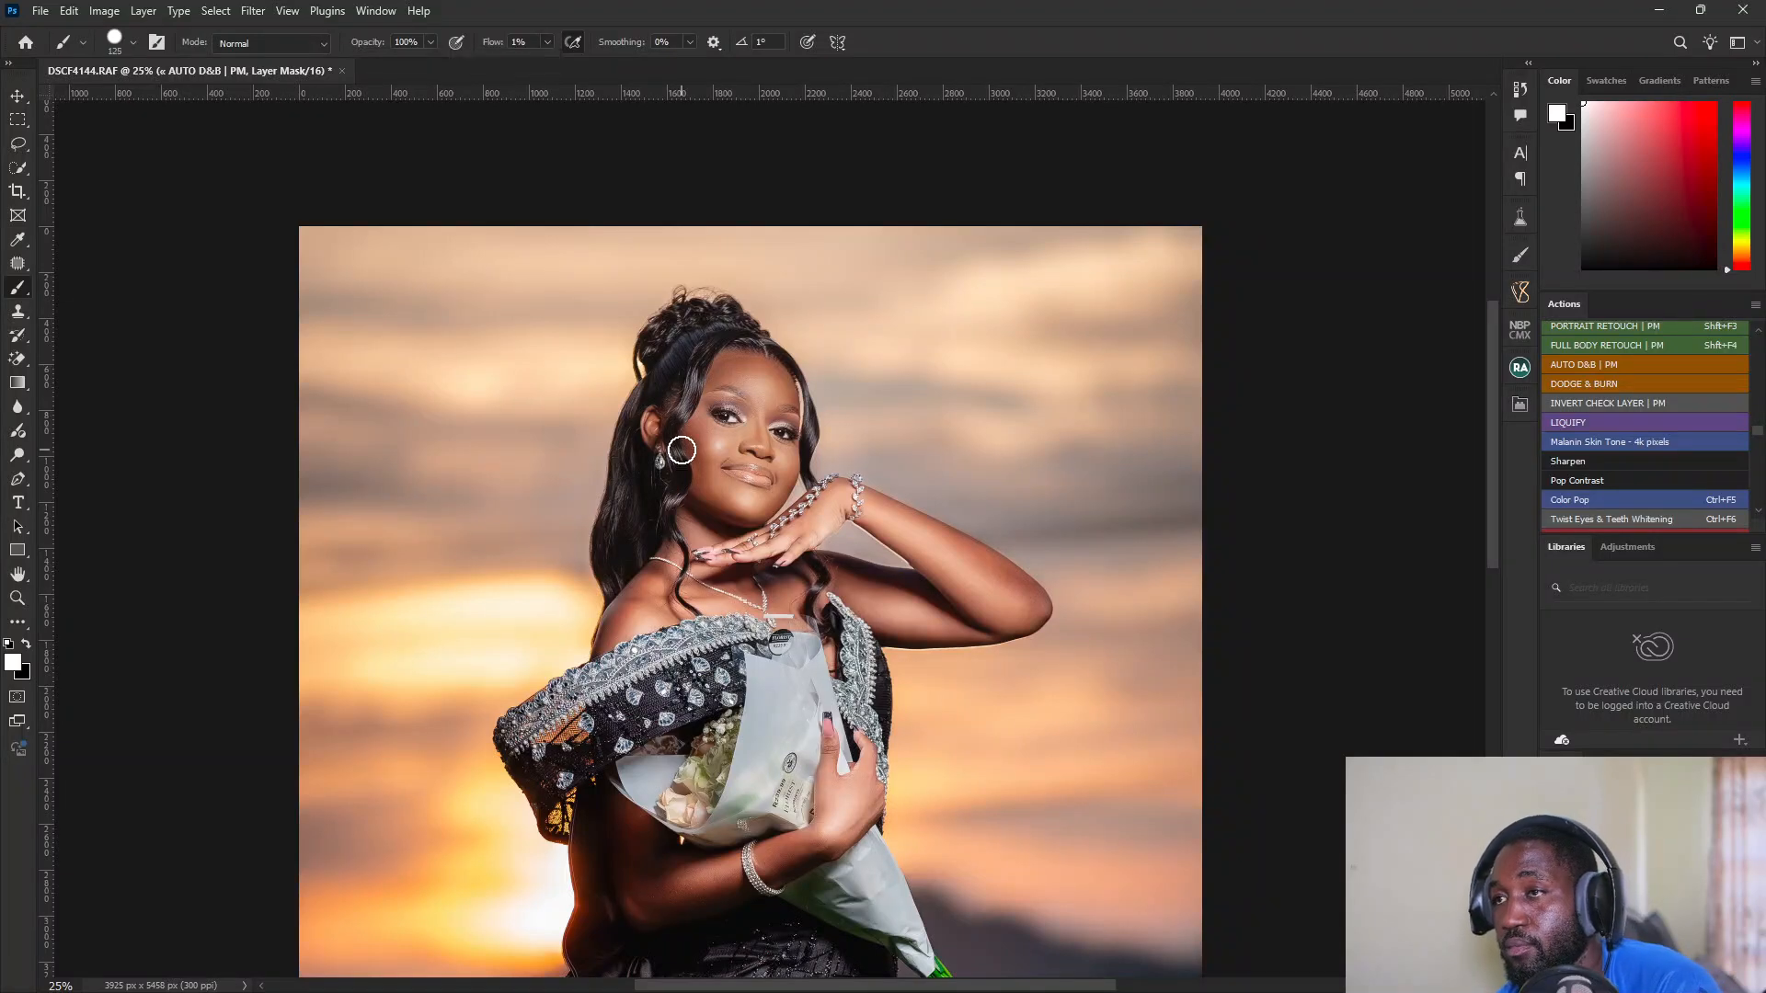
key(bracketright)
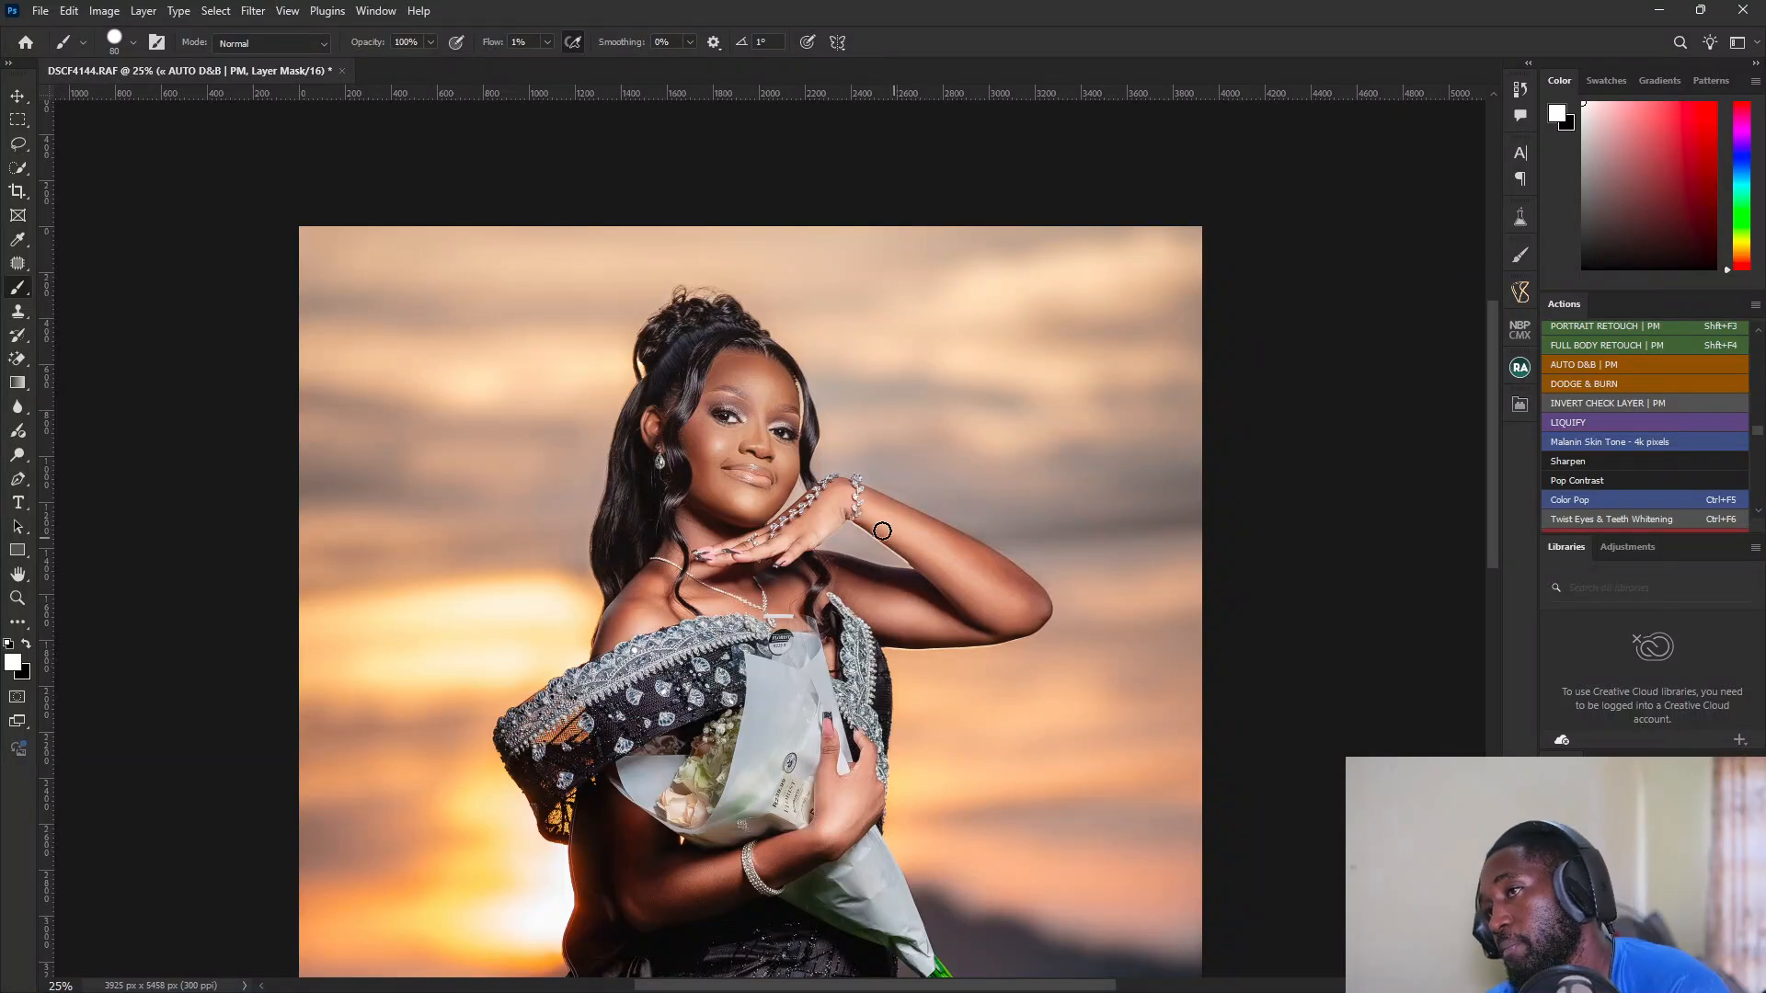
key(bracketright)
key(bracketright)
key(bracketright)
key(bracketright)
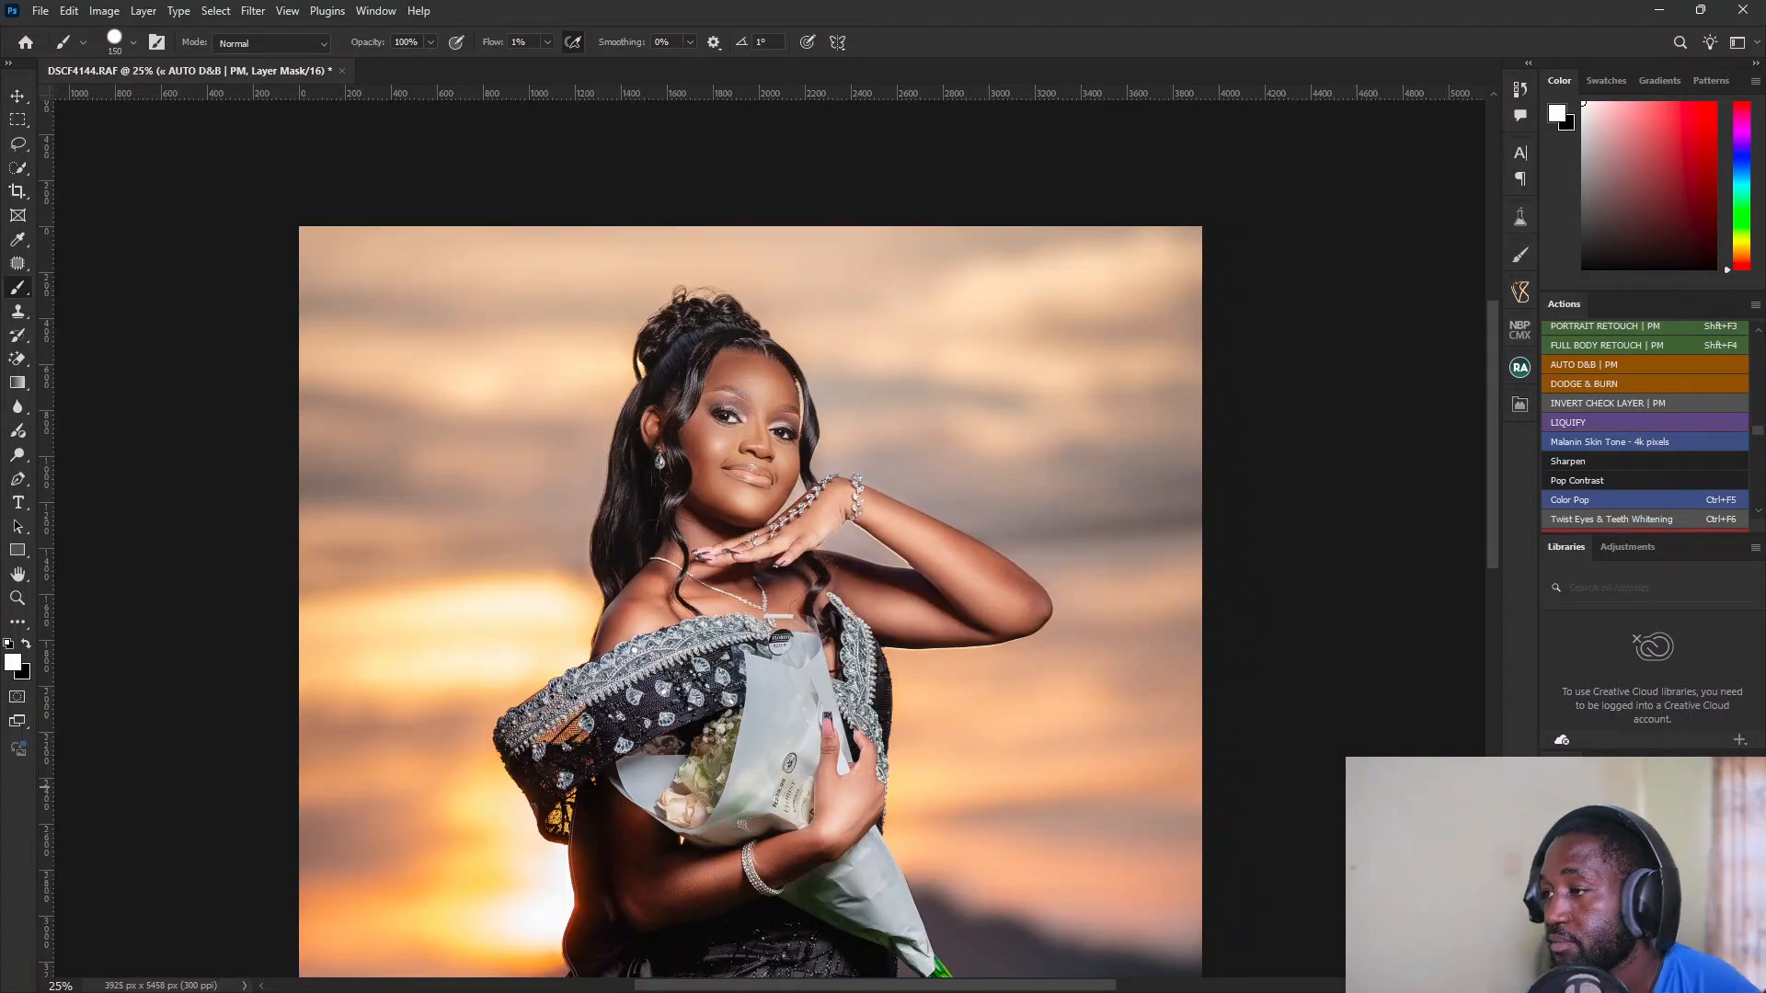
Step: Merge the selected retouching layers and run the Eyes N Teeth Whitening action
right_click(1613, 944)
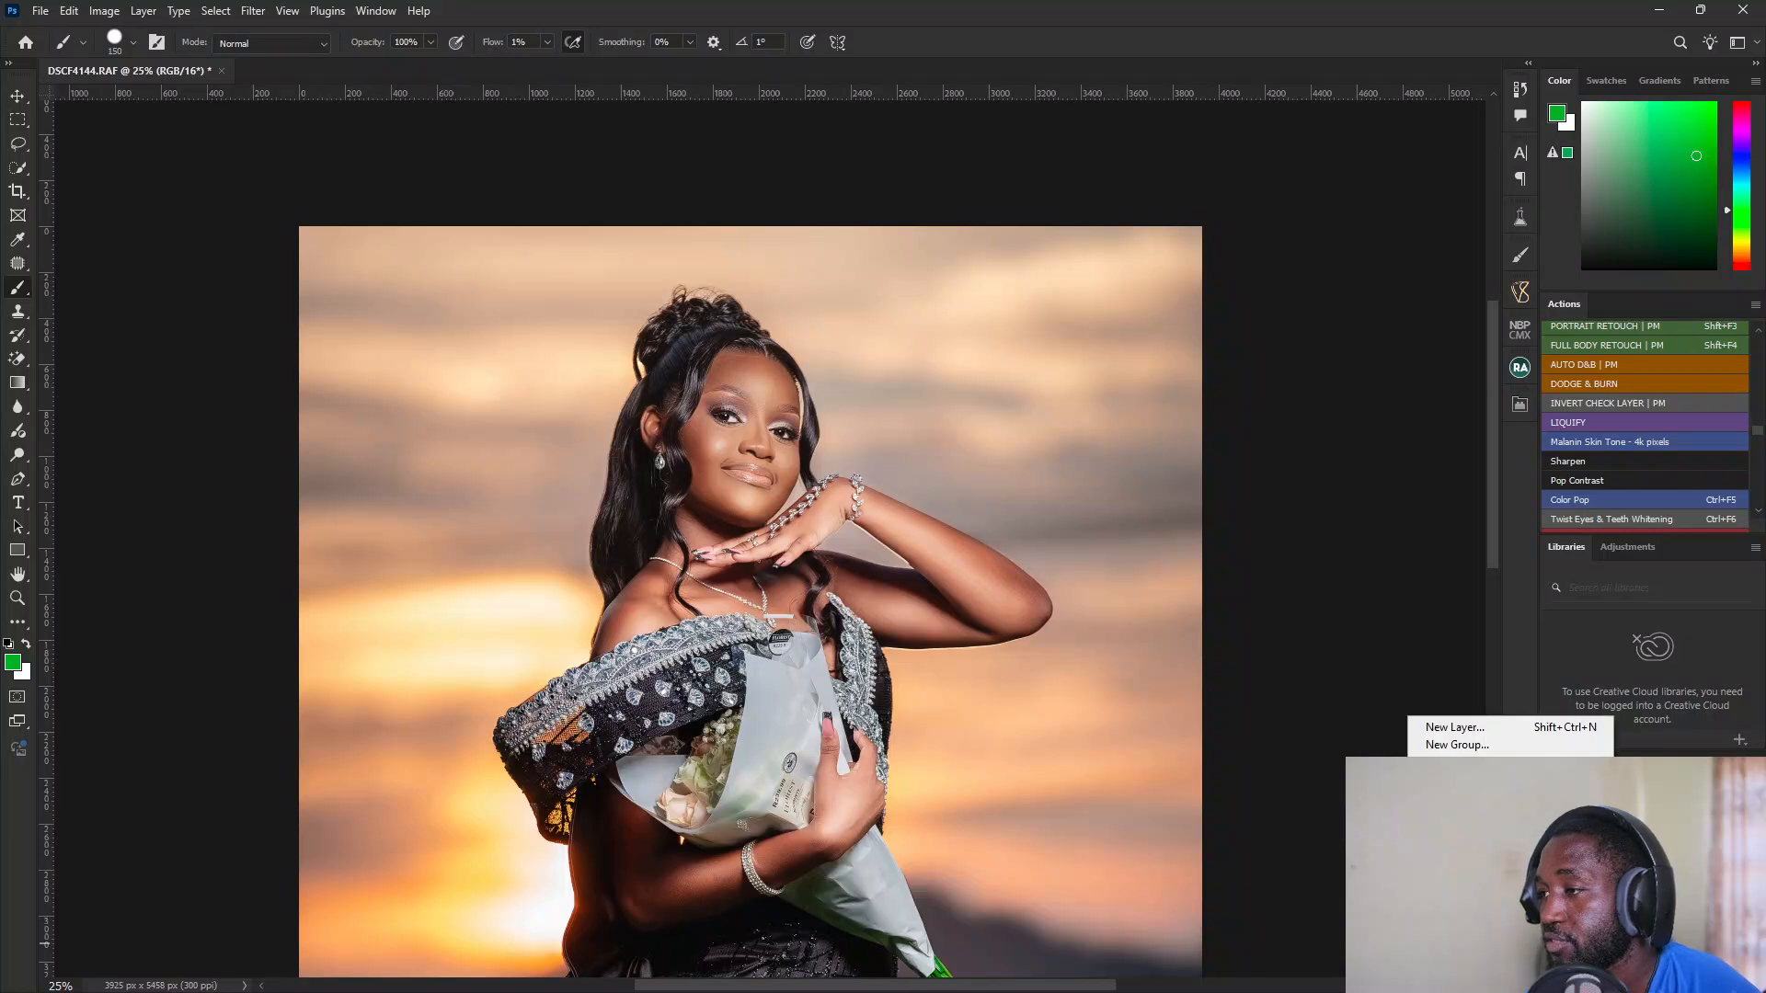
click(1554, 902)
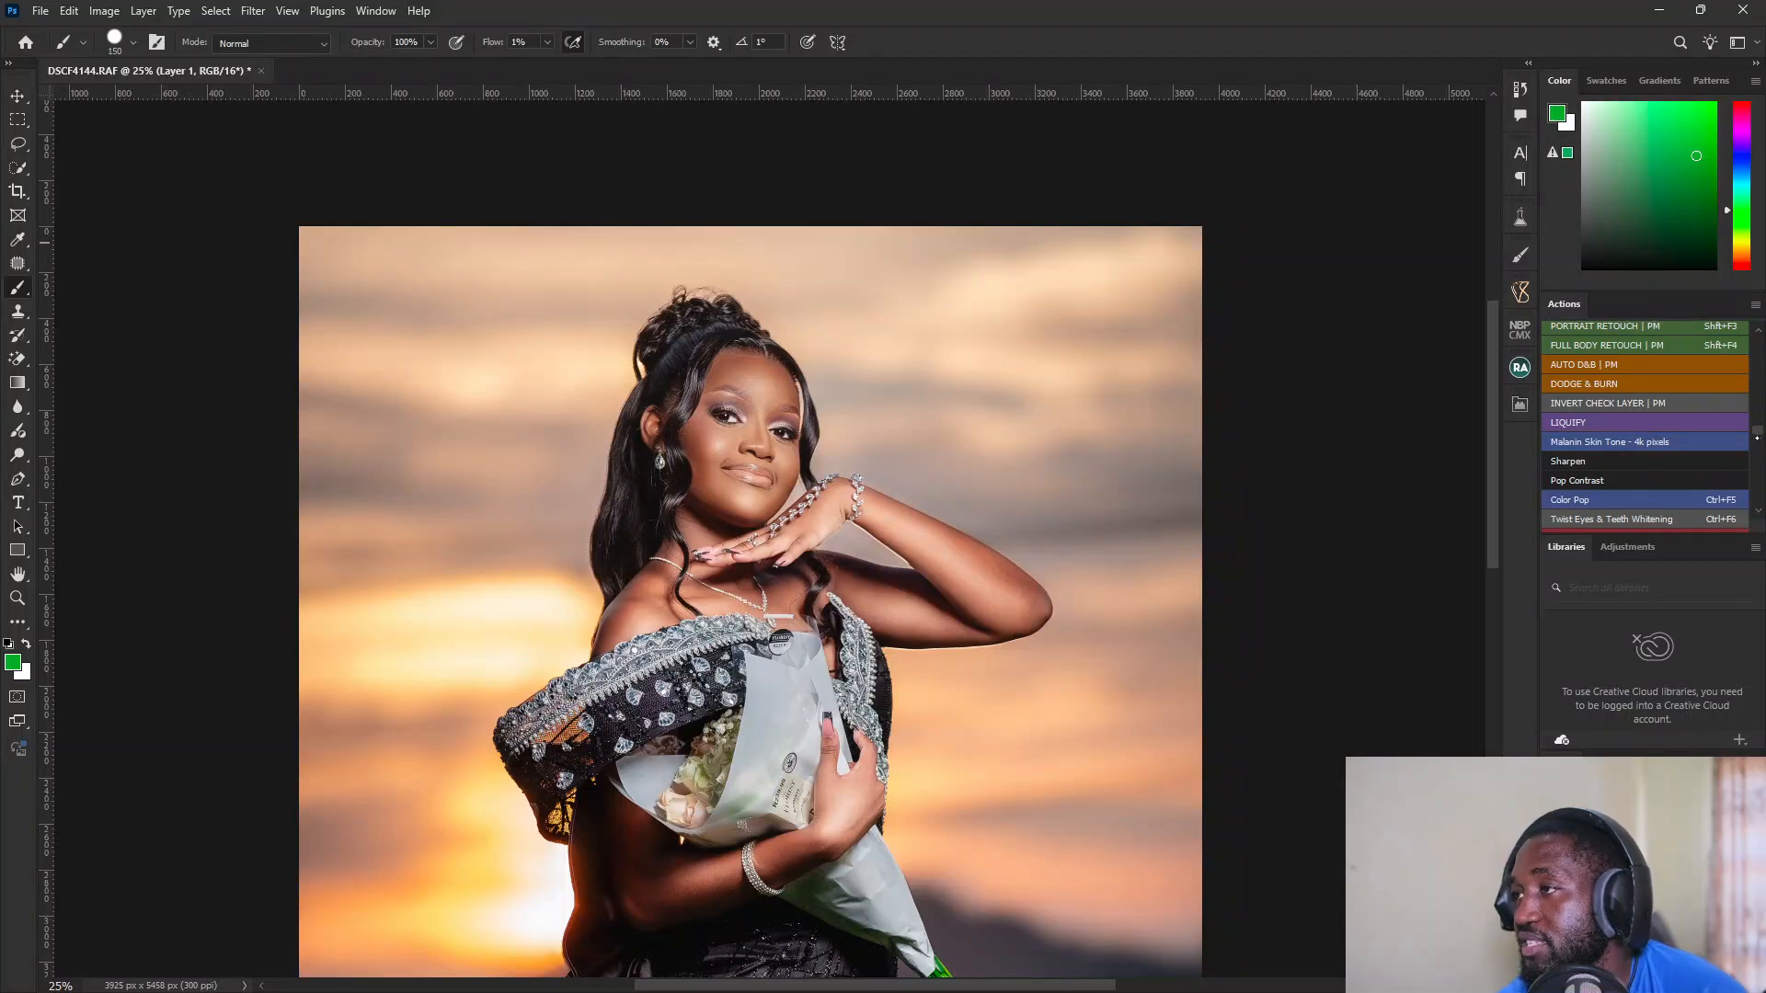
drag(1758, 431, 1763, 289)
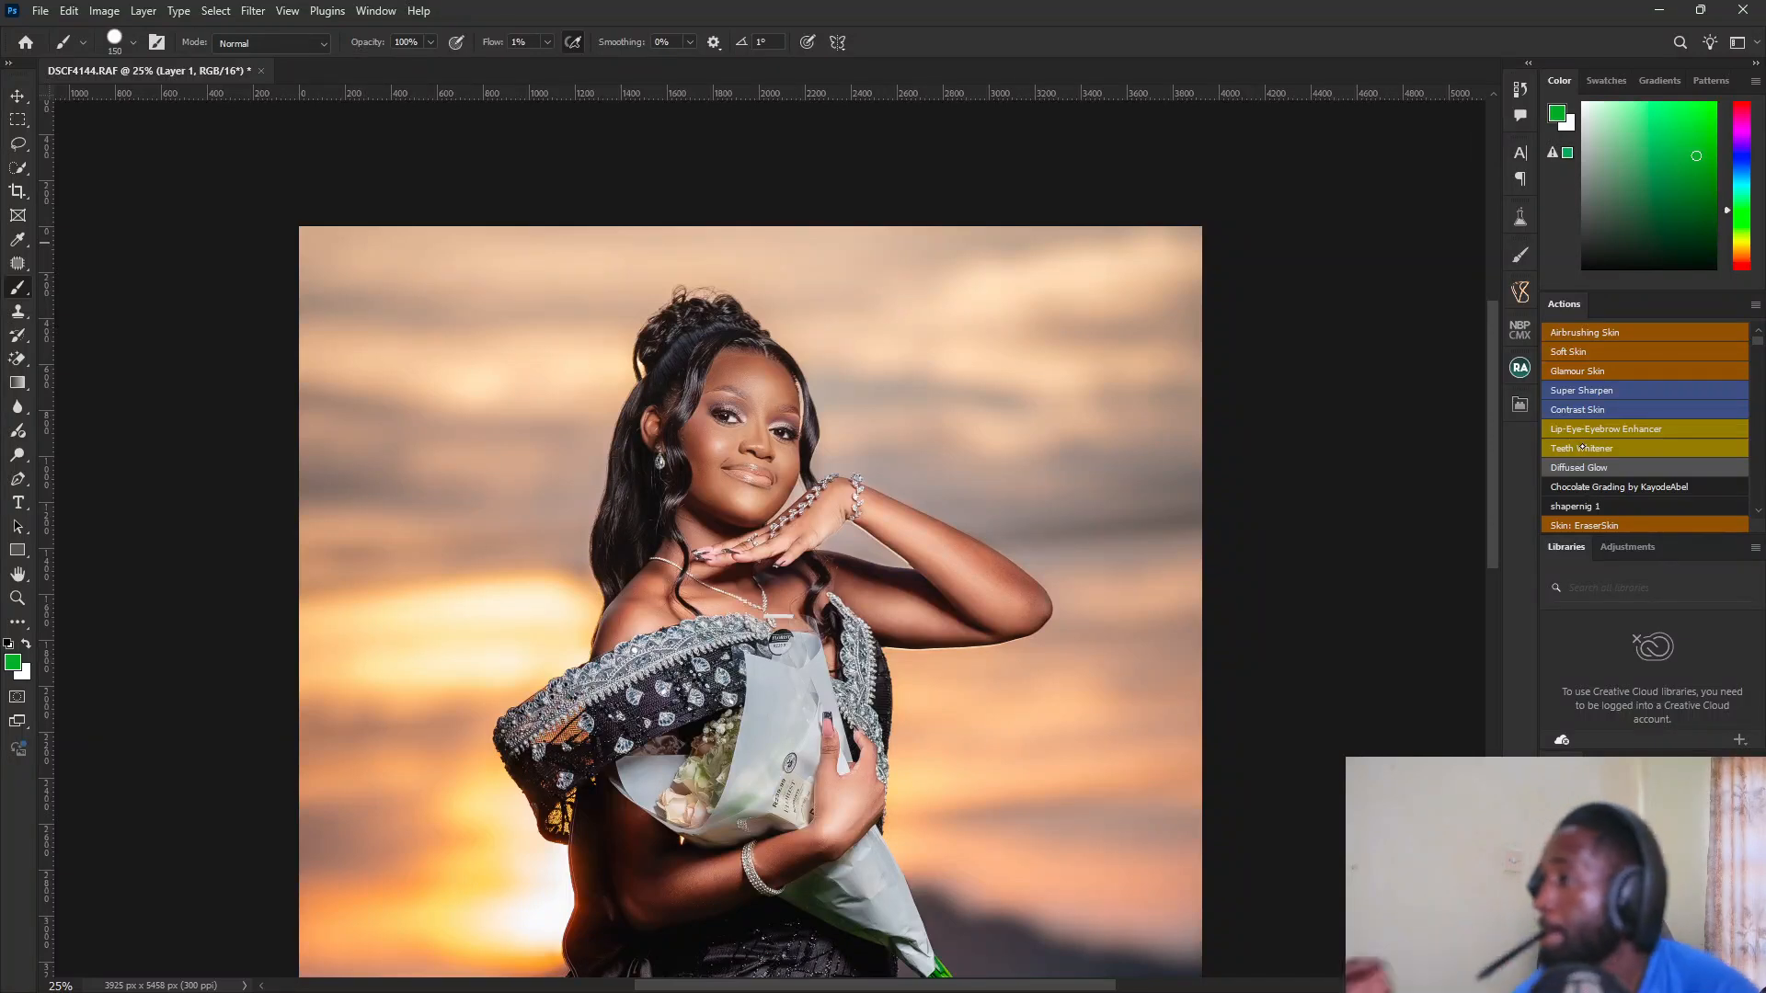
scroll(1630, 462, down, 1)
scroll(1598, 502, down, 1)
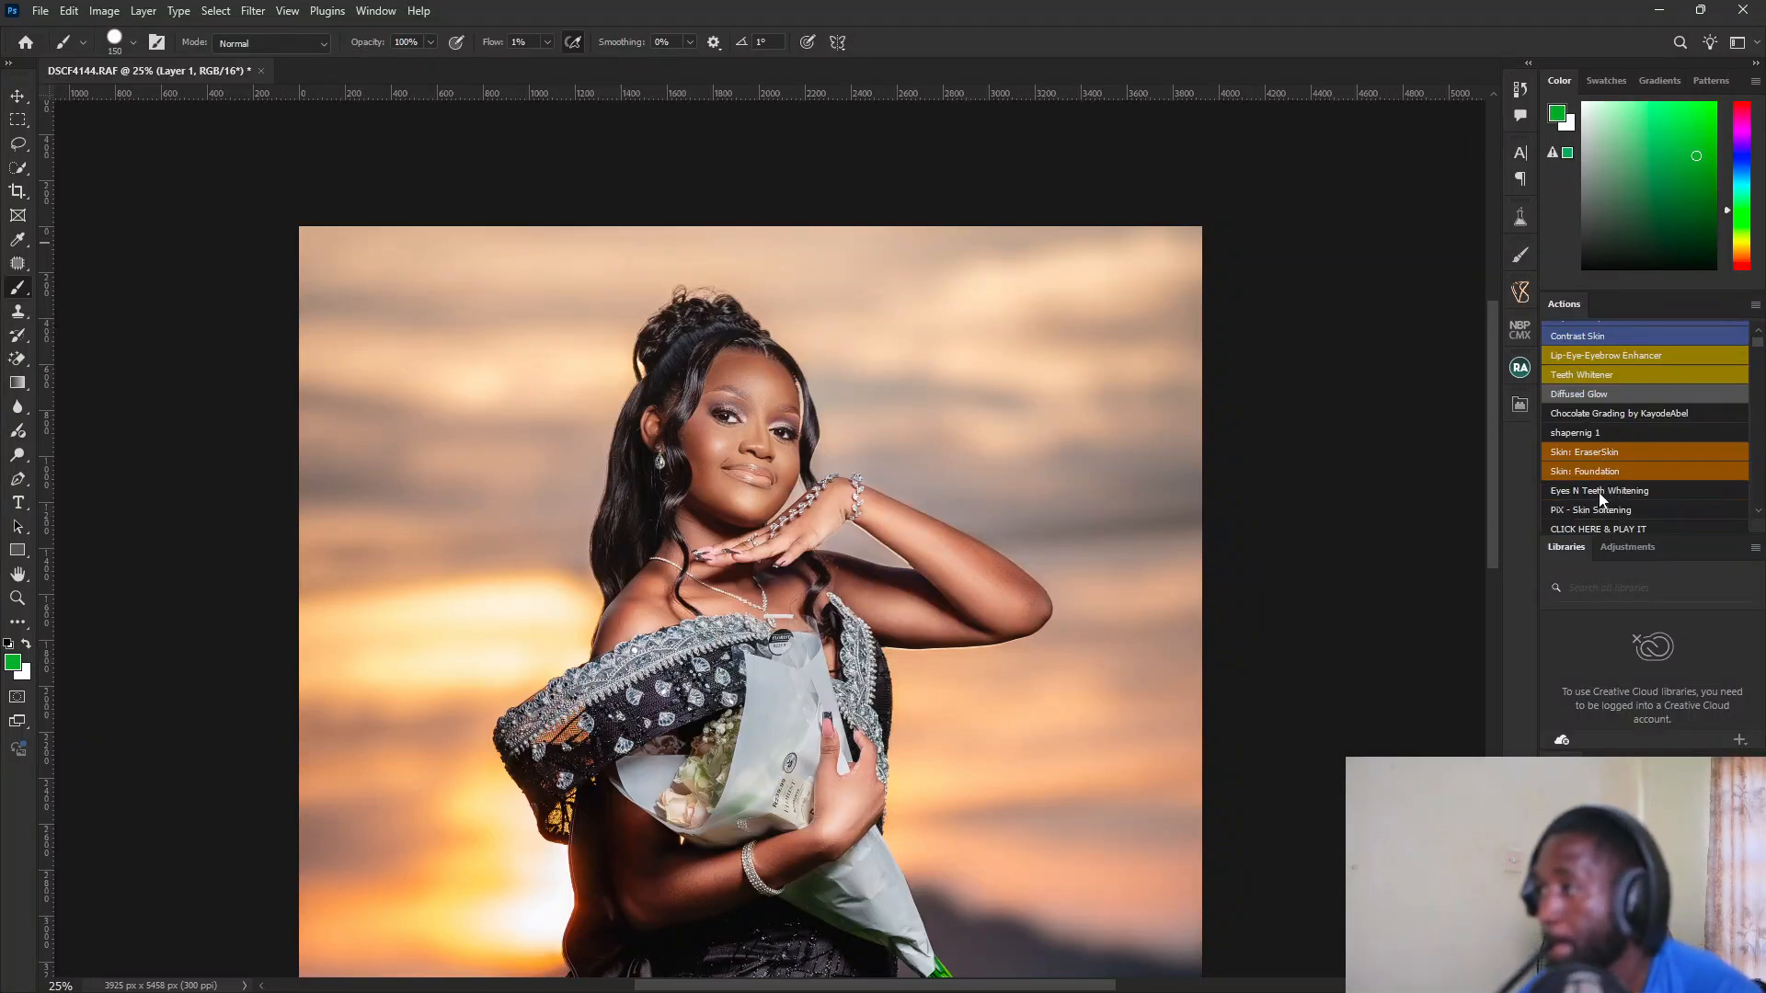
click(1600, 493)
scroll(1753, 462, up, 2)
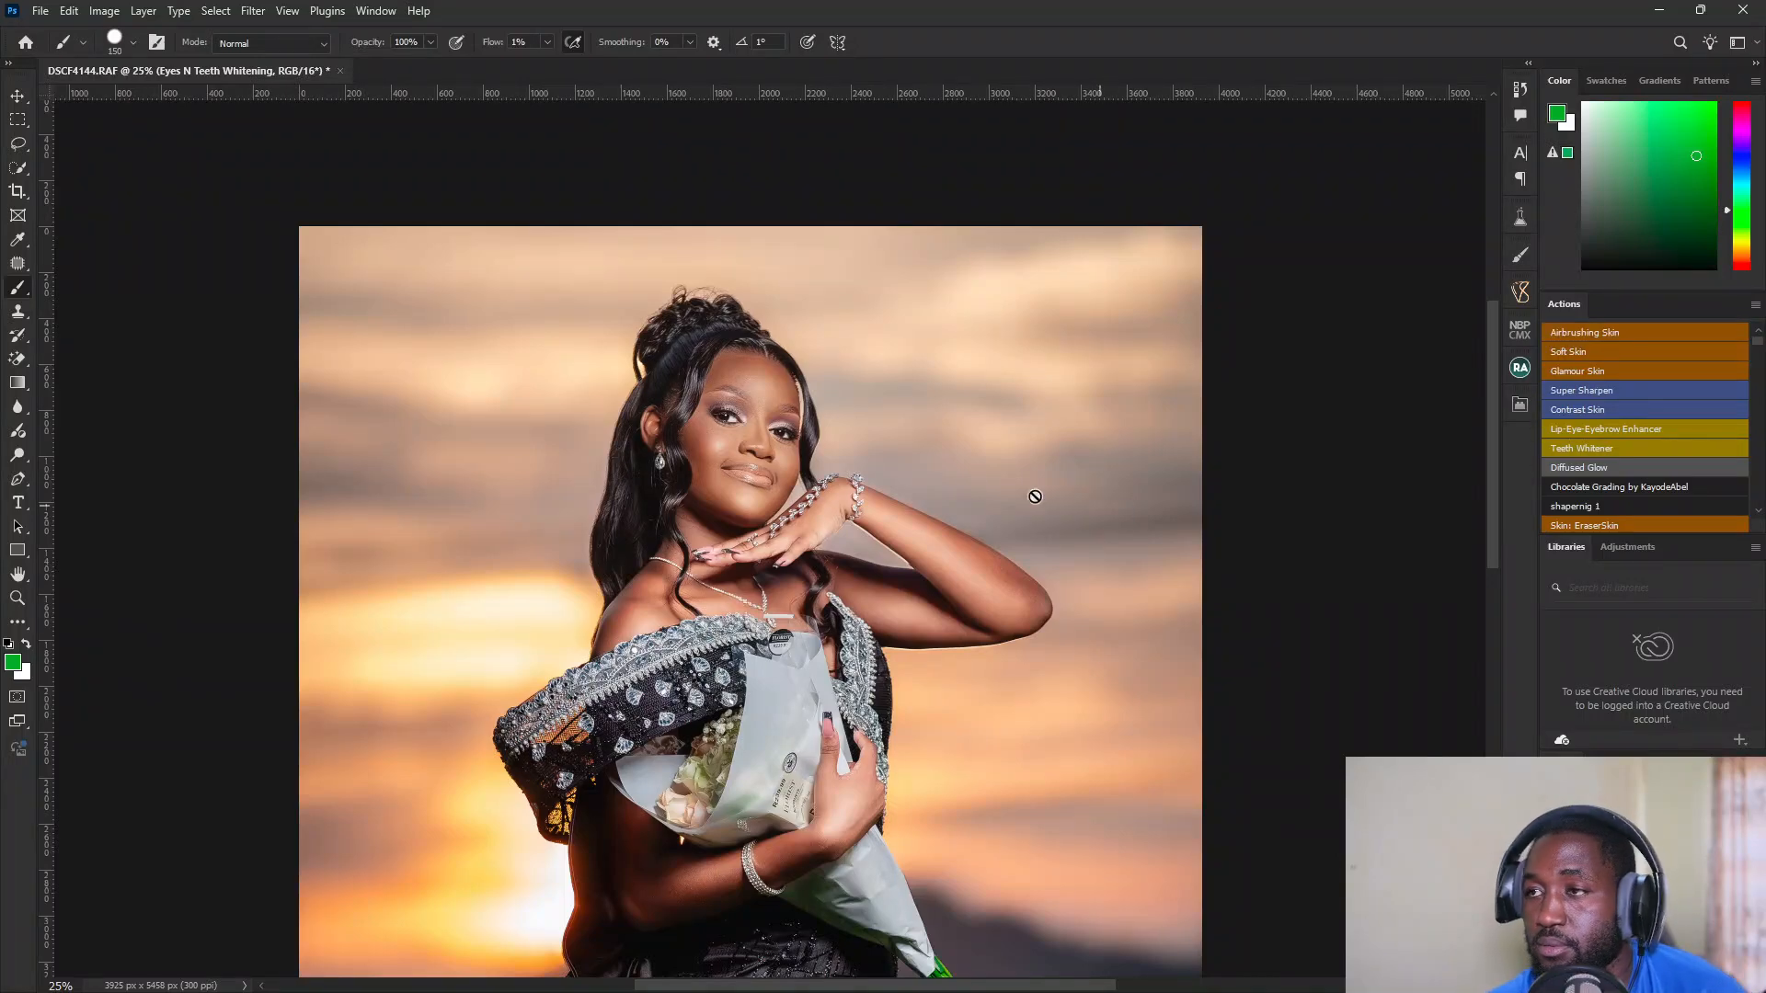
Step: Paint the whites of both eyes on the Photo Filter 1 mask with a size 15 brush at 100% flow
scroll(832, 470, up, 3)
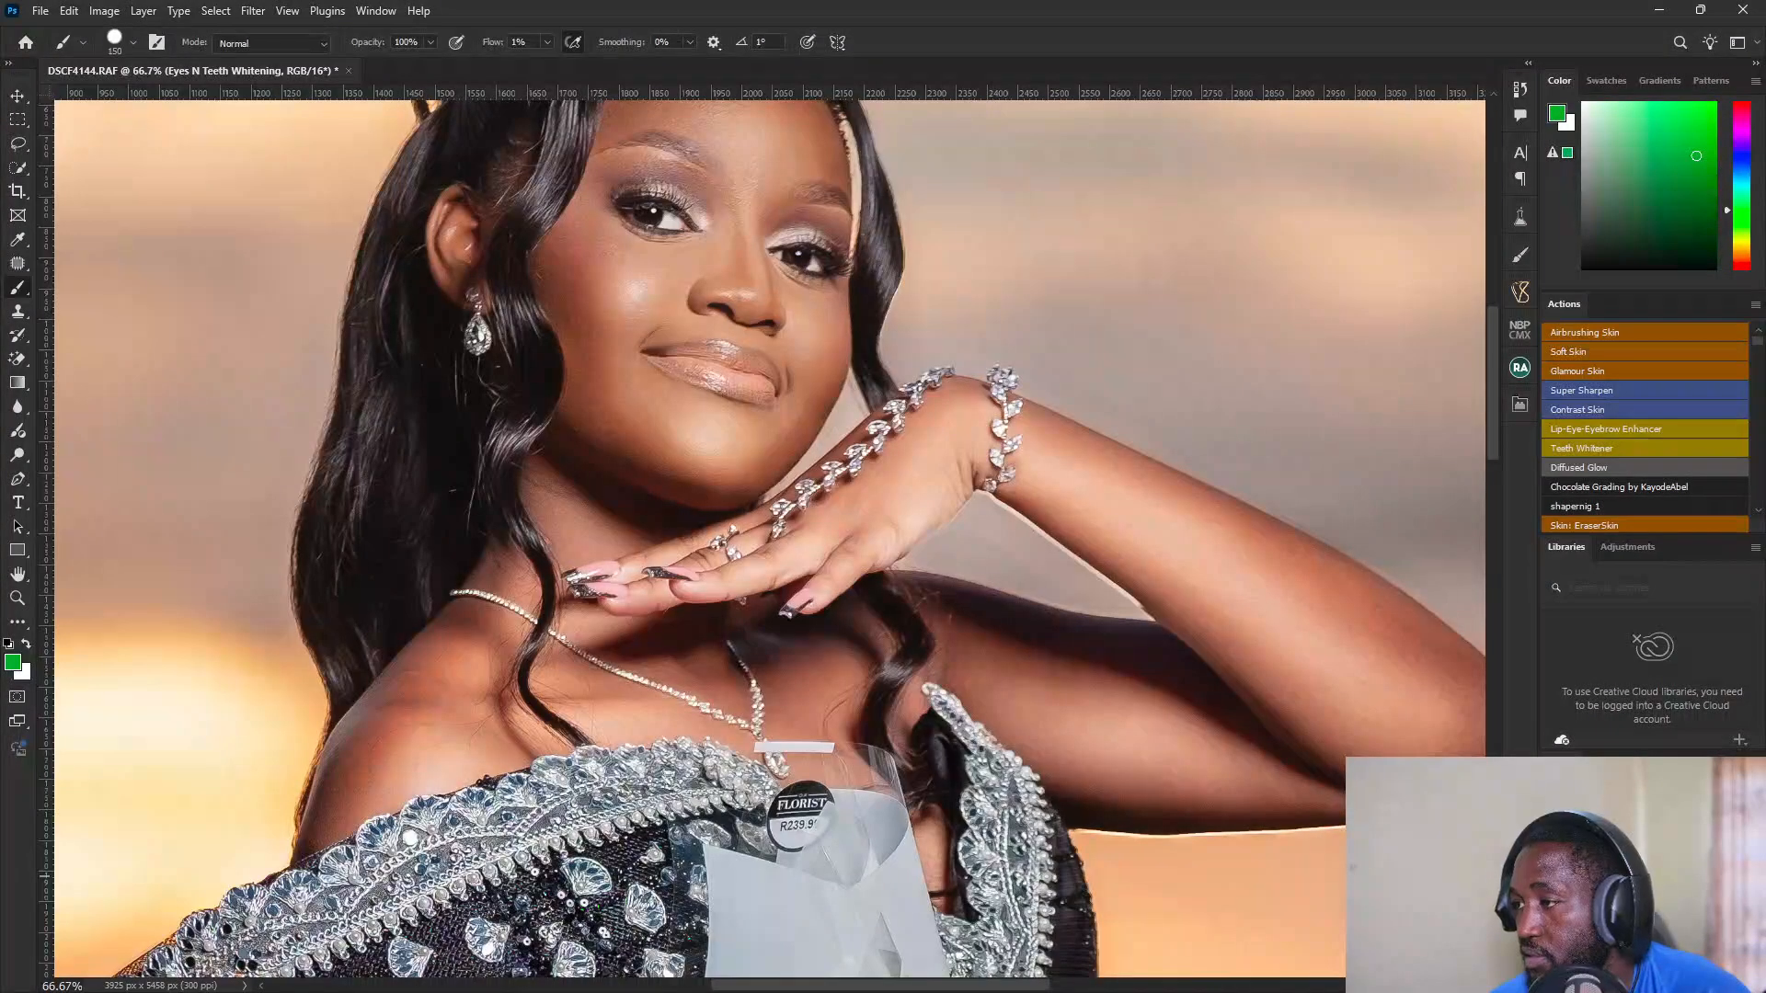
click(1624, 876)
key(bracketleft)
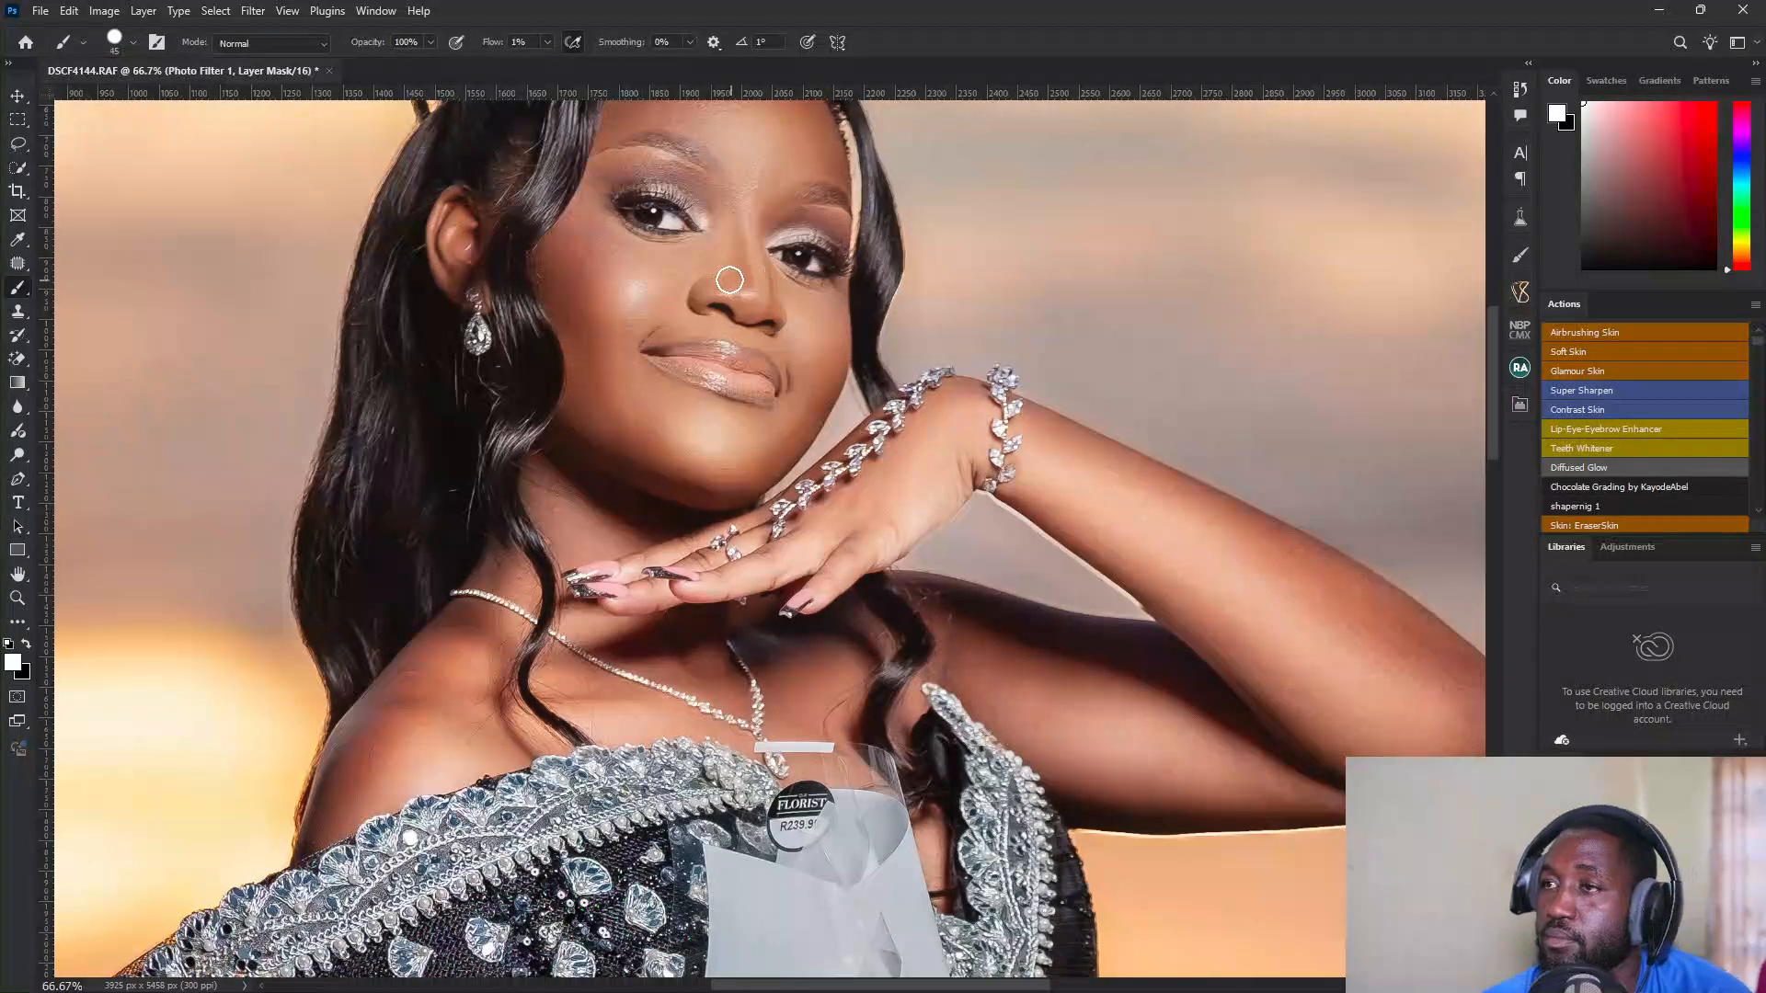
key(bracketleft)
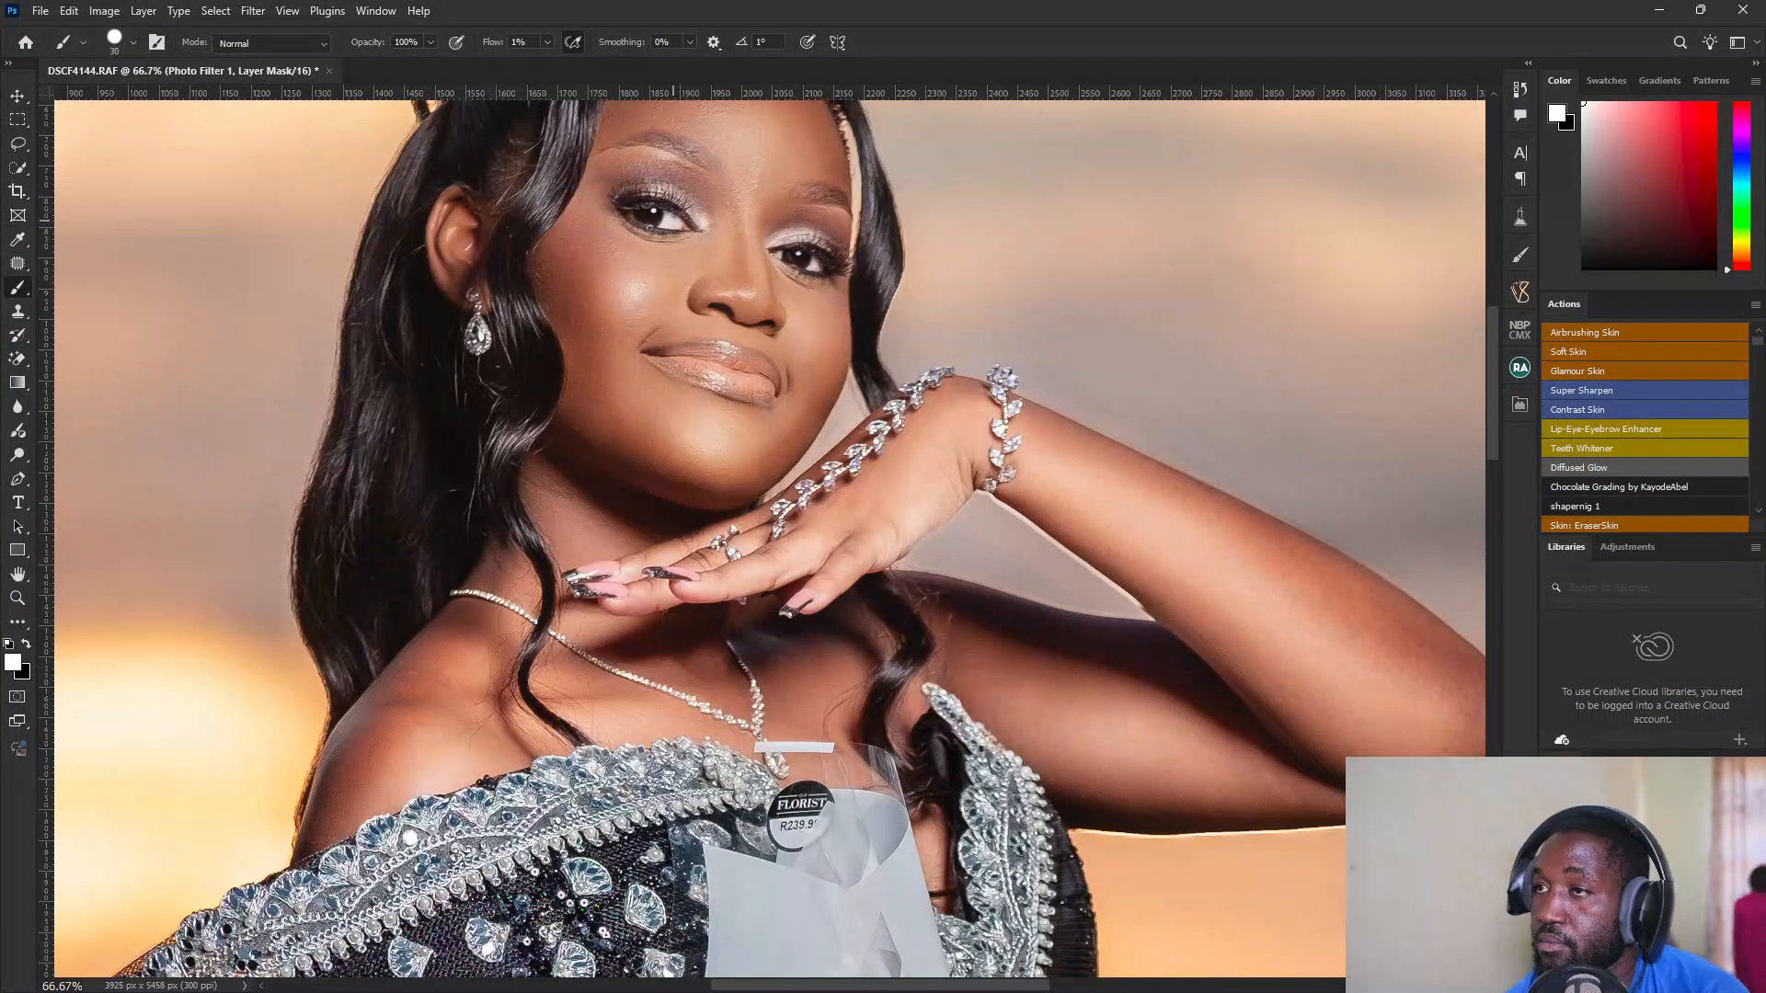
key(bracketleft)
key(bracketleft)
key(bracketleft)
key(bracketleft)
key(bracketleft)
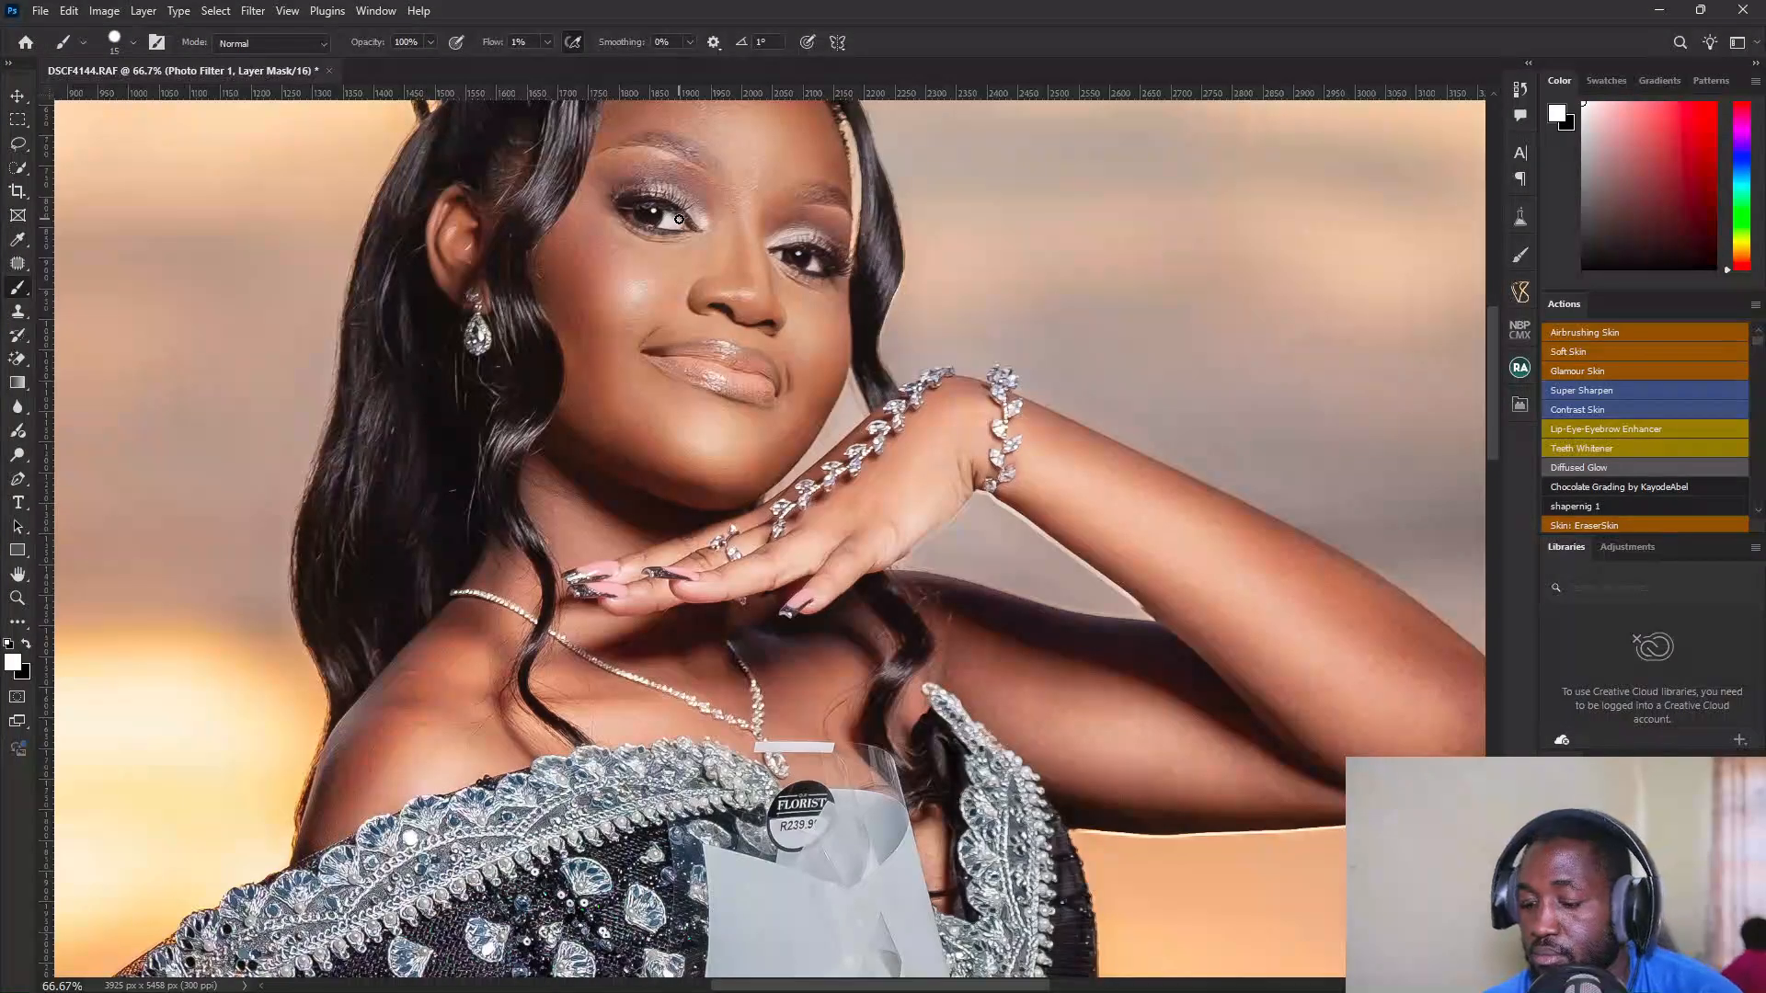
click(547, 42)
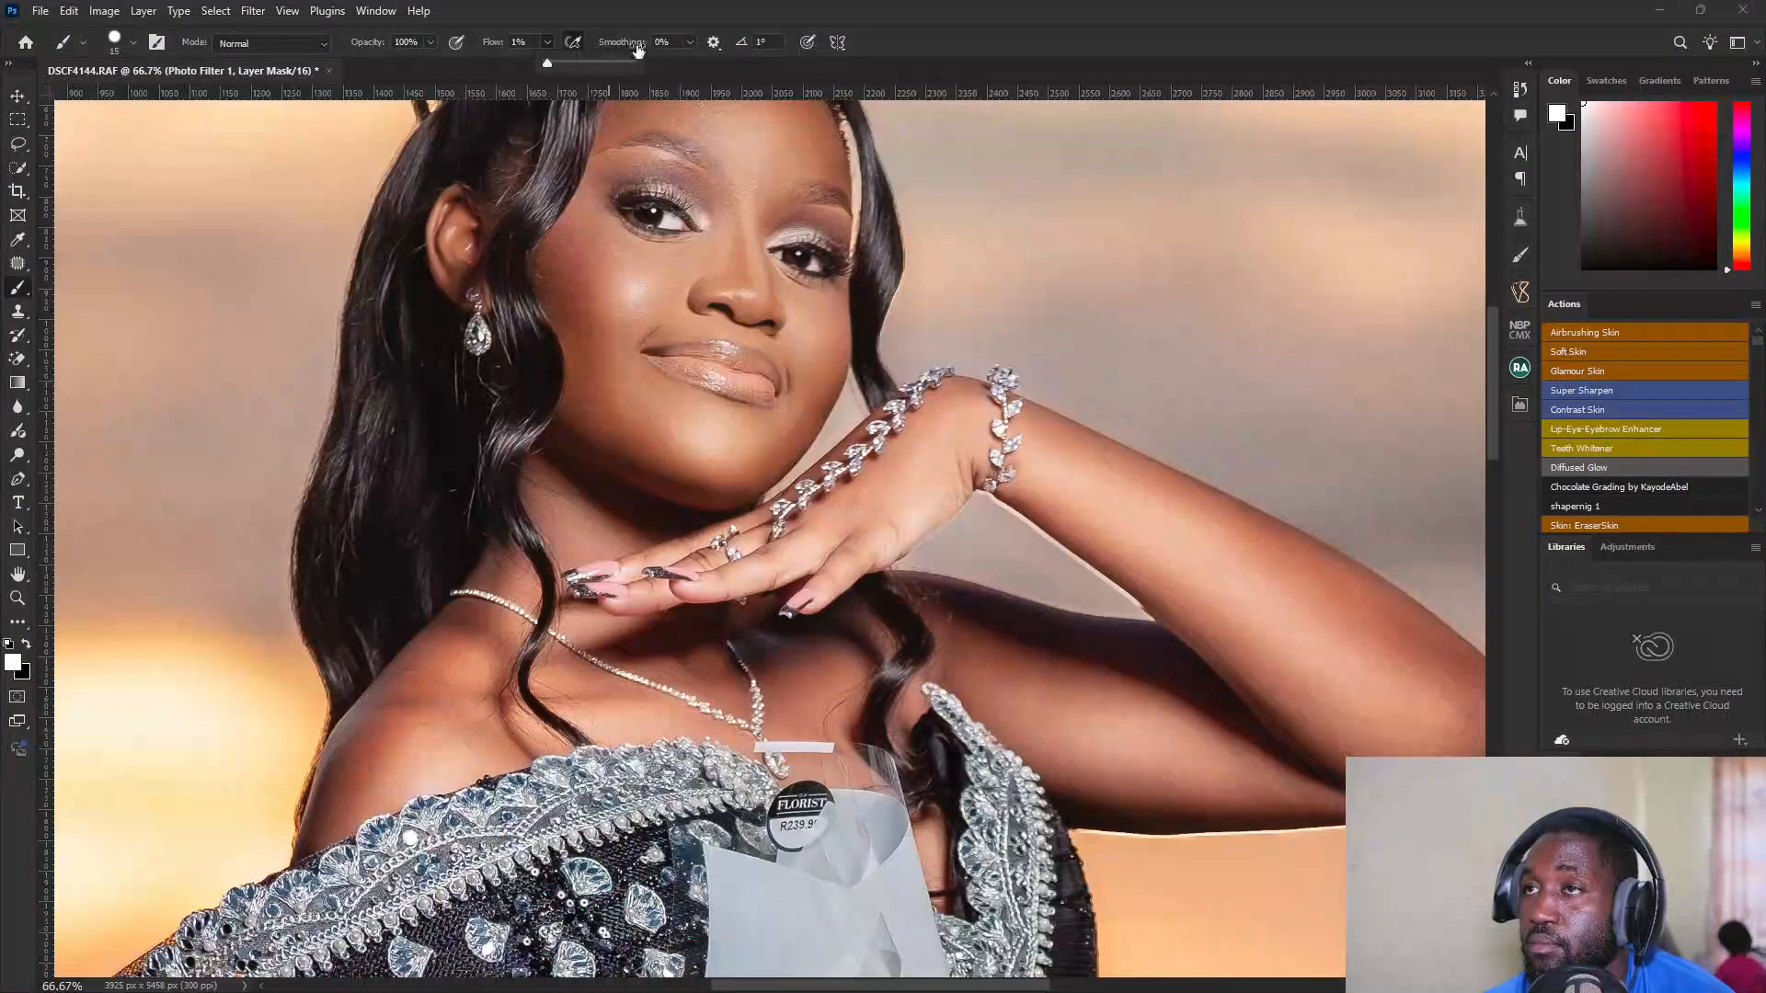
drag(543, 64, 693, 51)
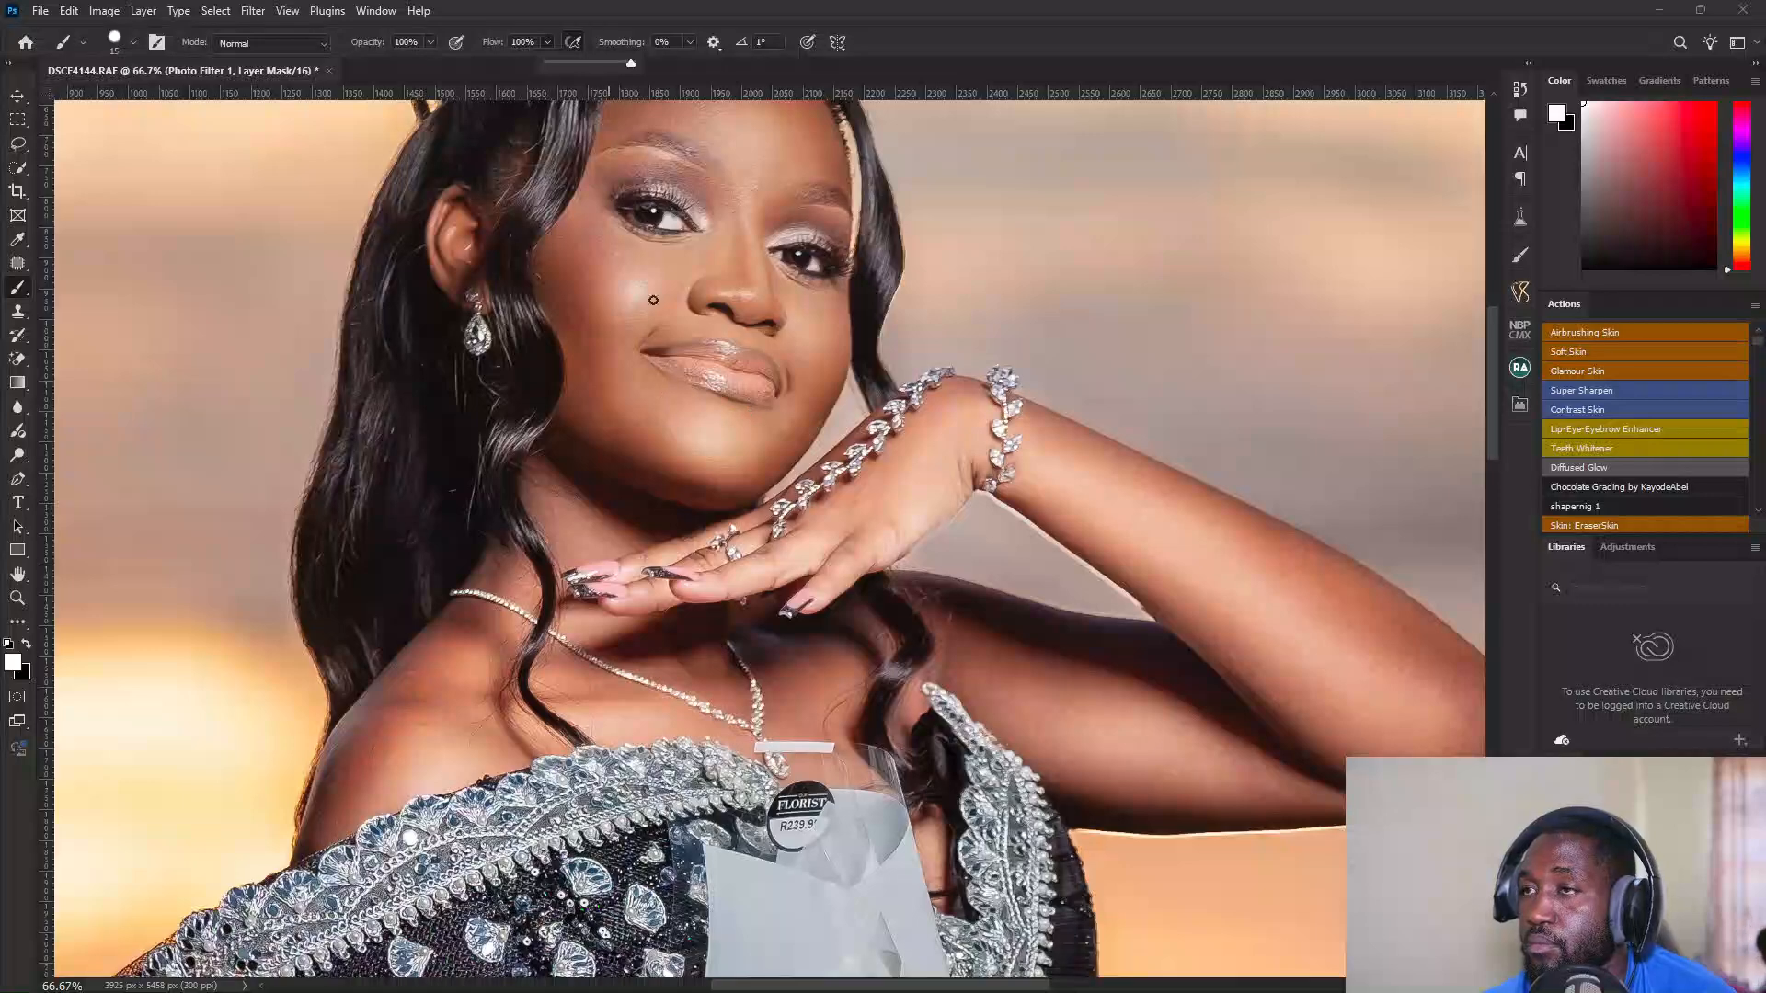
click(650, 210)
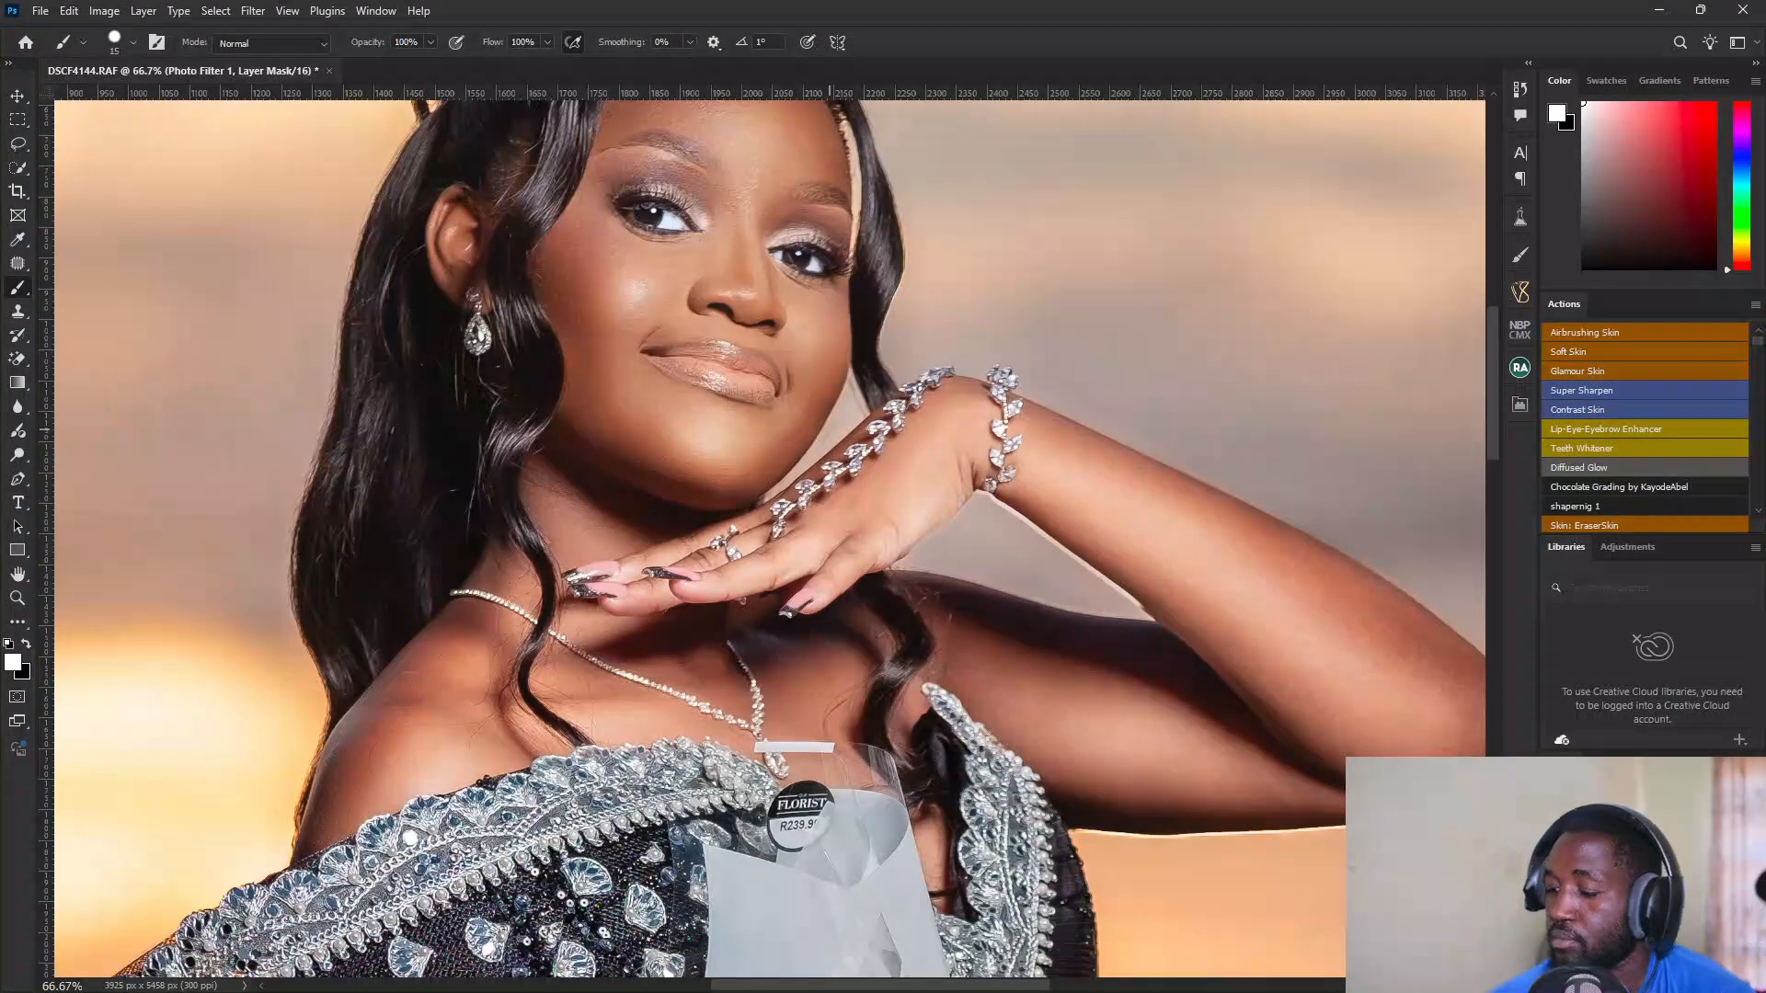
Step: Merge the Eyes N Teeth Whitening group with the layers below it and duplicate the merged layer
key(ctrl+minus)
key(ctrl+minus)
key(ctrl+minus)
key(ctrl+minus)
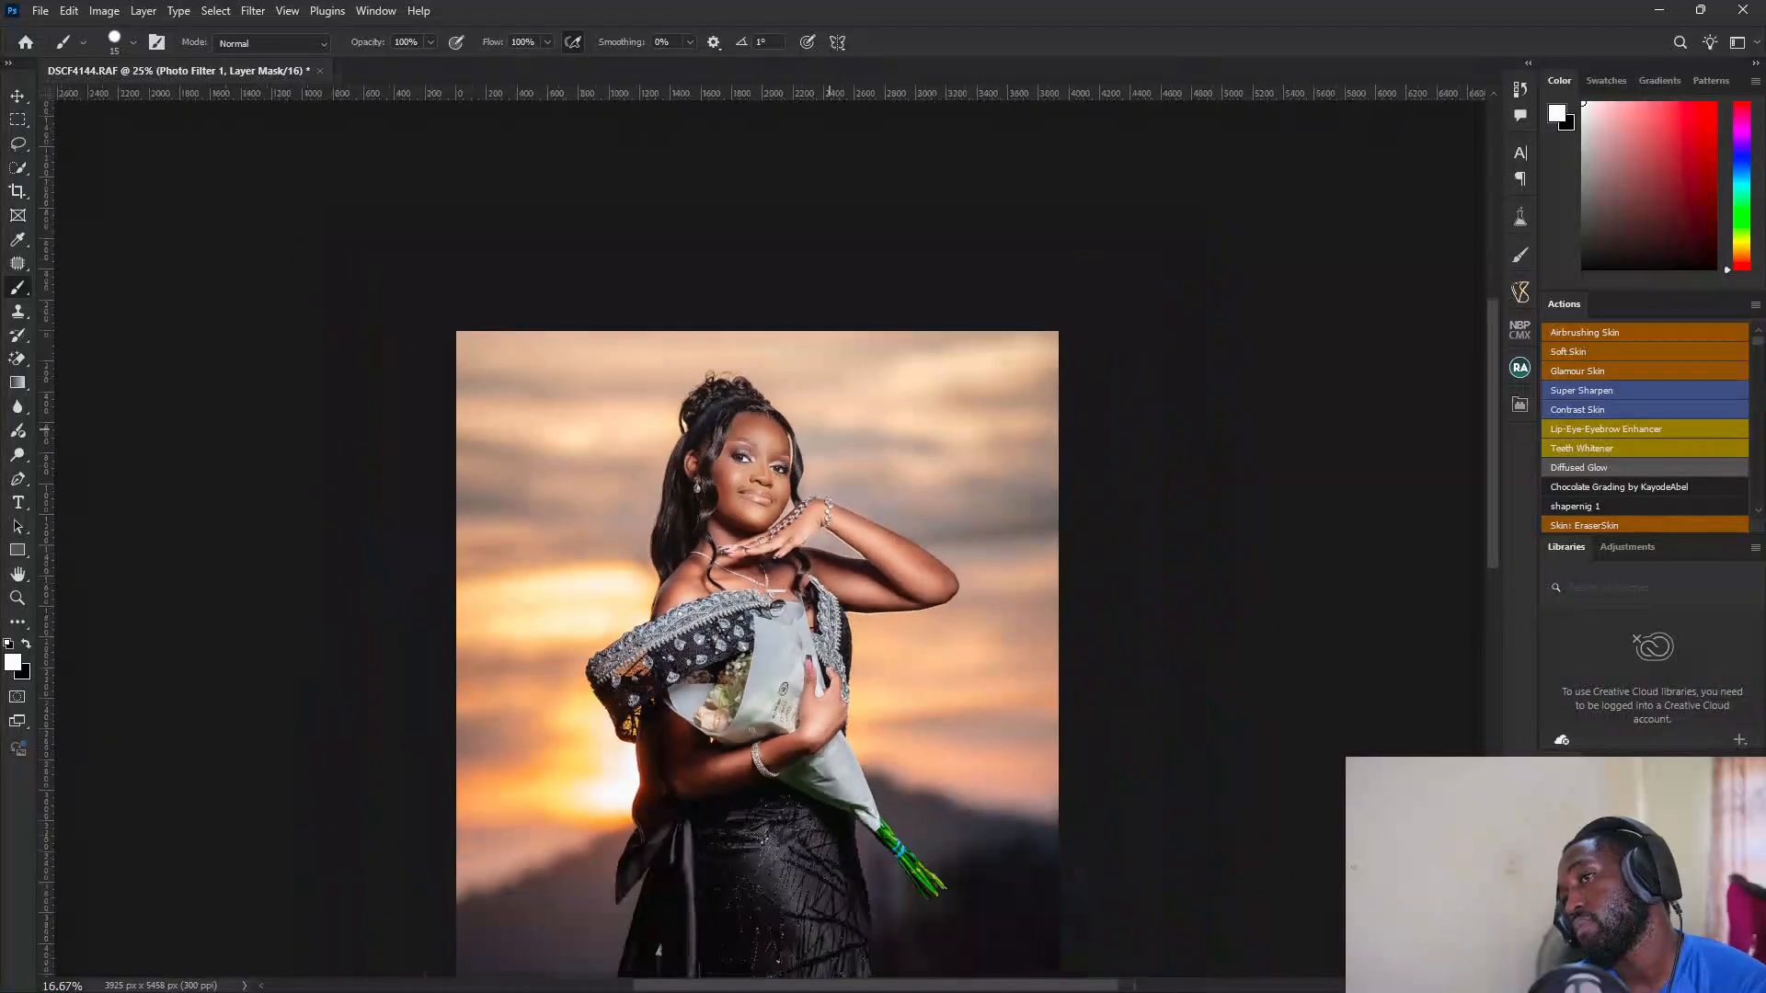
key(ctrl+minus)
key(ctrl+plus)
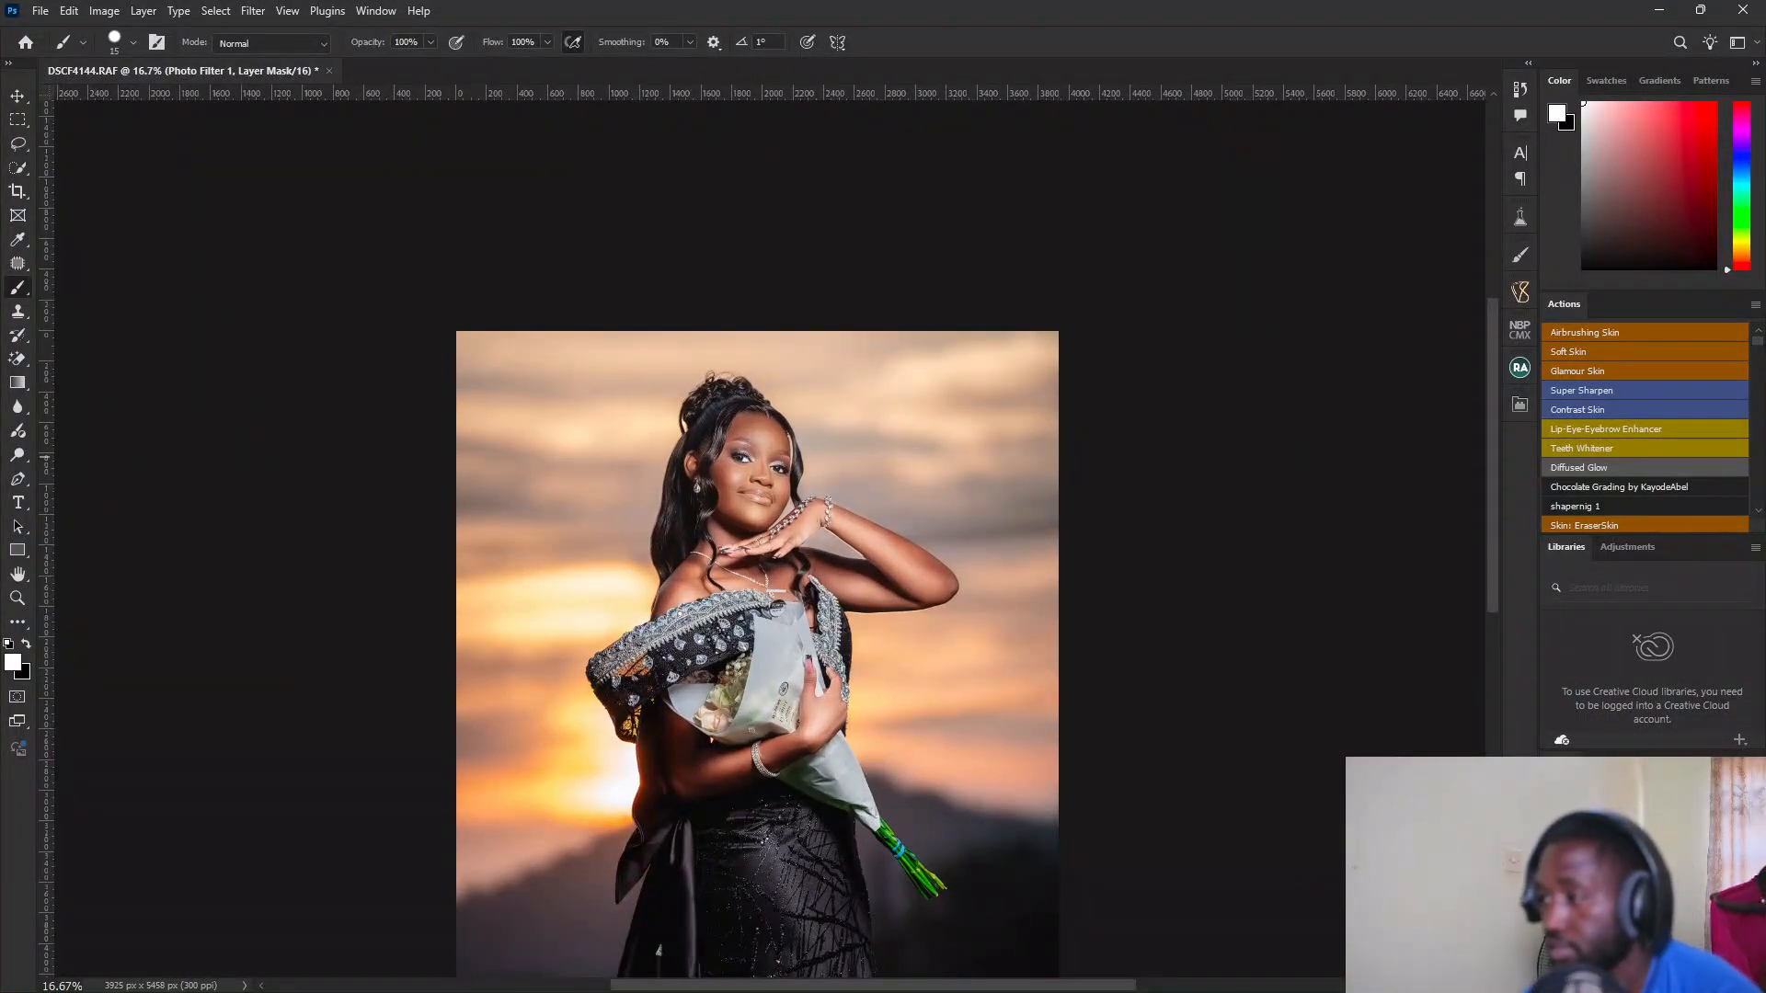
click(1642, 878)
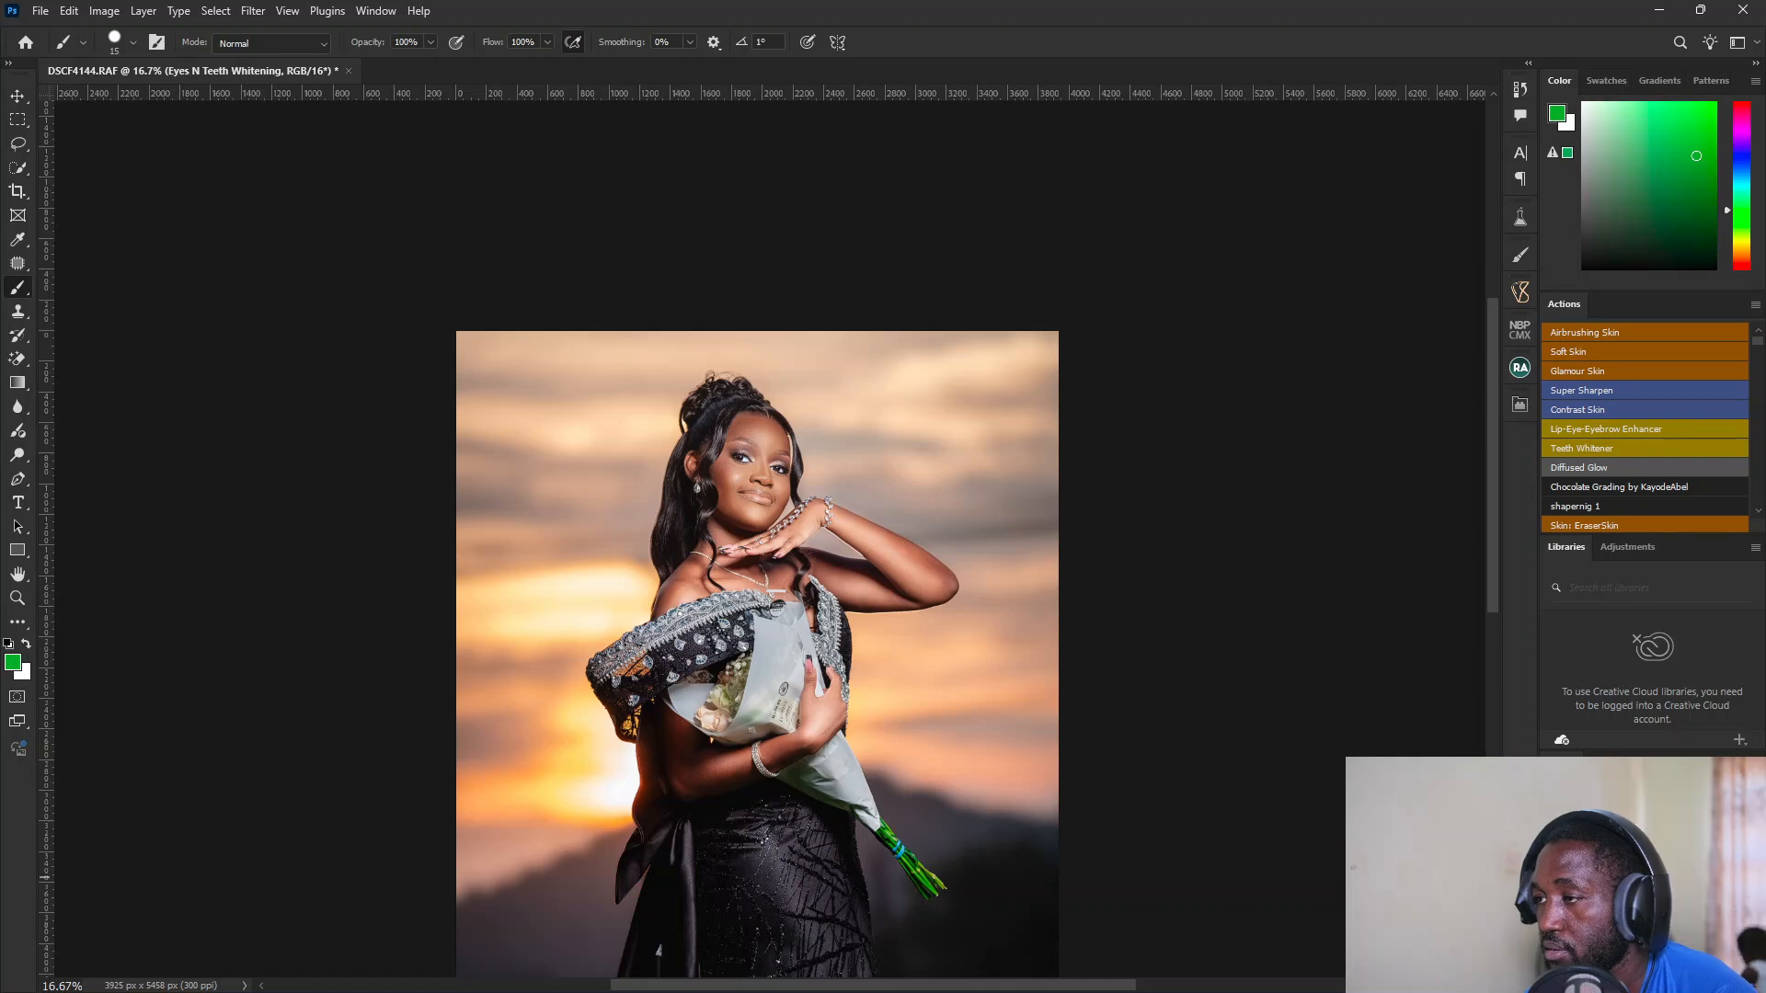
shift+click(1667, 926)
right_click(1666, 927)
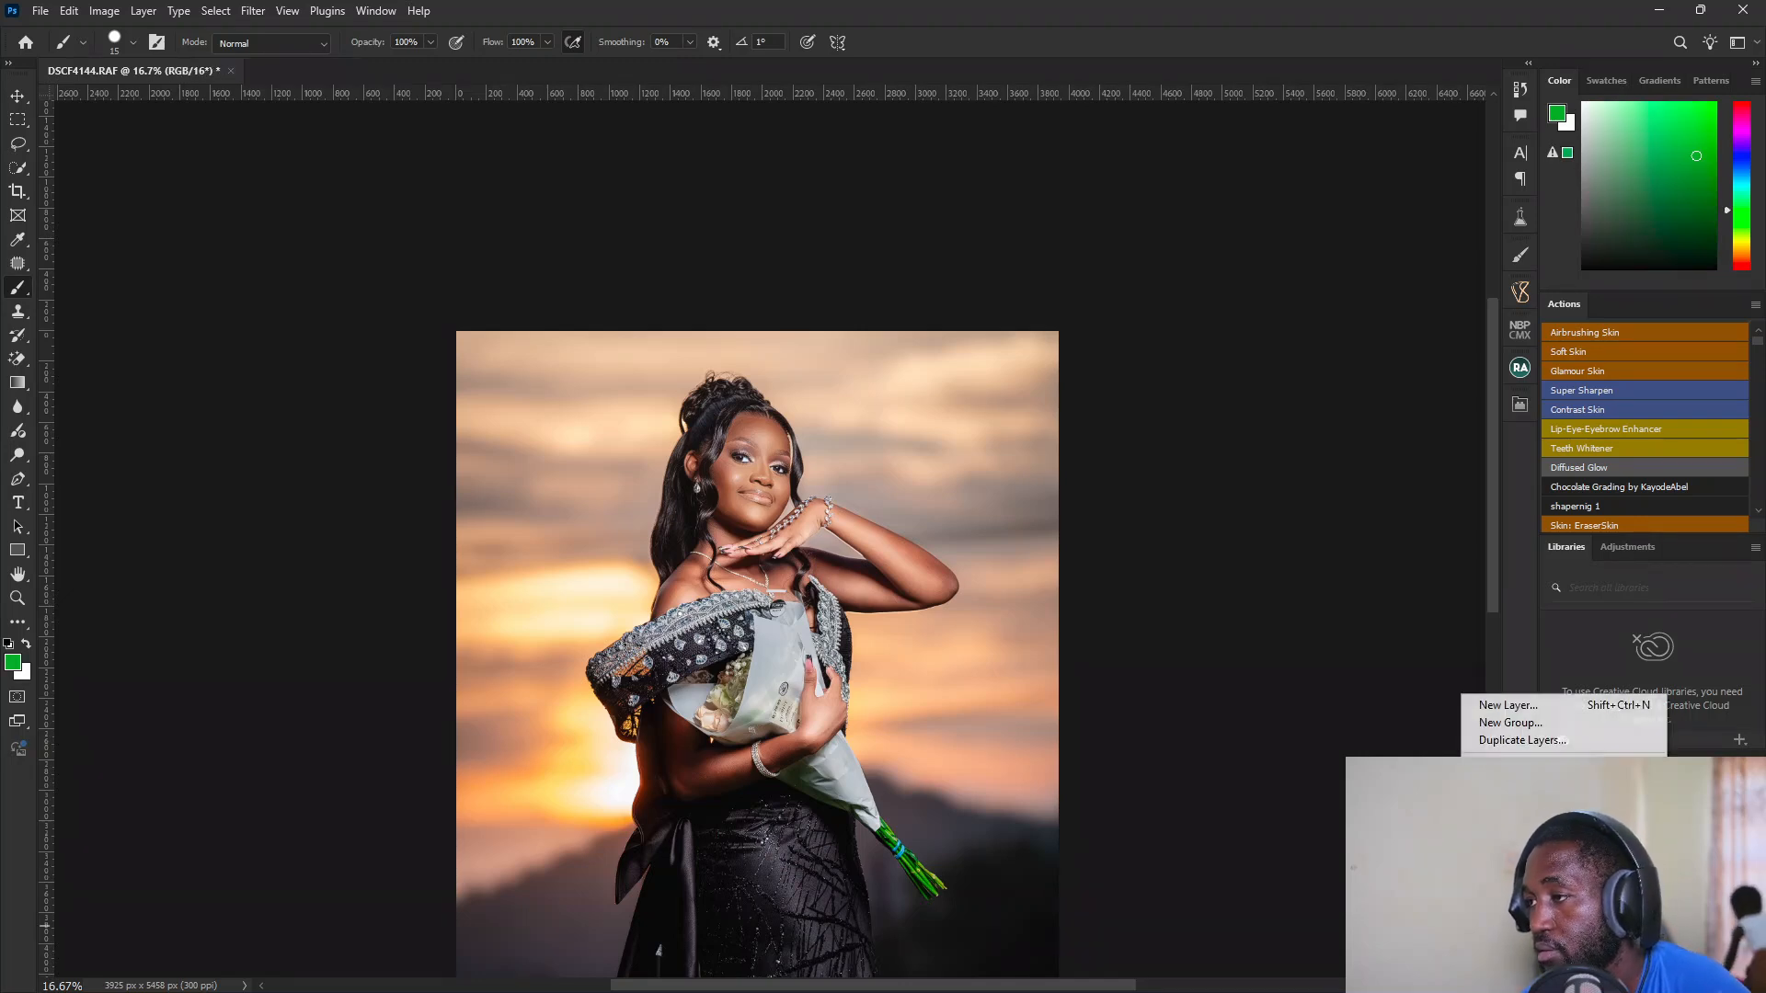
click(1573, 927)
key(ctrl+j)
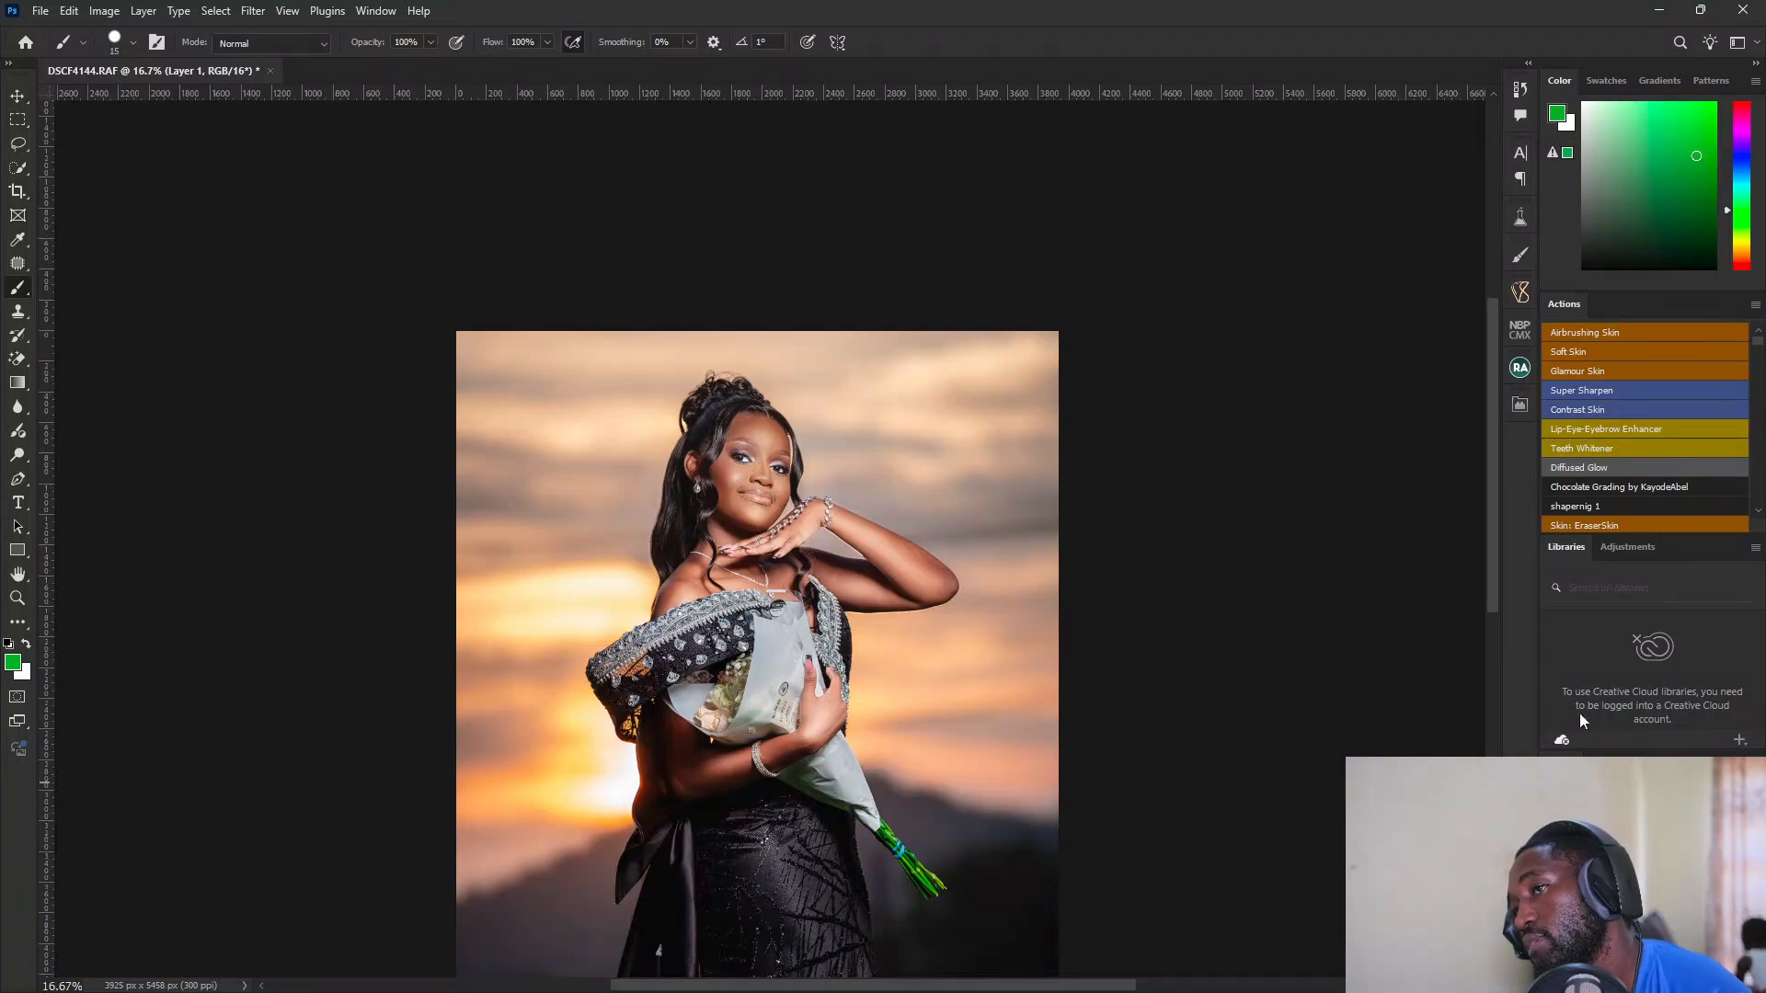
Step: Run the Lipstick make-up action from Venus v3 on the duplicated layer
click(1521, 291)
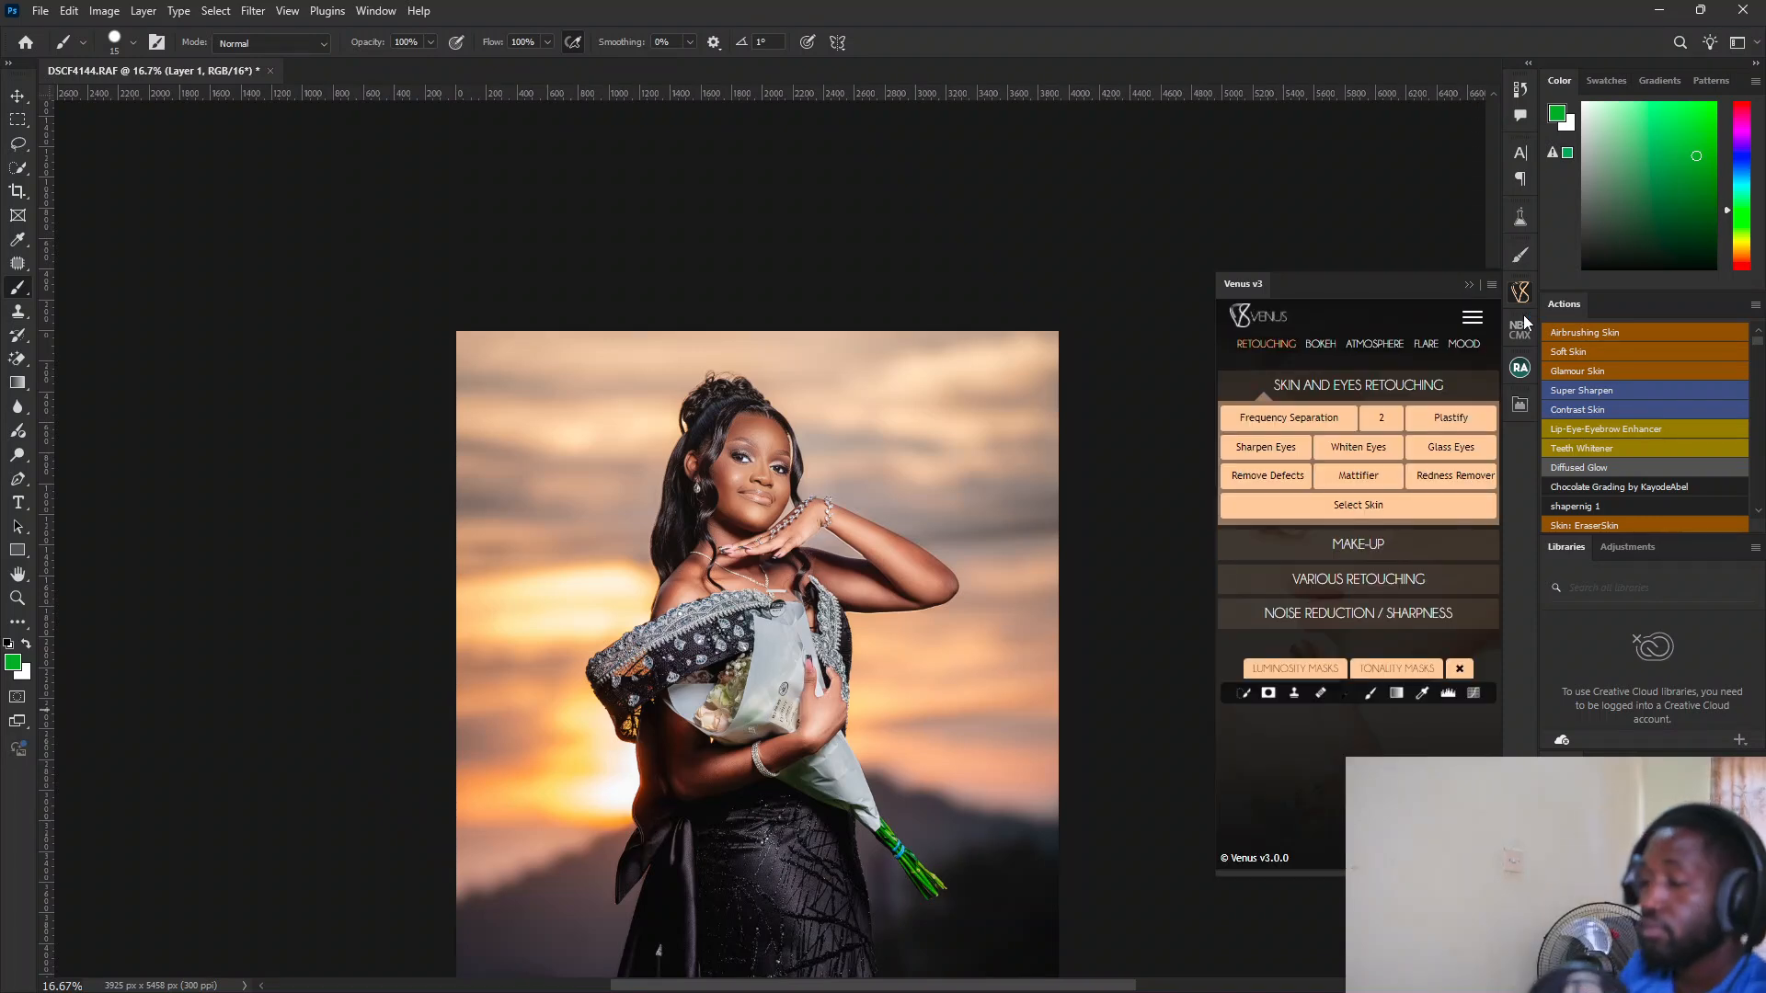
click(1371, 545)
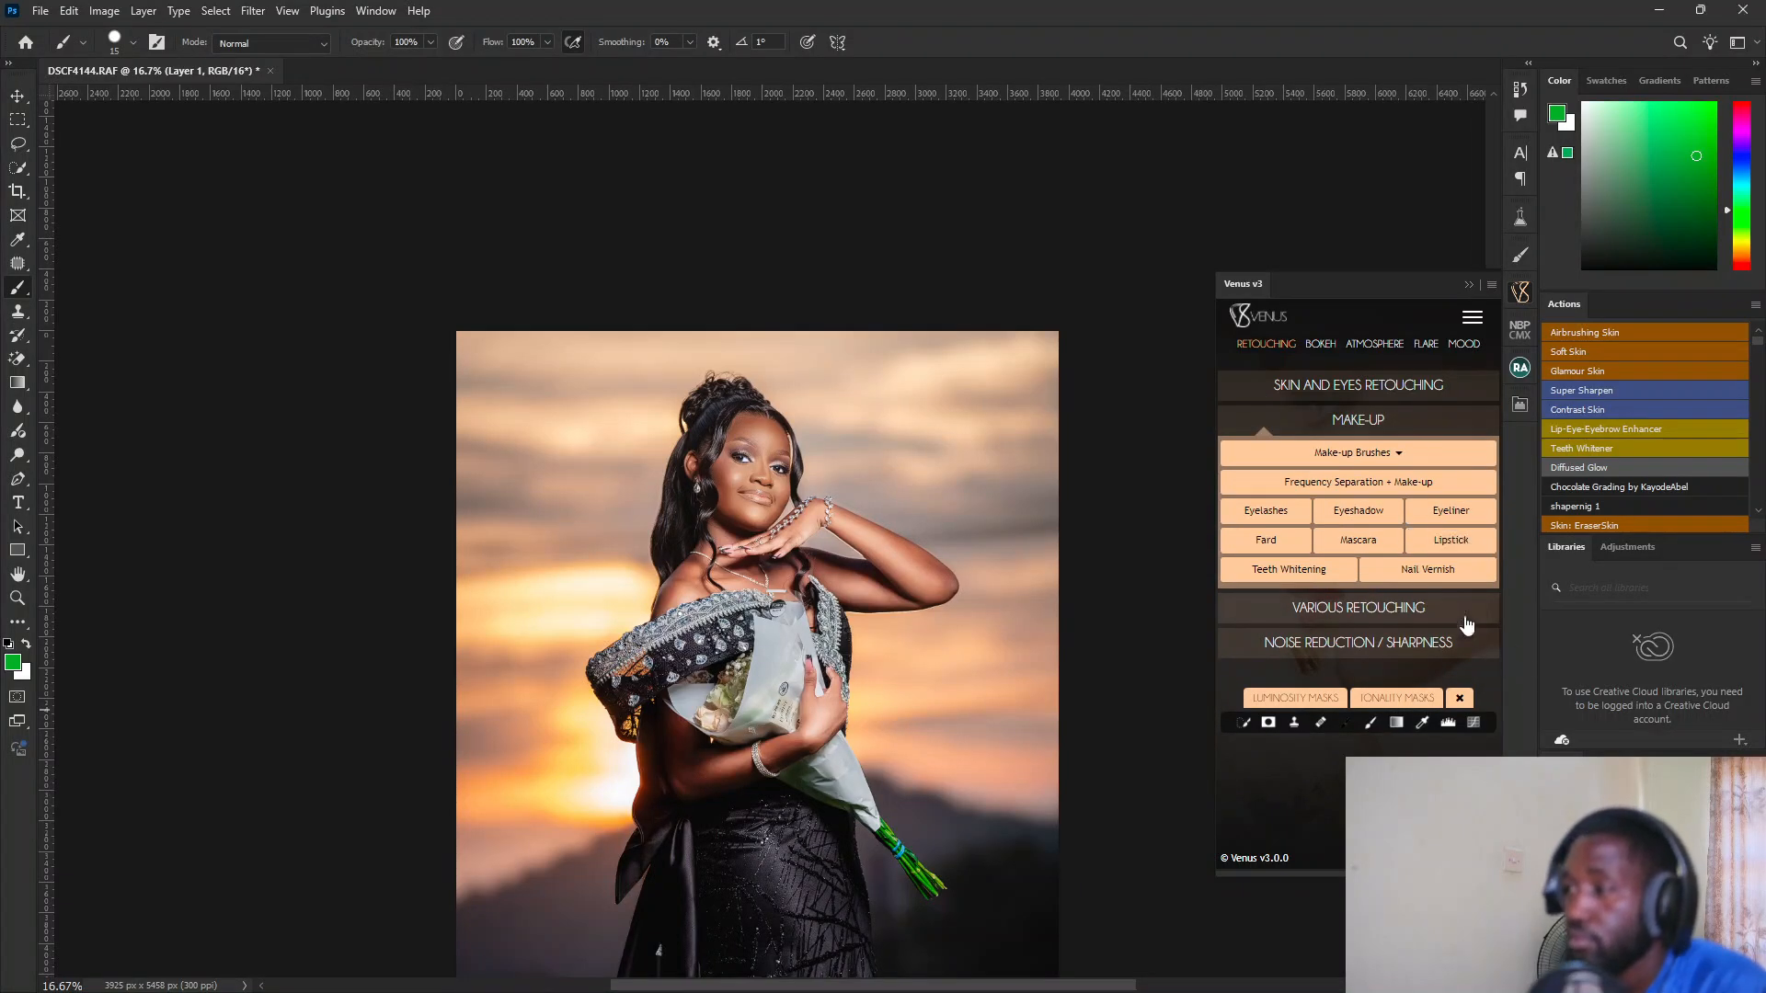
click(1638, 867)
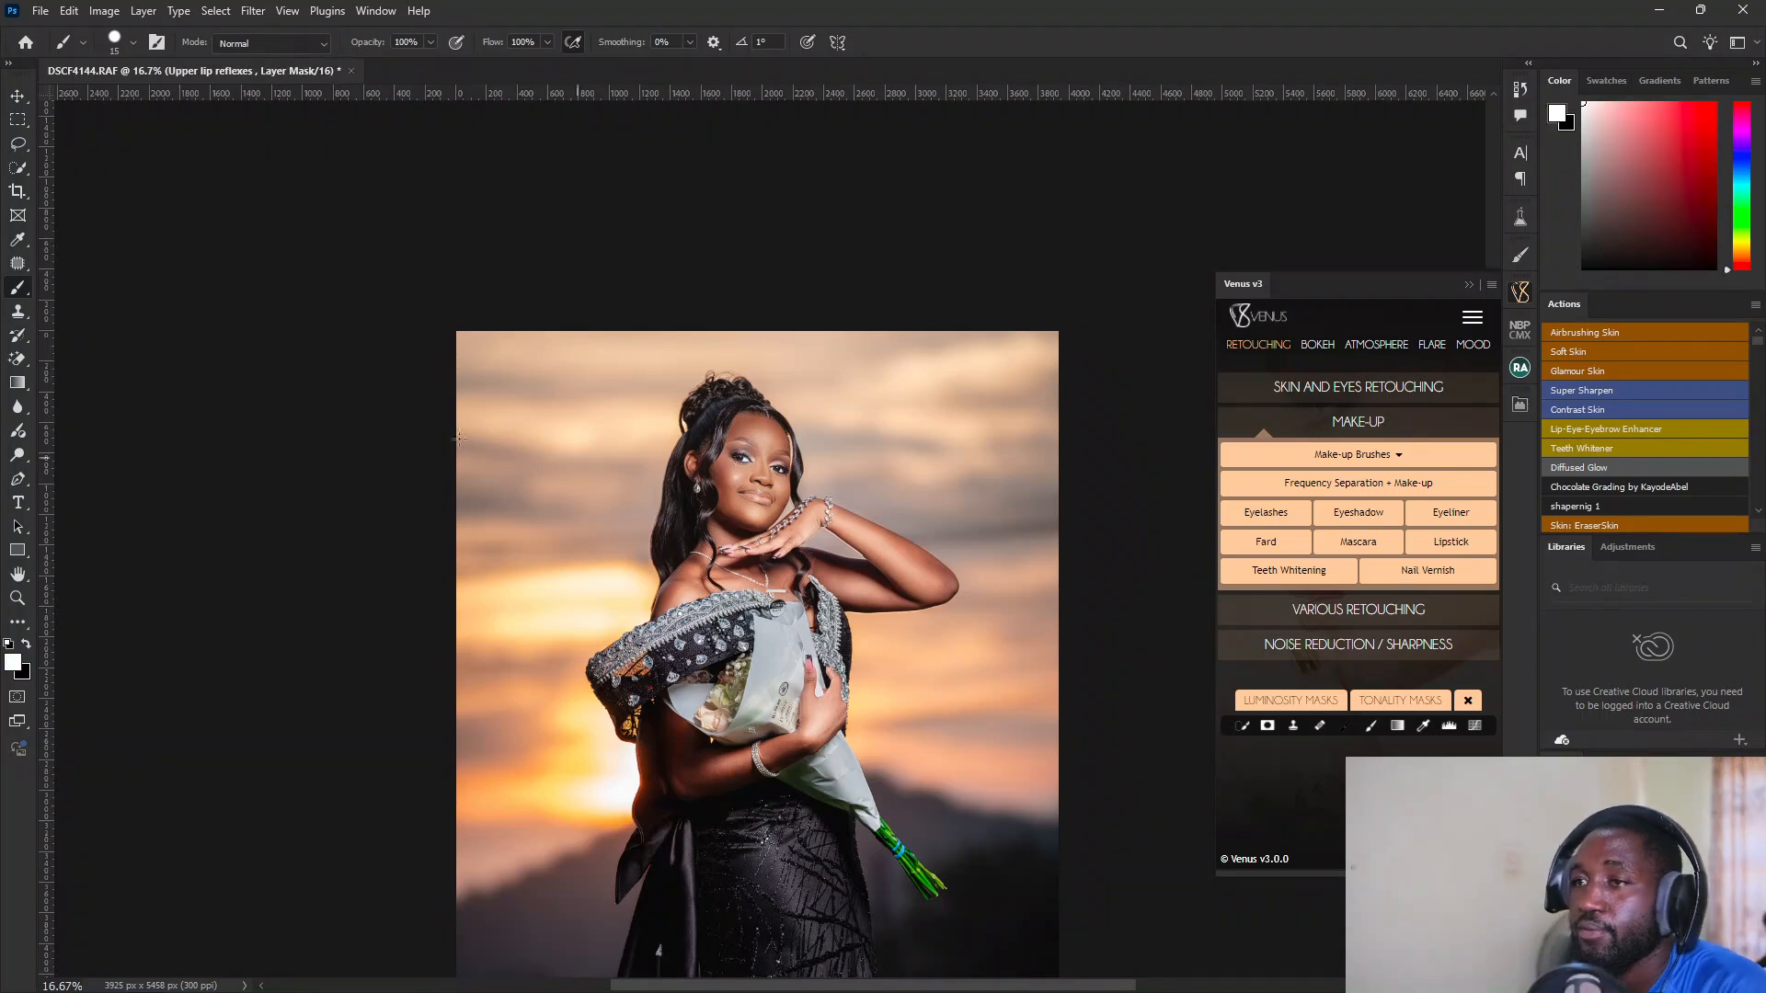
Step: Paint both lips in white on the Upper lip reflexes mask with a size 15 brush
key(ctrl+plus)
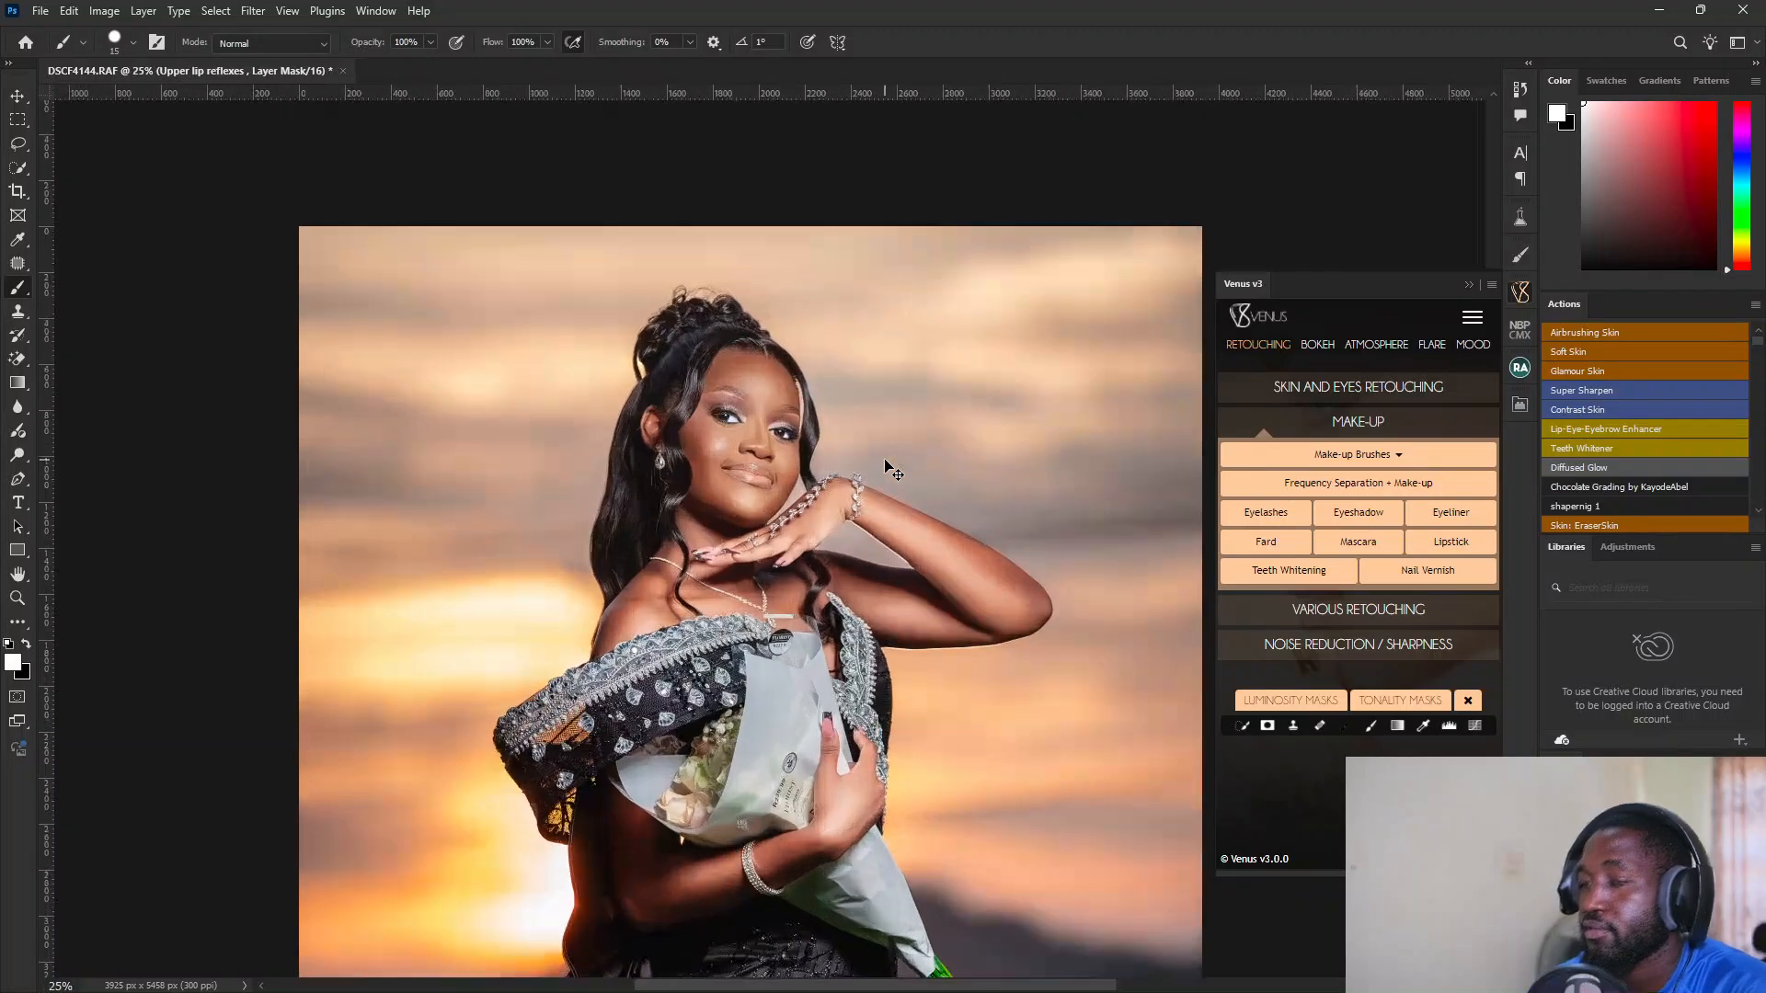
key(ctrl+plus)
key(ctrl+plus)
key(ctrl+plus)
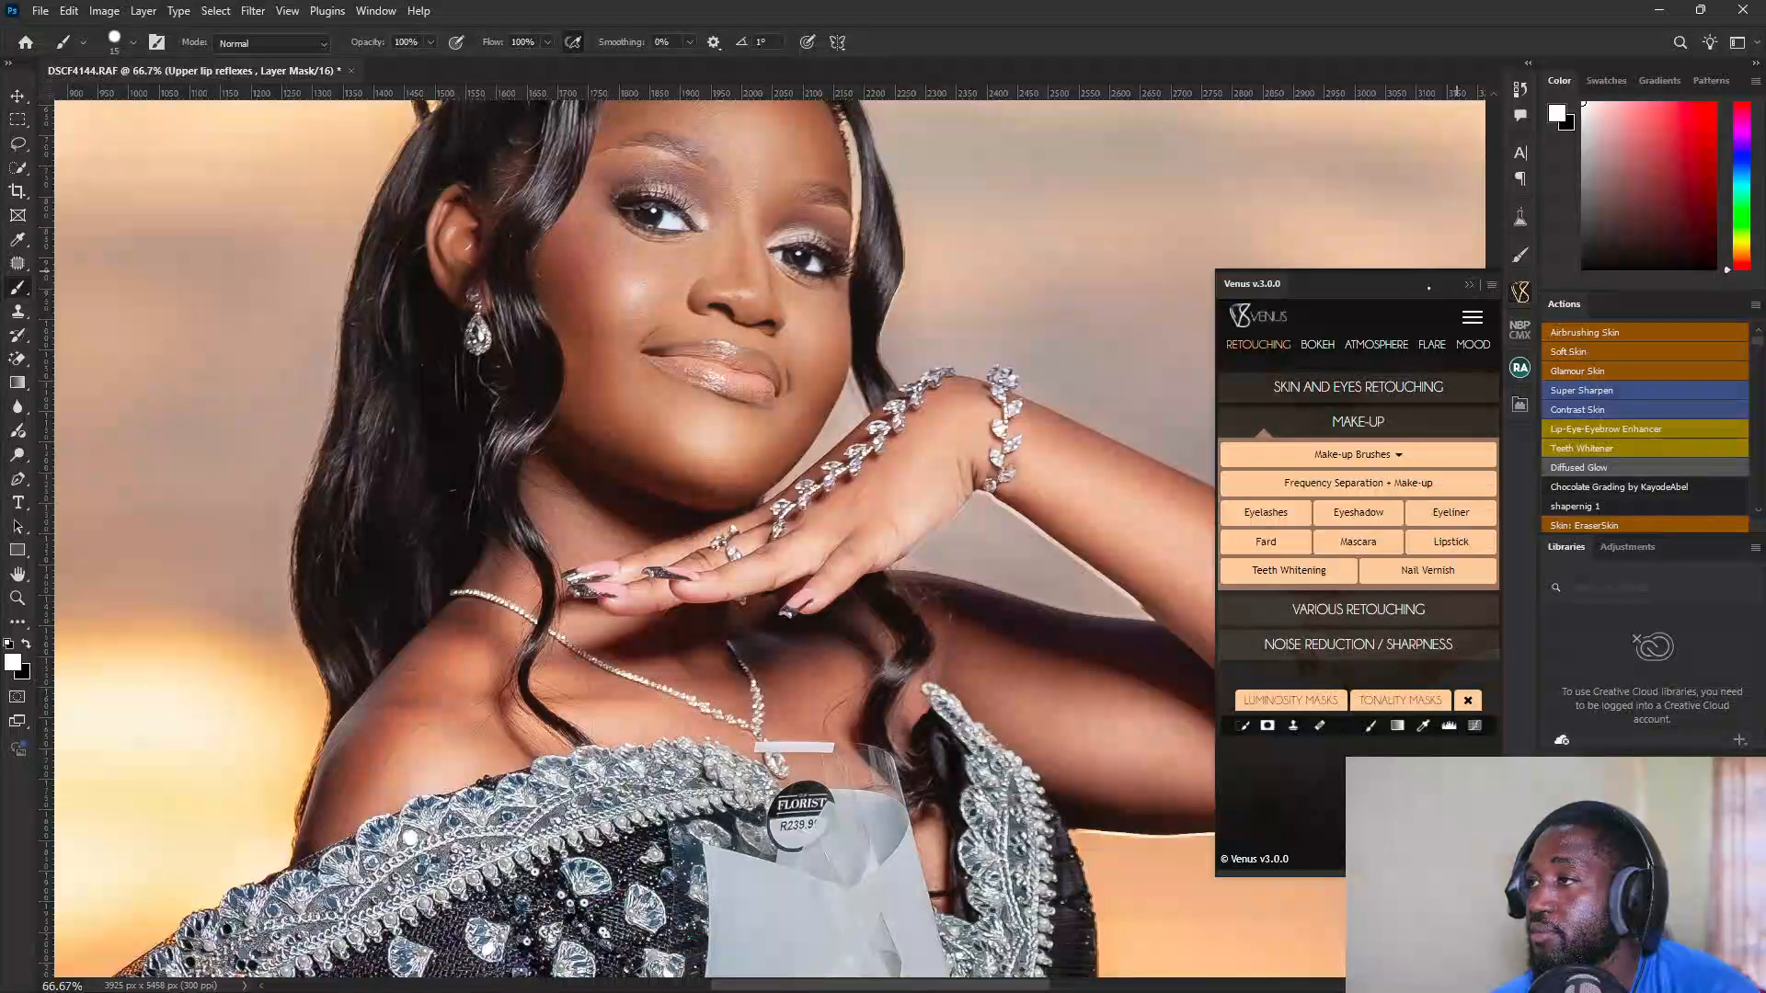
click(1467, 286)
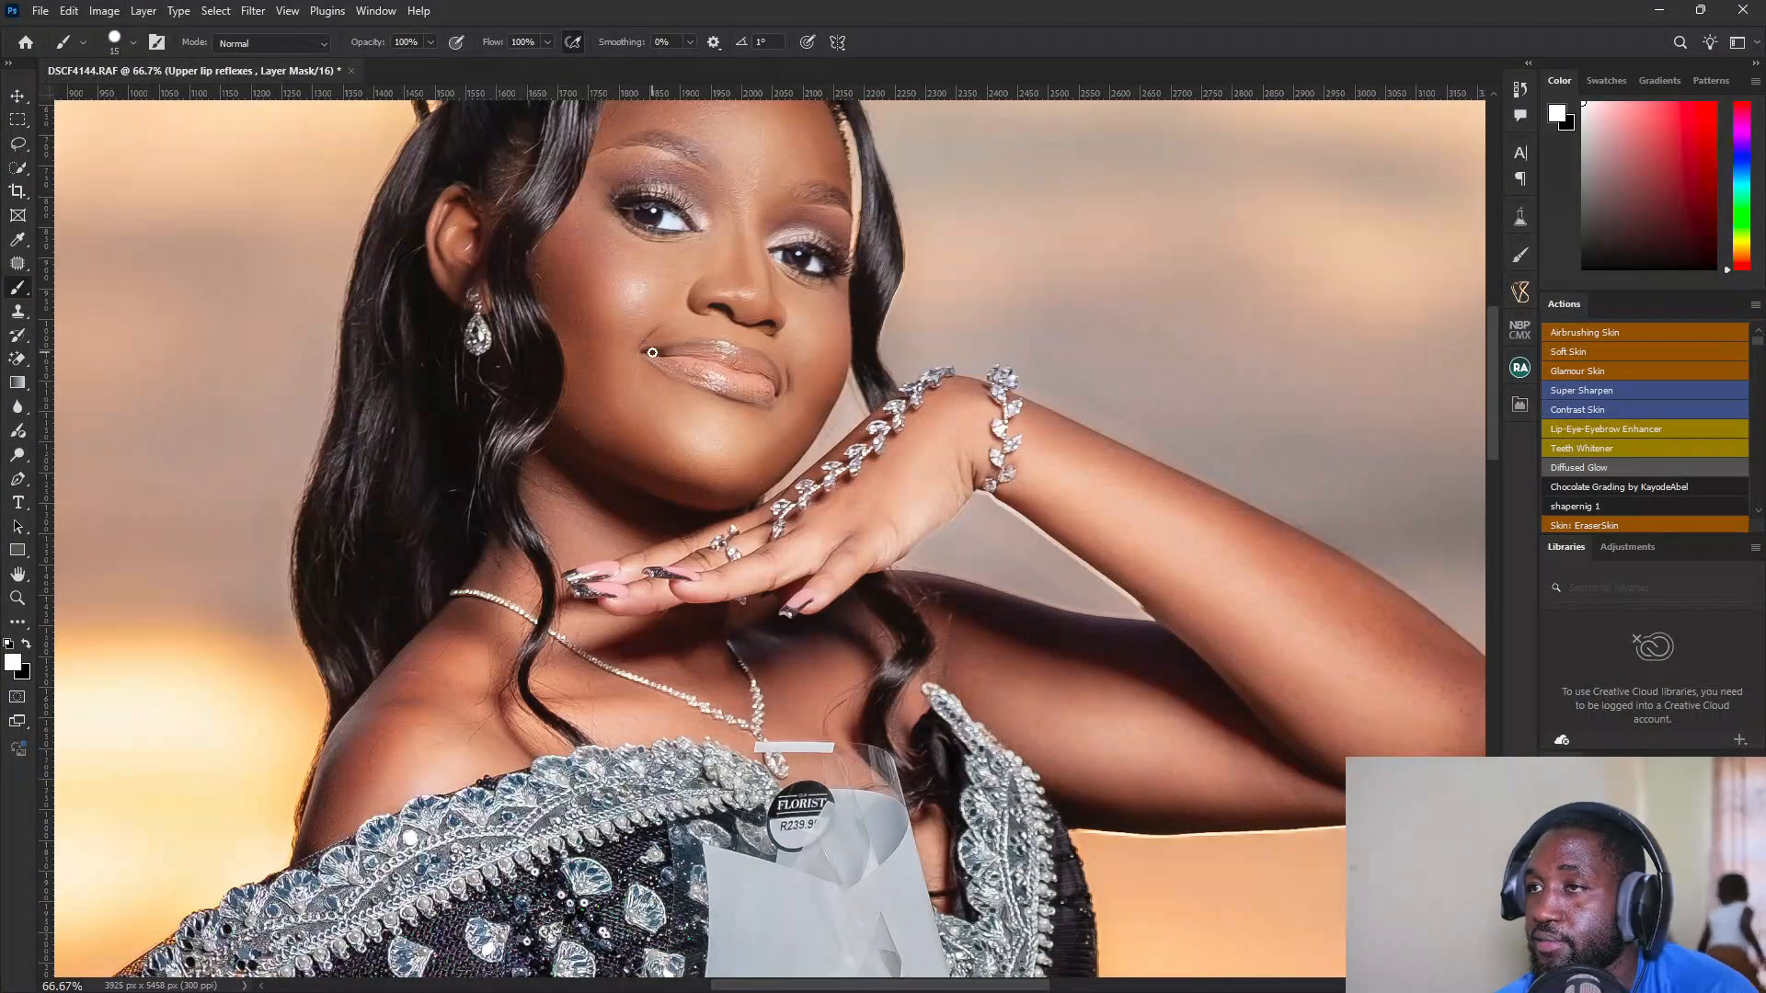
drag(648, 353, 767, 398)
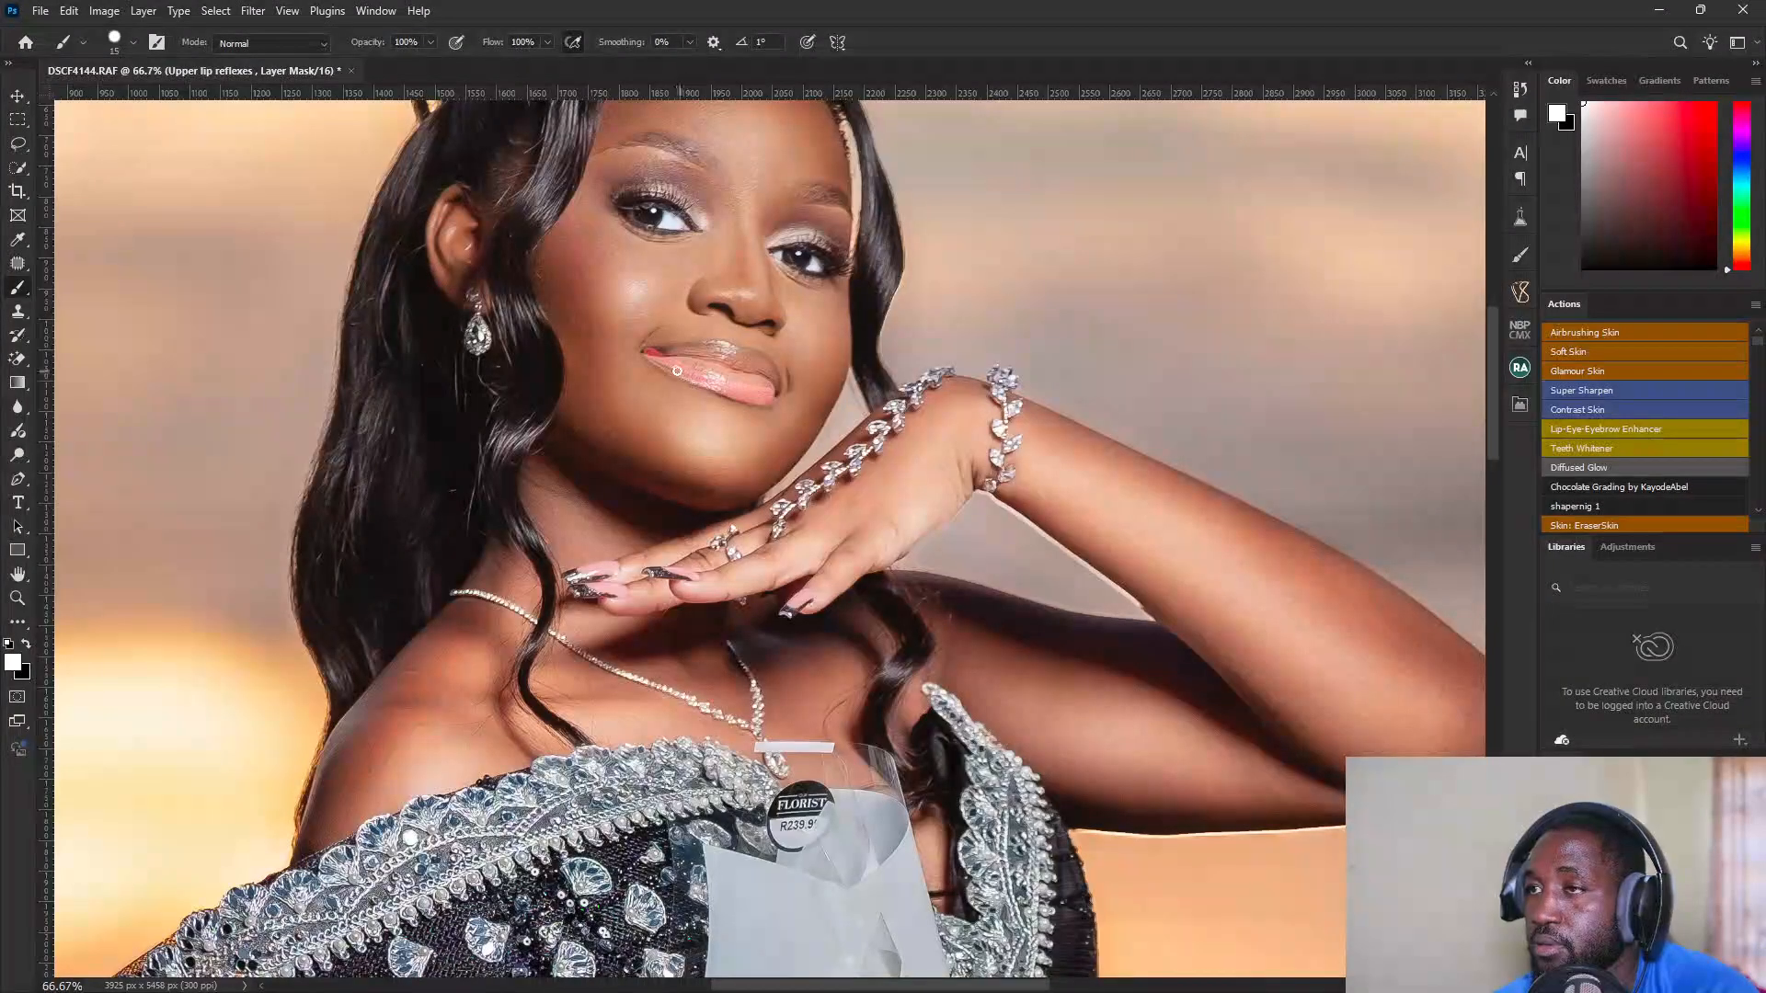
mouse_move(650, 352)
mouse_down()
mouse_move(725, 344)
mouse_move(779, 385)
mouse_move(749, 355)
mouse_move(767, 378)
mouse_move(688, 363)
mouse_move(765, 397)
mouse_move(766, 378)
mouse_move(696, 357)
mouse_up()
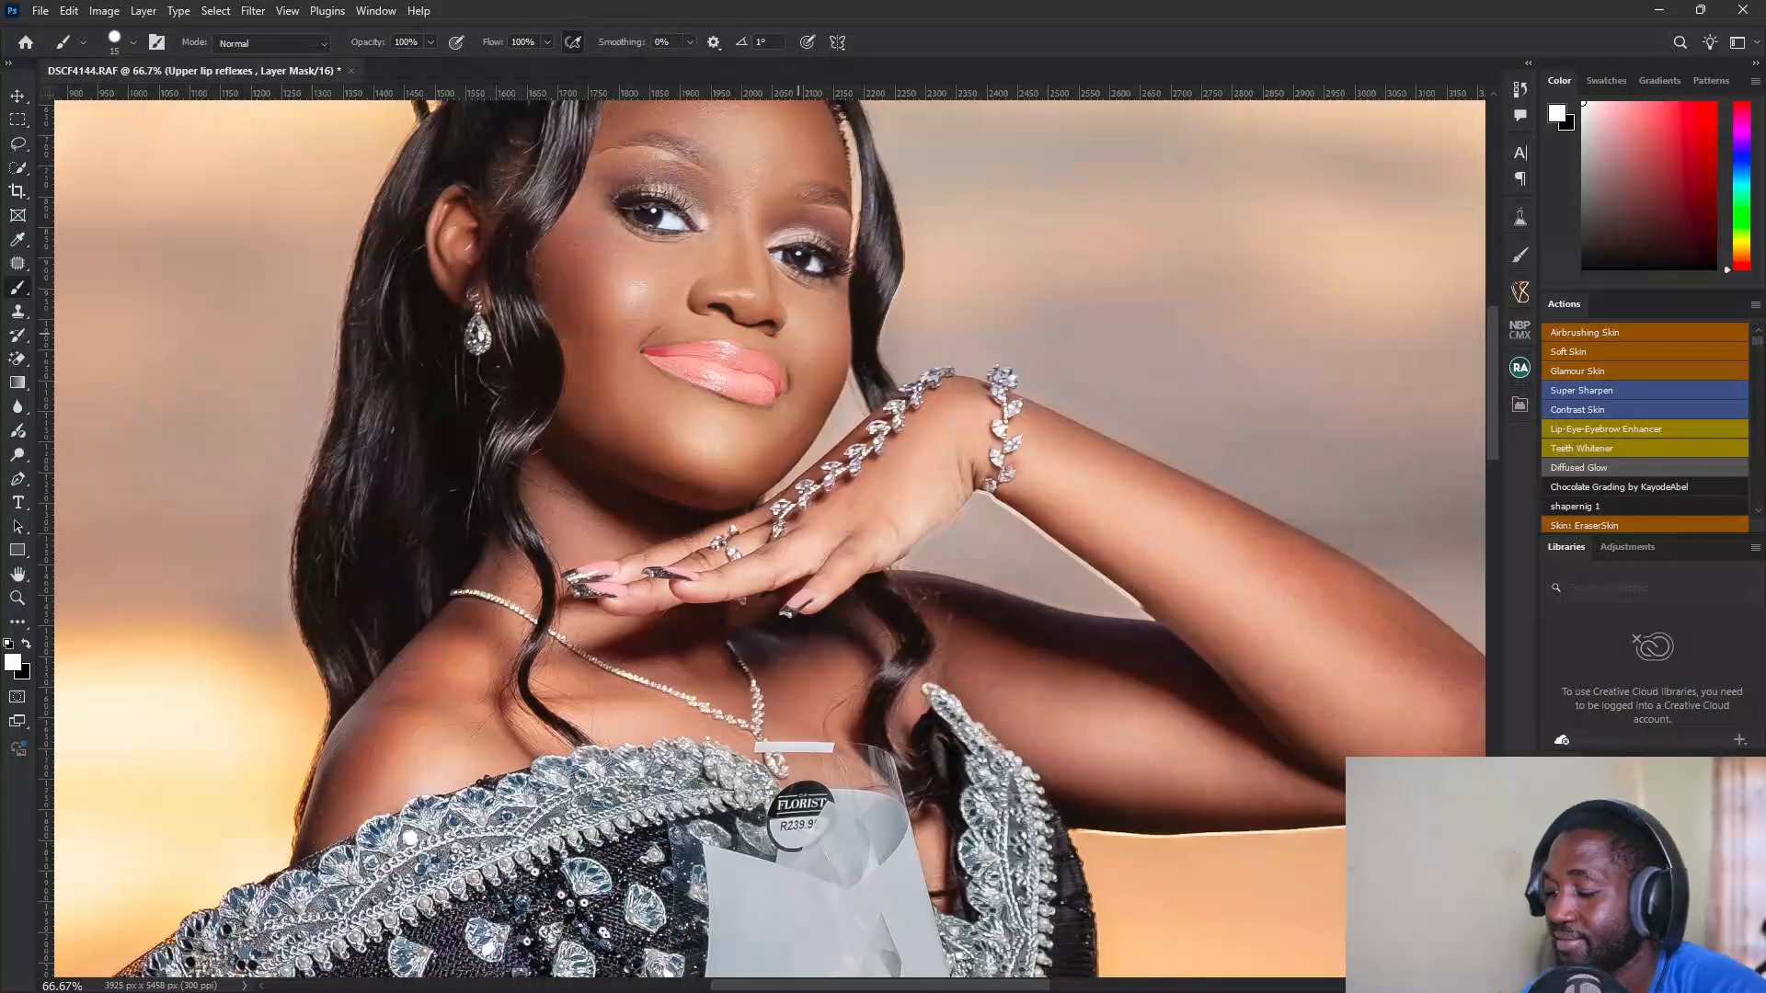
Step: Refine the Upper lip reflexes mask at the lip corners in black and white, checking the mask overlay and mask view
key(backslash)
key(backslash)
key(backslash)
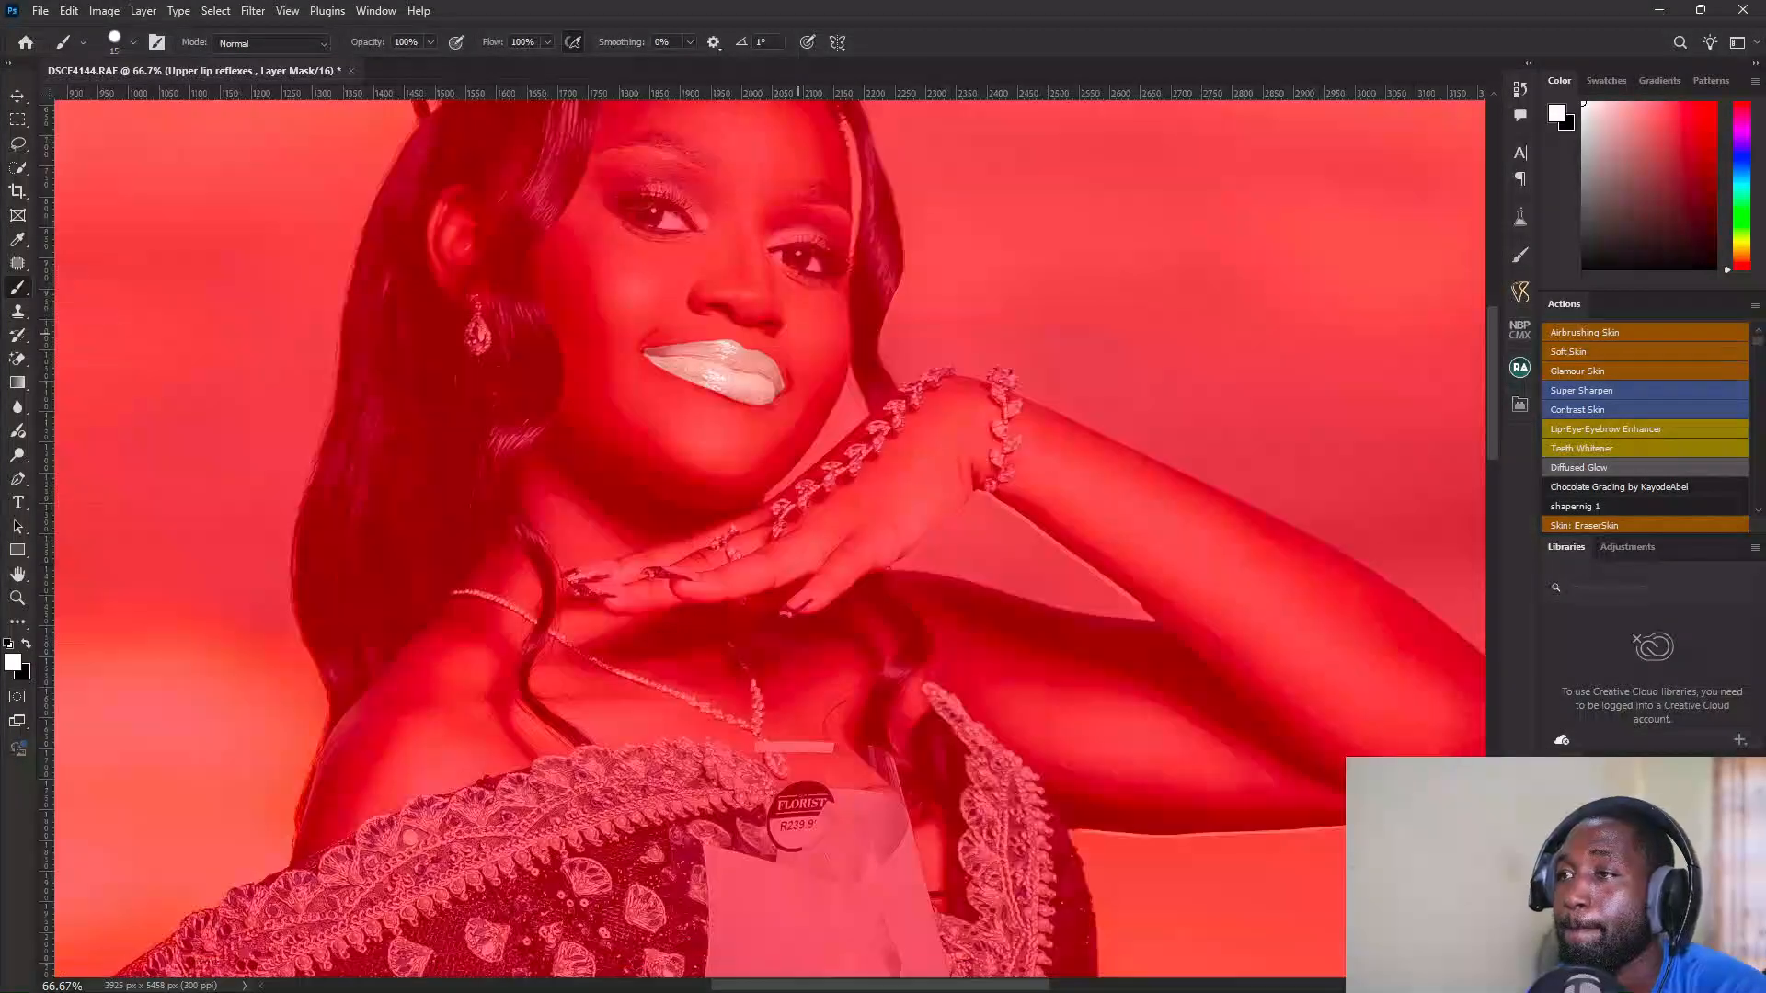
key(x)
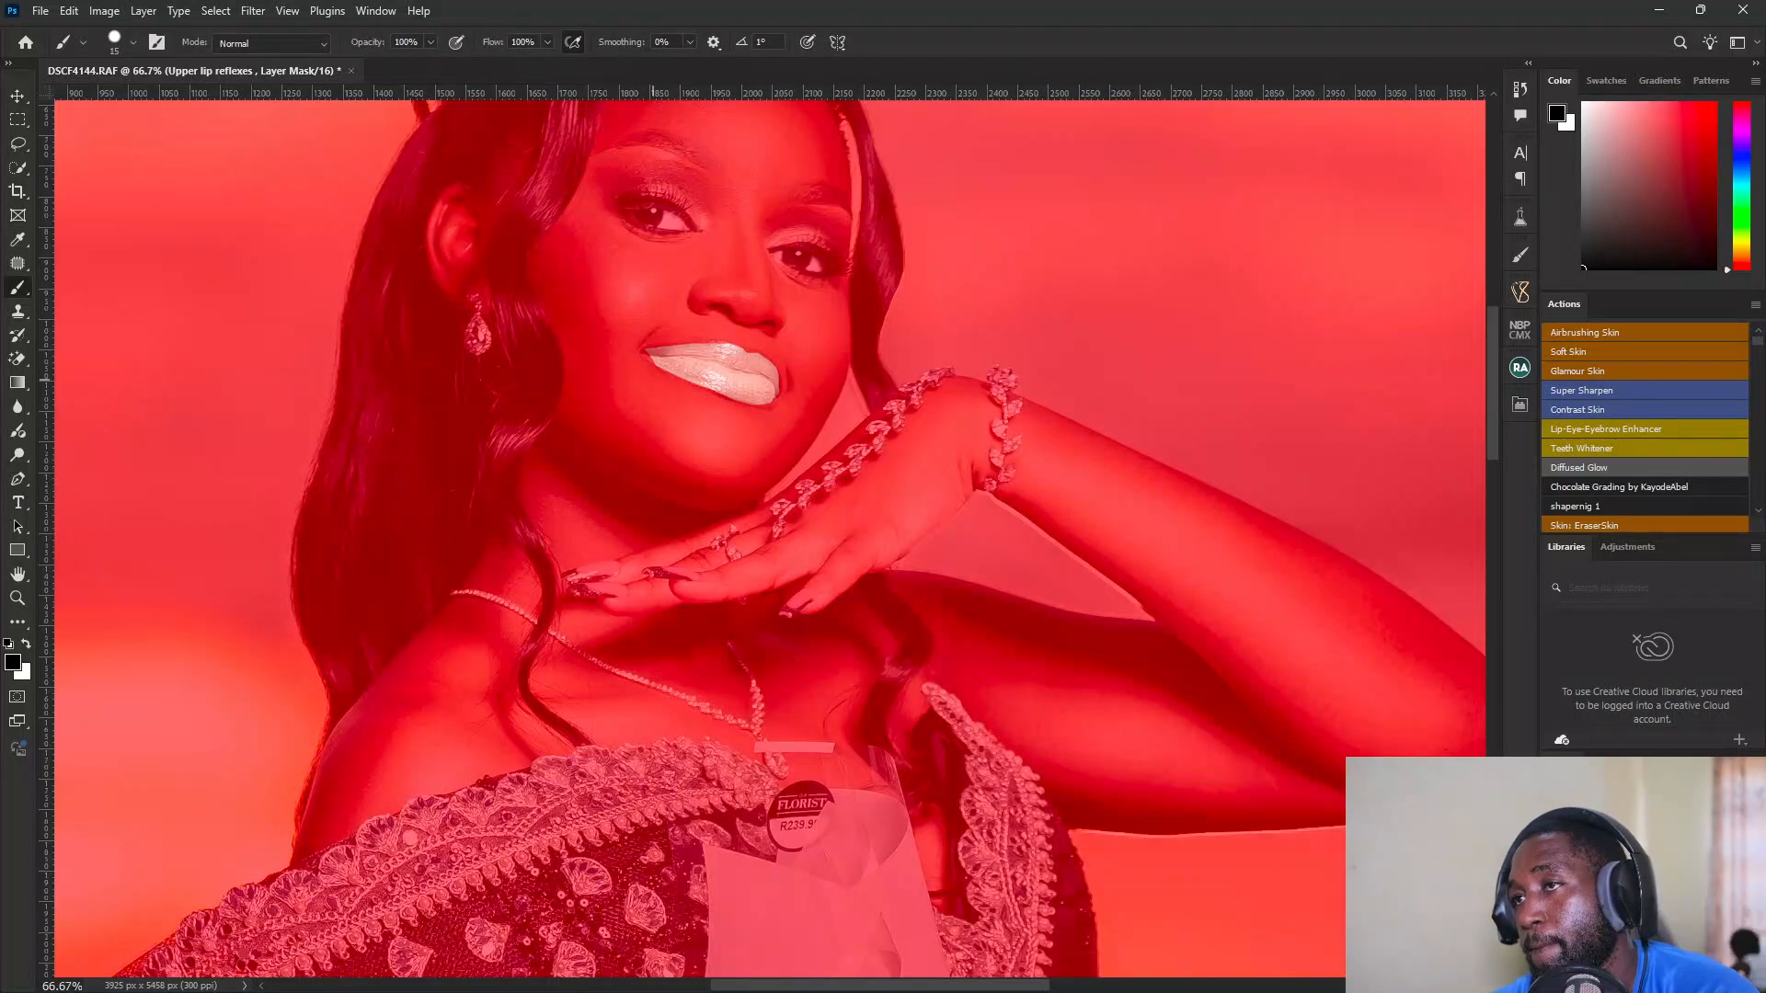
key(x)
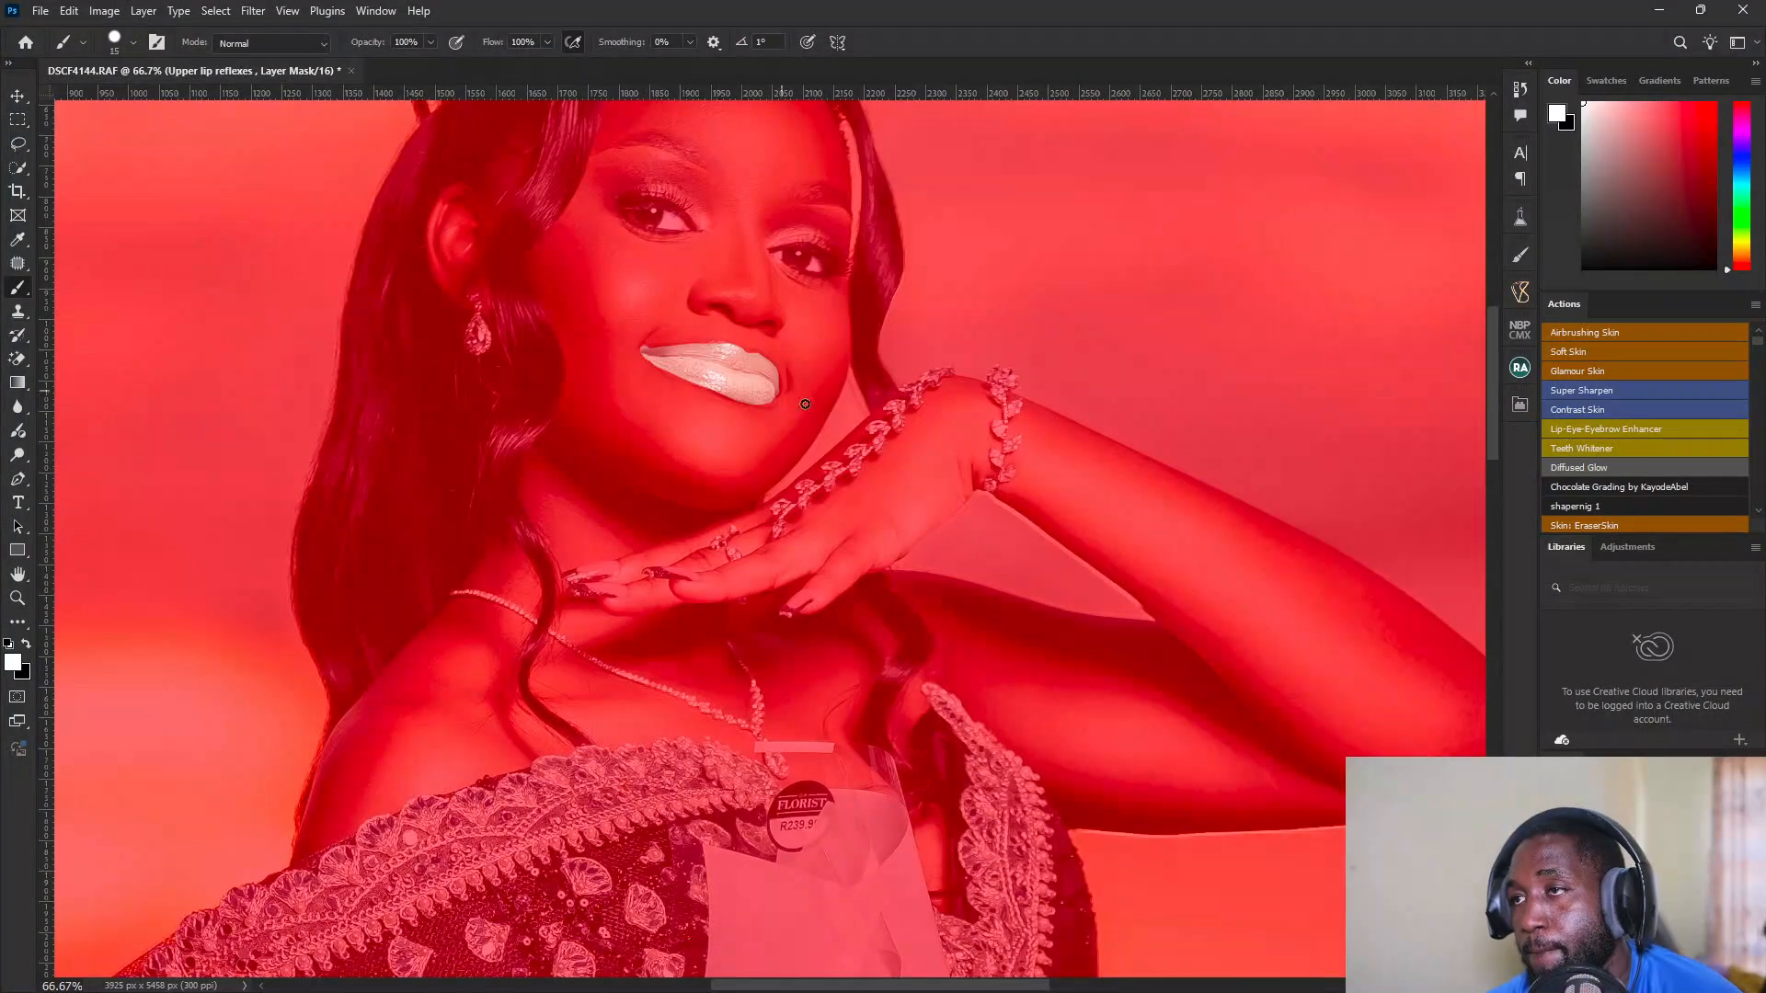
key(backslash)
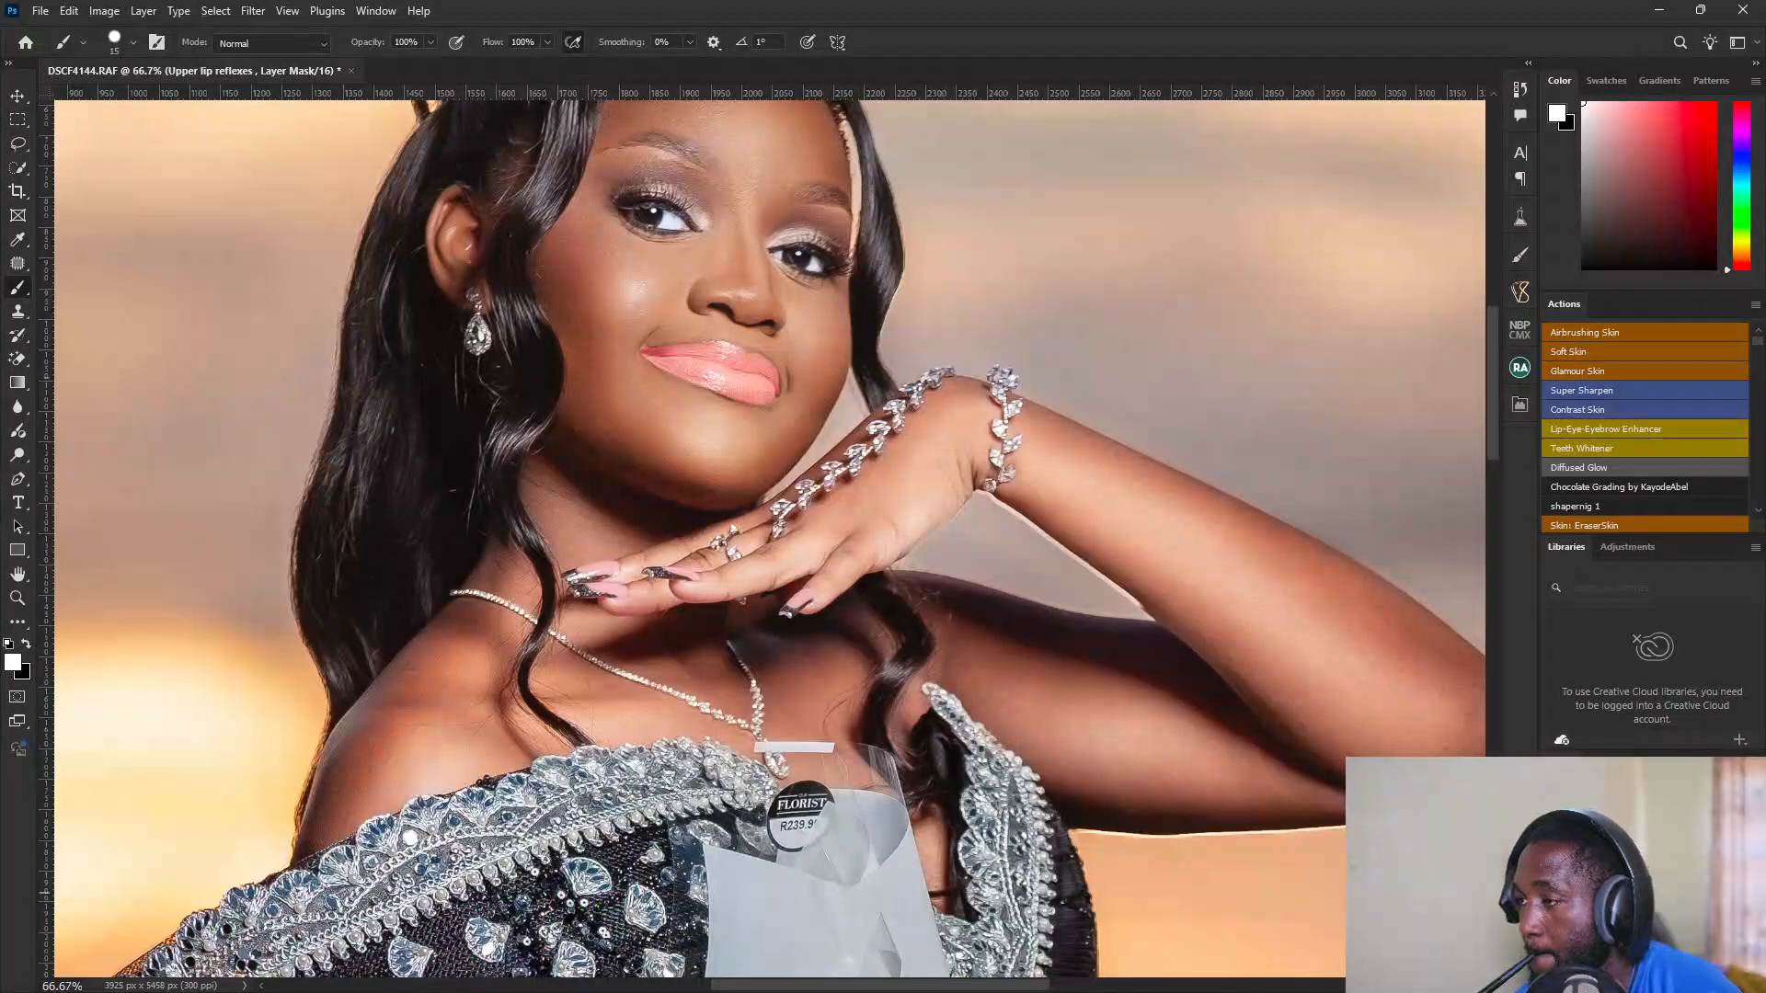
key(backslash)
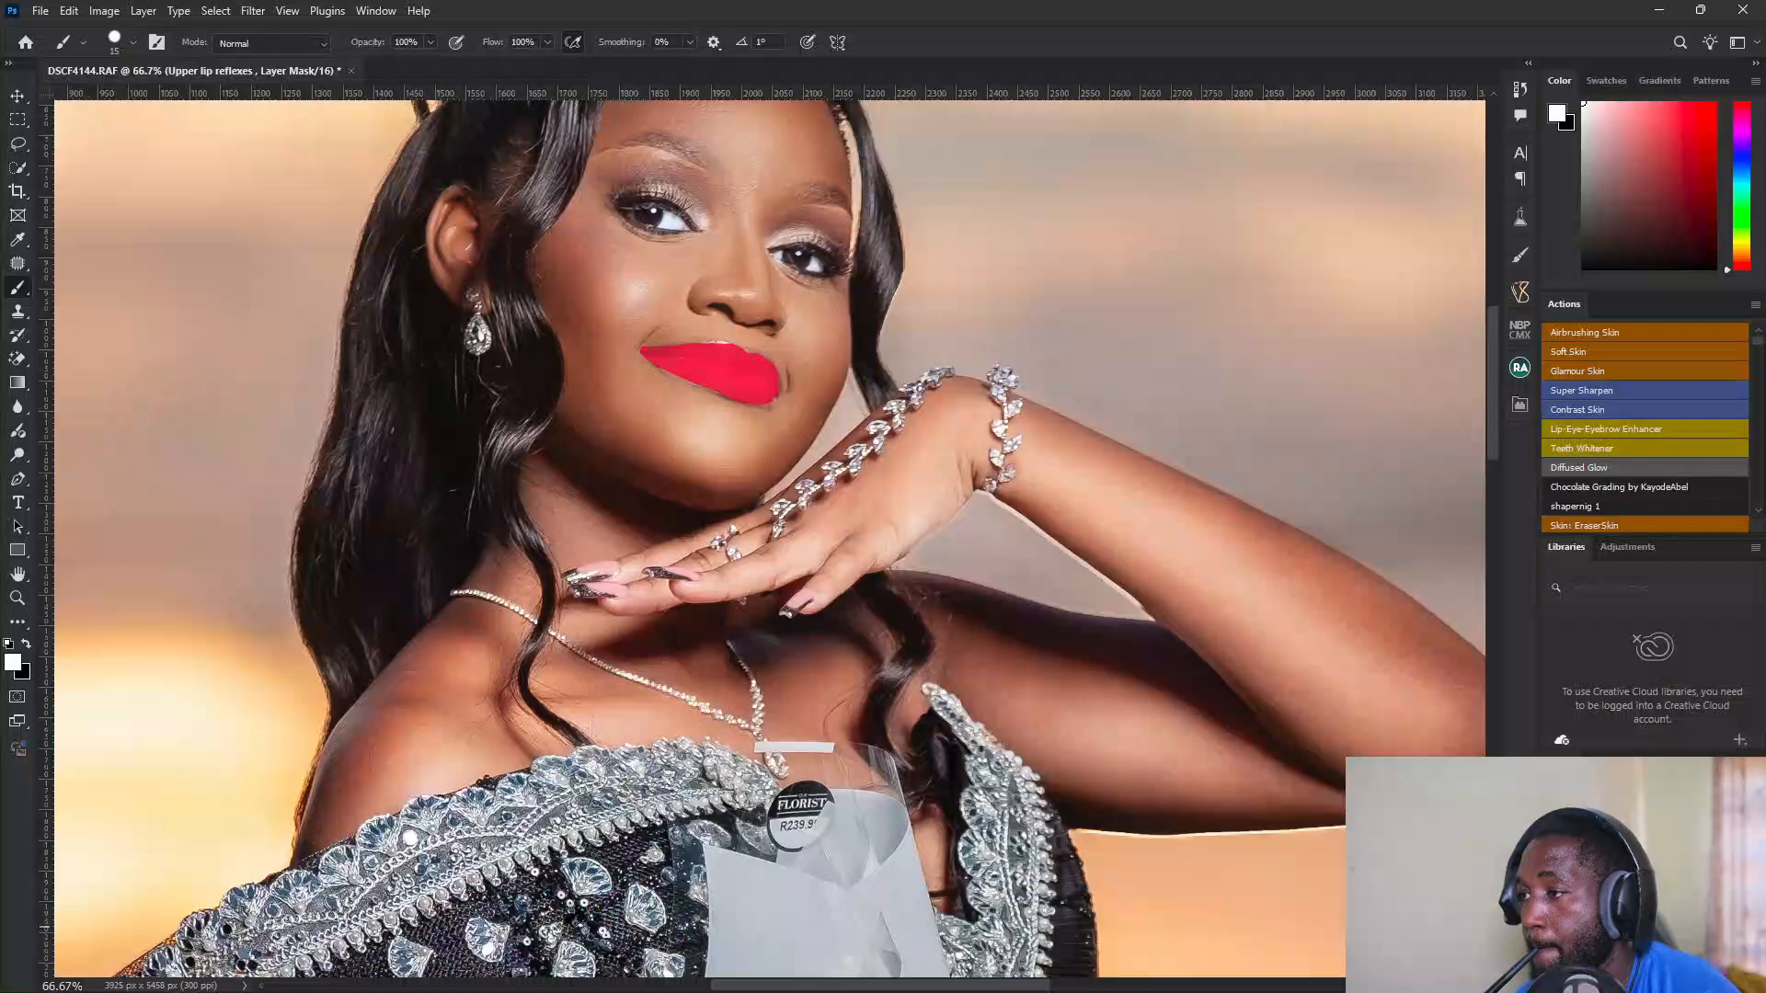
key(alt+backslash)
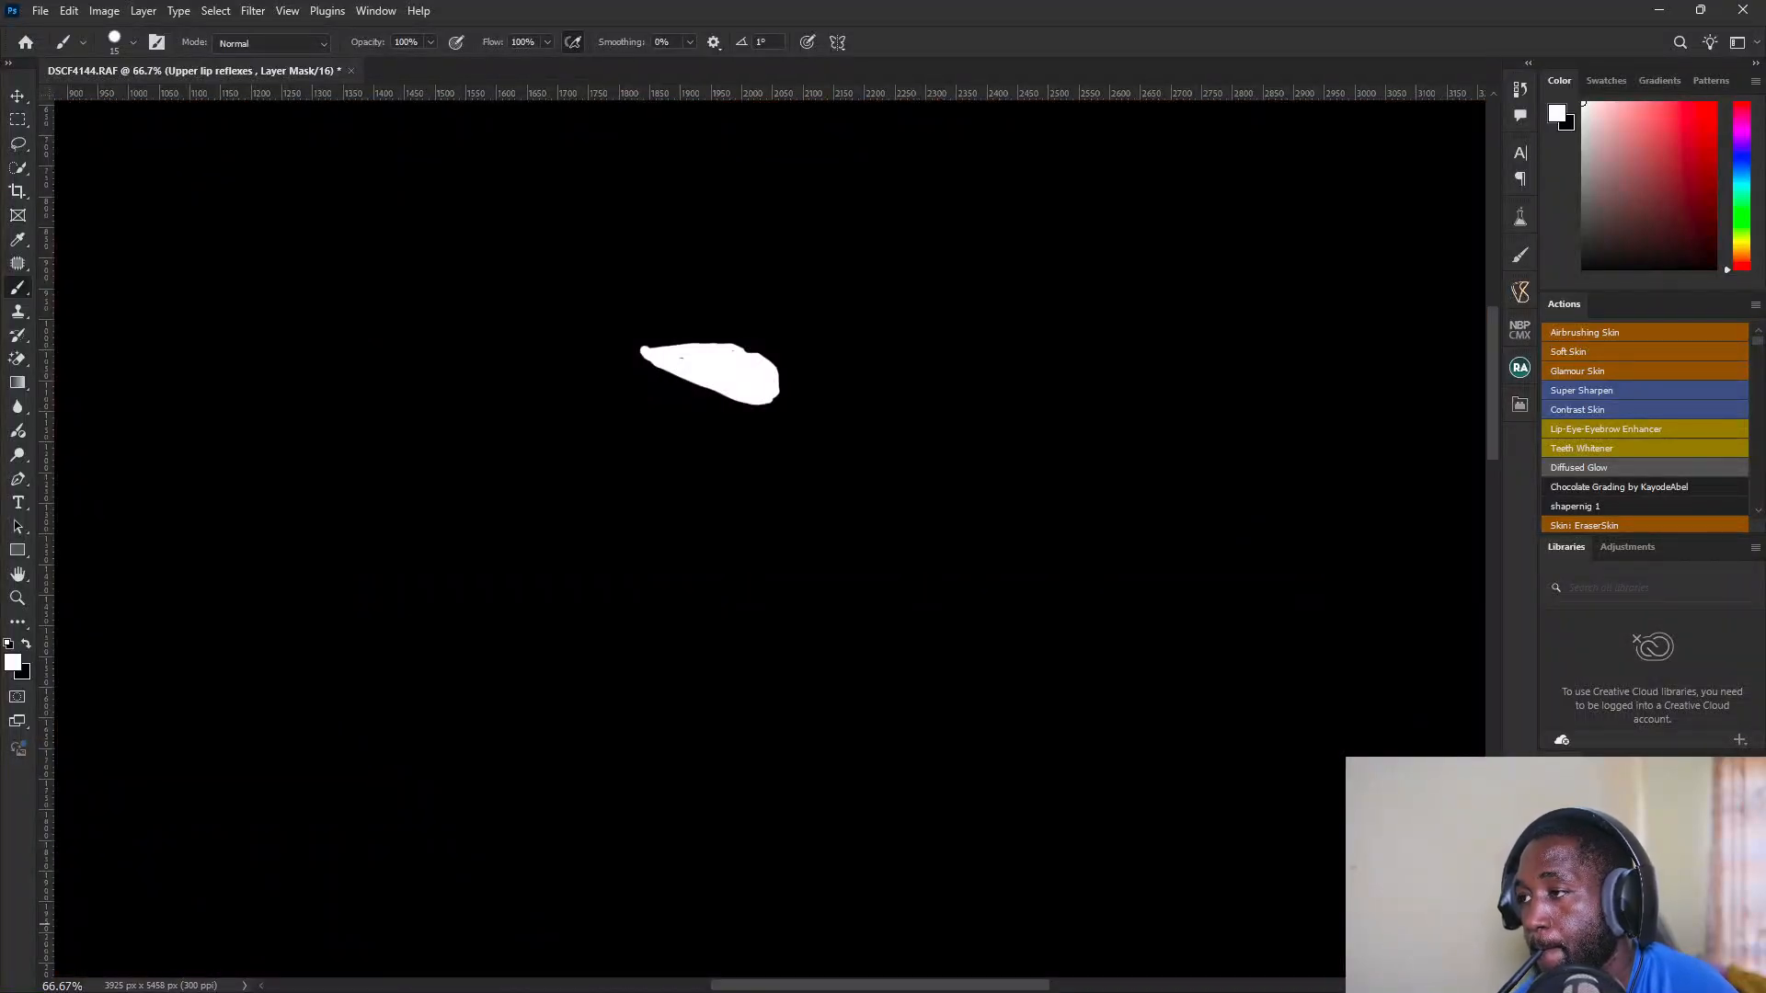
key(ctrl+z)
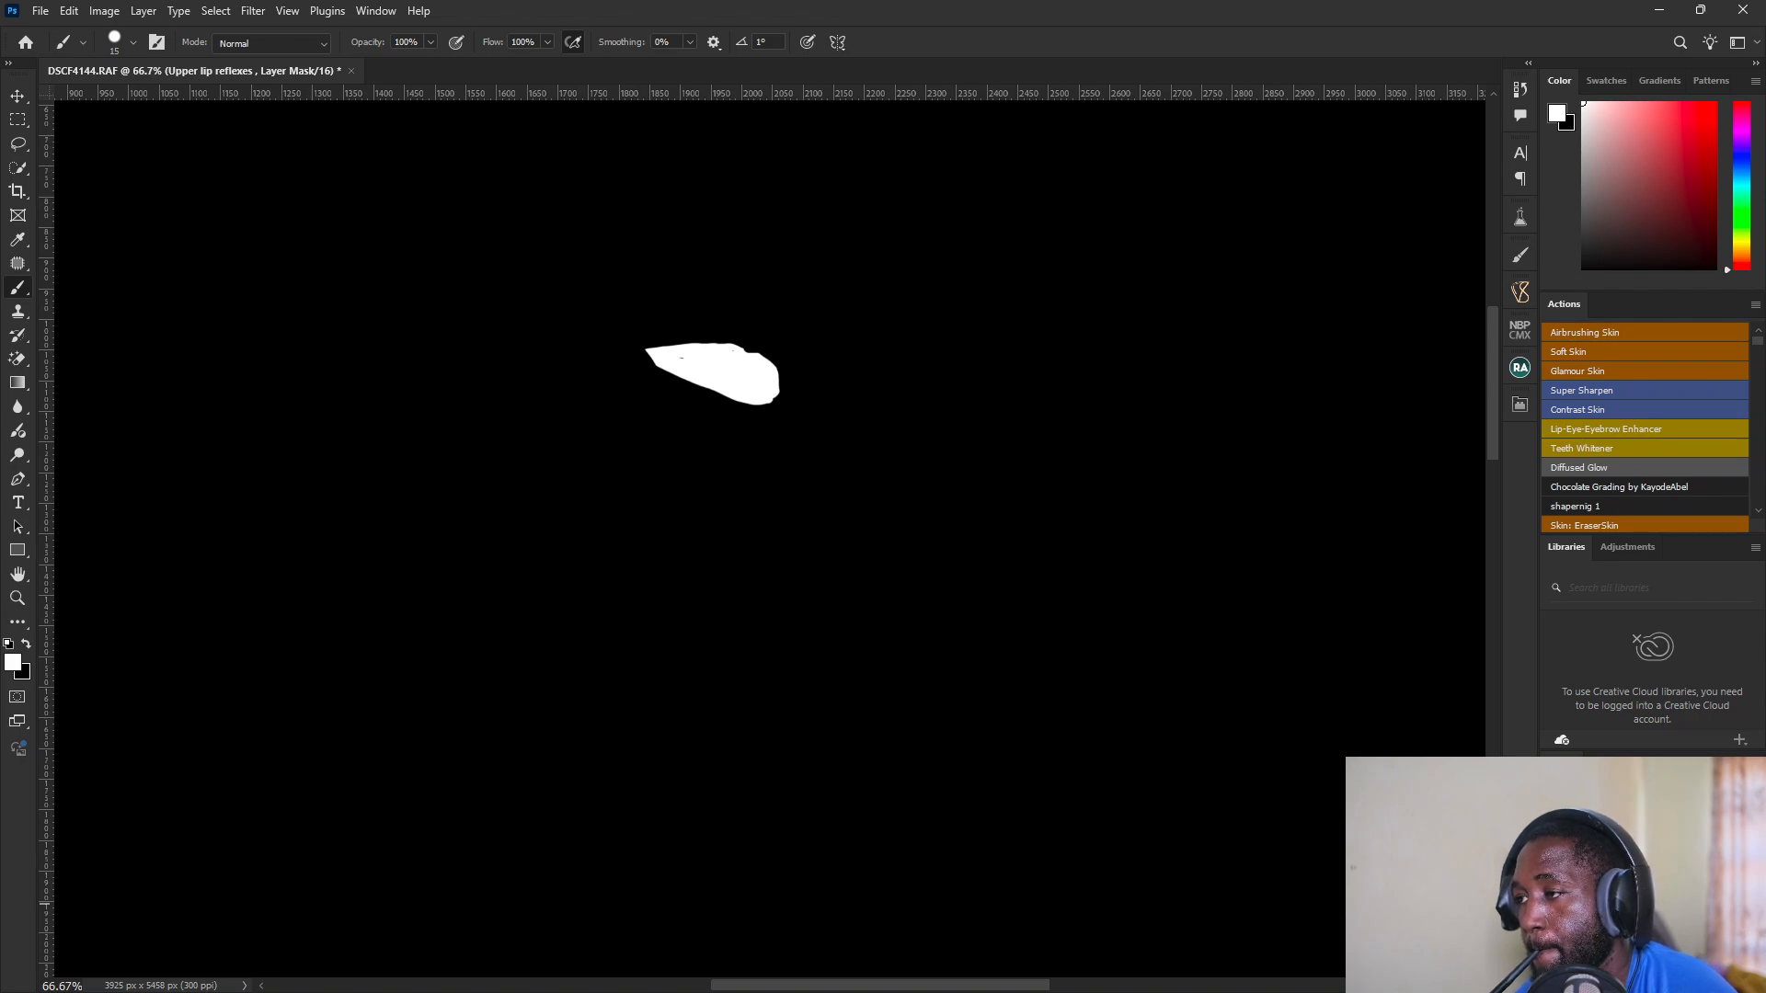
Step: Toggle the visibility of the Lipstick group and its Upper lip reflexes layer to compare their effect on the lips
click(1619, 874)
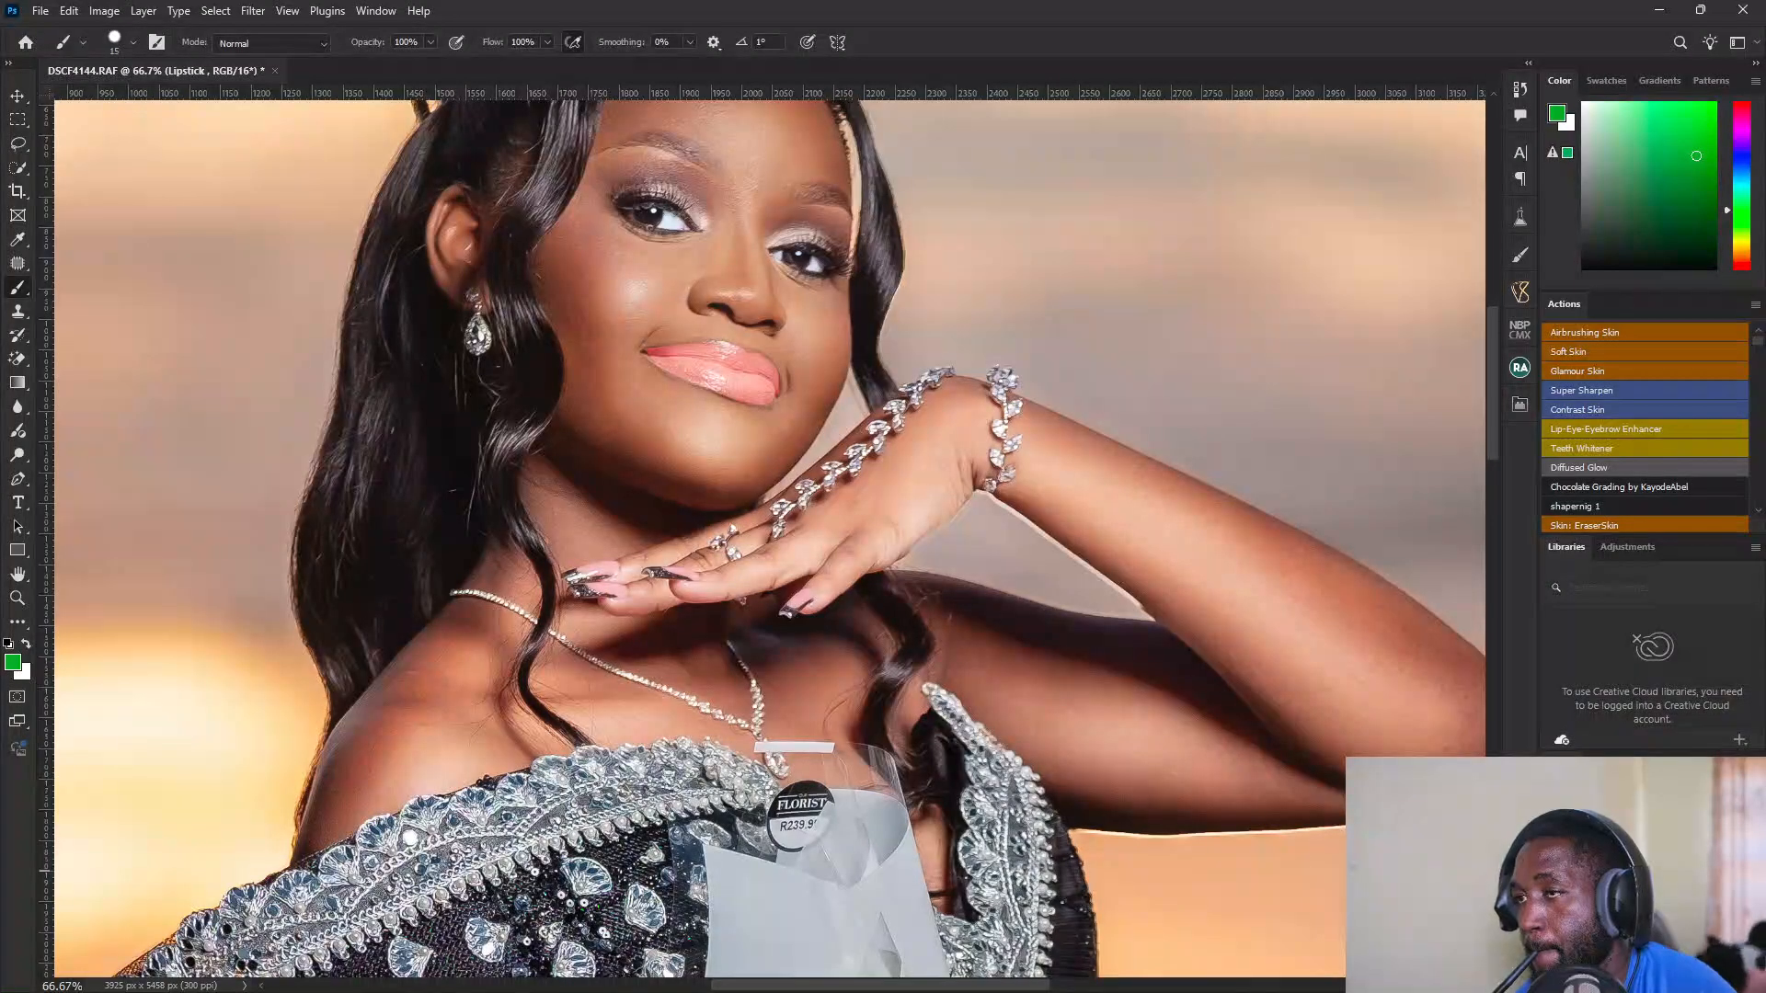
click(1553, 885)
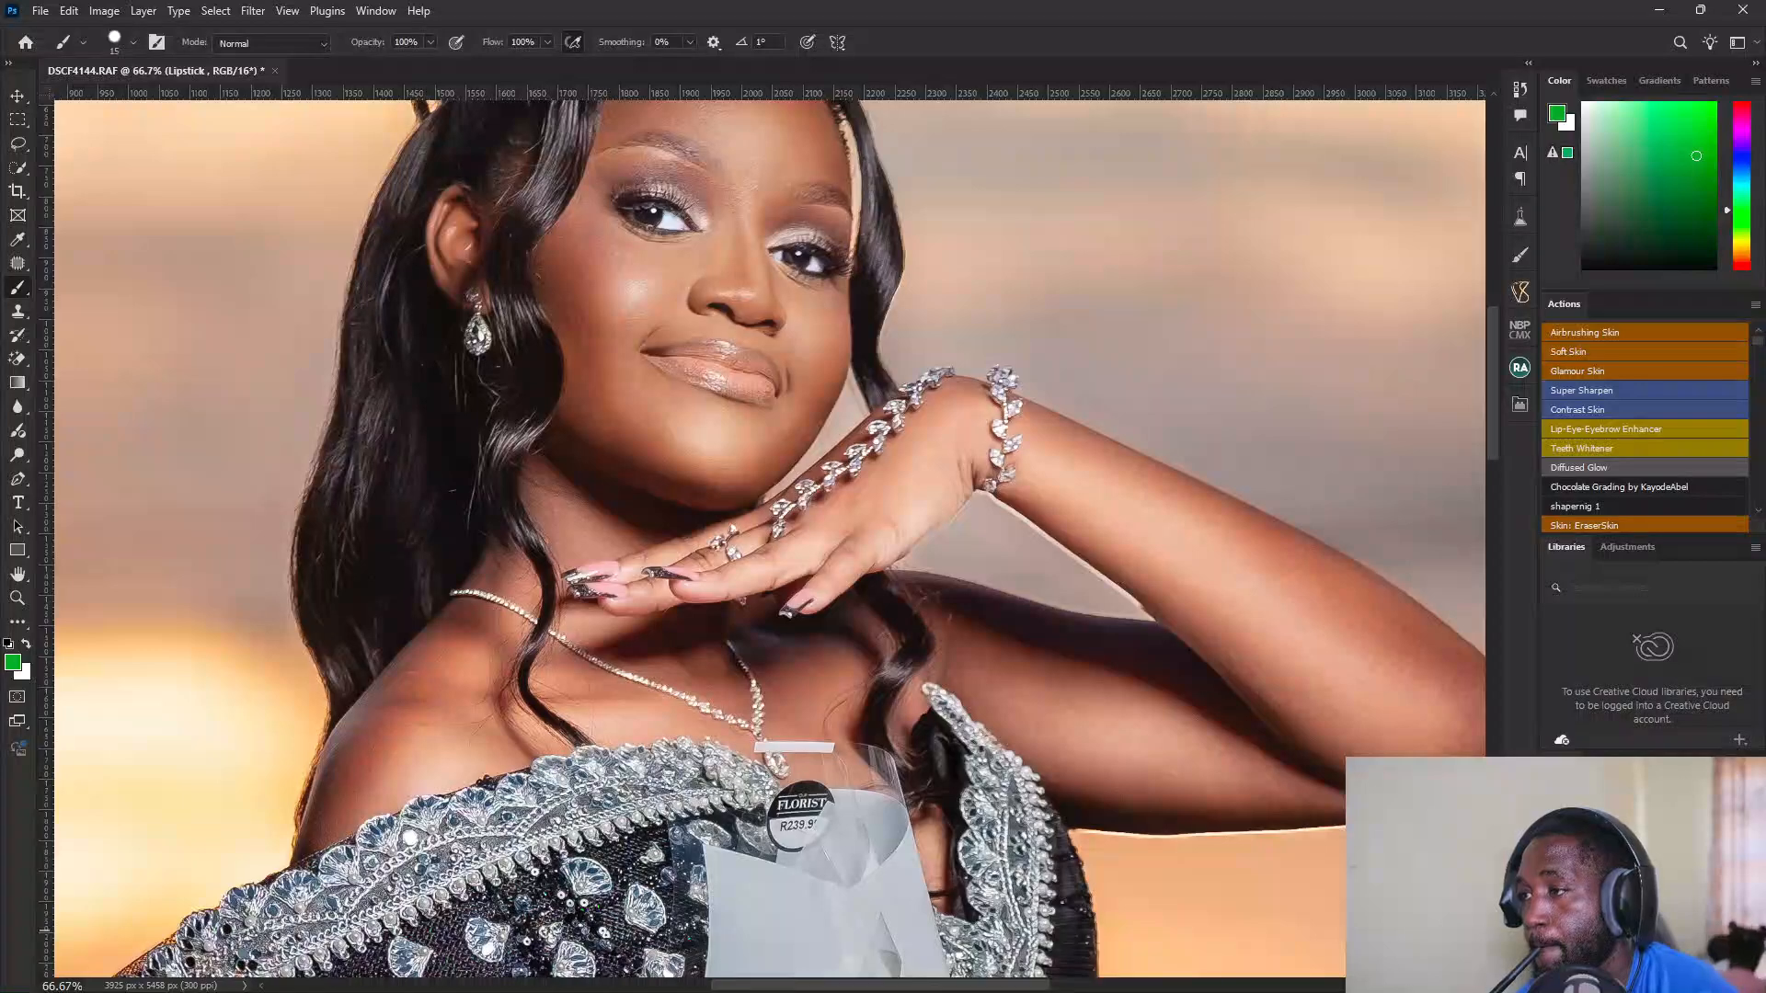
click(1552, 930)
click(1616, 897)
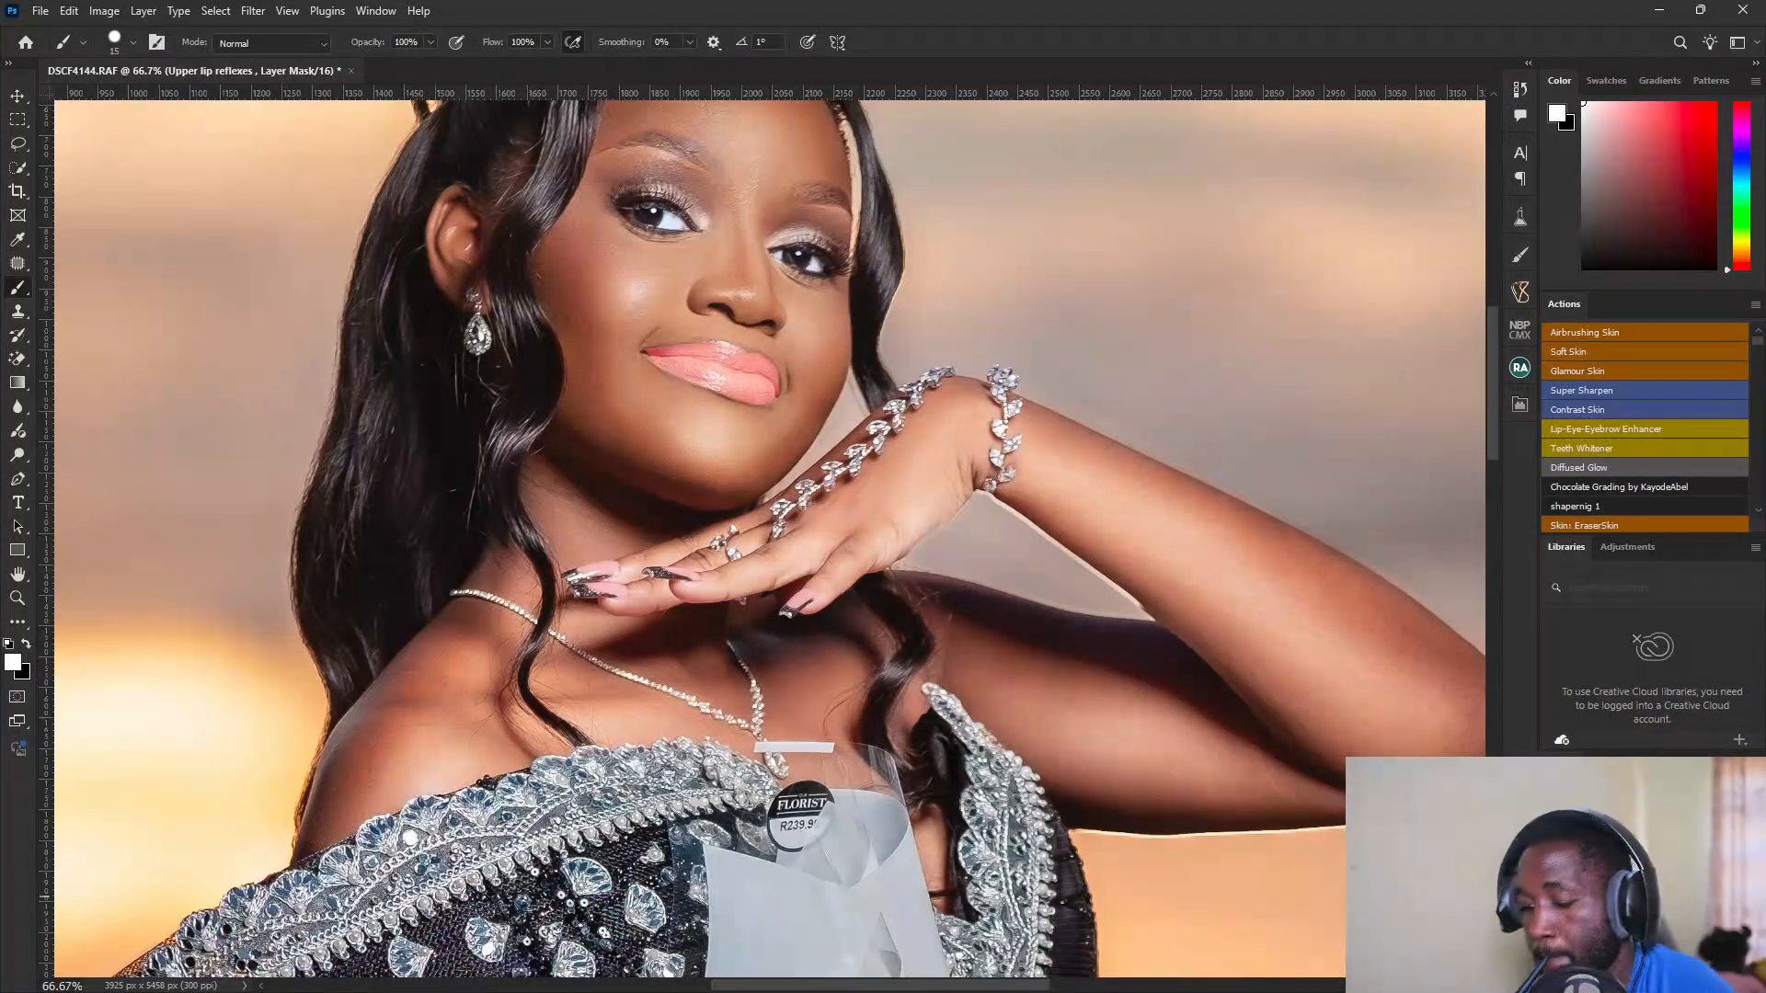
click(1553, 931)
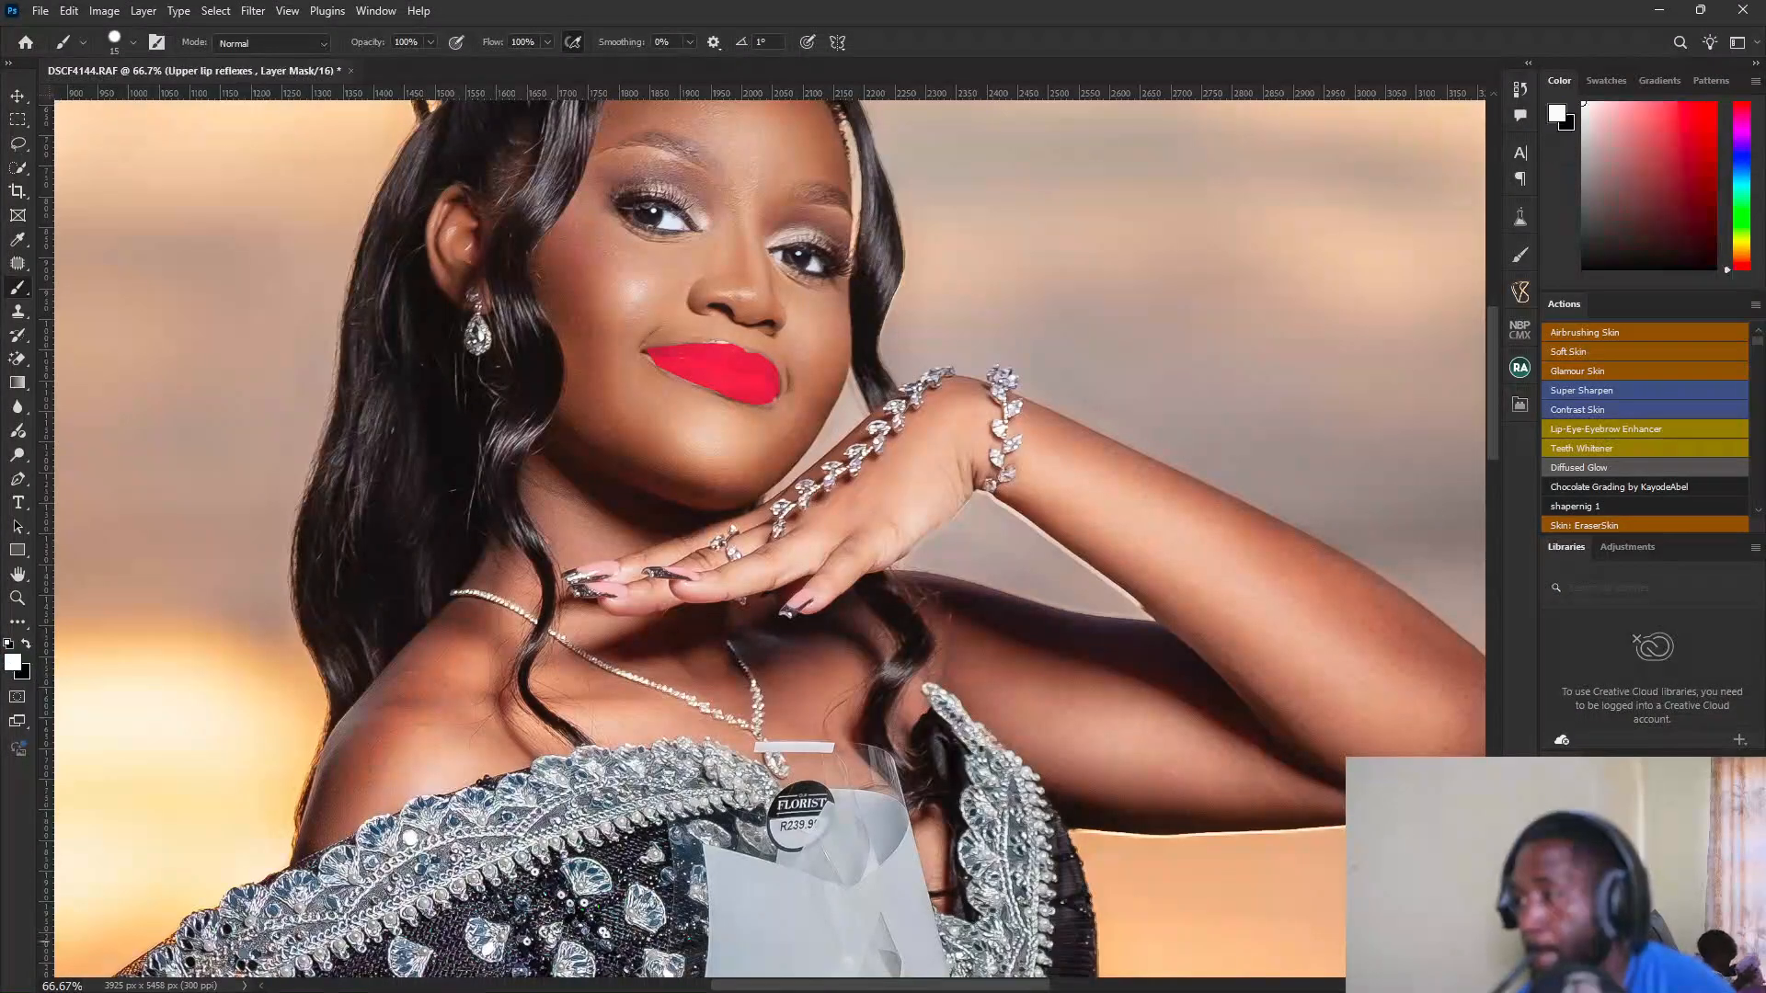
Step: Tone down the Lips group to a subtle, natural lip colour and compare the portrait with and without it
click(1610, 908)
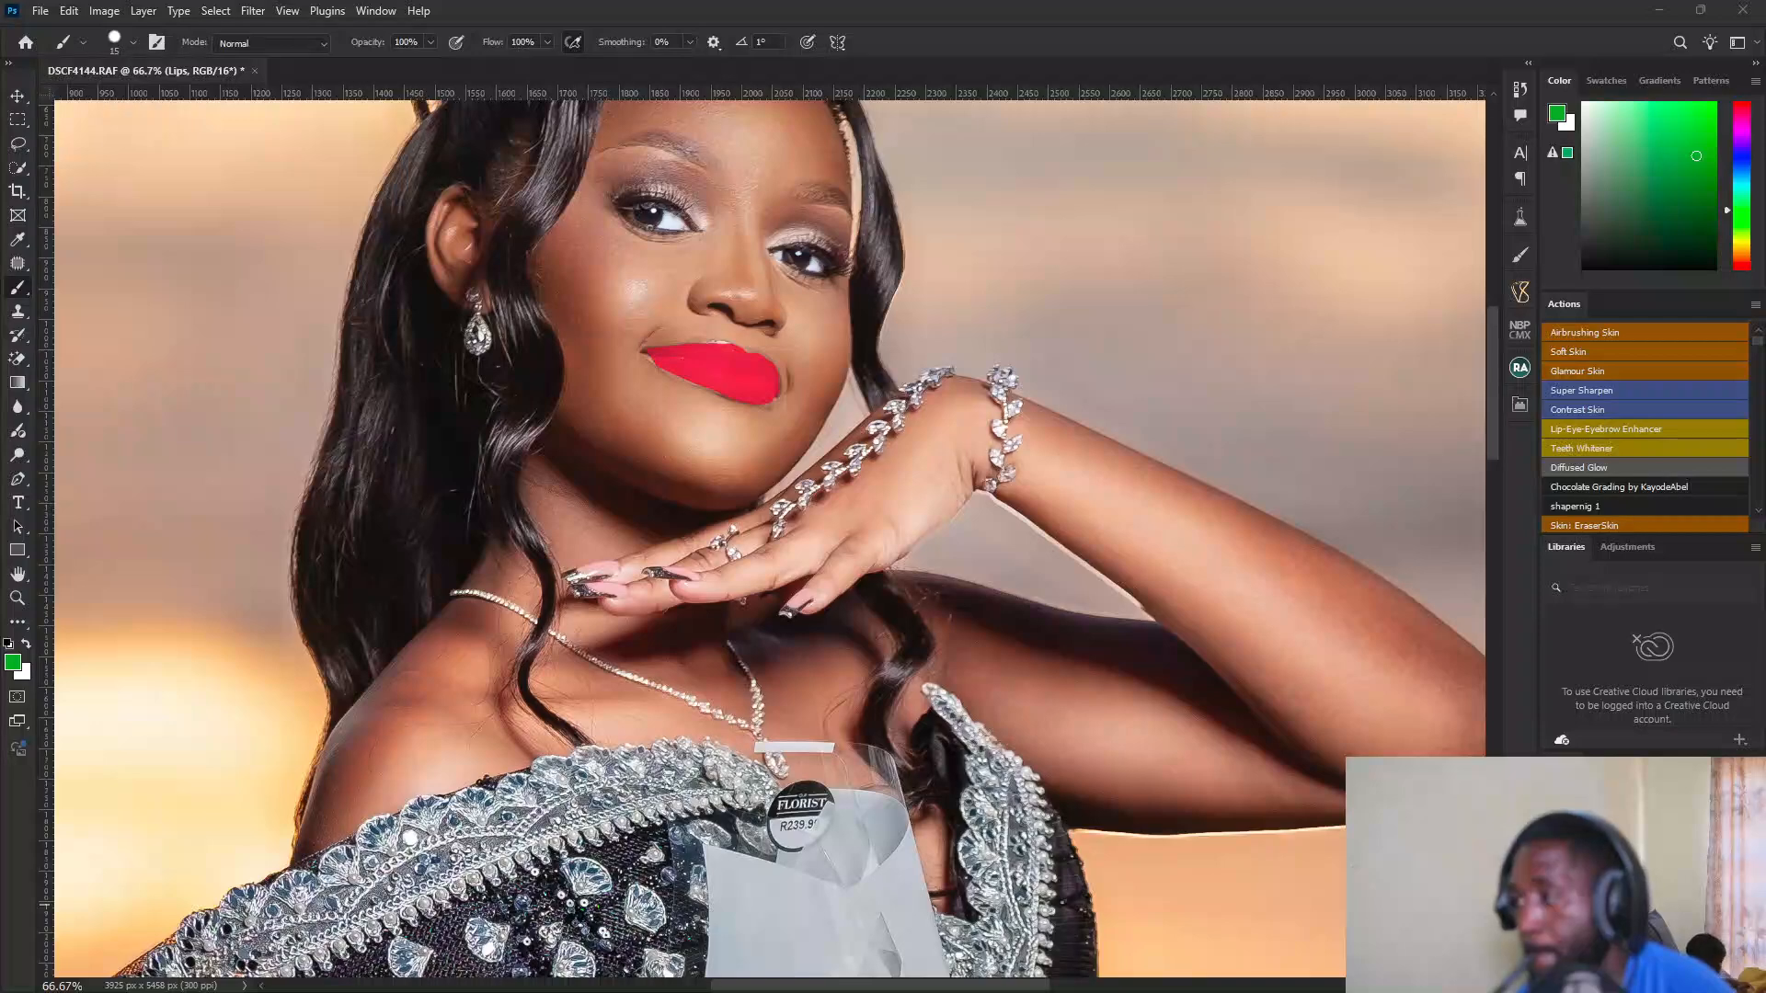
click(1552, 906)
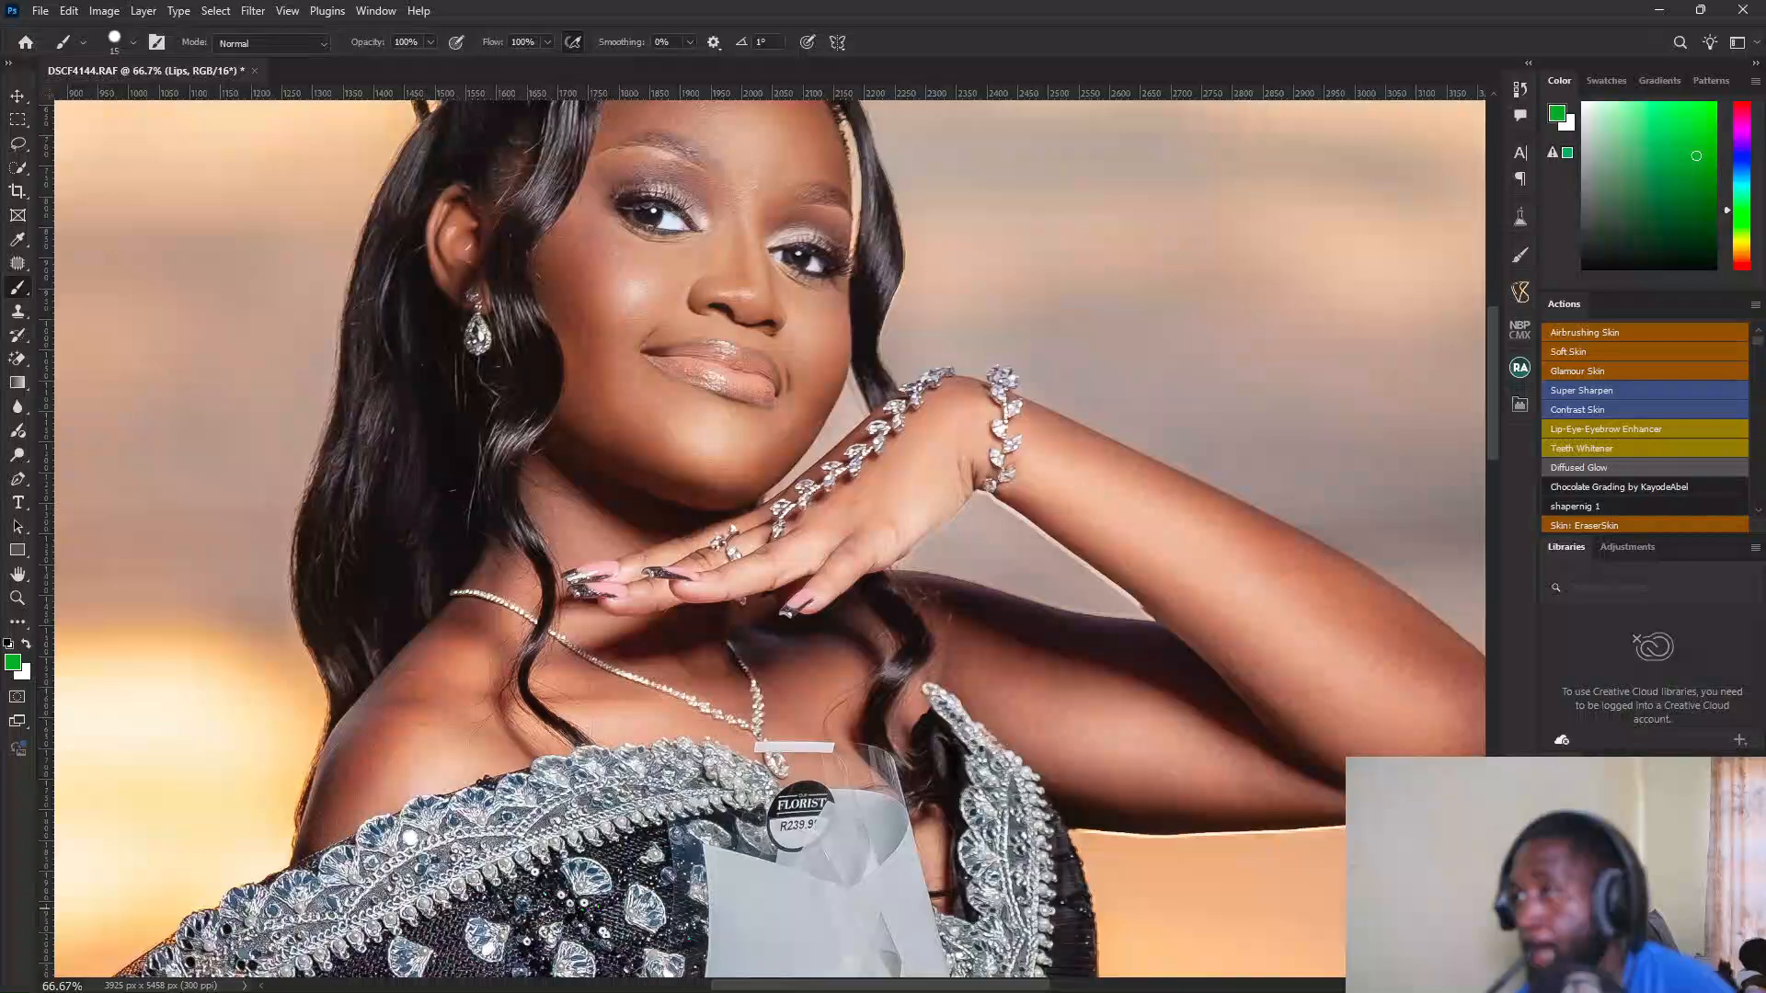
click(1589, 908)
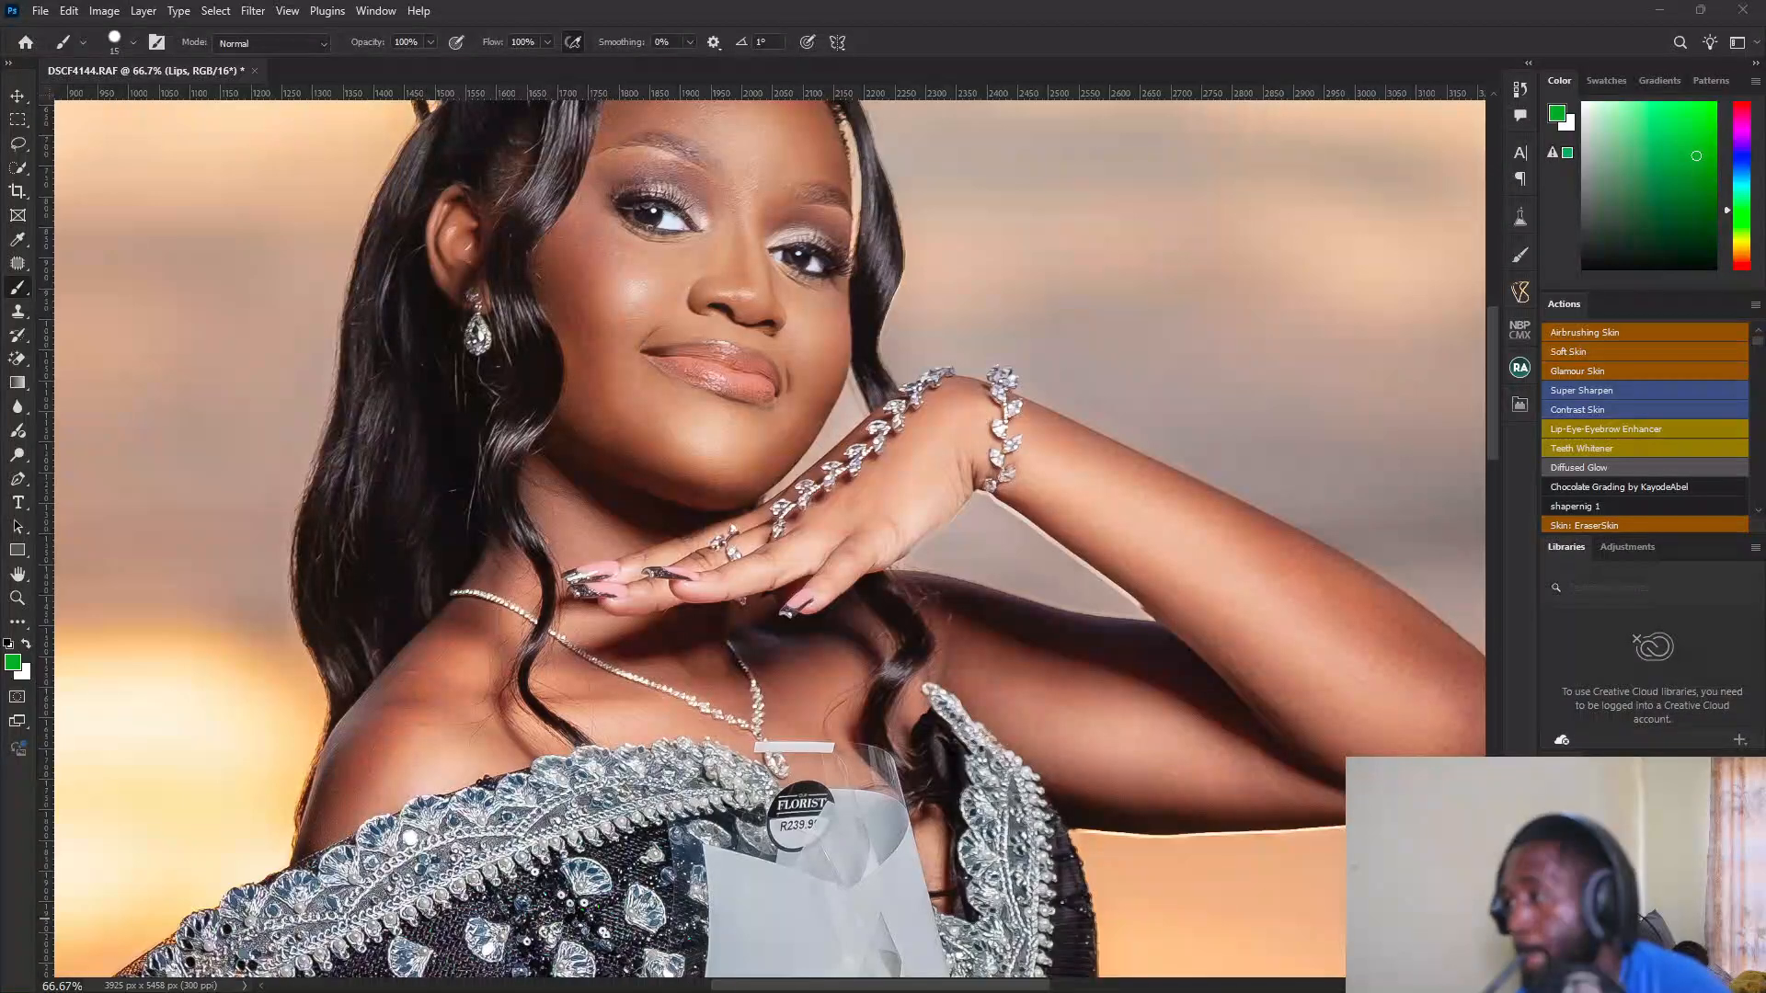
click(1552, 841)
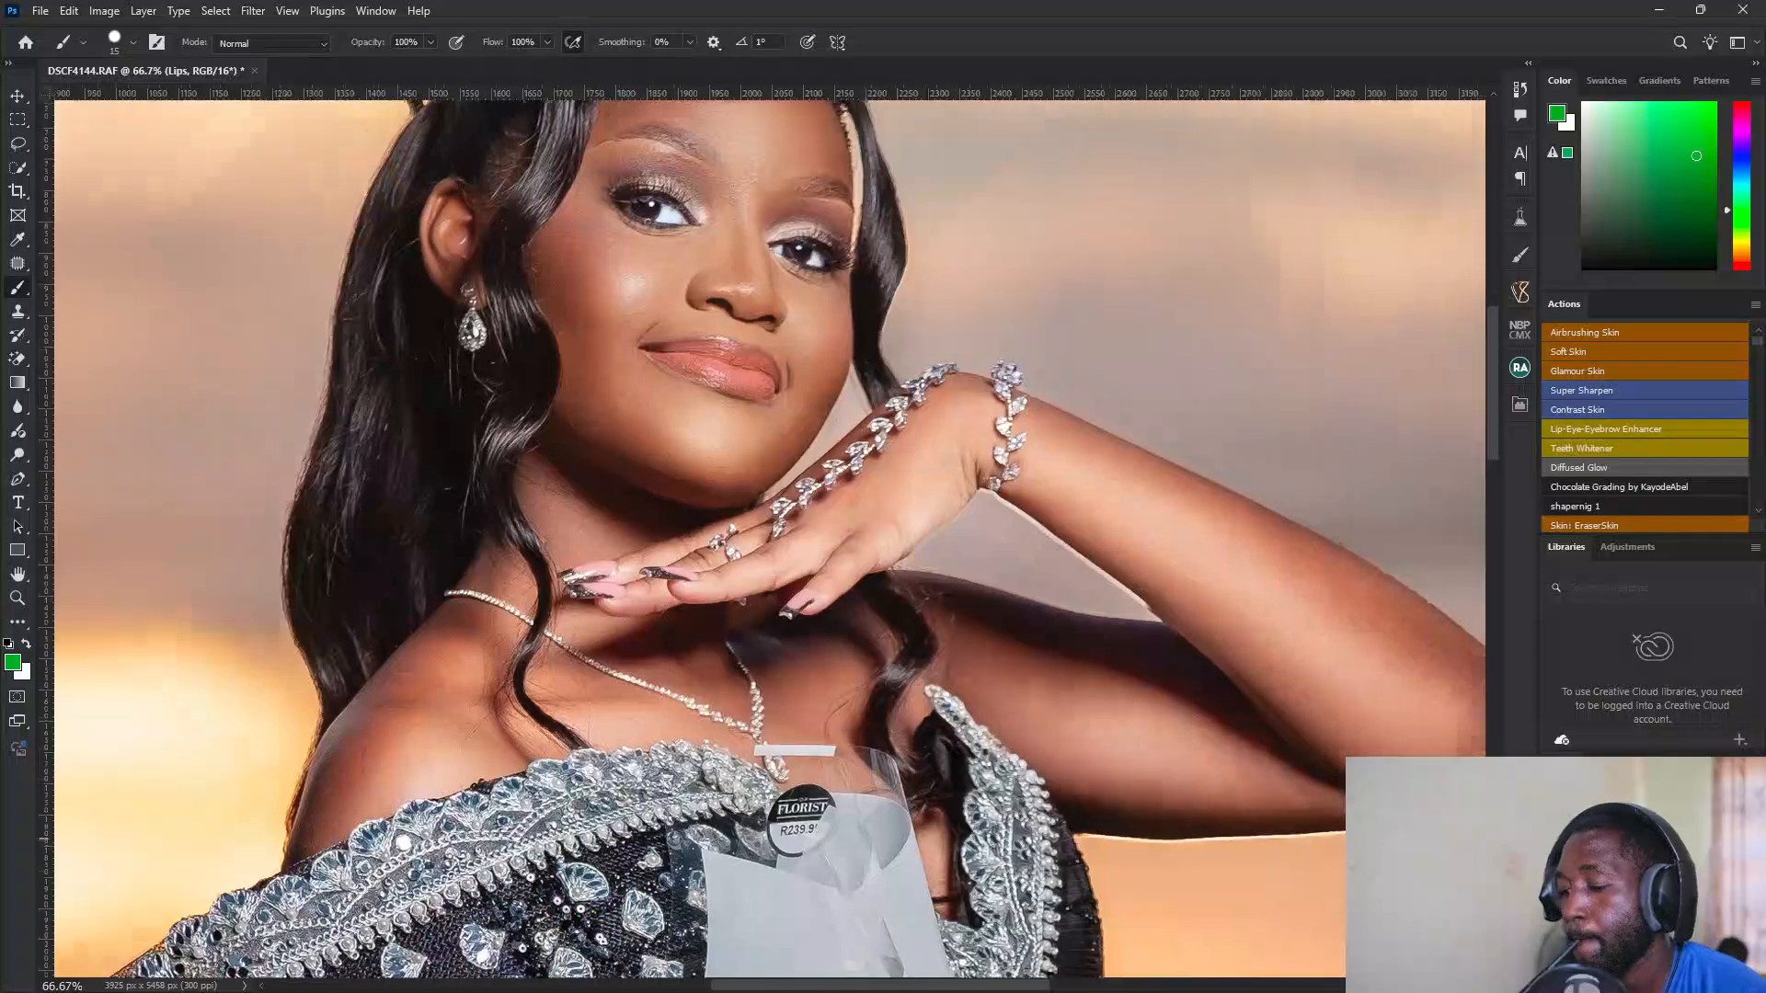
Step: Refine the Lower lip mask along the lip edges and both mouth corners, alternating white and black with the size 15 brush
key(ctrl+plus)
key(ctrl+plus)
key(ctrl+plus)
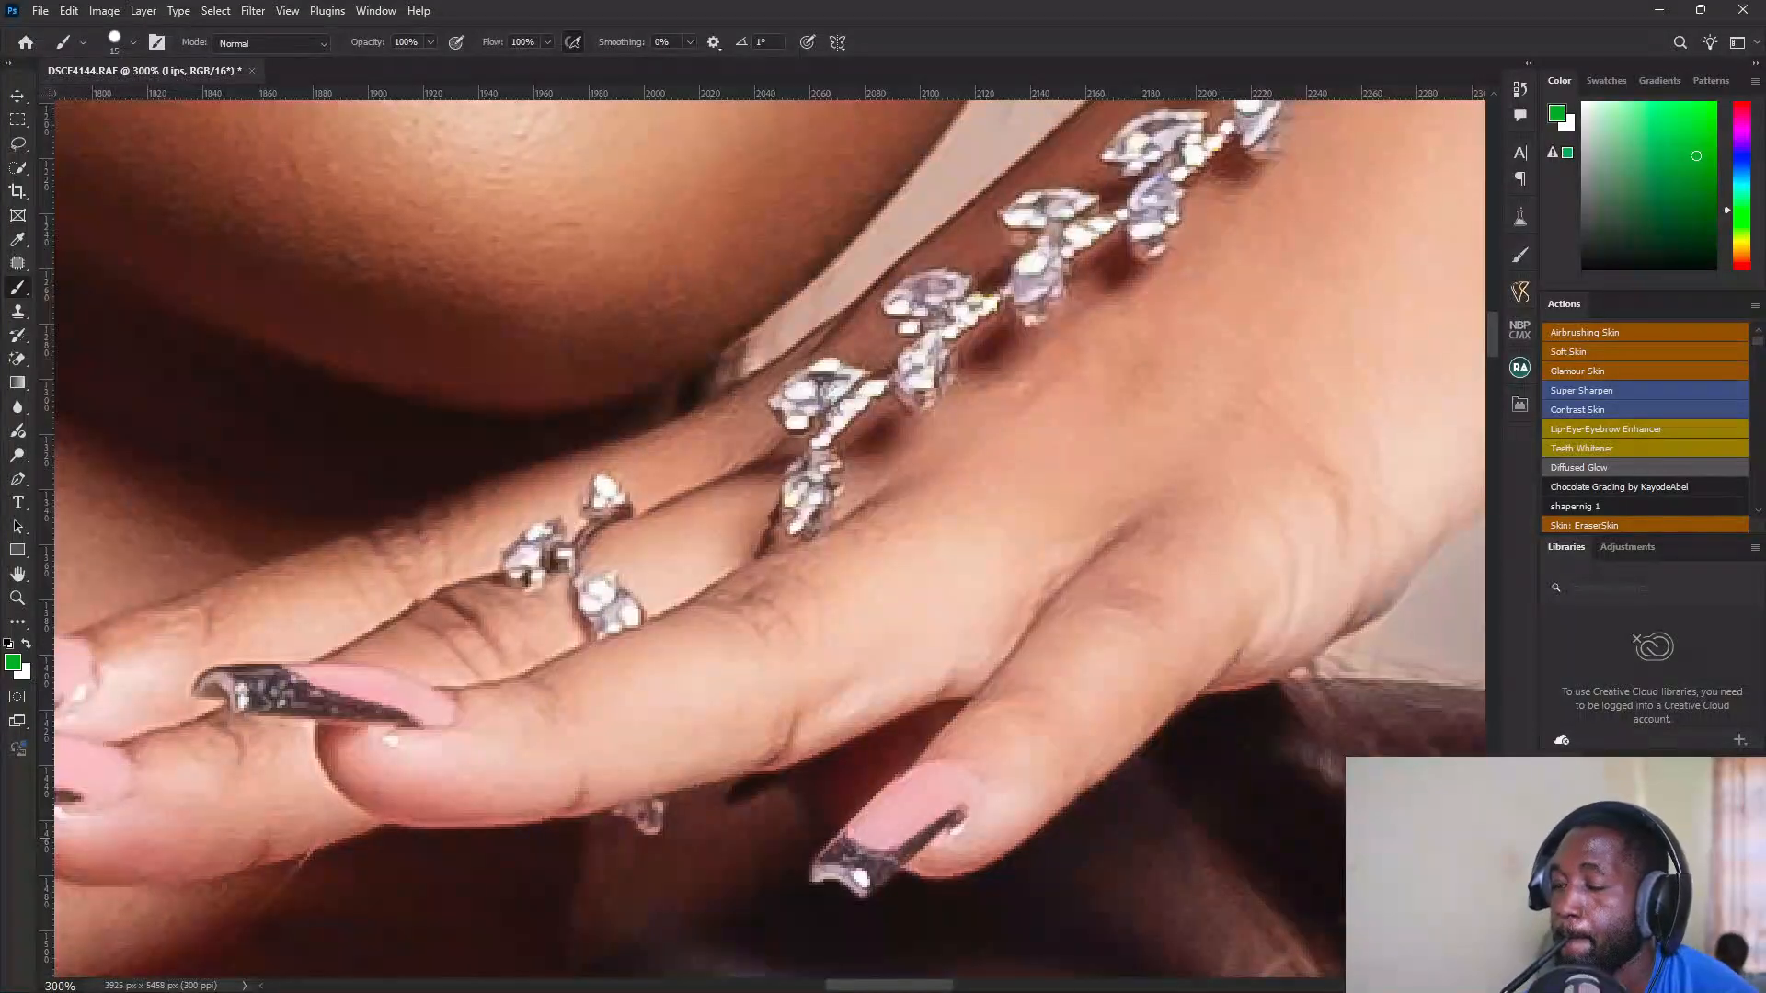
key(ctrl+minus)
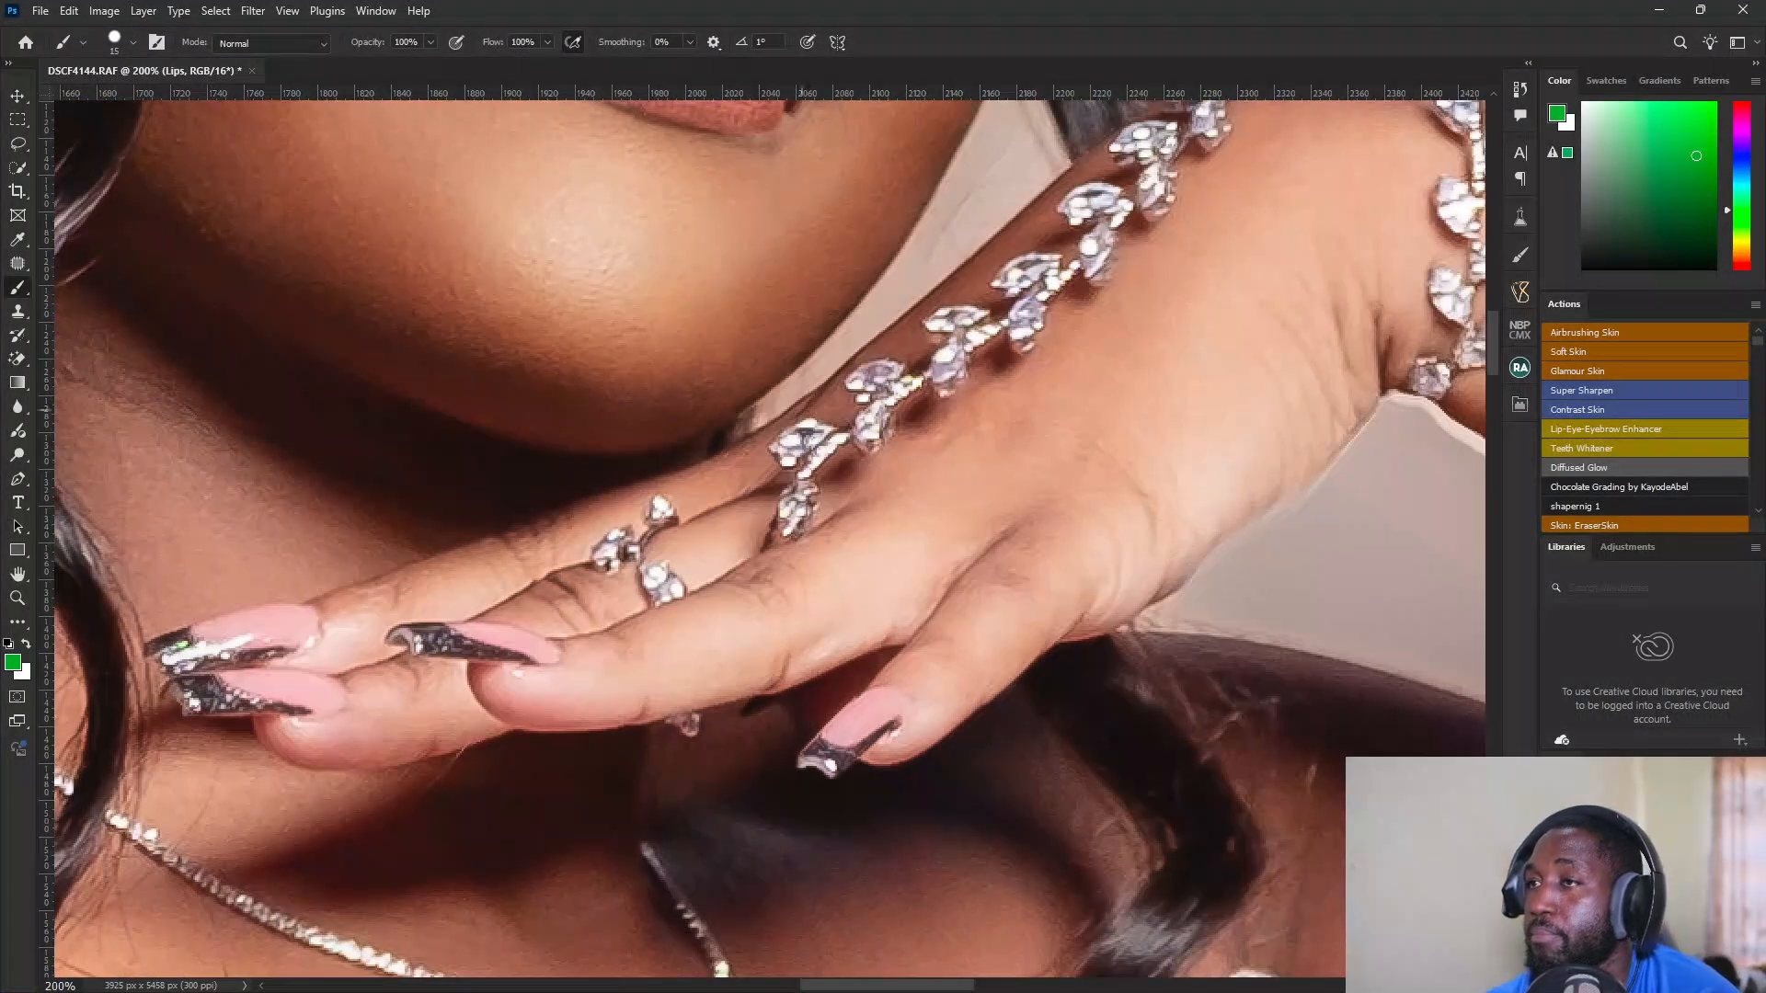
drag(799, 409, 938, 869)
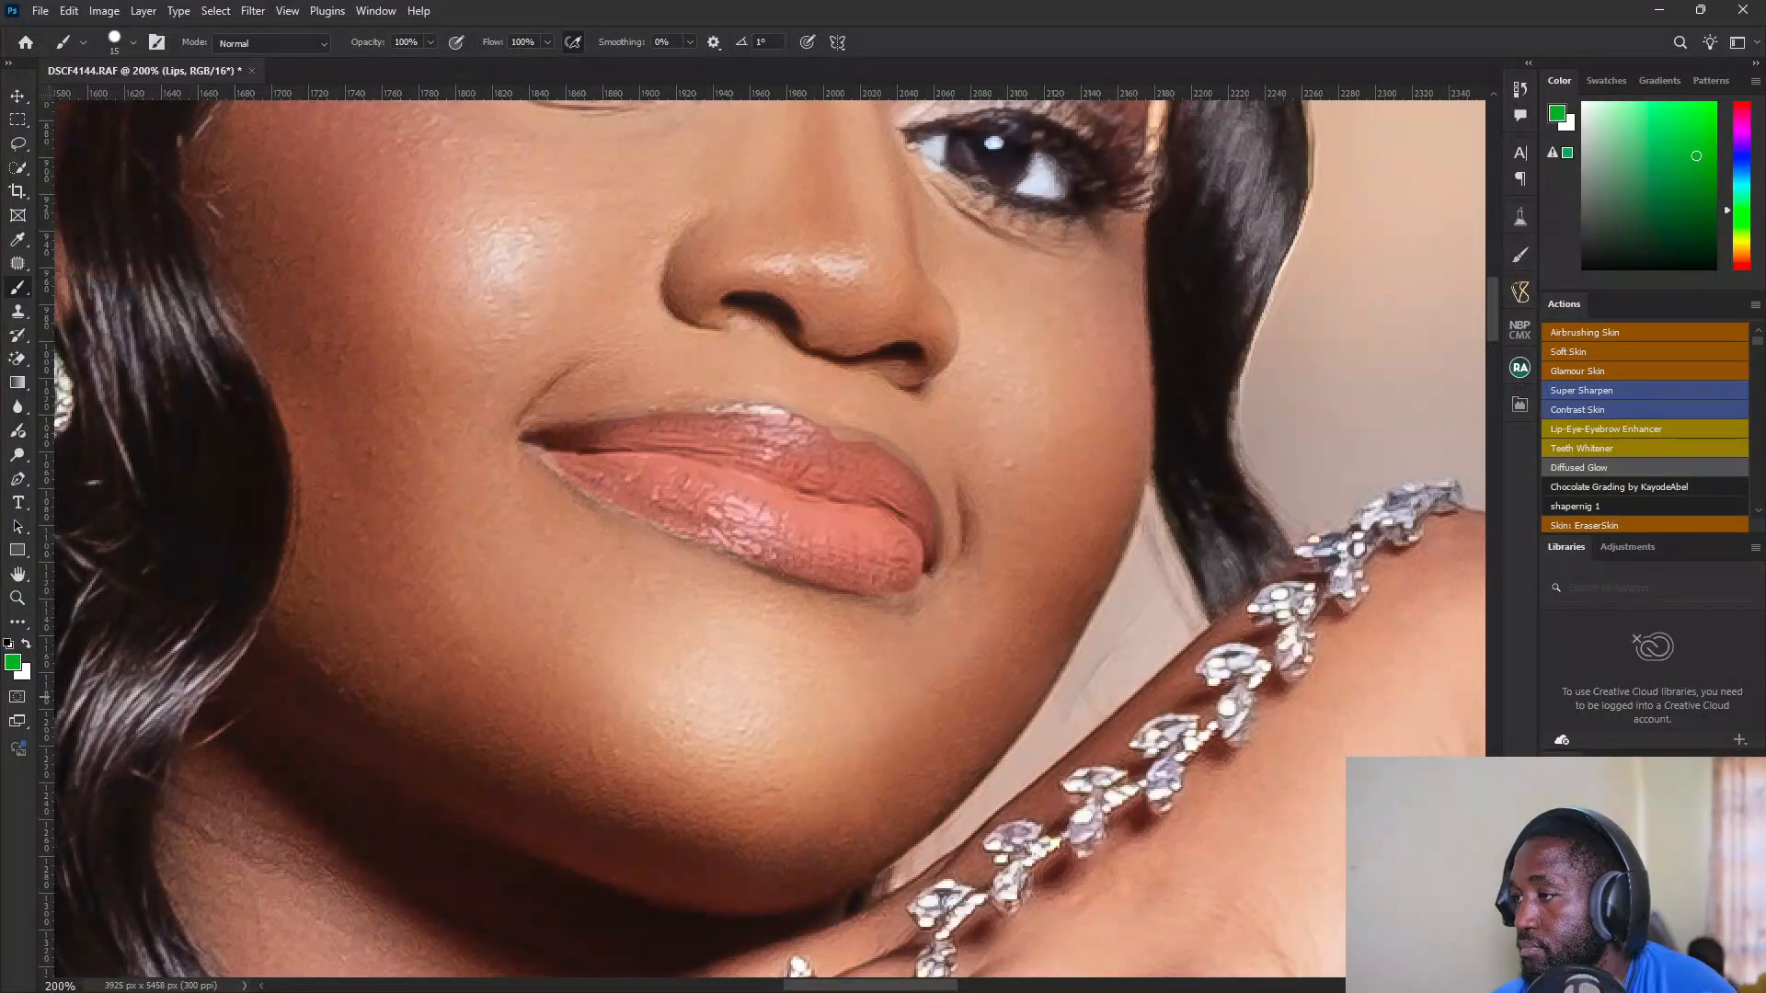
click(1616, 883)
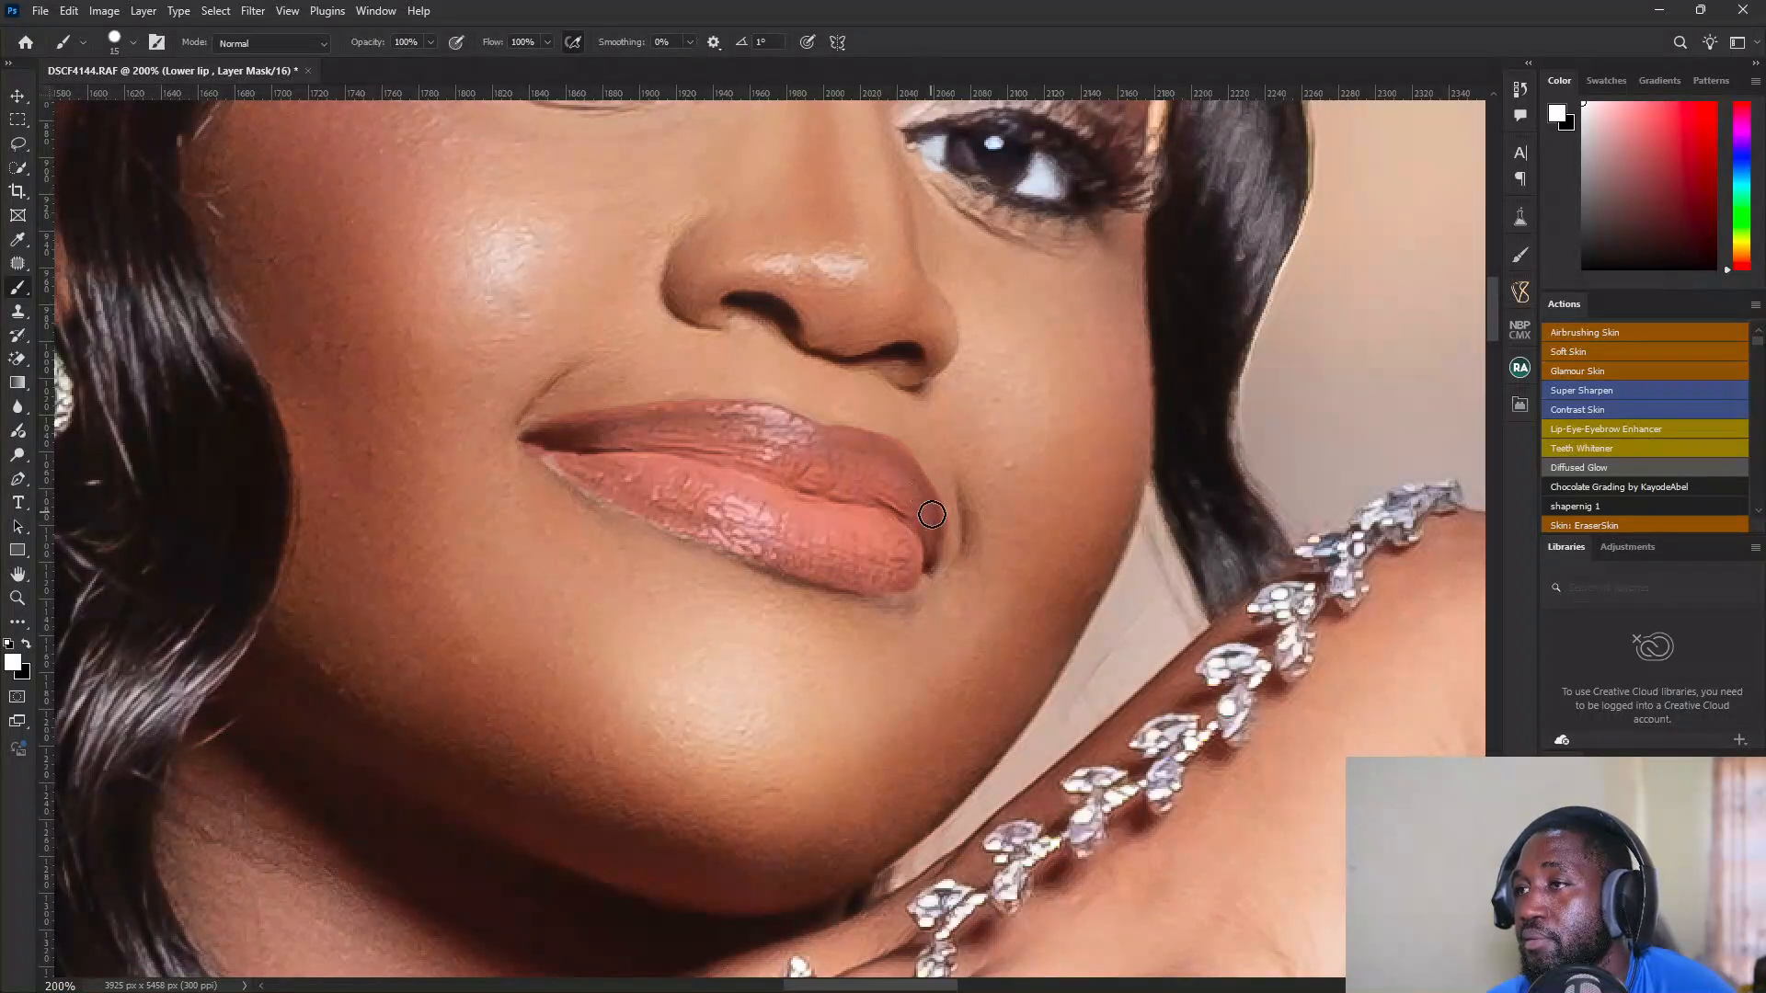
key(x)
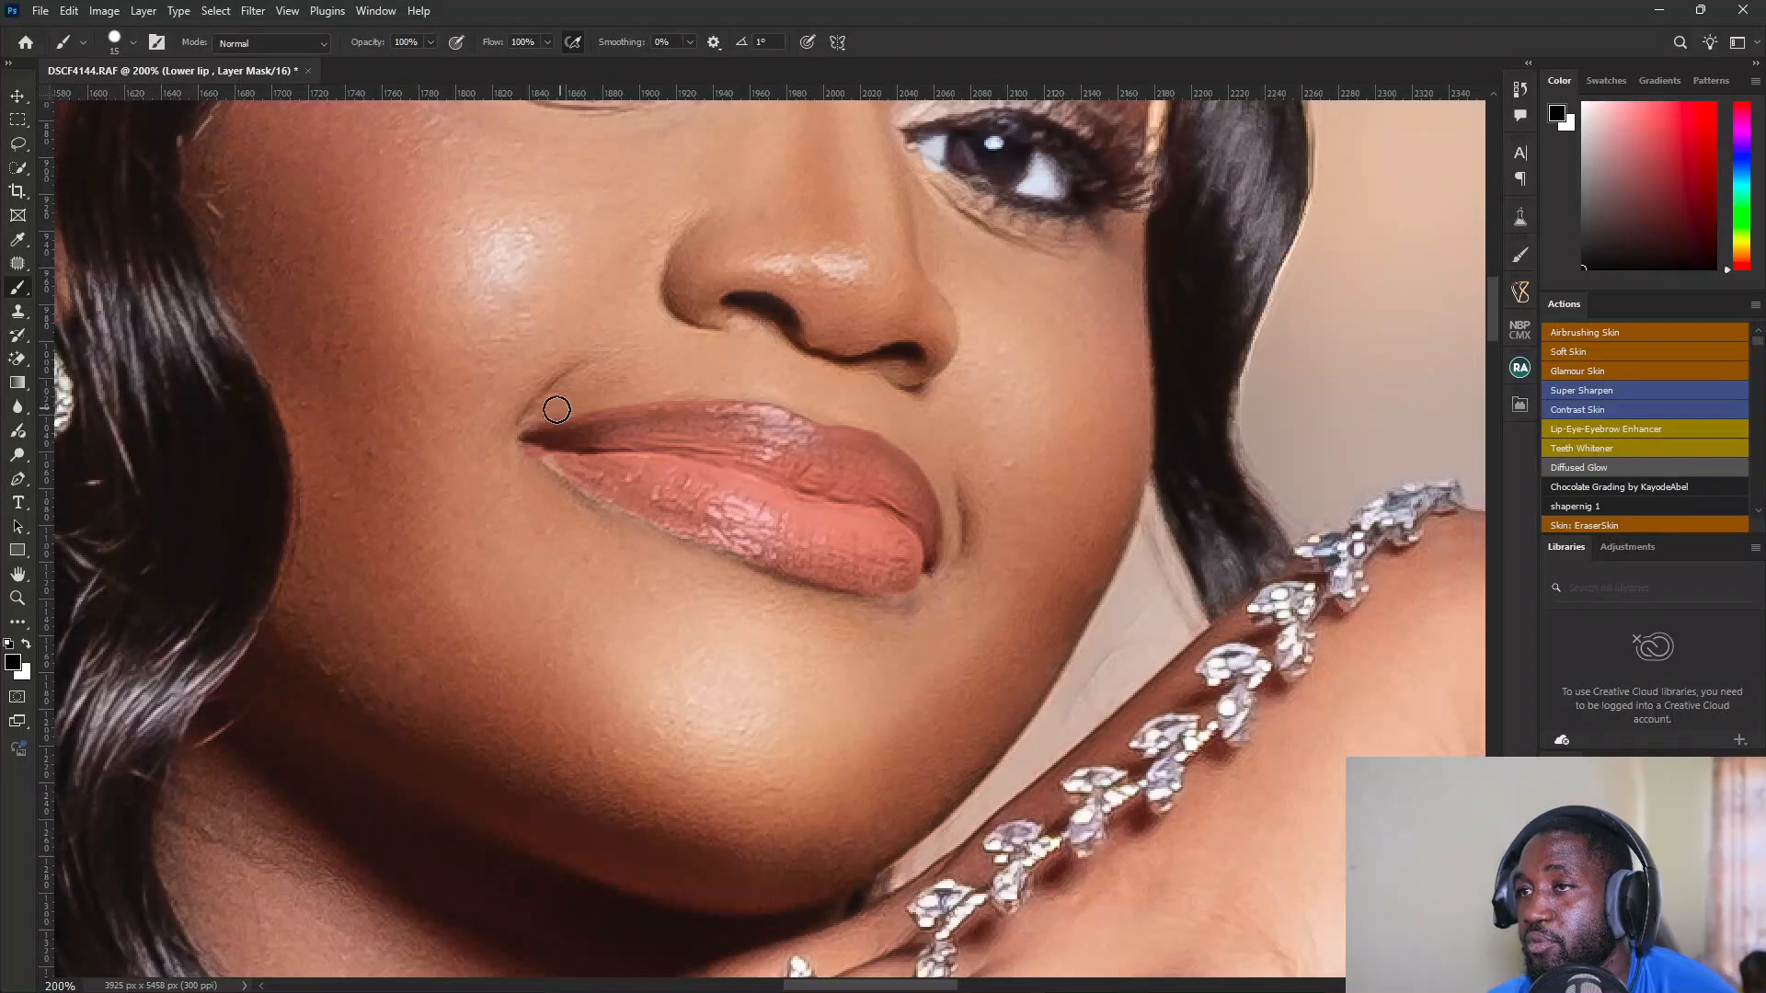
key(x)
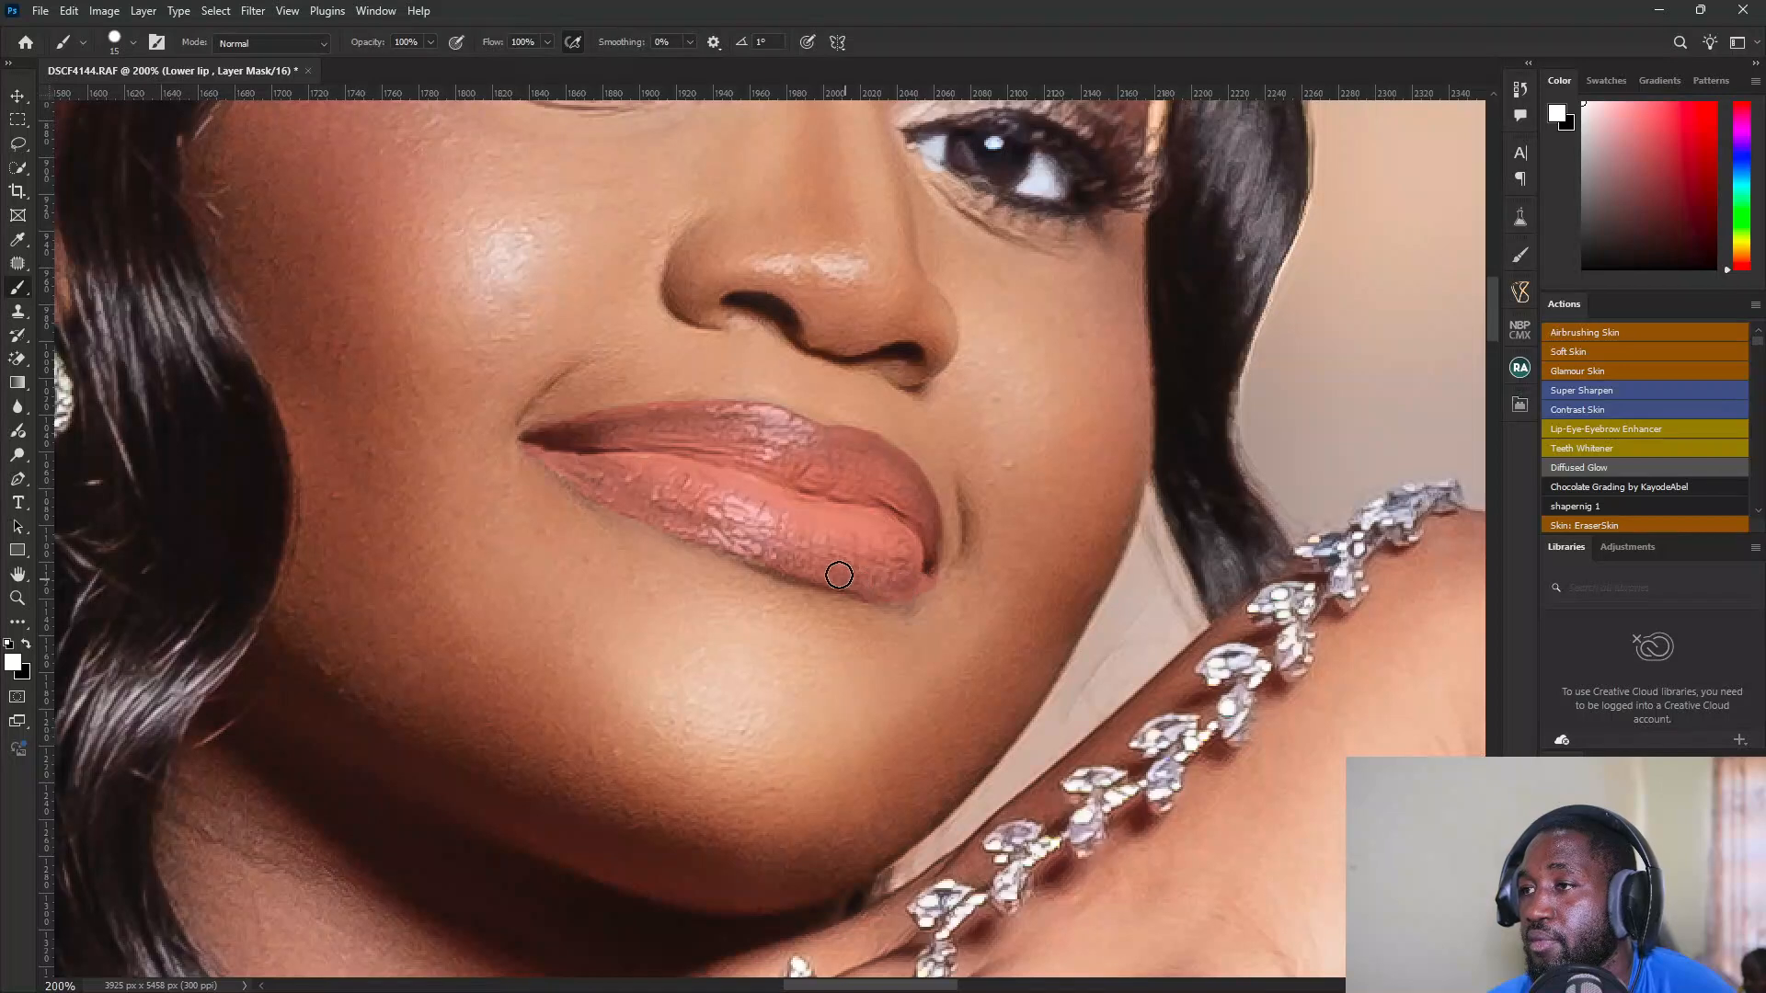
mouse_move(888, 623)
mouse_down()
mouse_move(871, 615)
mouse_move(938, 598)
mouse_move(856, 613)
mouse_move(938, 580)
mouse_move(914, 610)
mouse_up()
key(x)
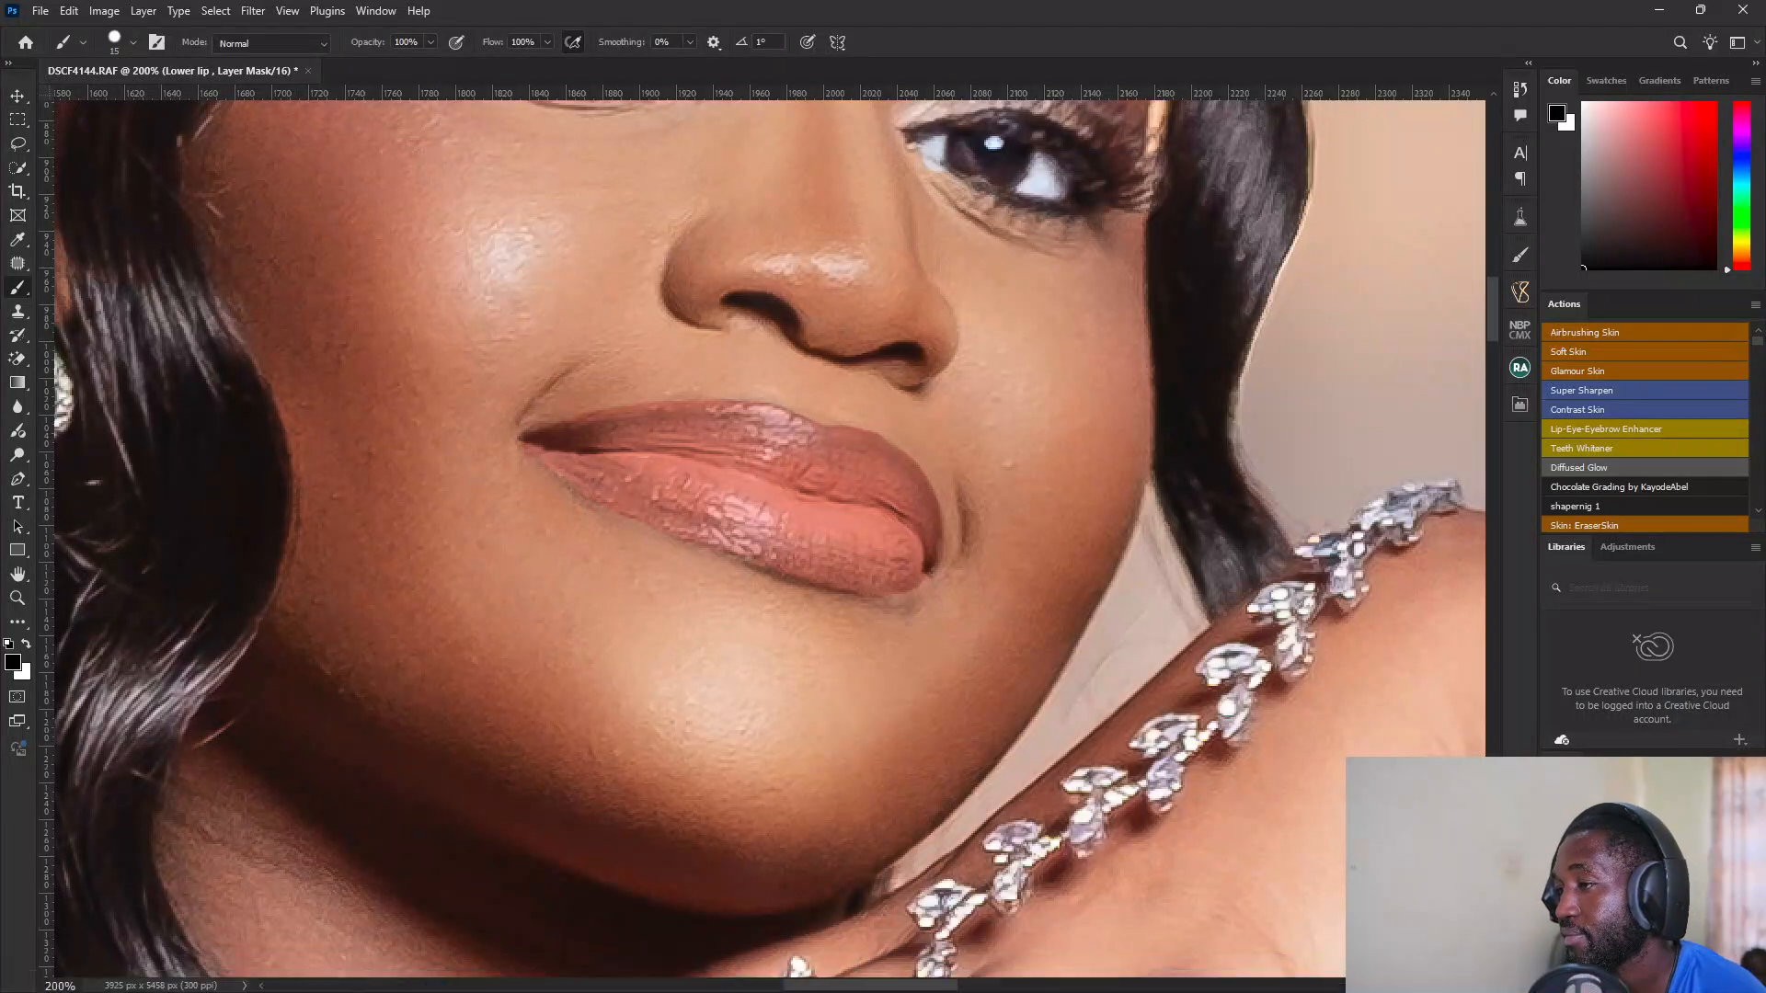
Step: Flatten the finished retouching layers, including the Lipstick group, and continue on a new copy of the merged portrait
click(1628, 877)
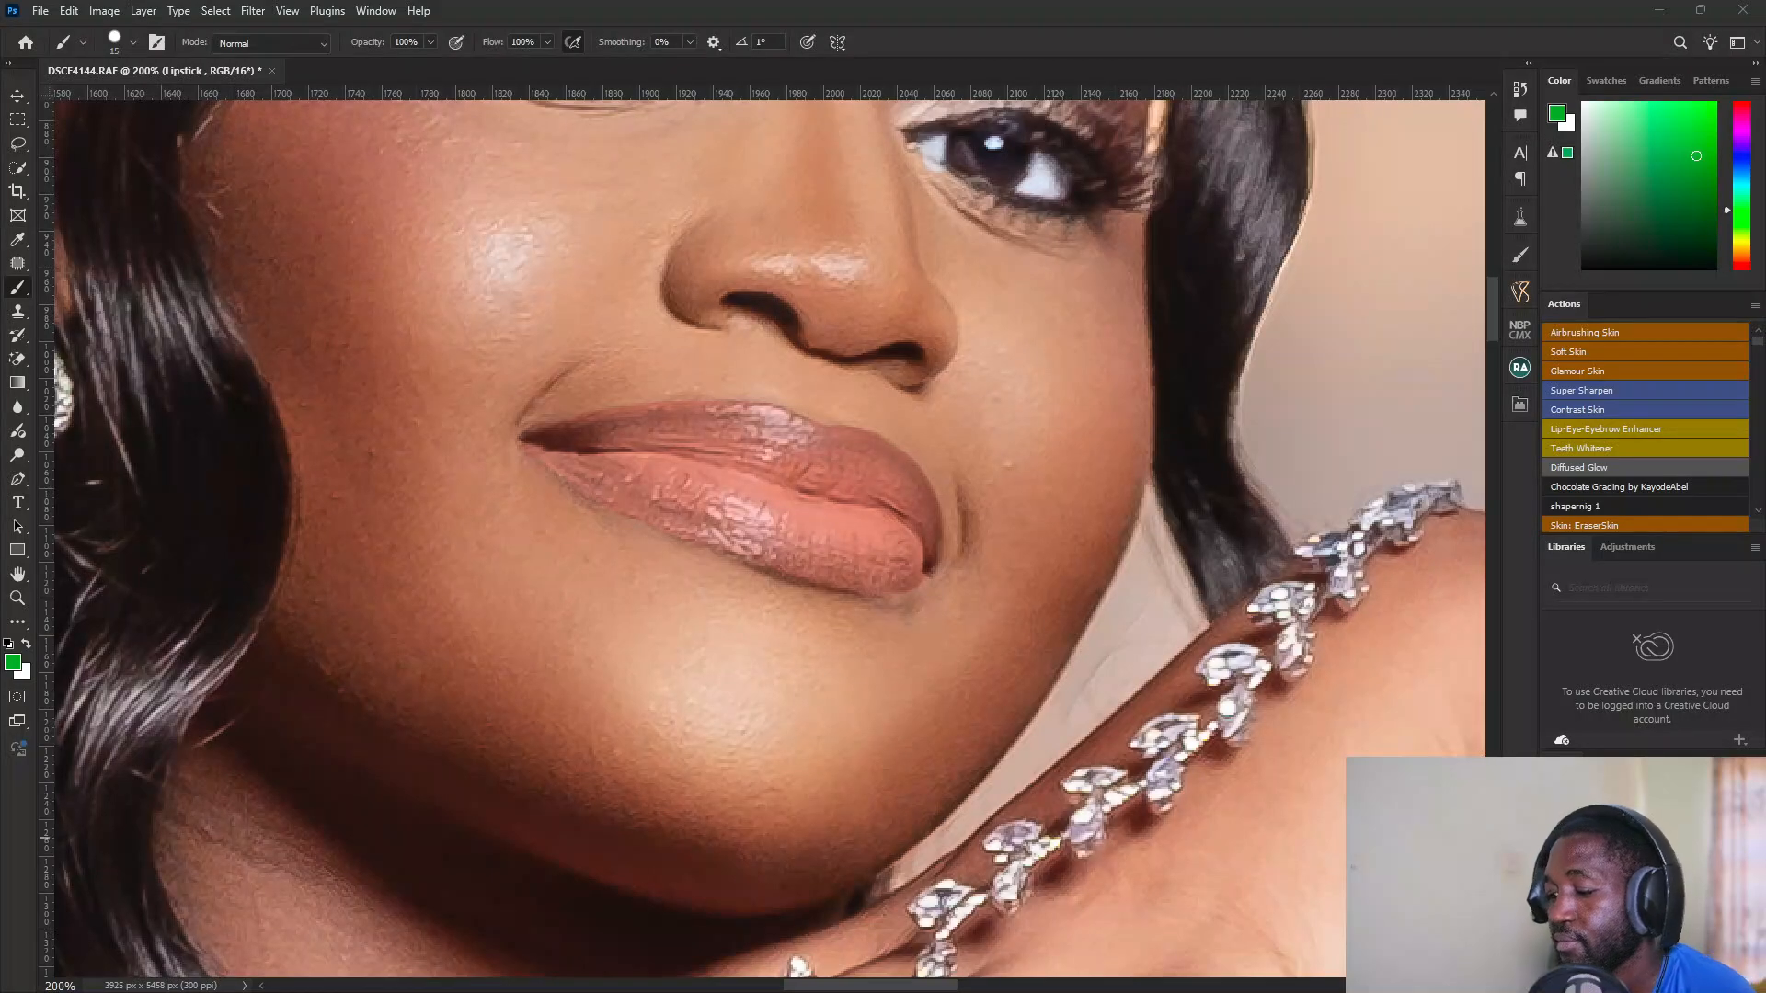
key(ctrl+minus)
key(ctrl+minus)
key(ctrl+minus)
key(ctrl+minus)
key(ctrl+minus)
key(ctrl+minus)
key(ctrl+minus)
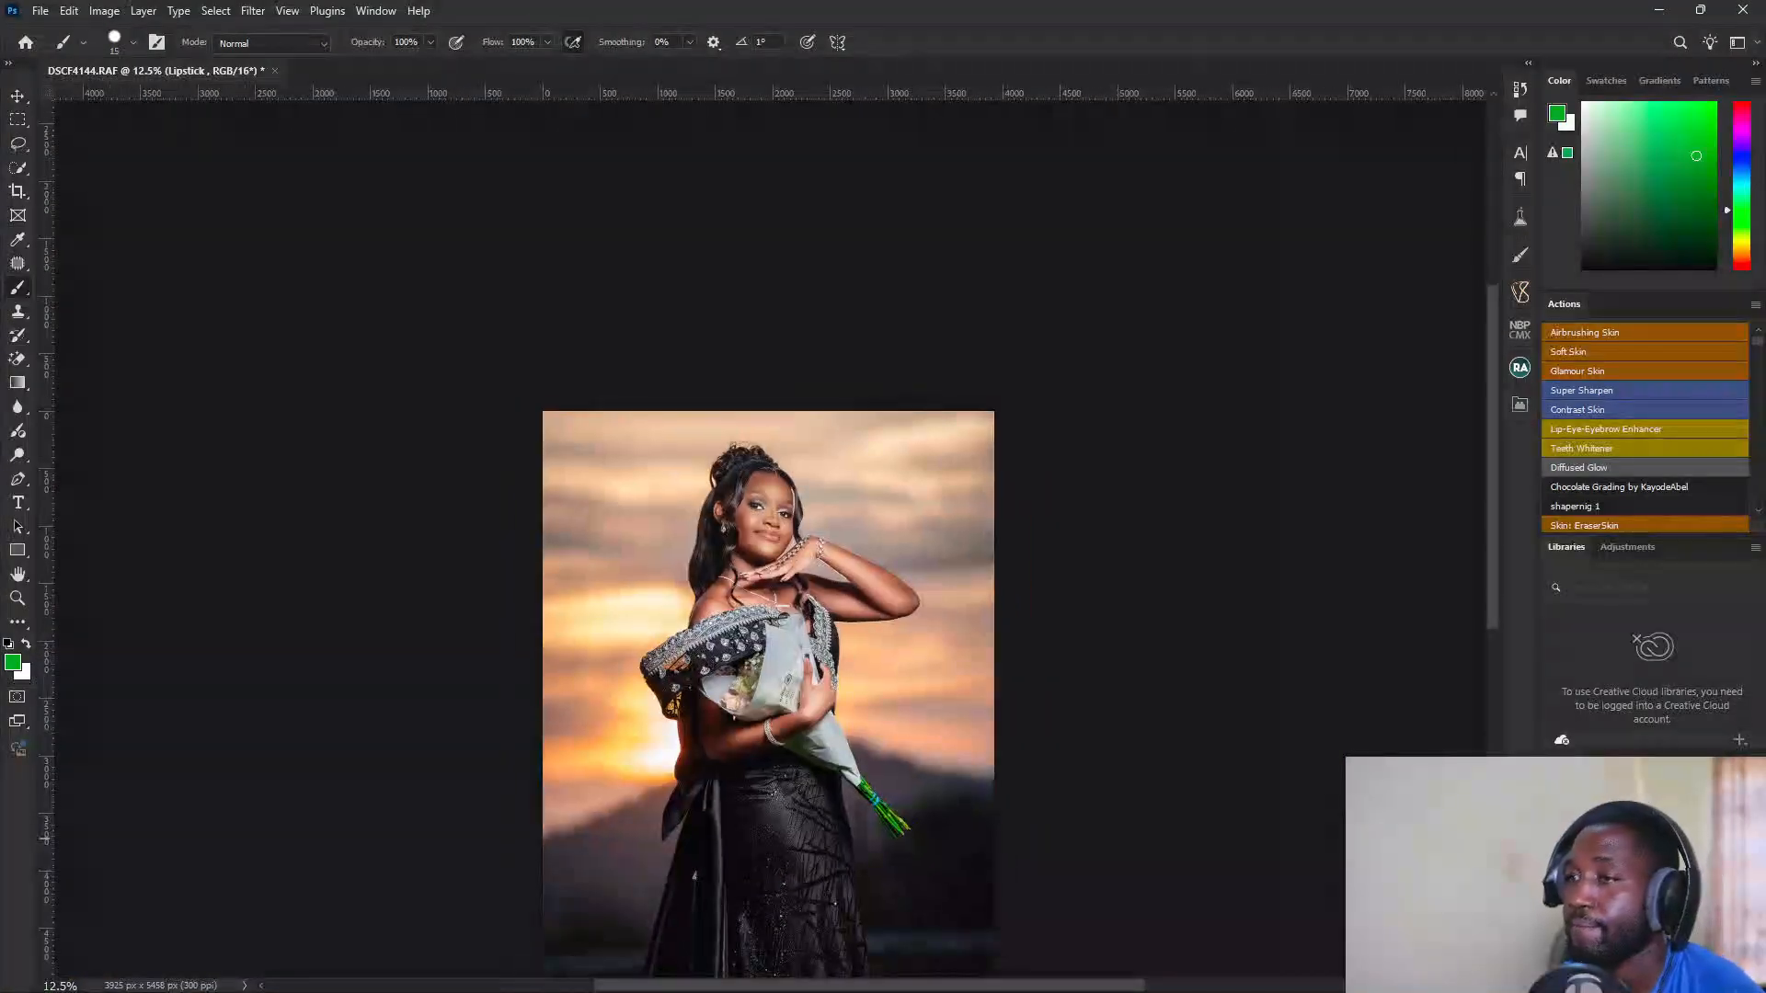
scroll(768, 840, down, 1)
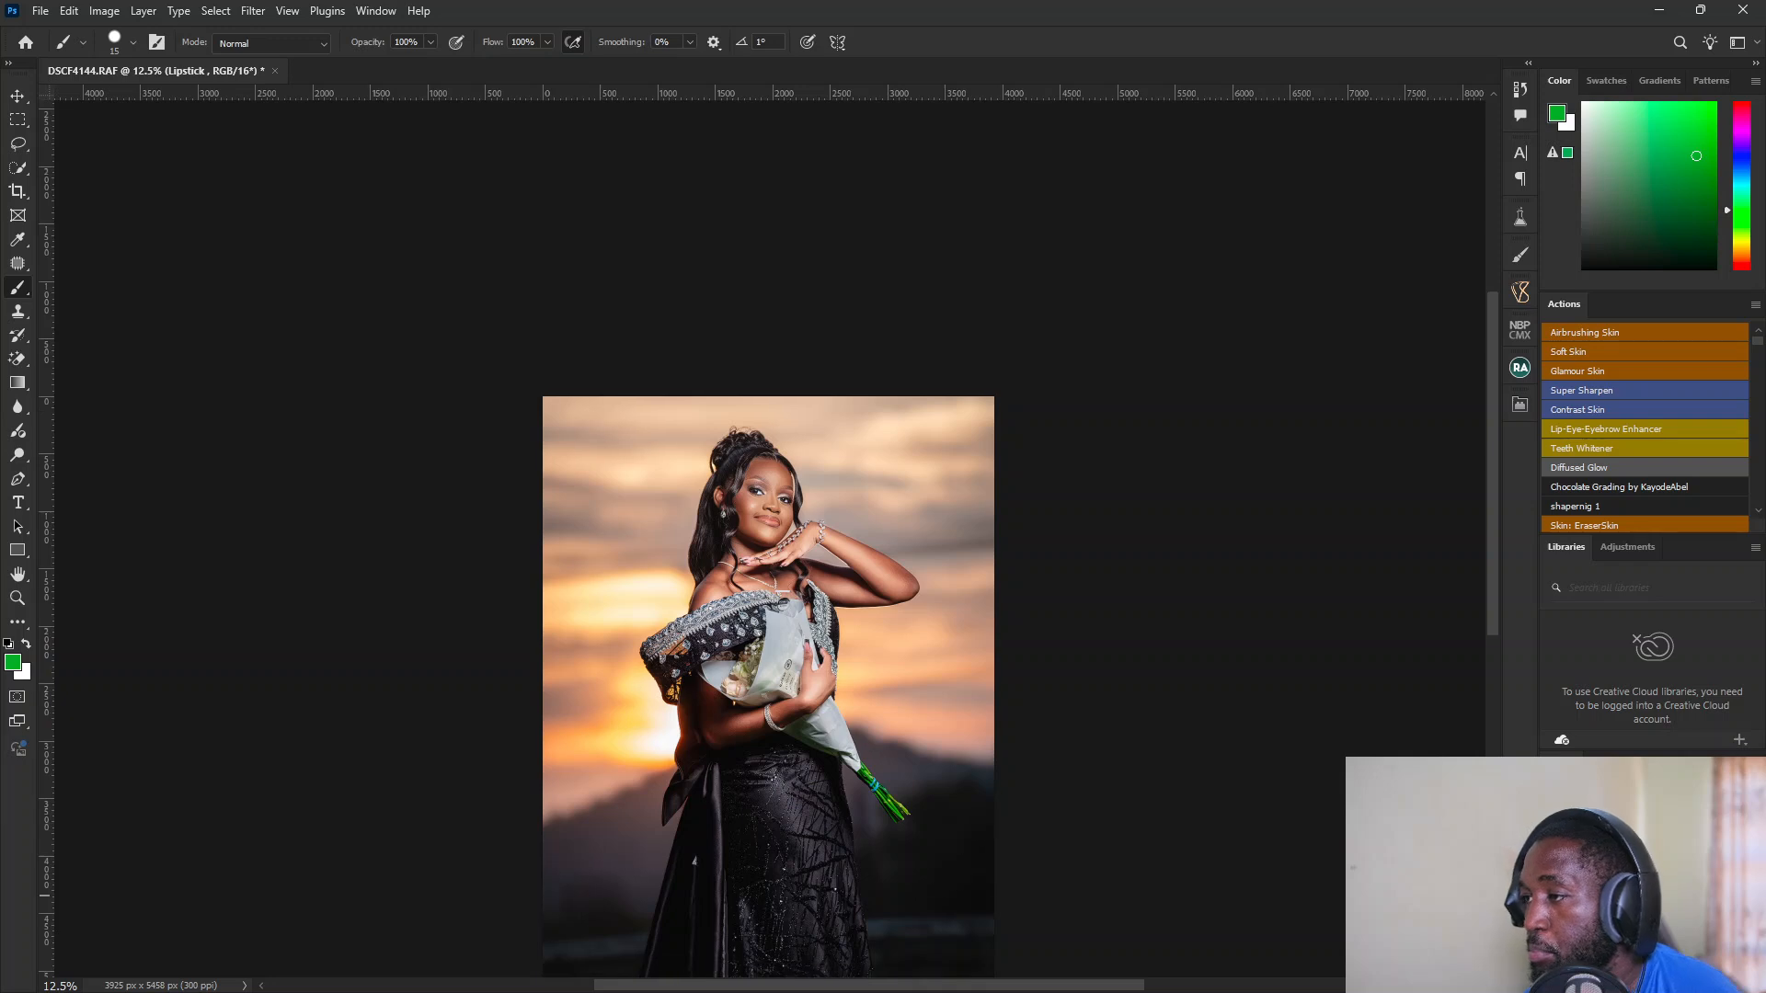
shift+click(1645, 943)
right_click(1646, 943)
click(1508, 894)
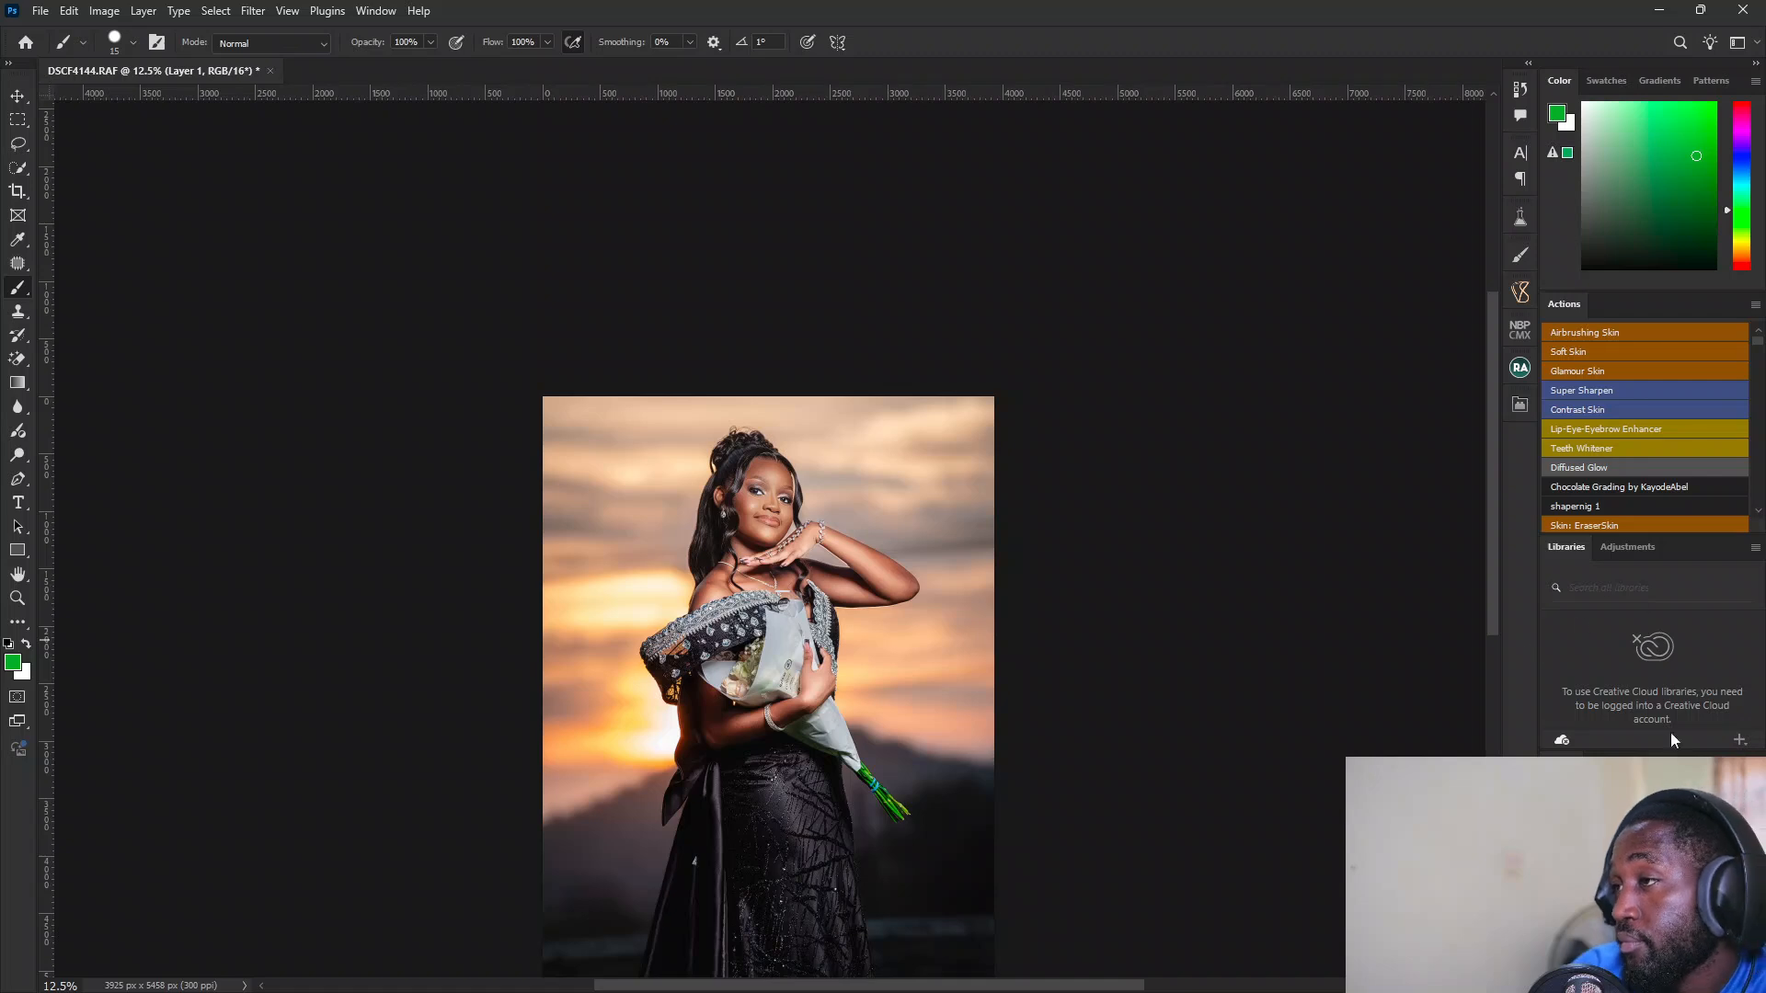
Step: Run the Details Pop - Sharpen action on the merged portrait
scroll(1417, 928, up, 5)
scroll(1417, 928, down, 8)
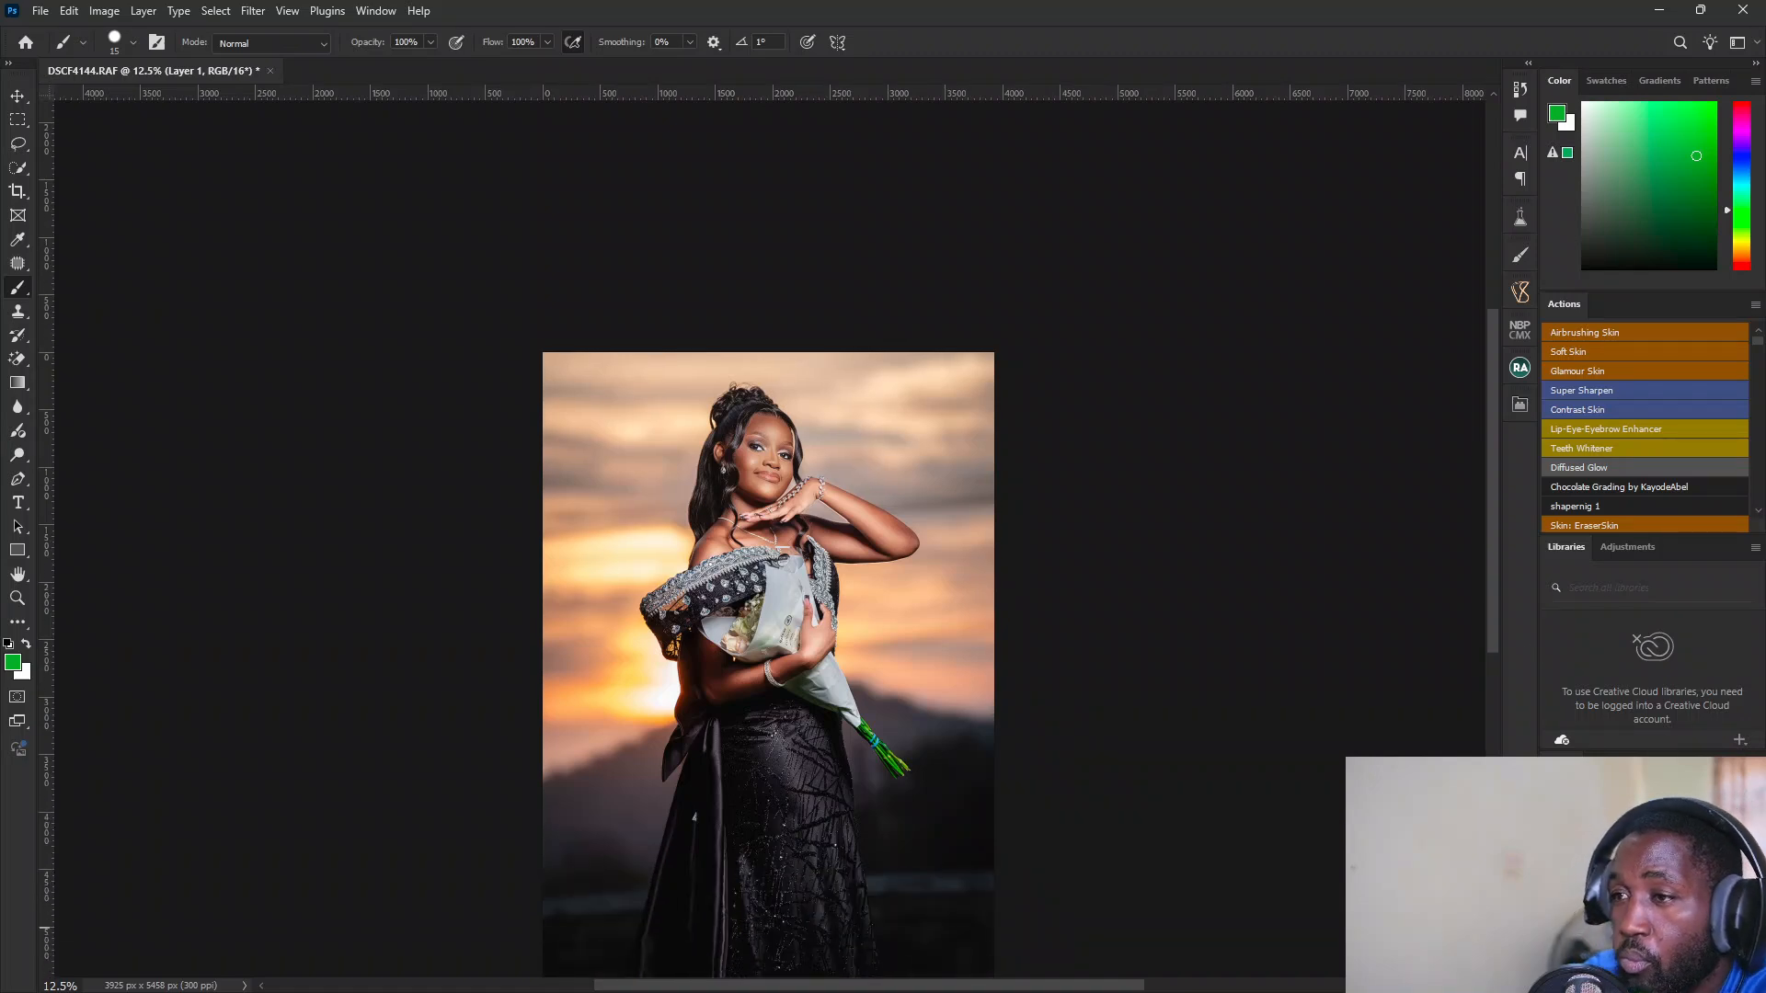
scroll(768, 644, down, 3)
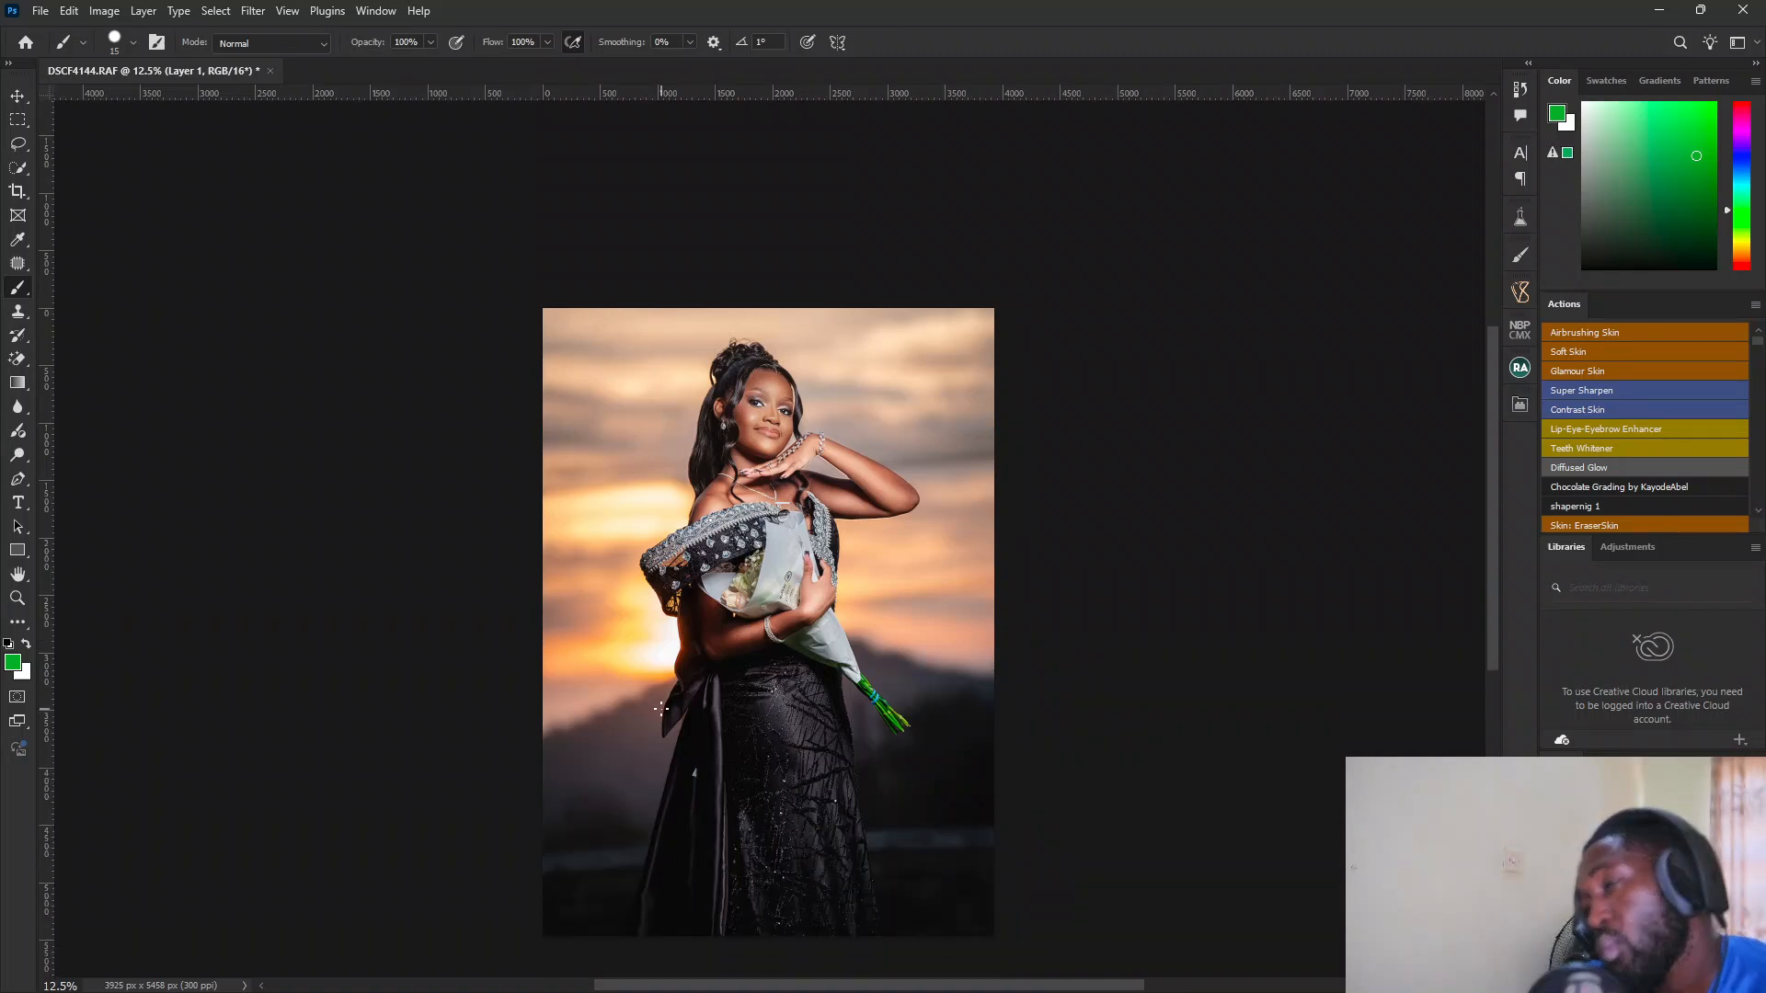
scroll(1682, 478, down, 5)
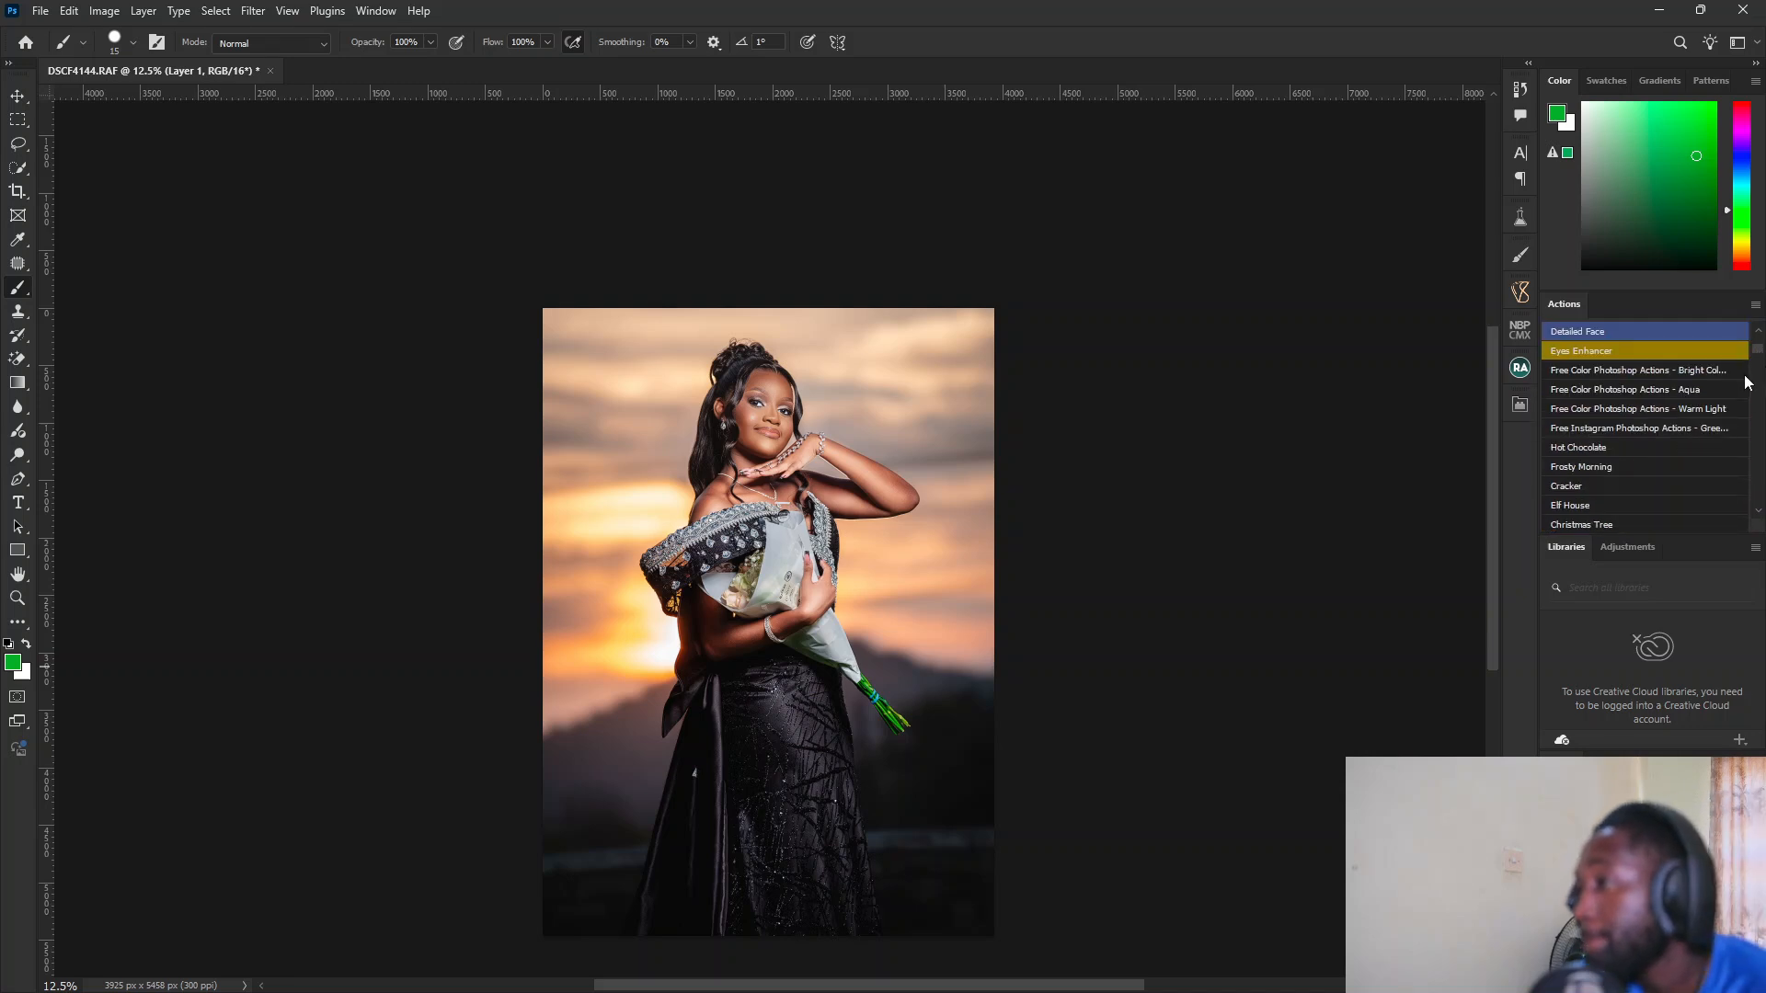
drag(1758, 353, 1764, 437)
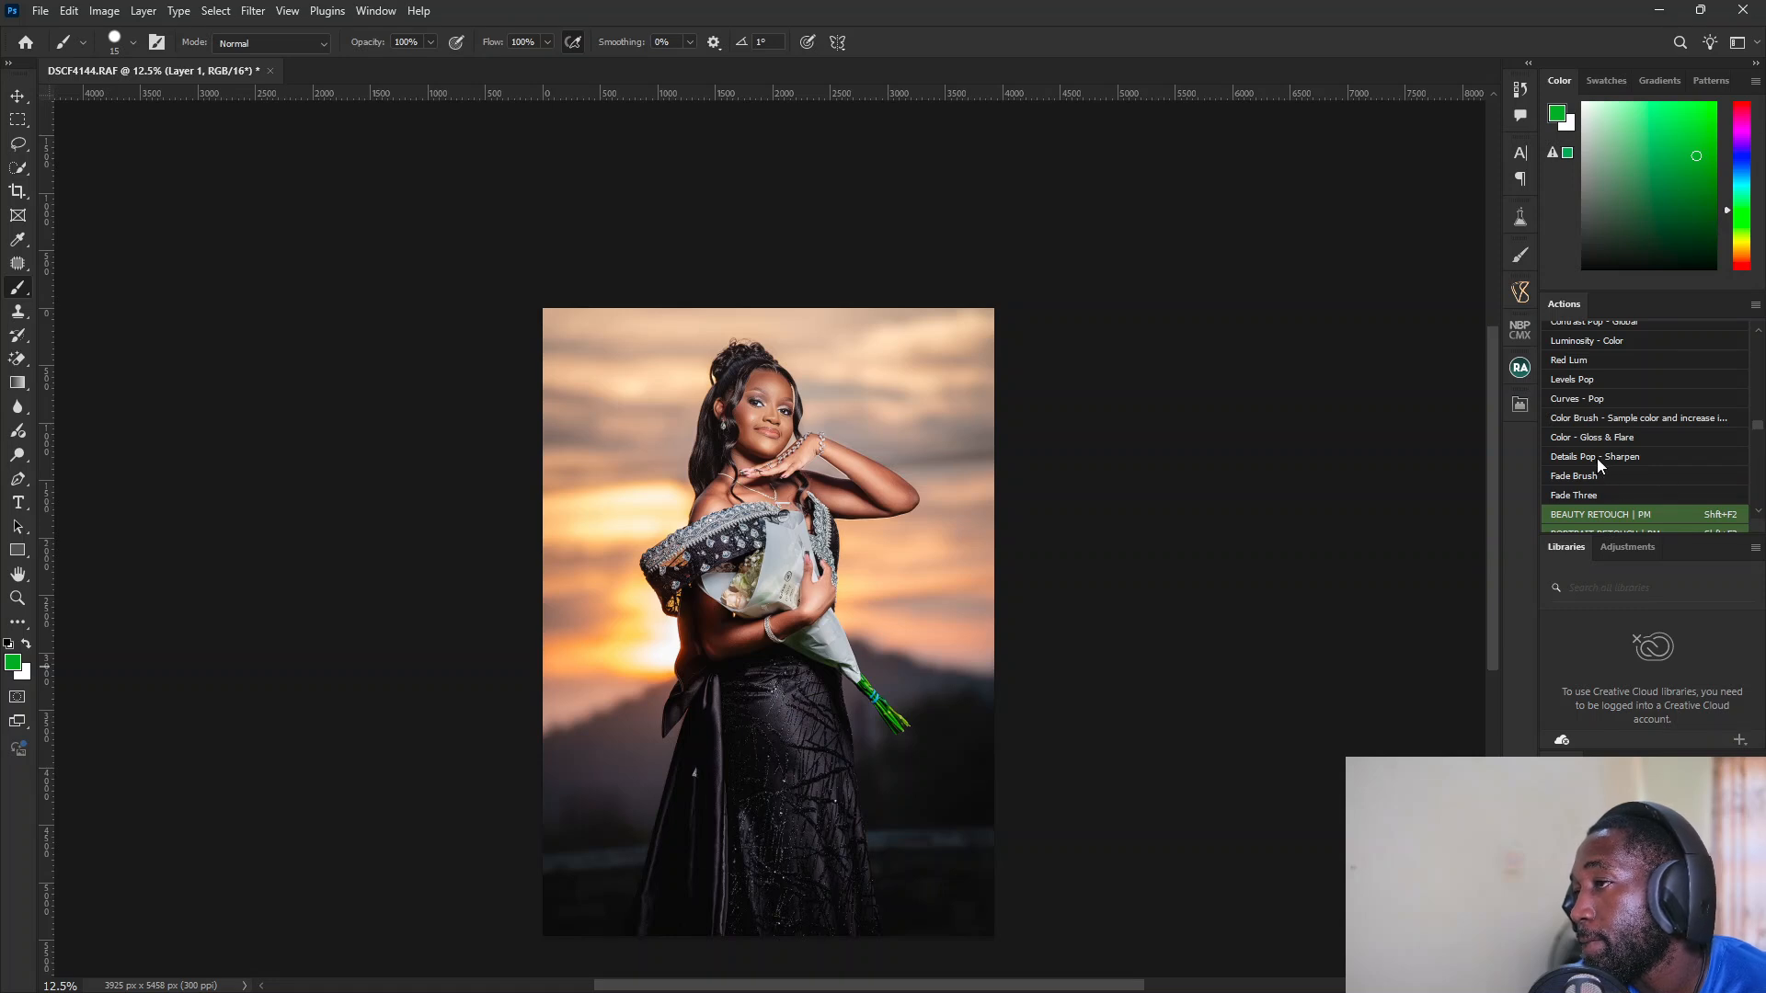
scroll(1610, 449, up, 5)
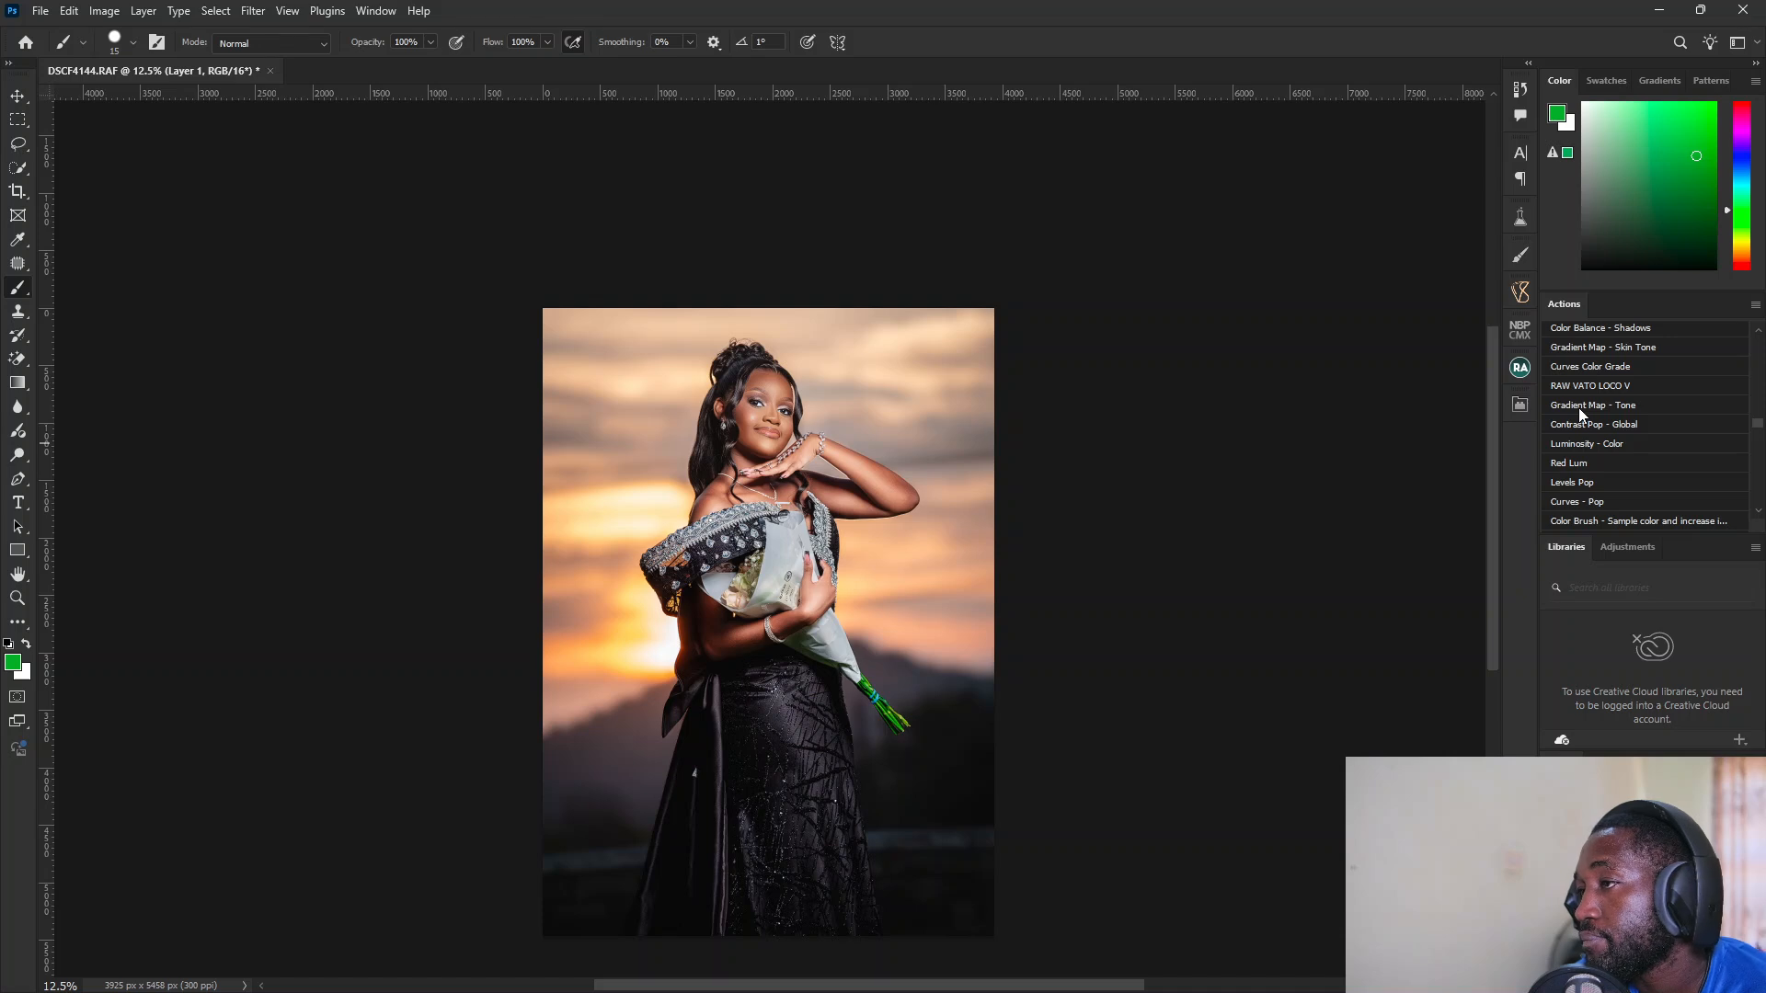
scroll(1608, 450, up, 1)
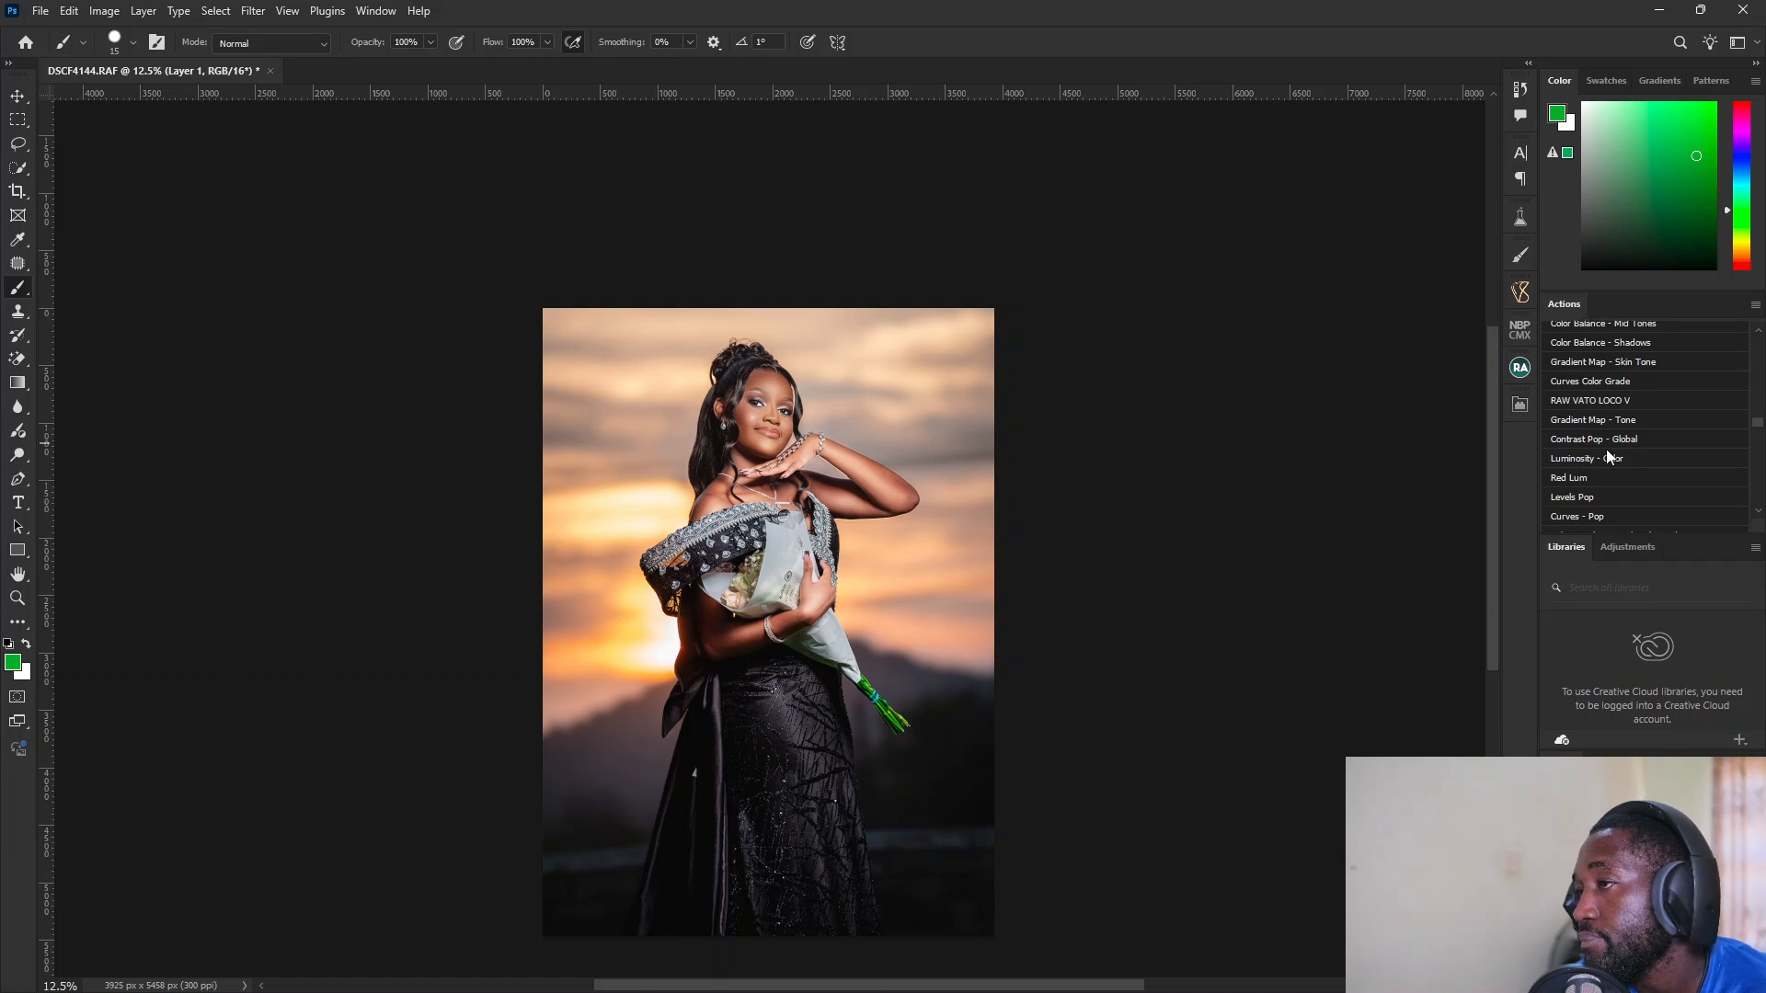
scroll(1606, 449, up, 2)
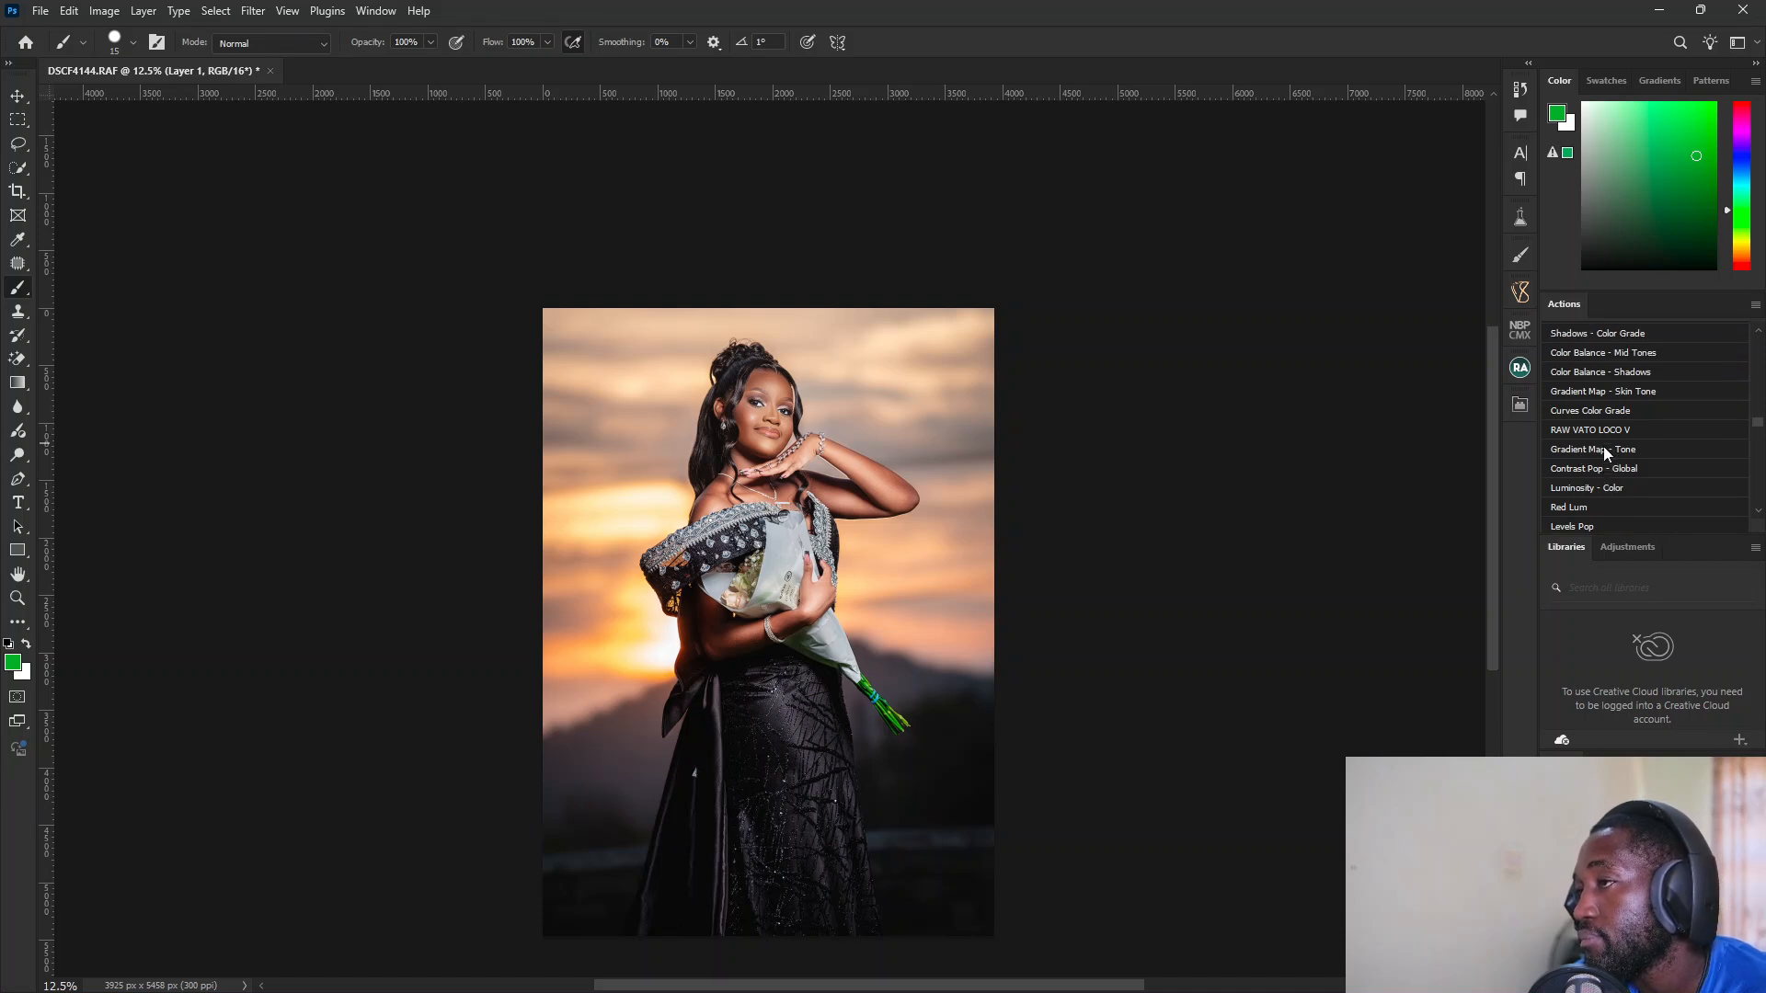
scroll(1603, 445, down, 2)
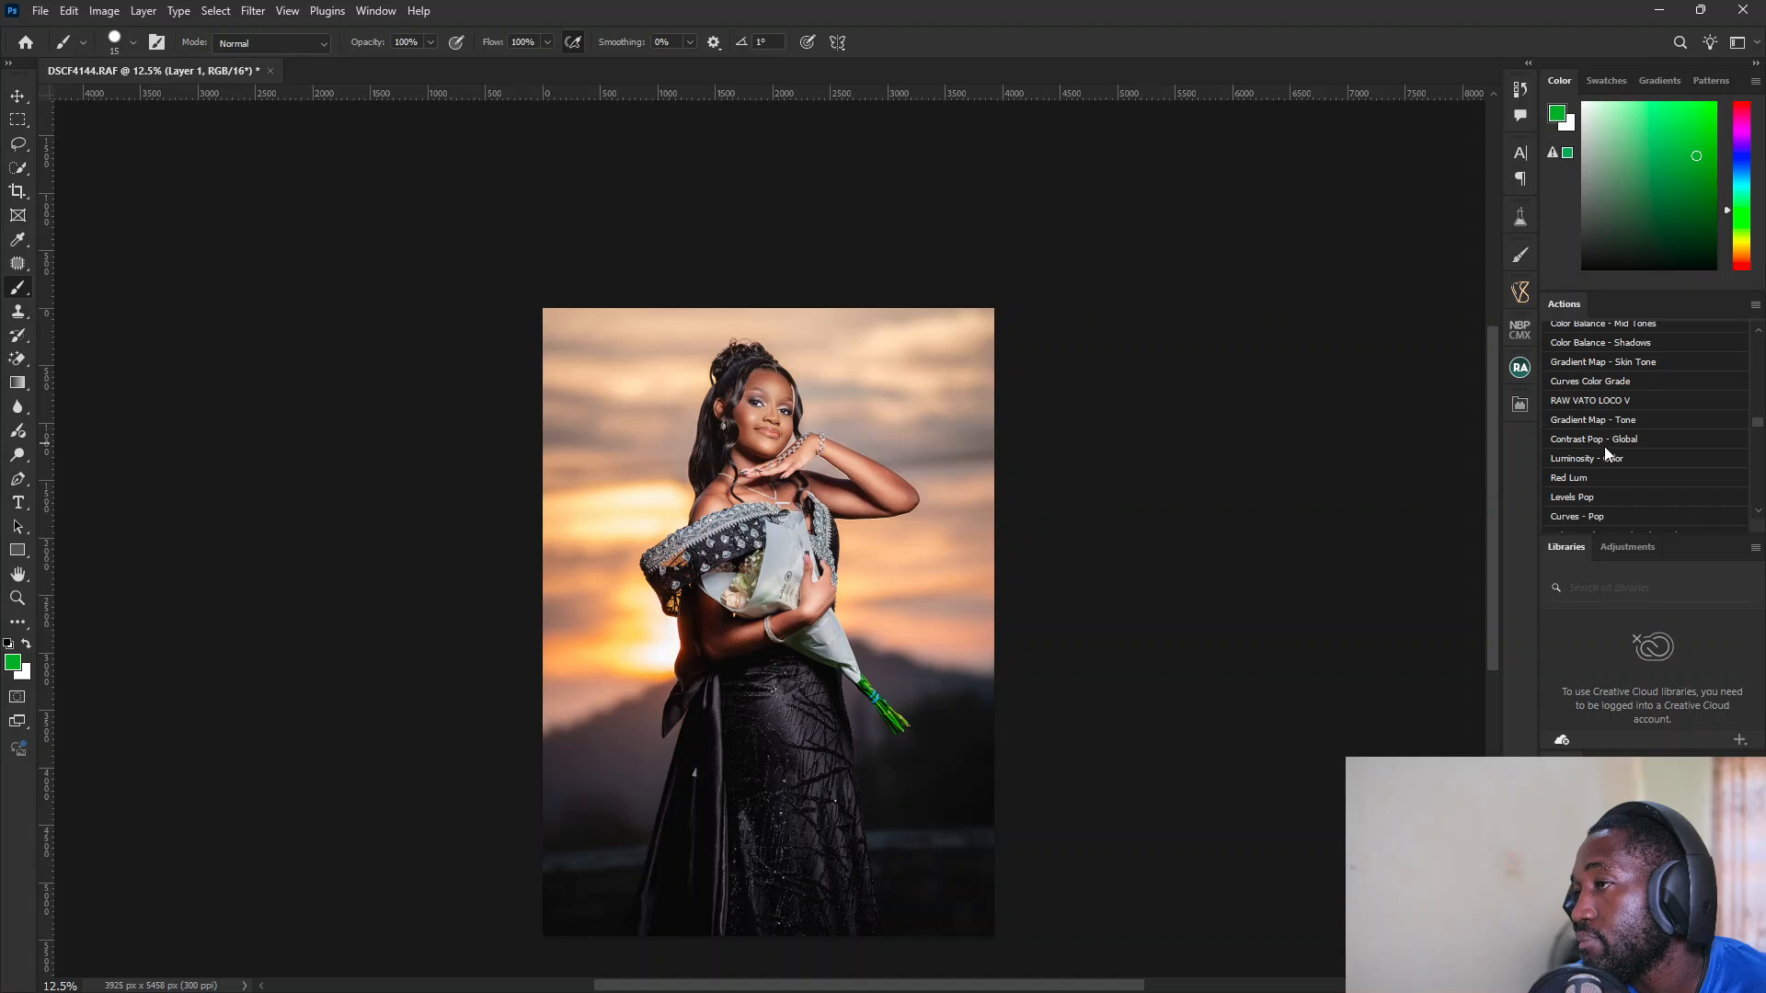
scroll(1605, 448, up, 8)
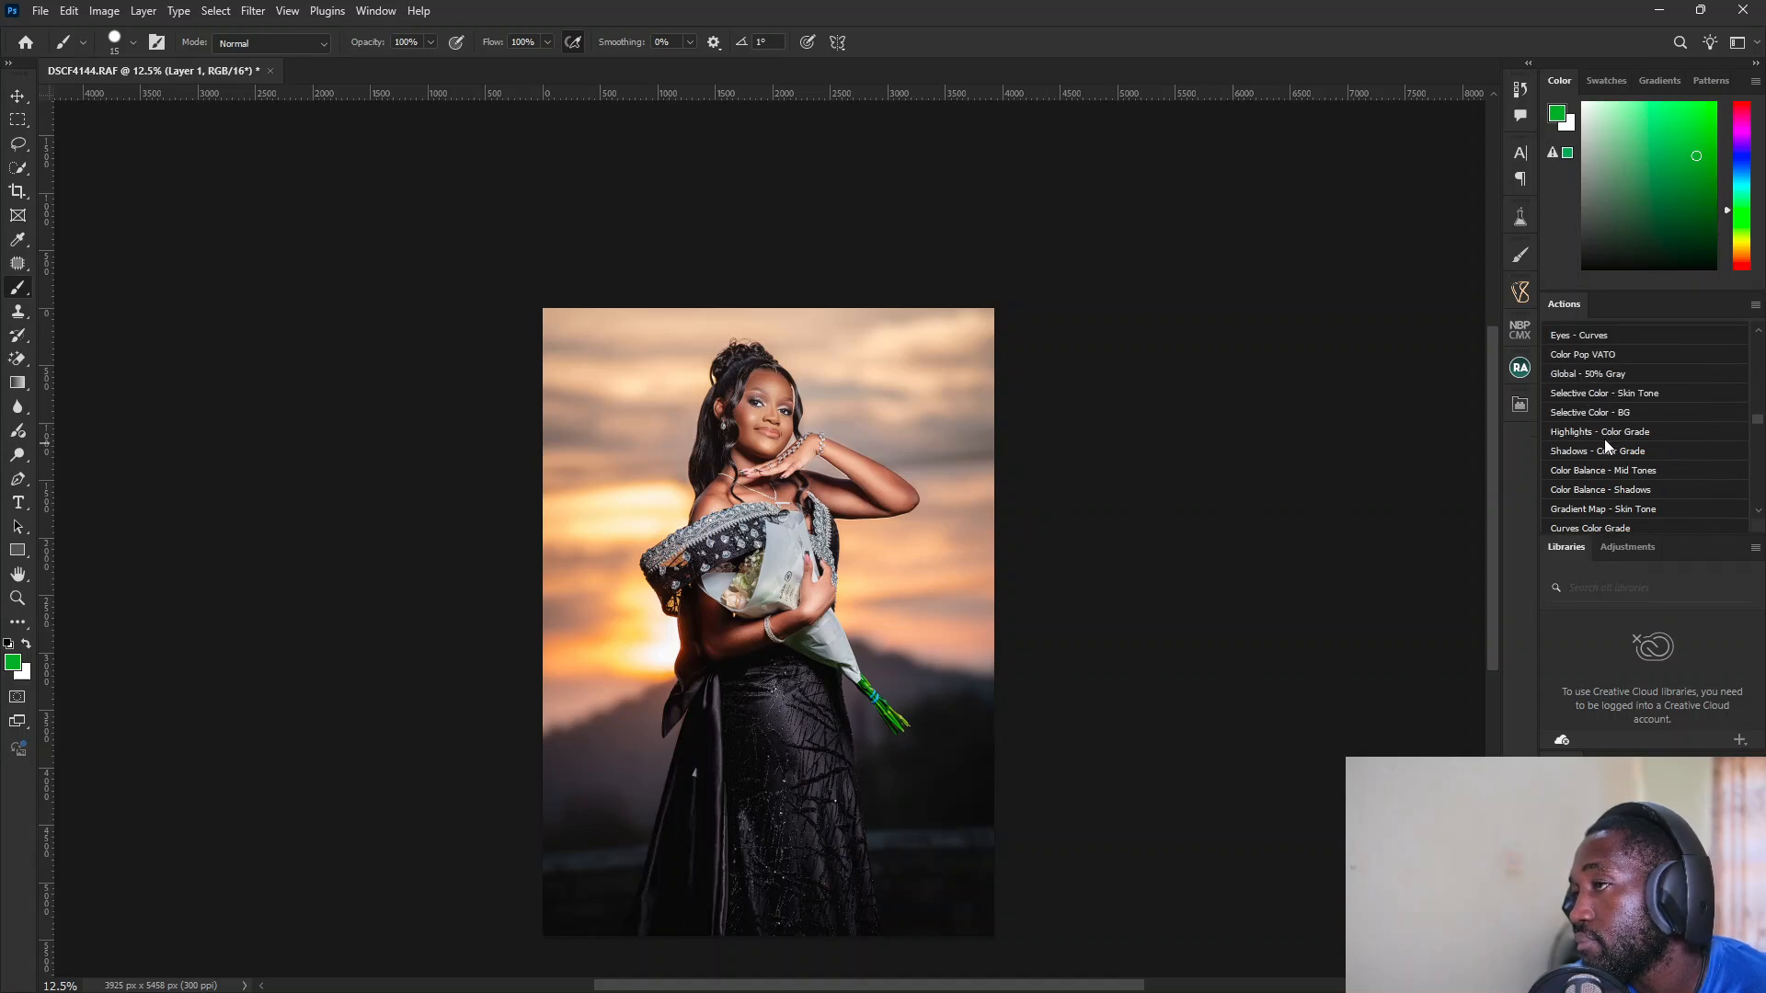
scroll(1605, 438, up, 5)
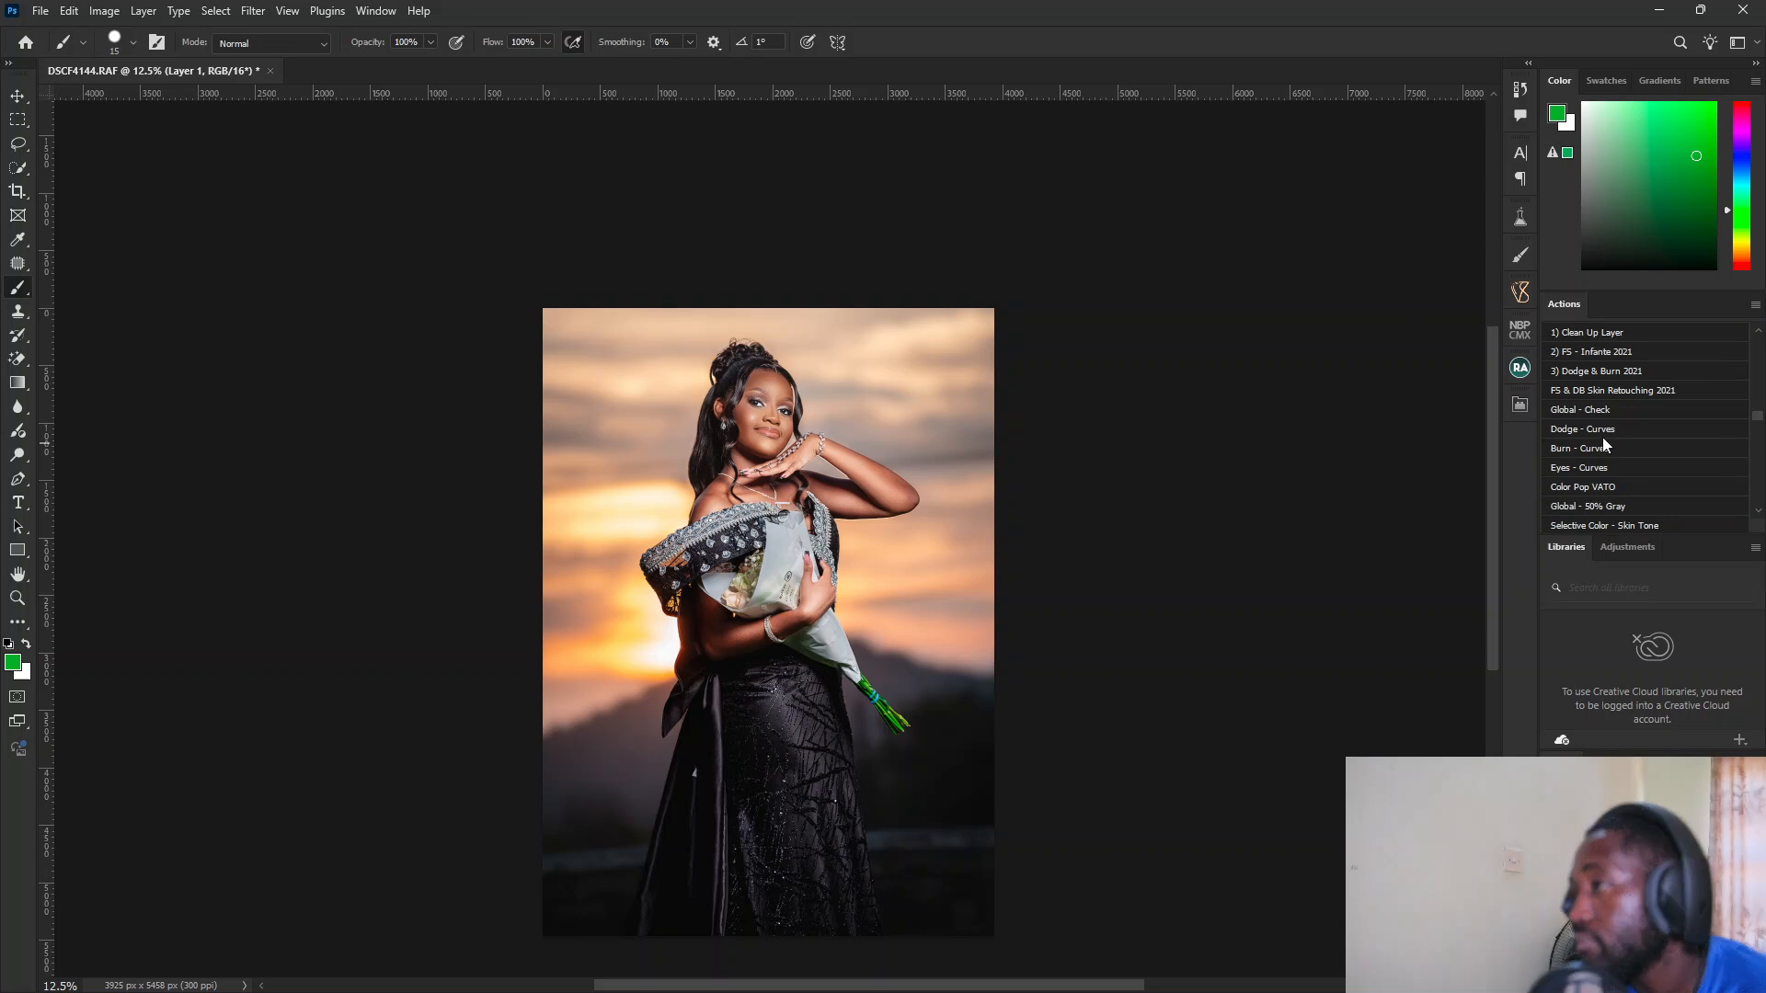
scroll(1603, 441, down, 11)
scroll(1603, 434, down, 7)
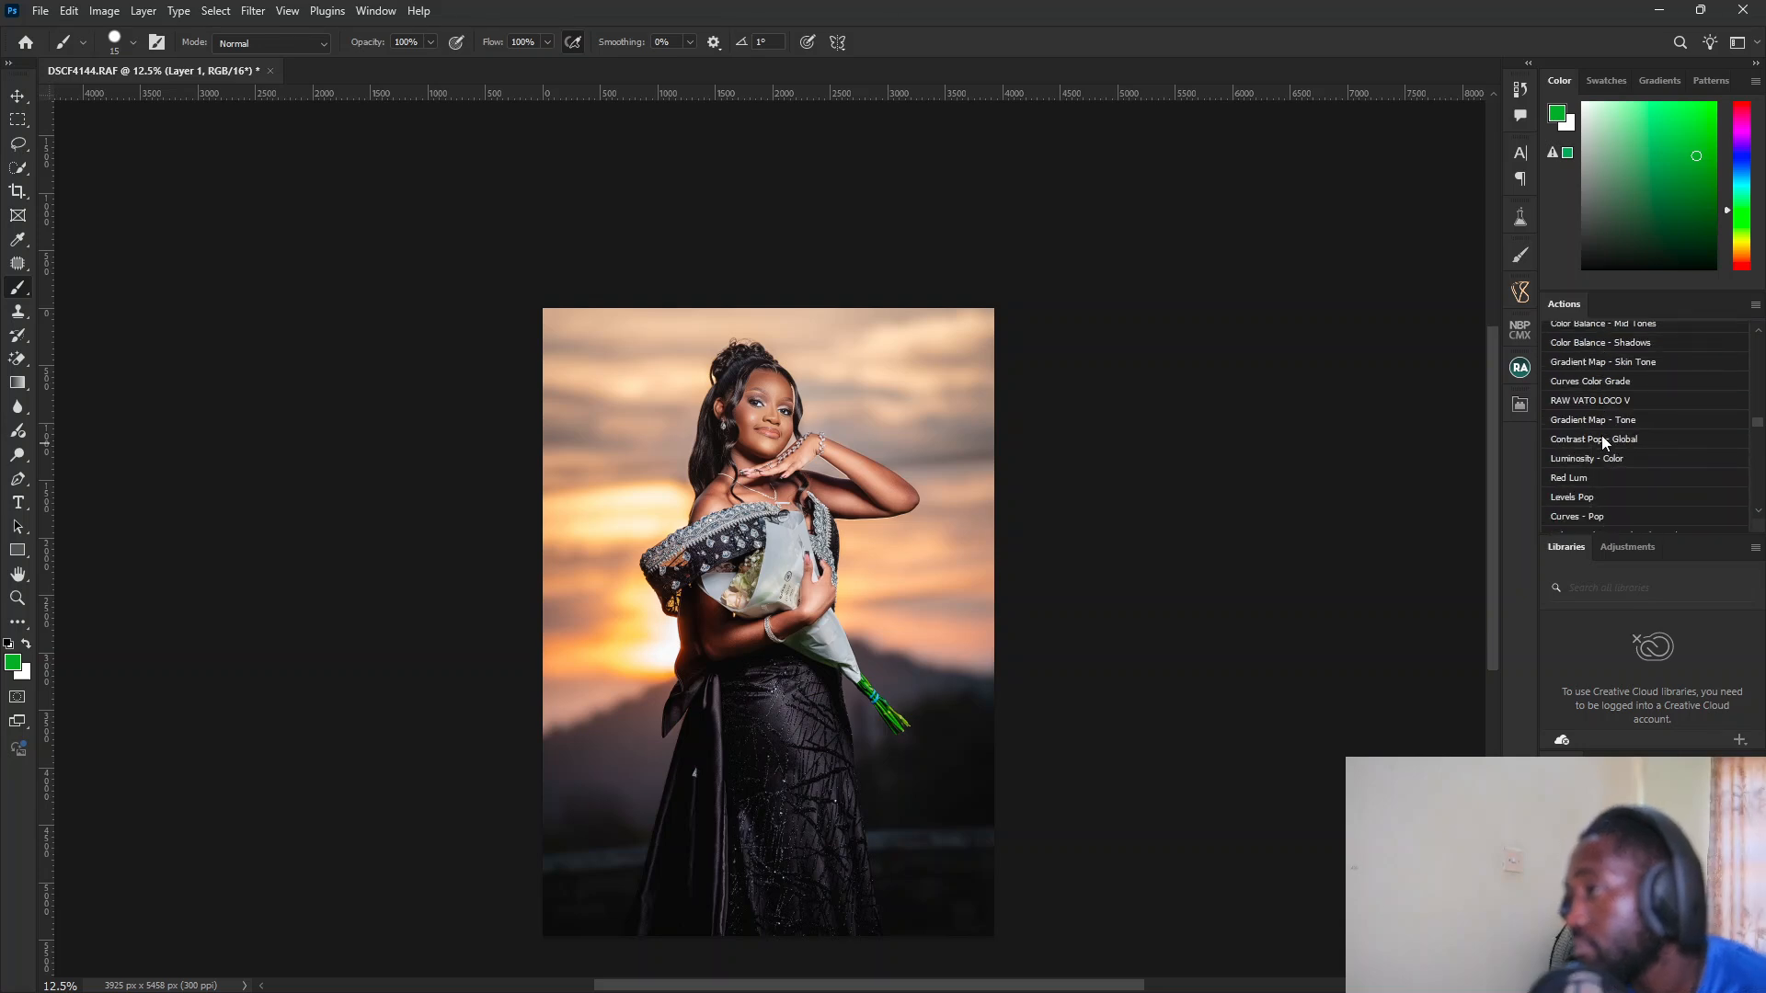
scroll(1605, 446, down, 1)
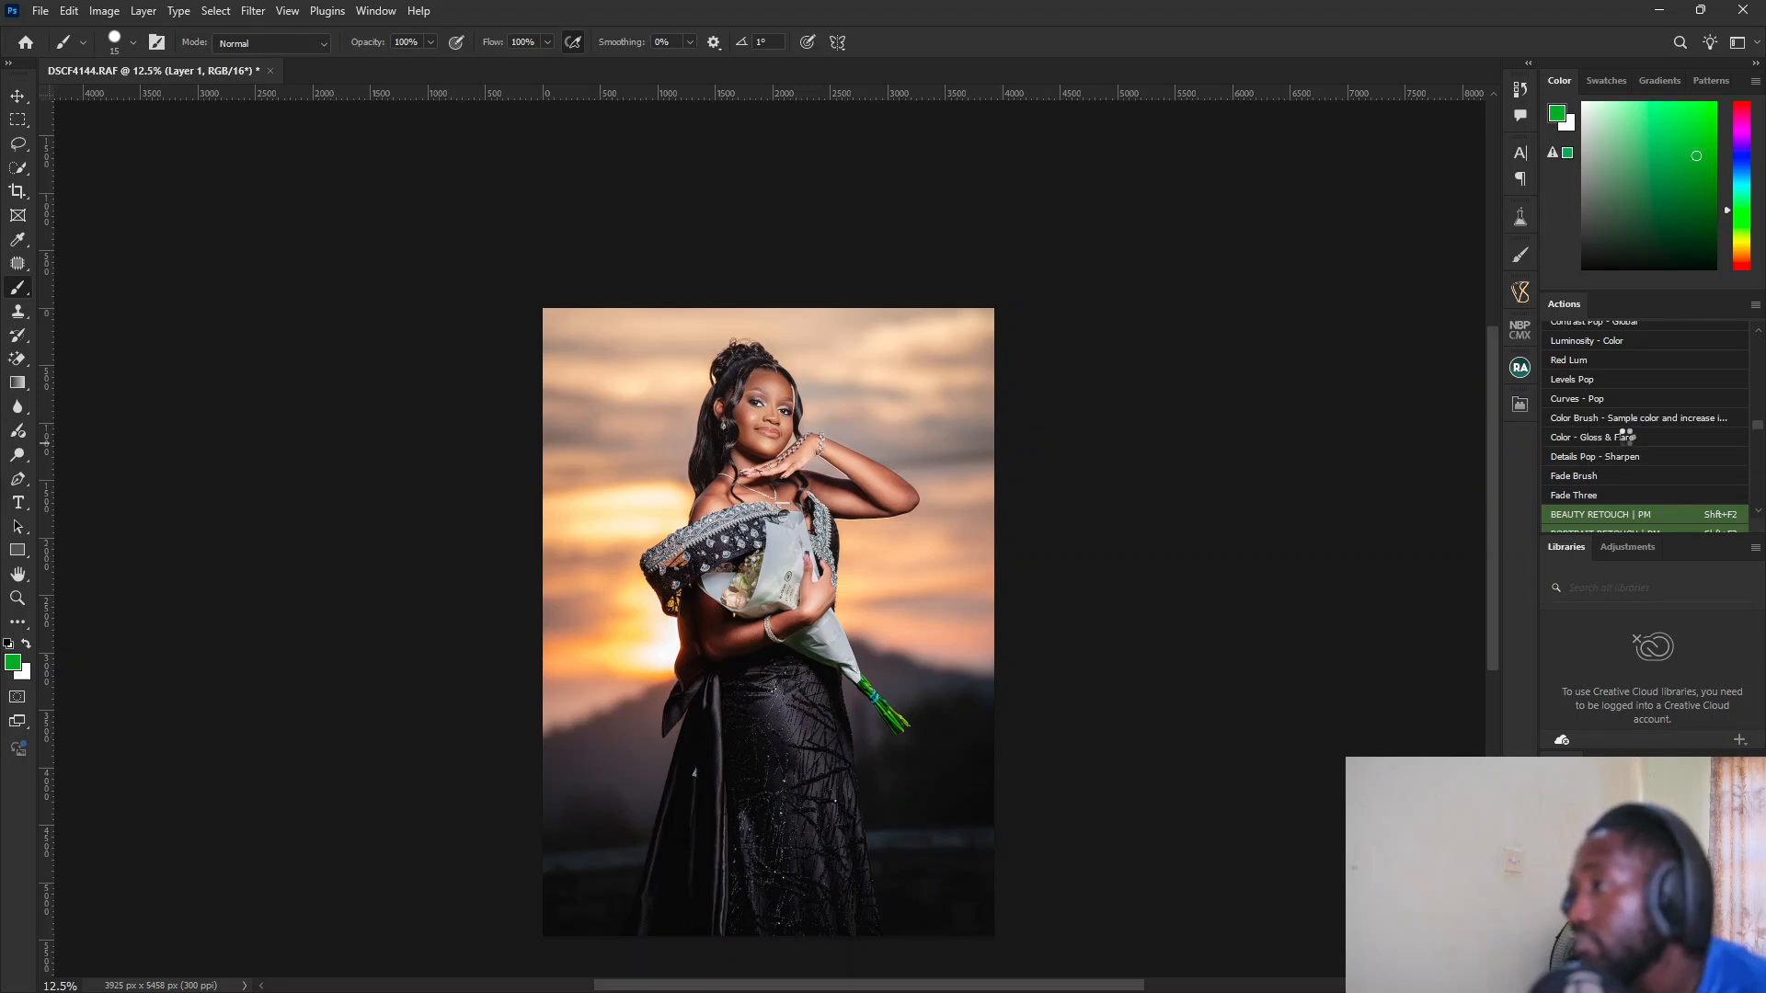
scroll(1652, 473, down, 6)
scroll(1651, 469, down, 3)
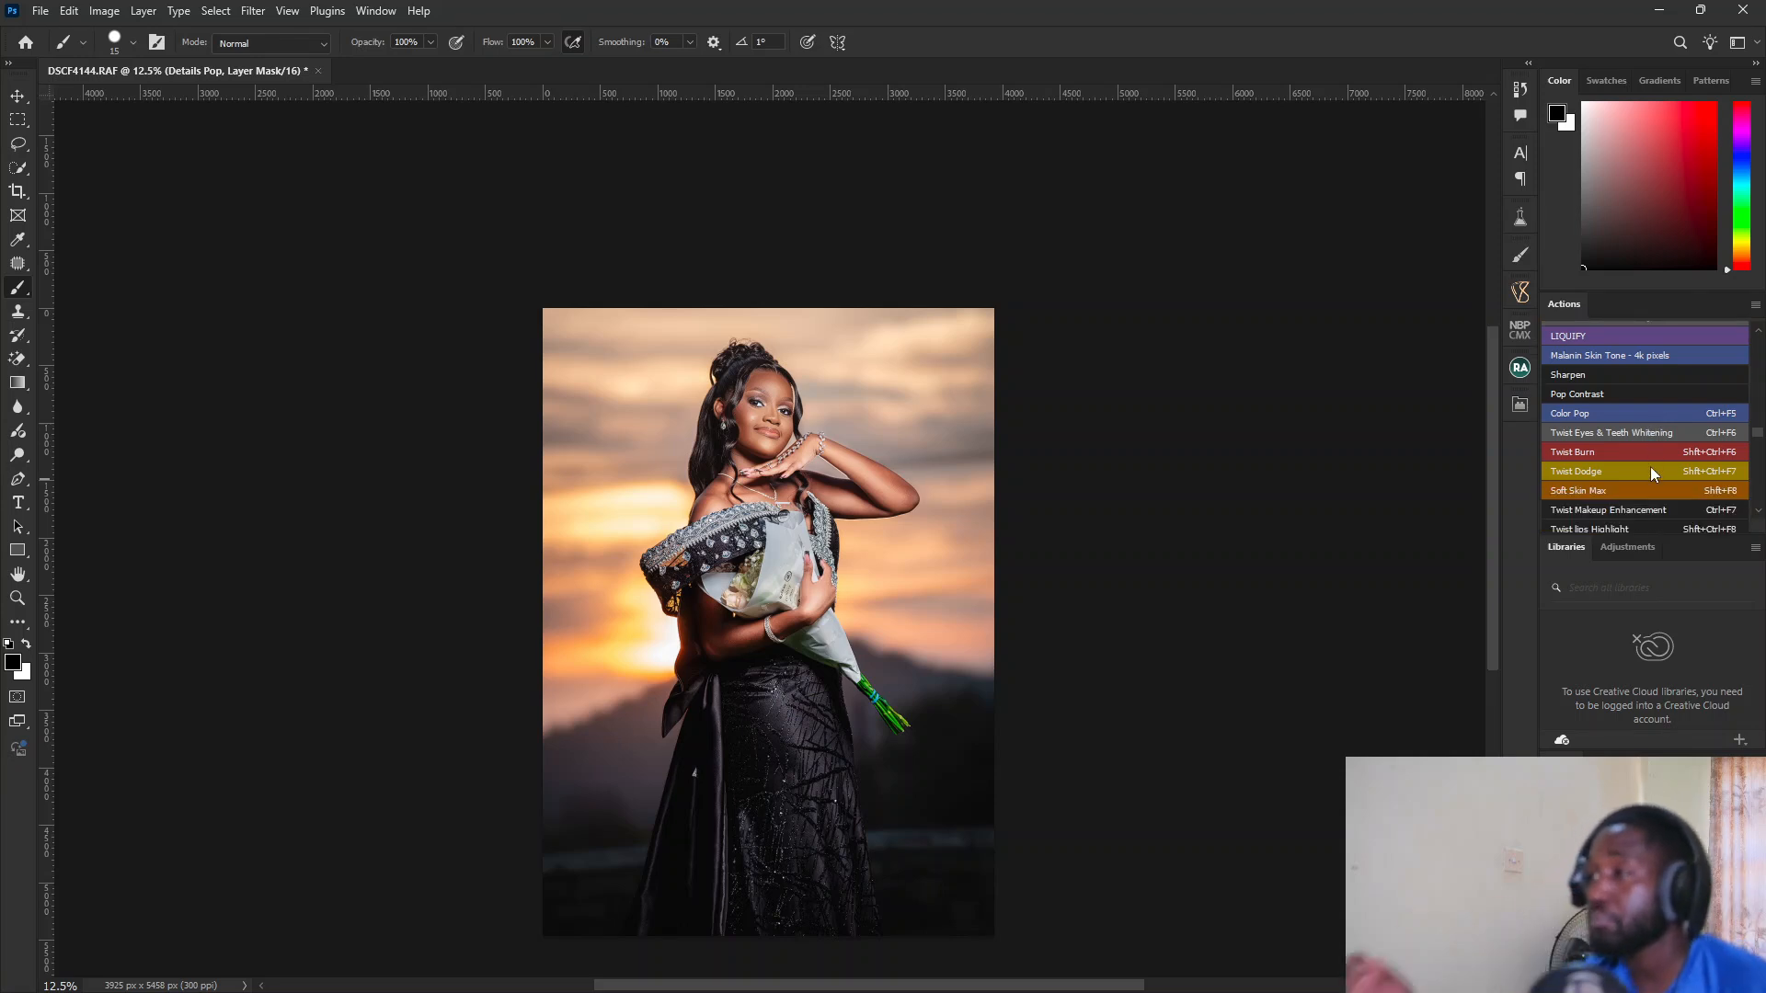
scroll(1653, 474, up, 3)
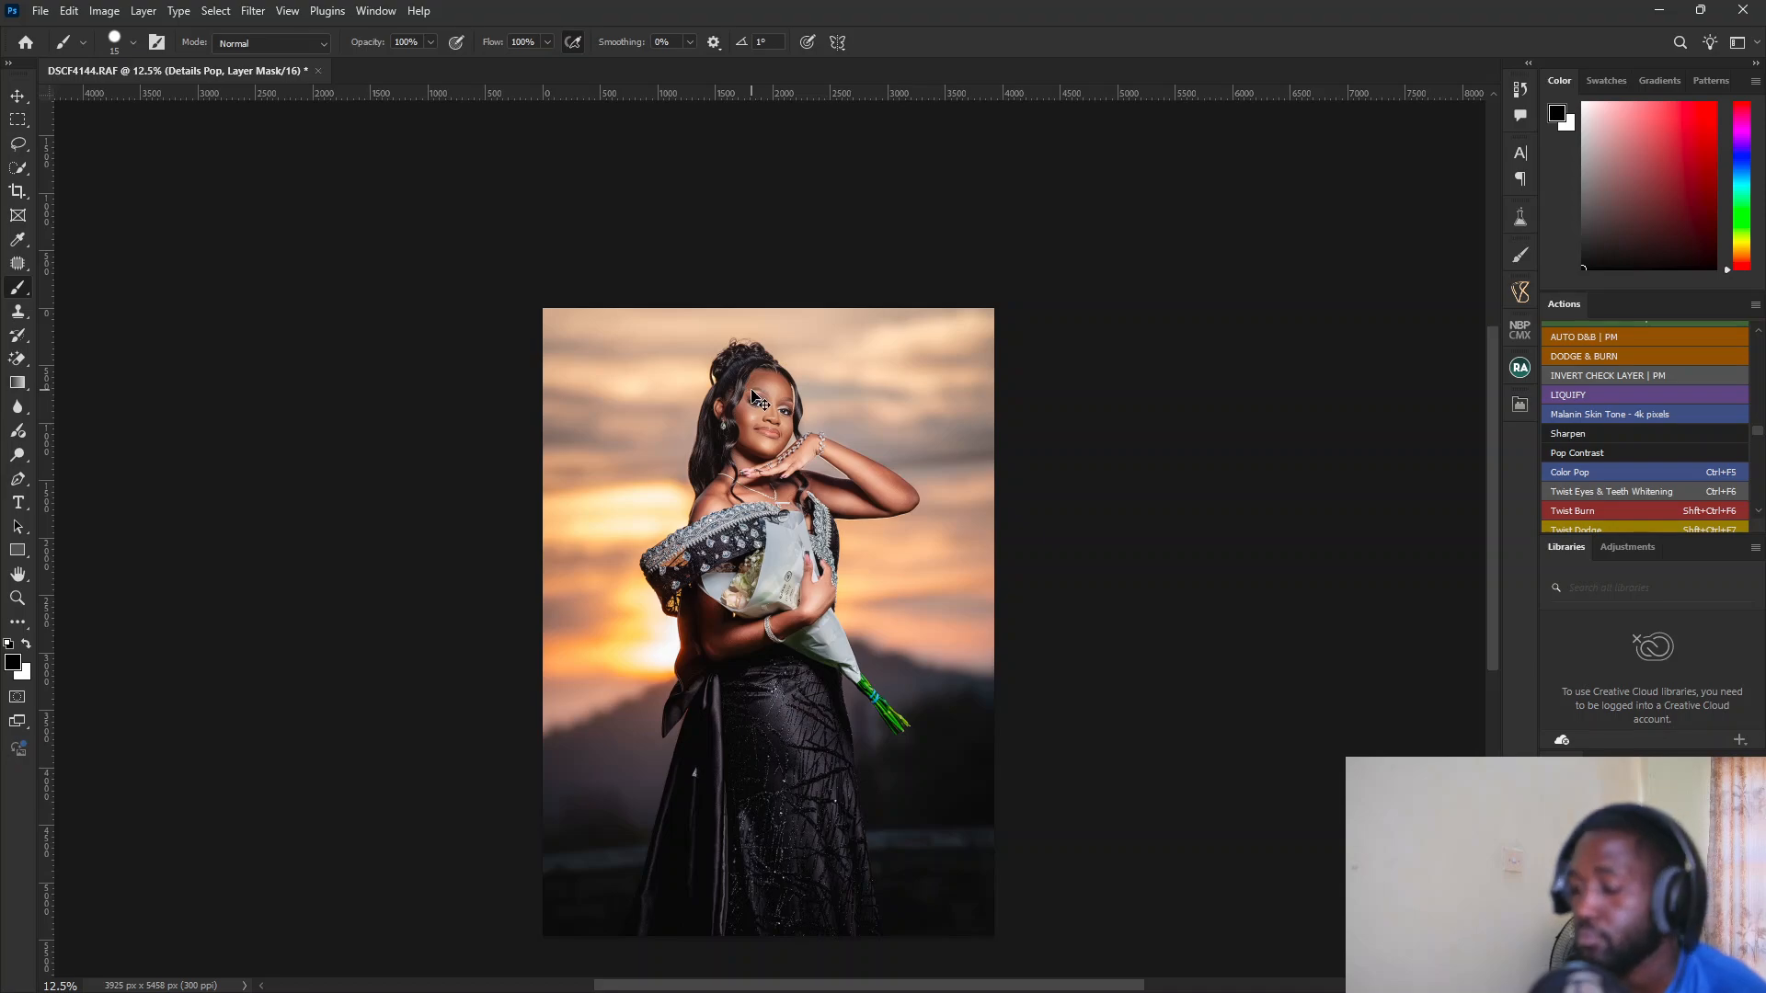
Step: Paint over the lips on the Details Pop layer mask in black with a size 30 brush
key(ctrl+plus)
key(ctrl+plus)
key(ctrl+plus)
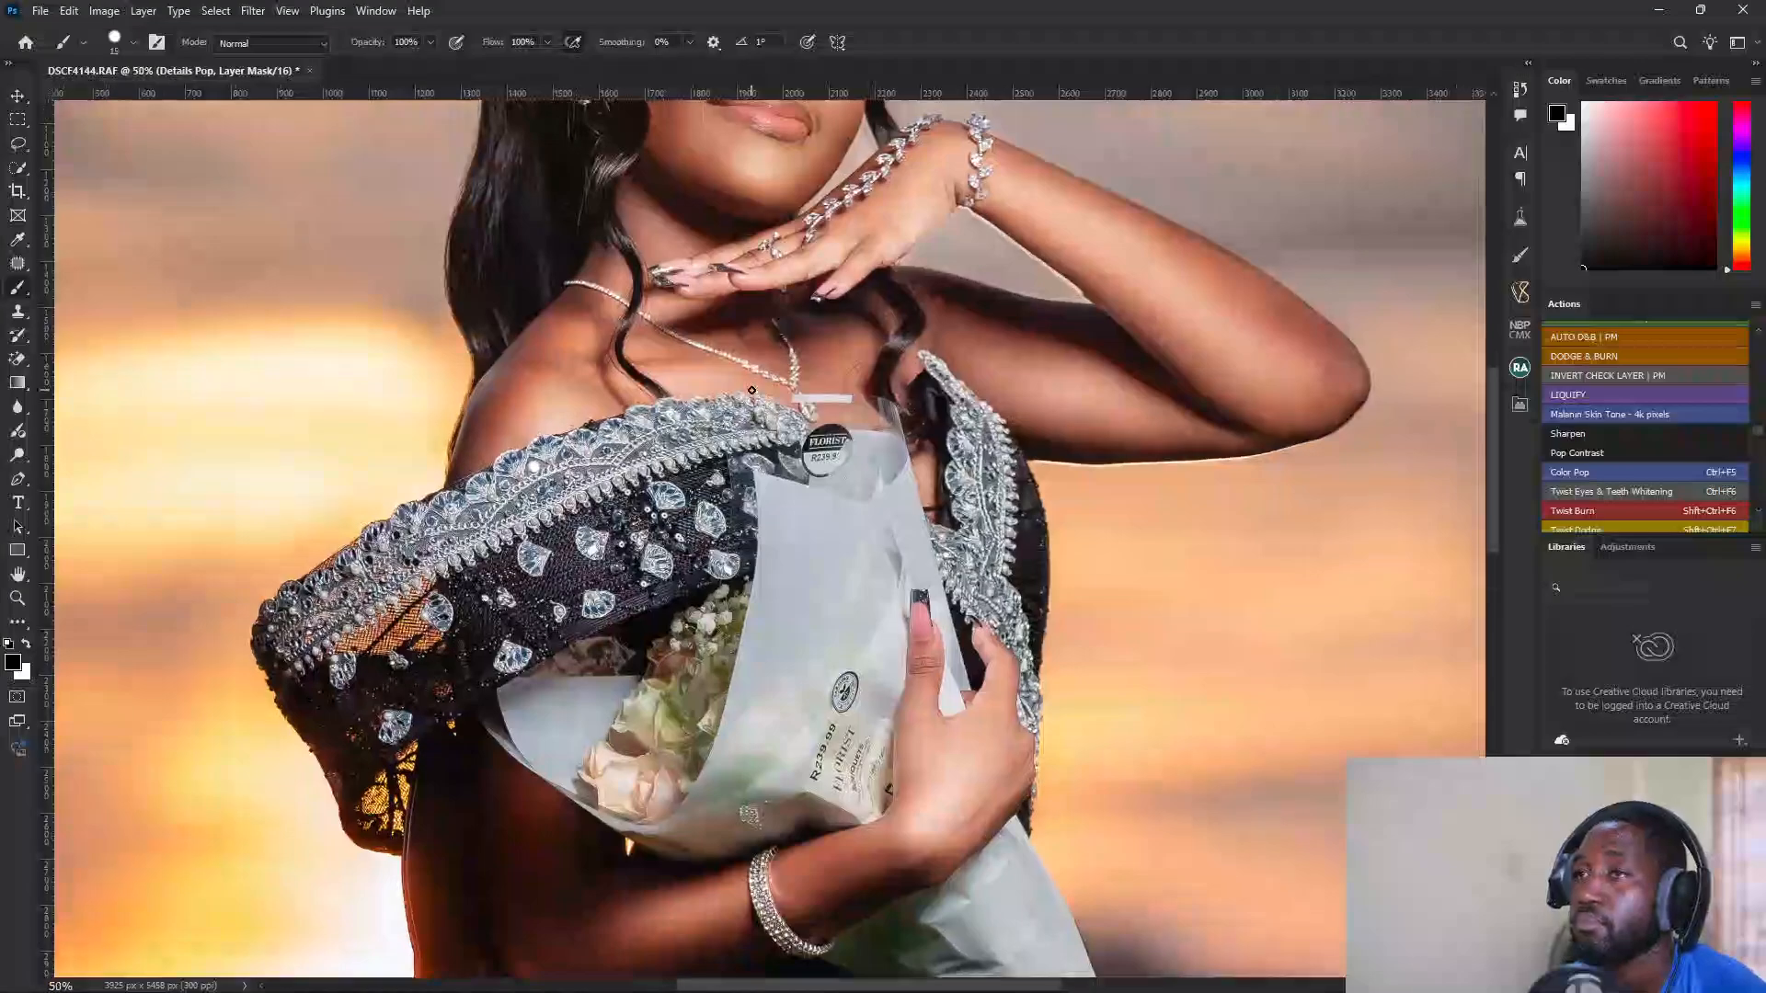
key(ctrl+plus)
drag(741, 219, 759, 696)
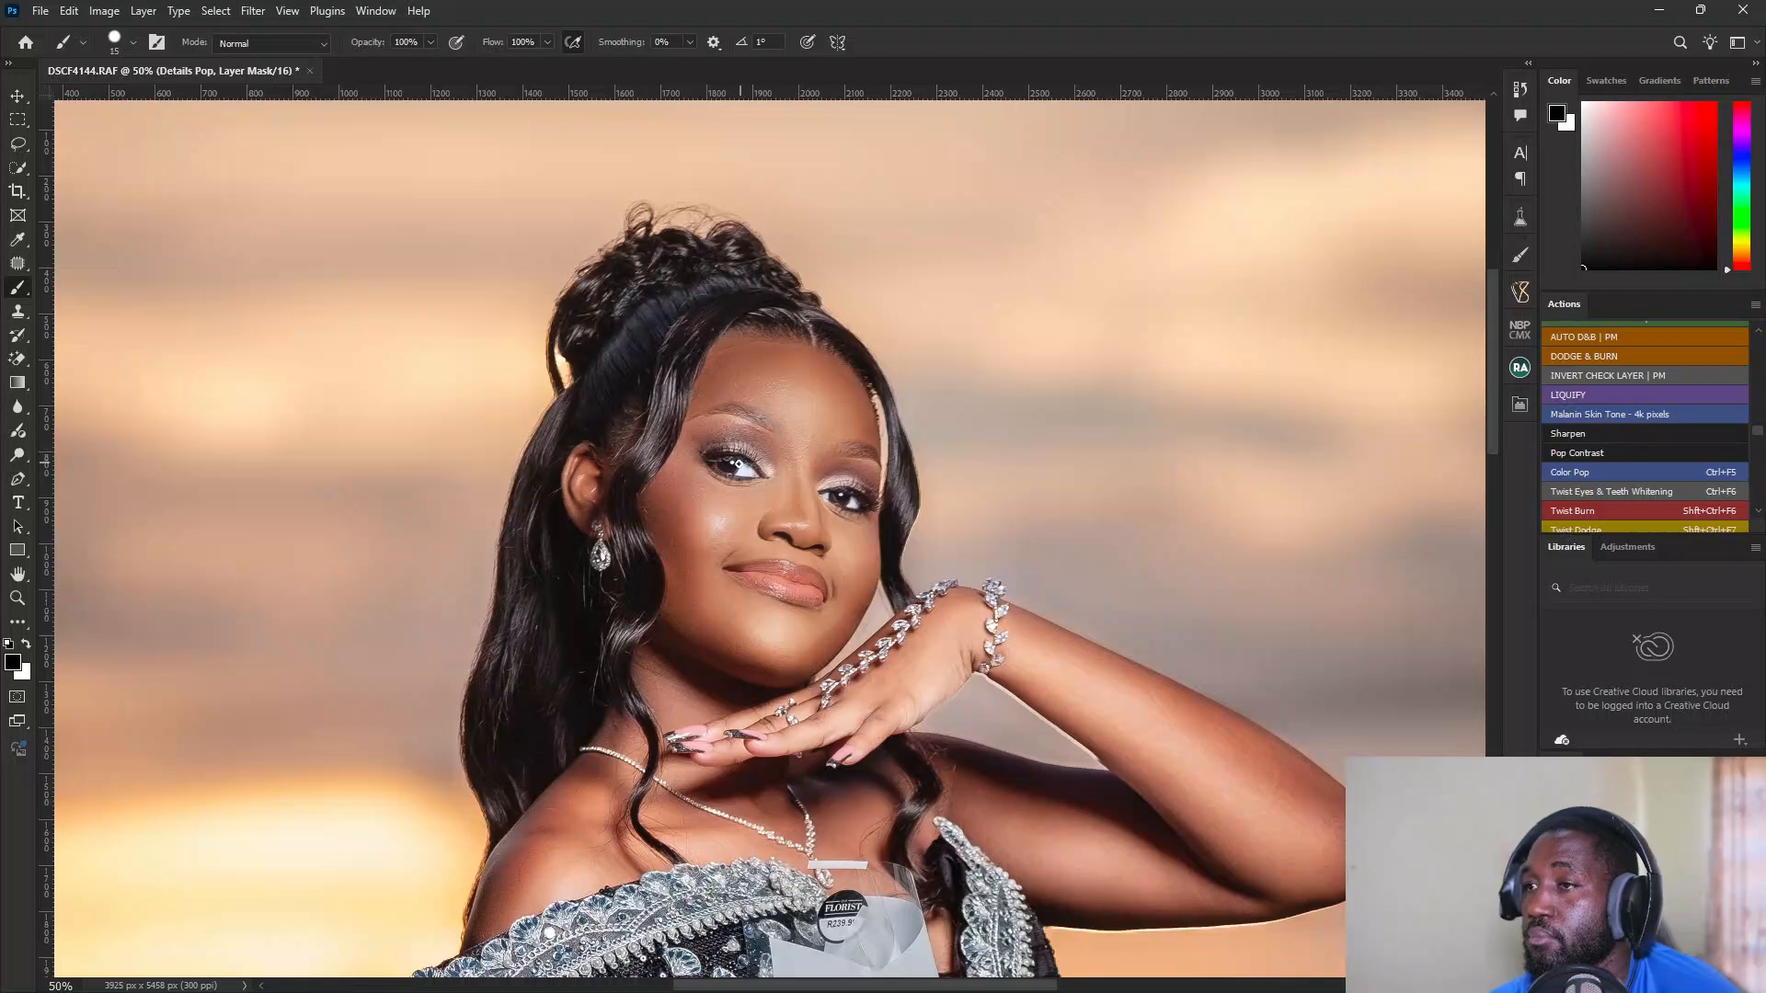
key(bracketright)
key(bracketright)
key(bracketright)
key(bracketright)
key(bracketright)
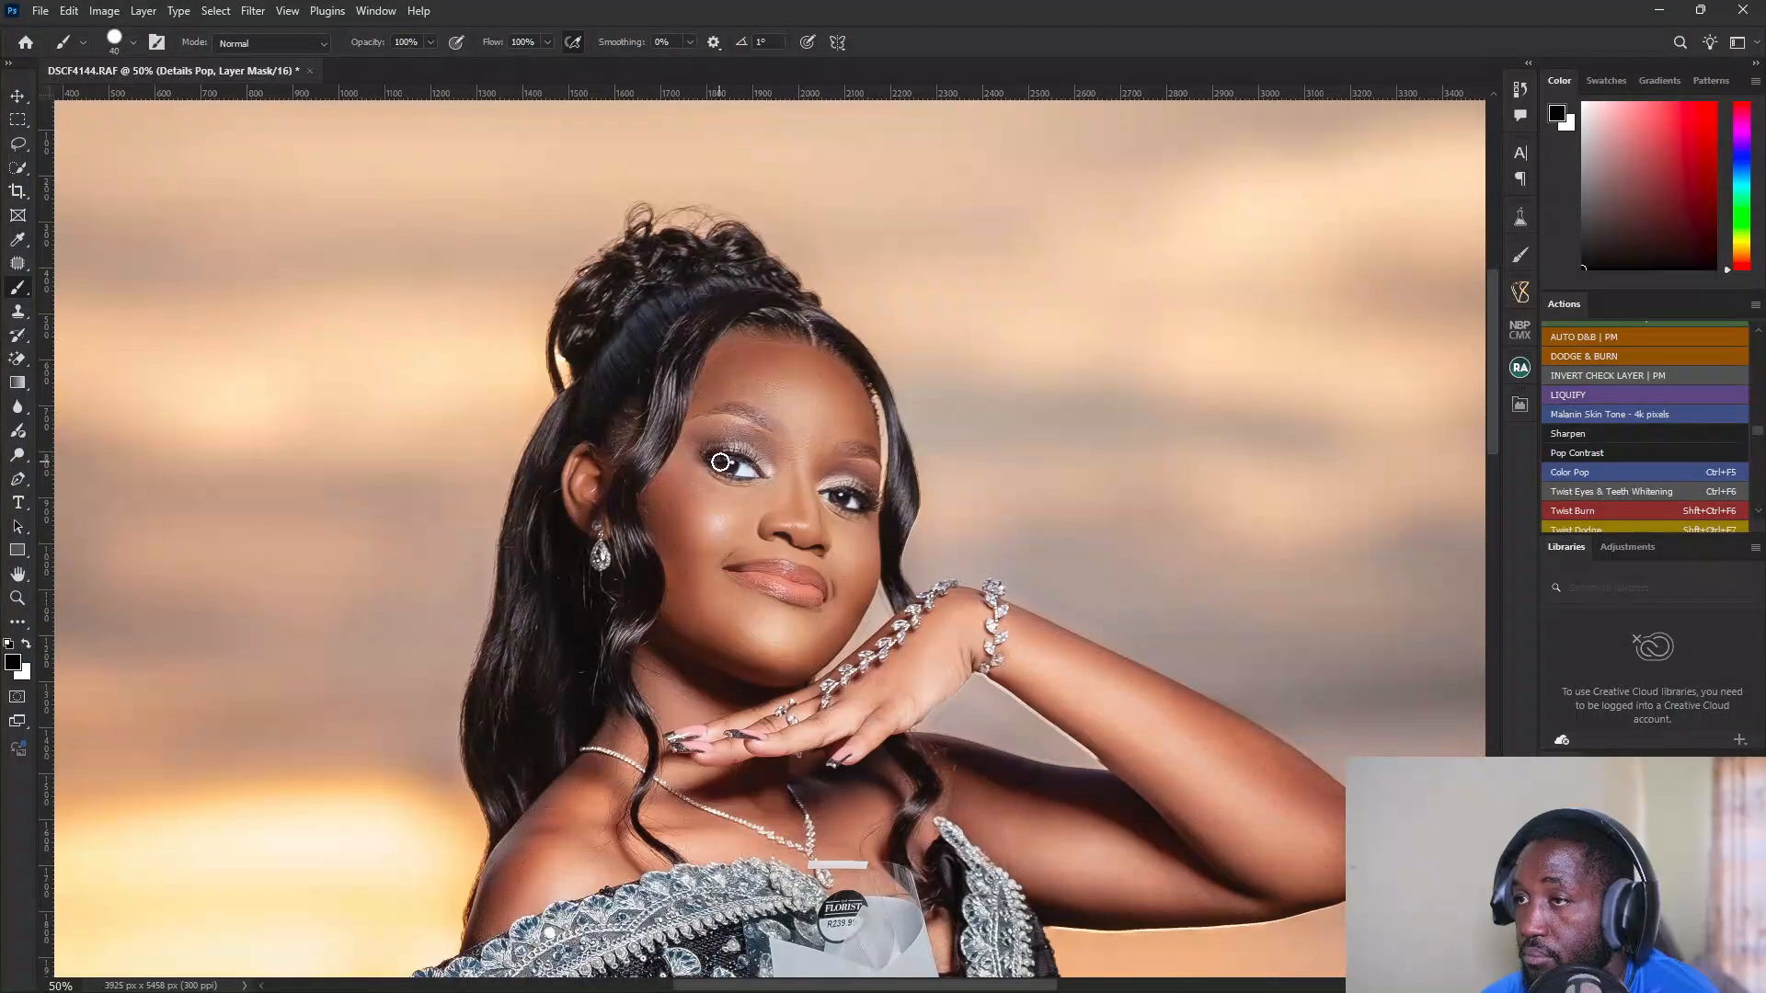
key(bracketright)
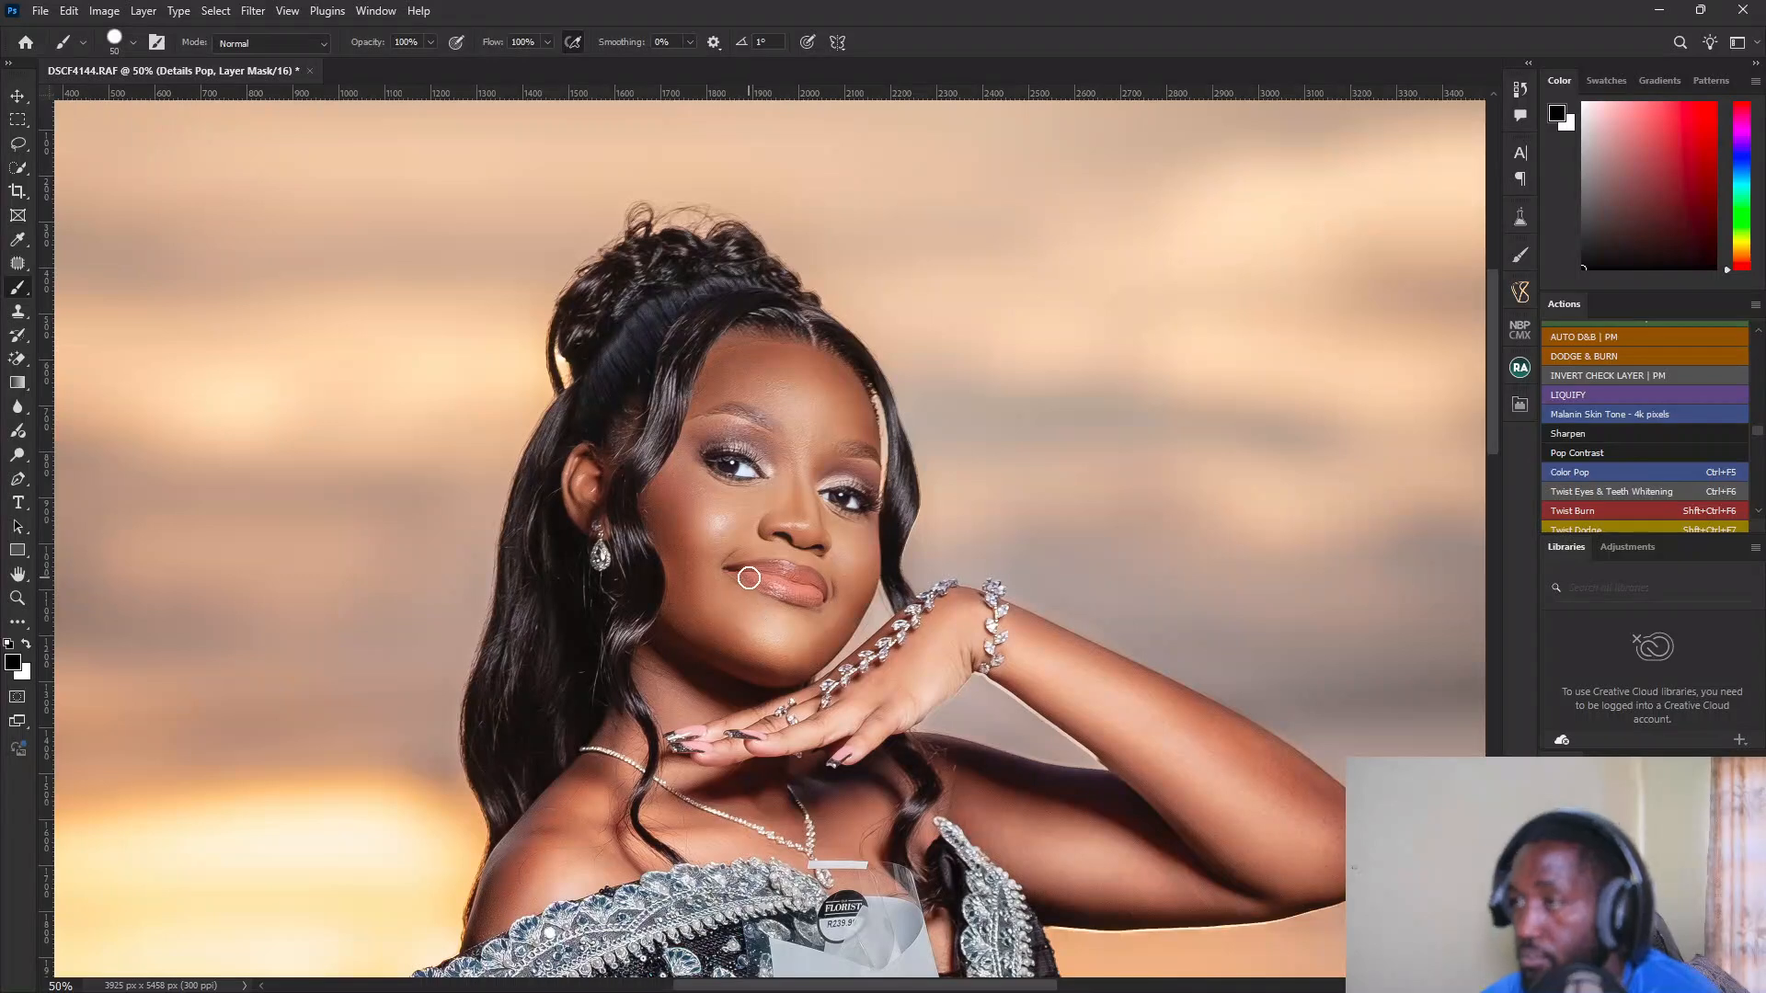
key(bracketleft)
key(bracketleft)
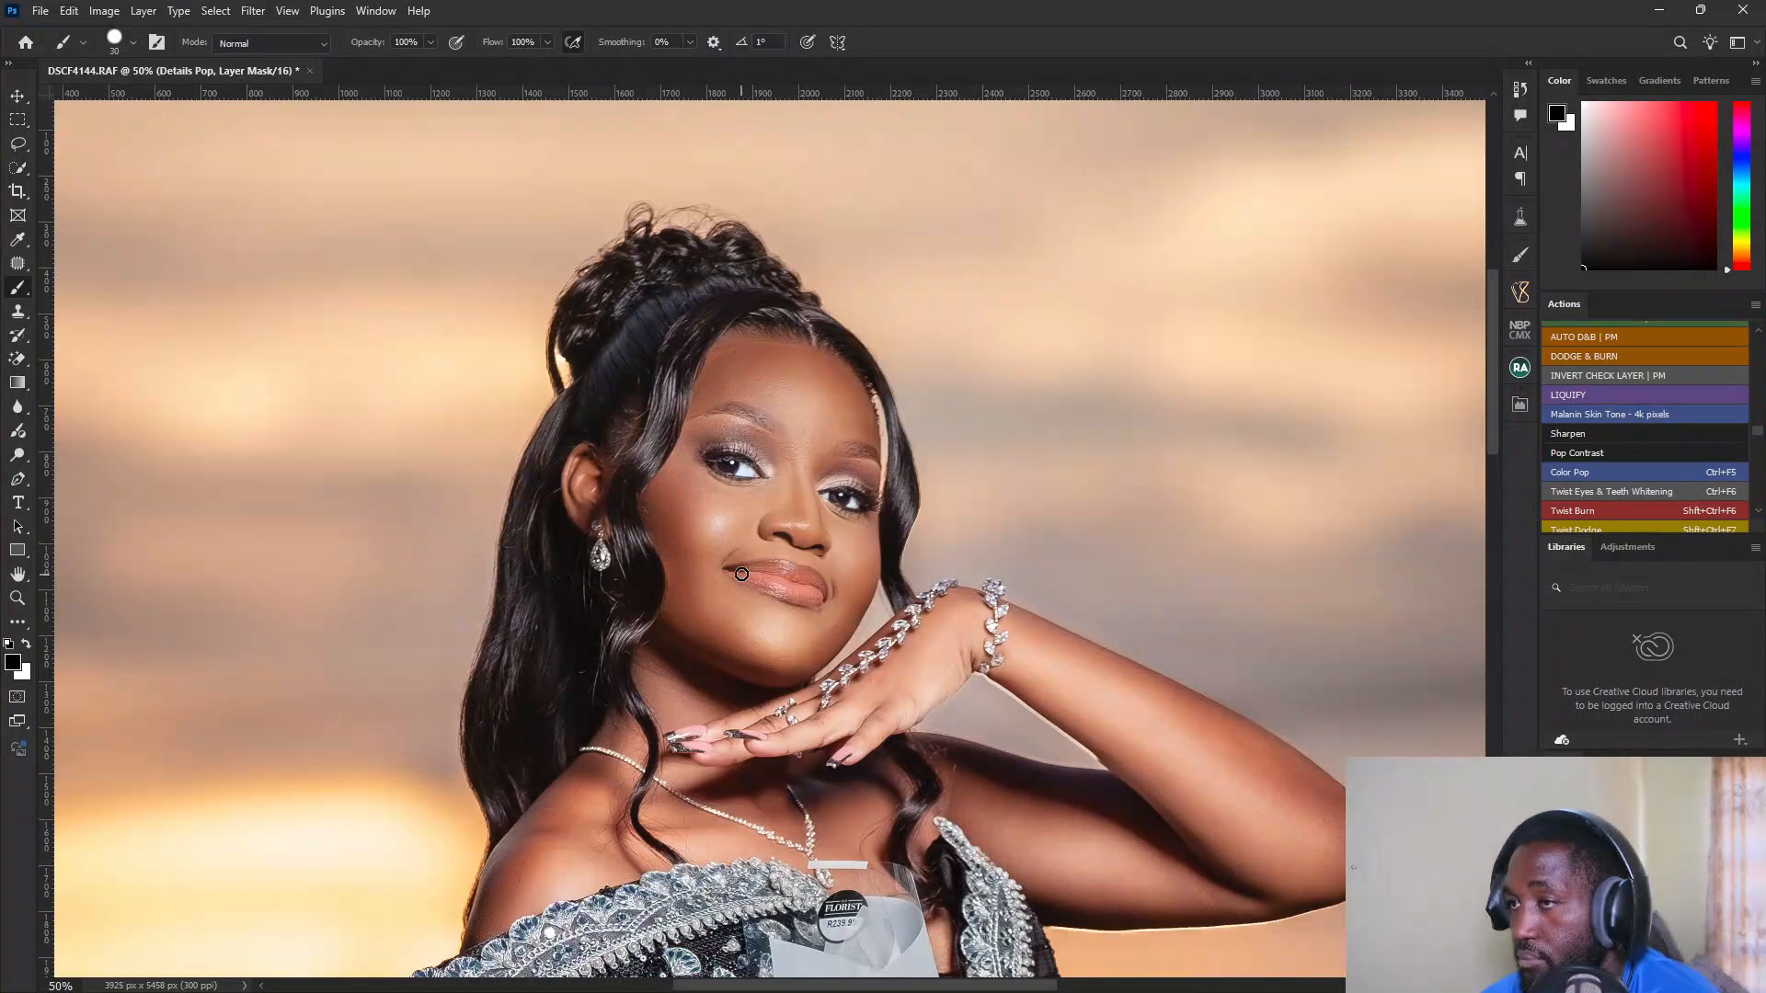
mouse_move(741, 575)
mouse_down()
mouse_move(824, 595)
mouse_move(803, 572)
mouse_move(728, 566)
mouse_move(814, 582)
mouse_move(796, 584)
mouse_move(822, 597)
mouse_move(798, 598)
mouse_move(736, 571)
mouse_move(798, 603)
mouse_move(832, 593)
mouse_move(797, 574)
mouse_up()
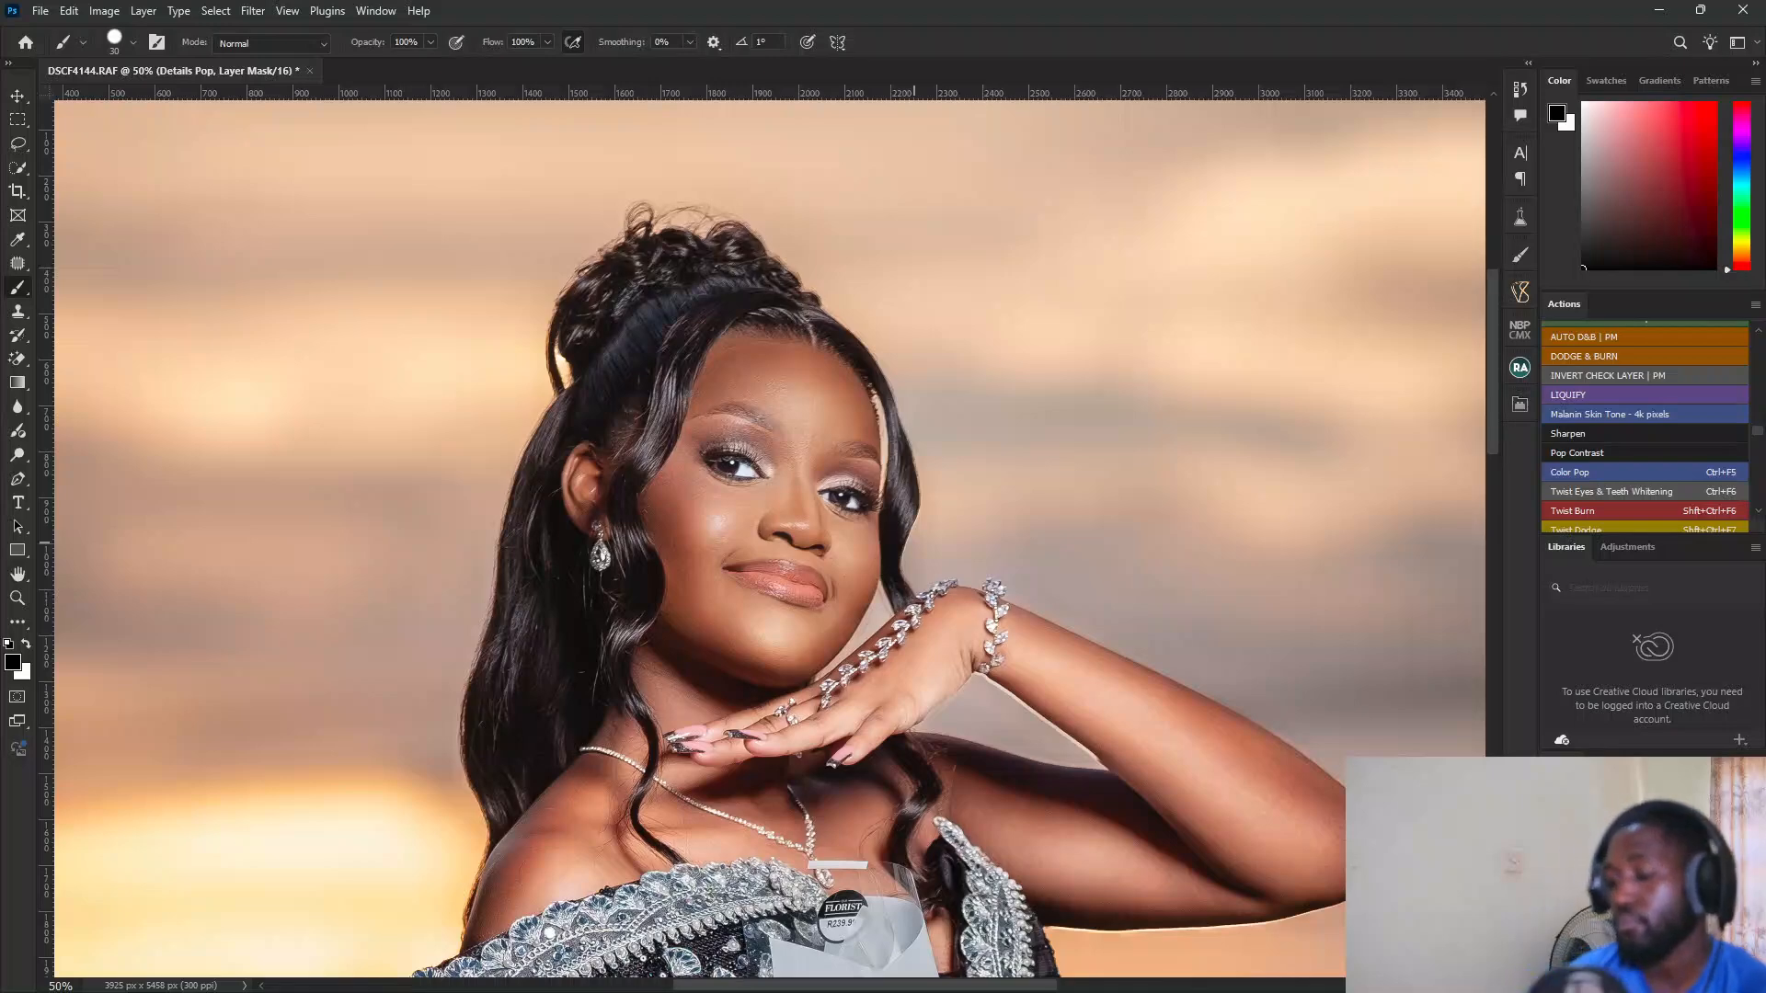
Step: Flatten the image with the Details Pop effect and create a new layer from the merged result
key(ctrl+minus)
key(ctrl+minus)
key(ctrl+minus)
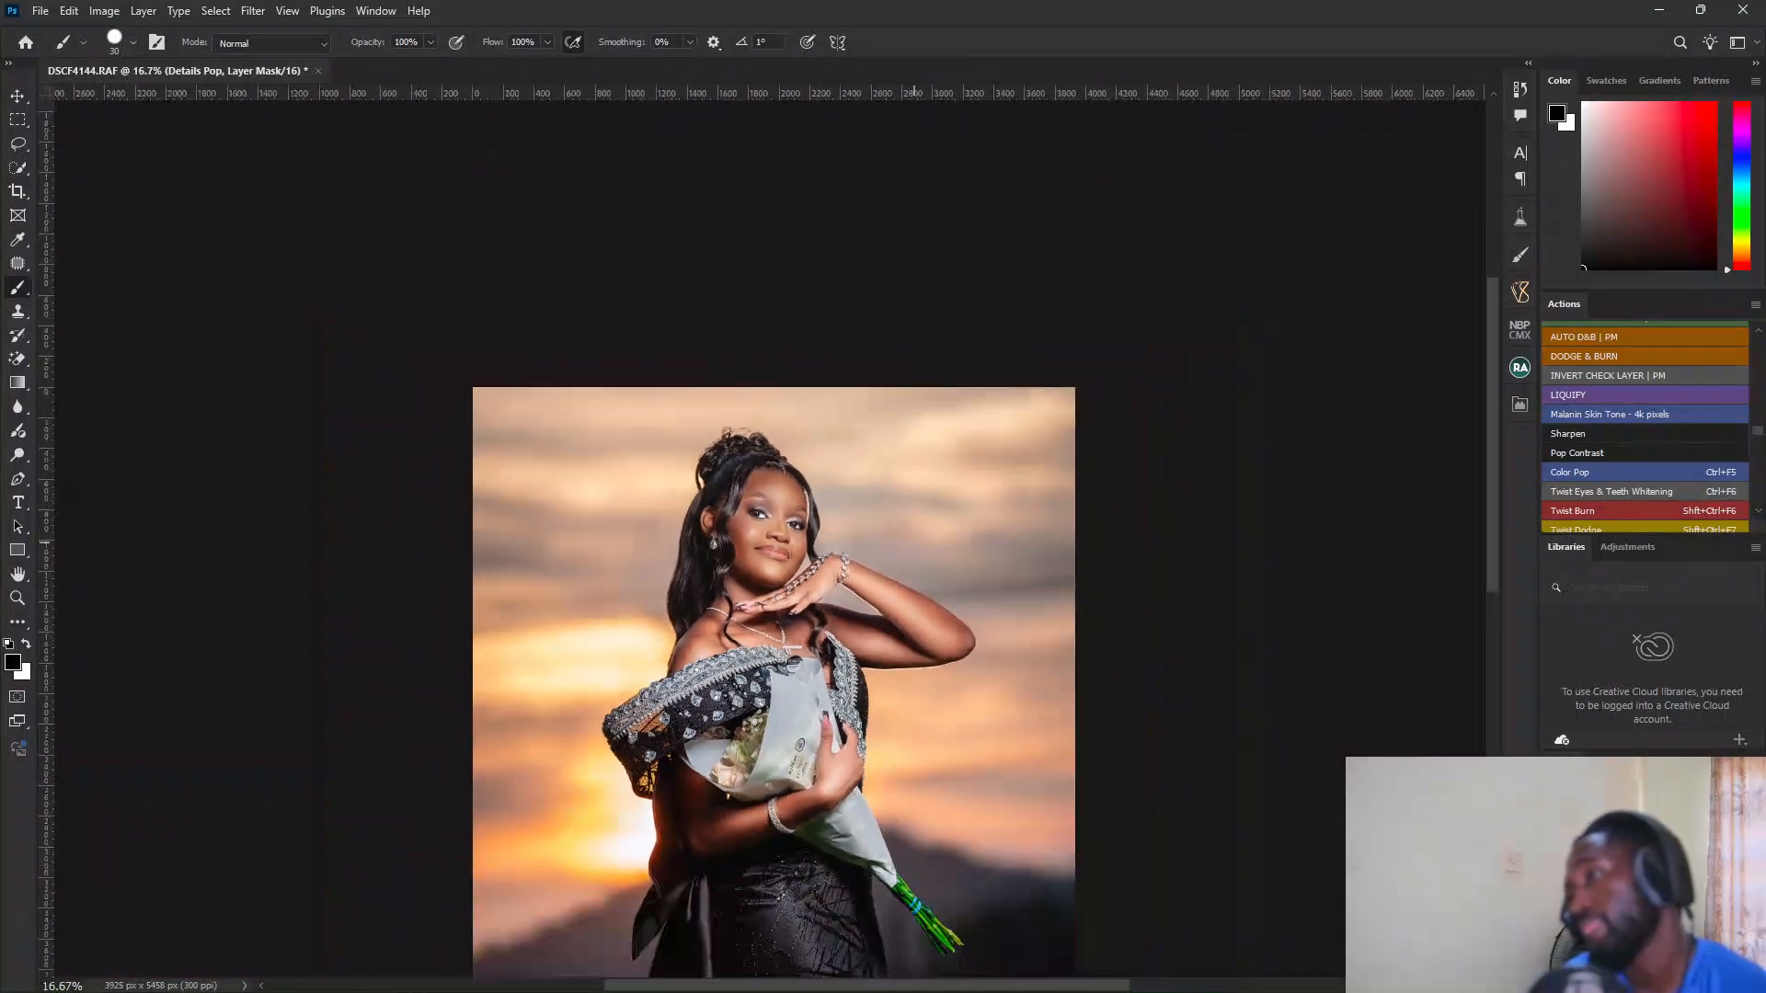
key(ctrl+minus)
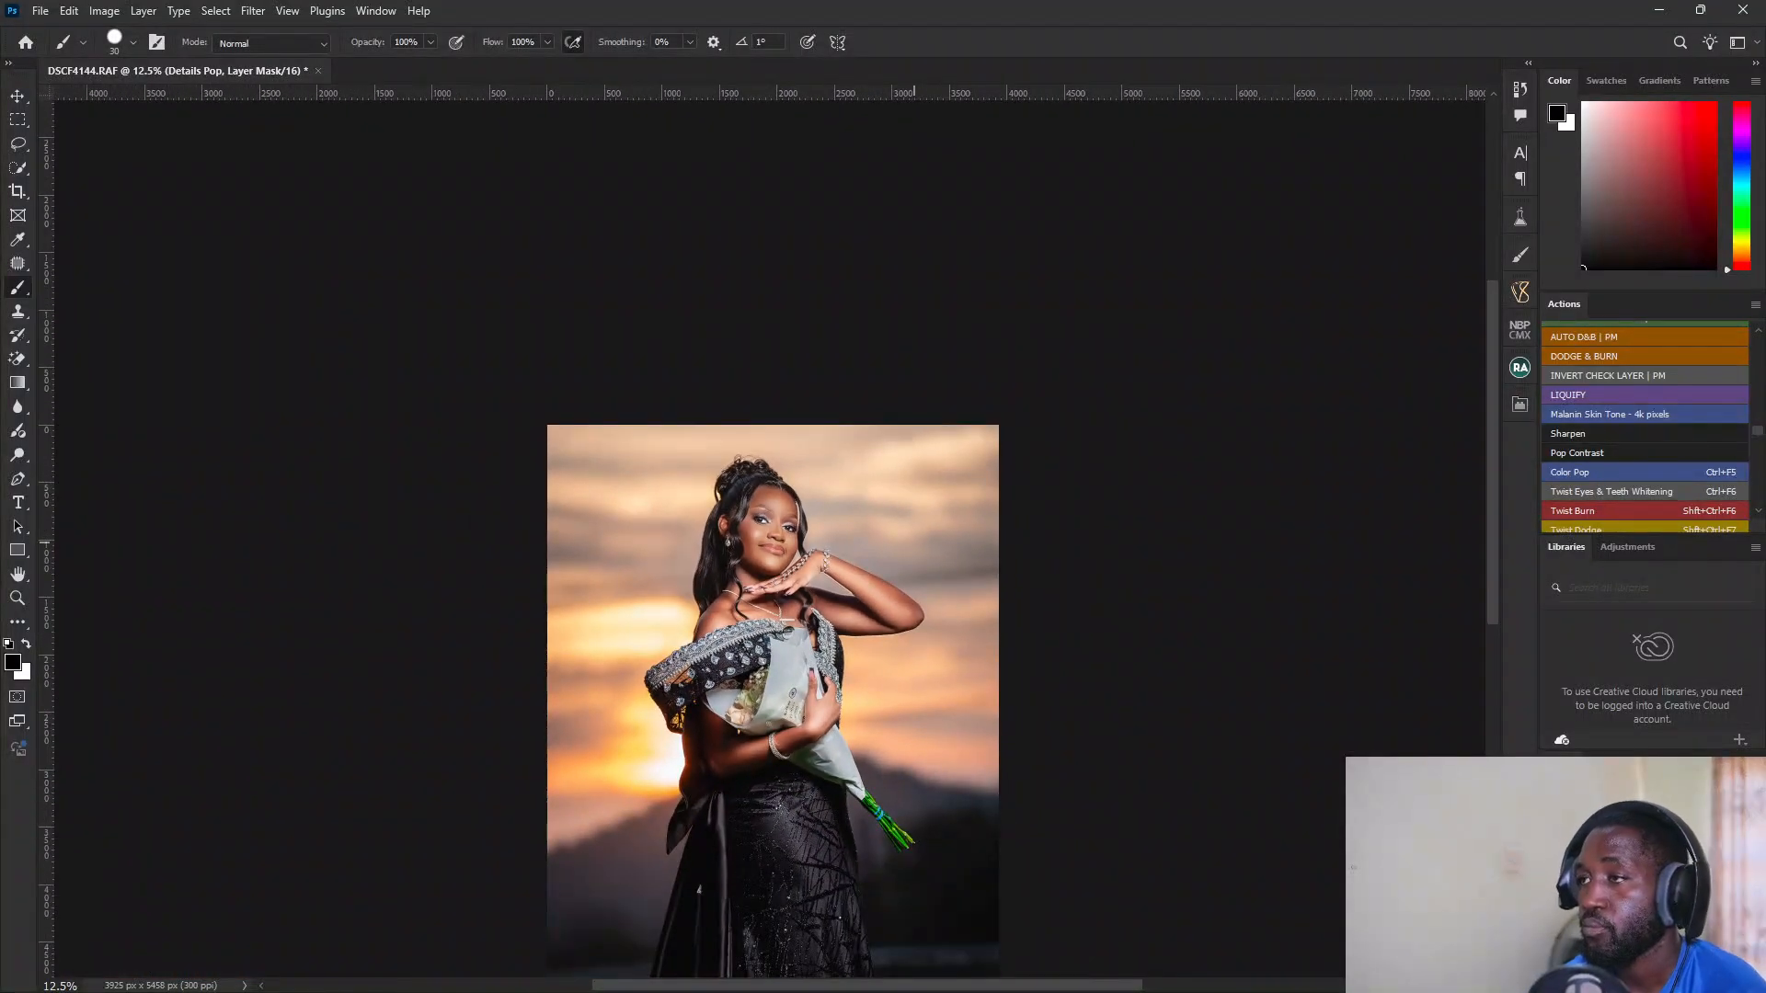
click(1590, 885)
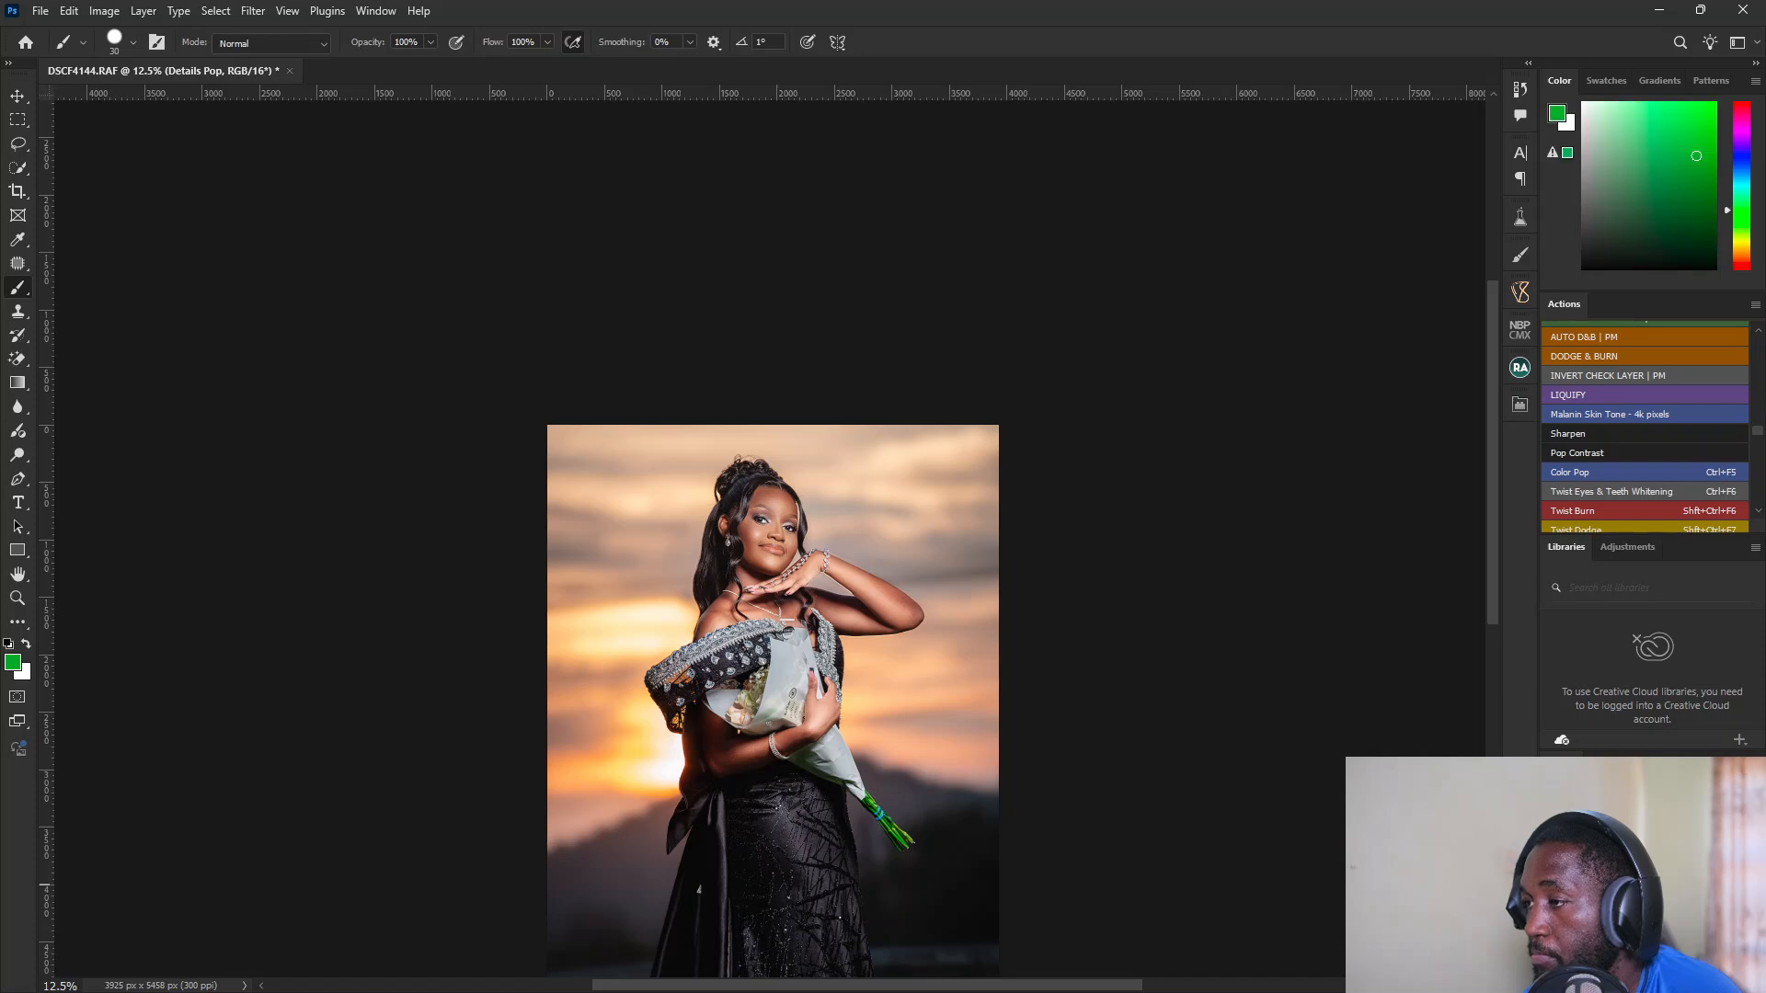
right_click(1426, 725)
click(1526, 883)
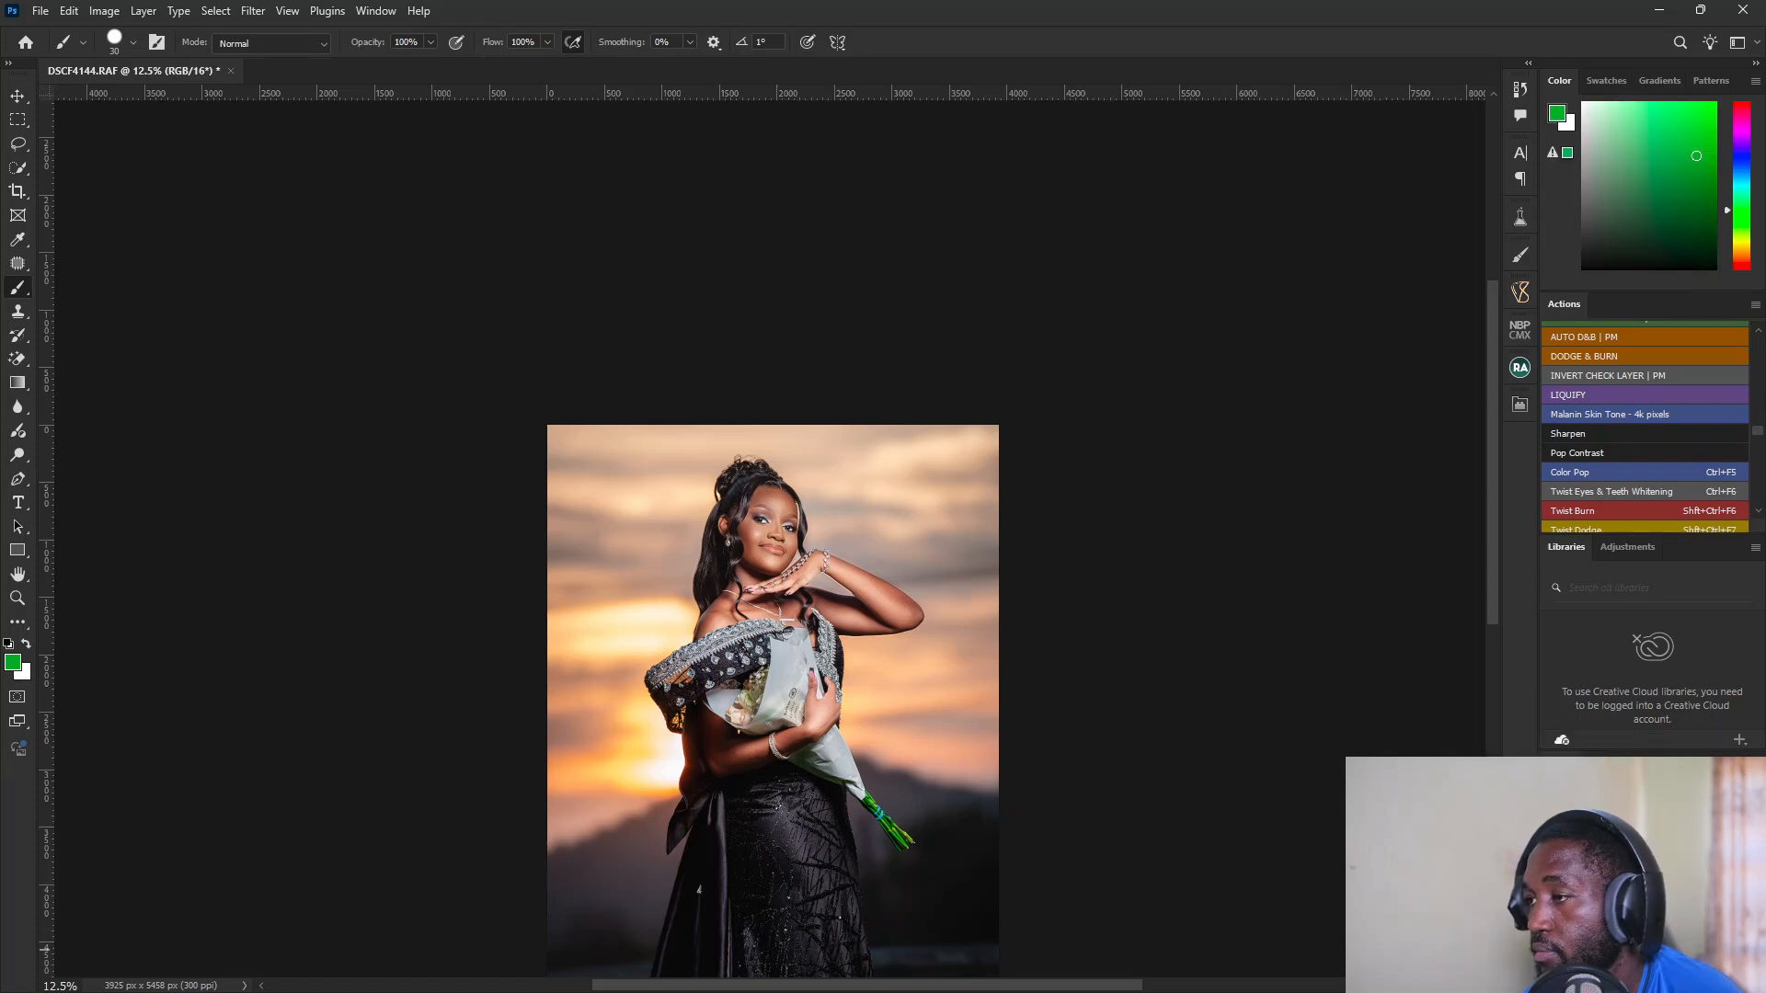
key(ctrl+alt+shift+e)
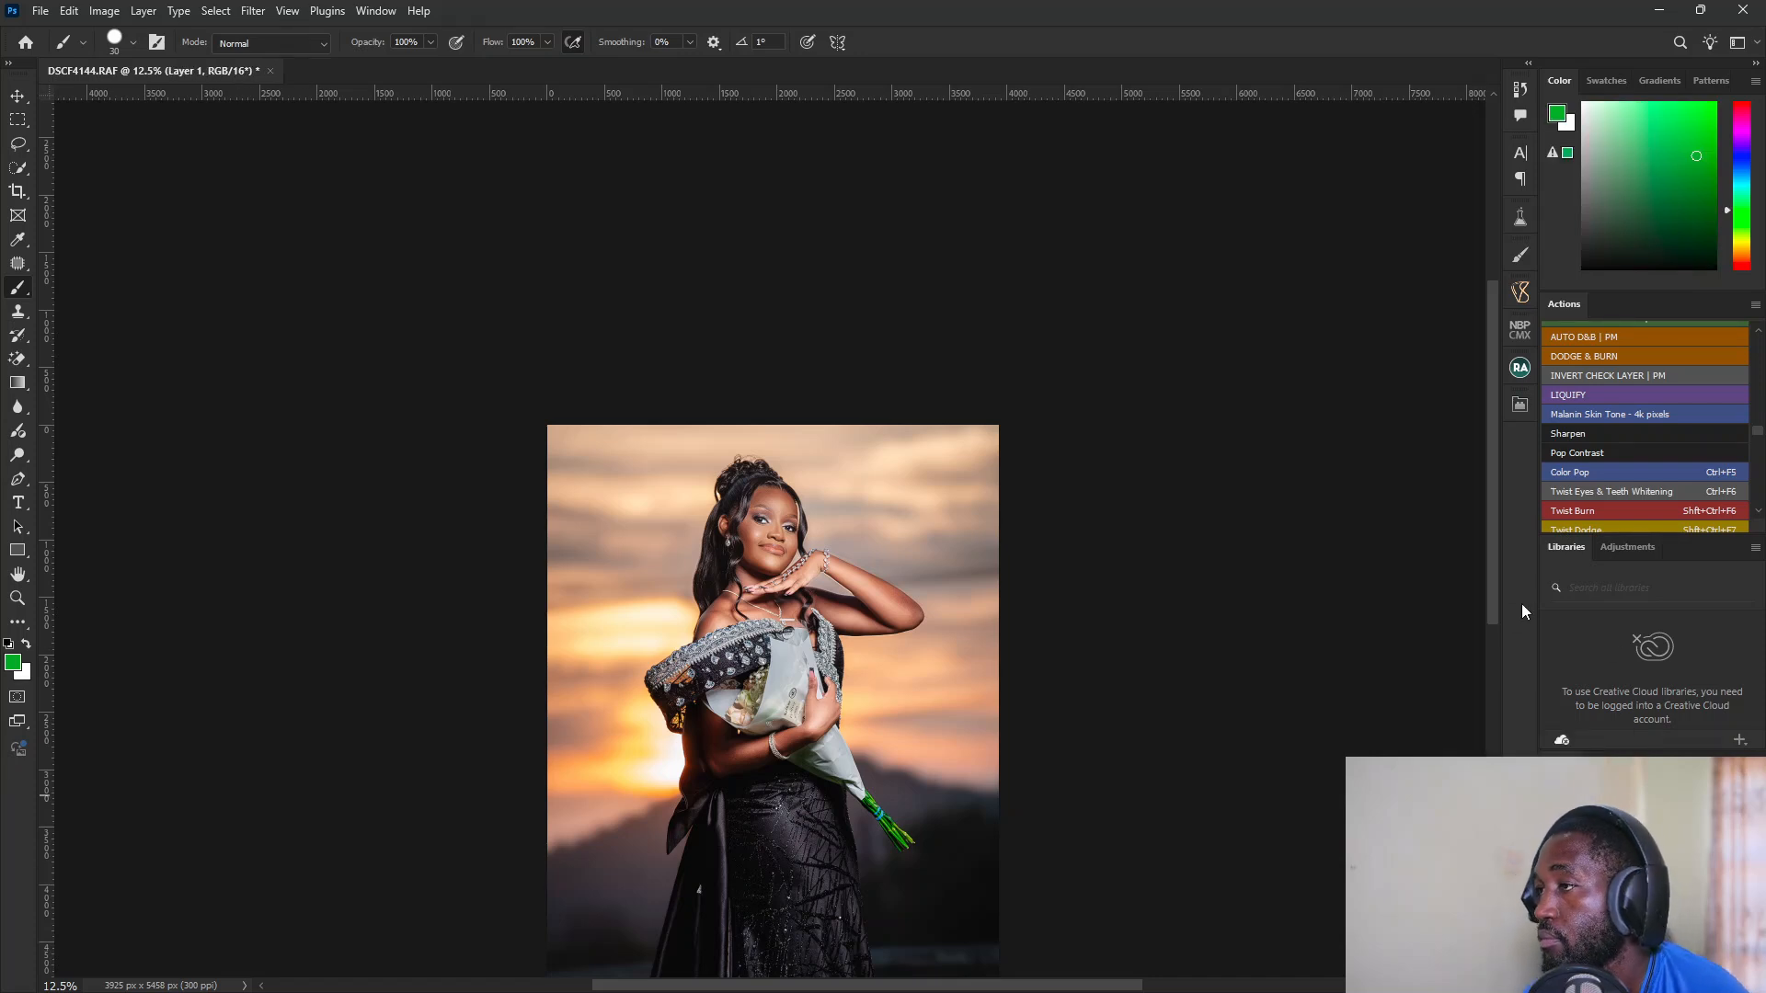
Step: Run the Color Pop and Pop Contrast actions on the new merged layer
click(1584, 473)
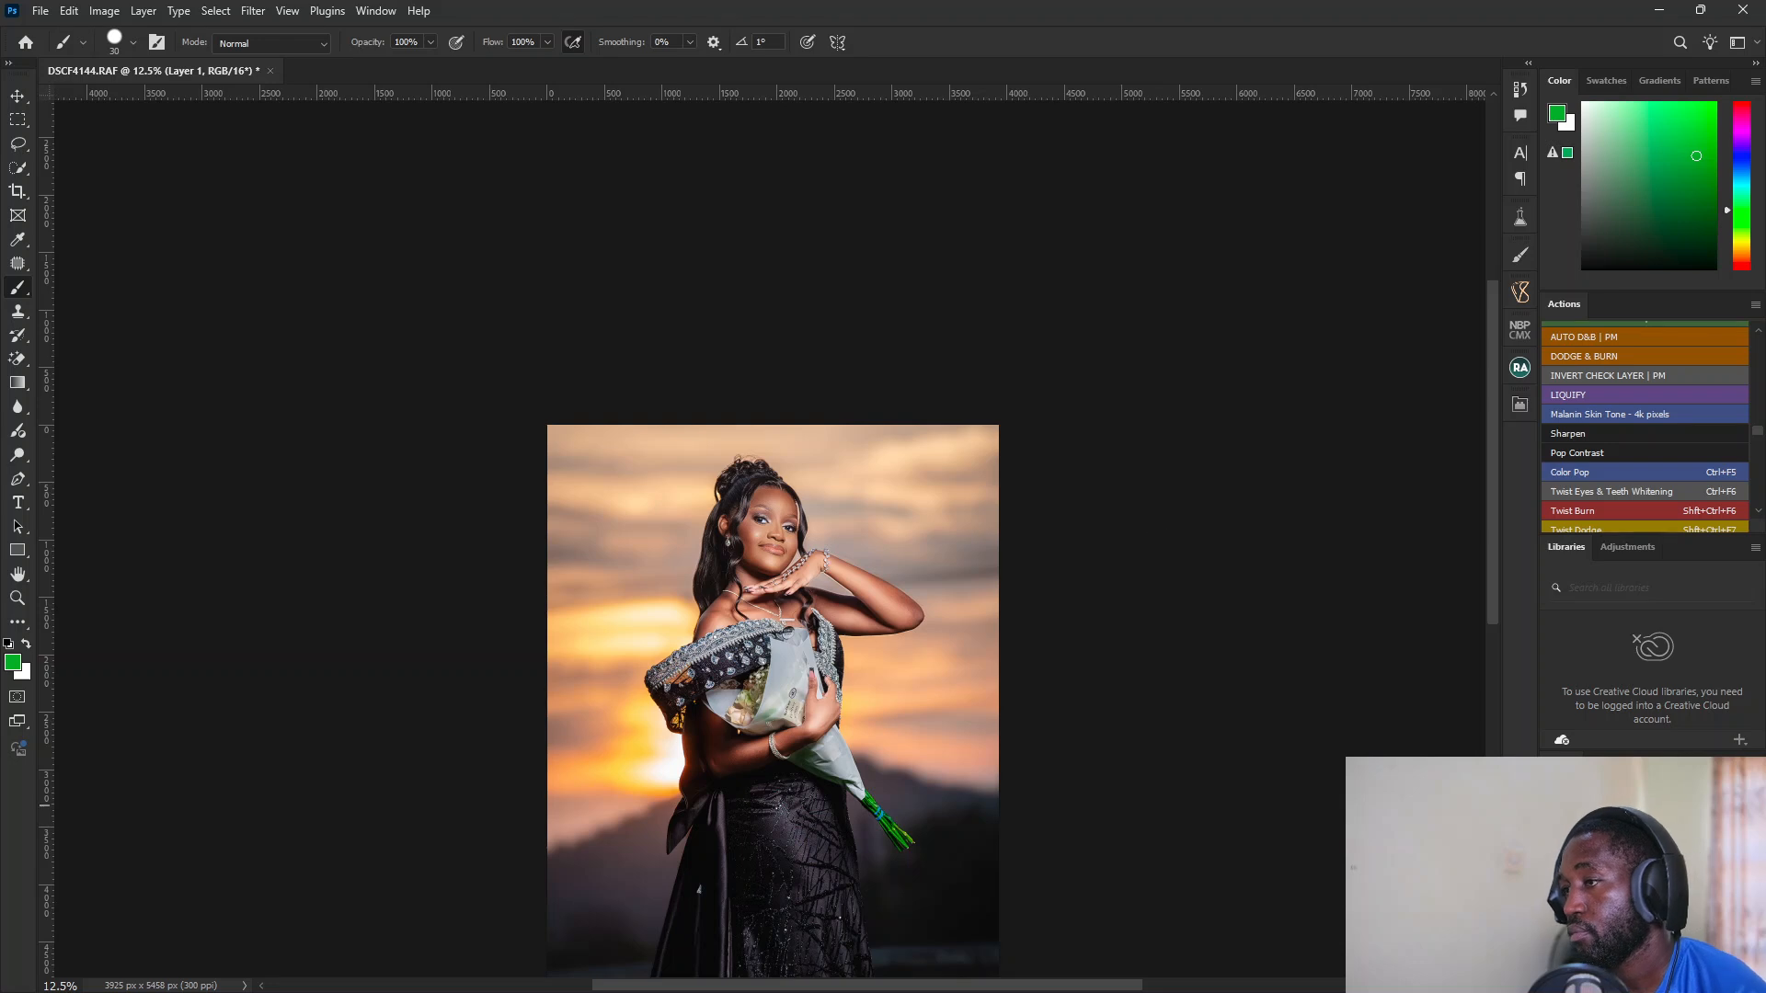
click(1593, 456)
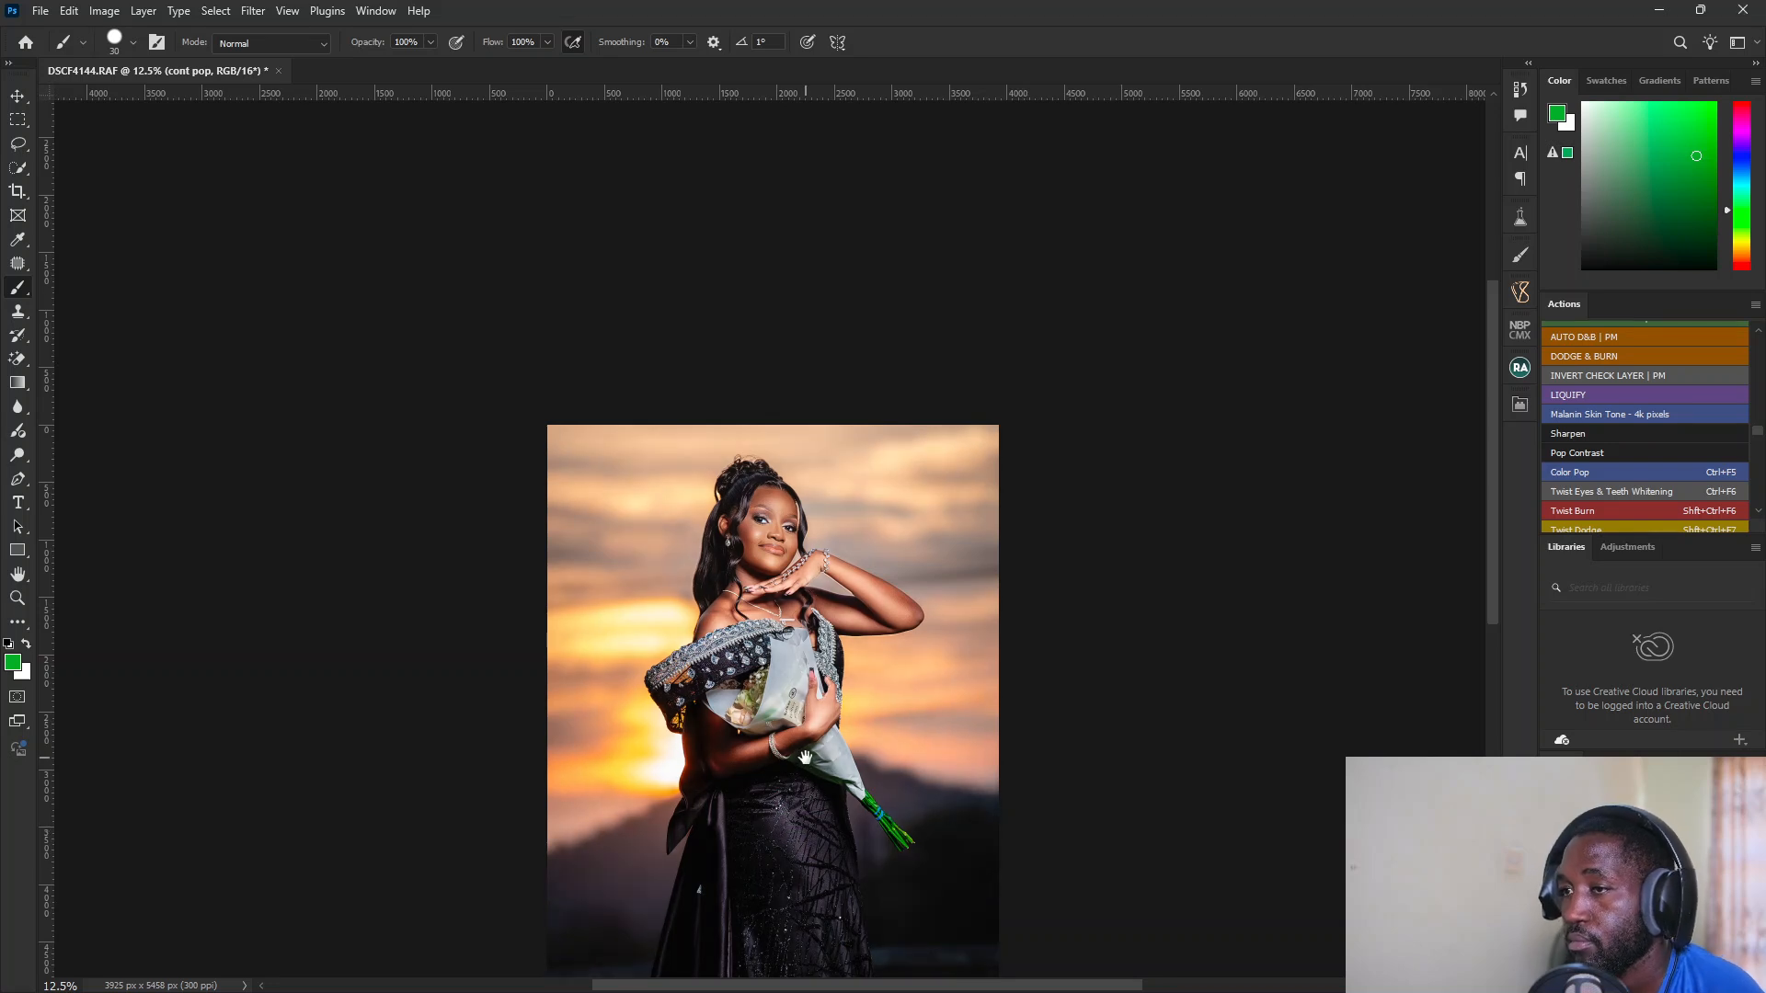
drag(806, 757, 764, 549)
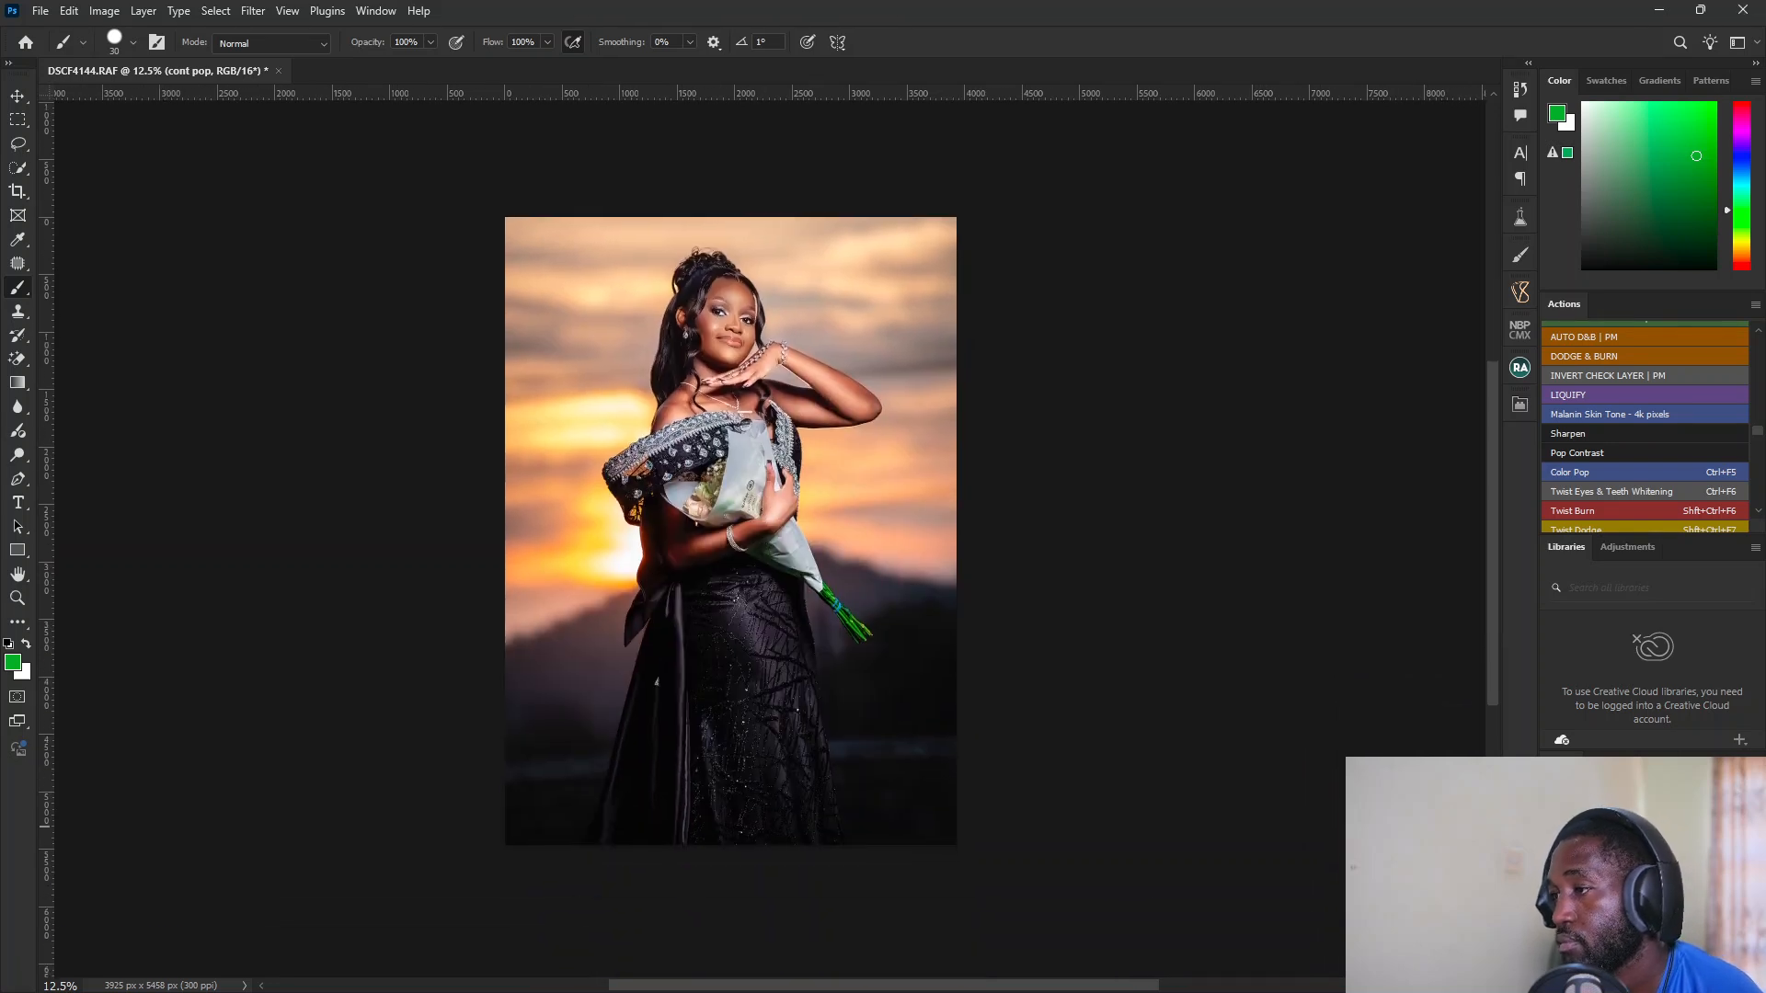
Step: Add a Curves adjustment layer, anchor the shadows on the RGB curve and raise its black point slightly
click(1652, 983)
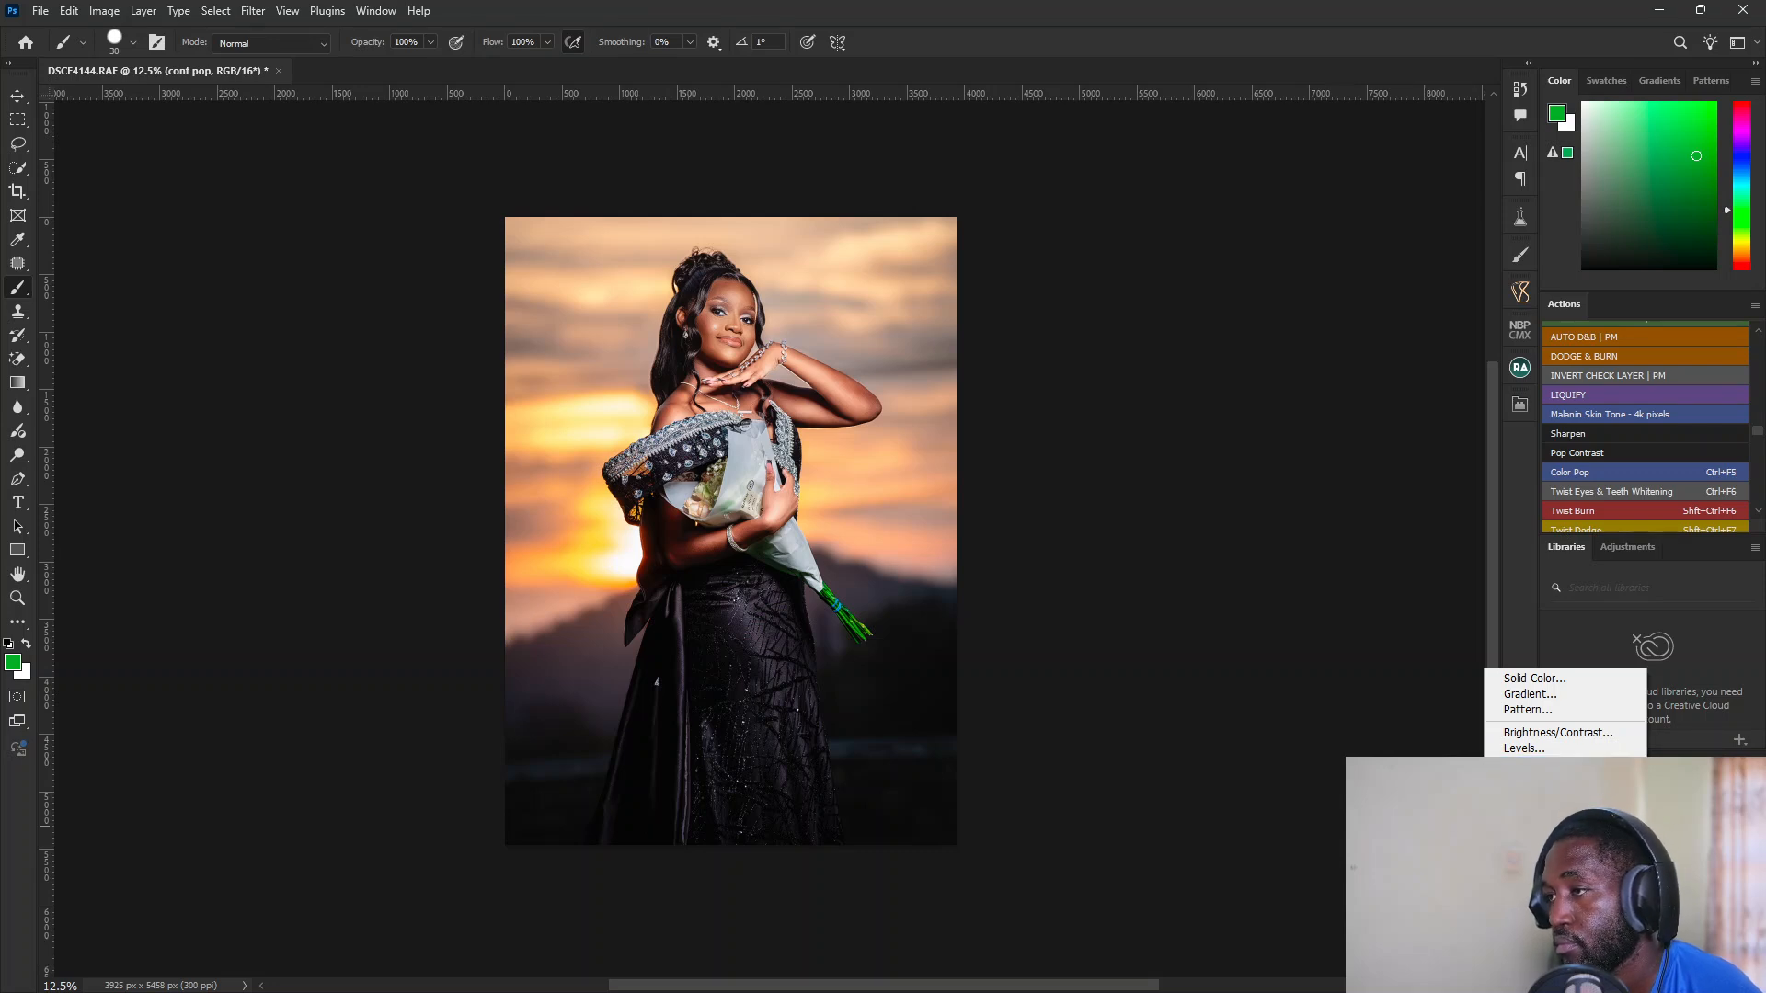
click(1534, 764)
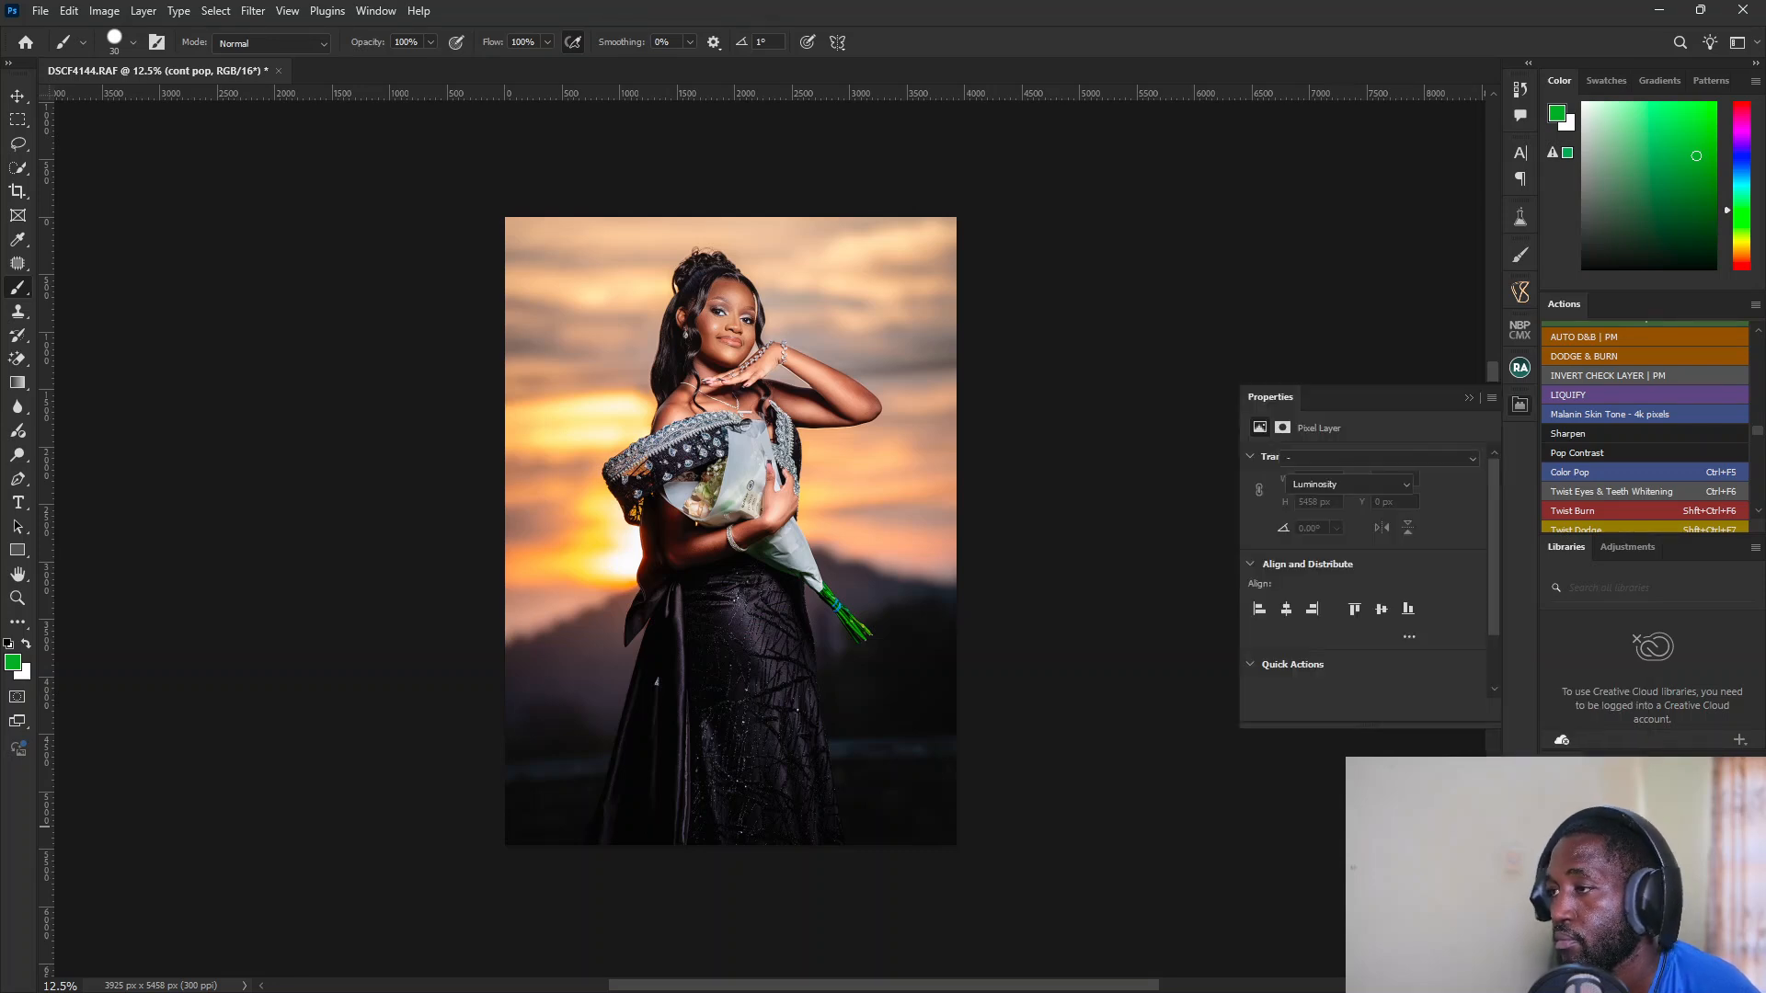
click(1334, 639)
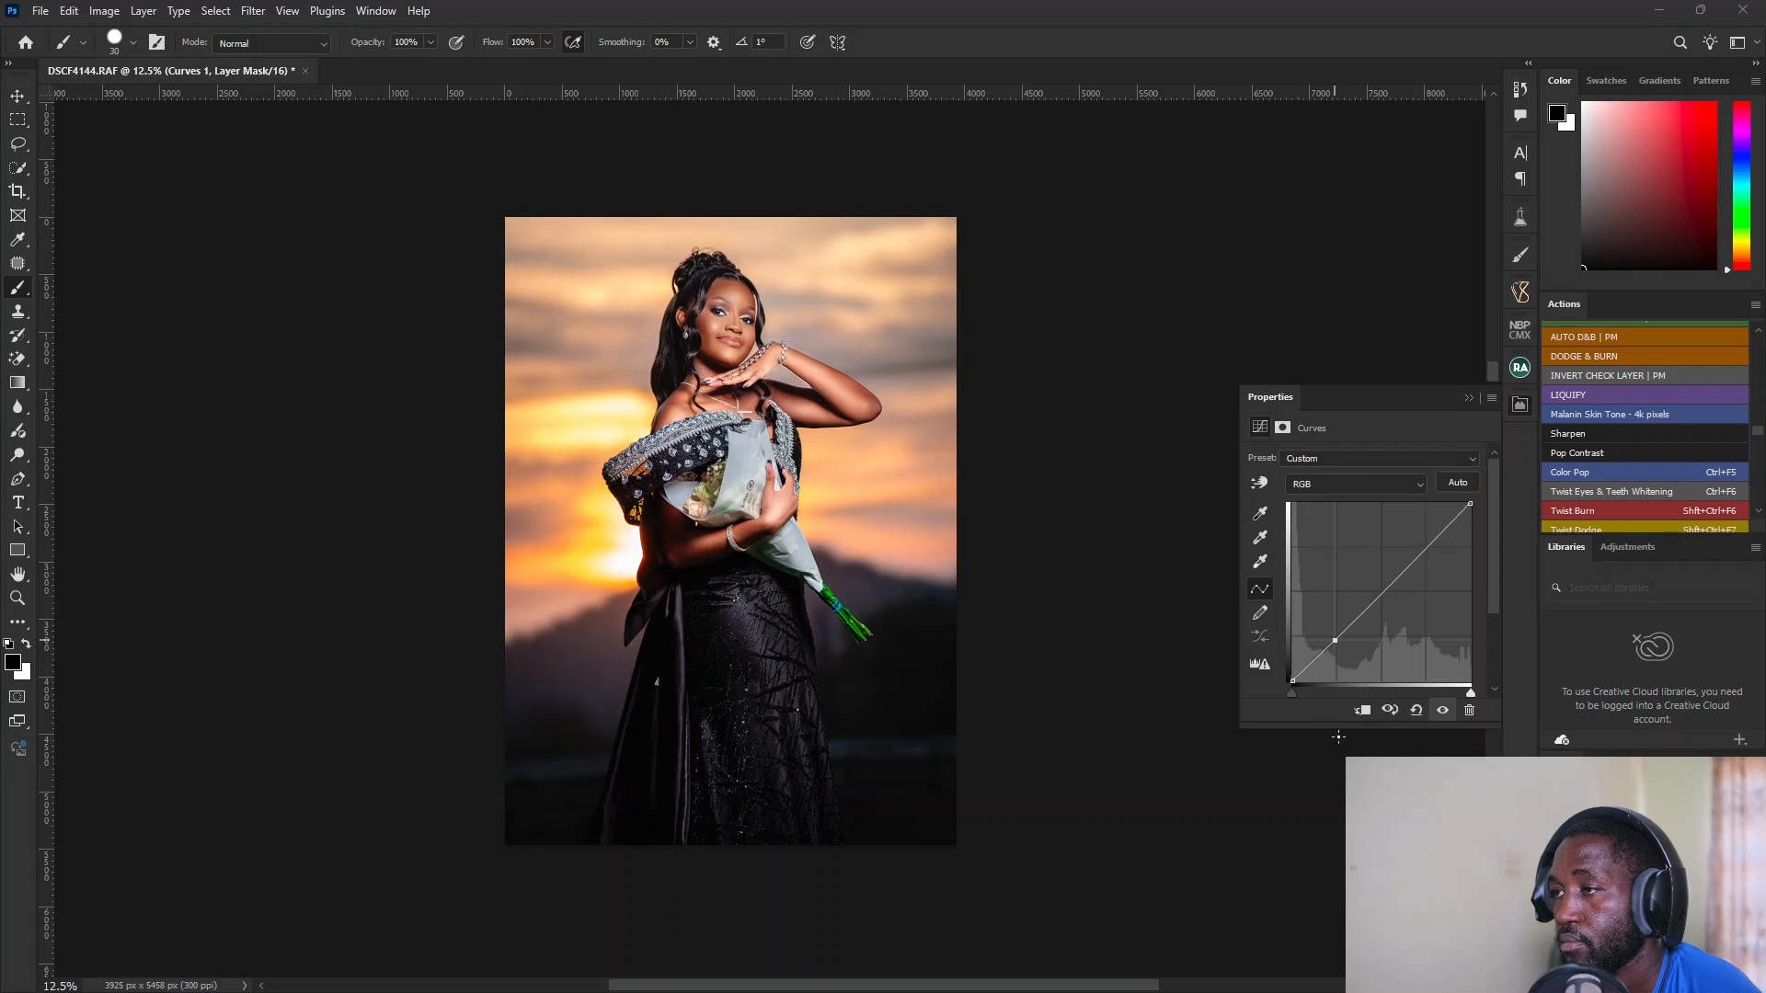
drag(1293, 678, 1289, 675)
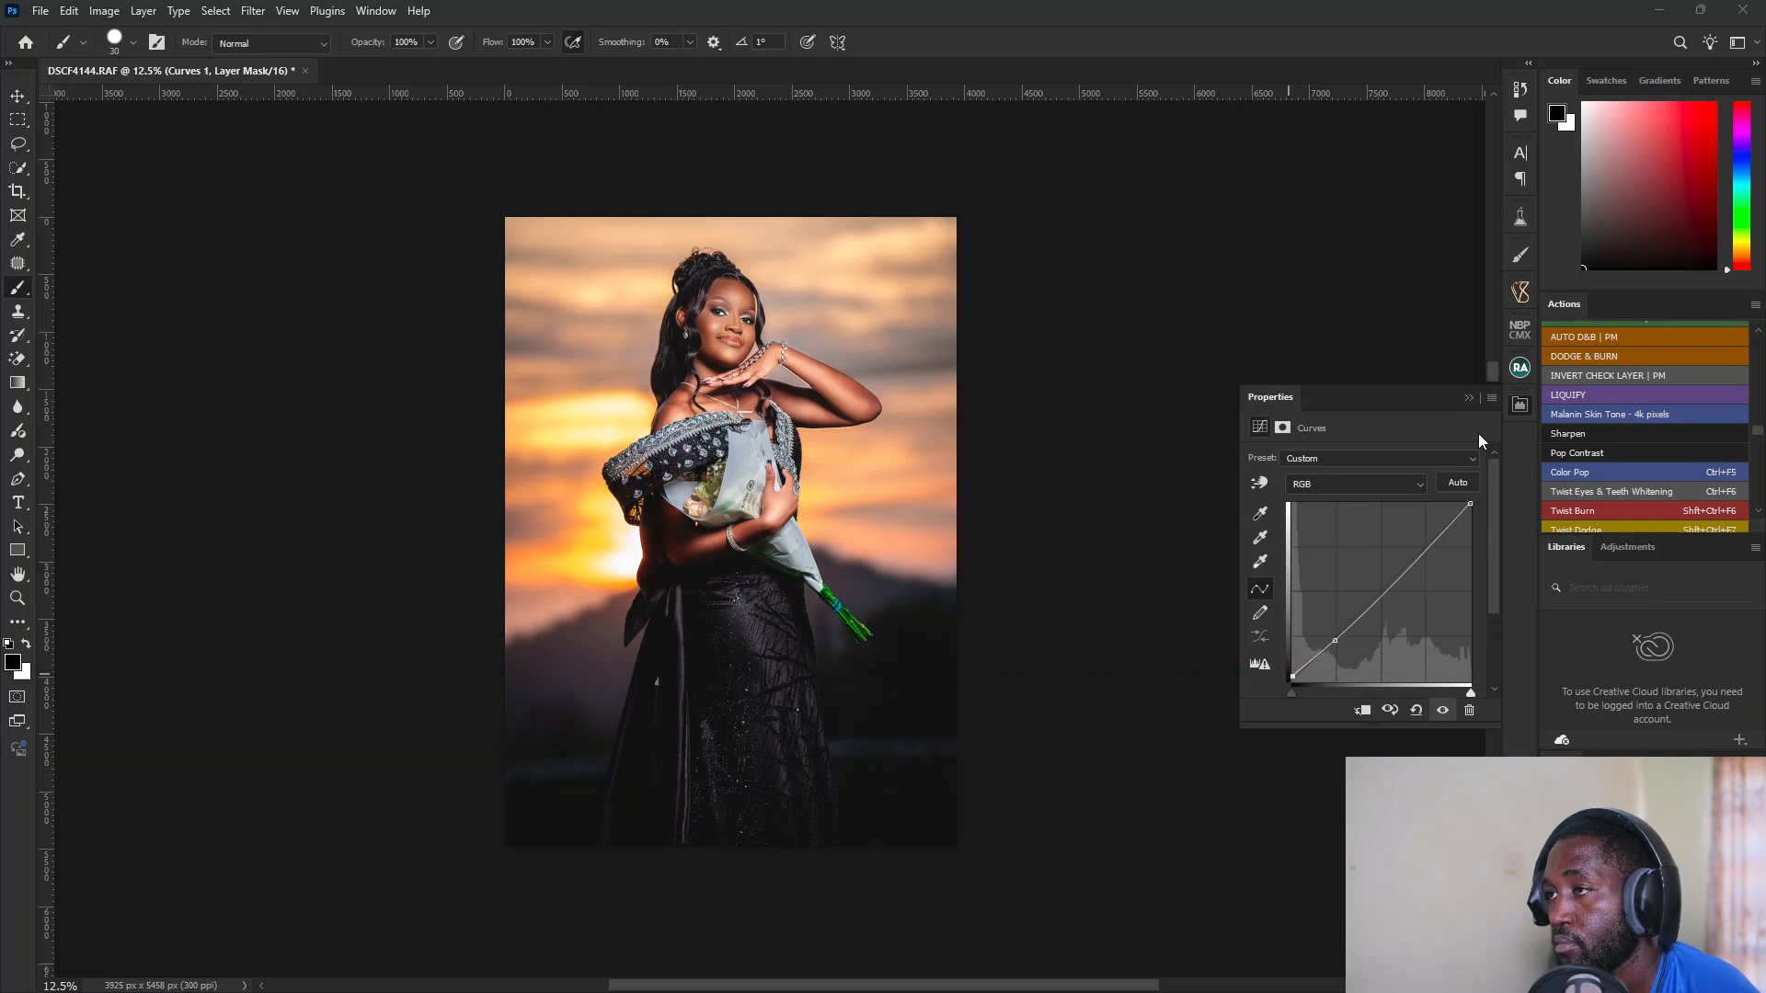
click(1469, 397)
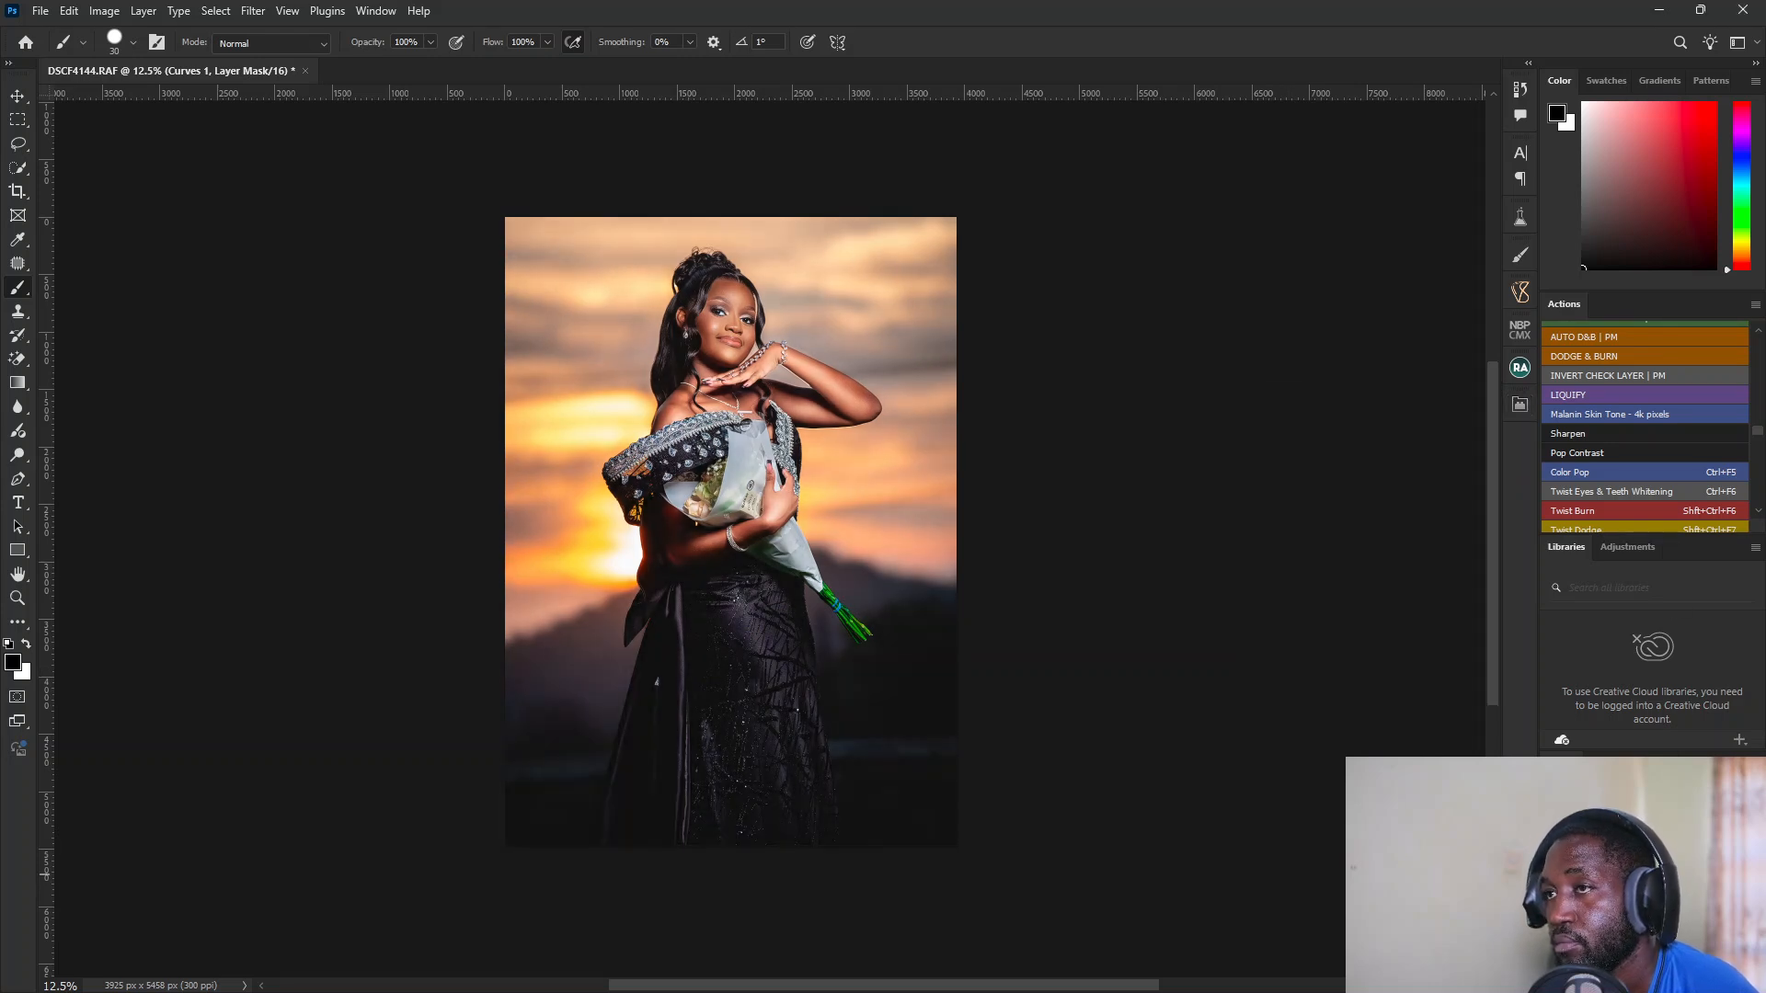
Step: Run the Details Pop - Sharpen action above the Curves 1 layer
click(1587, 887)
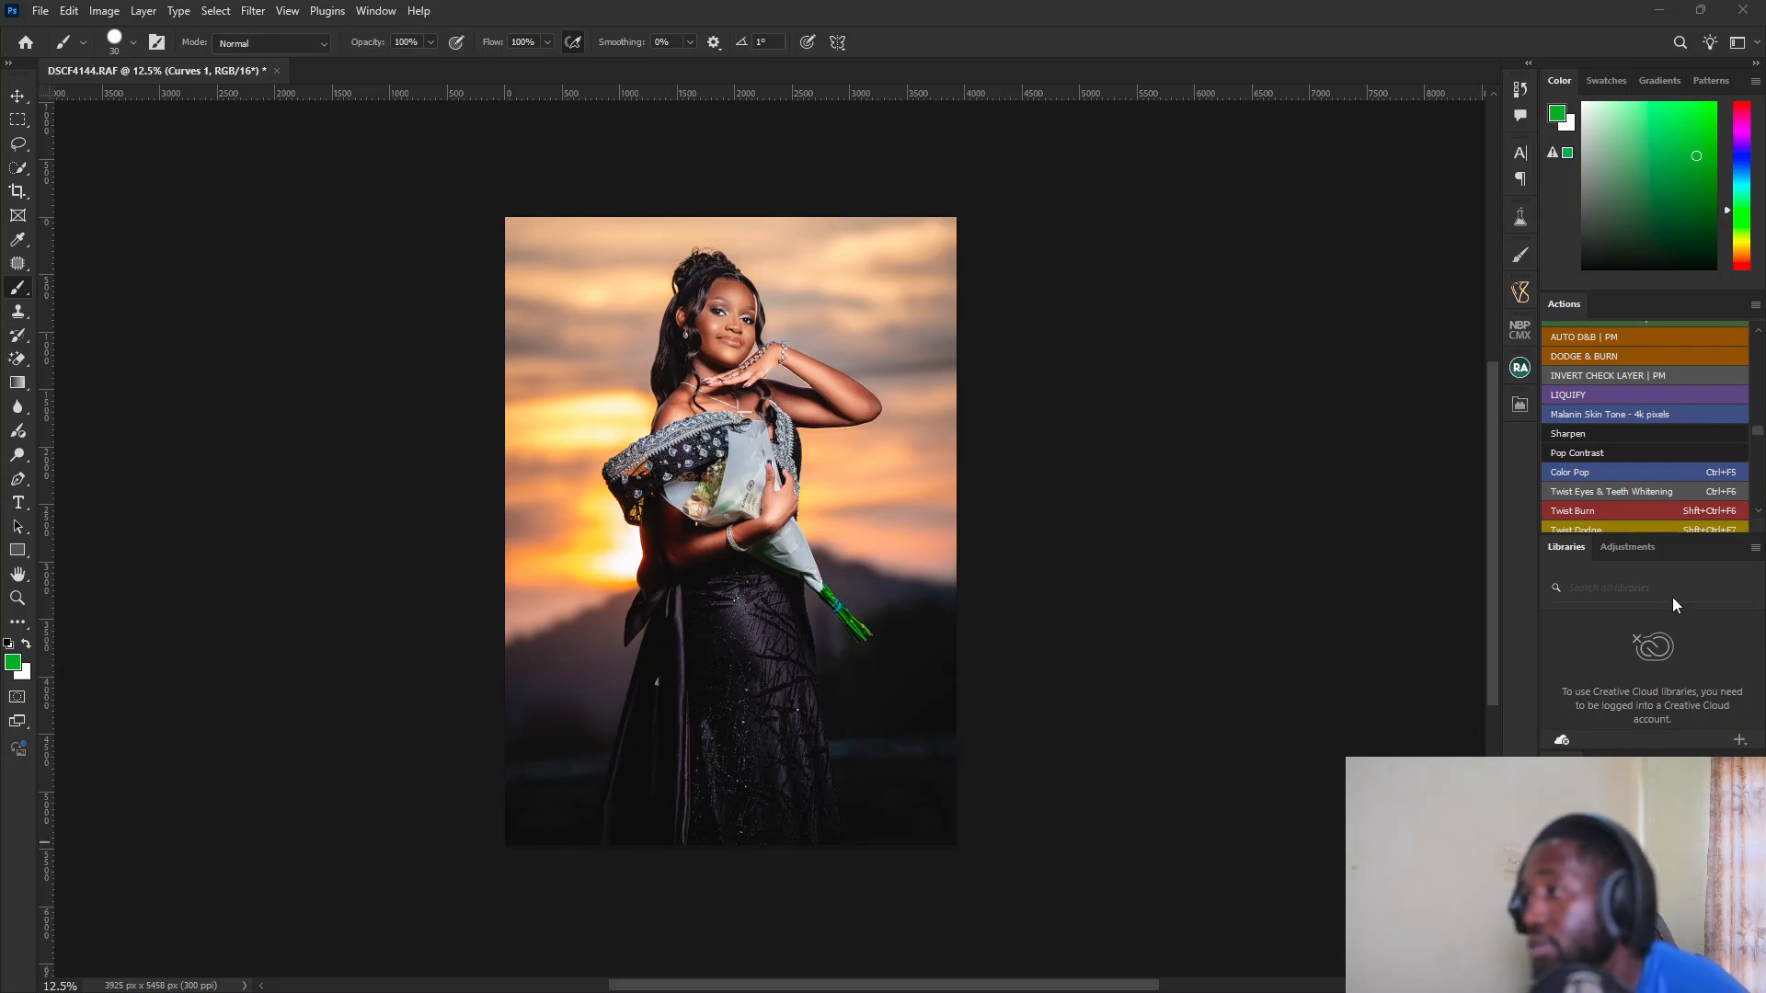
scroll(1762, 429, up, 5)
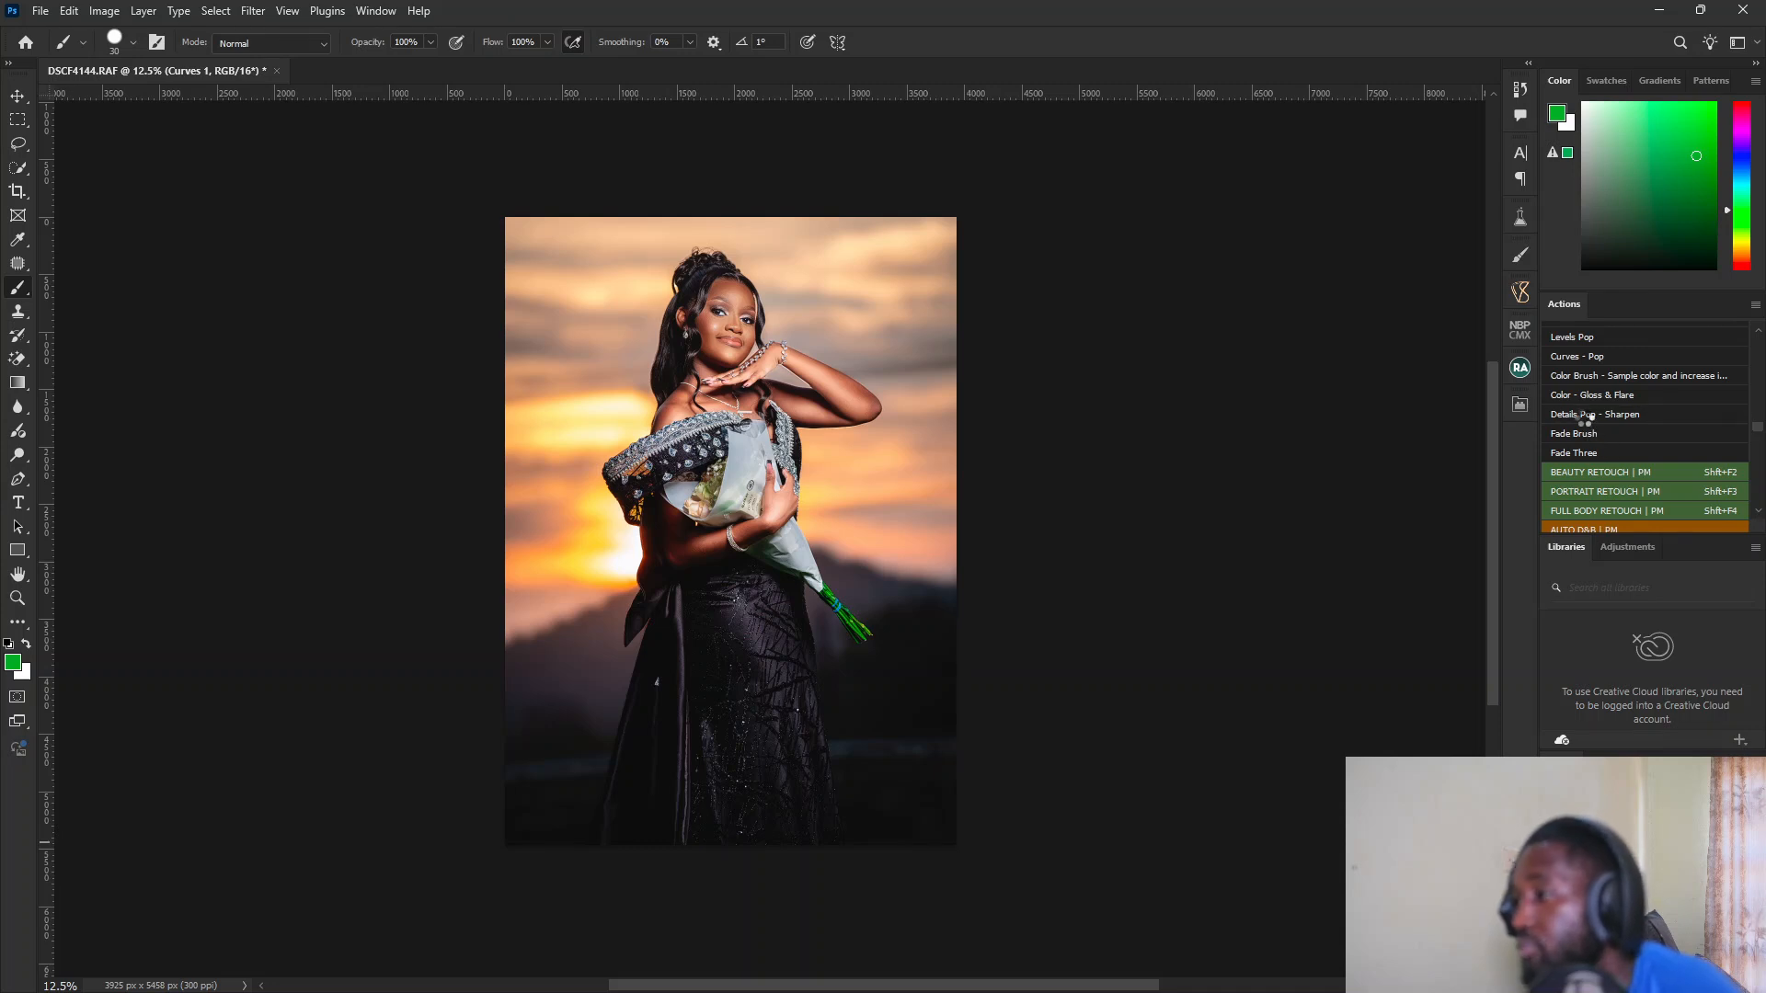
click(1583, 415)
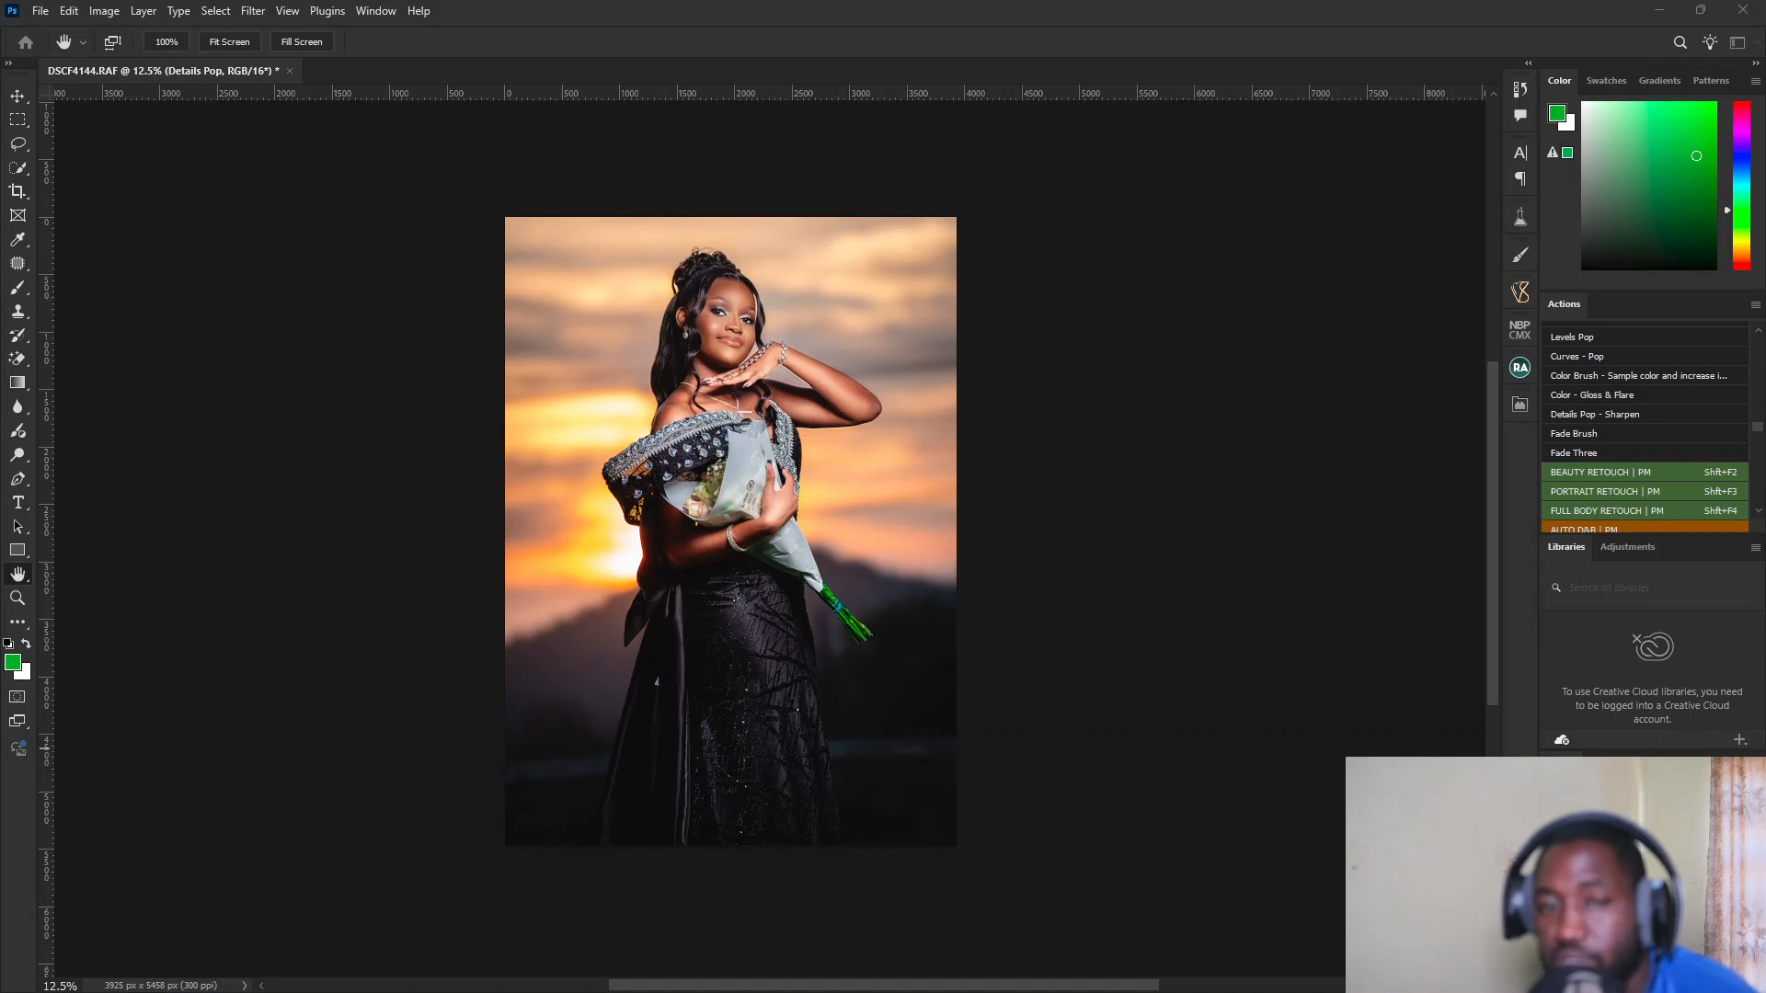
key(b)
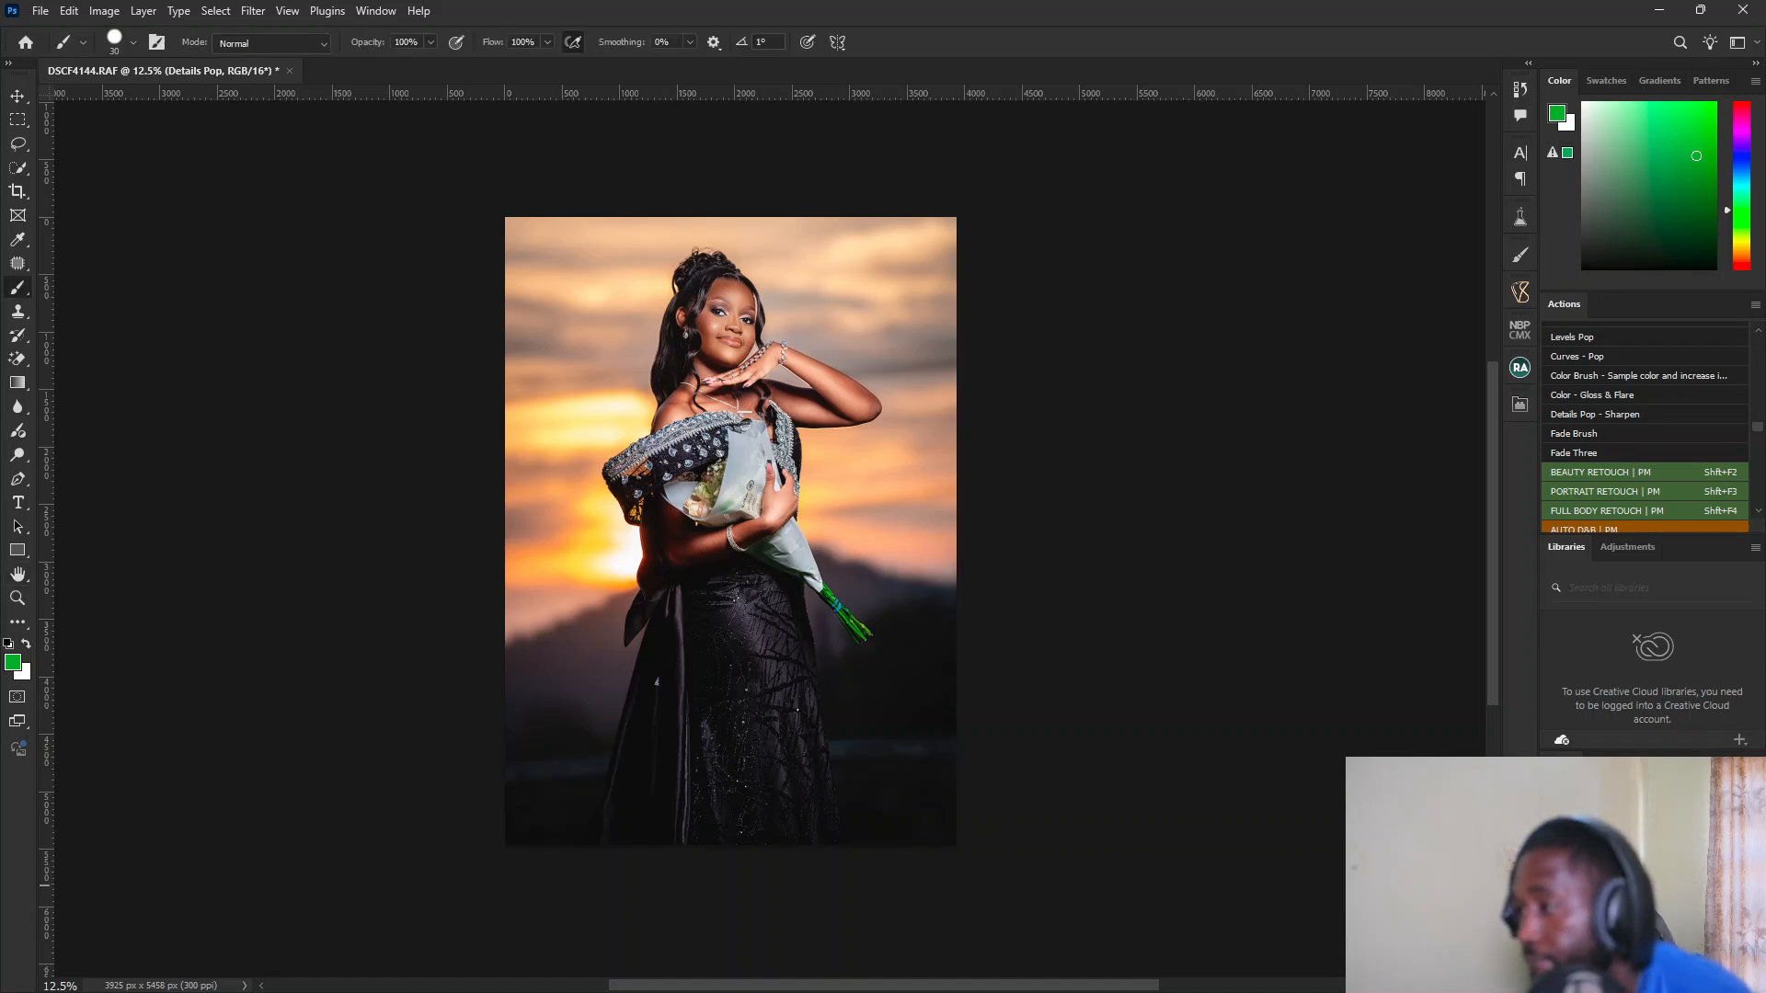
Step: Try a High Pass filter with a 26.3-pixel radius on the Curves 1 layer mask
click(1610, 885)
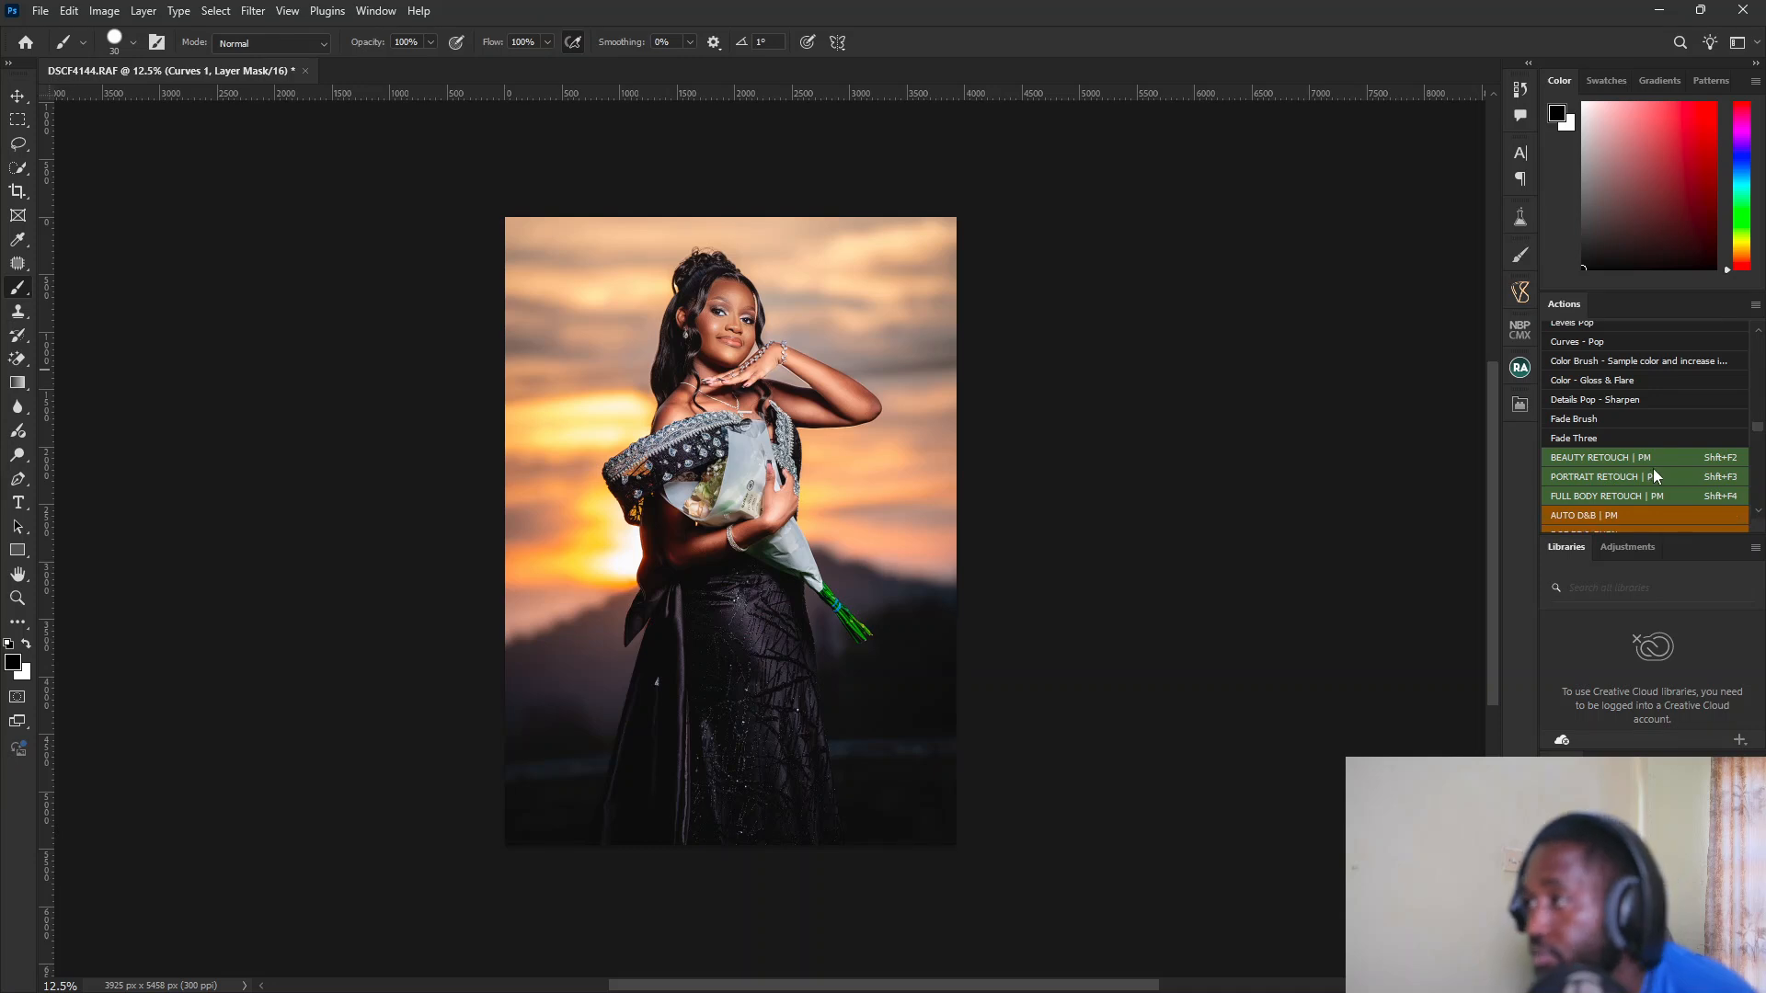
scroll(1644, 484, down, 3)
click(246, 11)
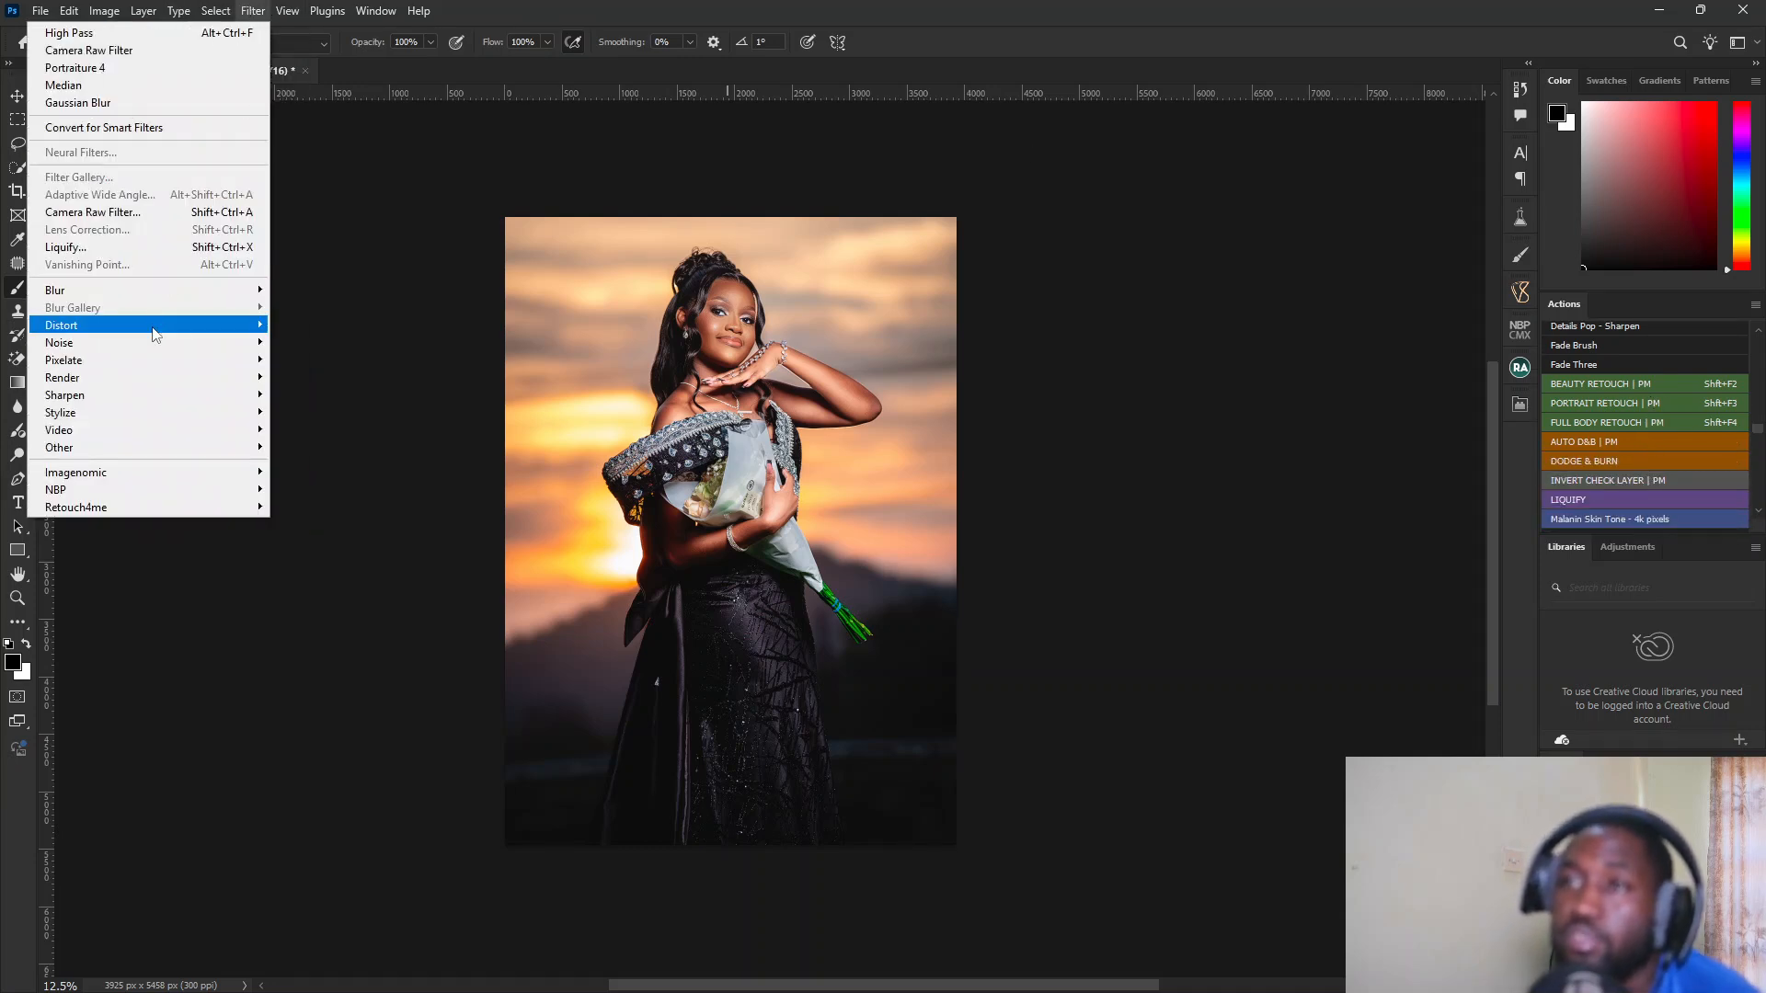
mouse_move(98, 451)
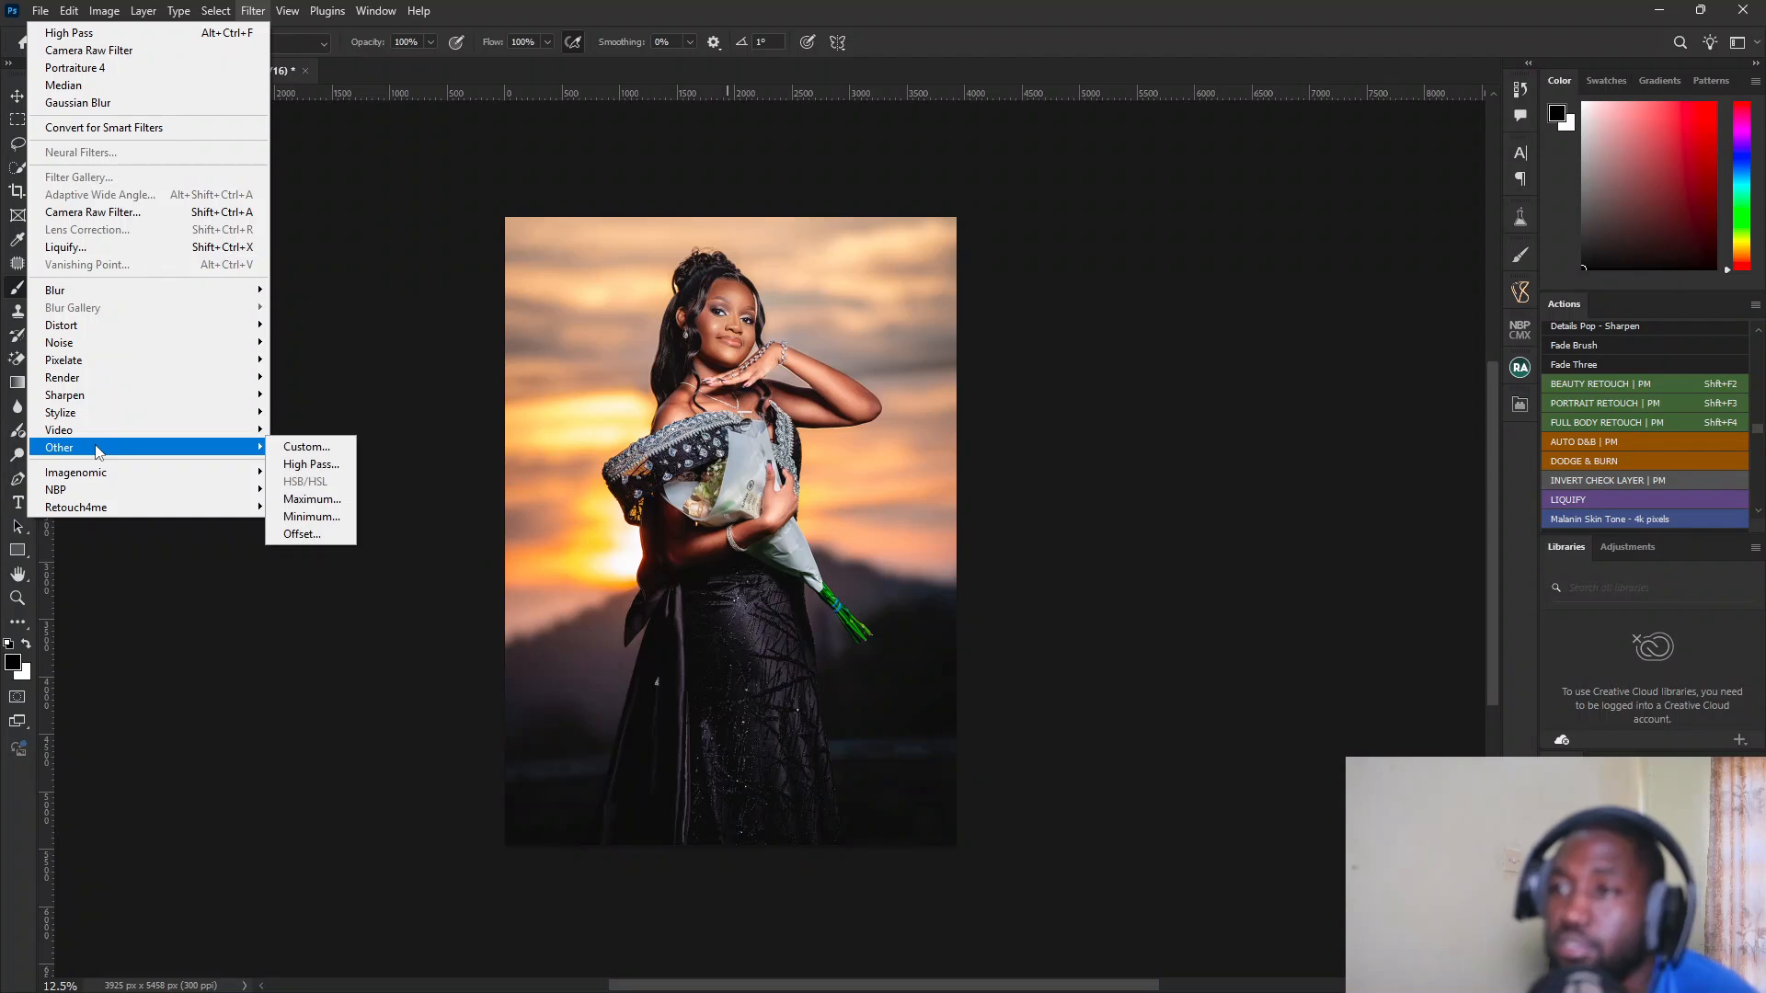
click(310, 464)
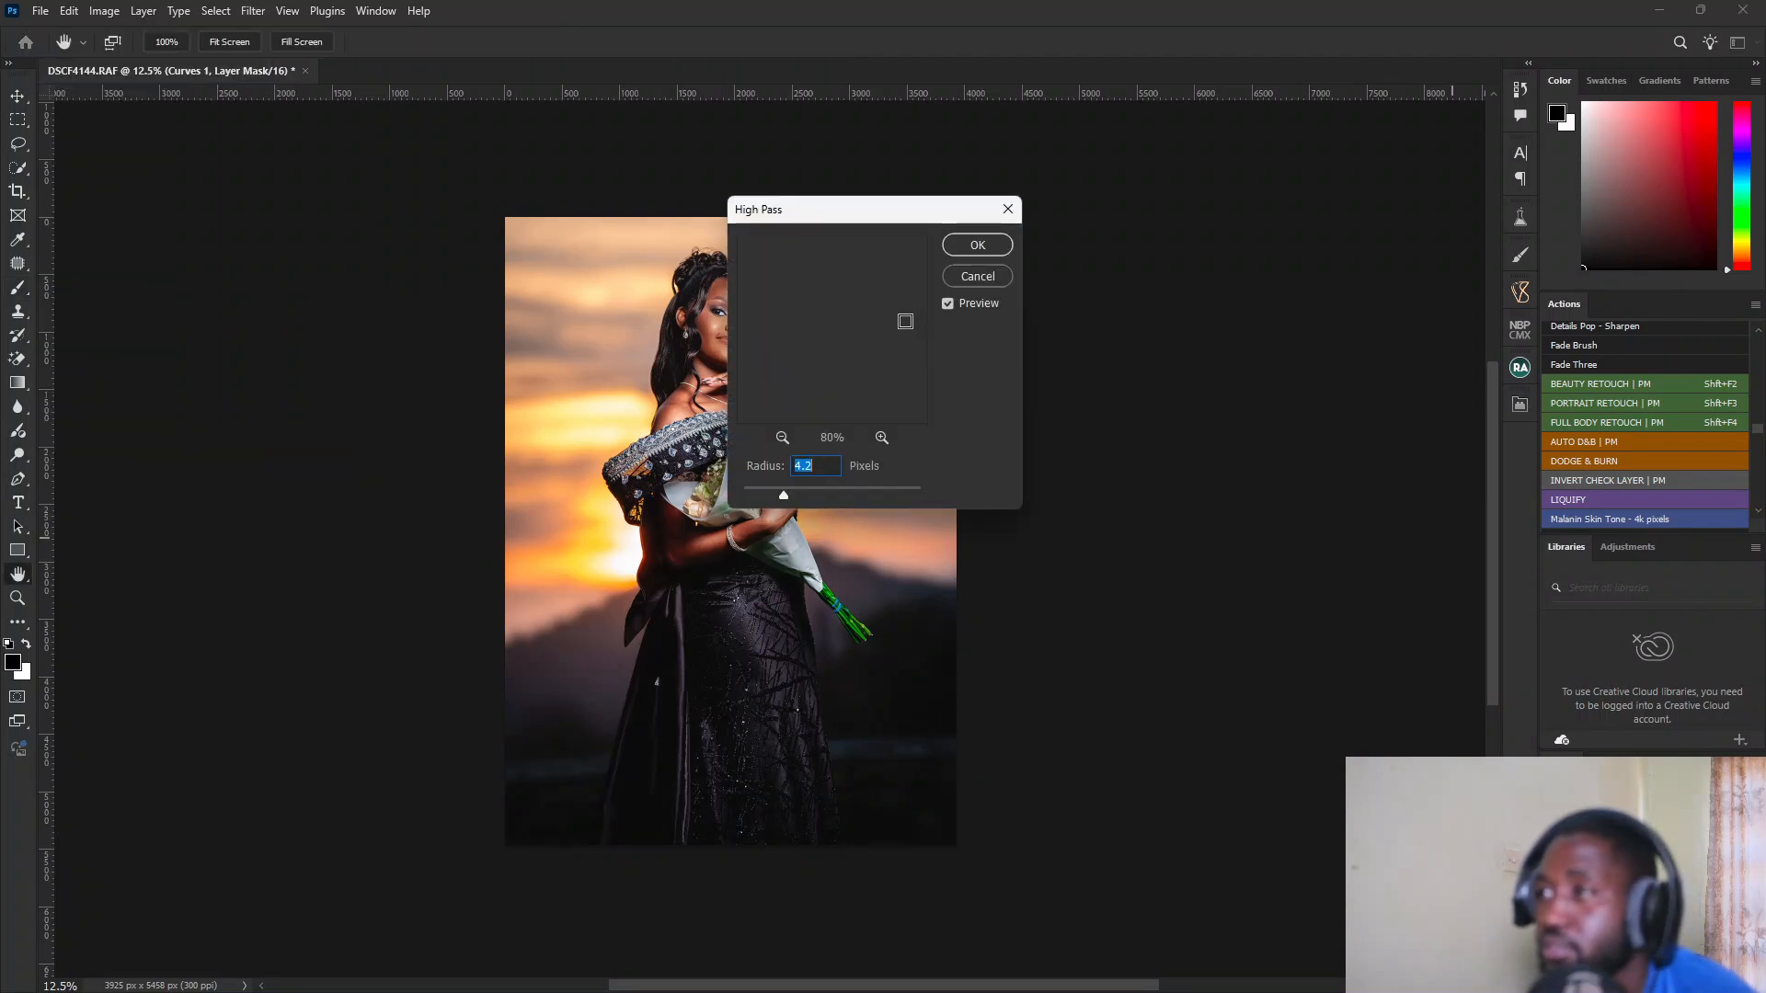
drag(852, 214, 1102, 177)
drag(1036, 462, 1068, 462)
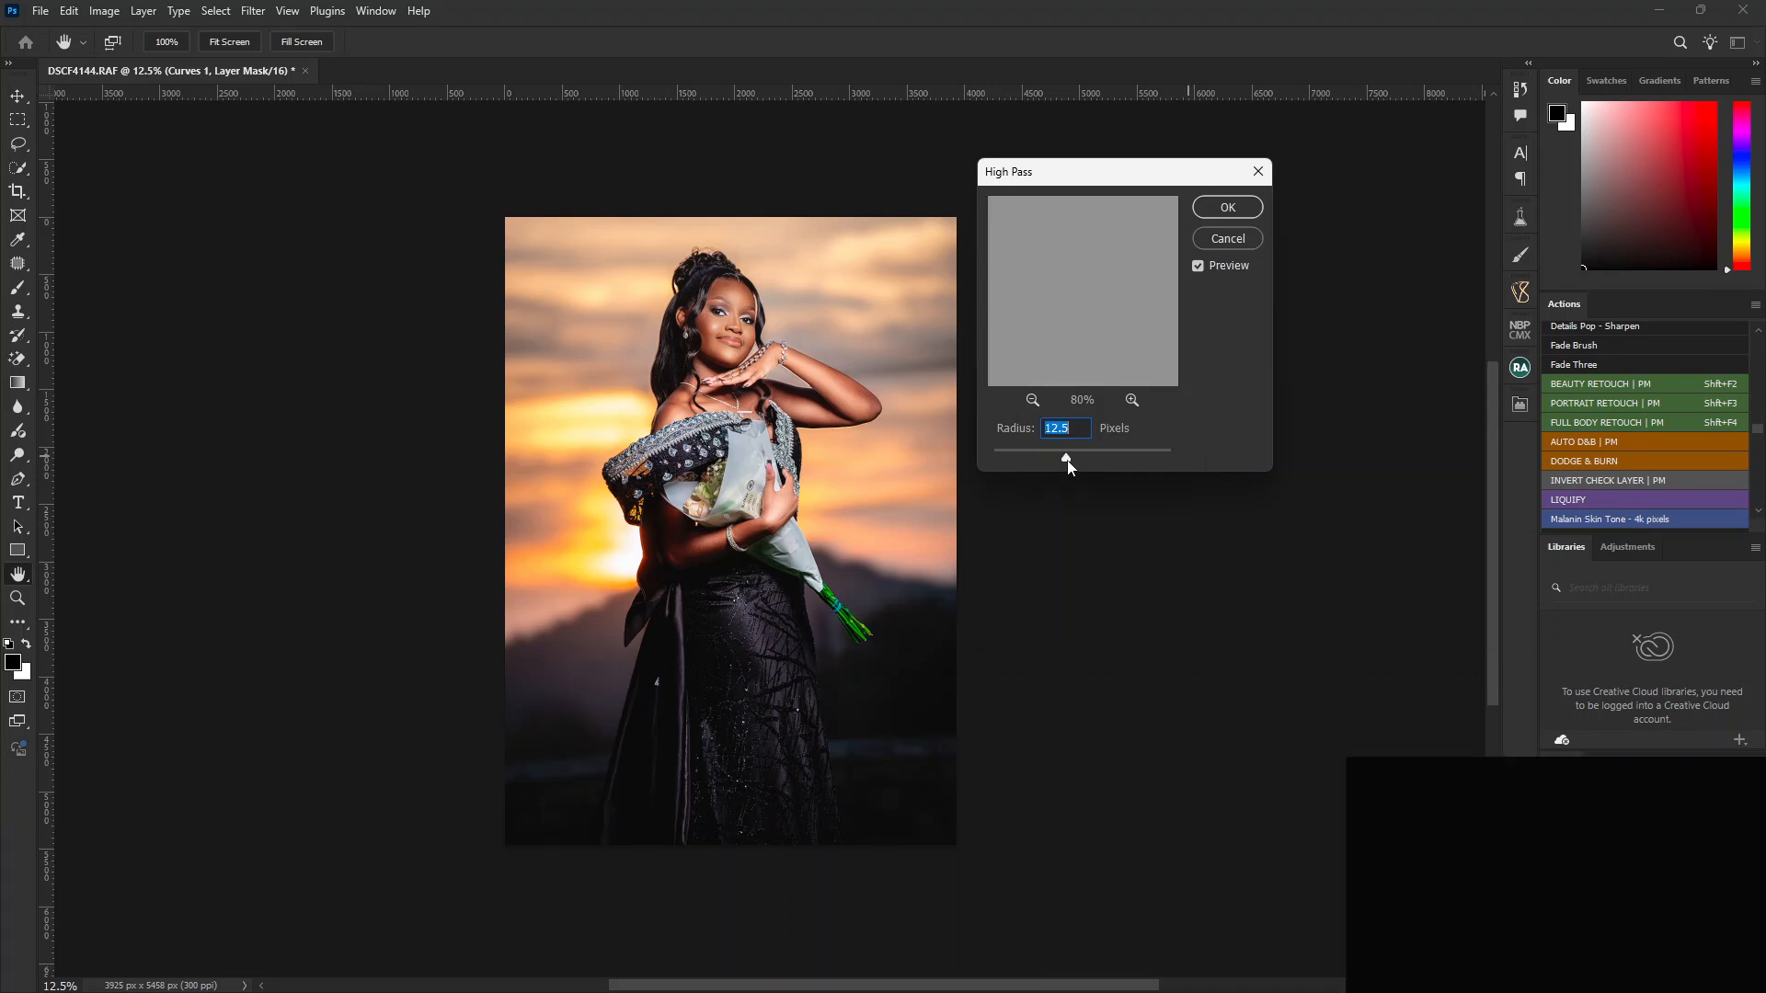
drag(1067, 461, 1075, 461)
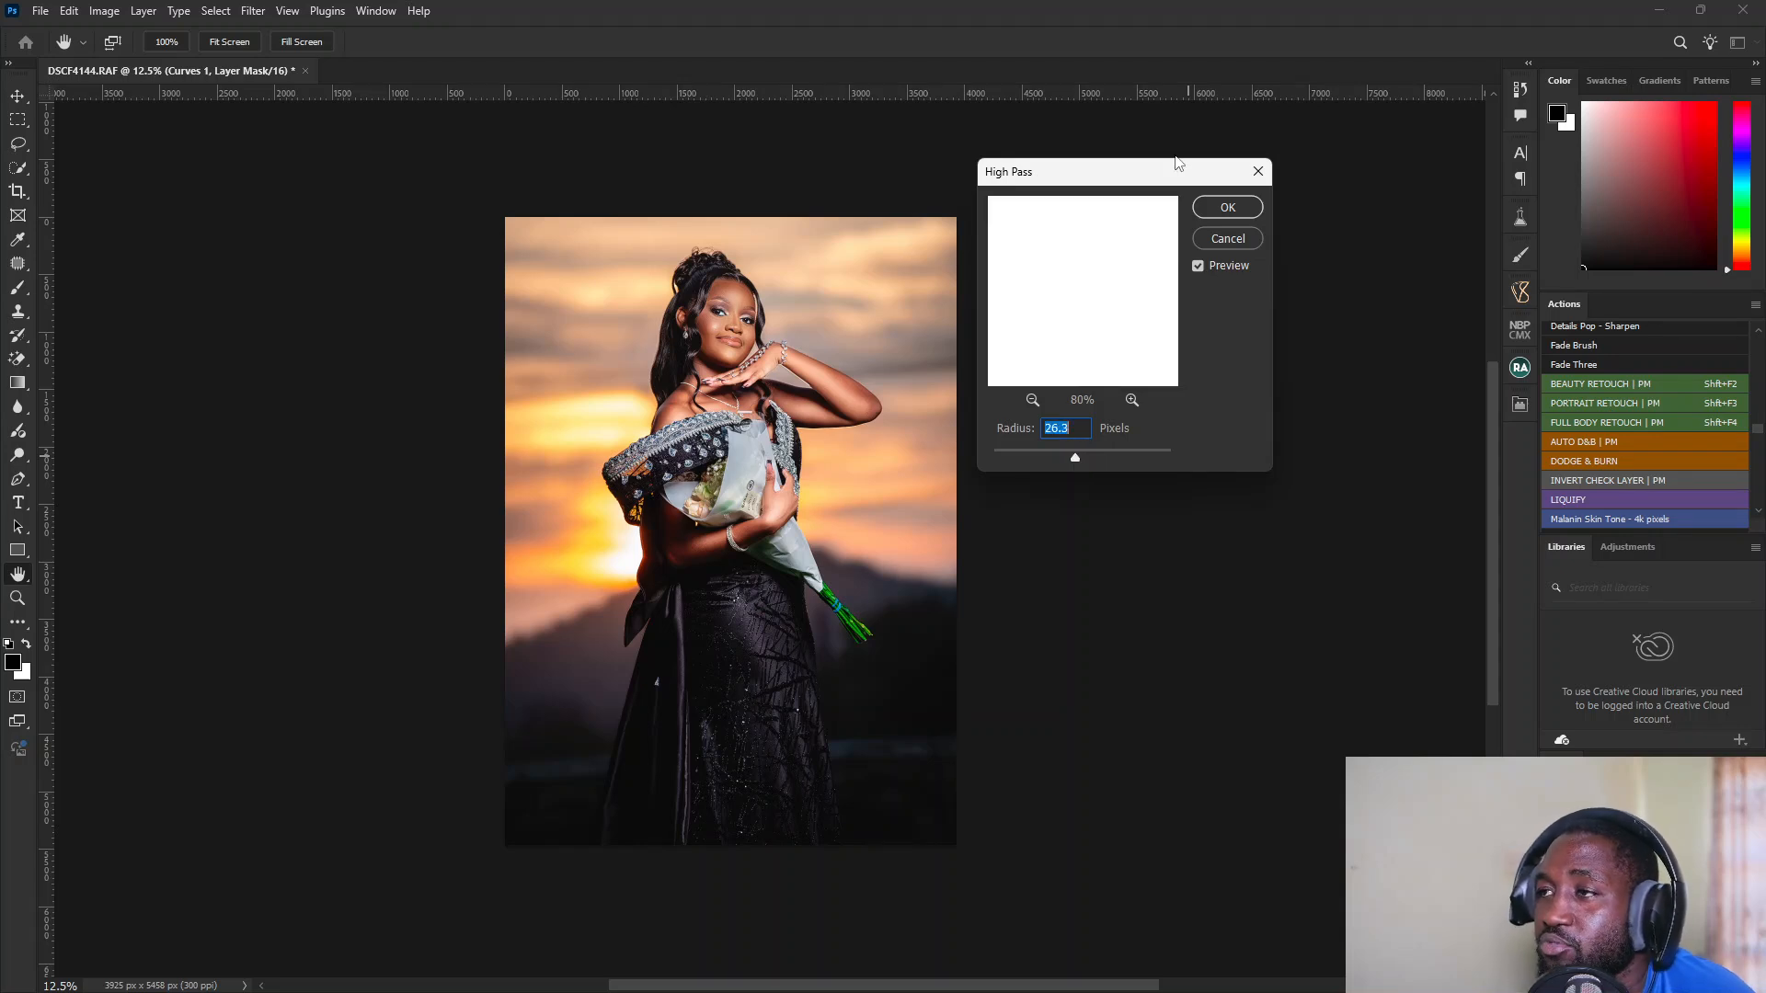
click(1210, 209)
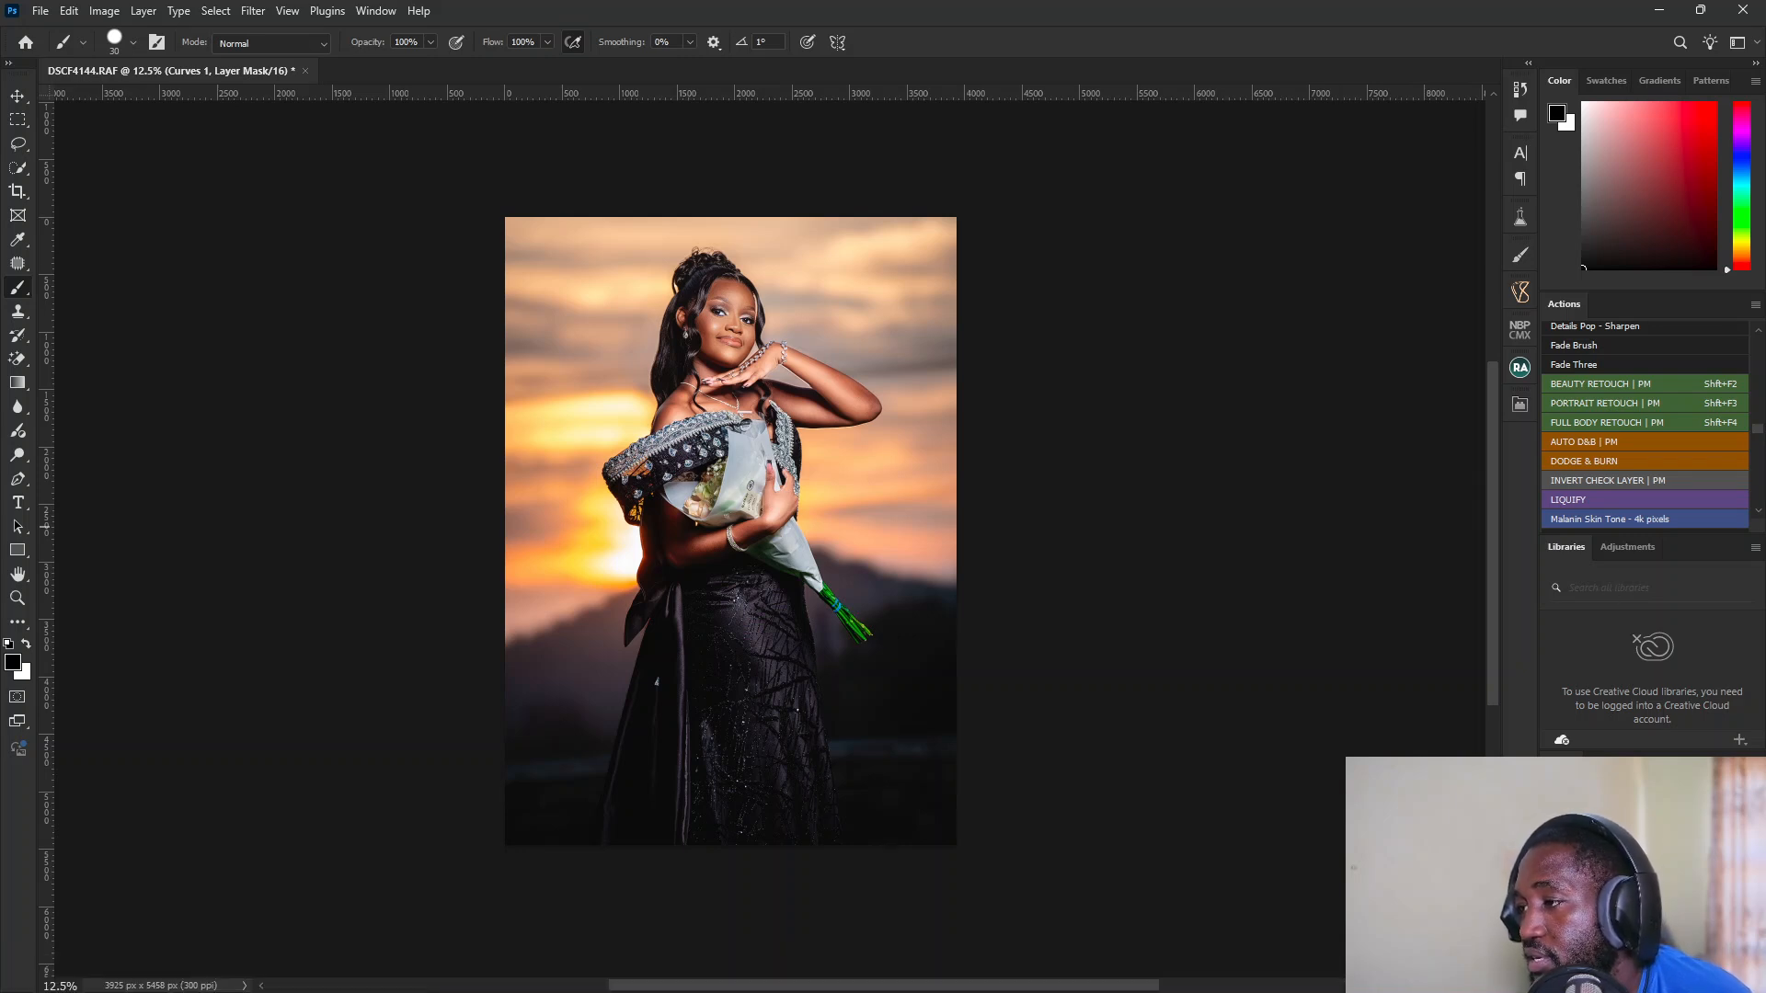
Step: Go through the Curves 1 and Details Pop layers and make Layer 2 the active layer
click(1642, 883)
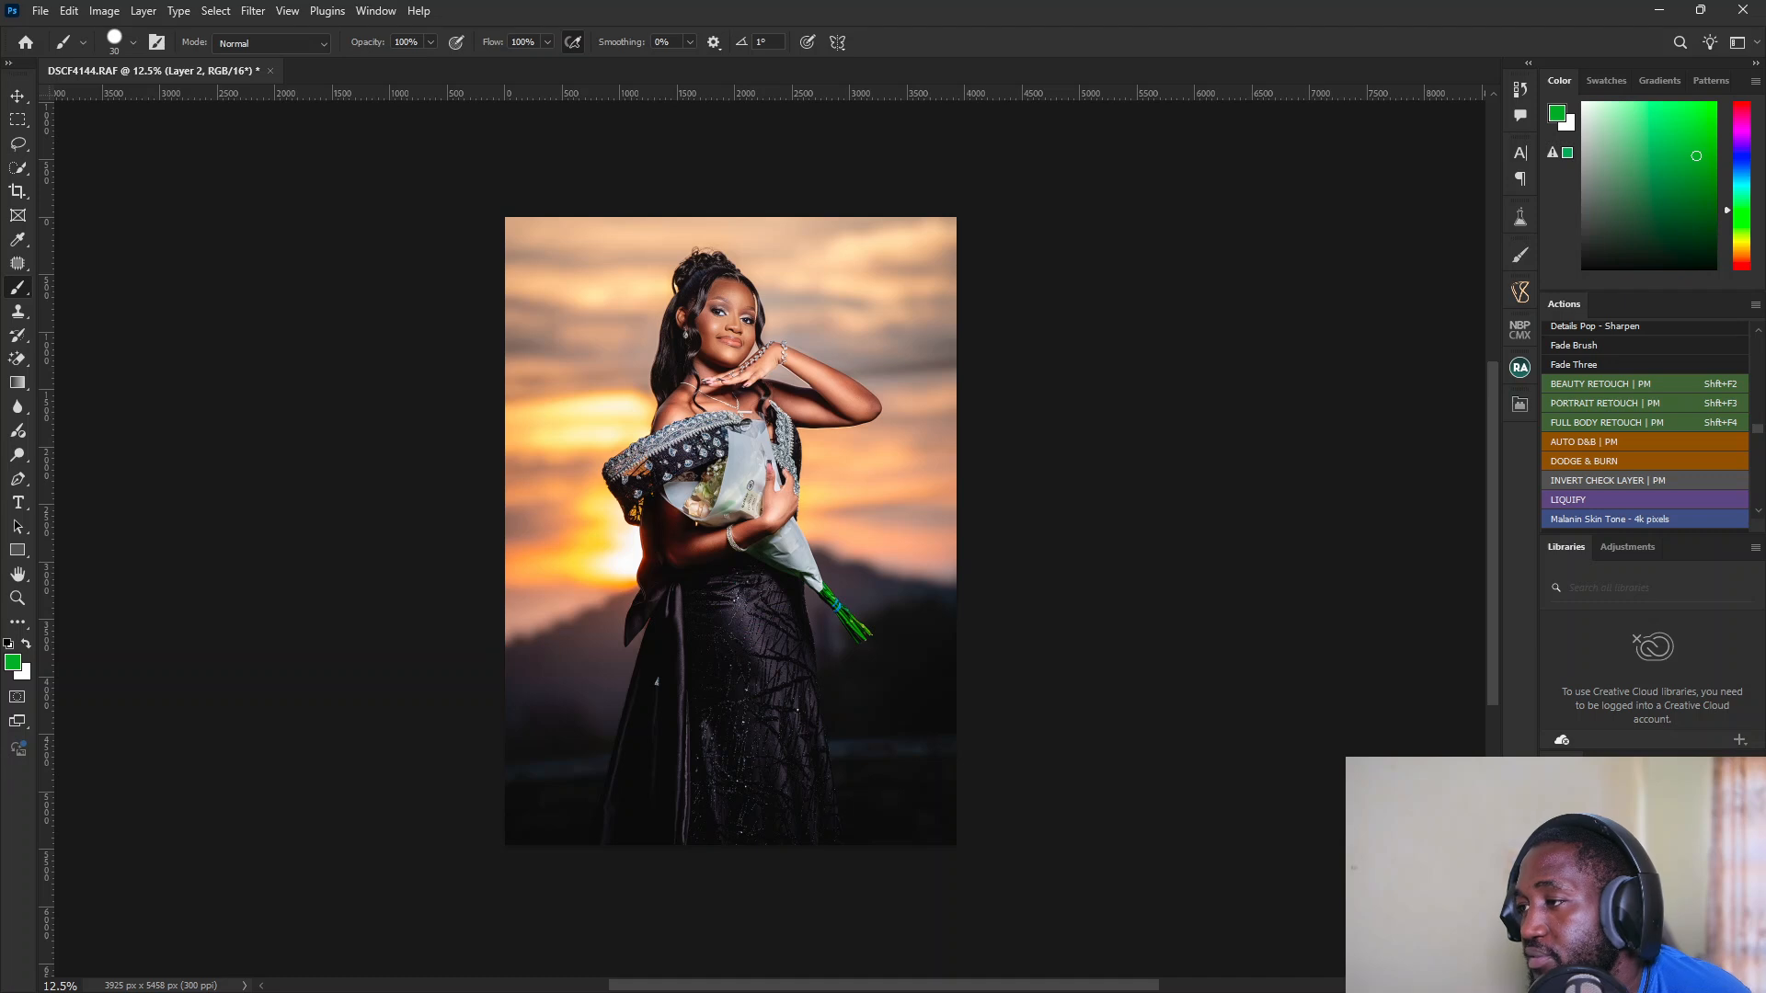
click(1642, 915)
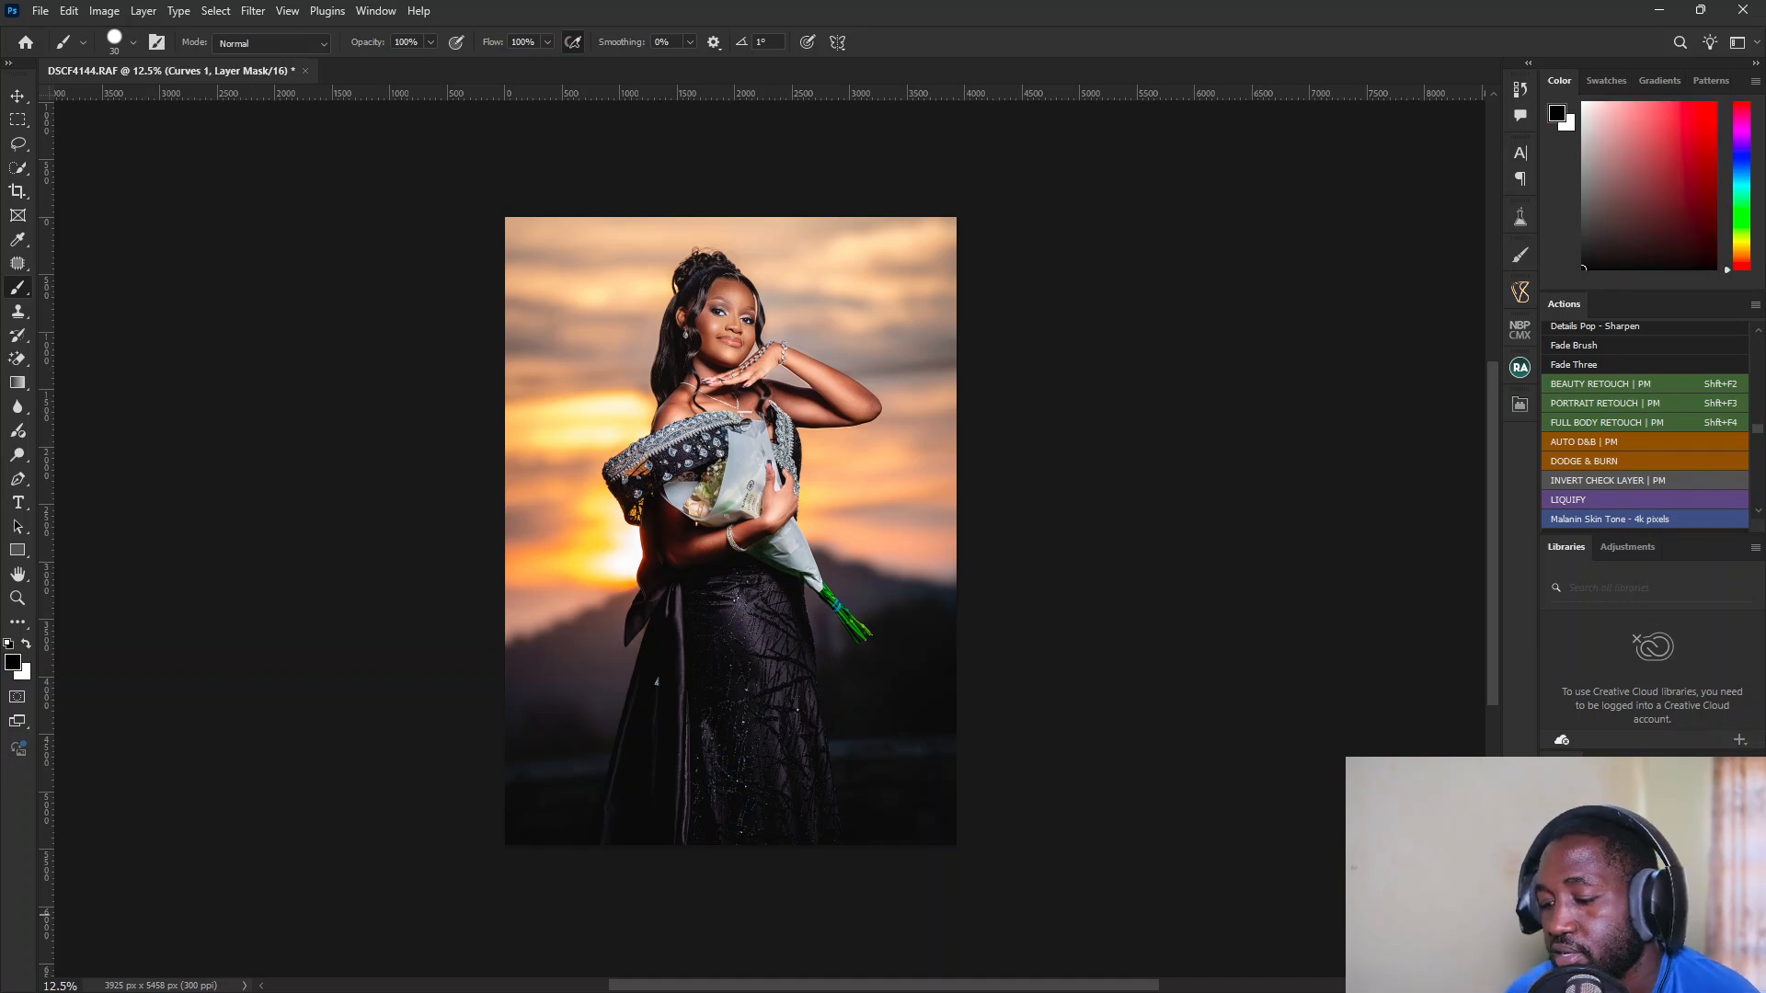
click(1642, 892)
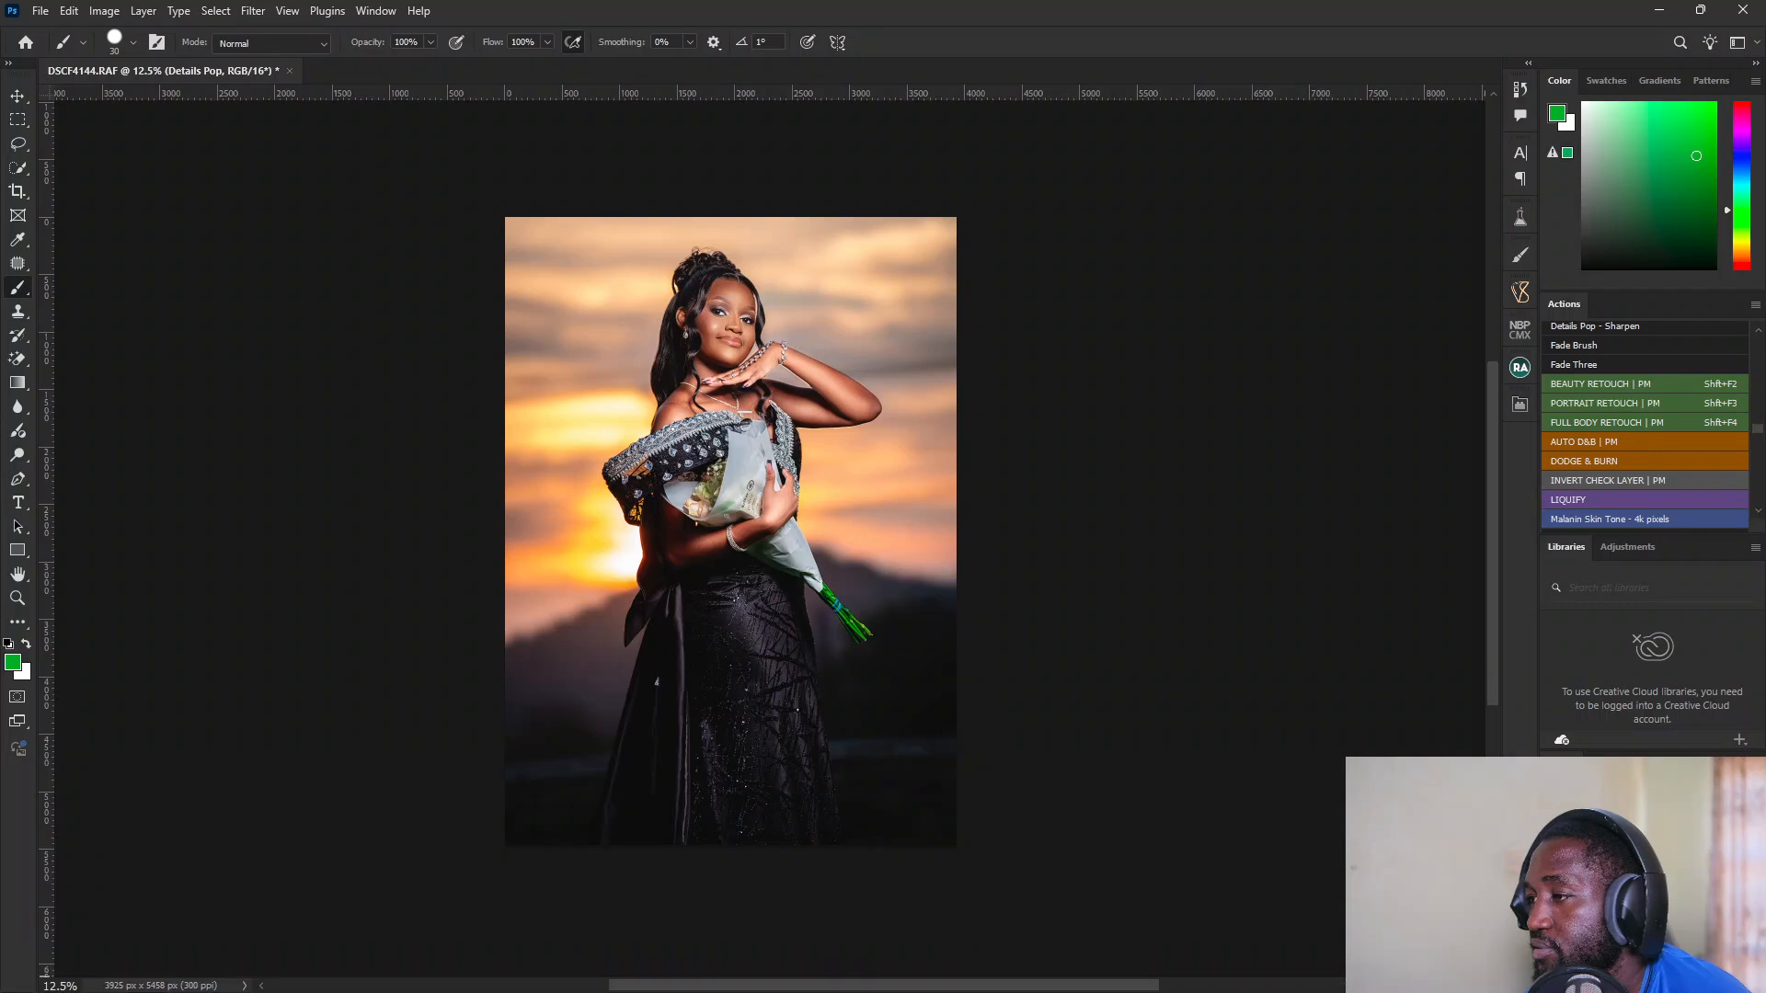
click(1646, 893)
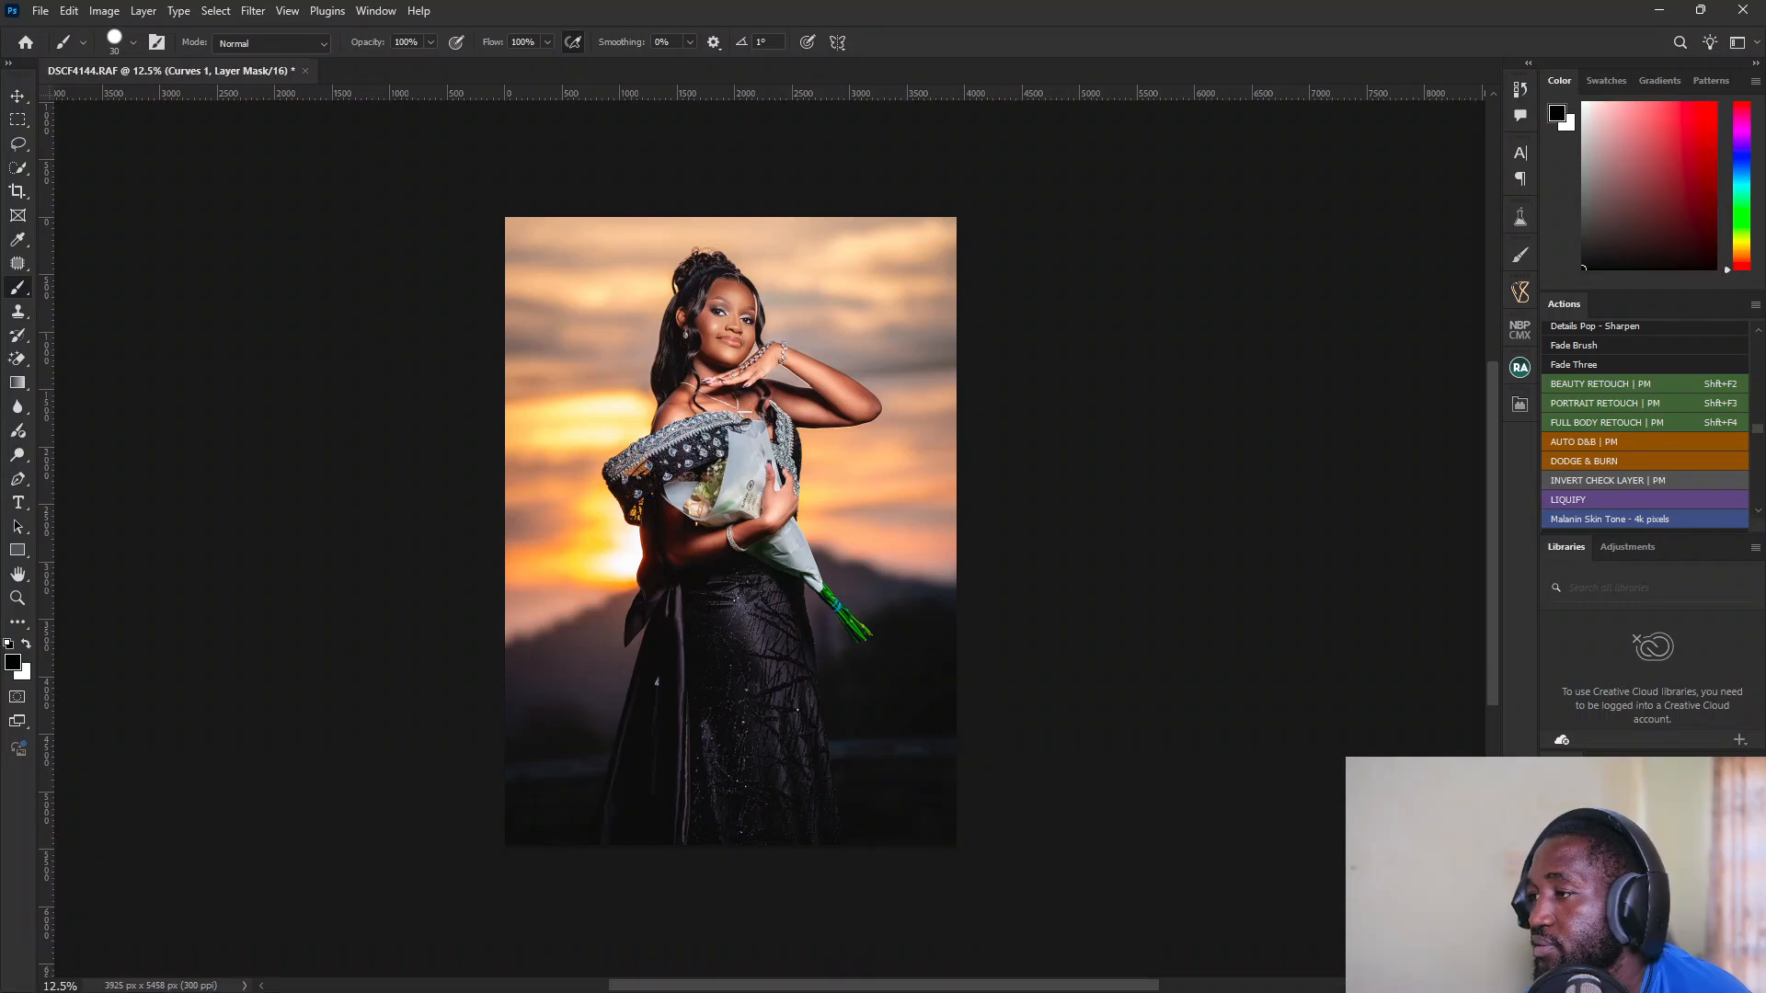
click(1646, 856)
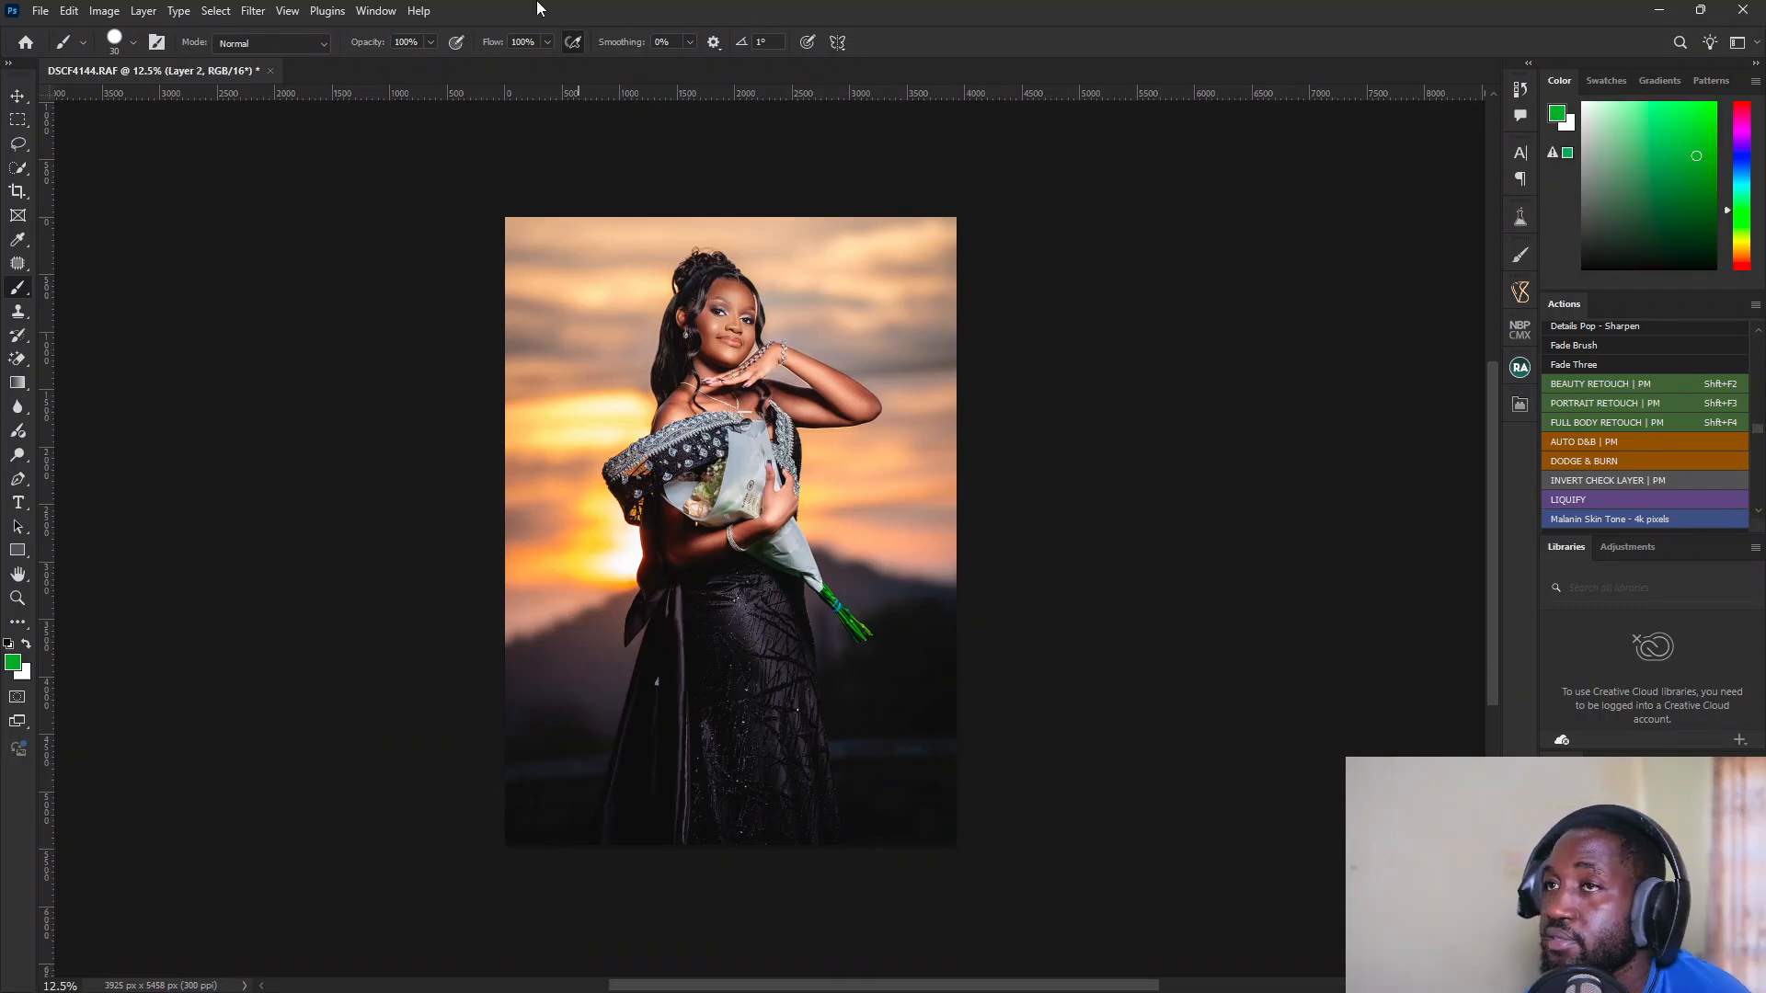
click(267, 8)
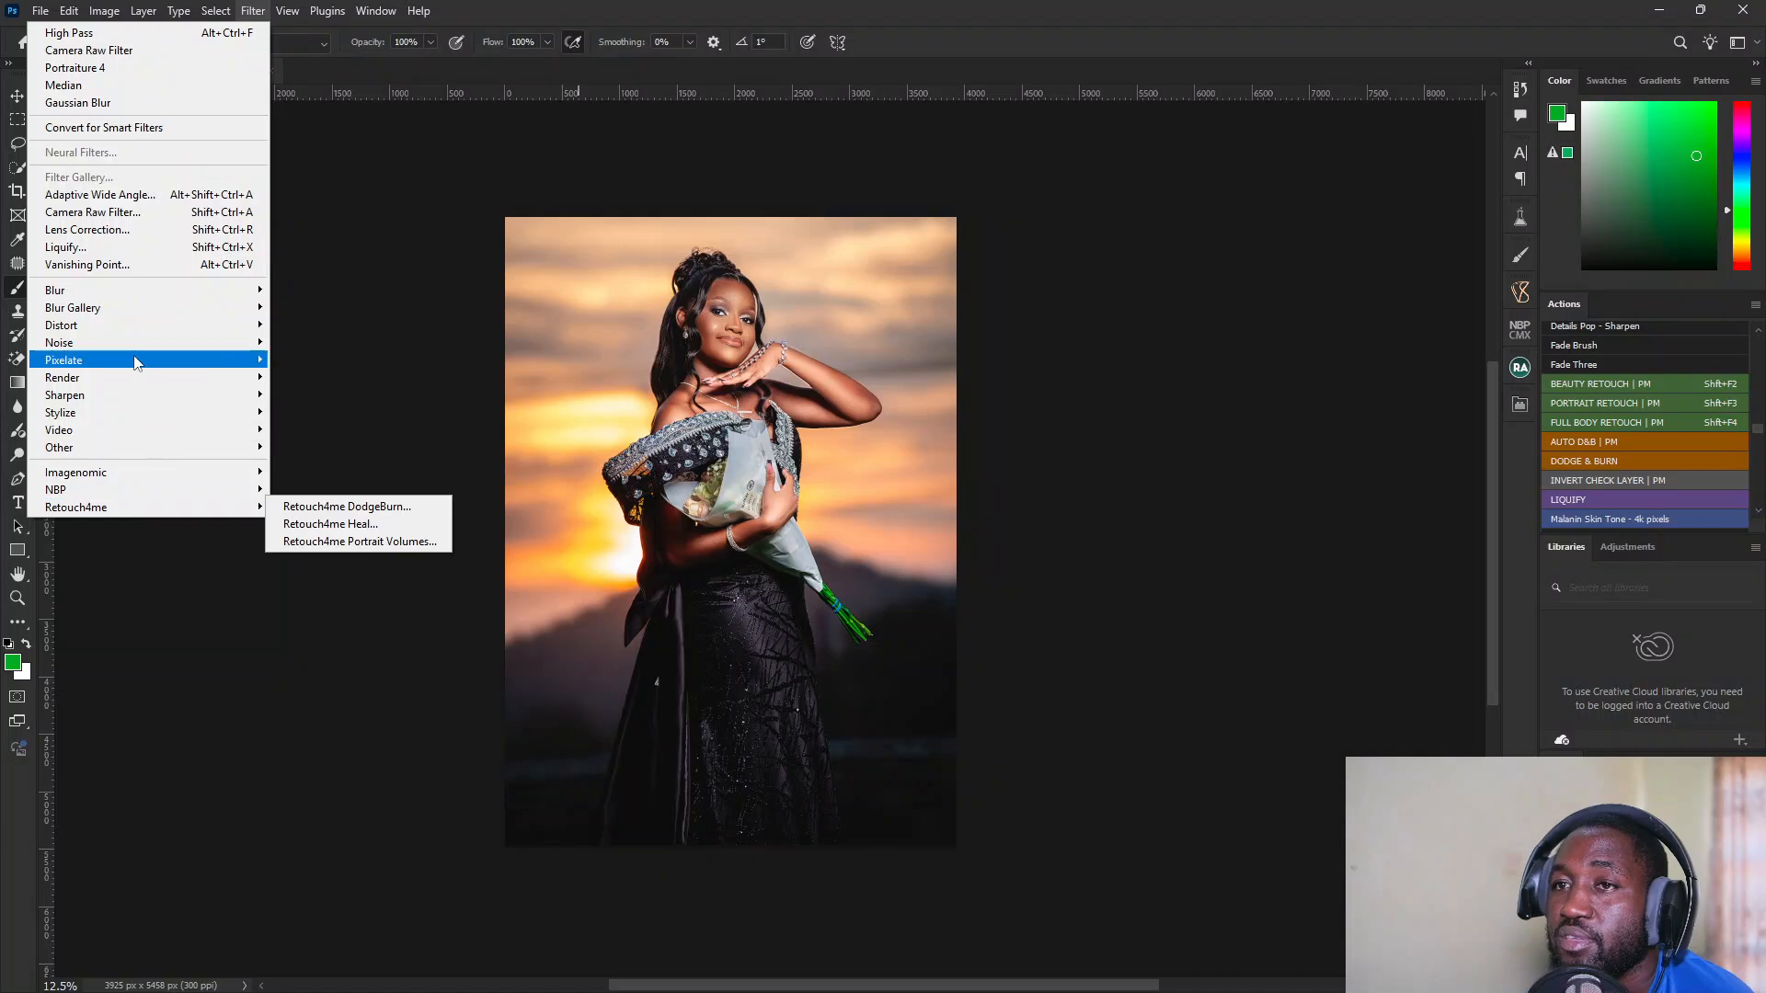
mouse_move(120, 449)
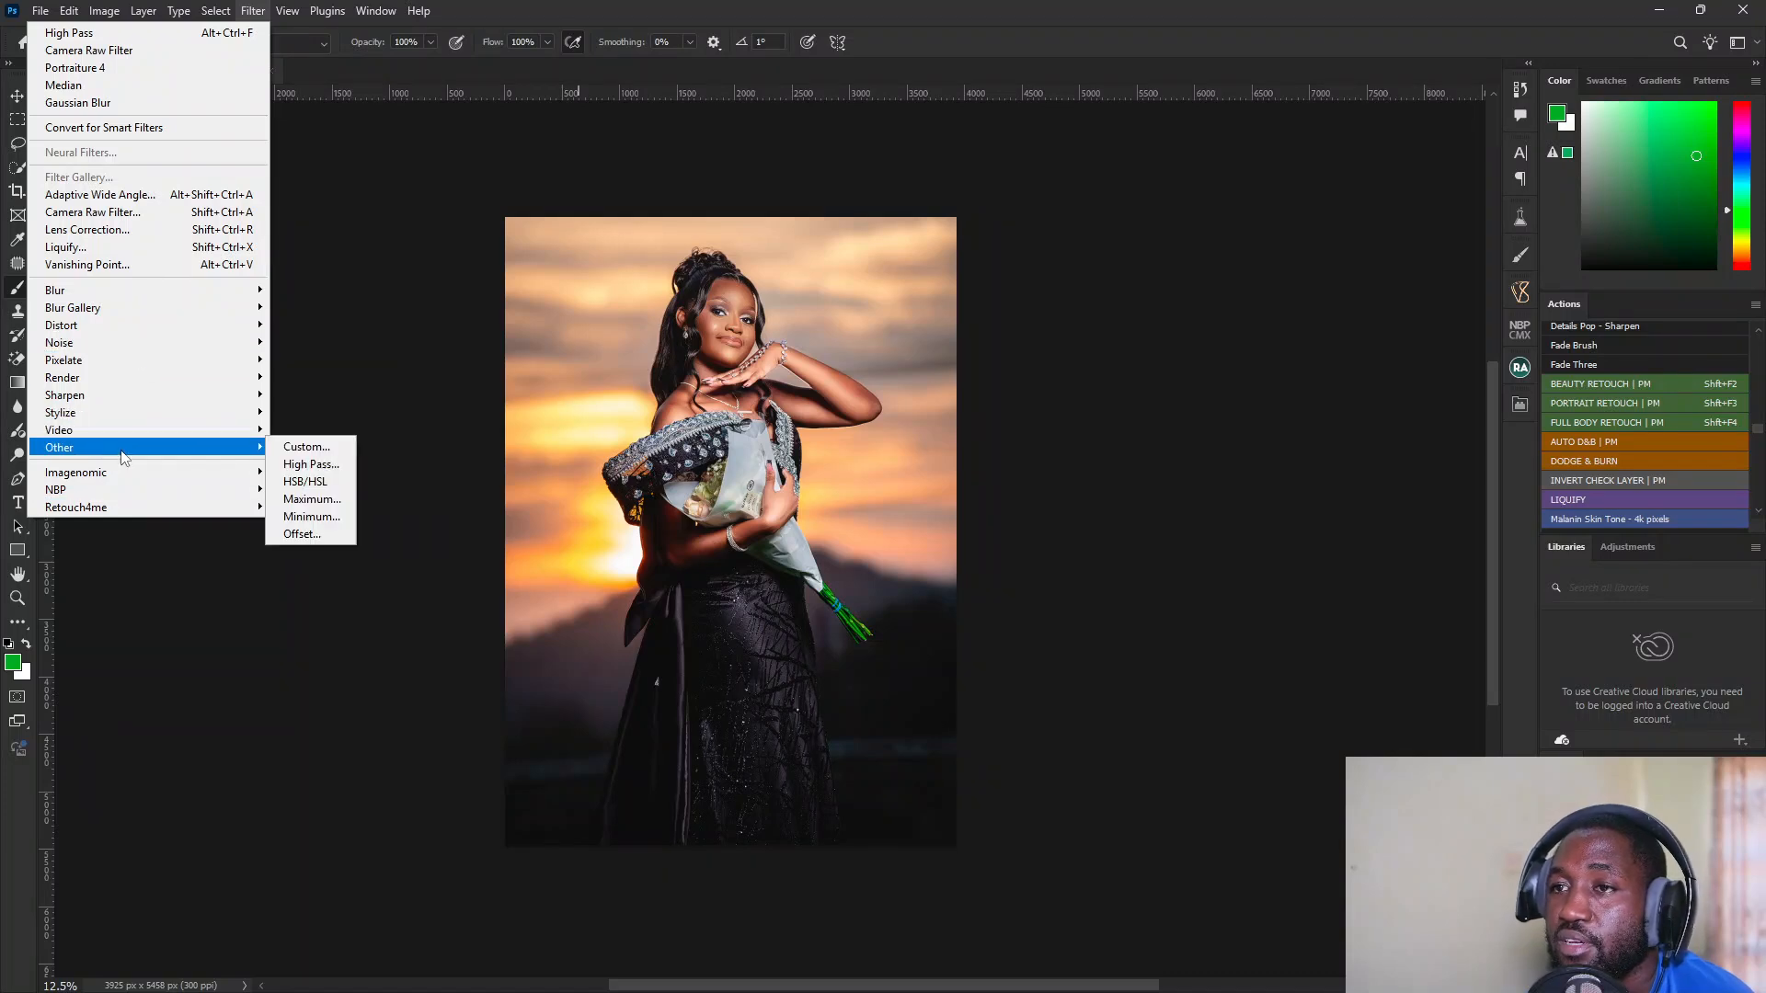
click(311, 463)
click(850, 371)
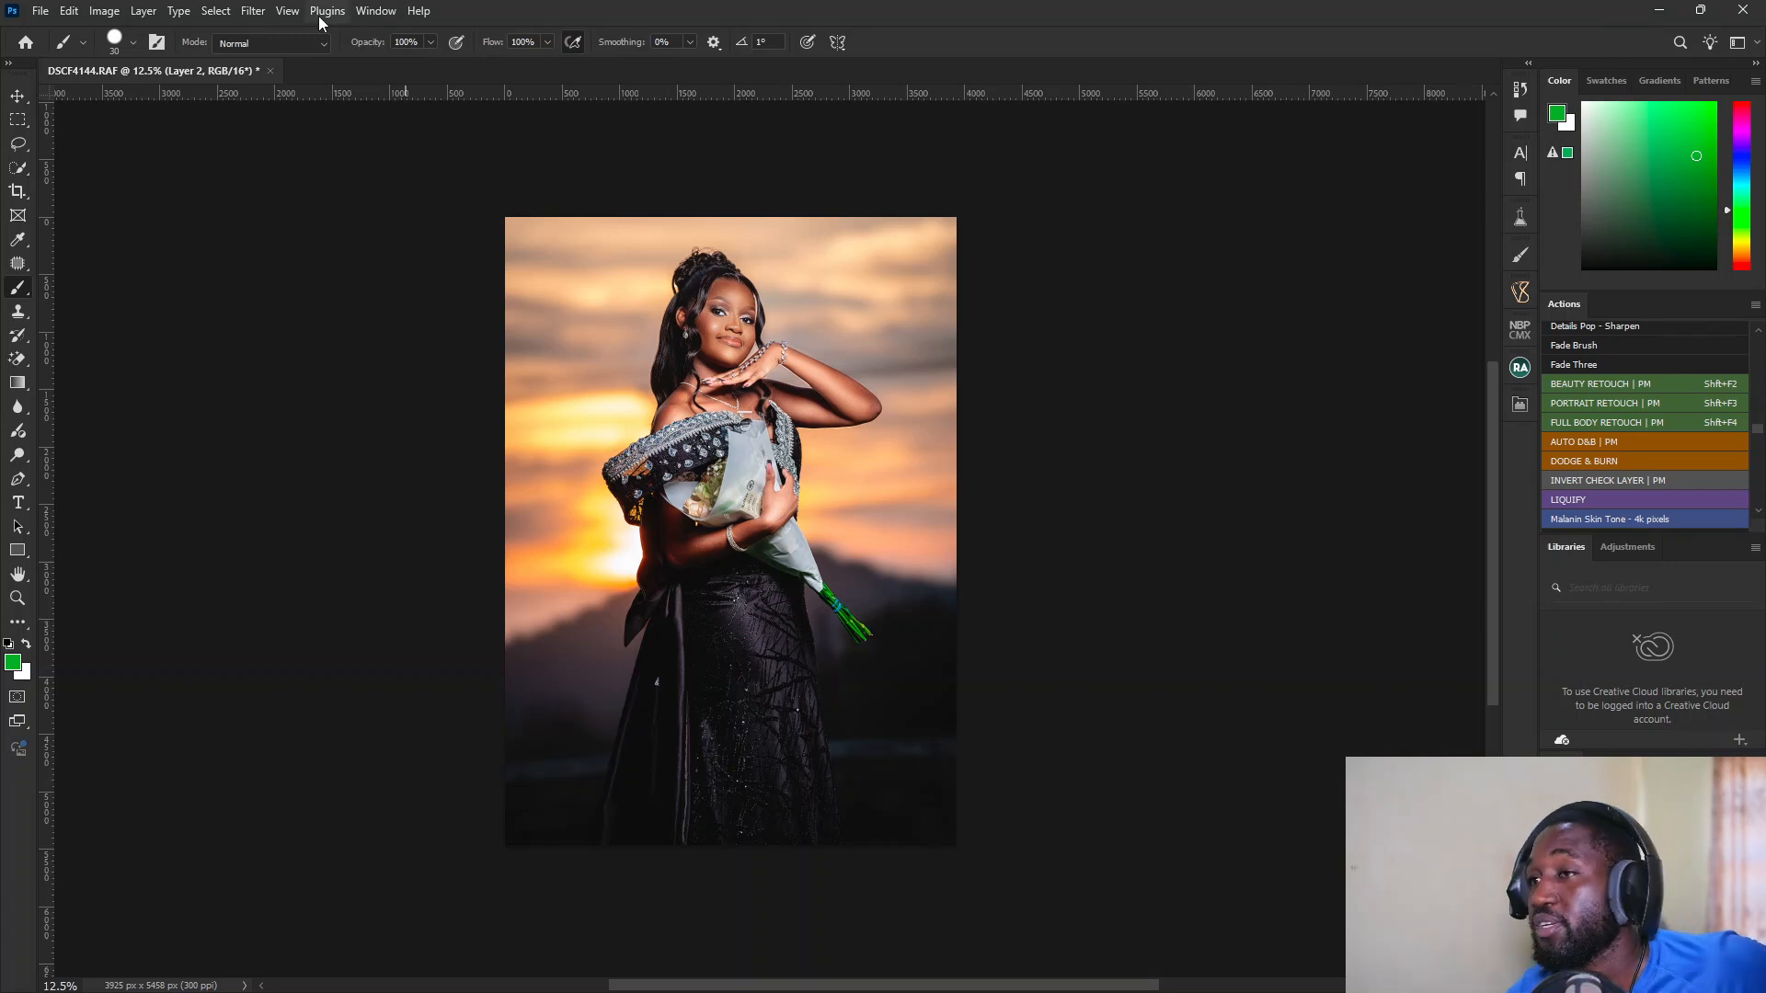
Step: Apply a High Pass filter with a 4.0-pixel radius to Layer 2 and add a layer mask to it
click(255, 11)
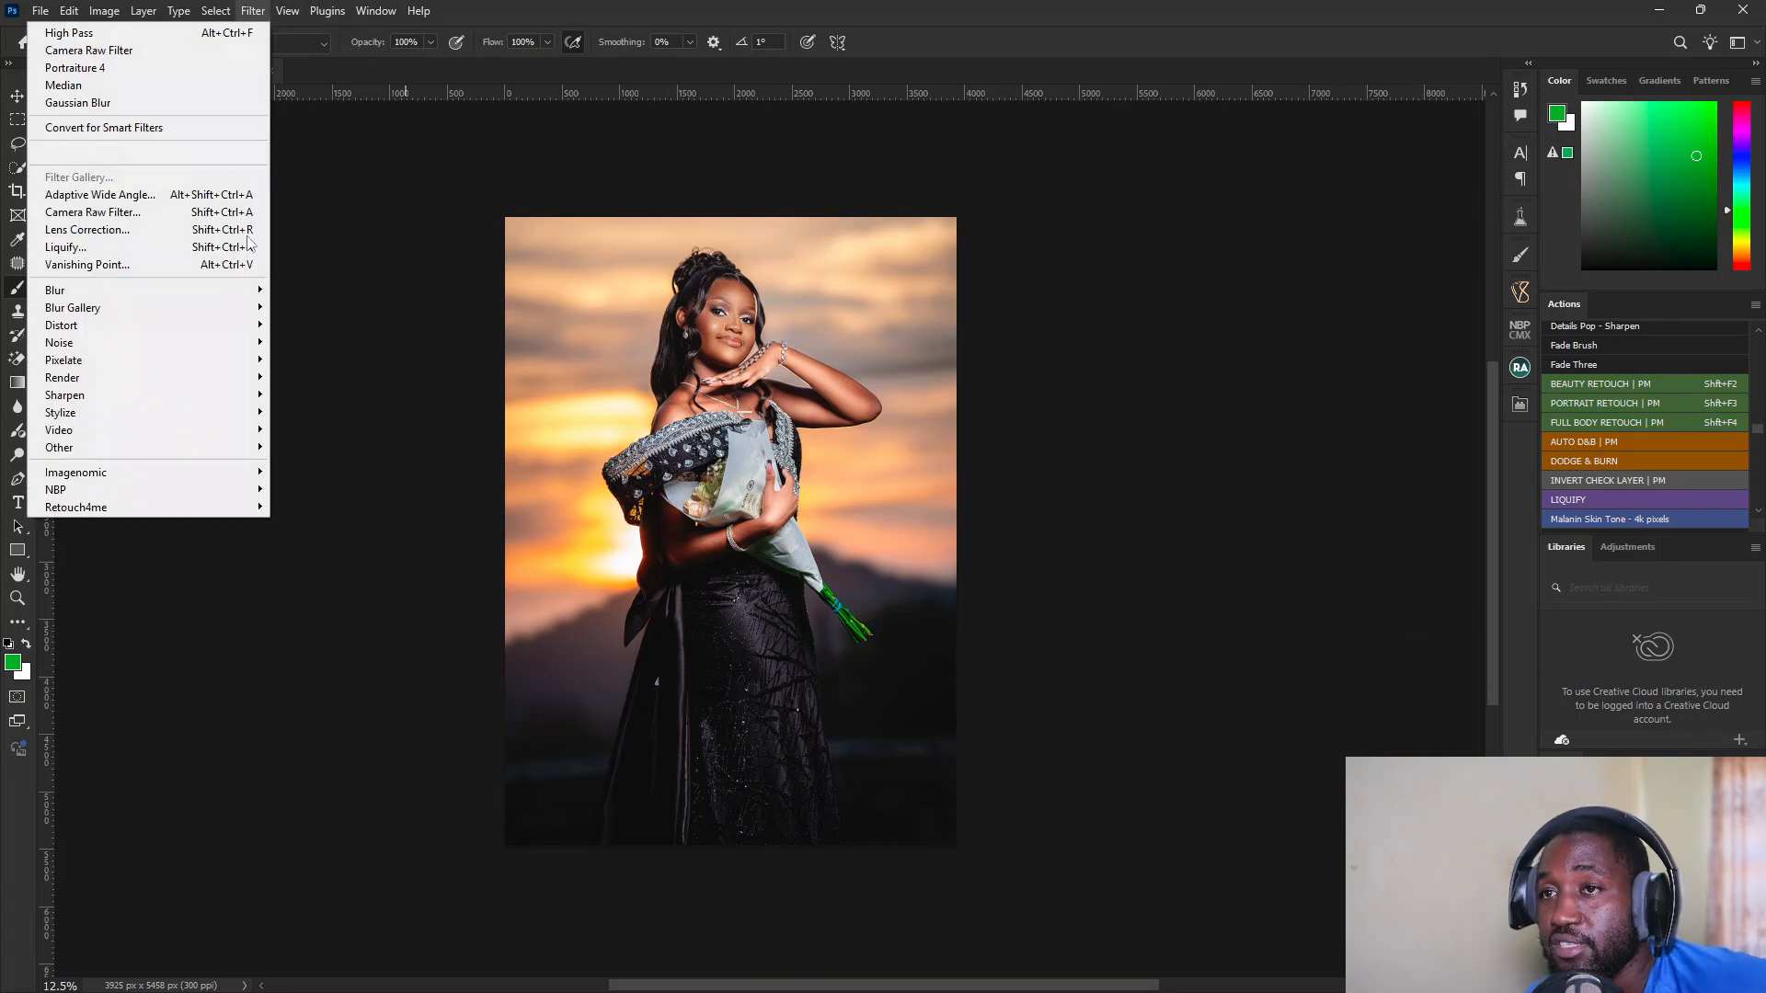
mouse_move(184, 448)
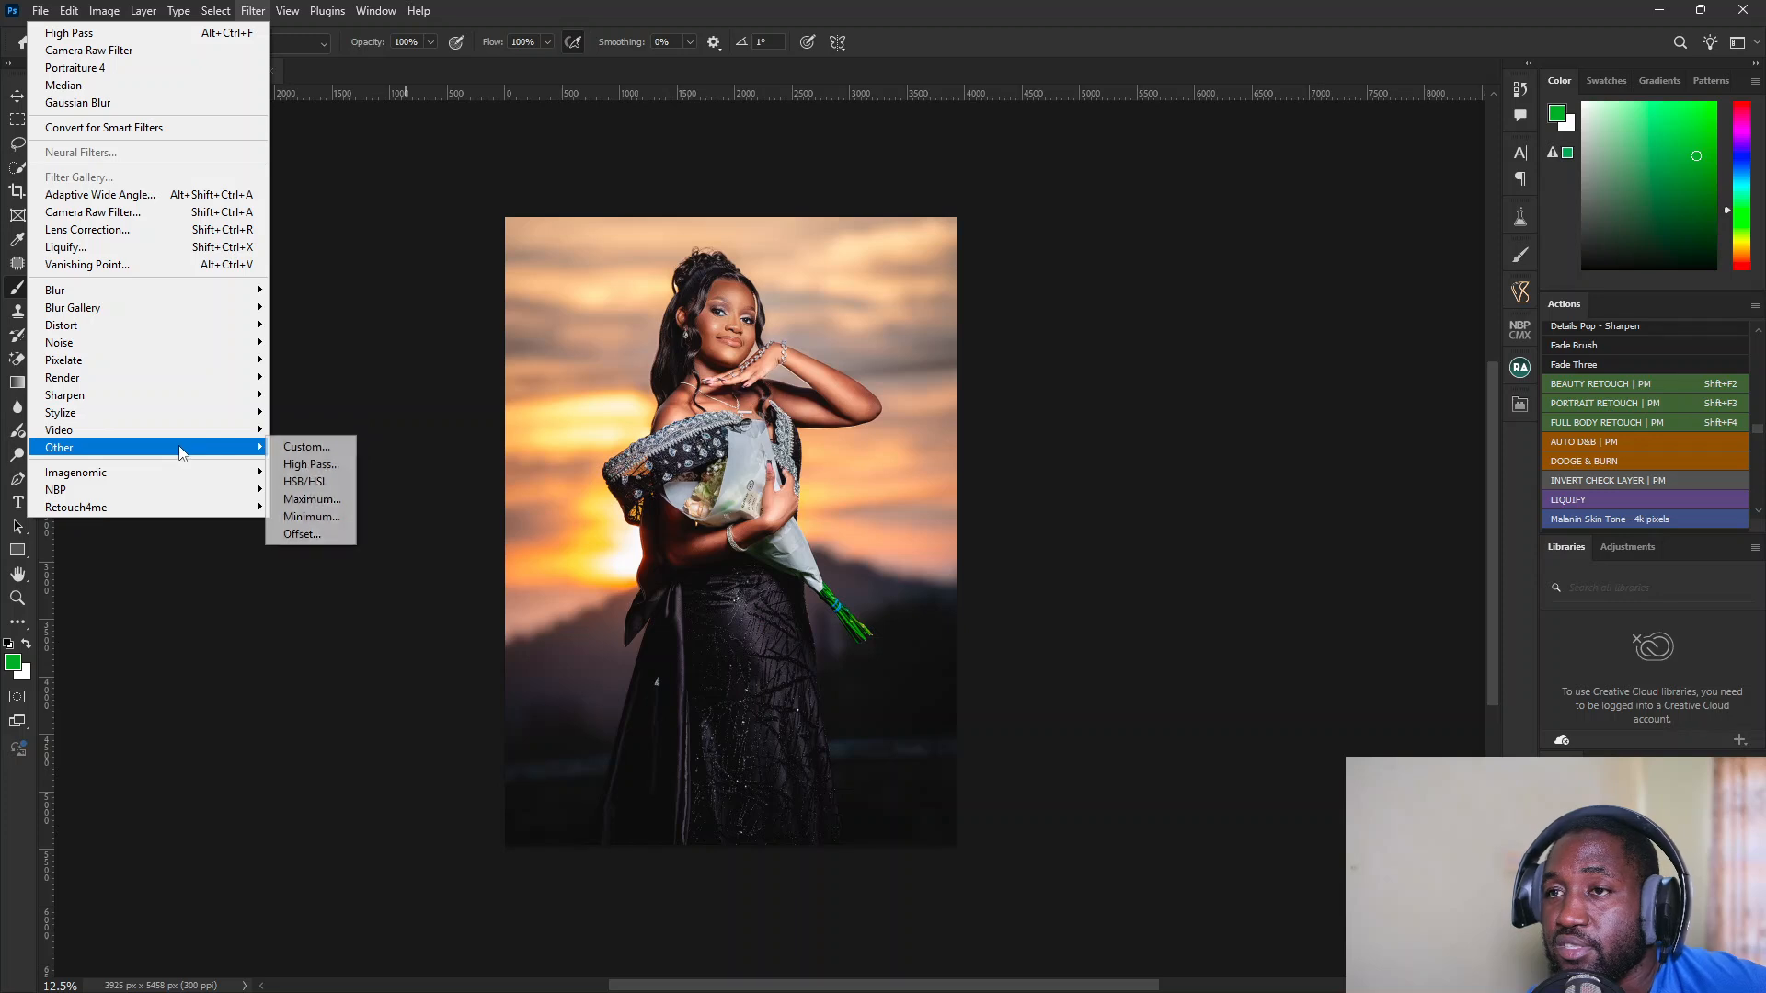
click(296, 461)
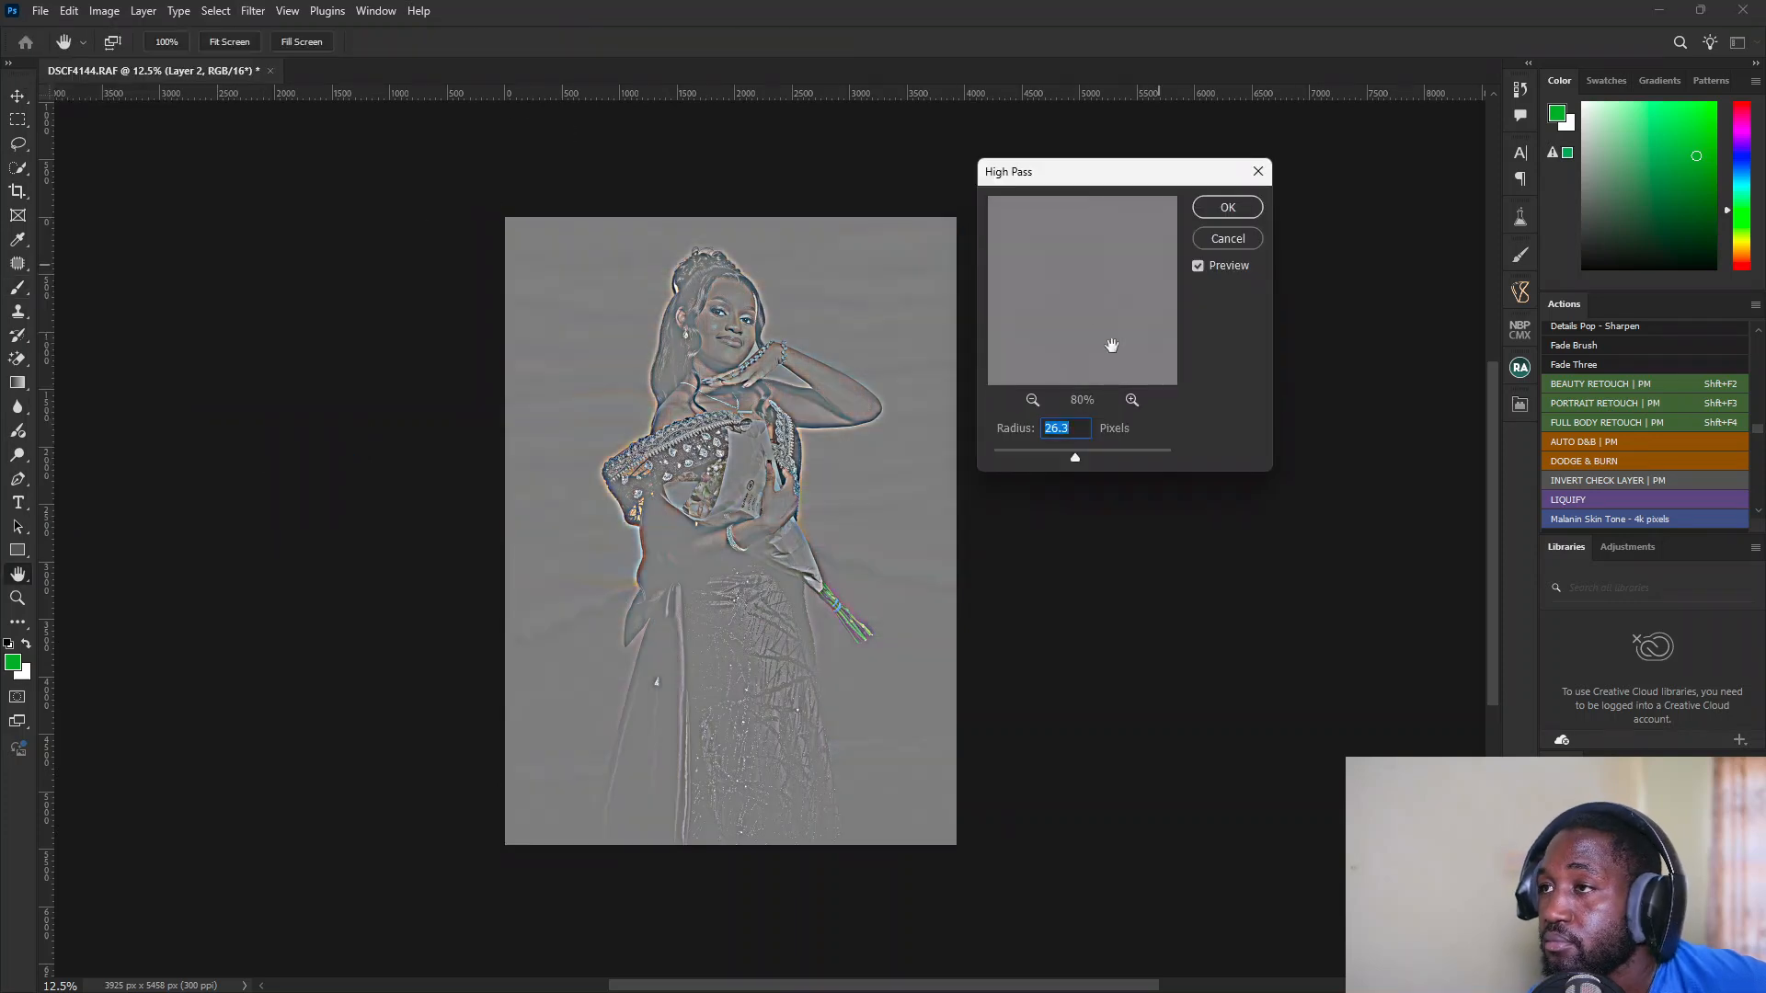
drag(1074, 463, 1033, 457)
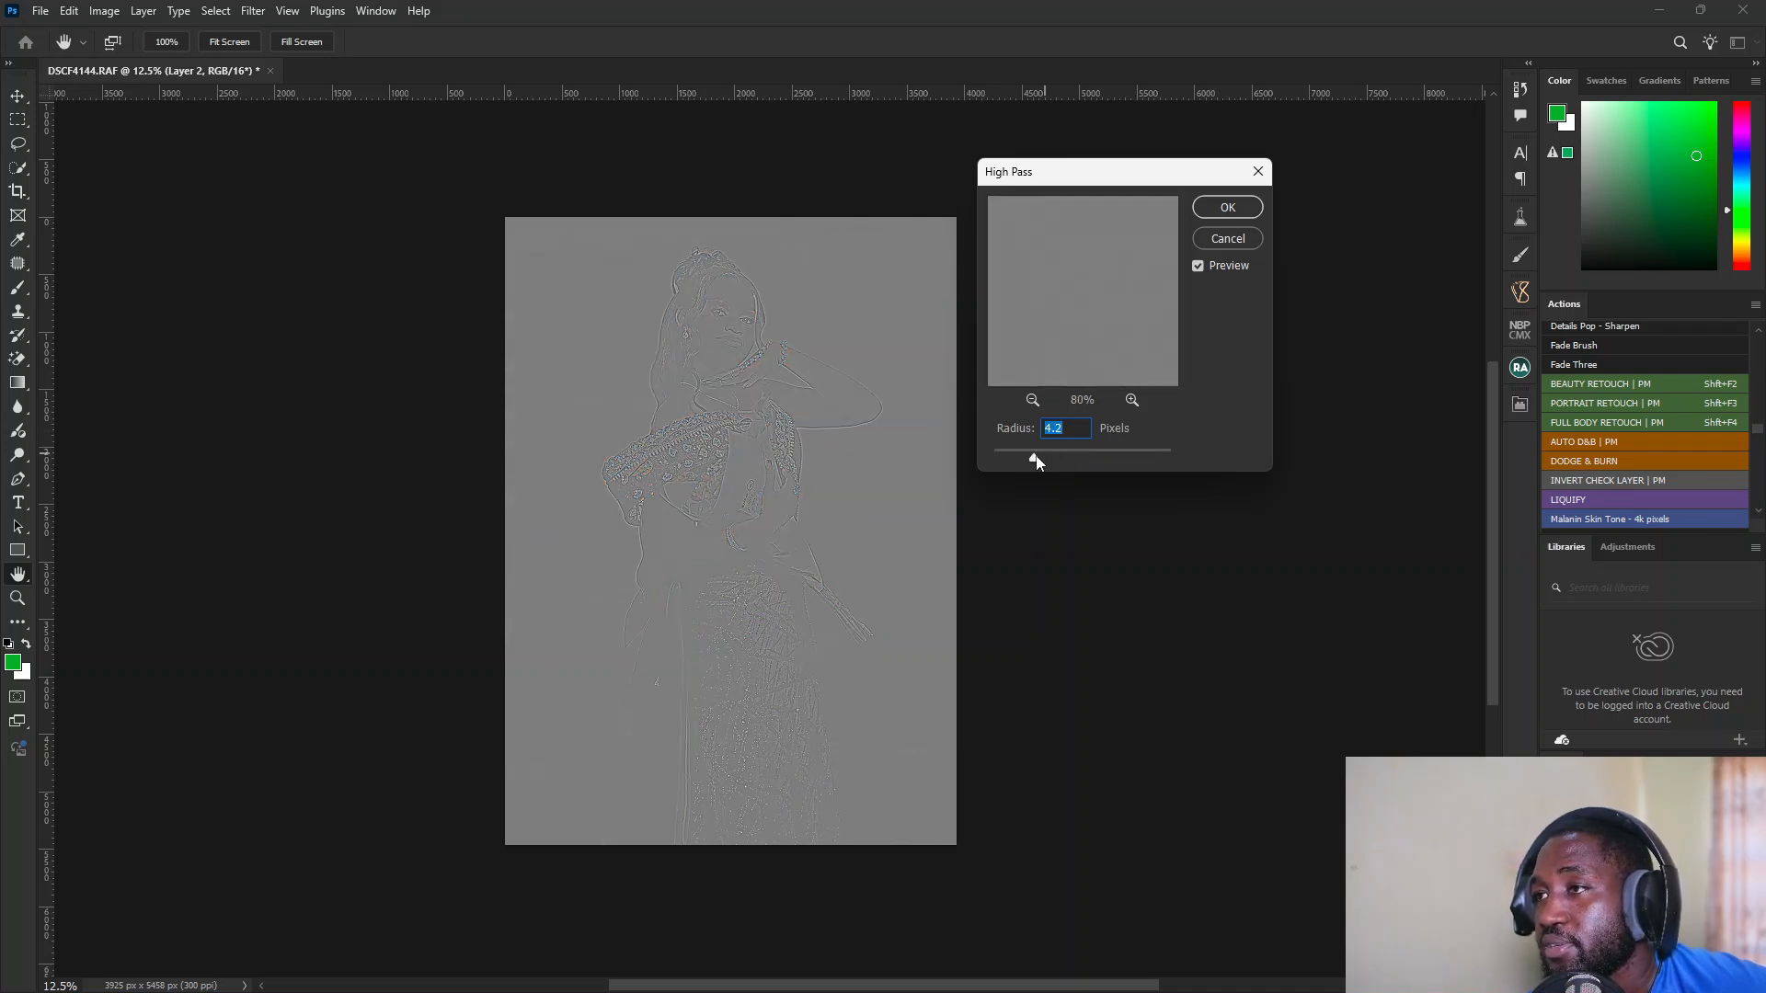
drag(1034, 457, 1032, 456)
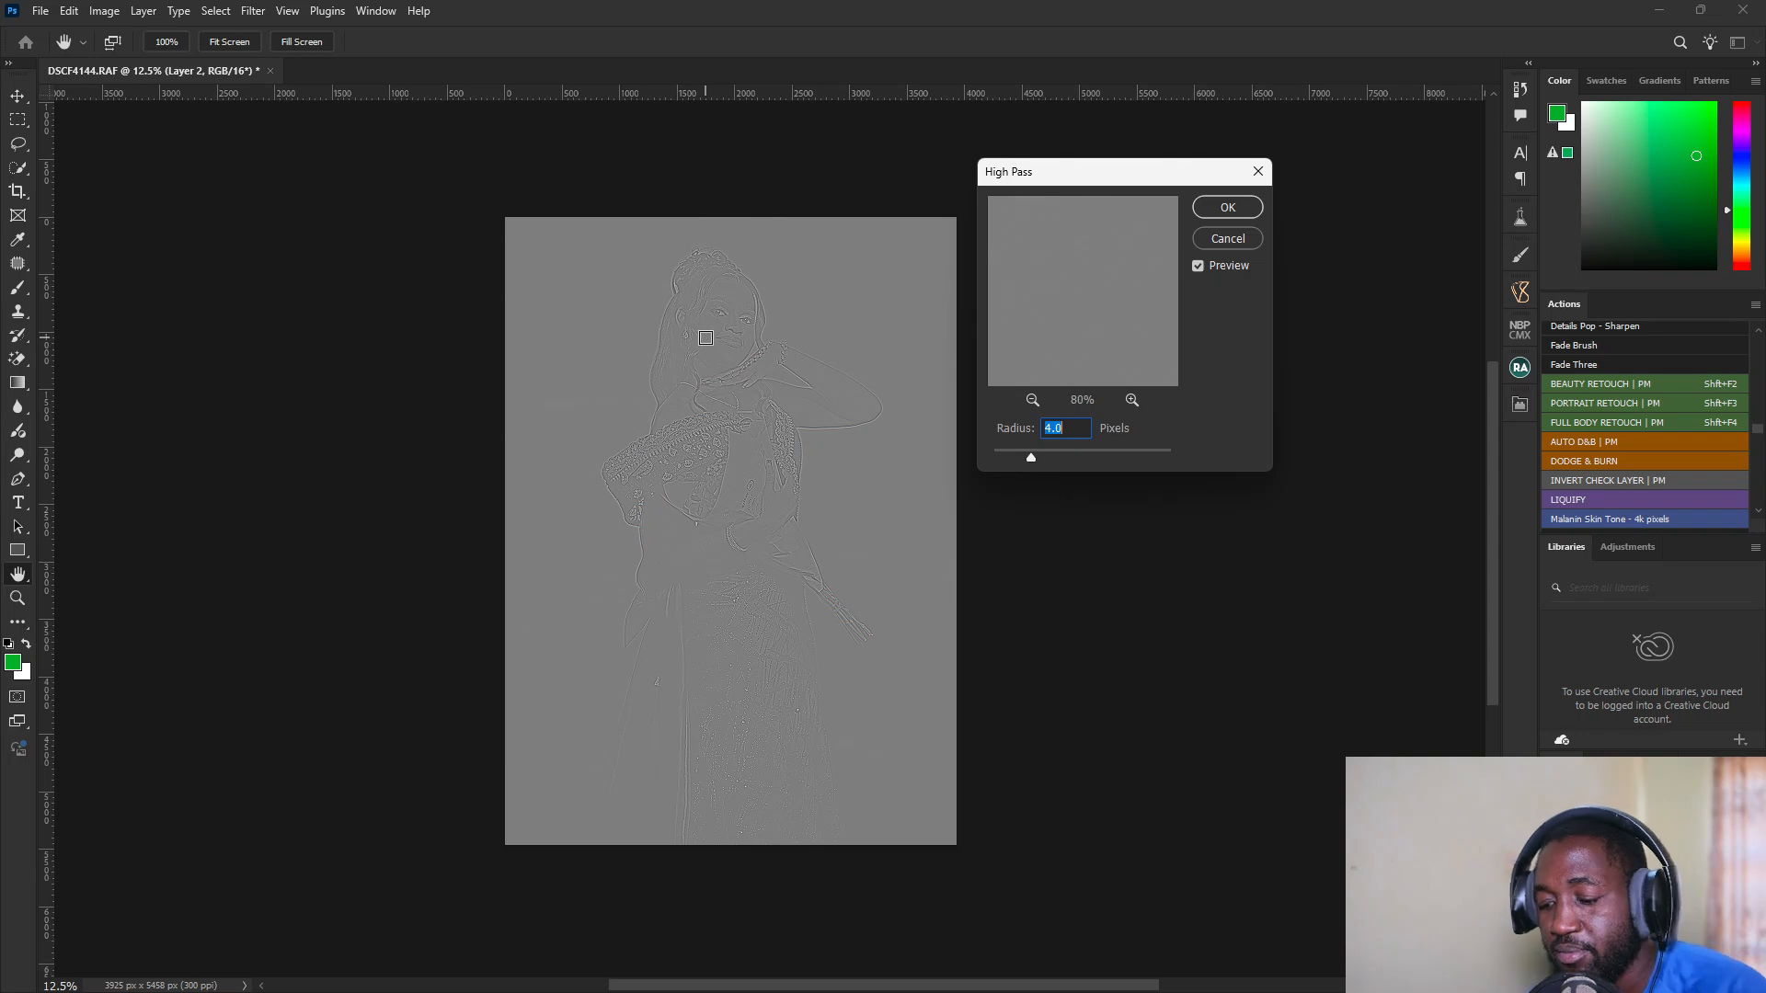
ctrl+click(705, 338)
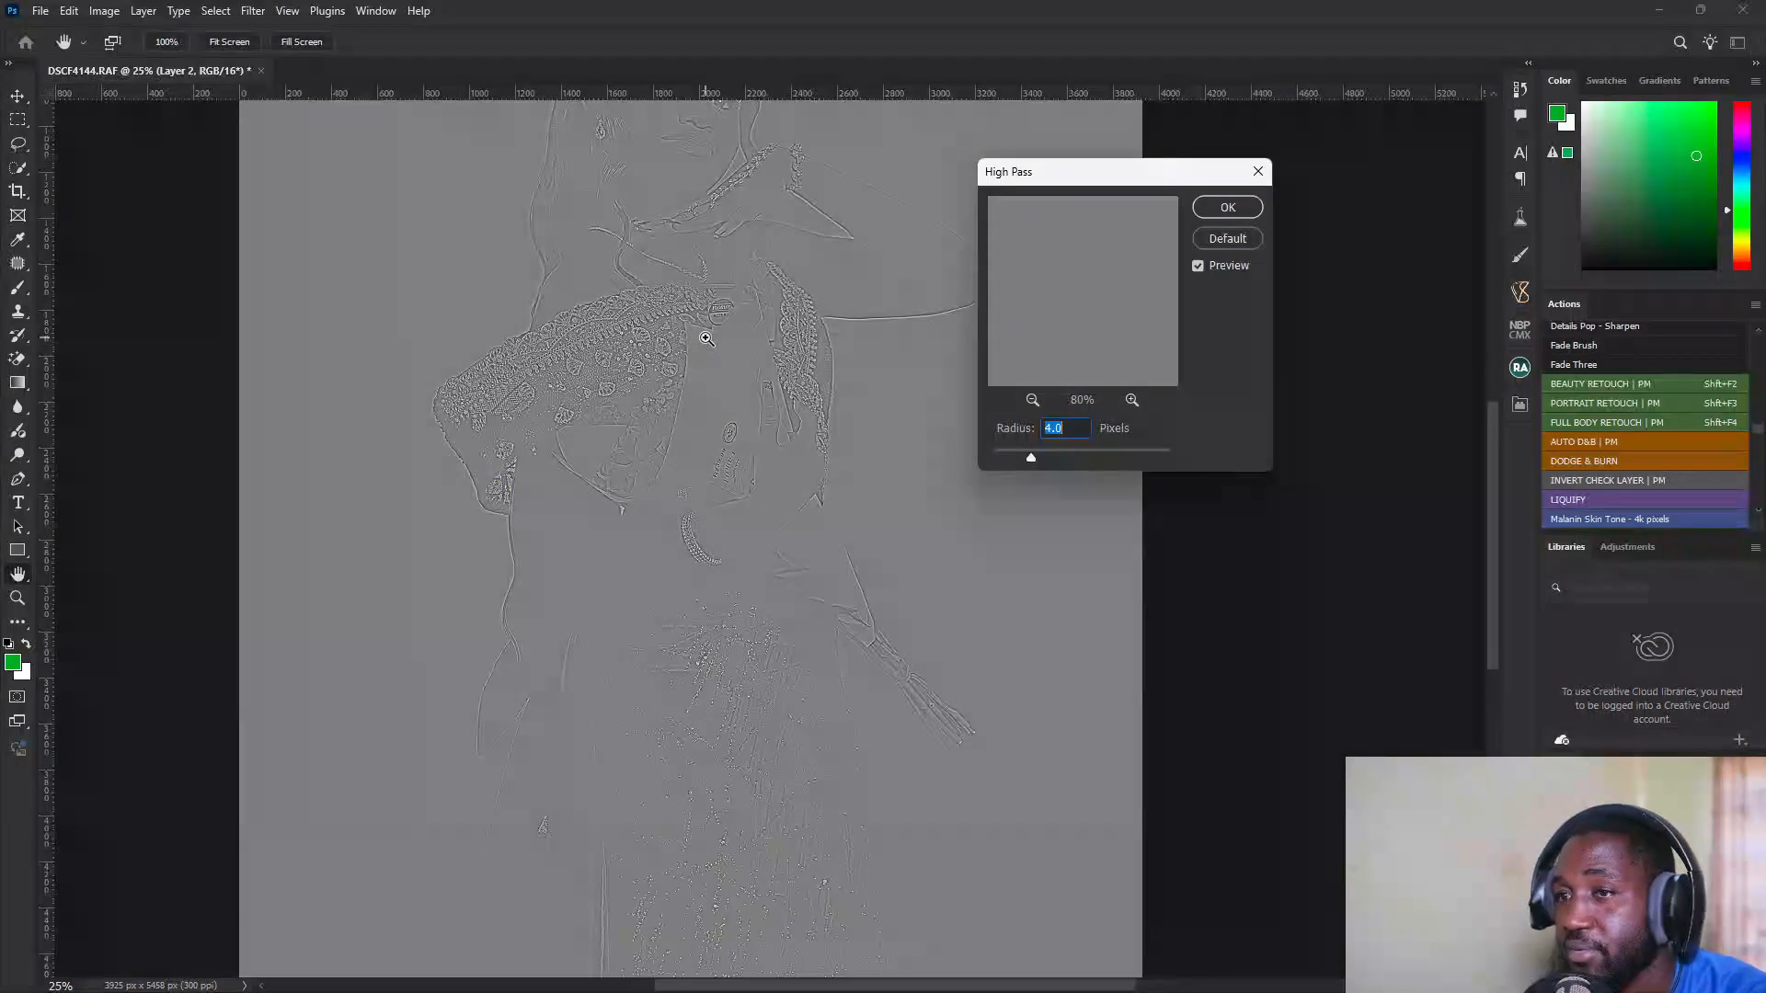
ctrl+click(705, 338)
drag(693, 284, 709, 631)
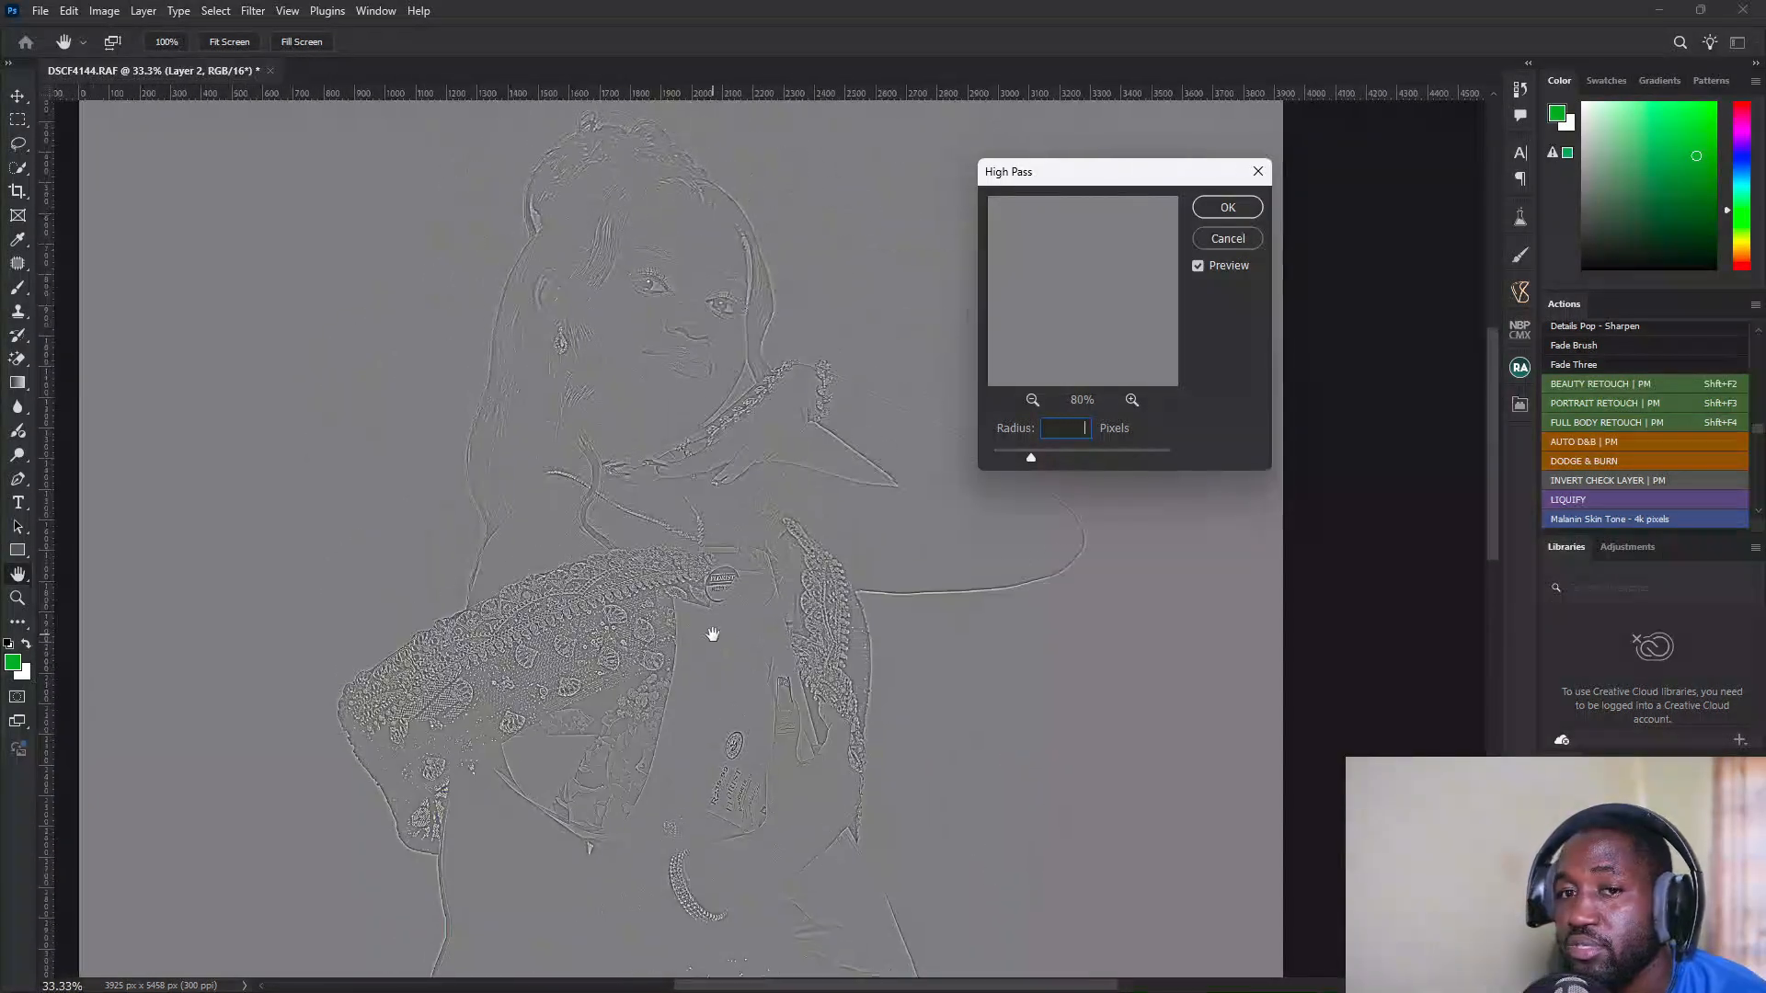
drag(699, 391, 868, 371)
key(space)
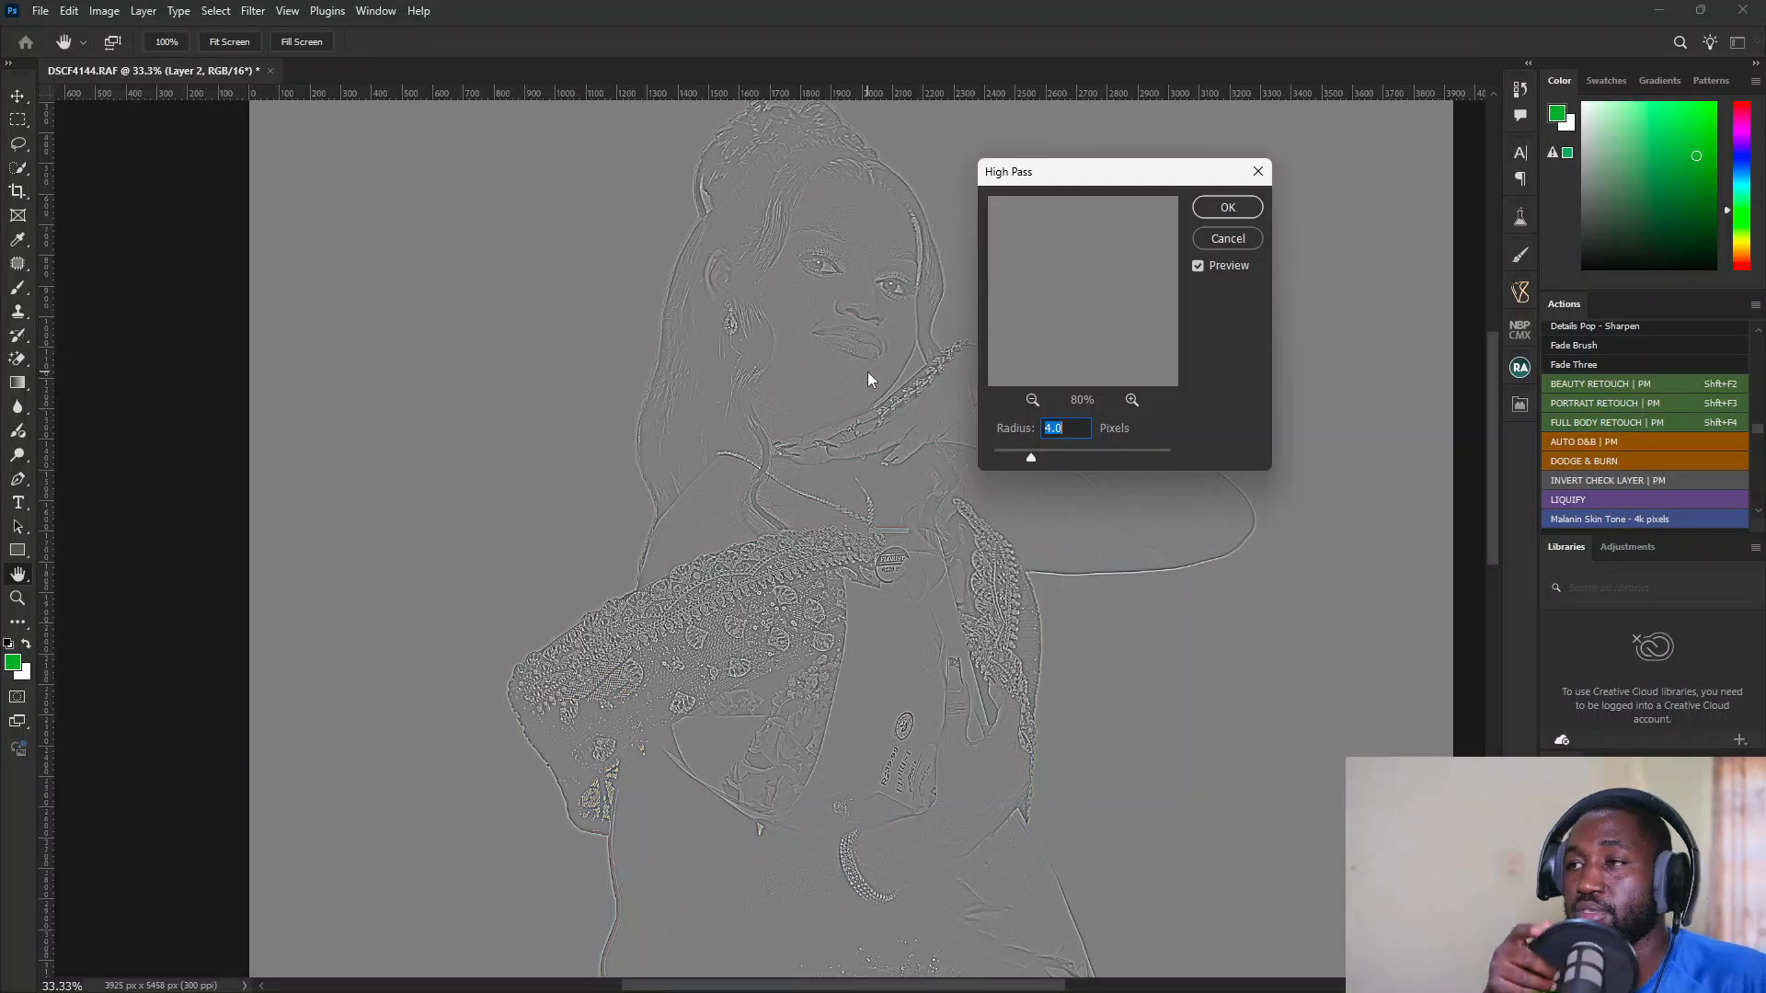
drag(868, 372, 809, 371)
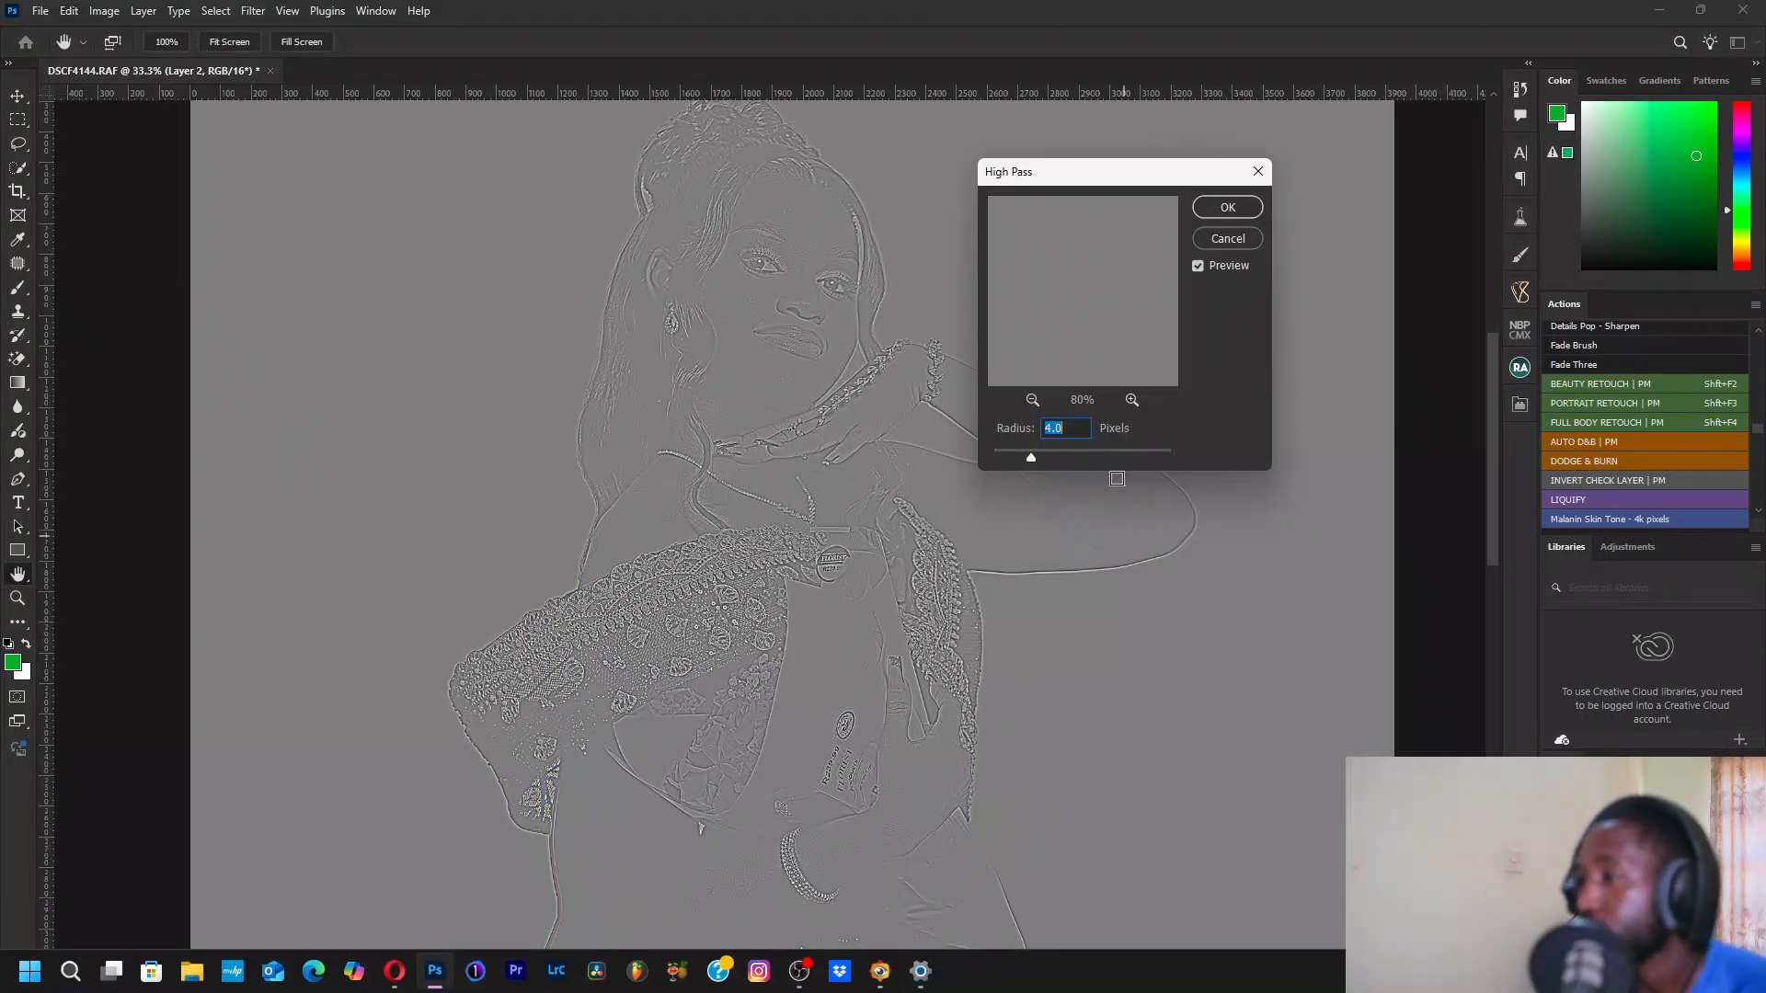
click(1227, 208)
key(b)
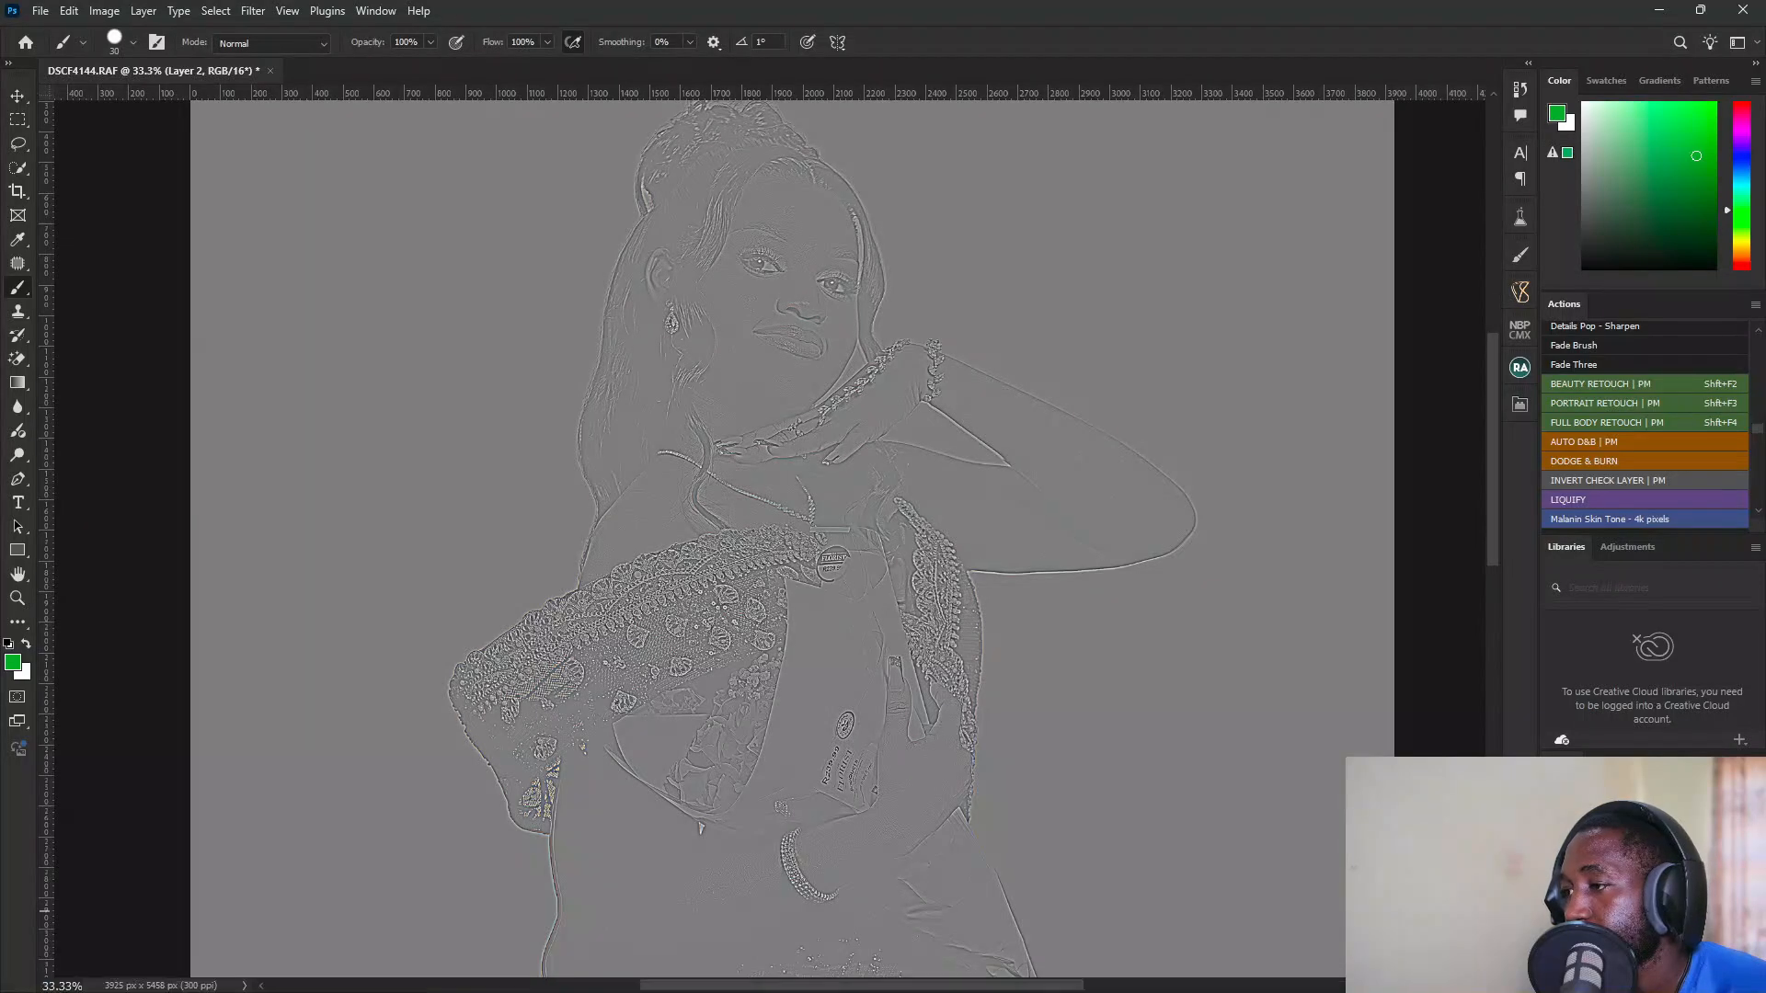
click(1629, 984)
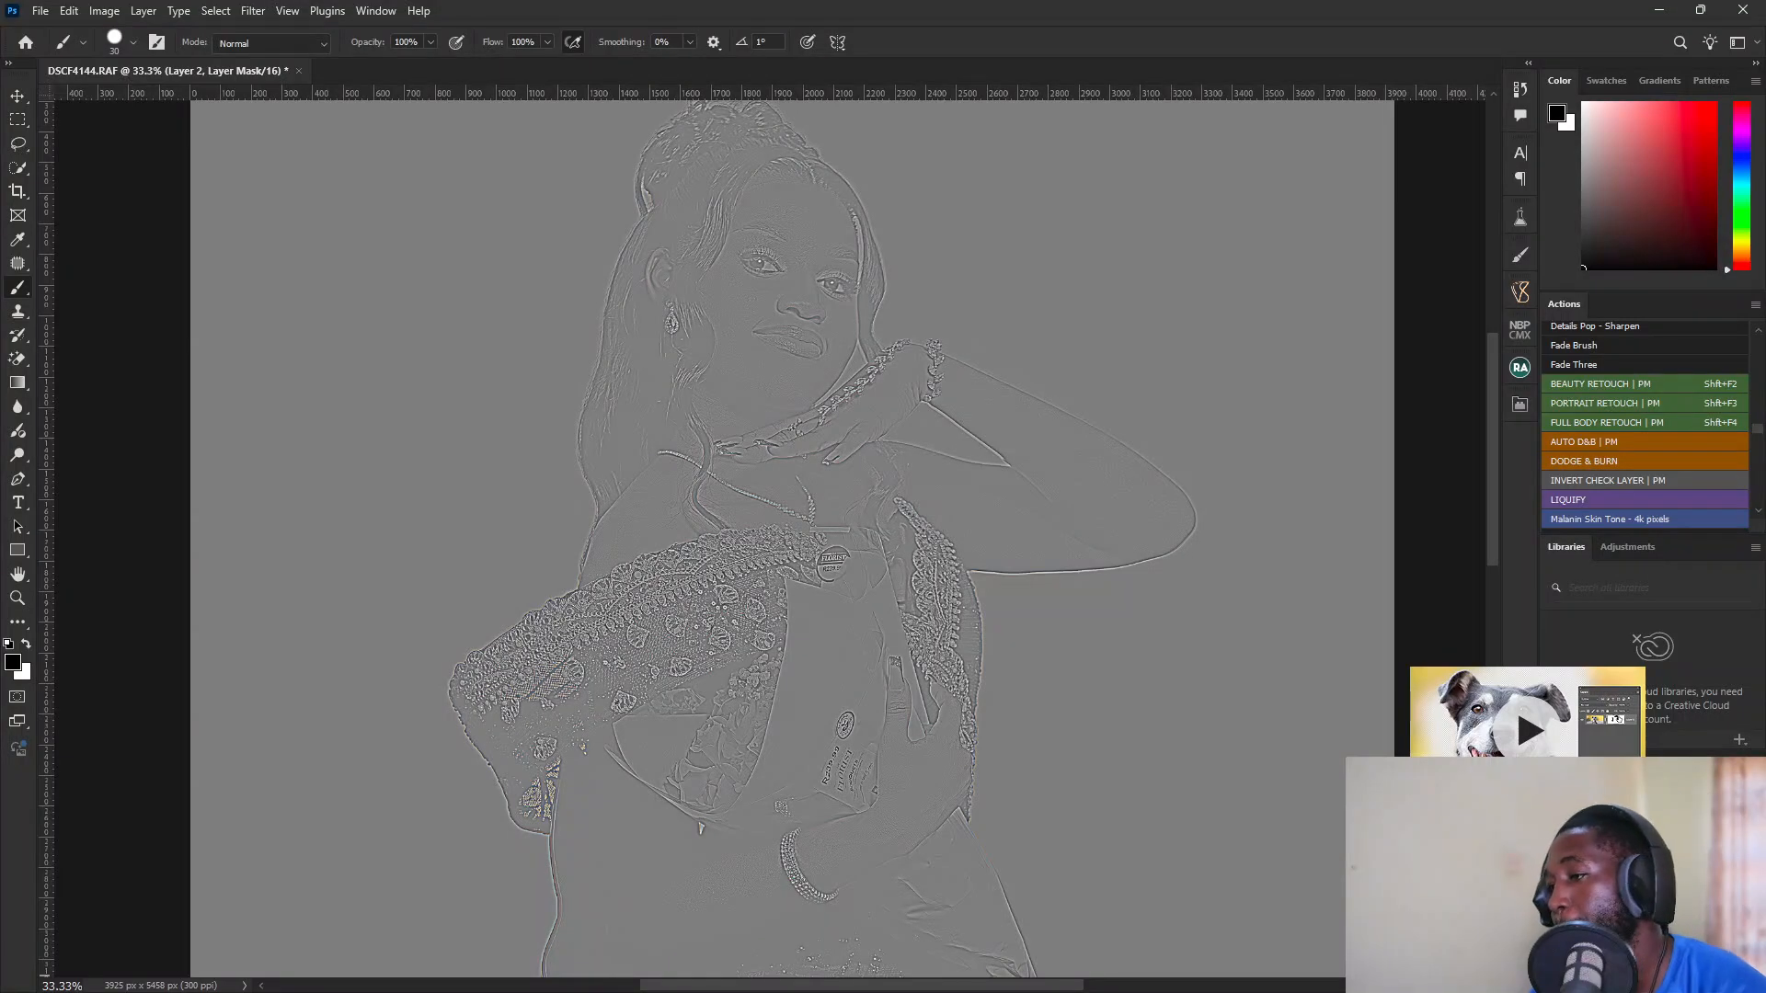
Step: Invert the layer mask of the High Pass Layer 2 and set the layer's blend mode to Soft Light
key(ctrl+i)
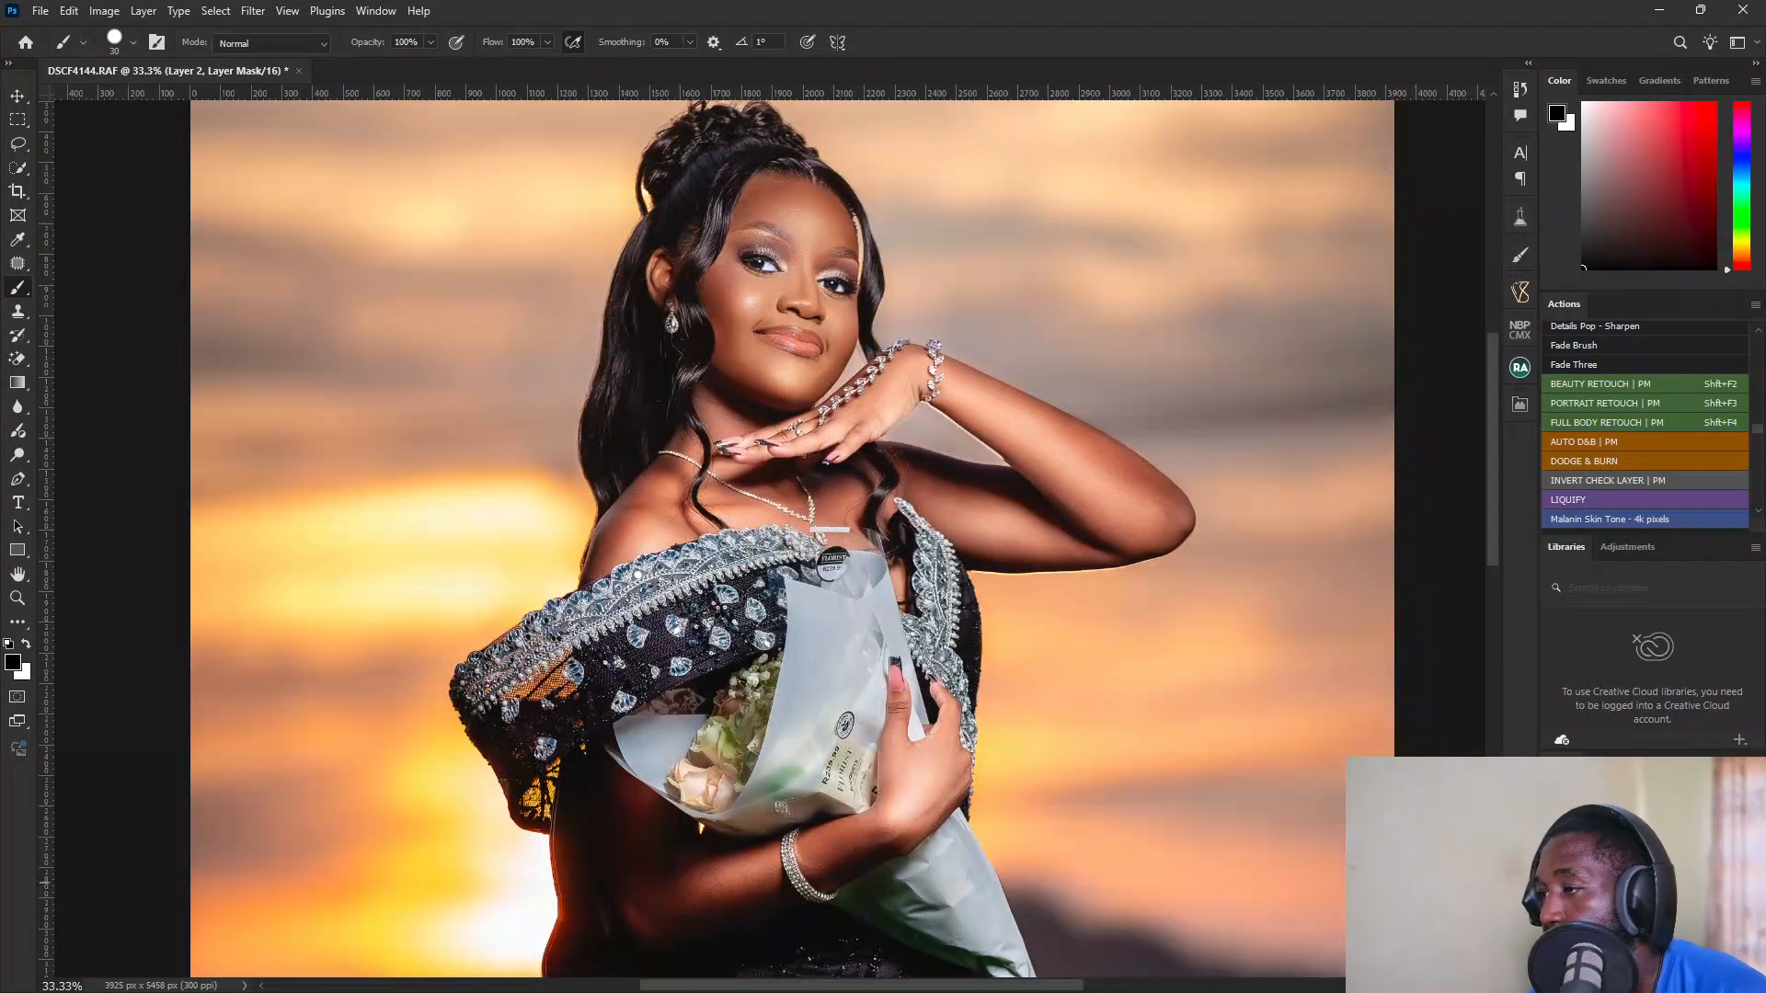
key(ctrl+2)
click(1587, 804)
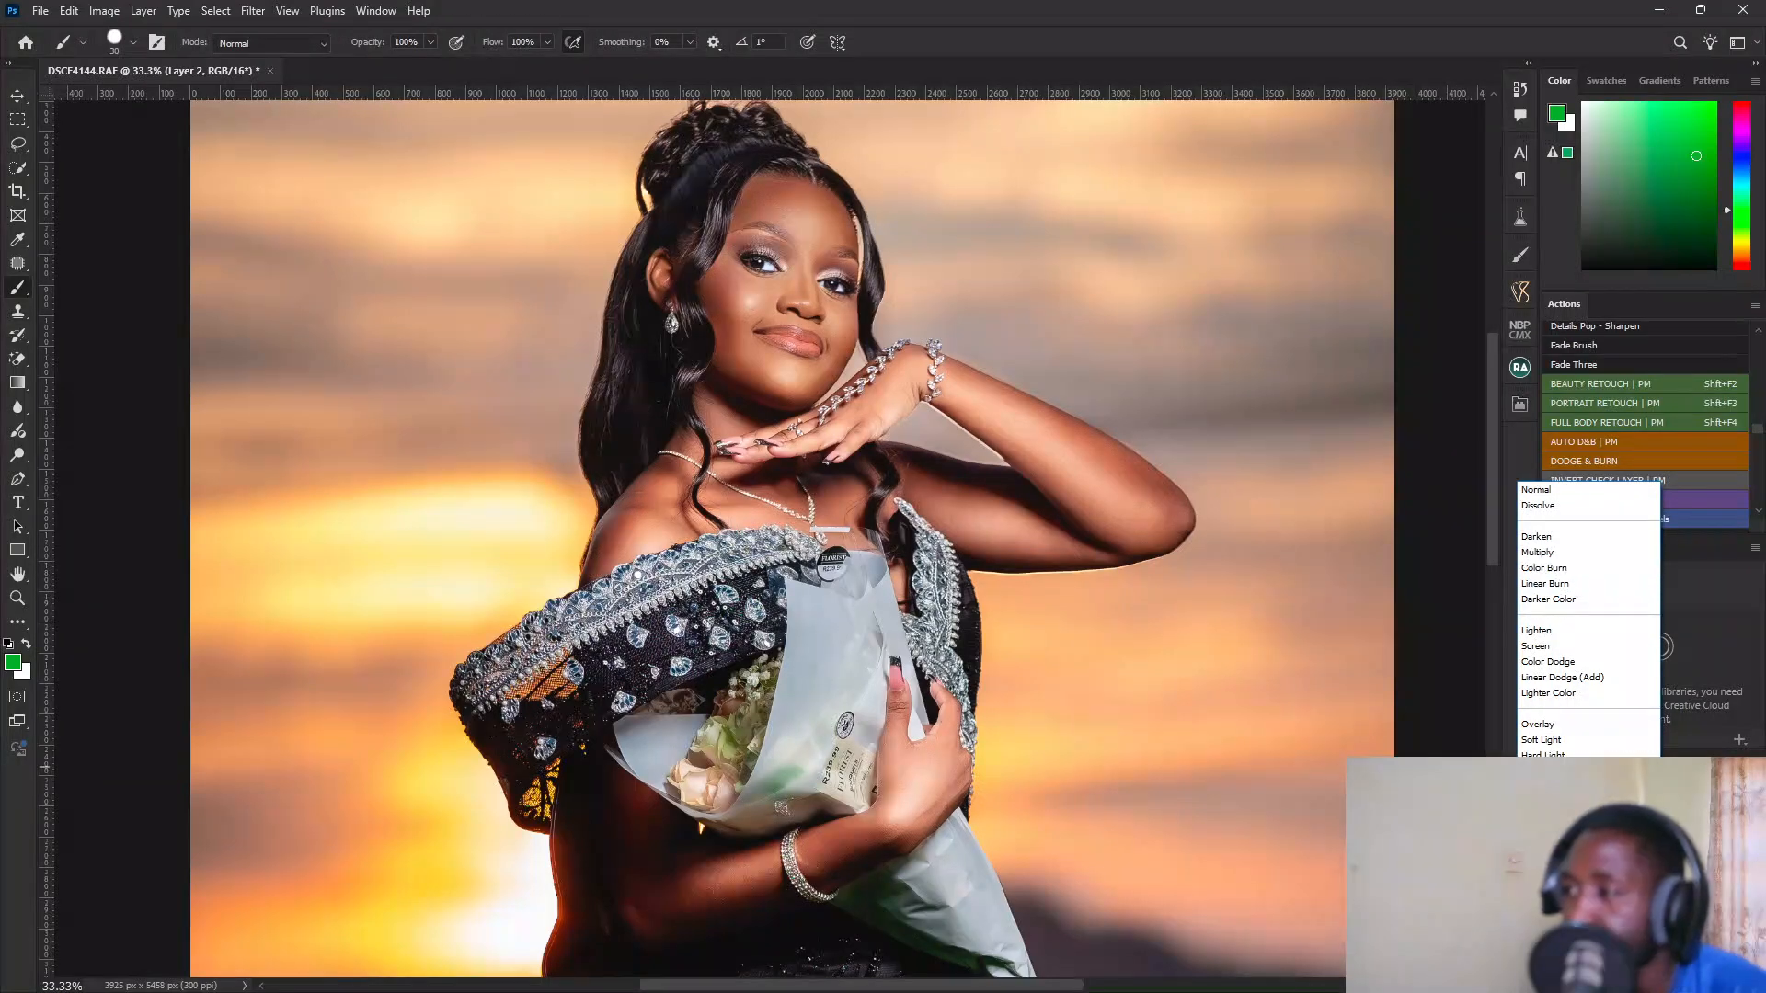
click(1541, 740)
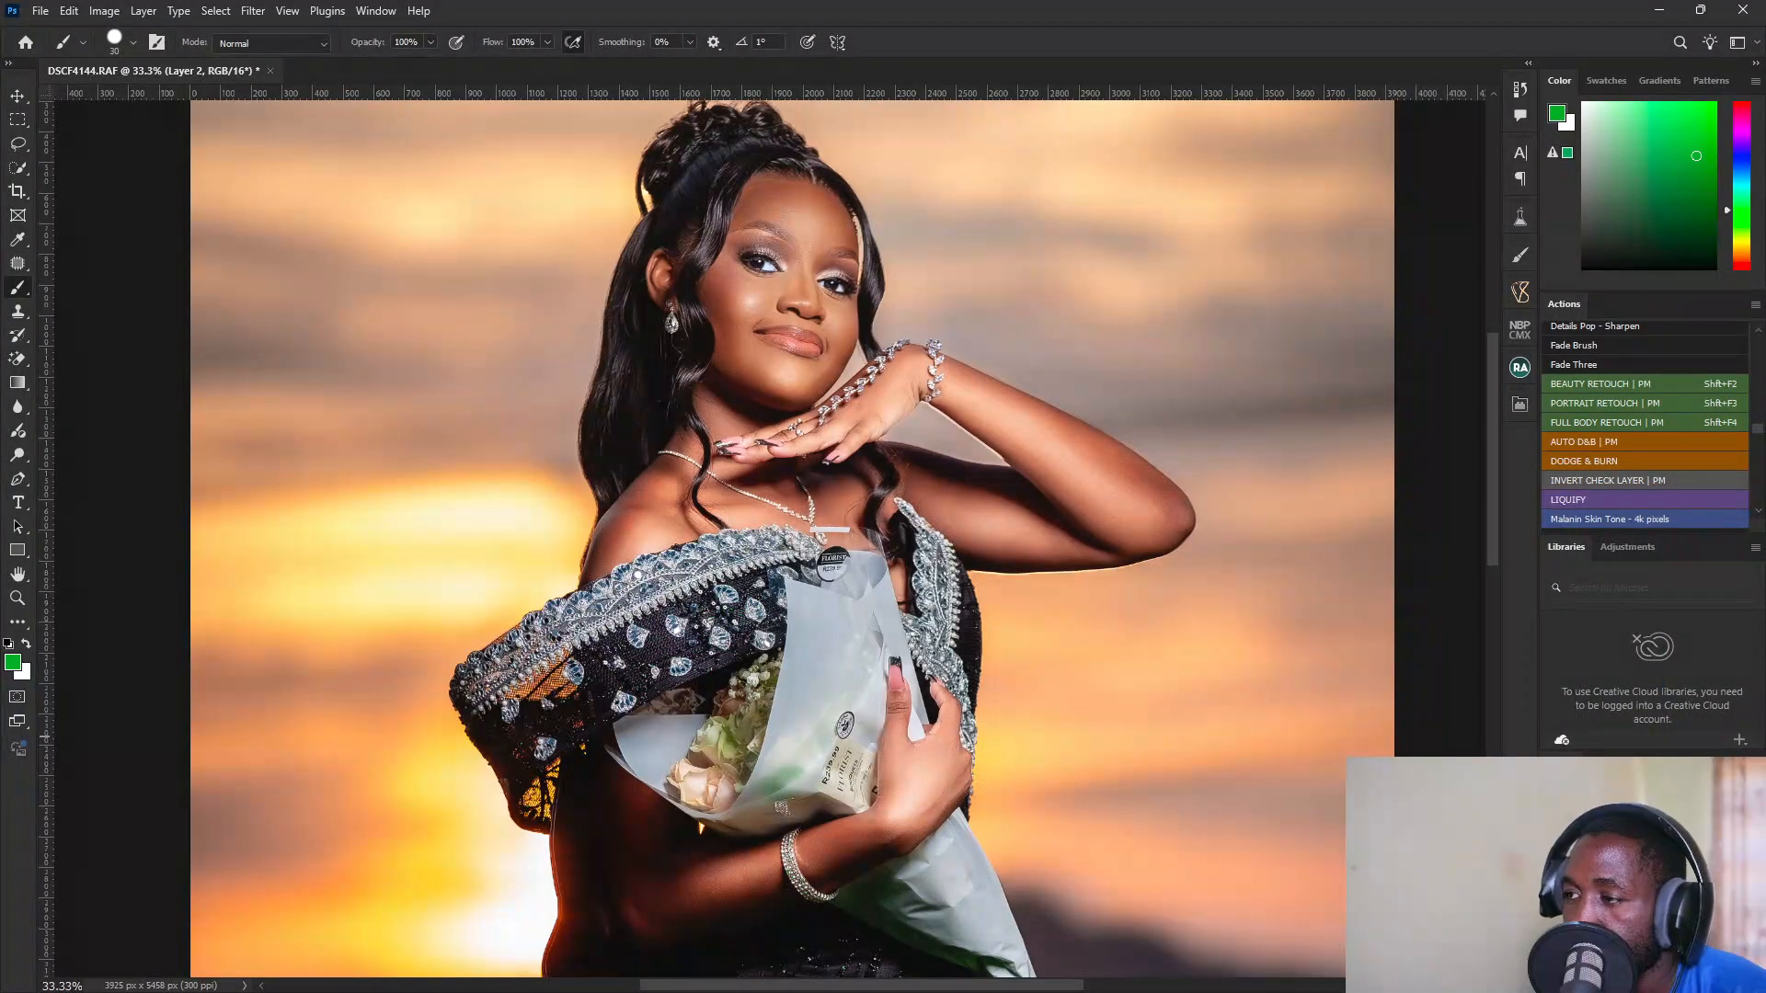
click(1631, 984)
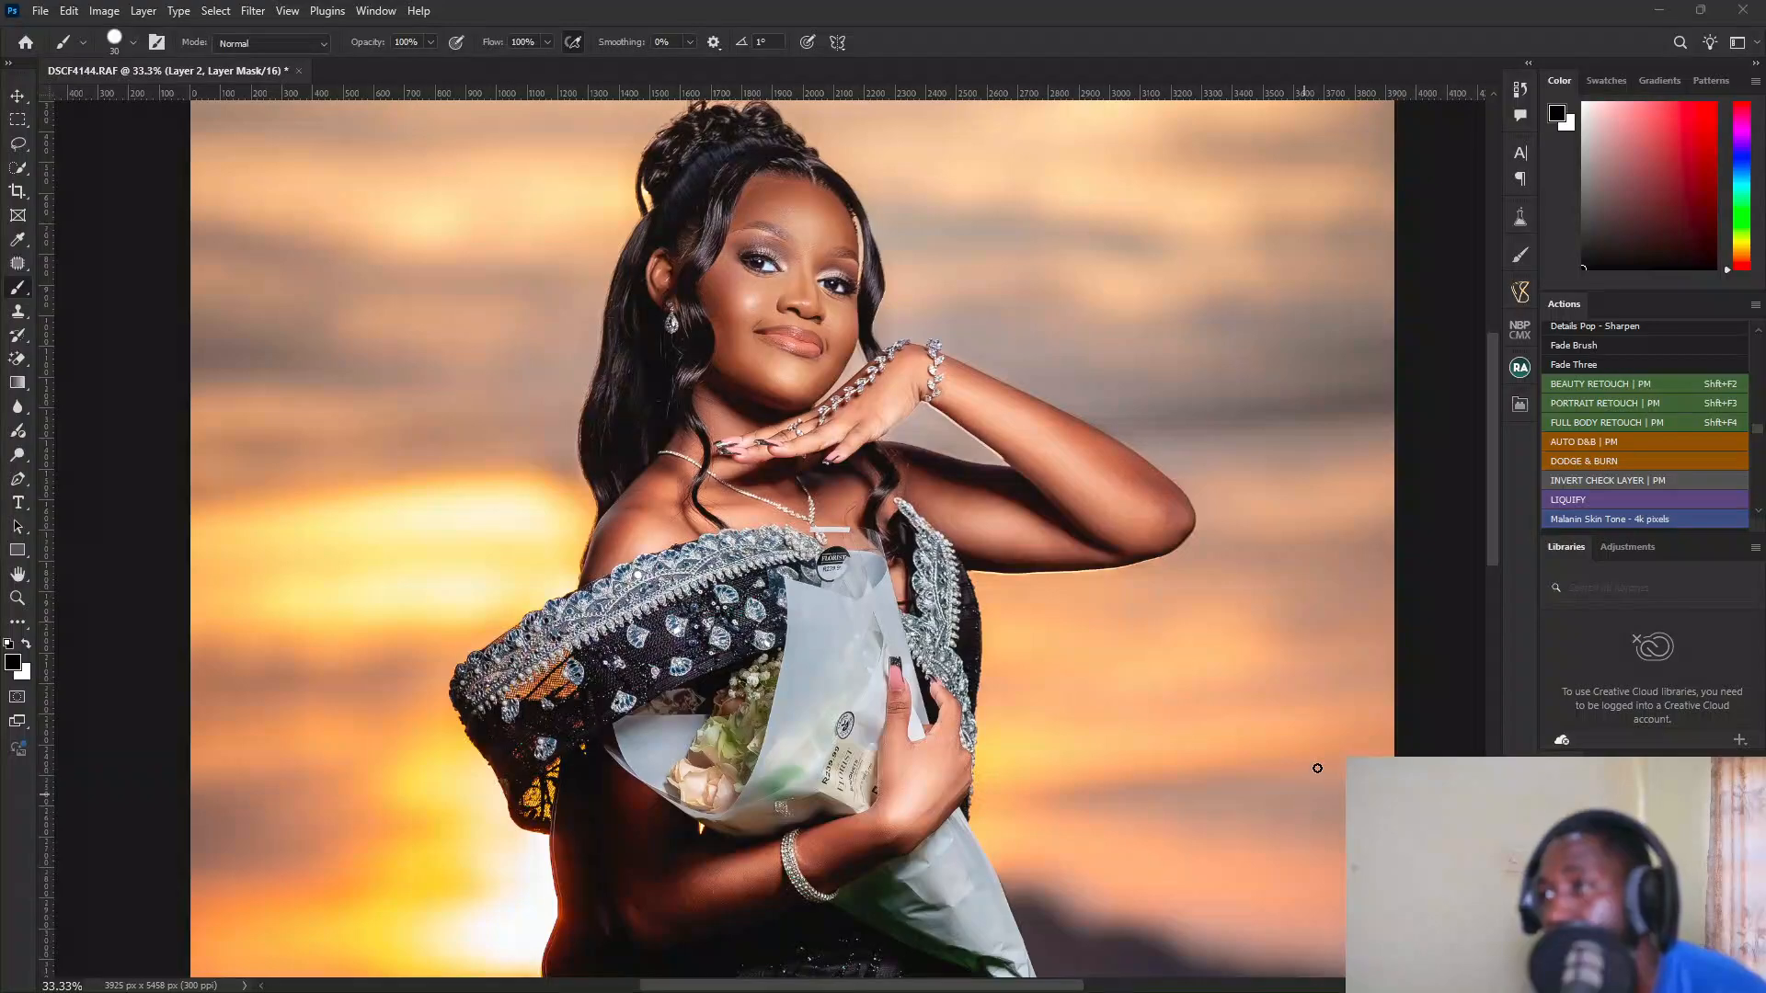
Step: Inspect the sharpening on the necklace and dress up close, and delete Layer 2 and the Curves 1 layer mask
key(ctrl+plus)
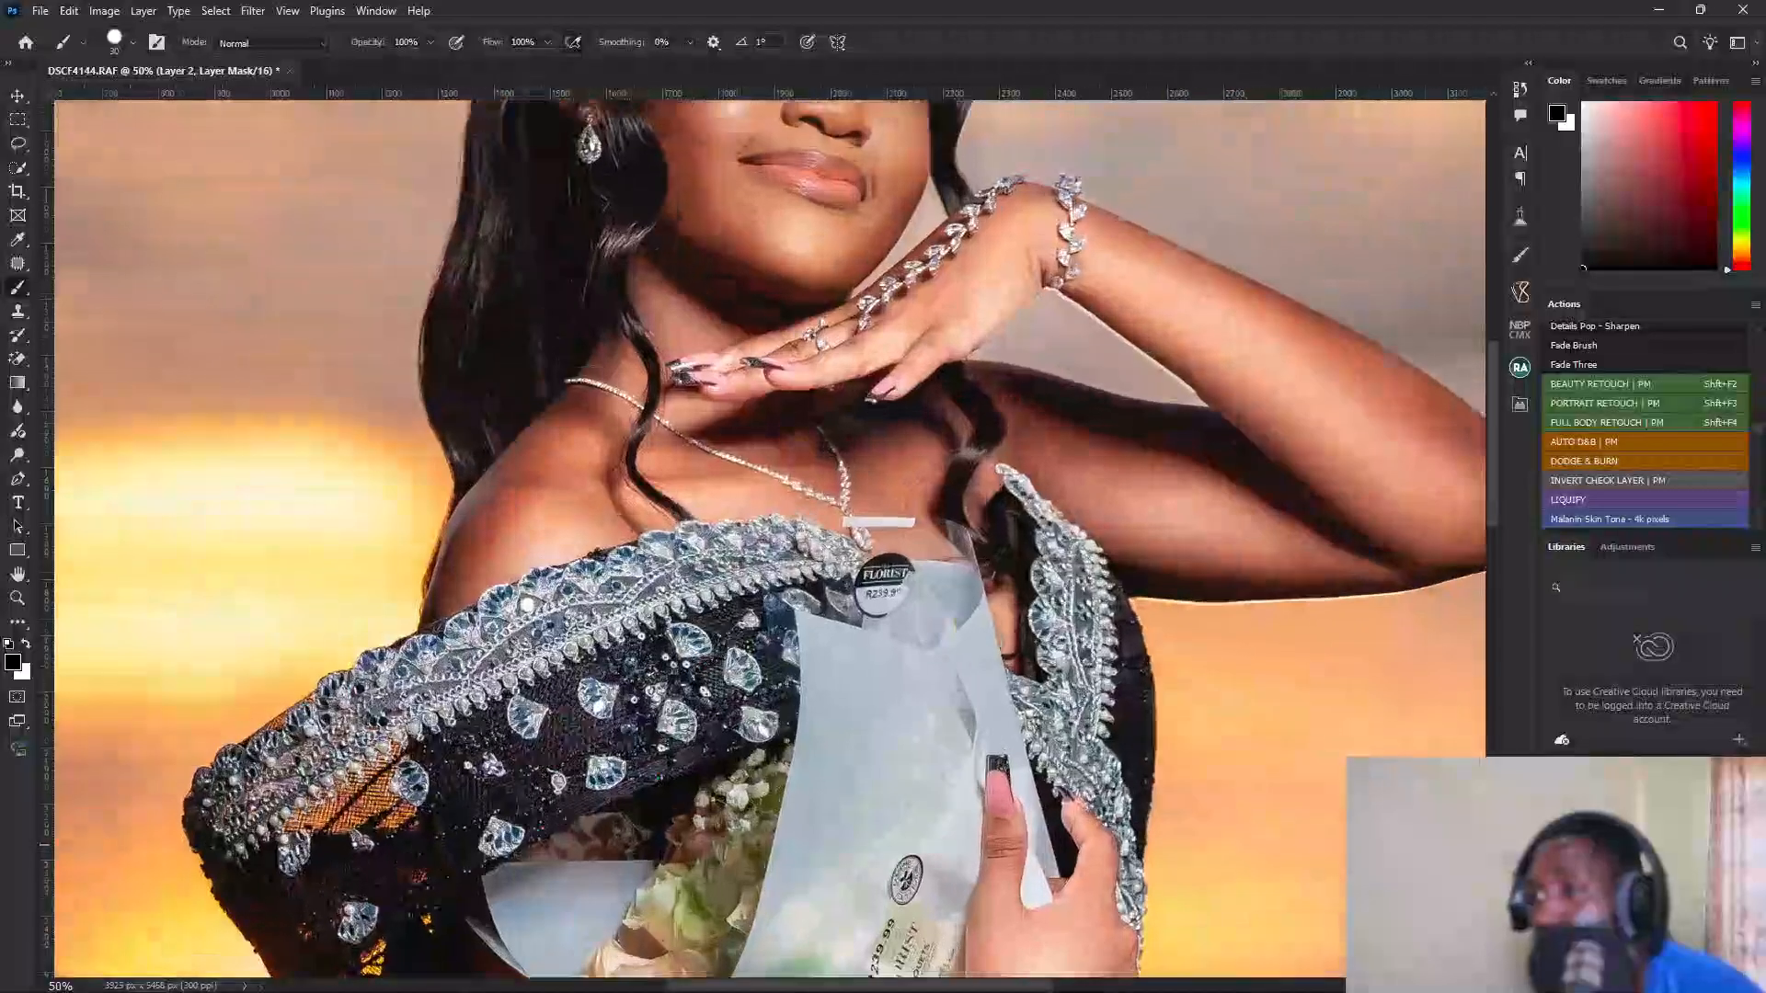
key(ctrl+plus)
key(ctrl+plus)
key(ctrl+plus)
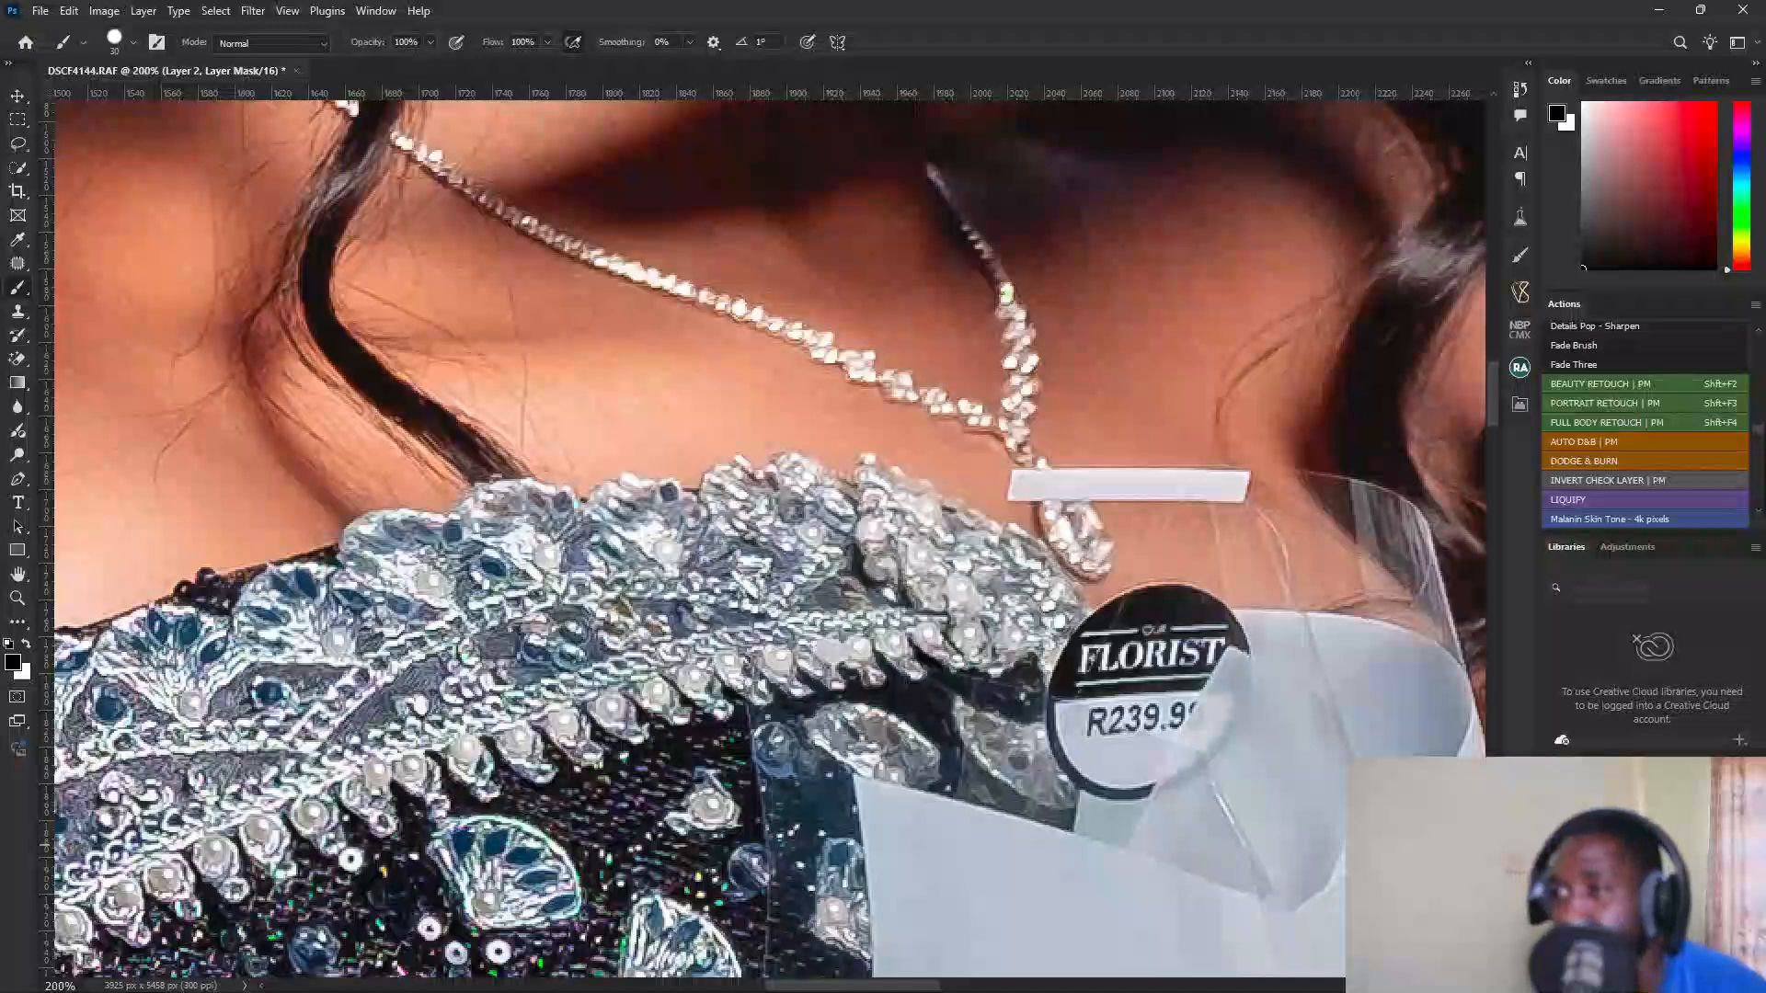
key(ctrl+minus)
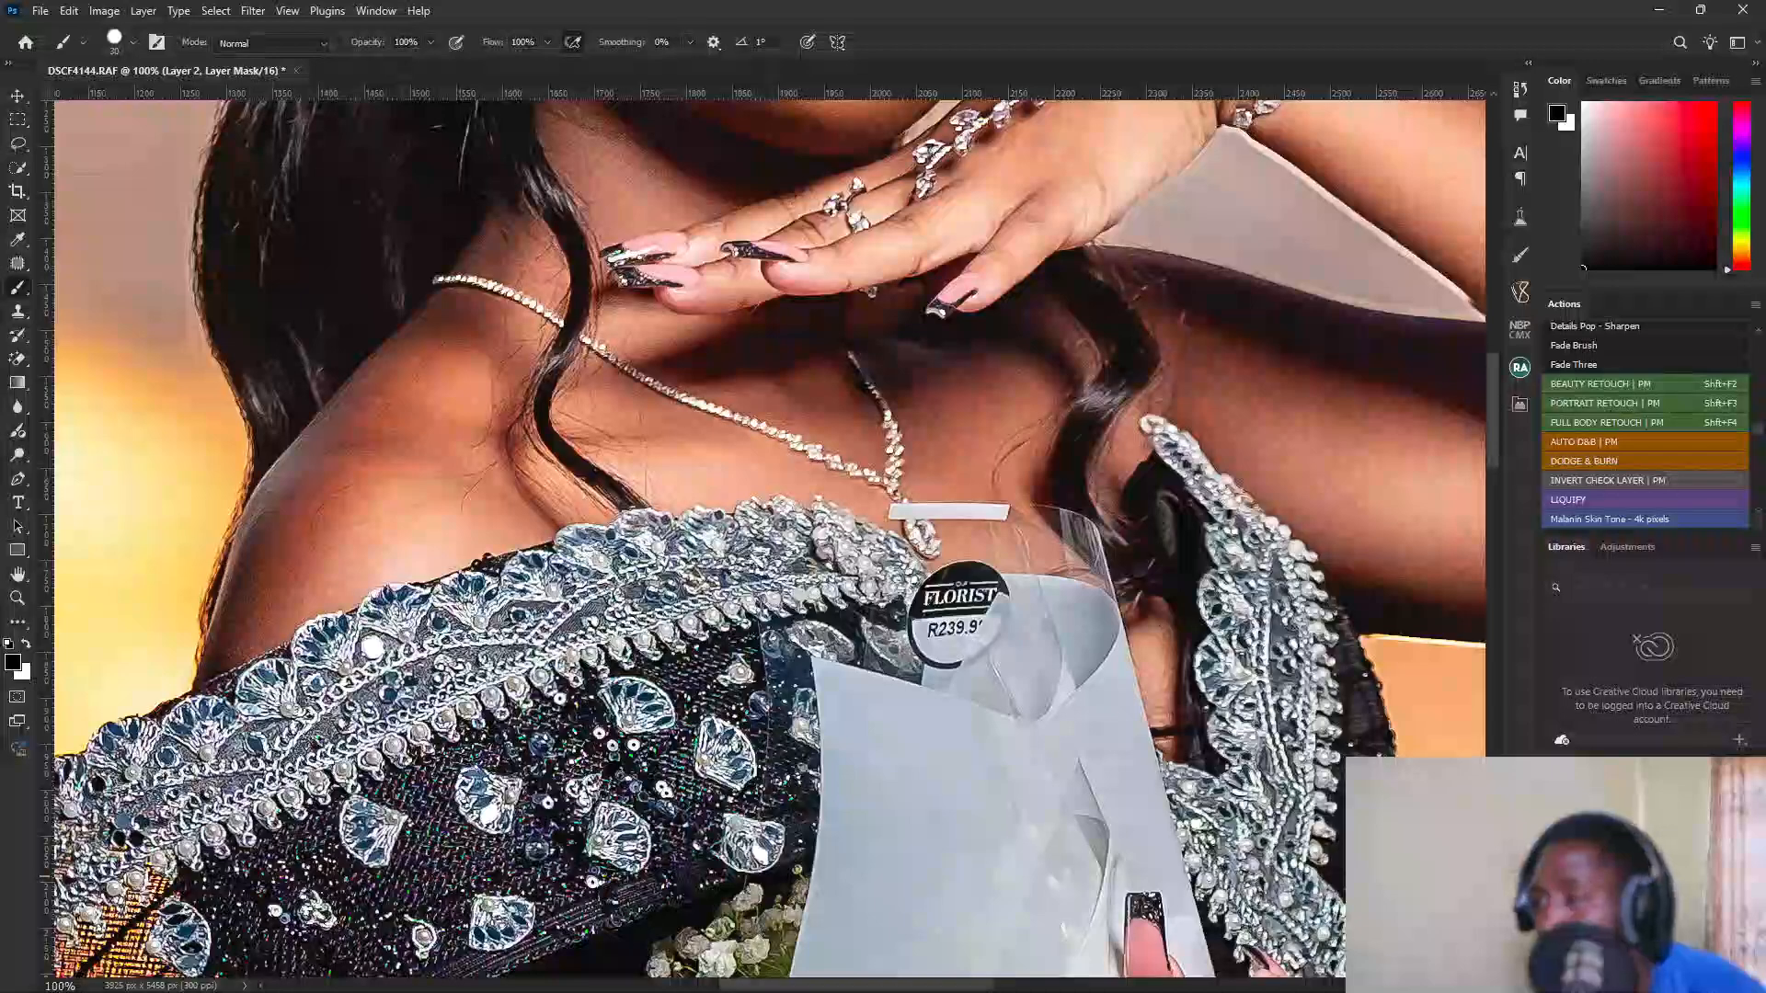
click(1586, 880)
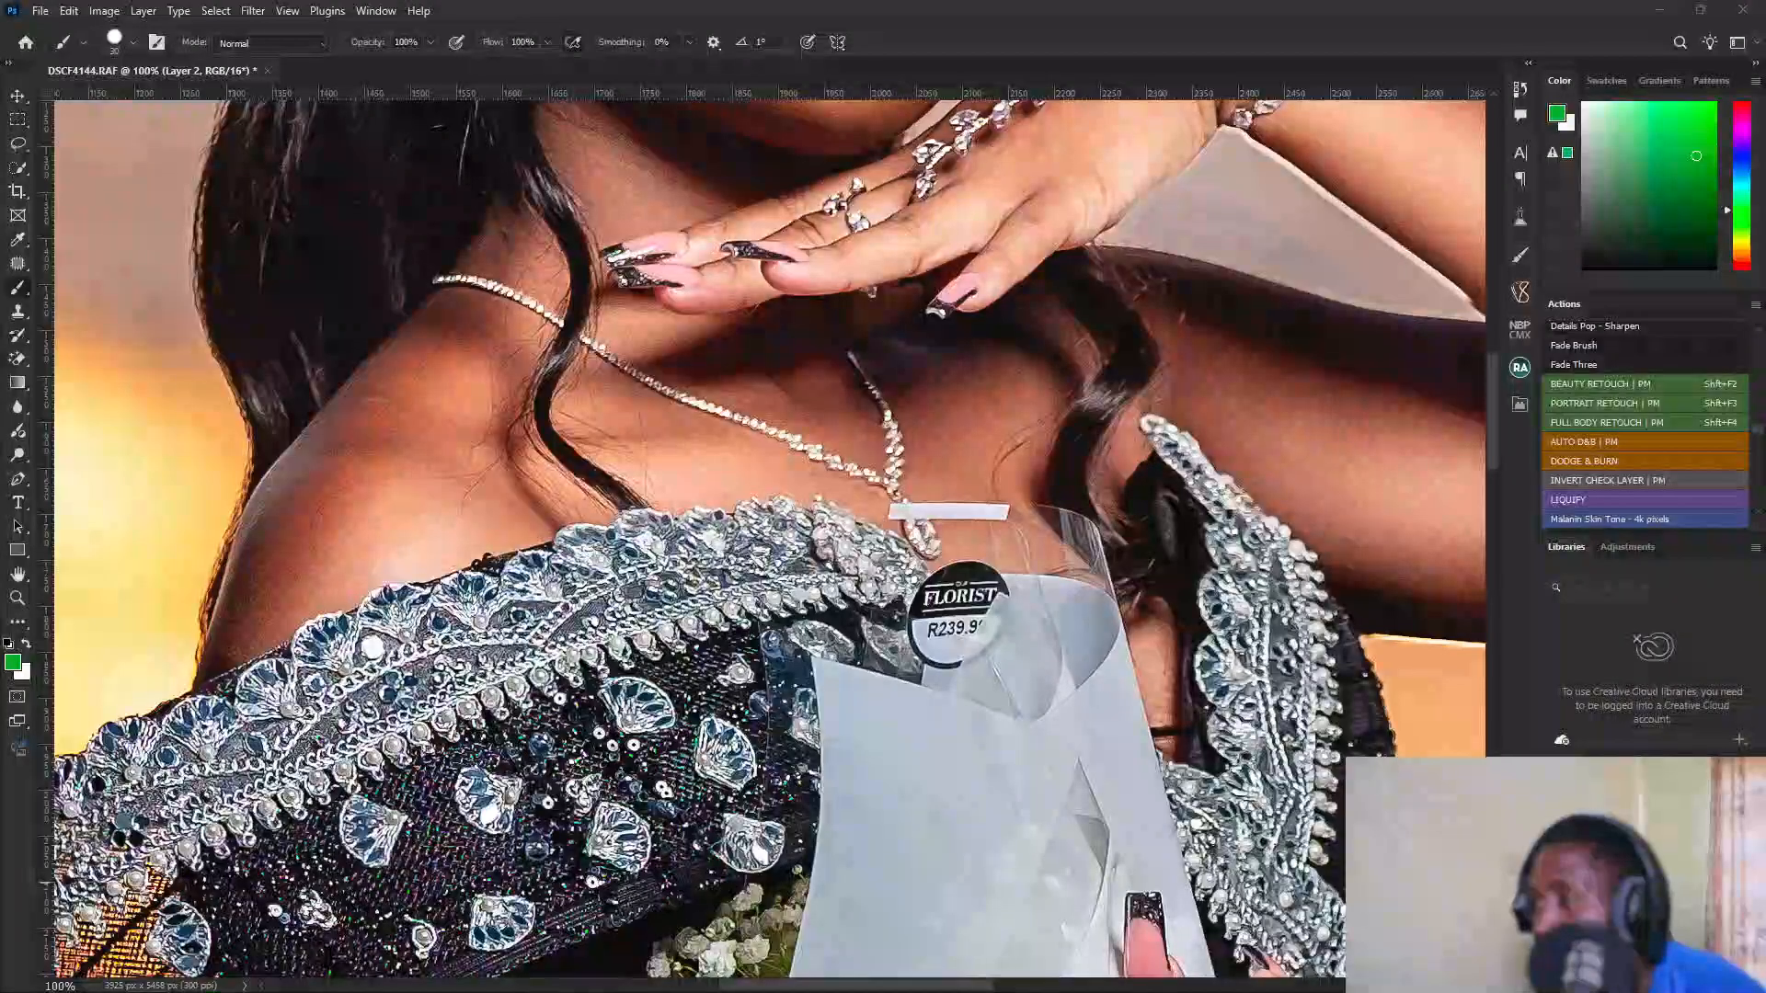
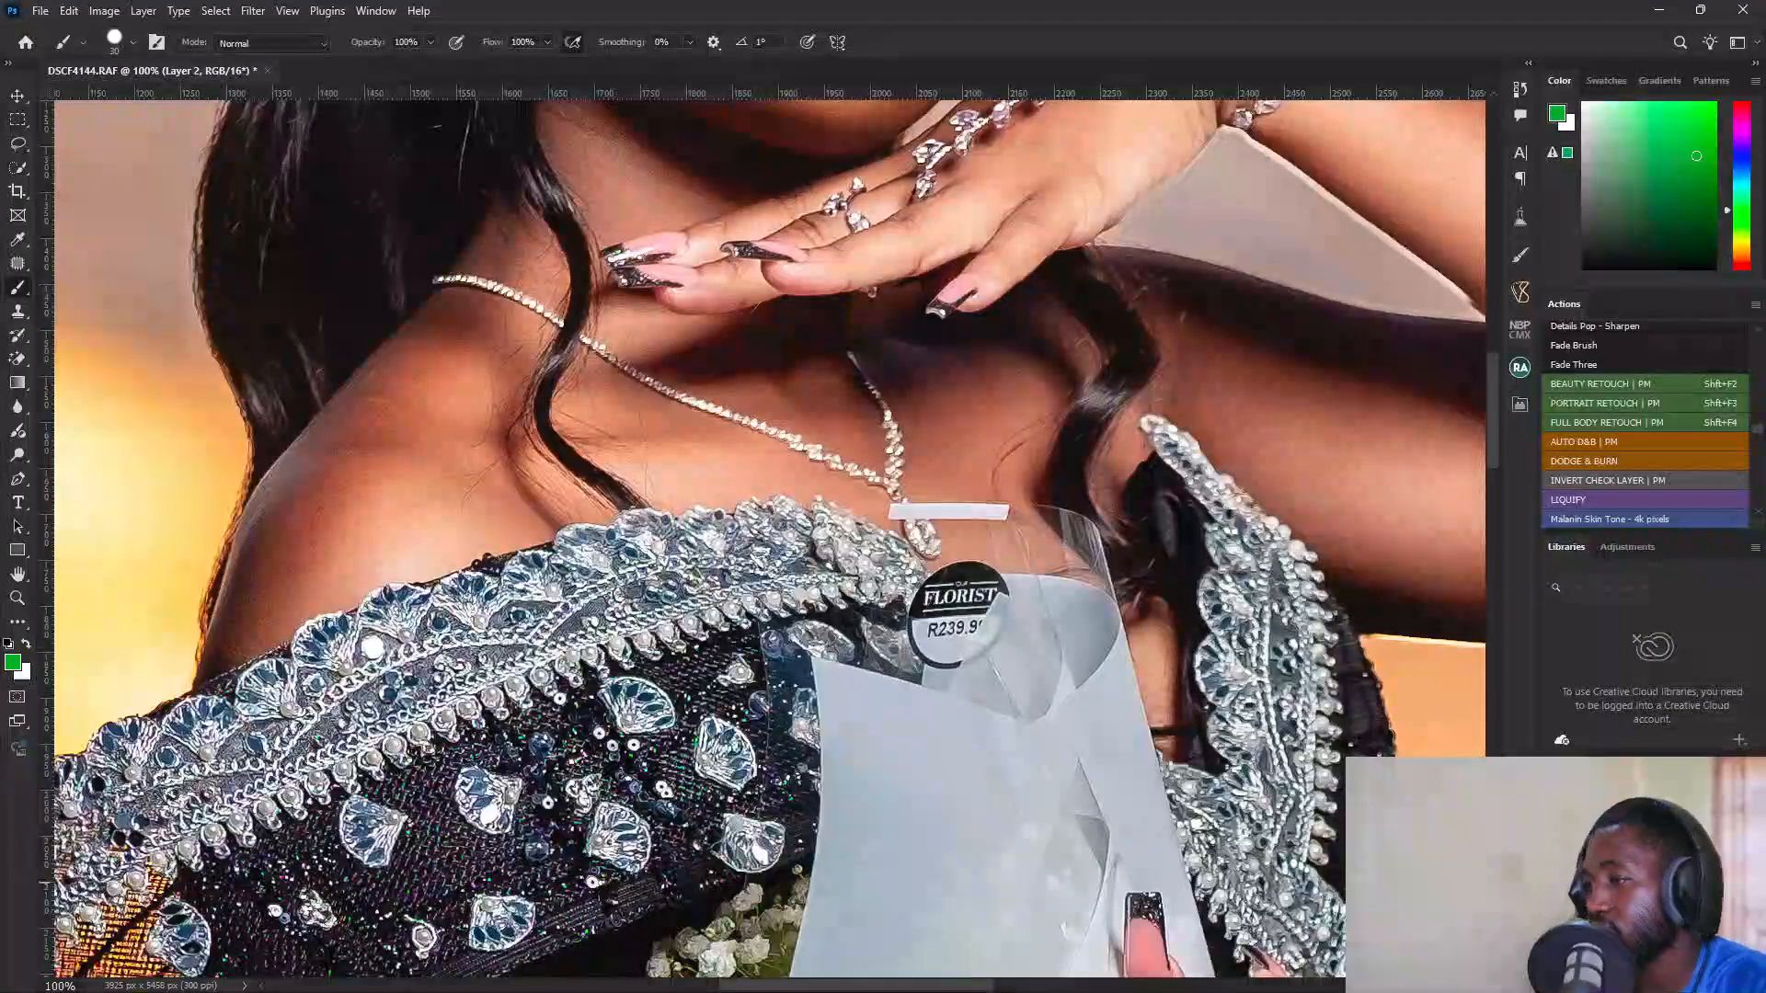
key(Delete)
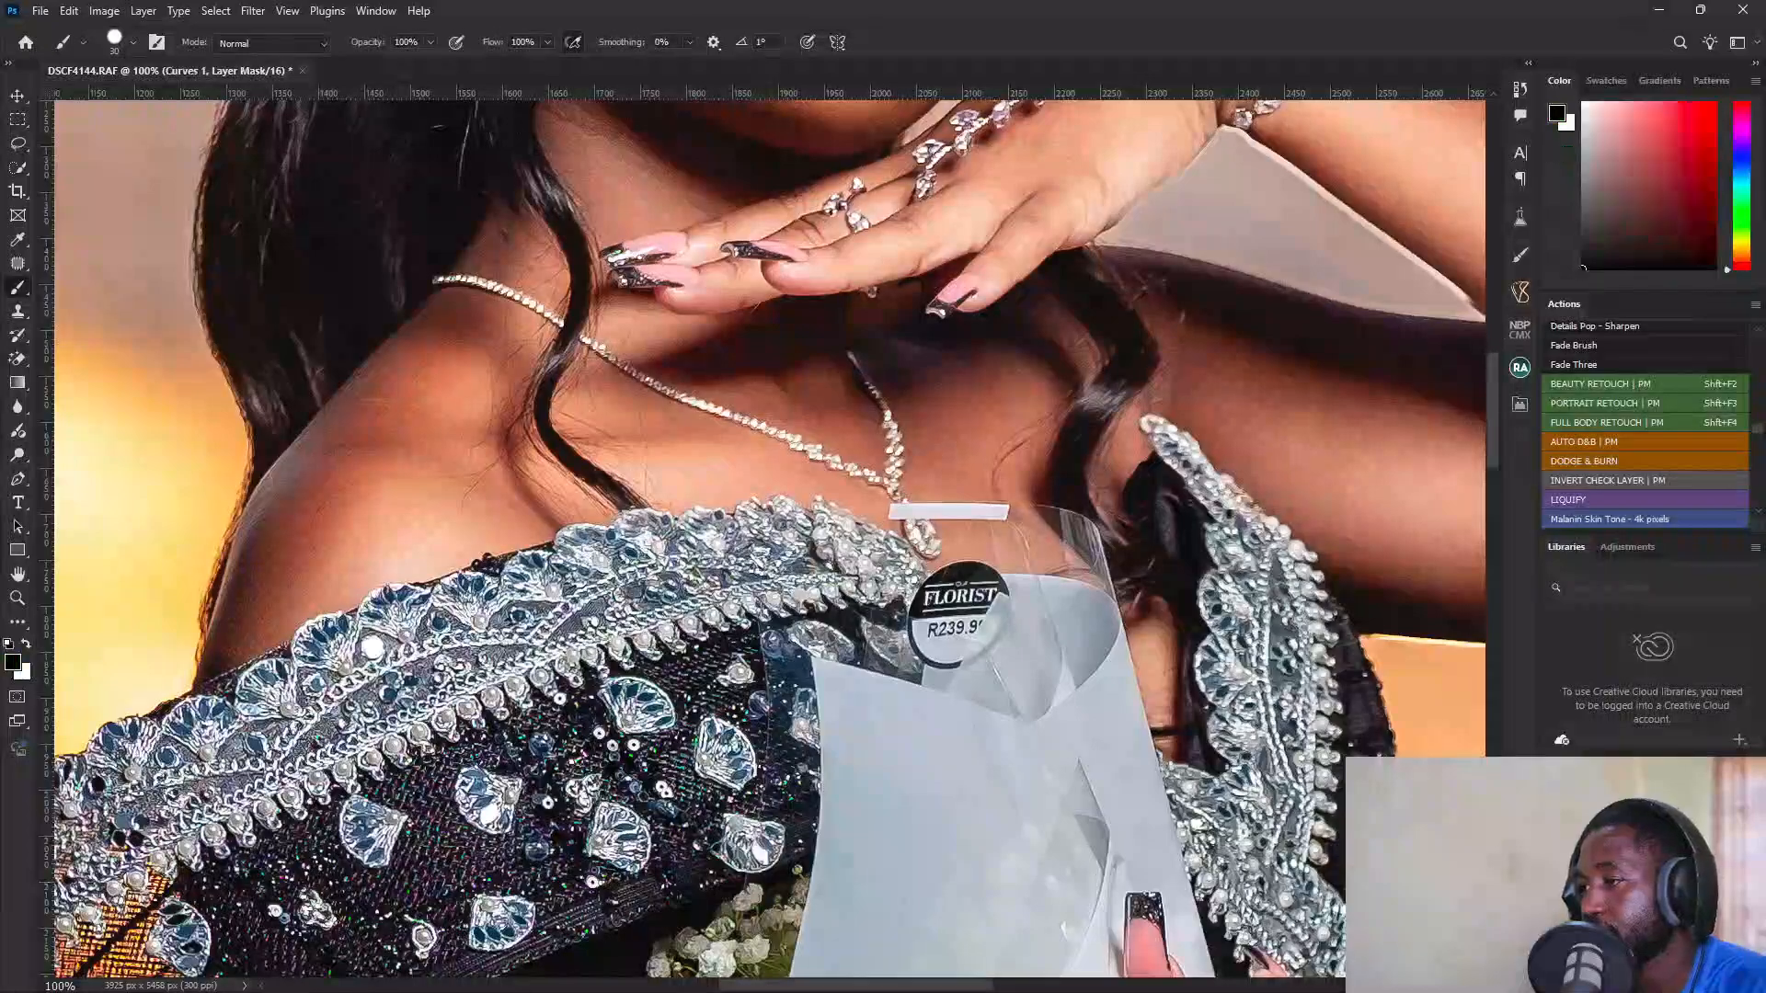
key(Delete)
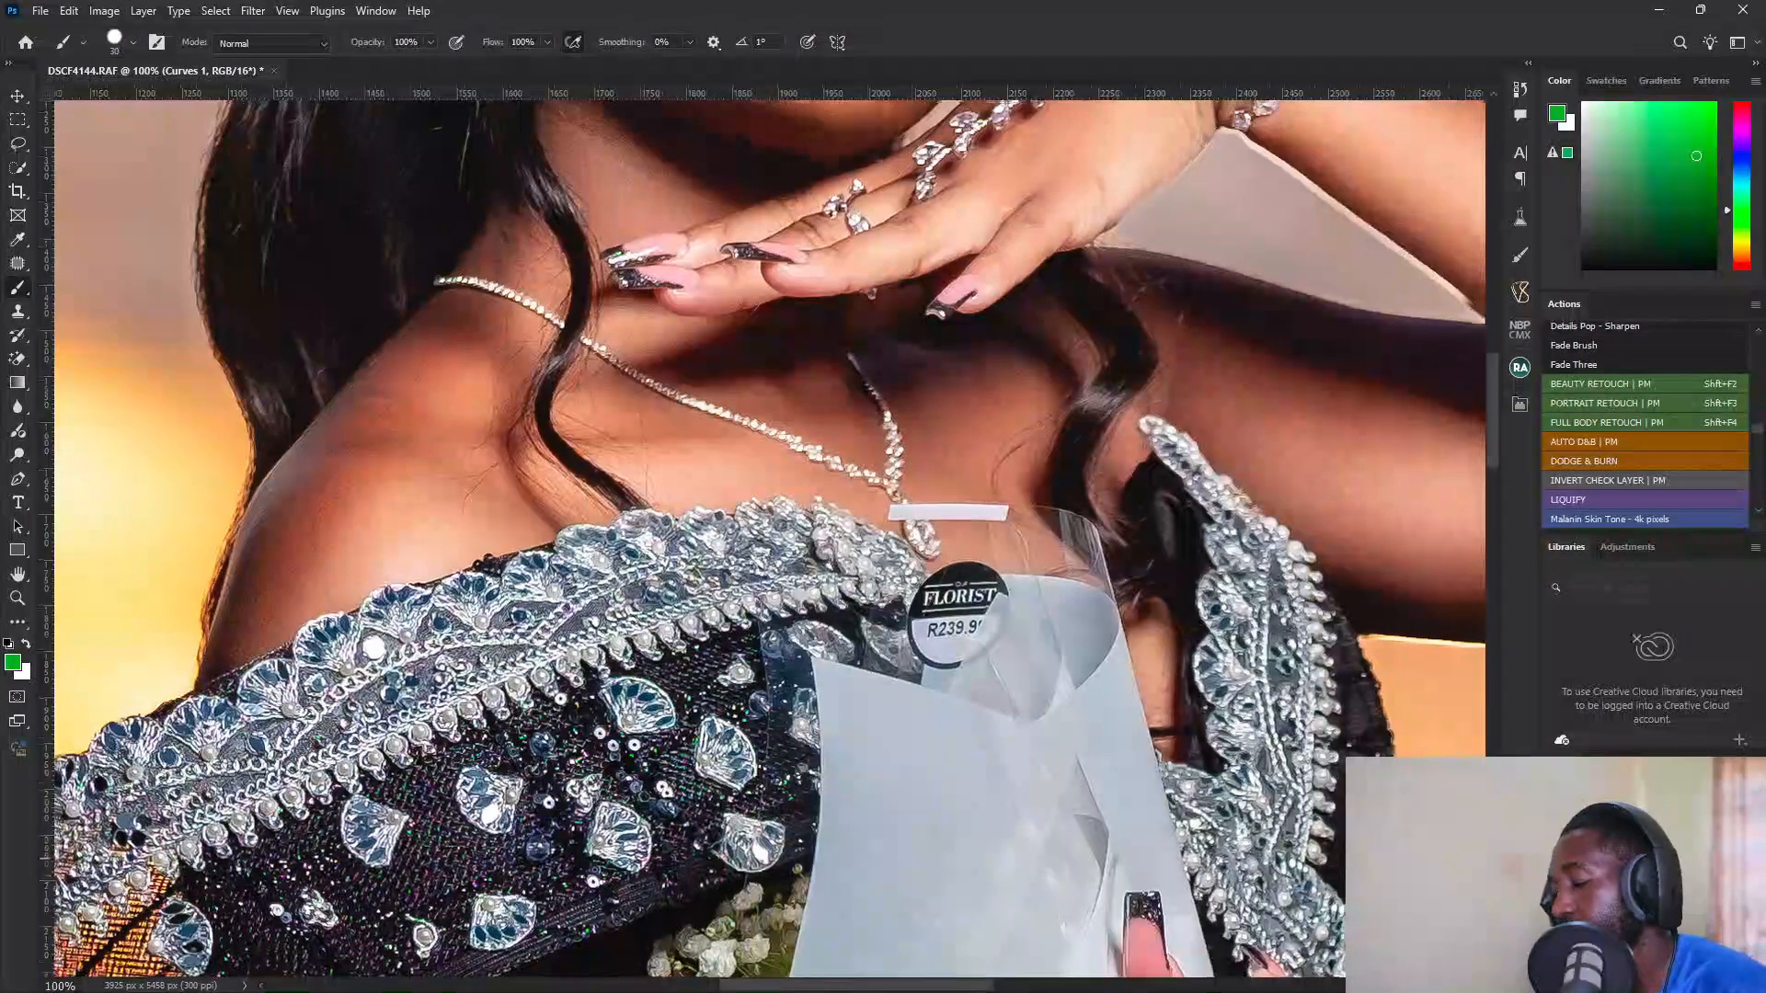
Step: Add a Hue/Saturation adjustment layer, sample the face skin, and set the saturation of the Reds to -6
key(ctrl+minus)
key(ctrl+minus)
key(ctrl+minus)
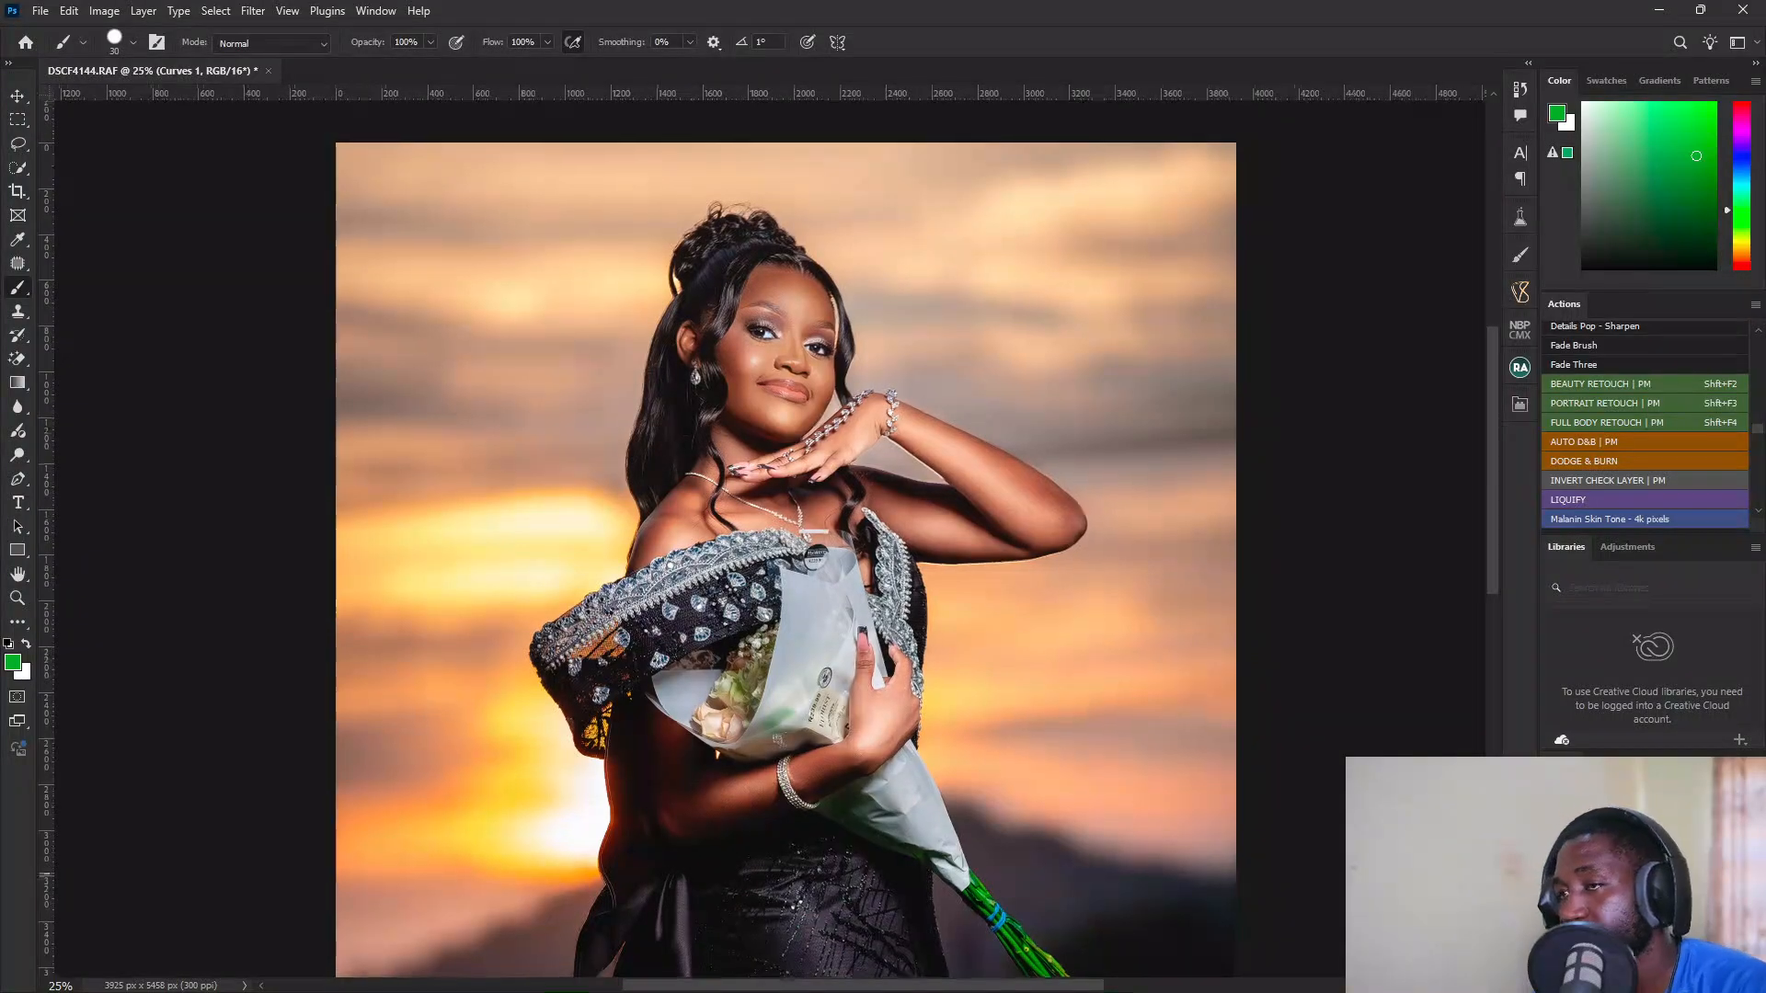
key(ctrl+minus)
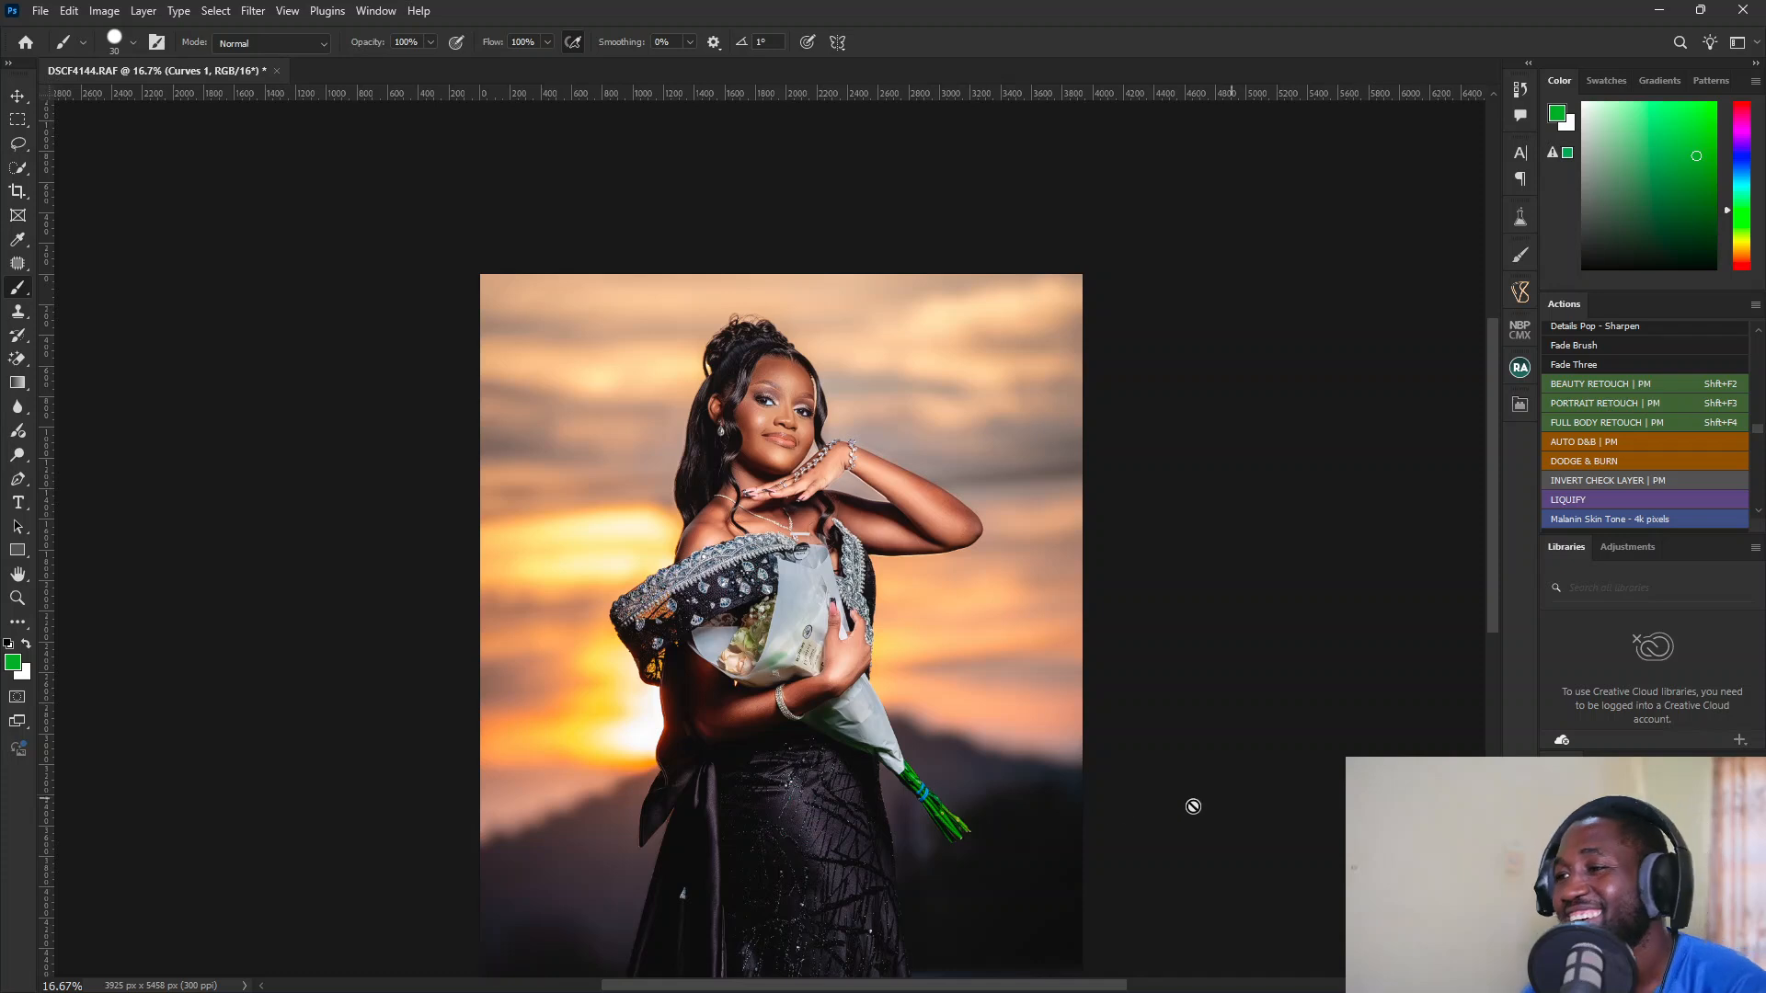
drag(843, 670, 818, 561)
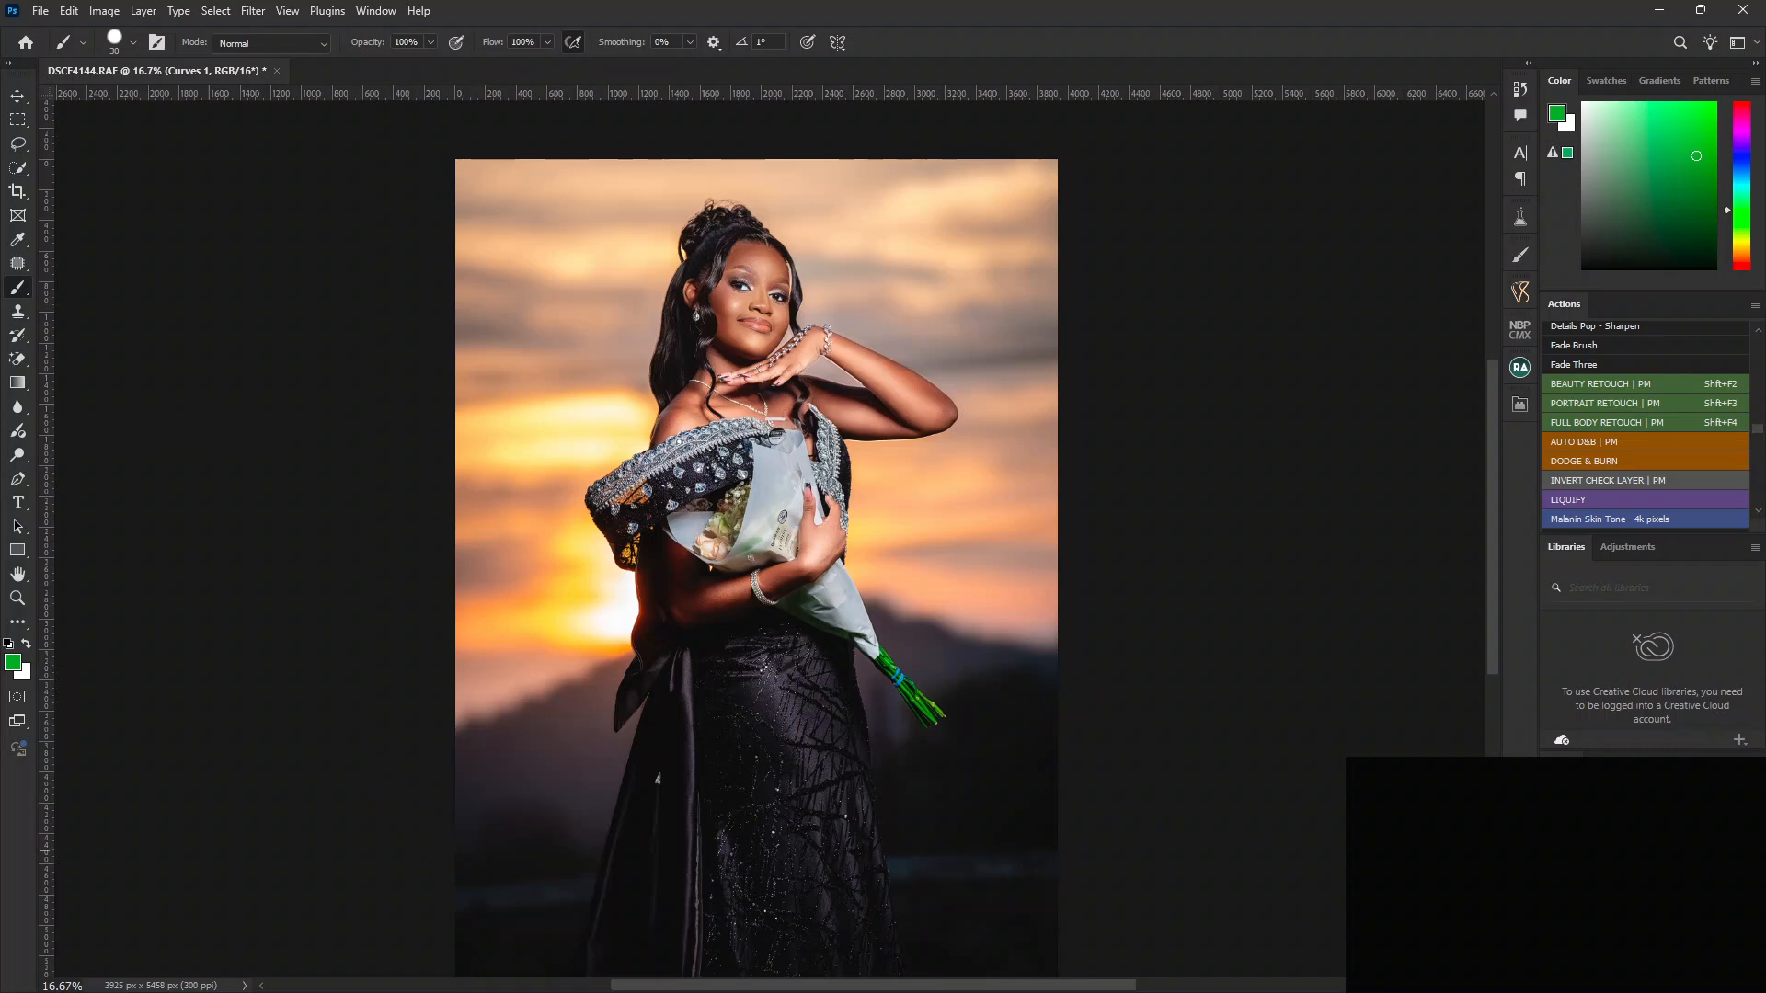
click(1653, 984)
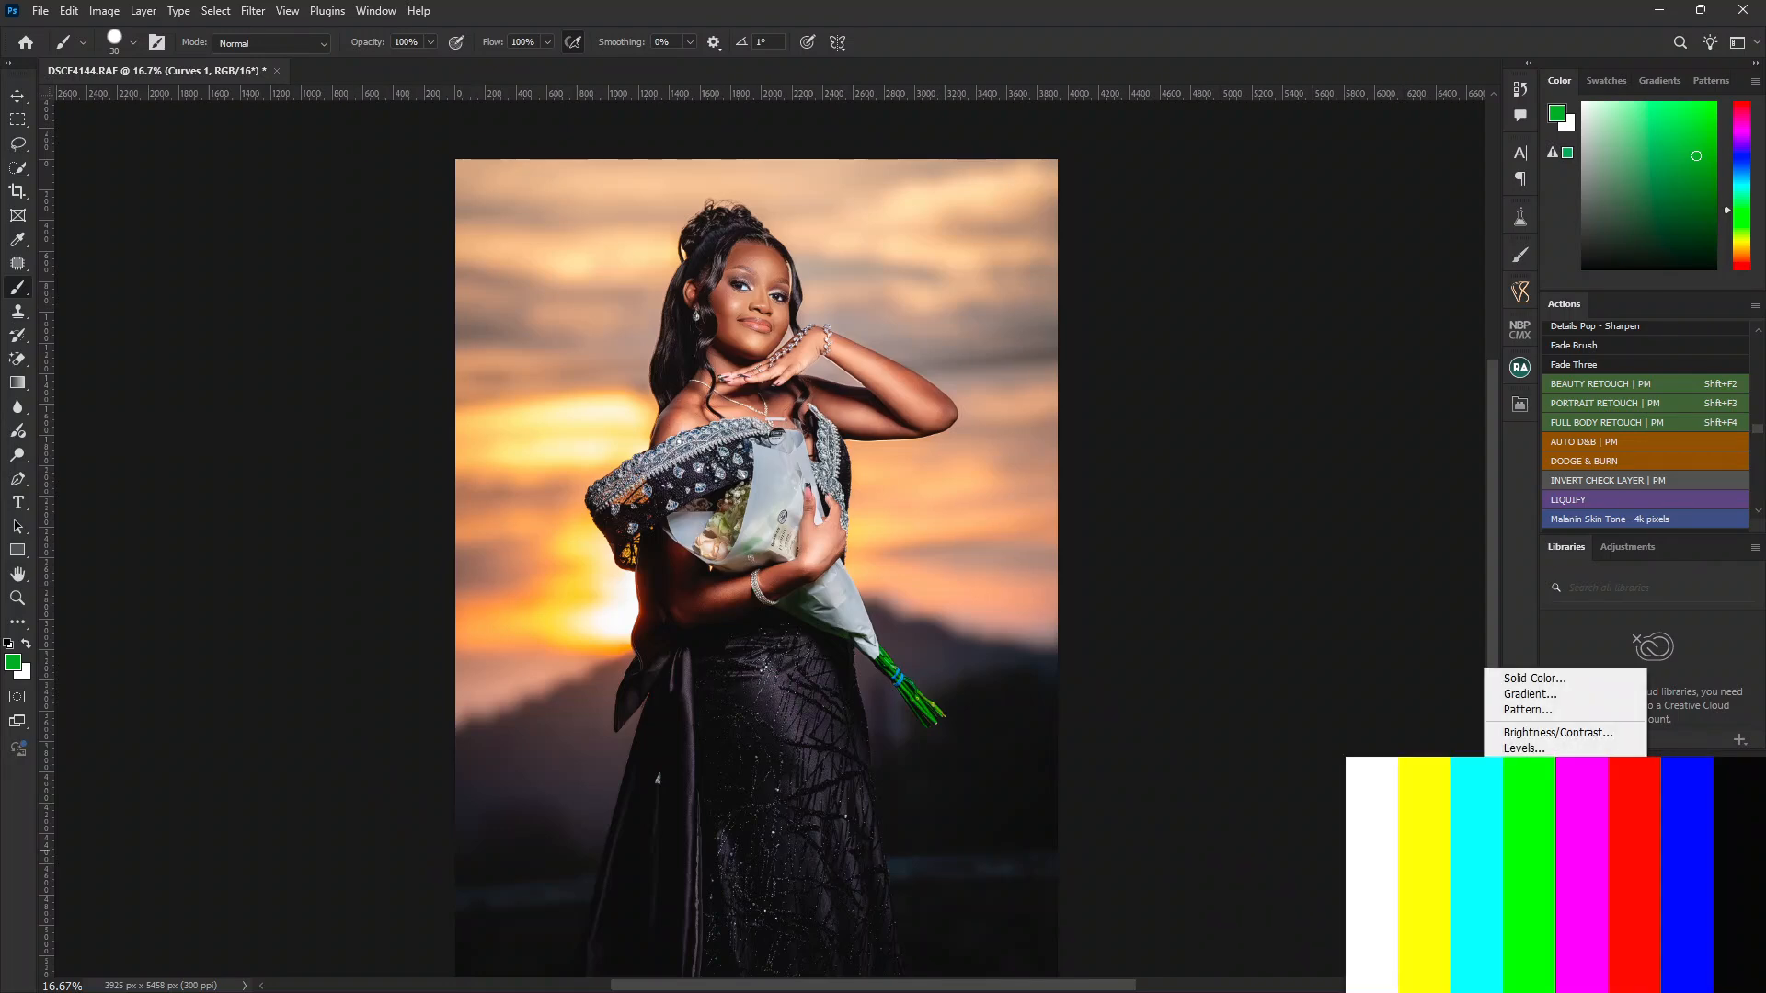
click(1538, 819)
click(1261, 483)
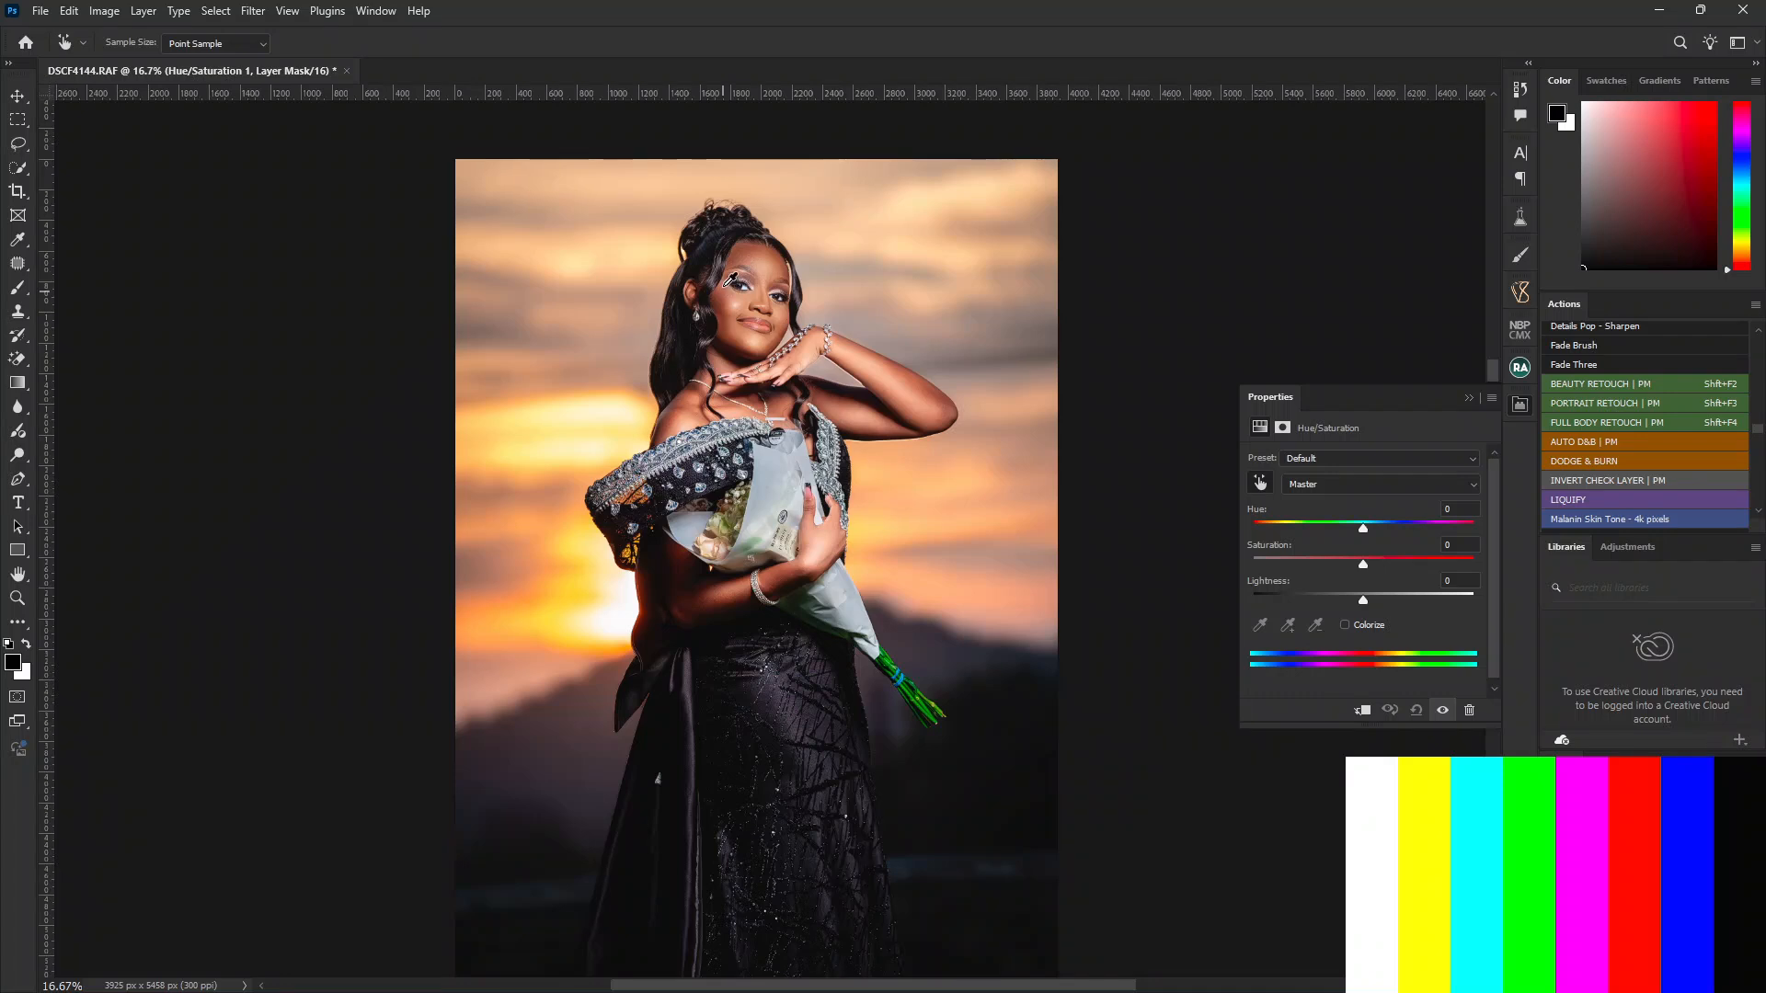
click(741, 260)
drag(1365, 571, 1358, 567)
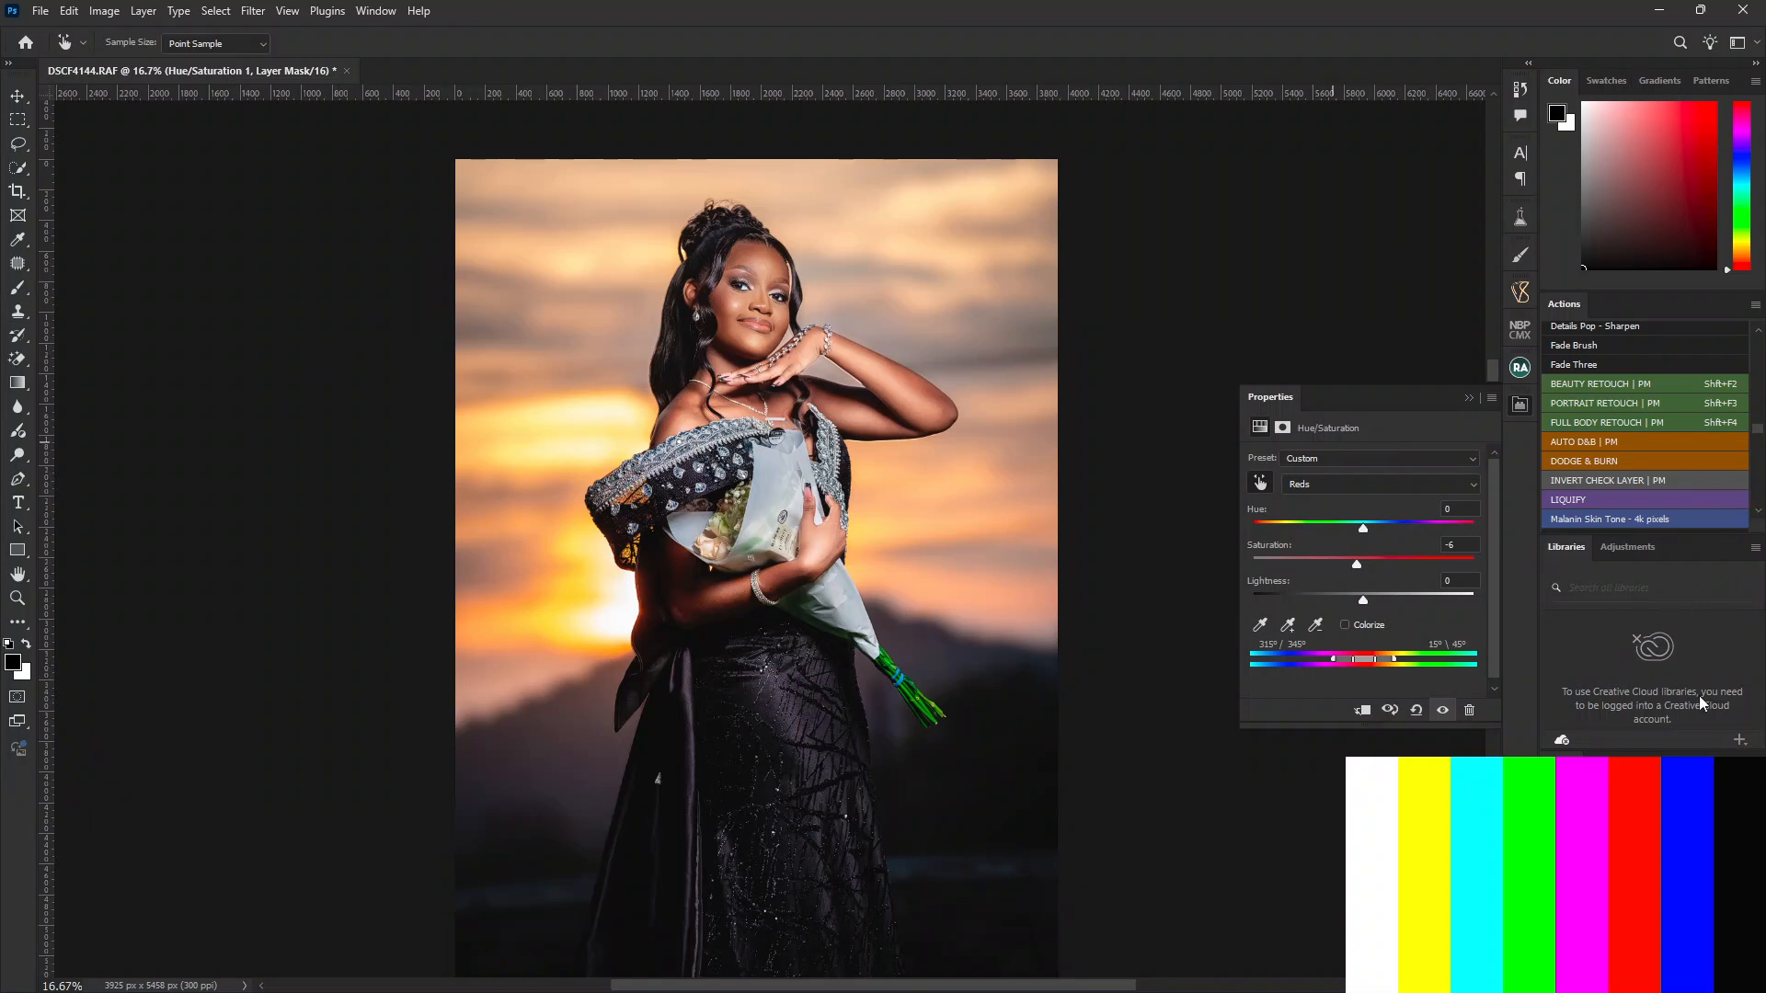
Step: Invert the Hue/Saturation 1 mask and paint white over the subject's raised arm and upper chest with a 400-pixel brush
key(b)
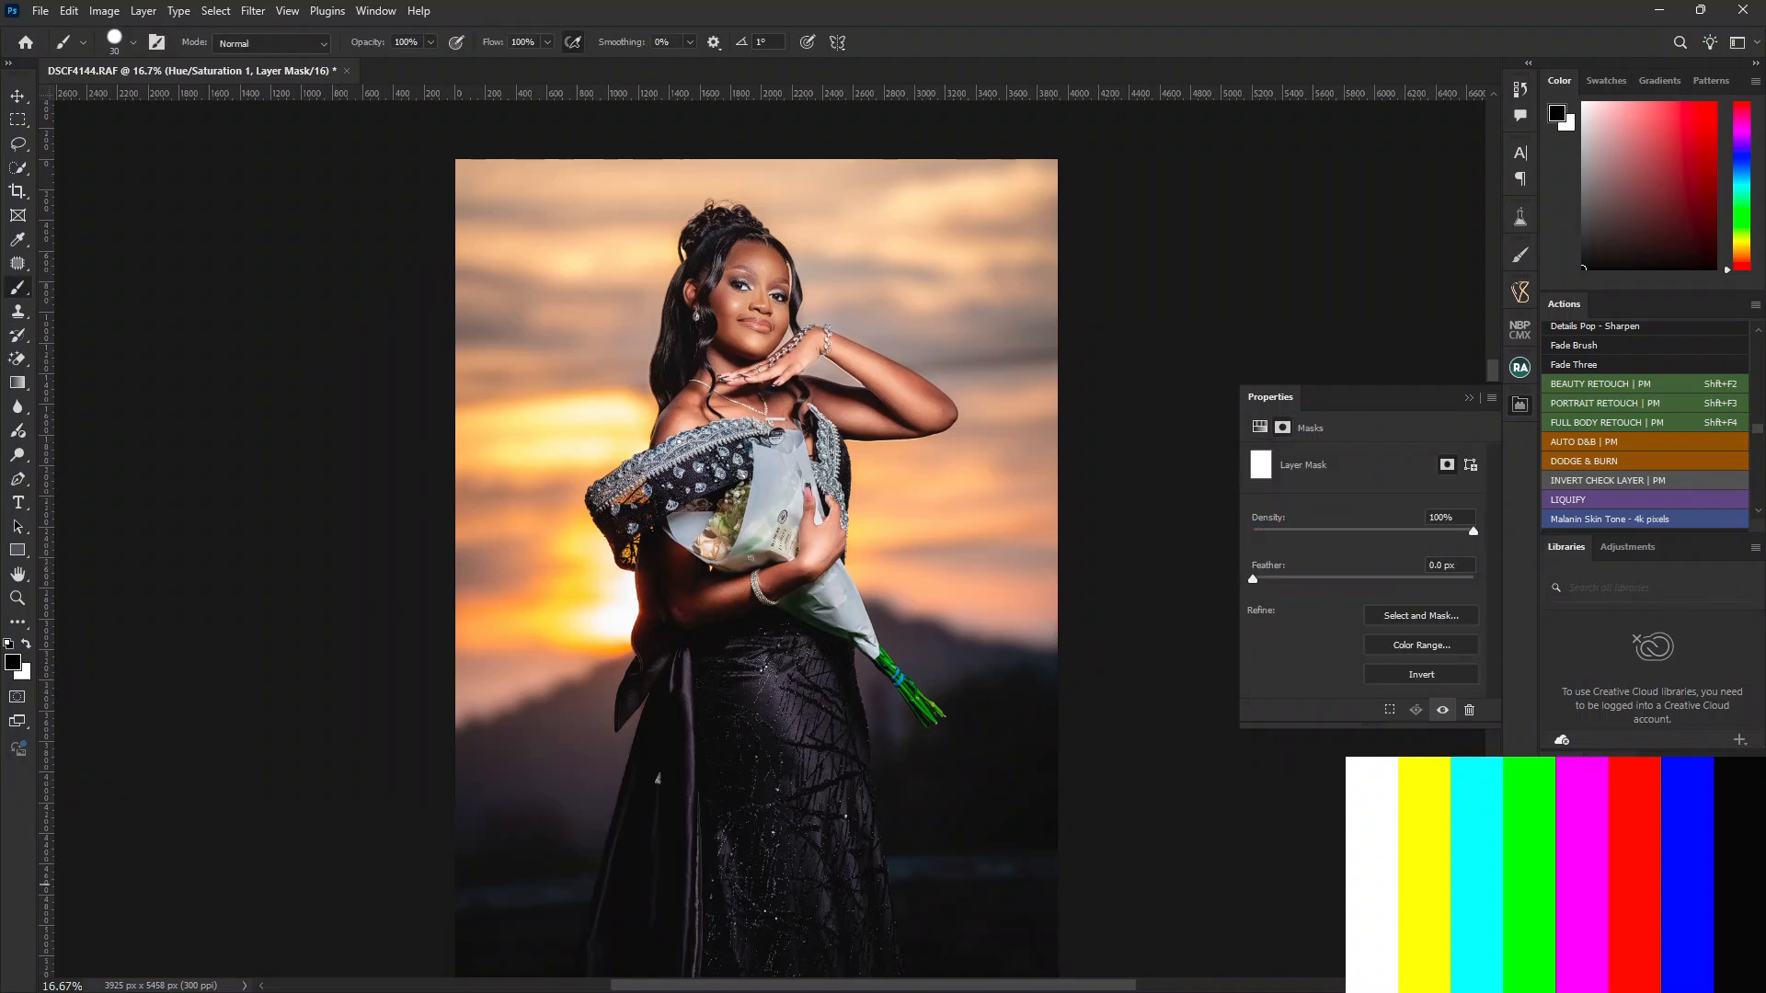
key(ctrl+i)
key(bracketright)
key(bracketright)
key(bracketright)
key(bracketright)
key(bracketright)
key(bracketright)
key(bracketright)
key(bracketright)
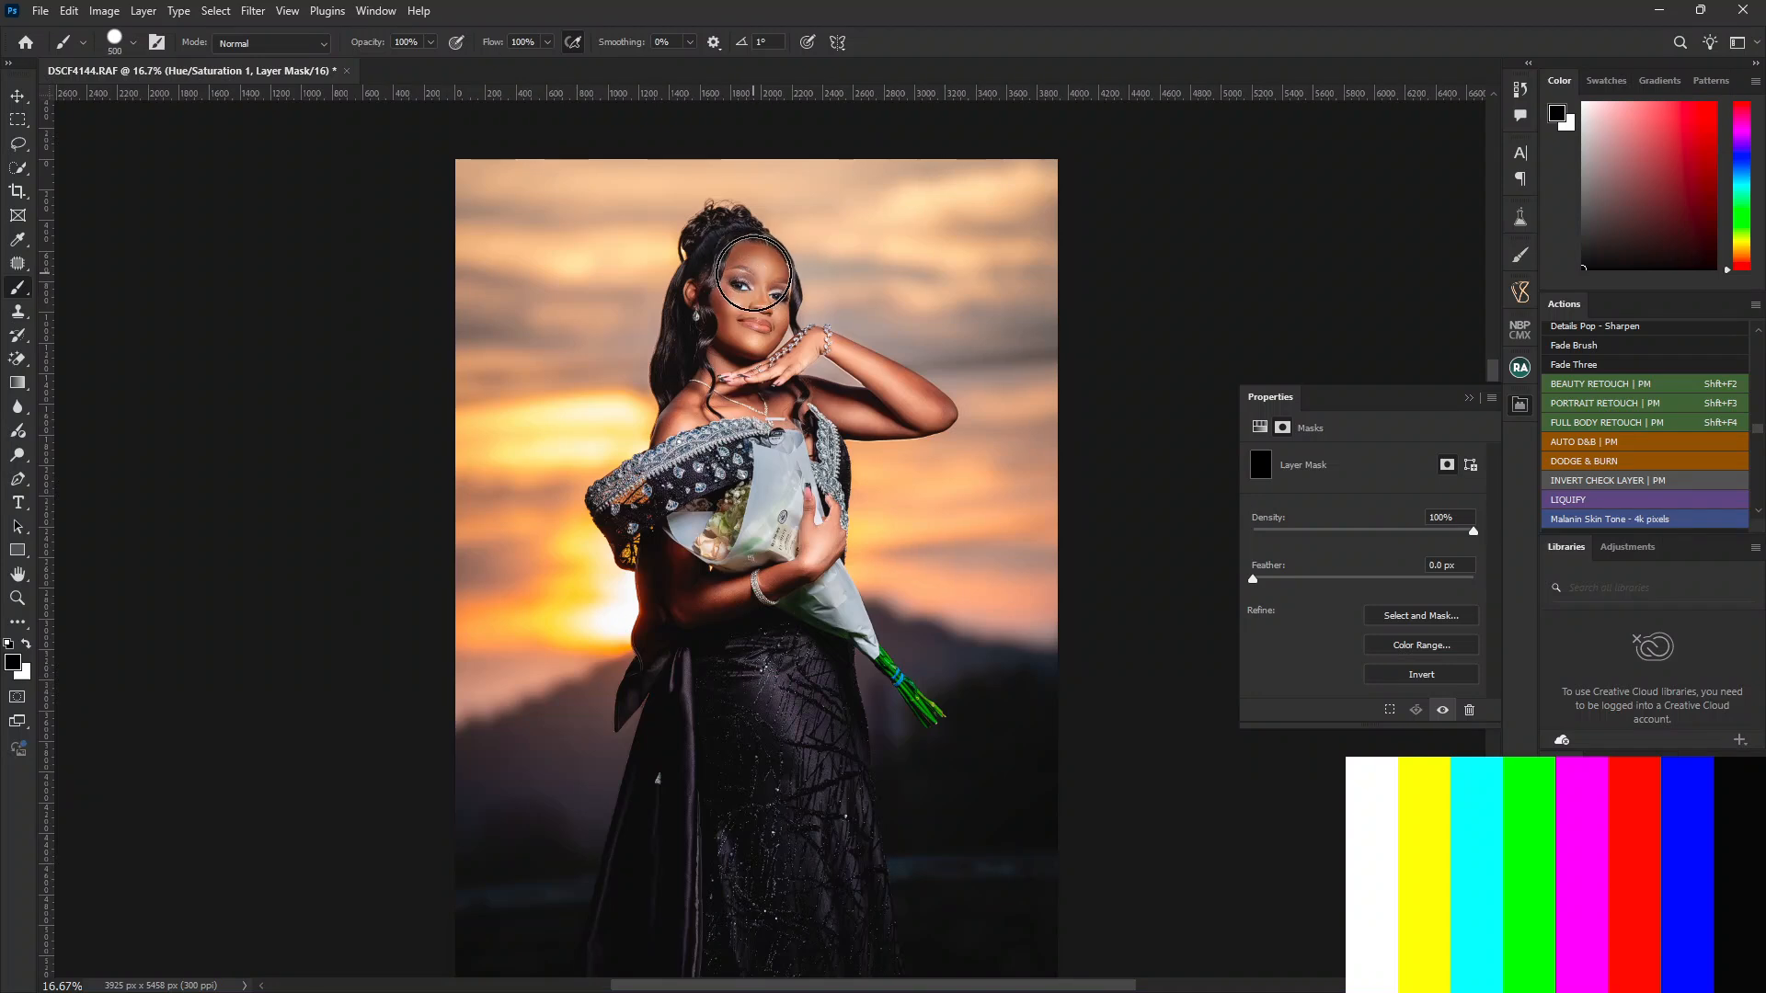
key(bracketleft)
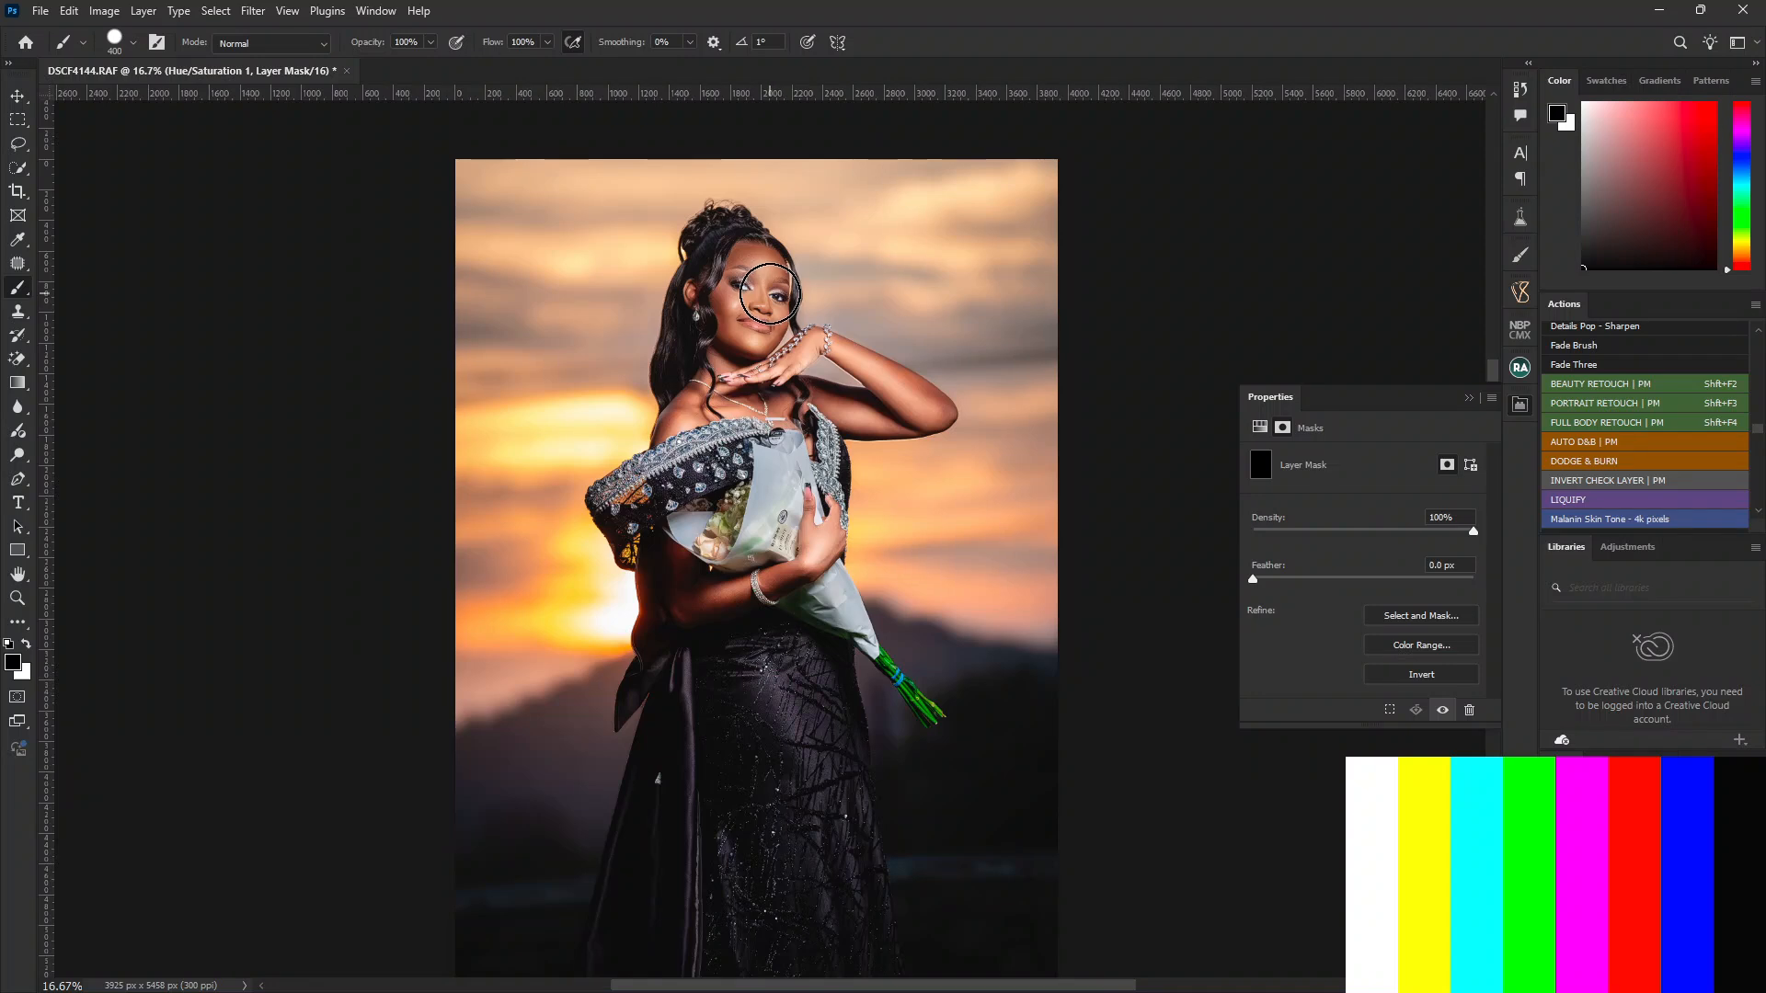
key(x)
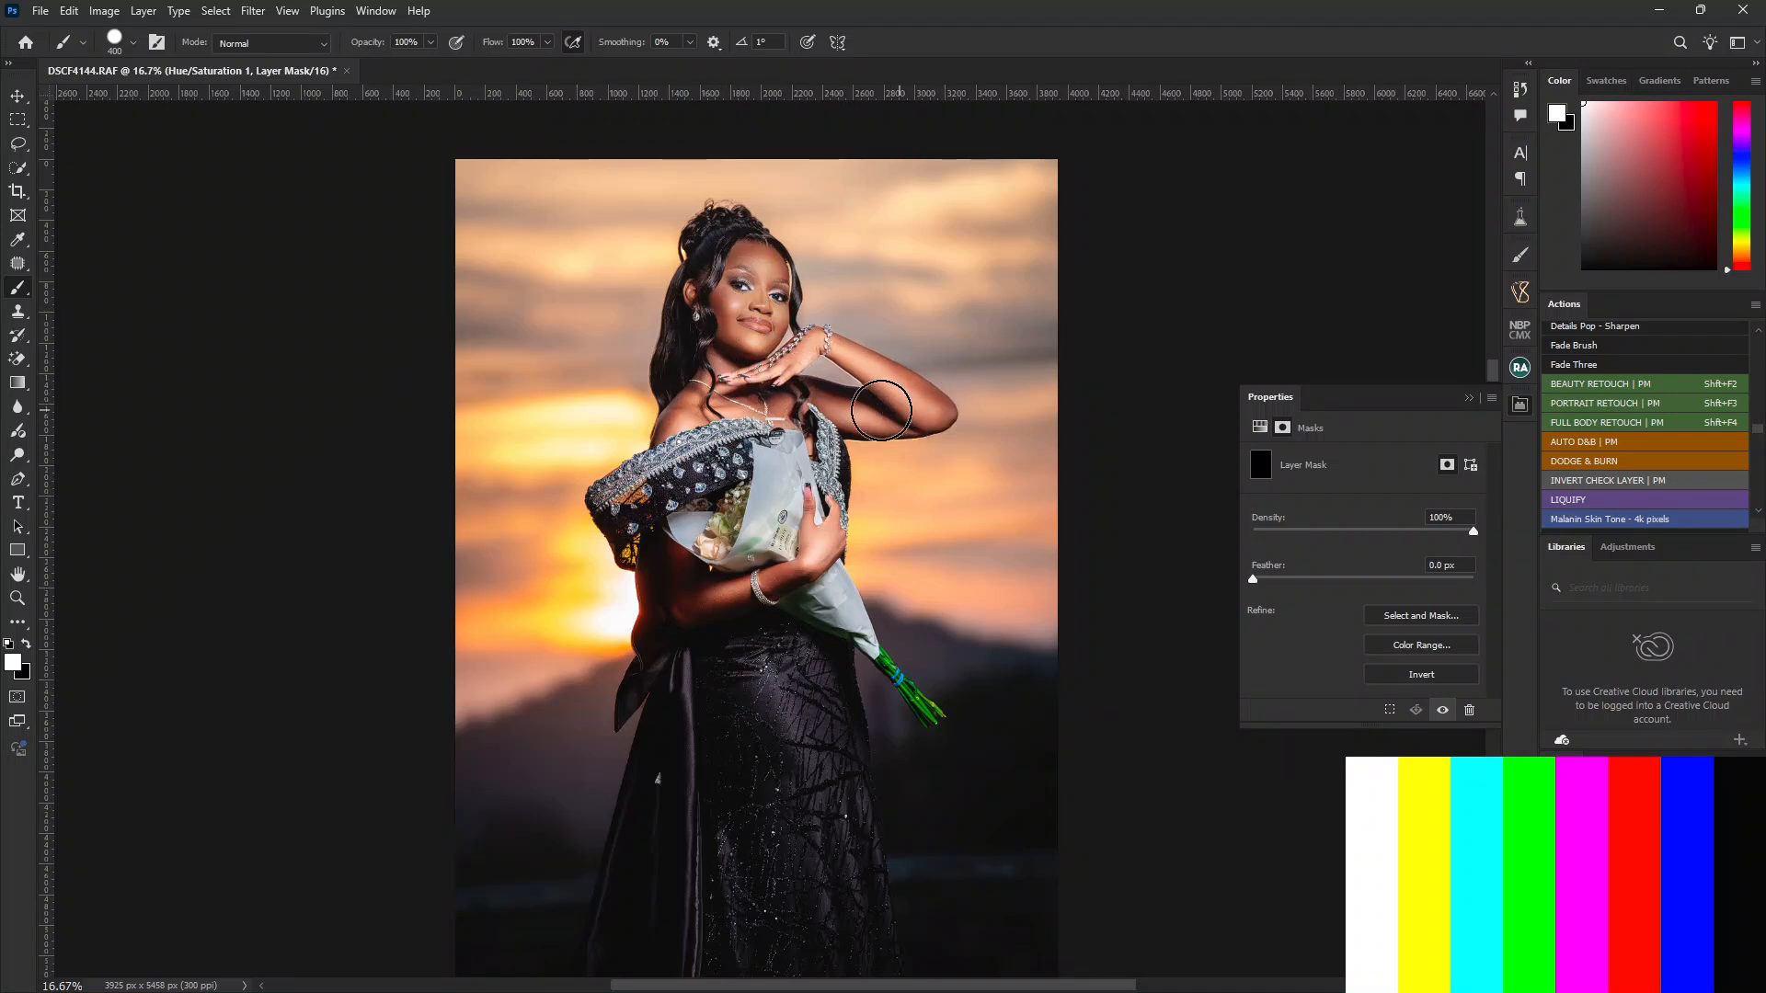
mouse_move(882, 411)
mouse_down()
mouse_move(781, 400)
mouse_move(808, 423)
mouse_up()
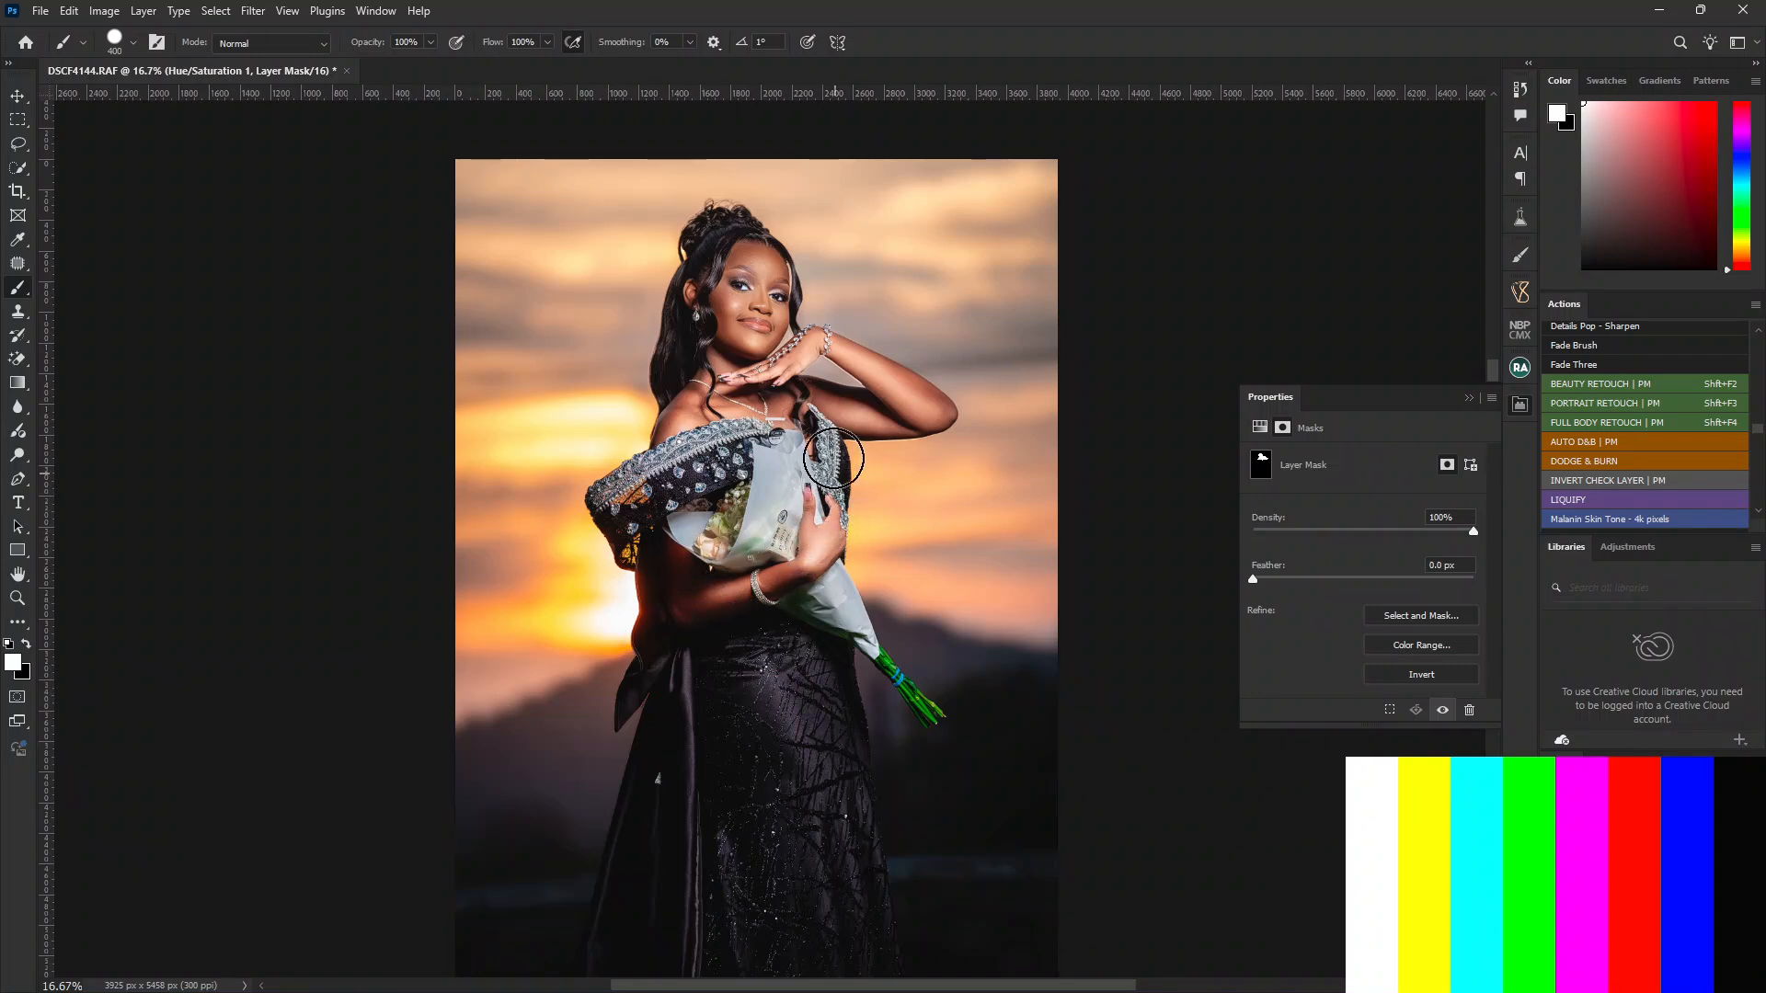
mouse_move(834, 459)
mouse_down()
mouse_move(818, 425)
mouse_move(872, 426)
mouse_move(843, 369)
mouse_move(765, 383)
mouse_move(735, 349)
mouse_move(737, 401)
mouse_move(718, 398)
mouse_up()
Step: Compare the portrait's skin tones with and without the Hue/Saturation 1 adjustment
click(1553, 883)
click(1554, 884)
key(ctrl+plus)
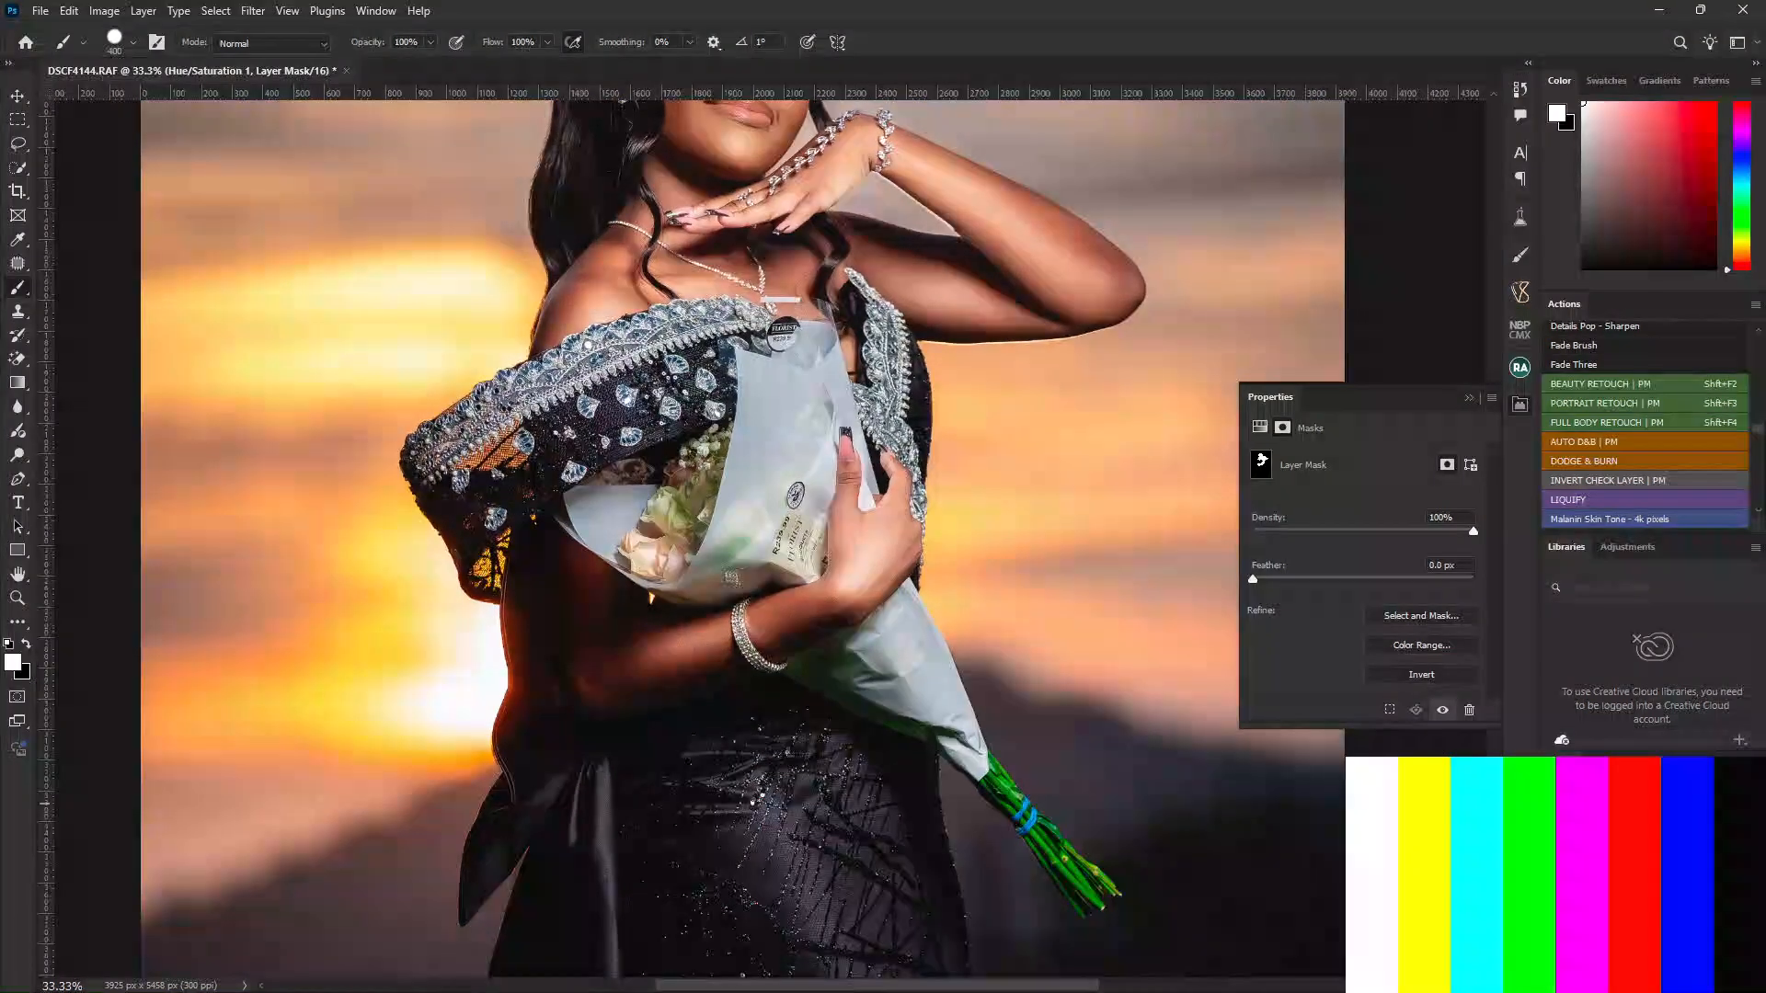
click(1554, 876)
click(1554, 875)
click(1554, 876)
click(1553, 876)
click(1554, 875)
click(1554, 876)
Step: Add a Color Balance adjustment layer and set its shadows to Cyan-Red +5 and Yellow-Blue -7
key(ctrl+minus)
key(ctrl+minus)
key(ctrl+minus)
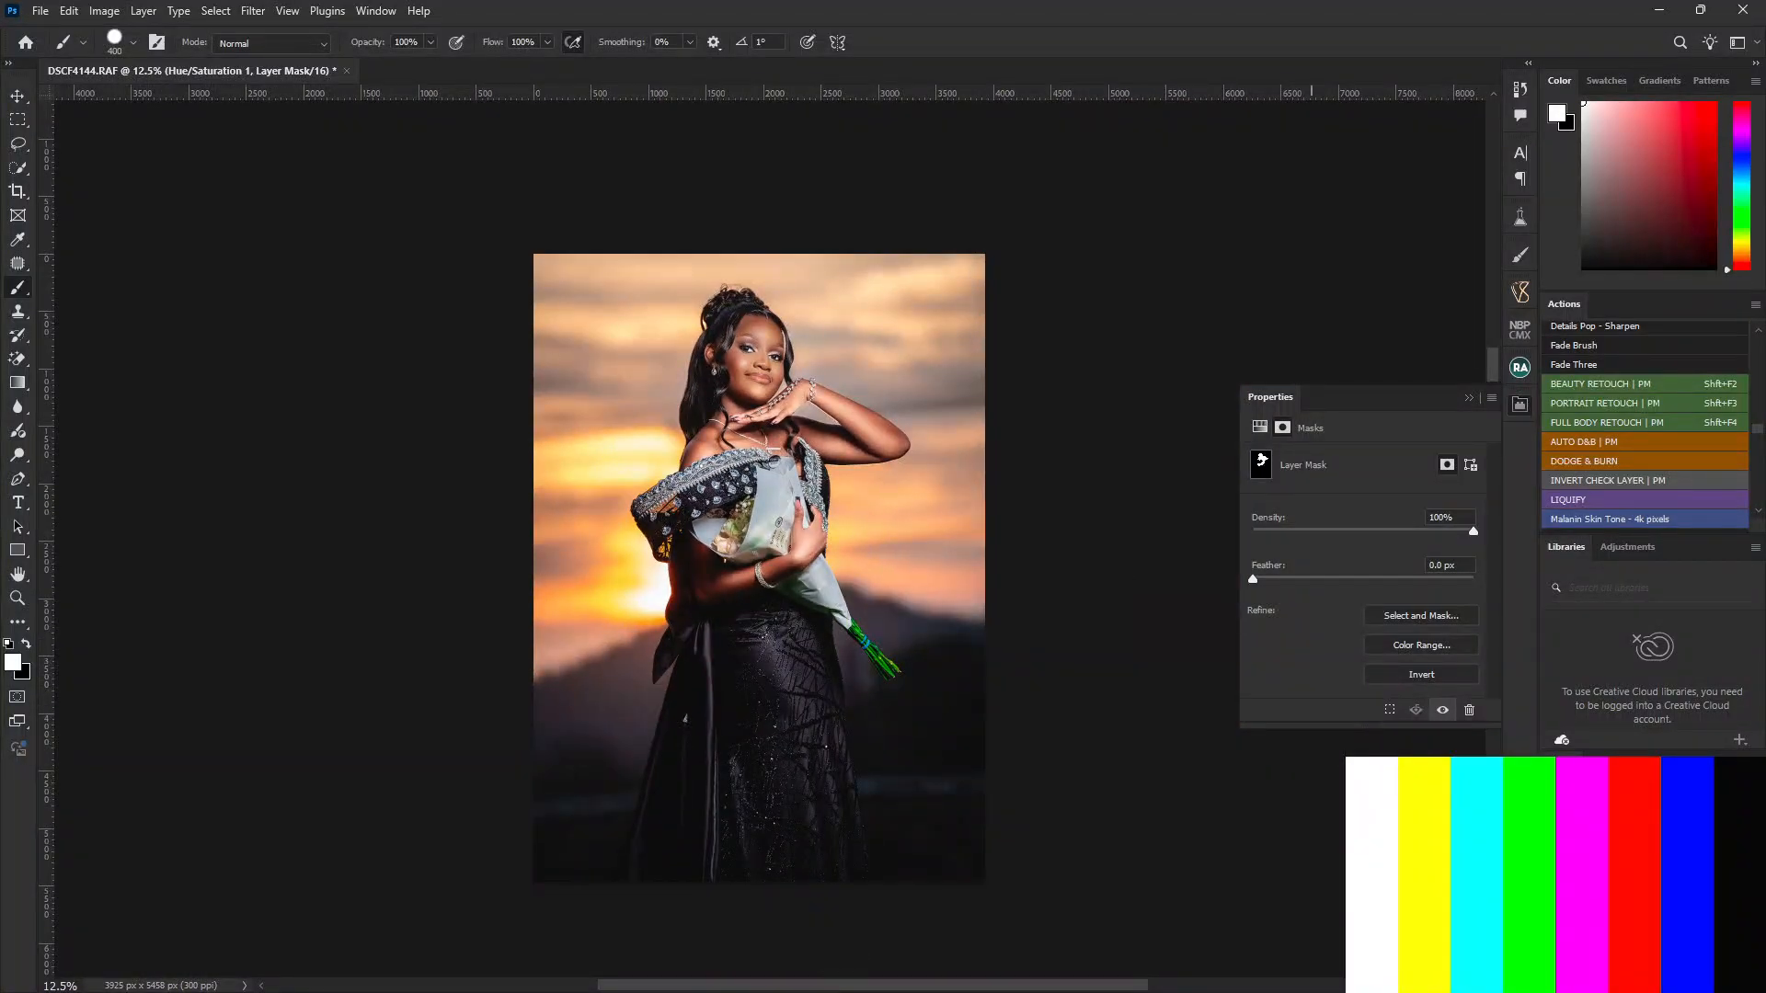
click(1651, 984)
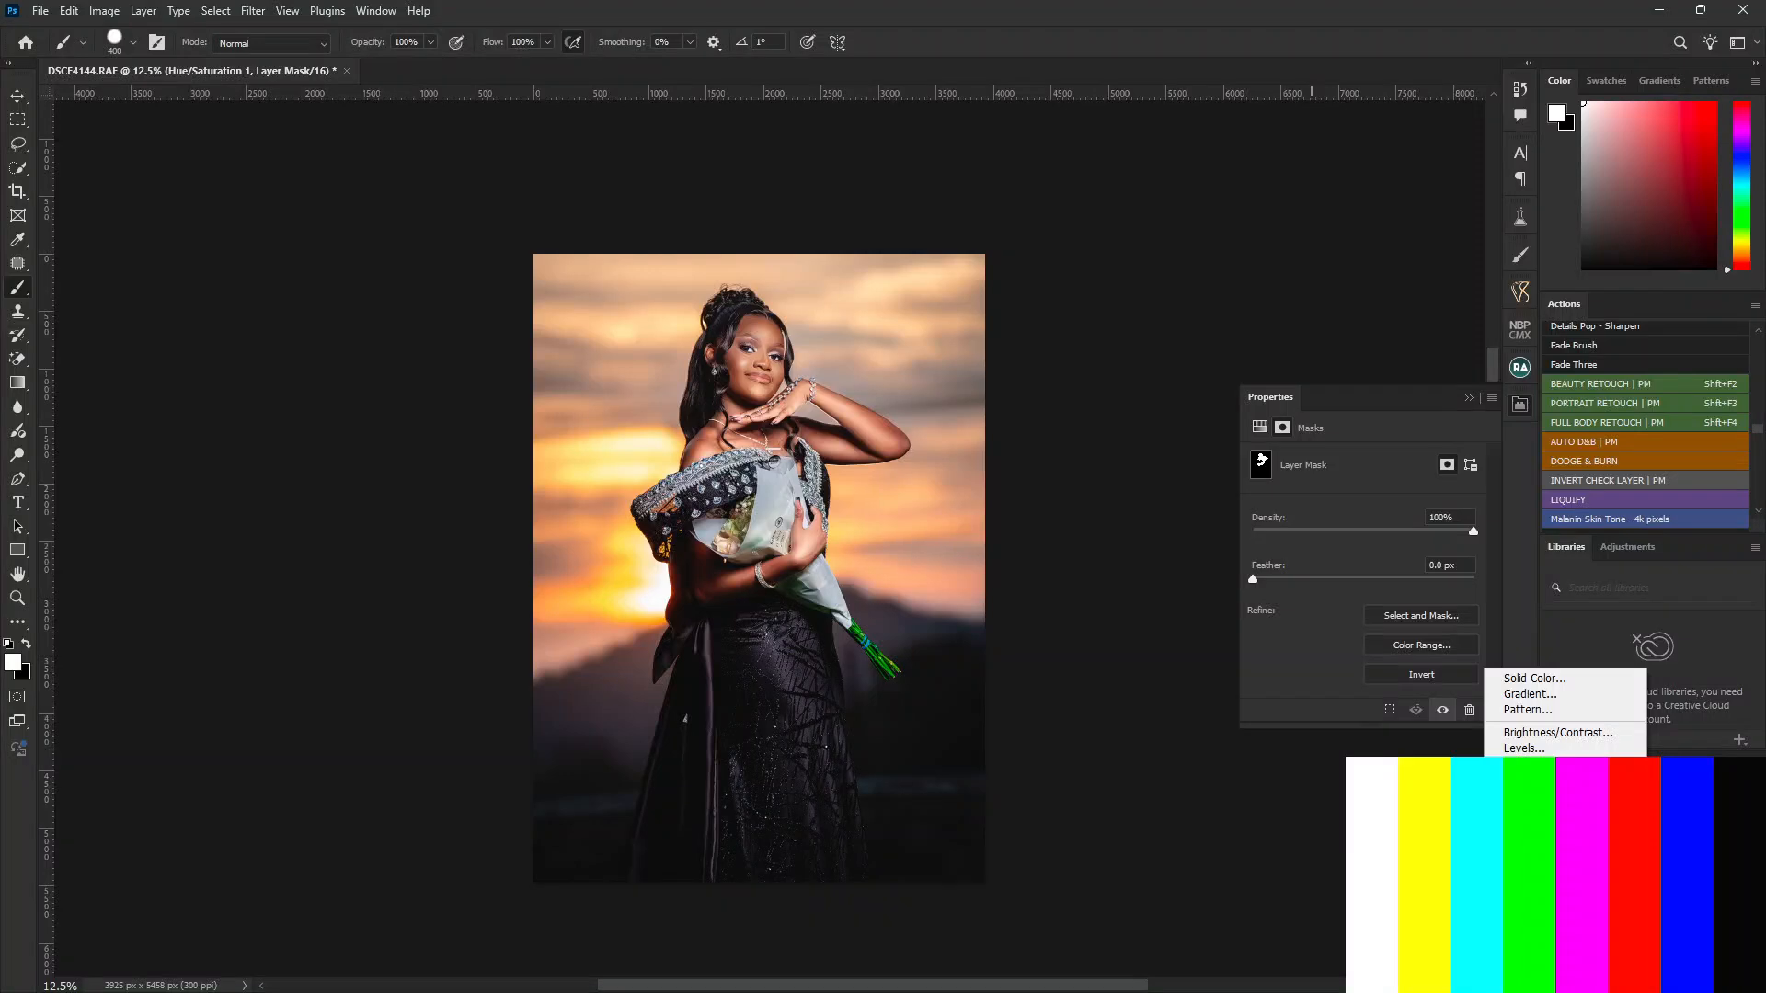
click(1531, 834)
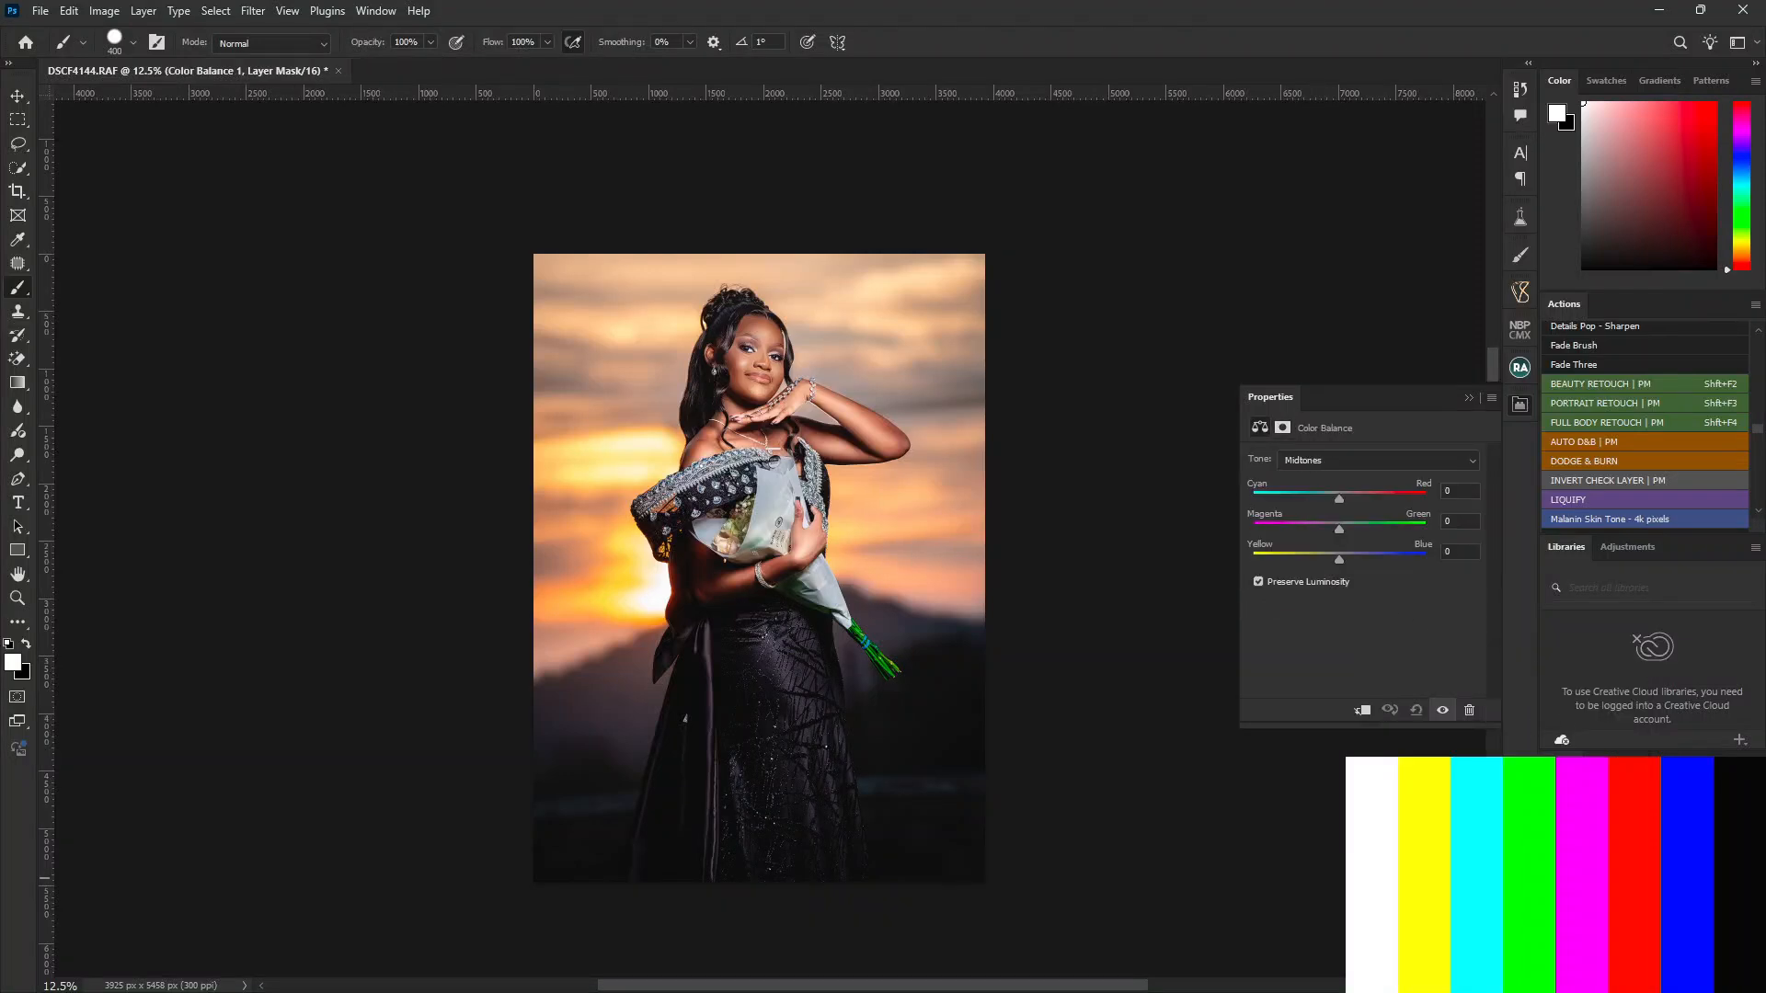
click(1301, 459)
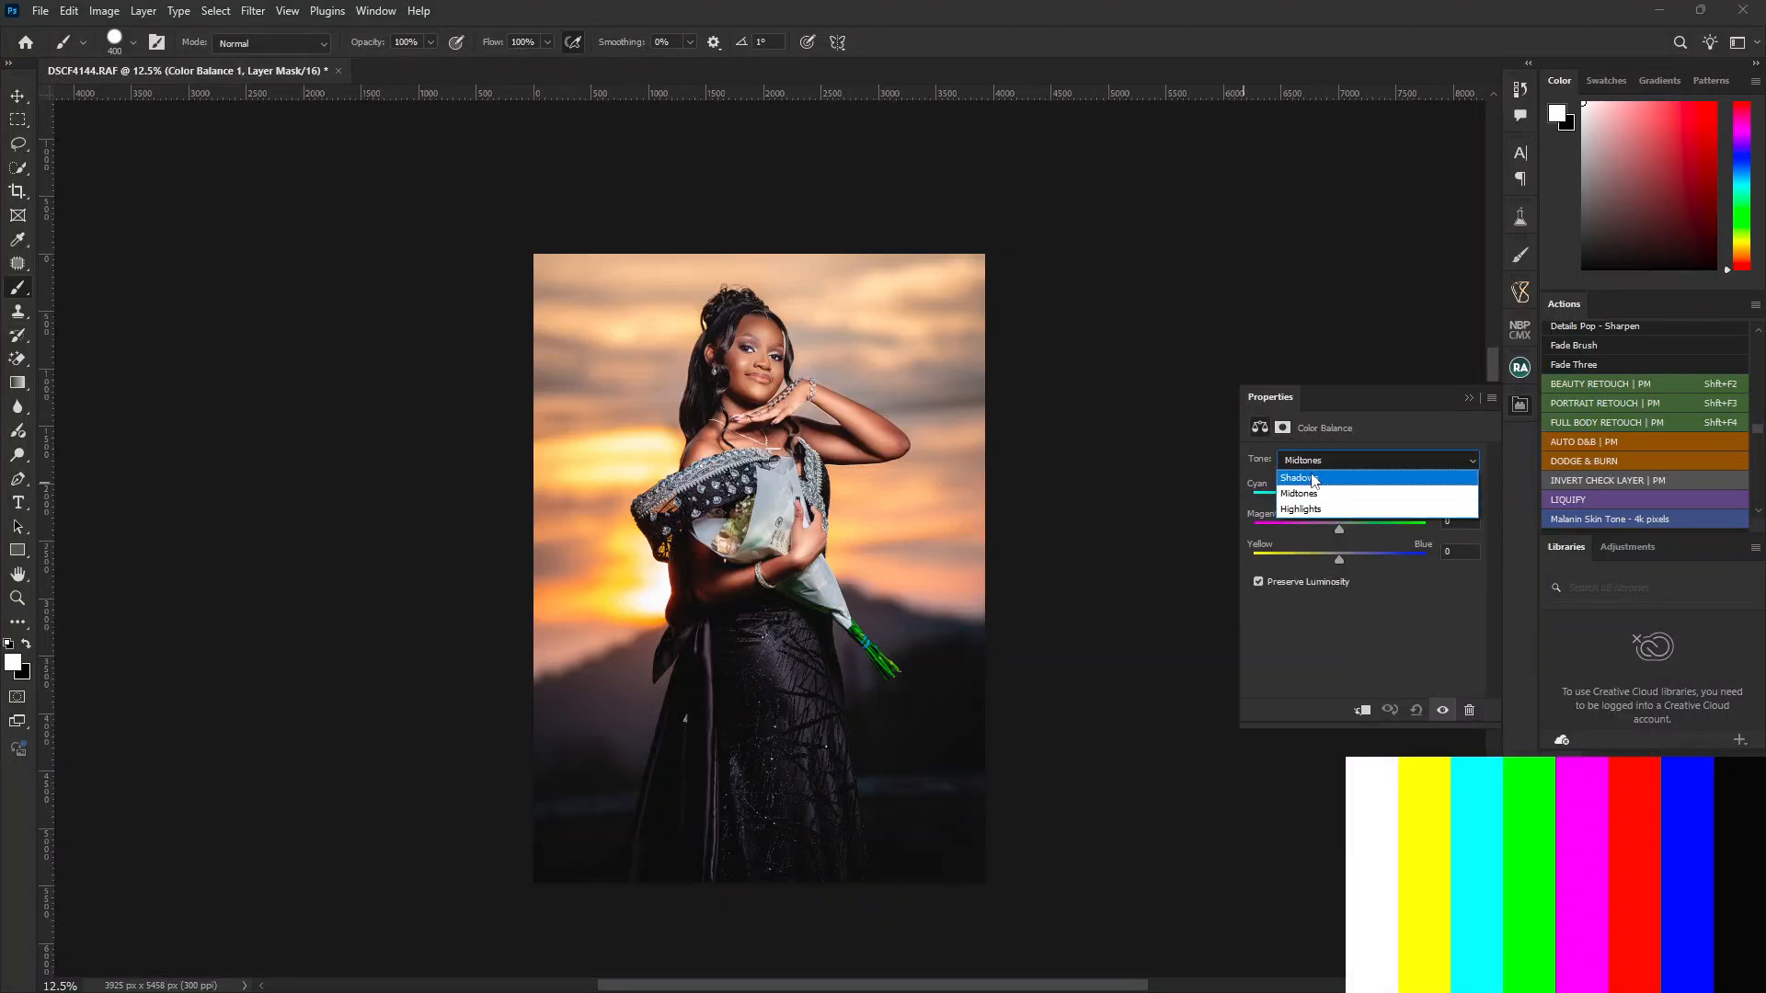
click(1311, 475)
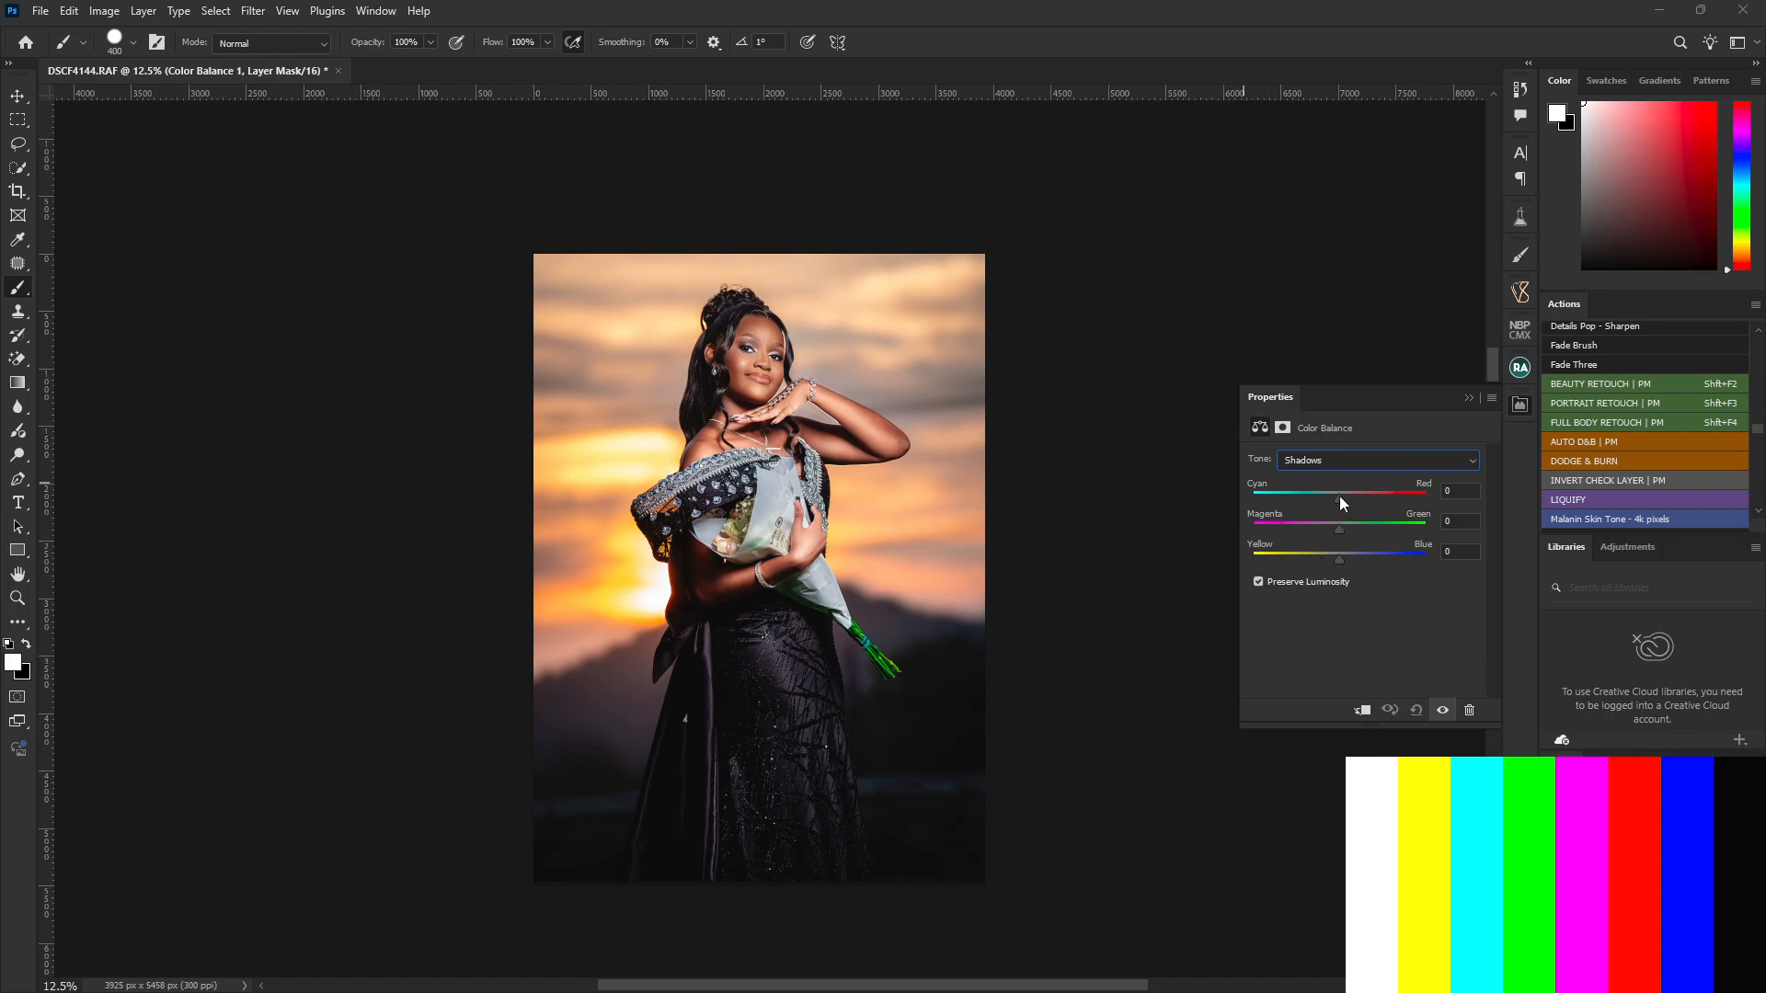
drag(1339, 495, 1343, 497)
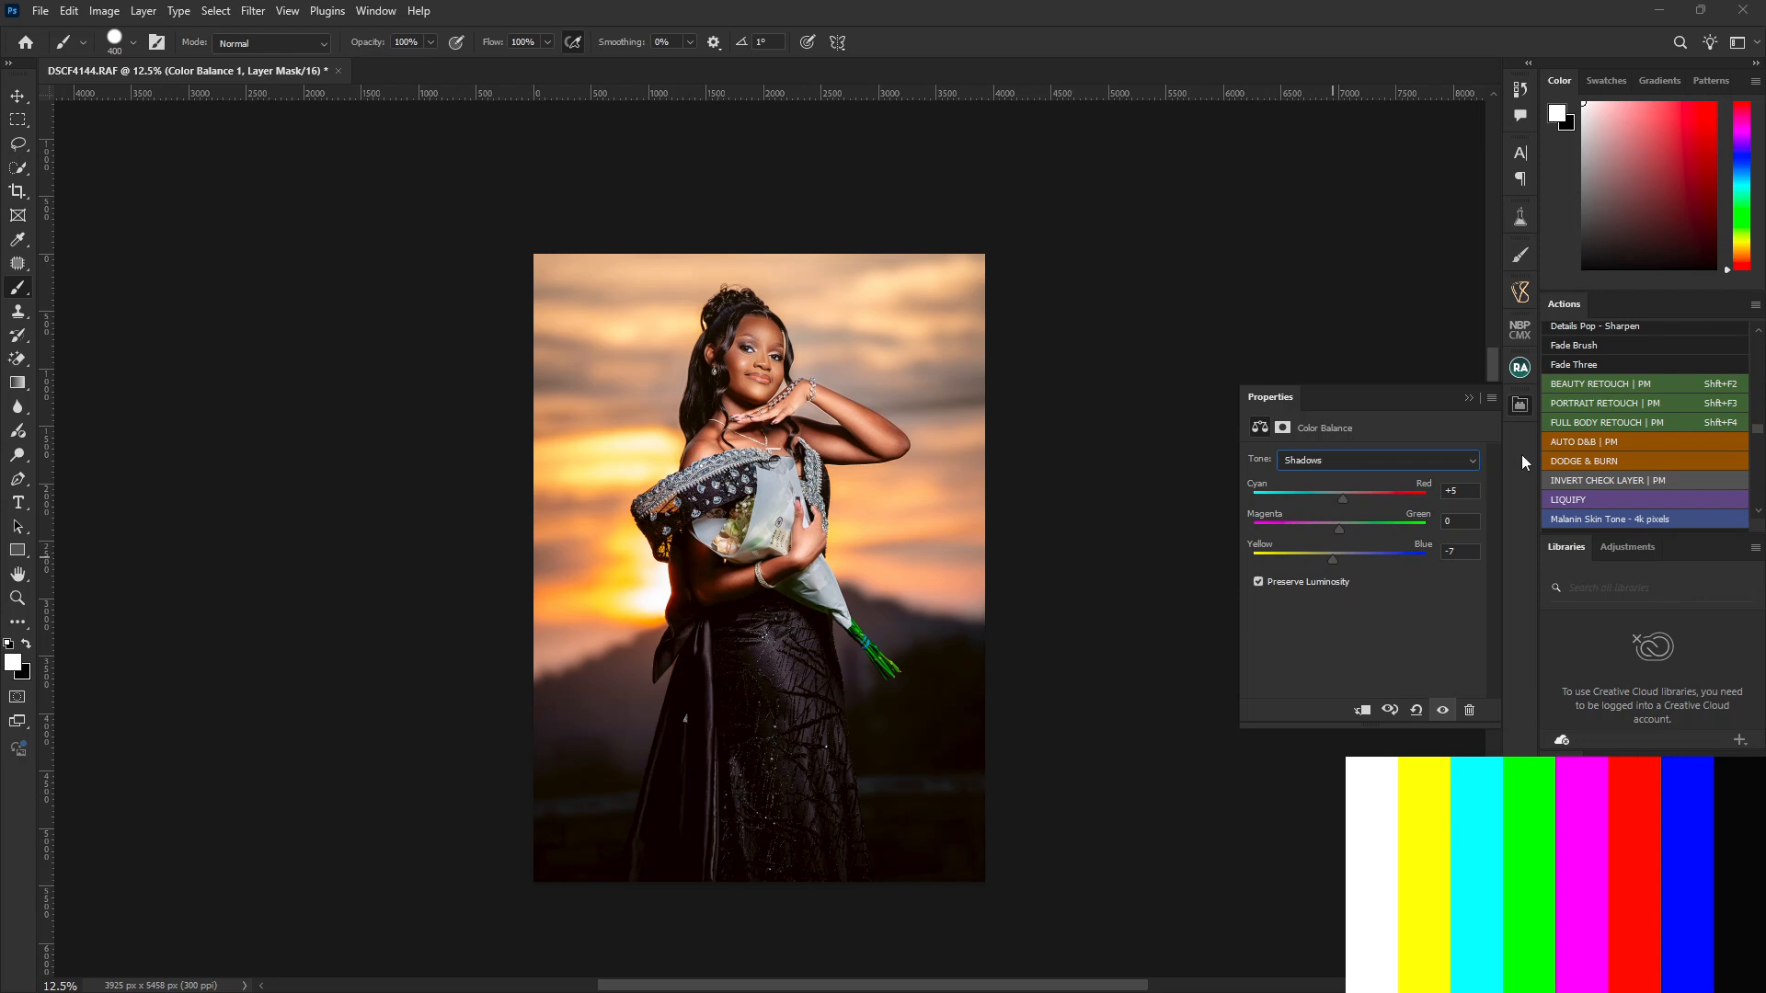
Step: Set the Color Balance highlights to Yellow-Blue +5, and the midtones to Cyan-Red +4 and Yellow-Blue +4
click(1417, 460)
click(1342, 504)
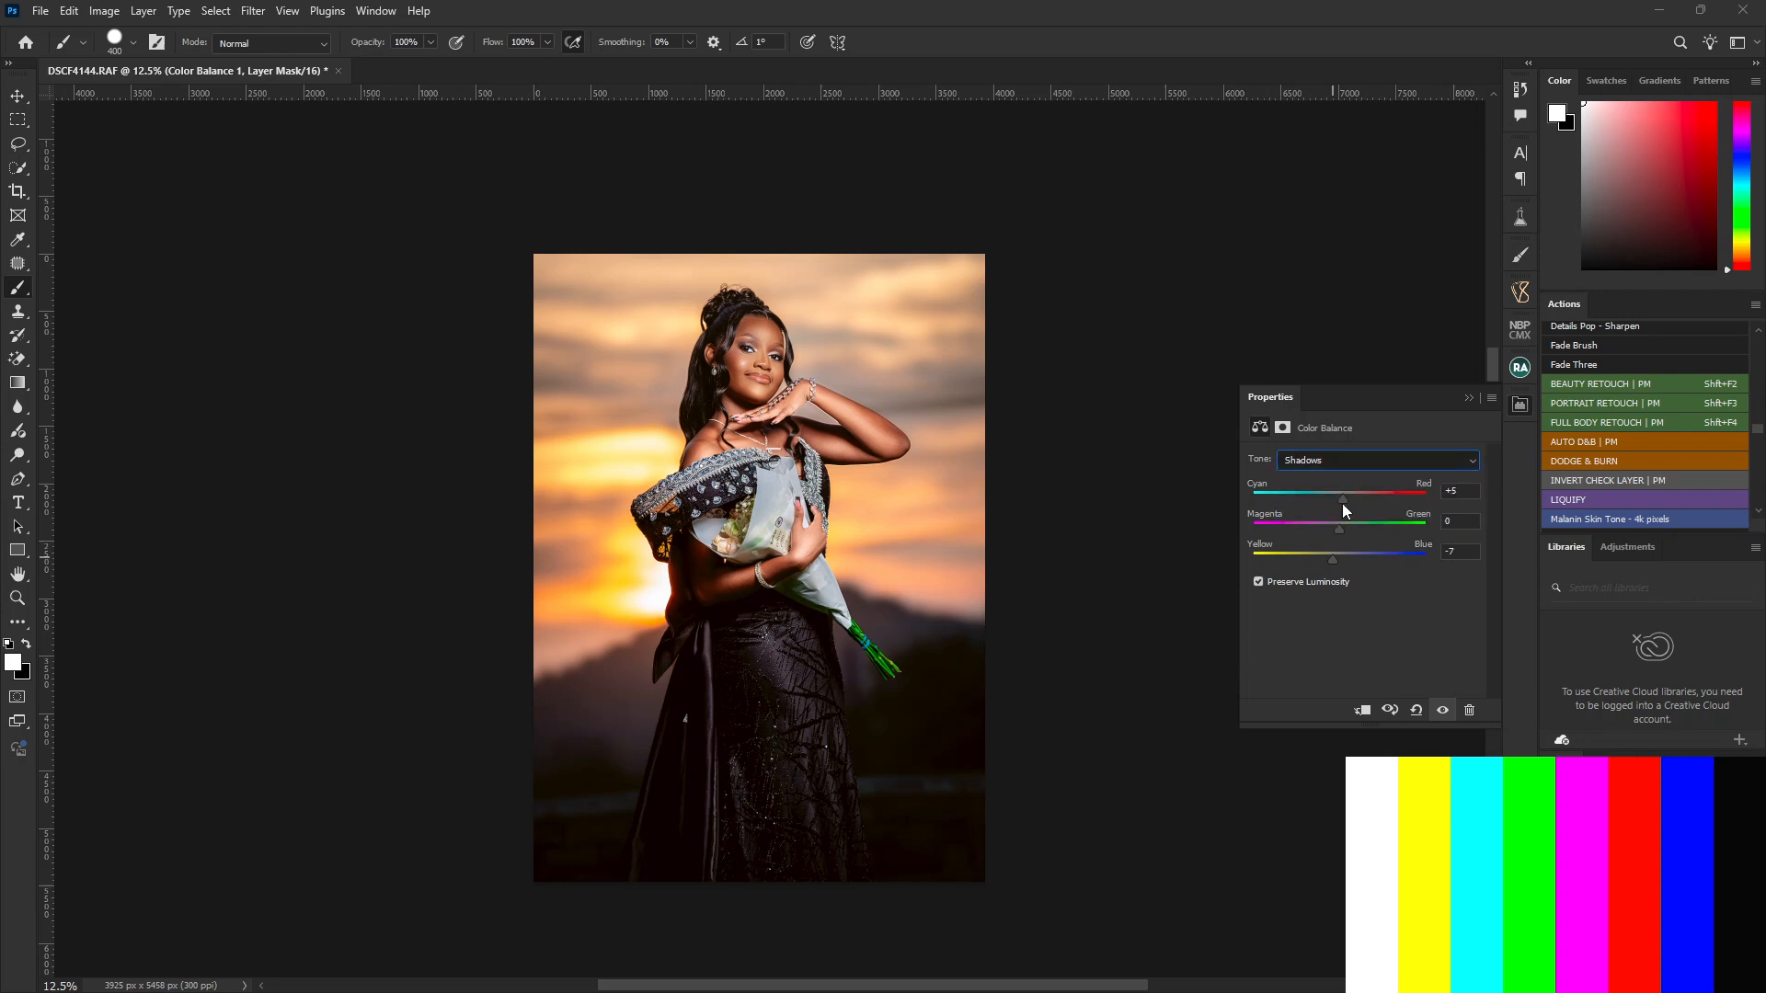
click(1343, 558)
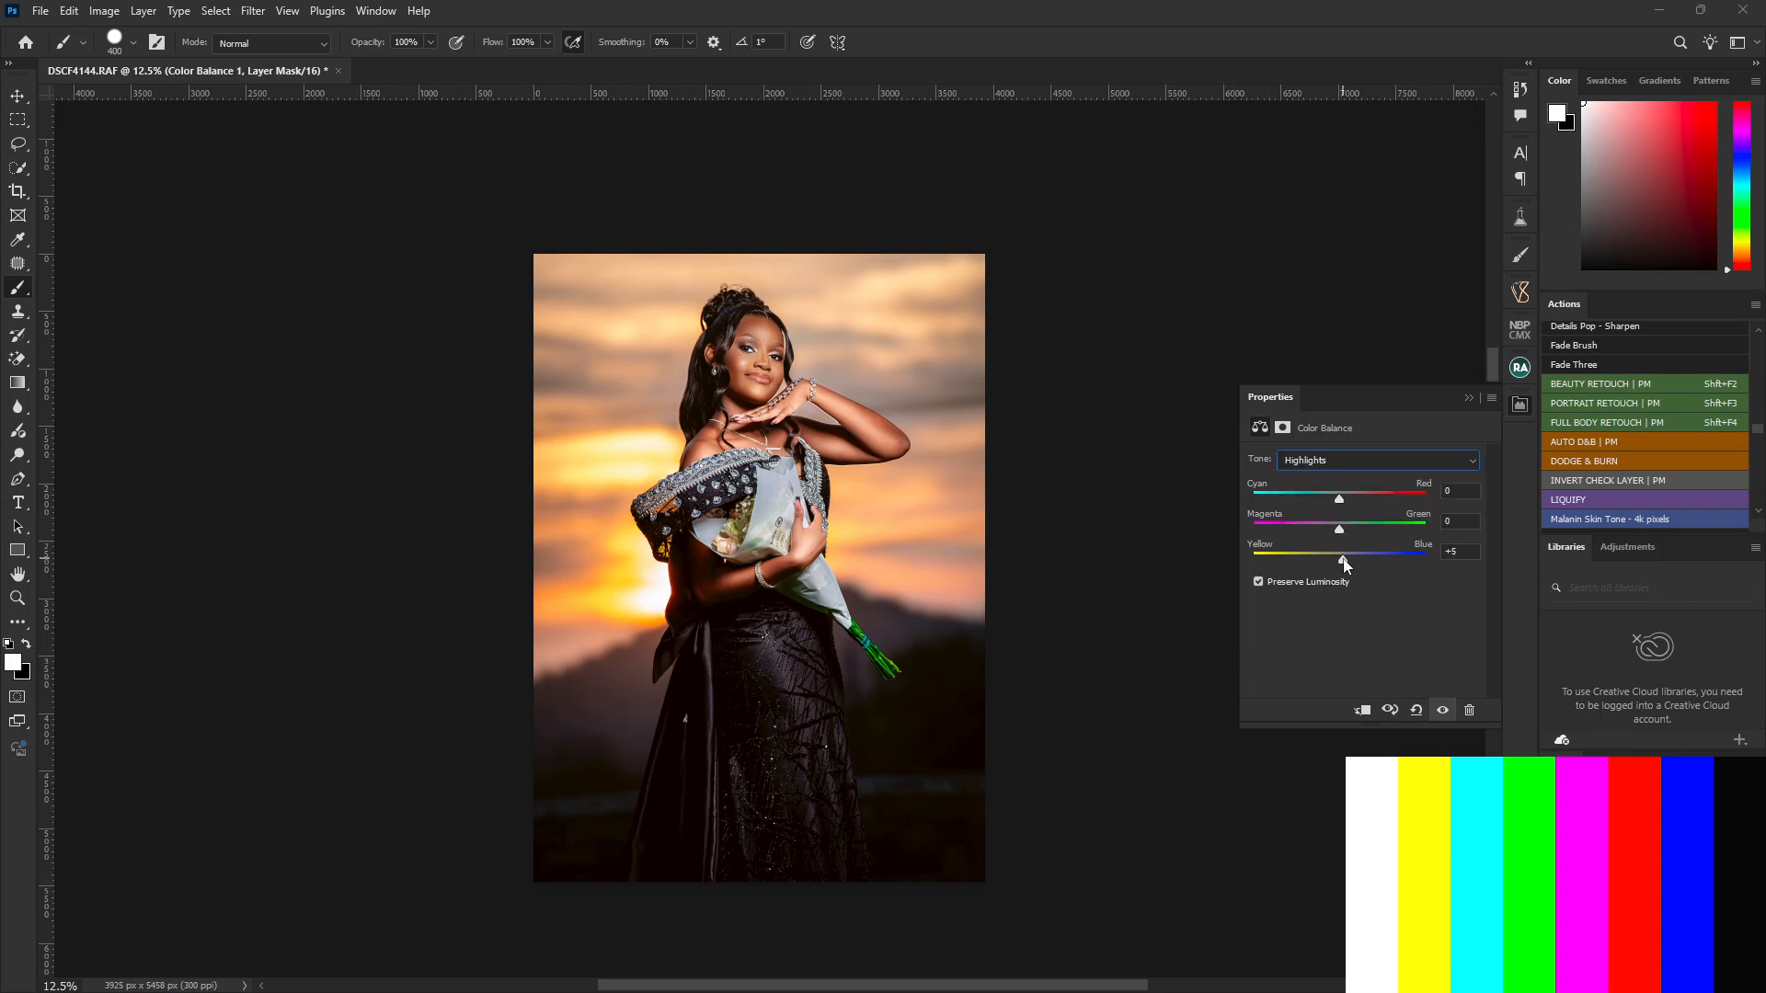
drag(1341, 504, 1338, 502)
click(1301, 462)
click(1359, 484)
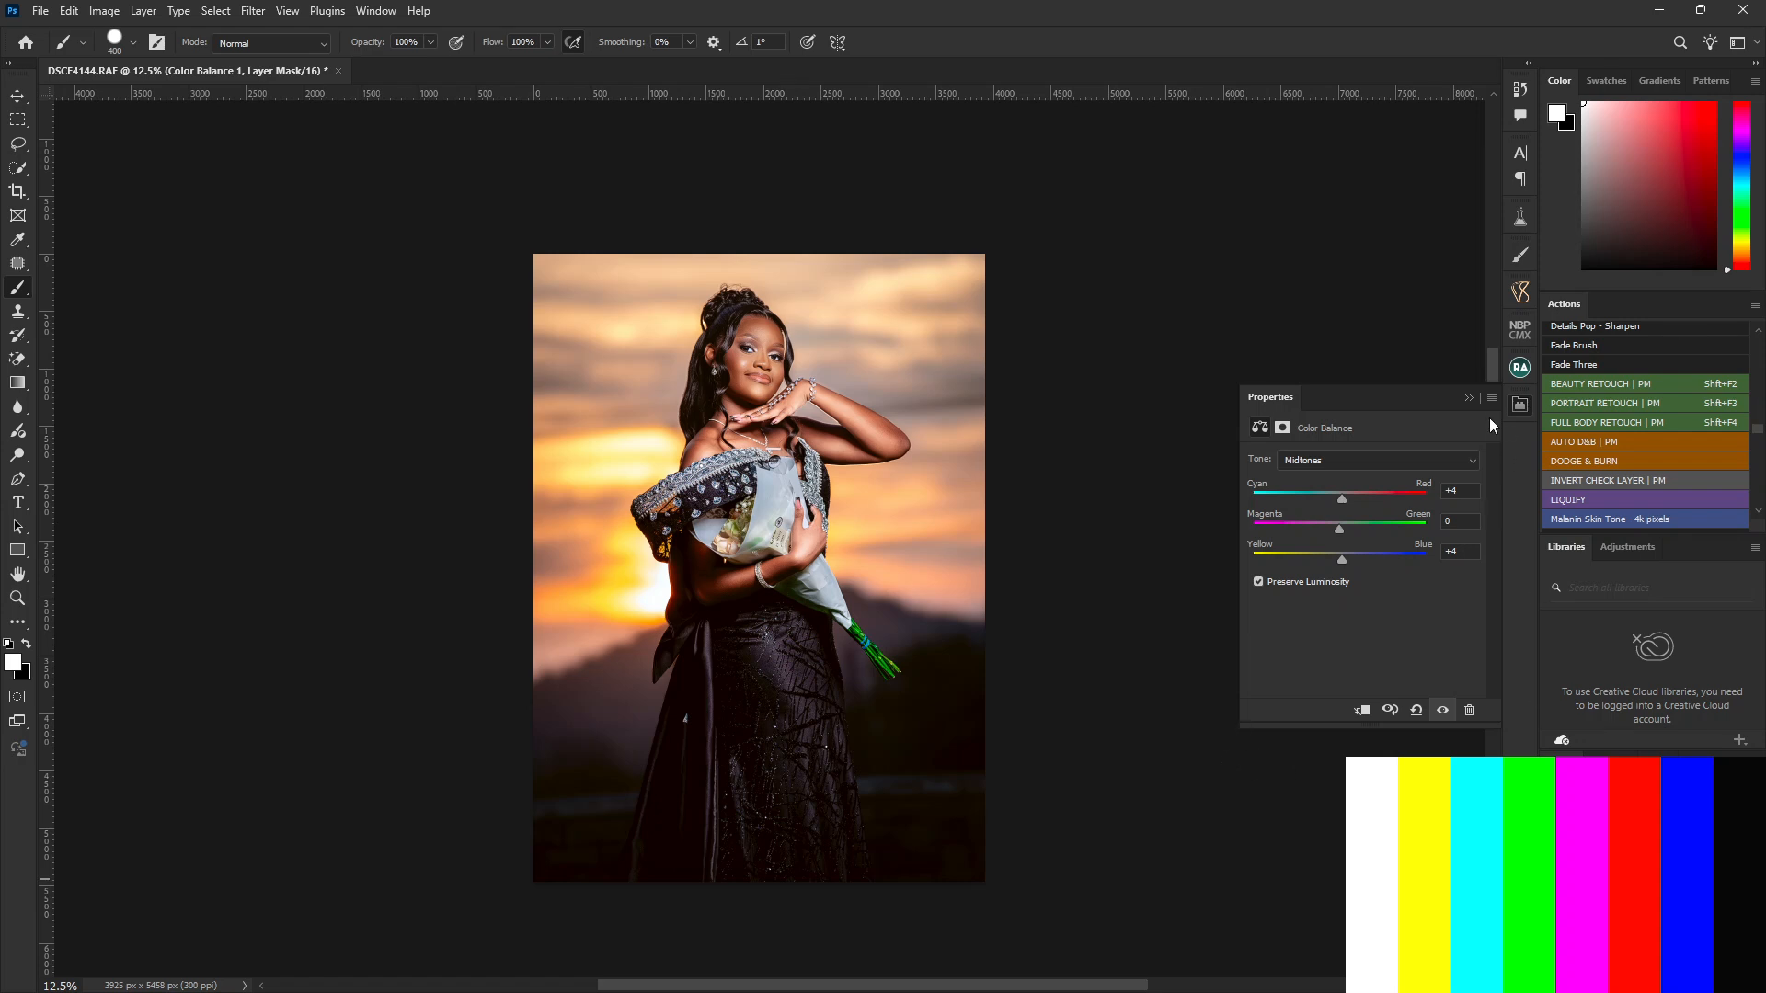
Step: Open Layer 2 in the Camera Raw Filter and create a Sky mask on it
click(1469, 397)
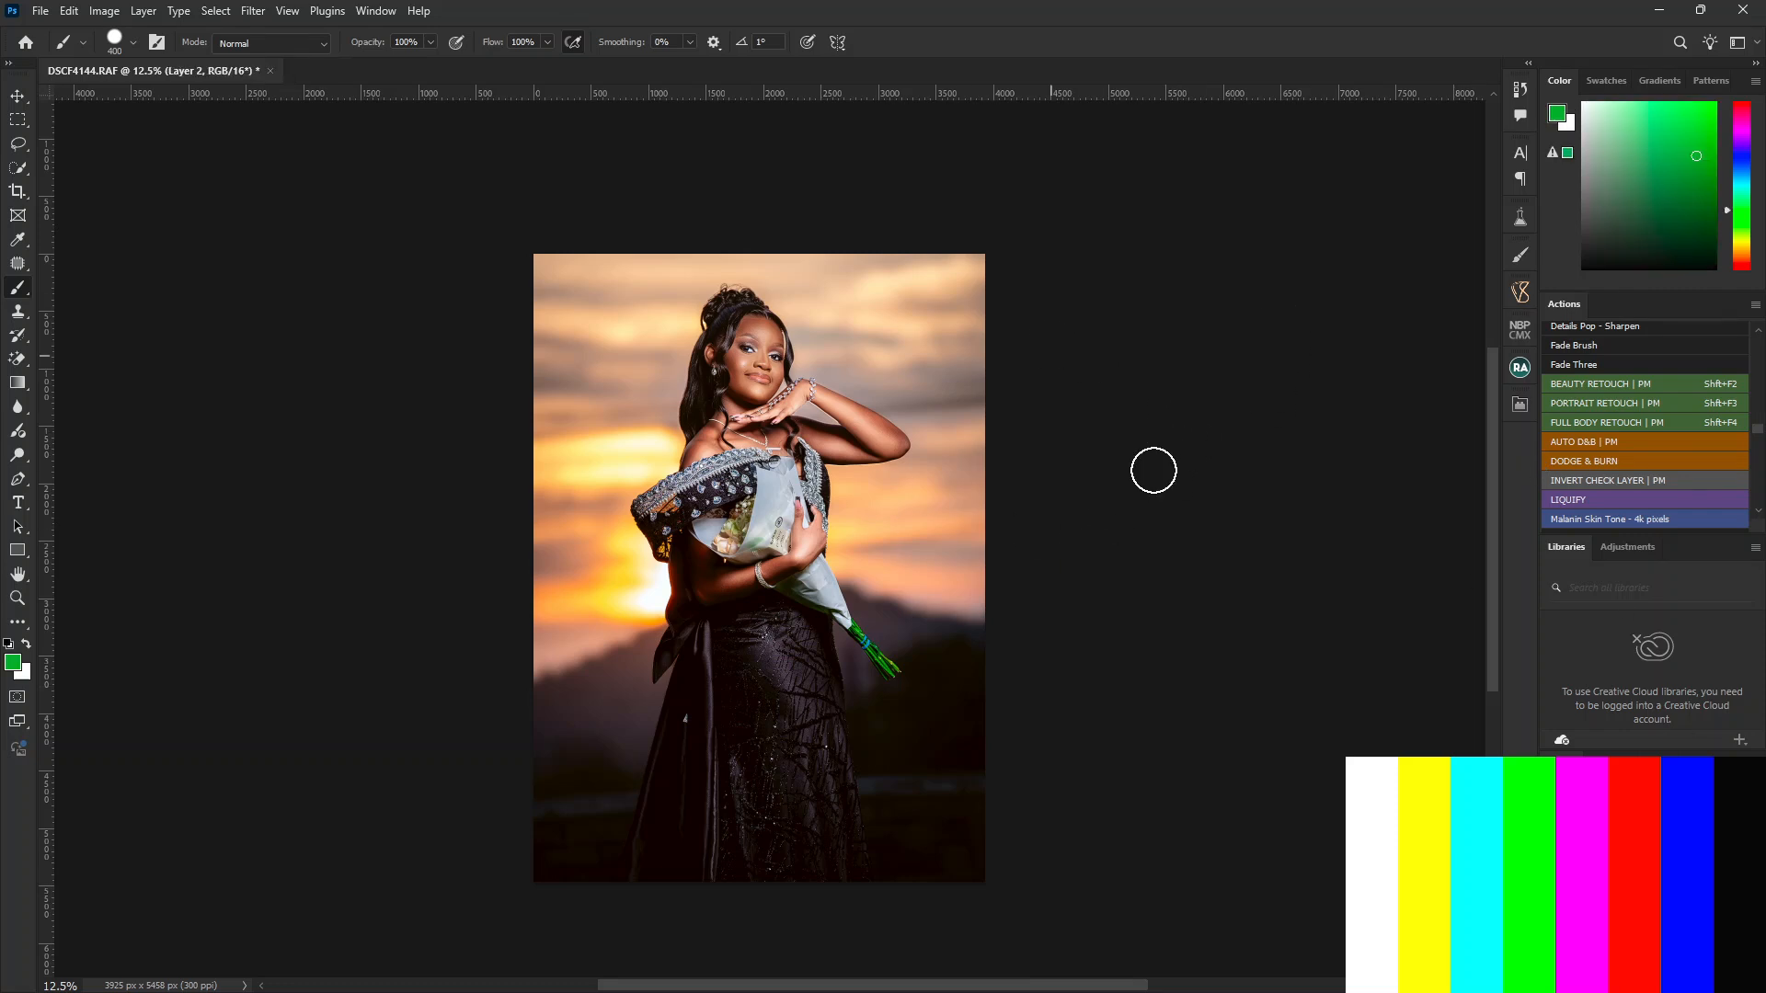
click(251, 11)
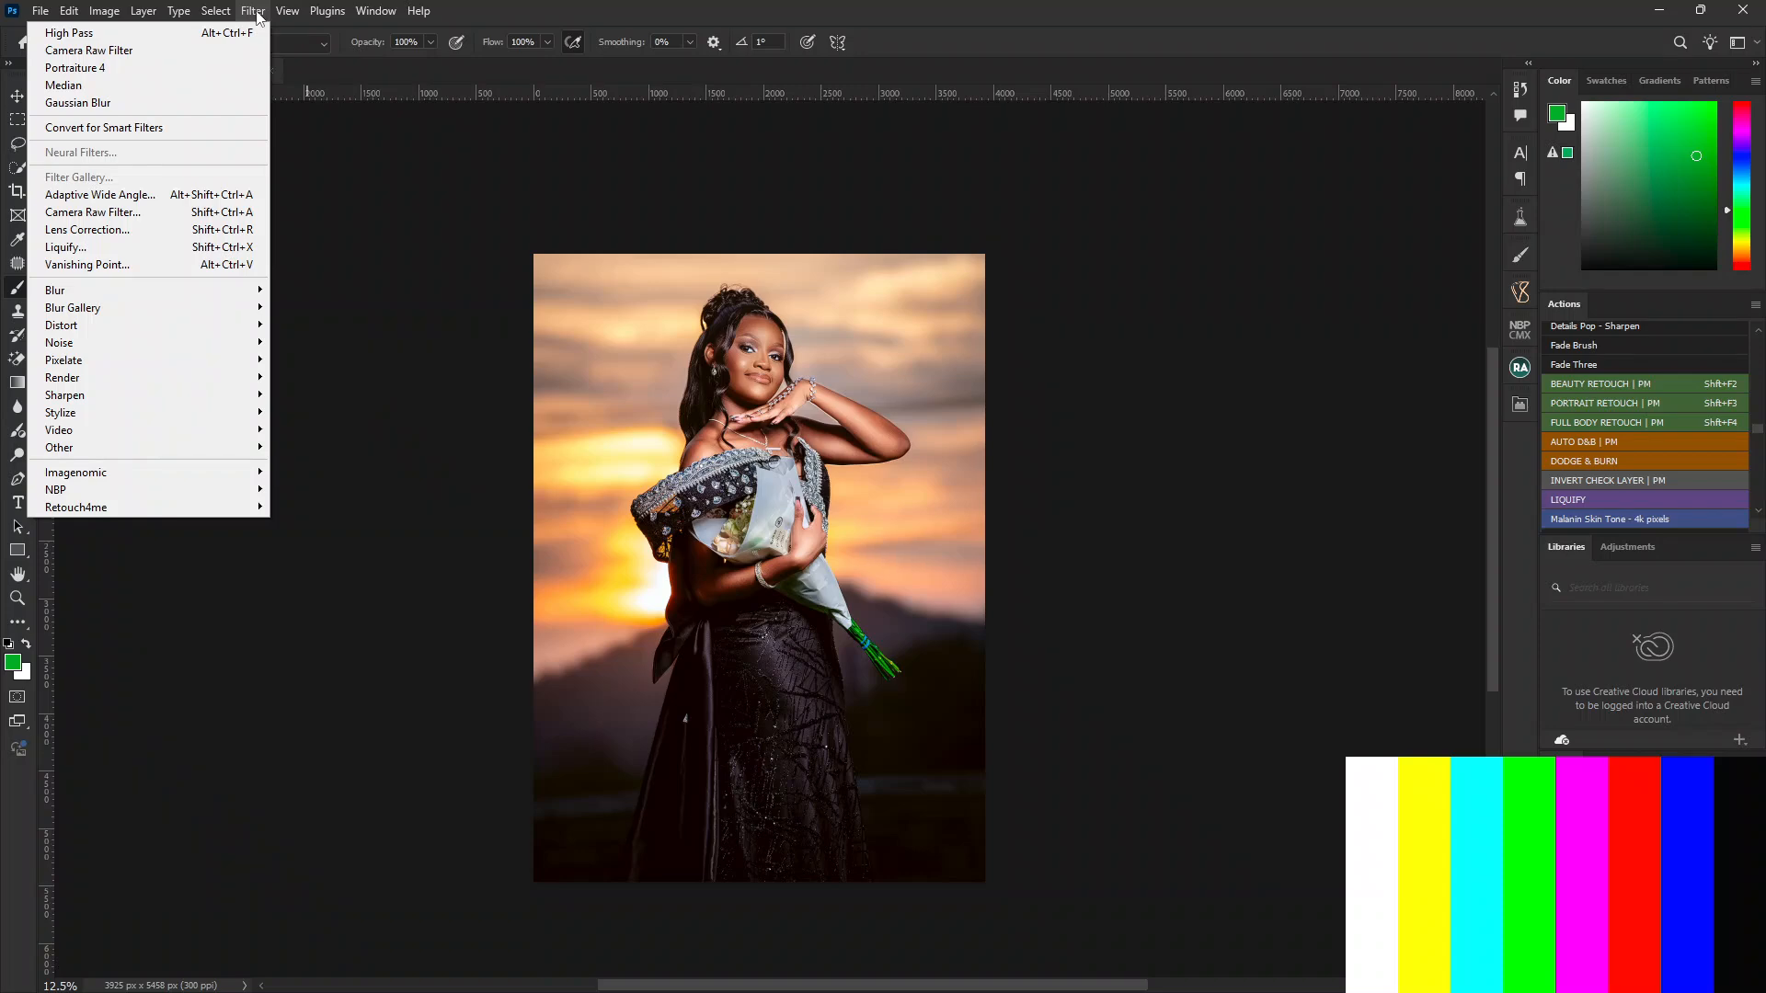
click(194, 213)
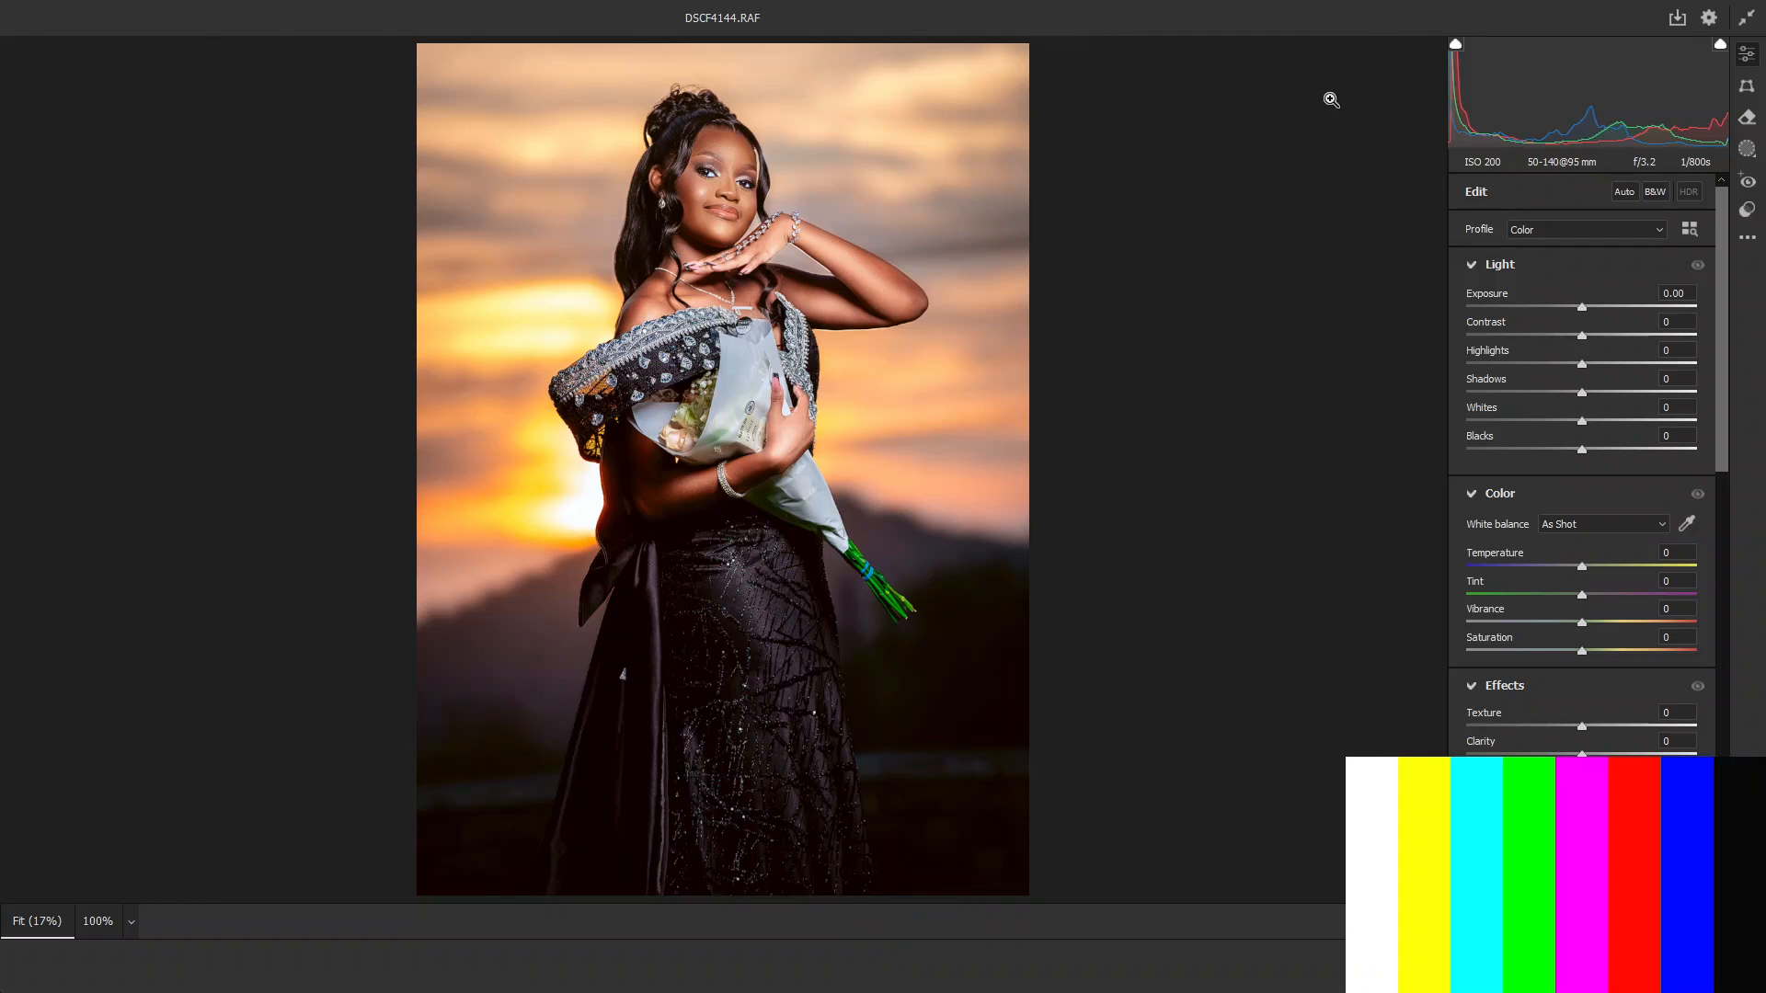
click(1750, 148)
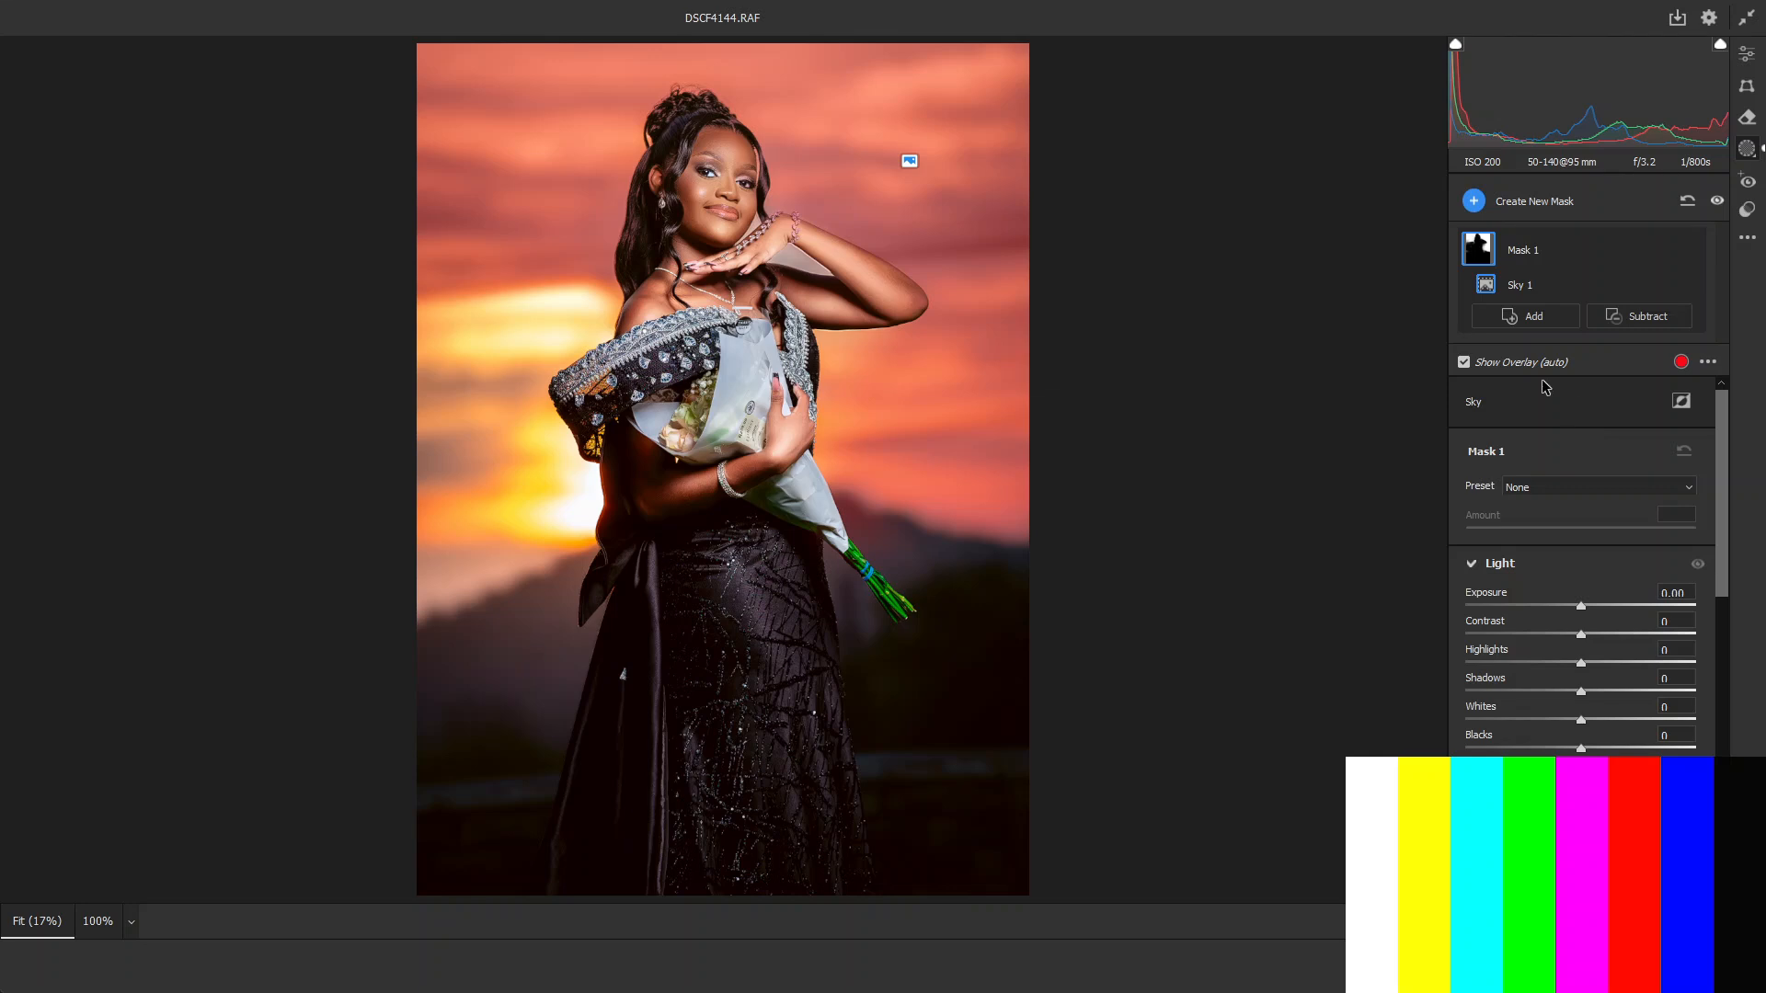
Step: Add a brush component to the Sky mask and paint the sun glow beside the subject with feather 100 and flow 15, enlarging the brush to 9
click(1516, 319)
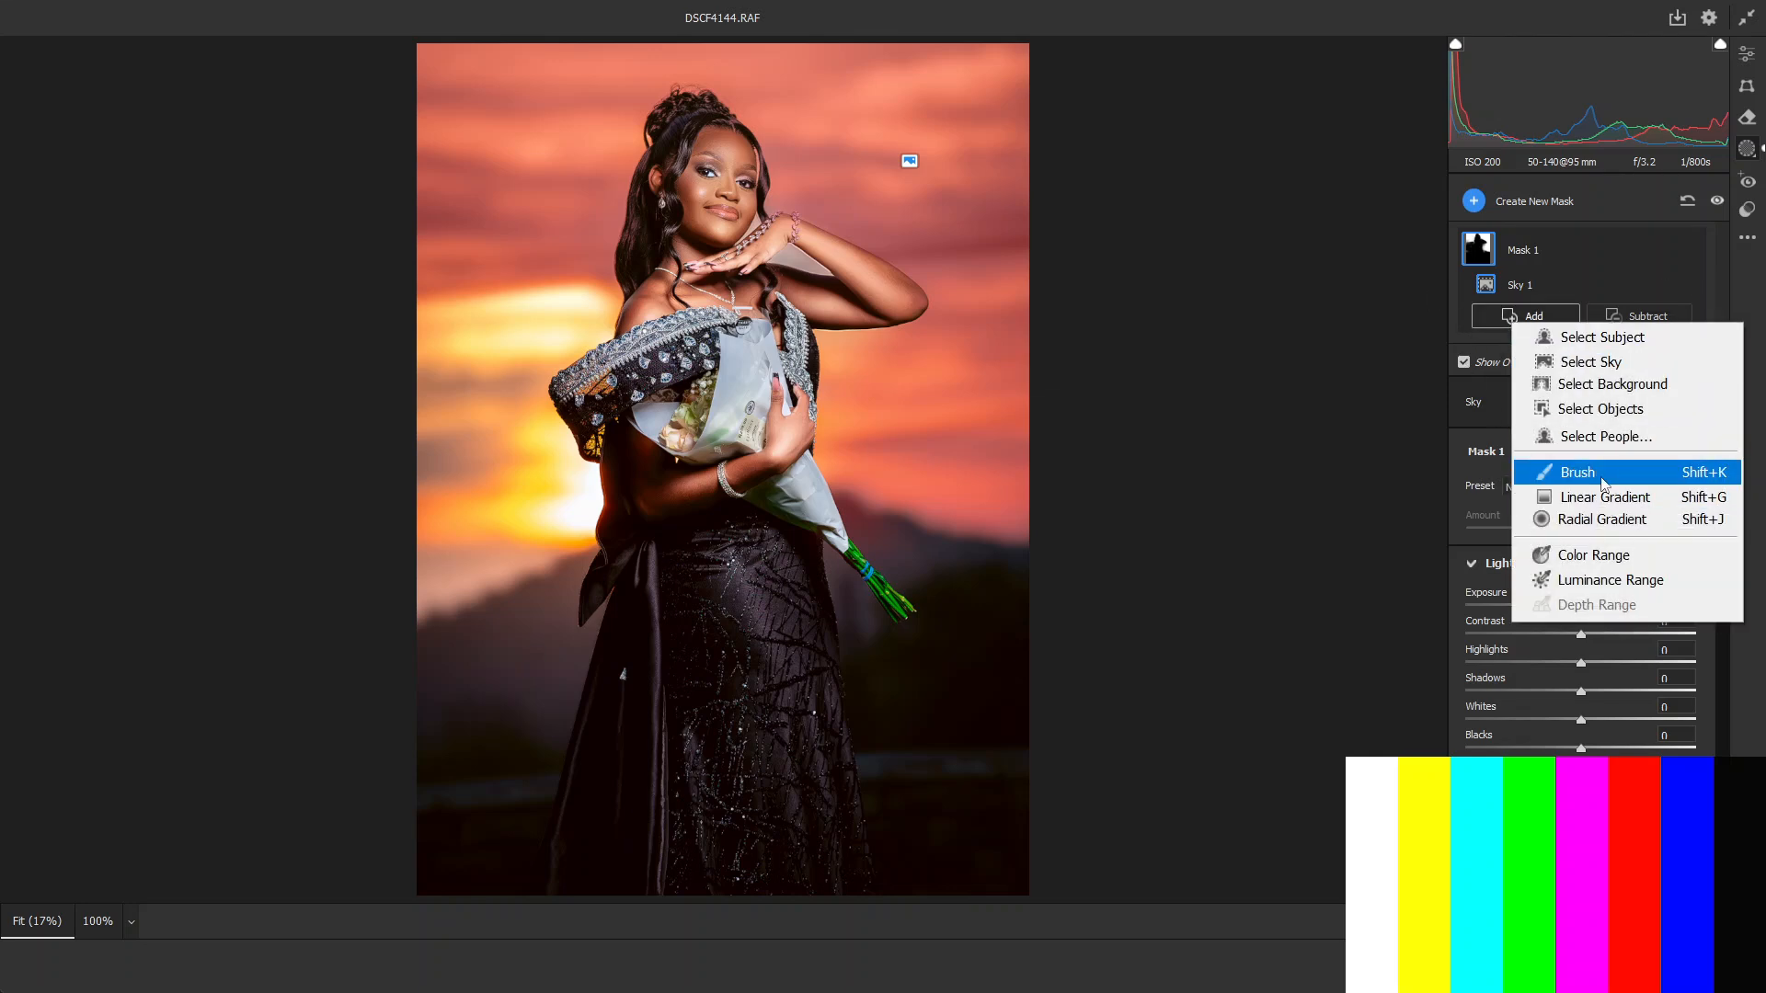
click(1568, 469)
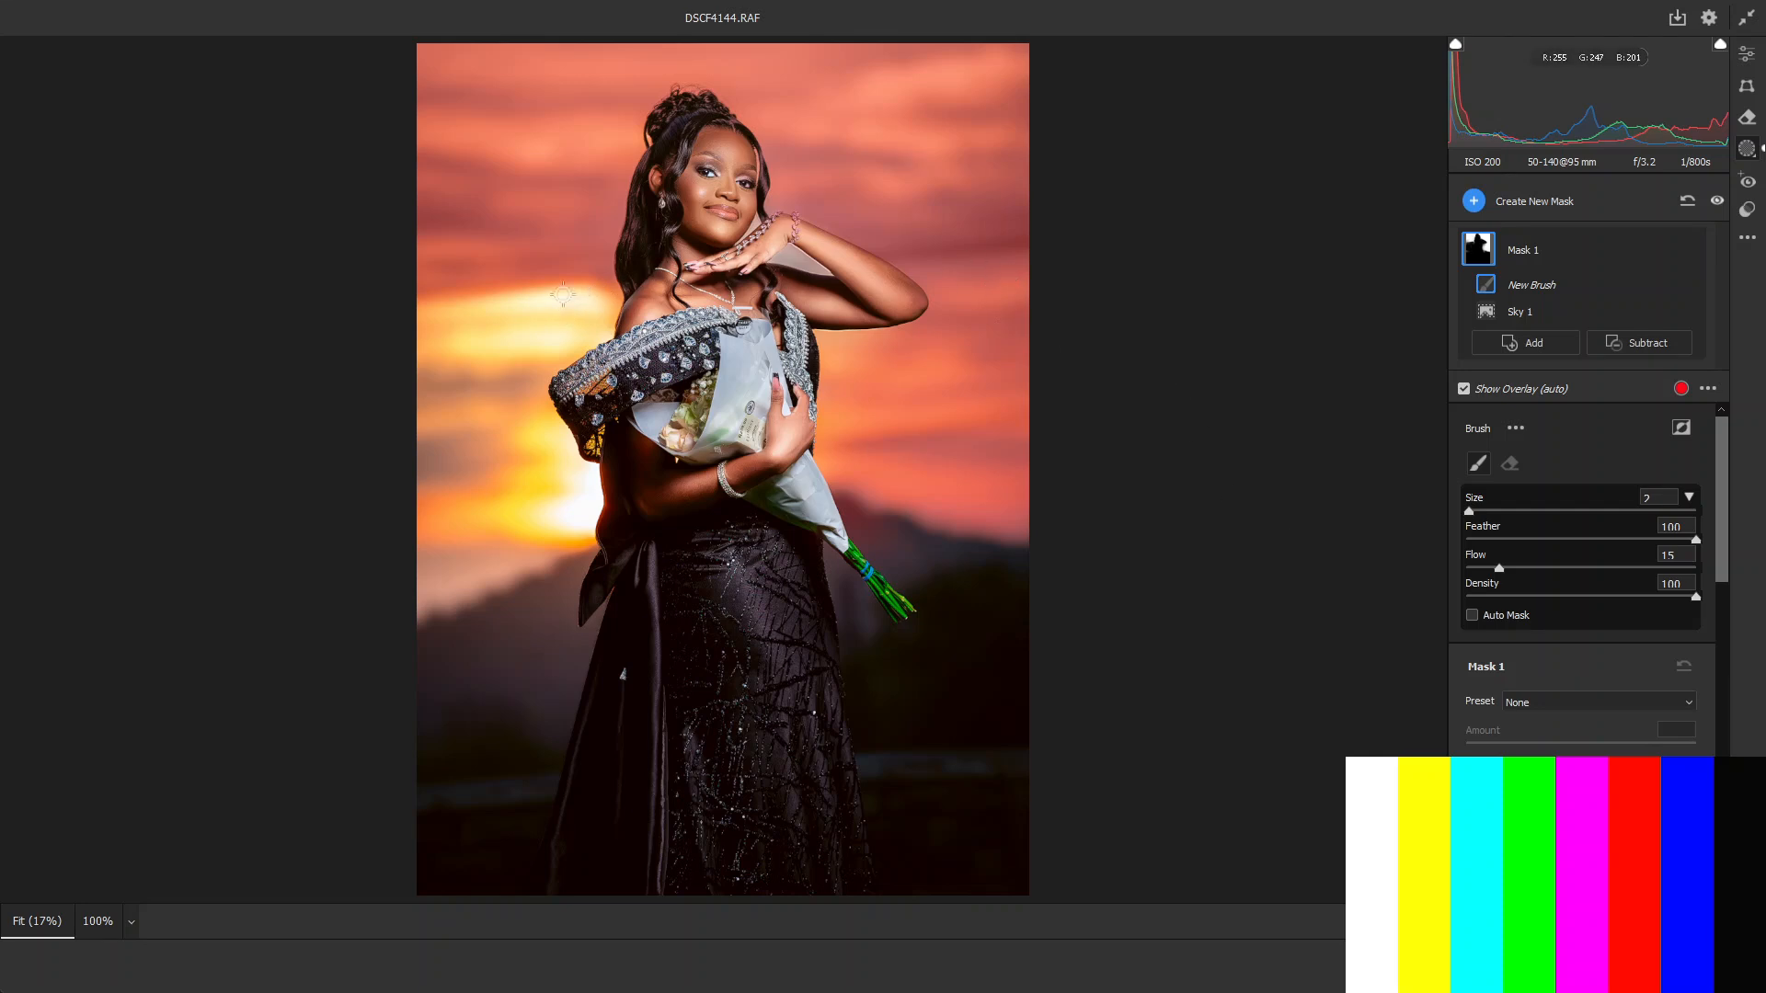
drag(540, 338, 557, 326)
key(])
key(])
key(])
key(])
key(])
key(])
key(])
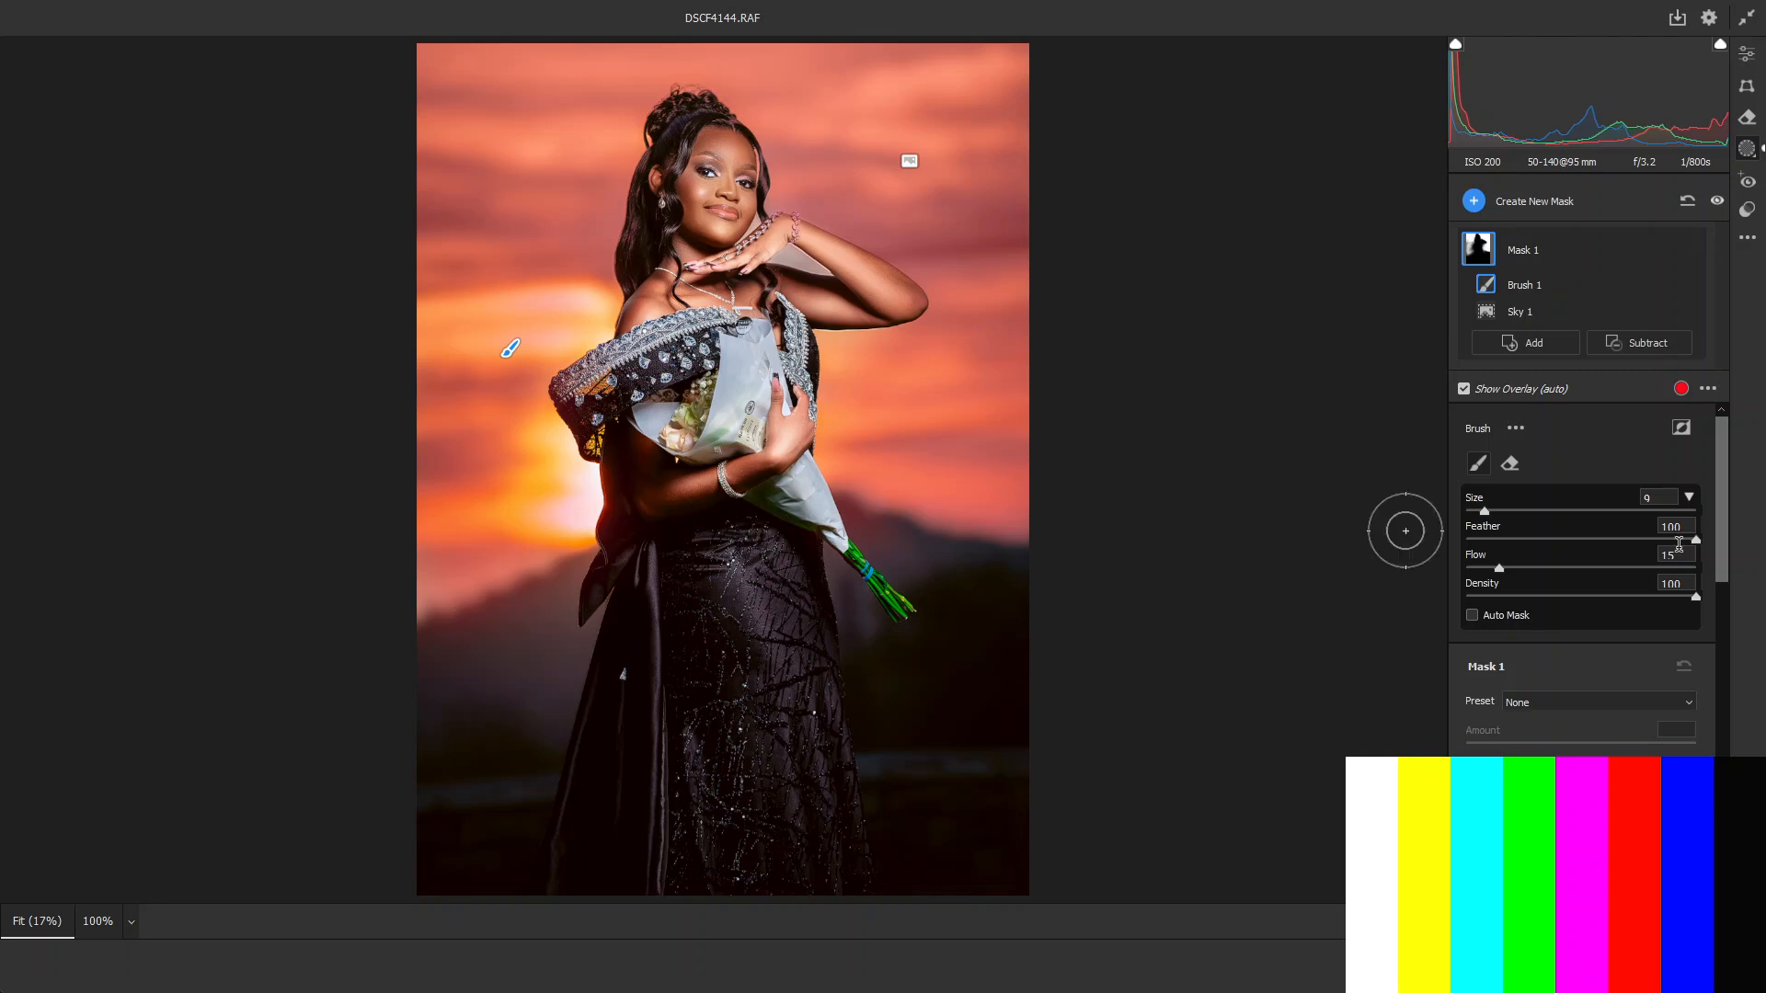
Step: Set the sky mask's Highlights to -23, Whites to -24, Contrast to +22, Temperature to +8 and Saturation to +11
scroll(1567, 637, down, 5)
scroll(1567, 638, down, 4)
scroll(1563, 598, up, 2)
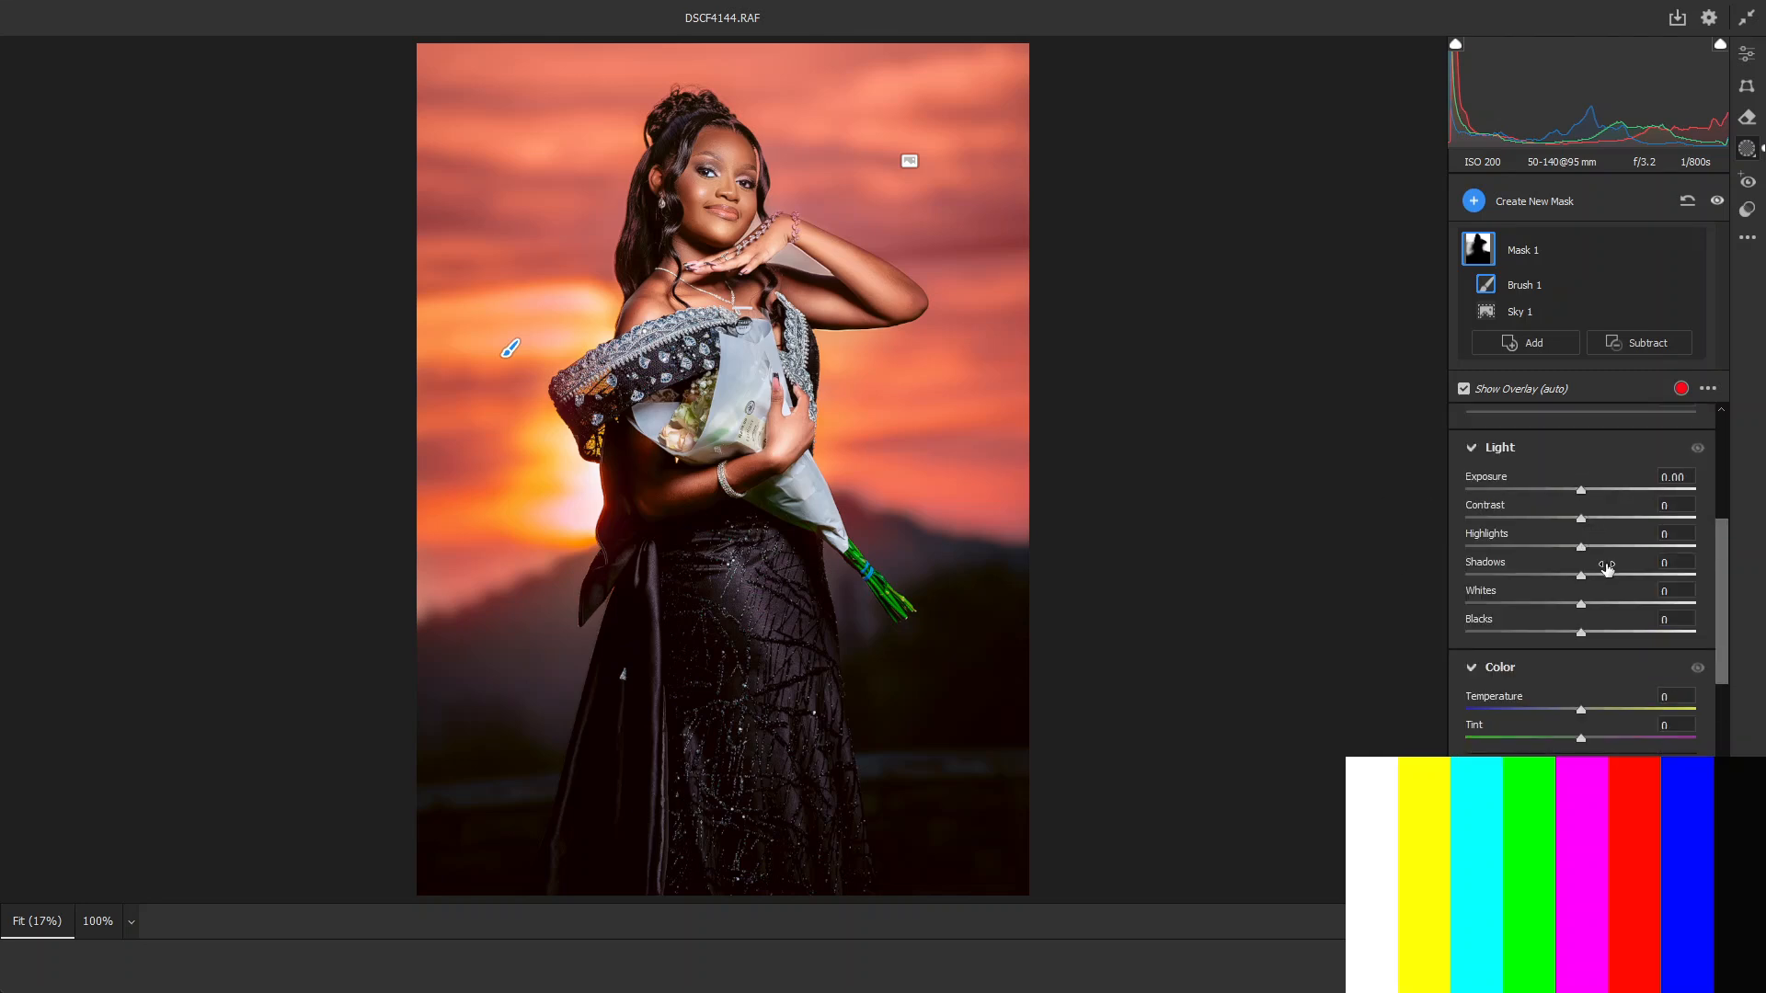
drag(1581, 547, 1554, 550)
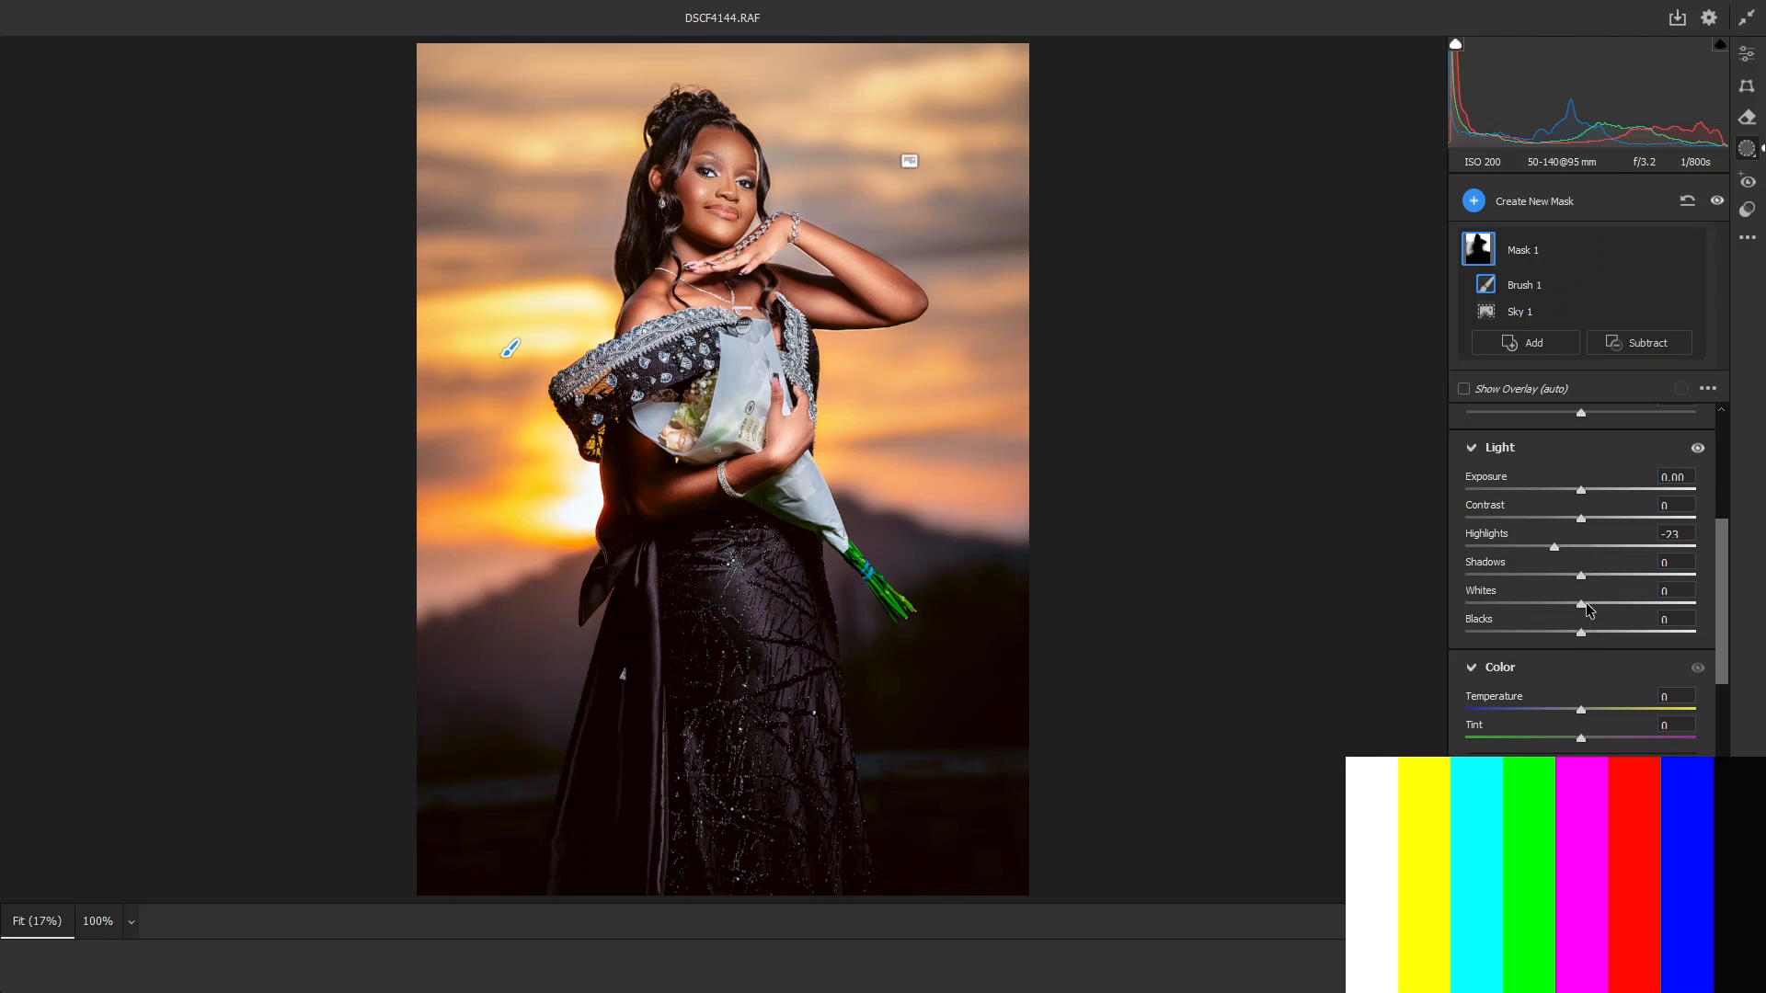
drag(1581, 603, 1556, 603)
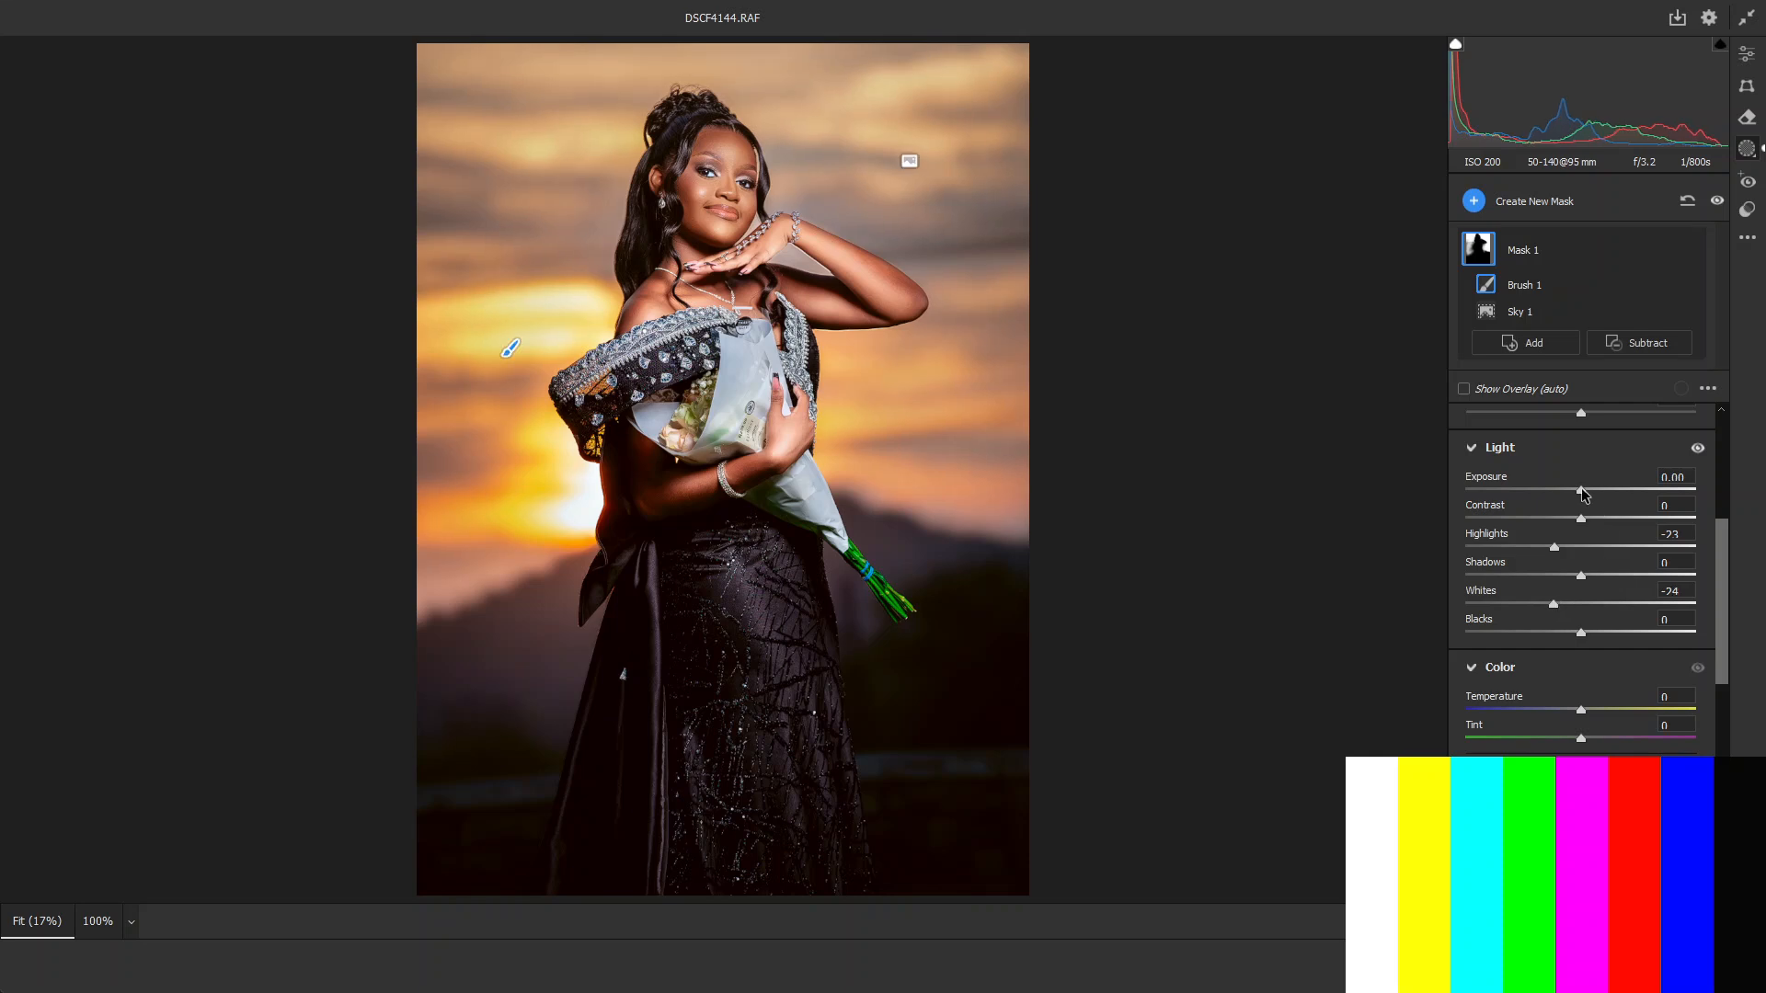
drag(1581, 519, 1604, 521)
drag(1580, 711, 1590, 712)
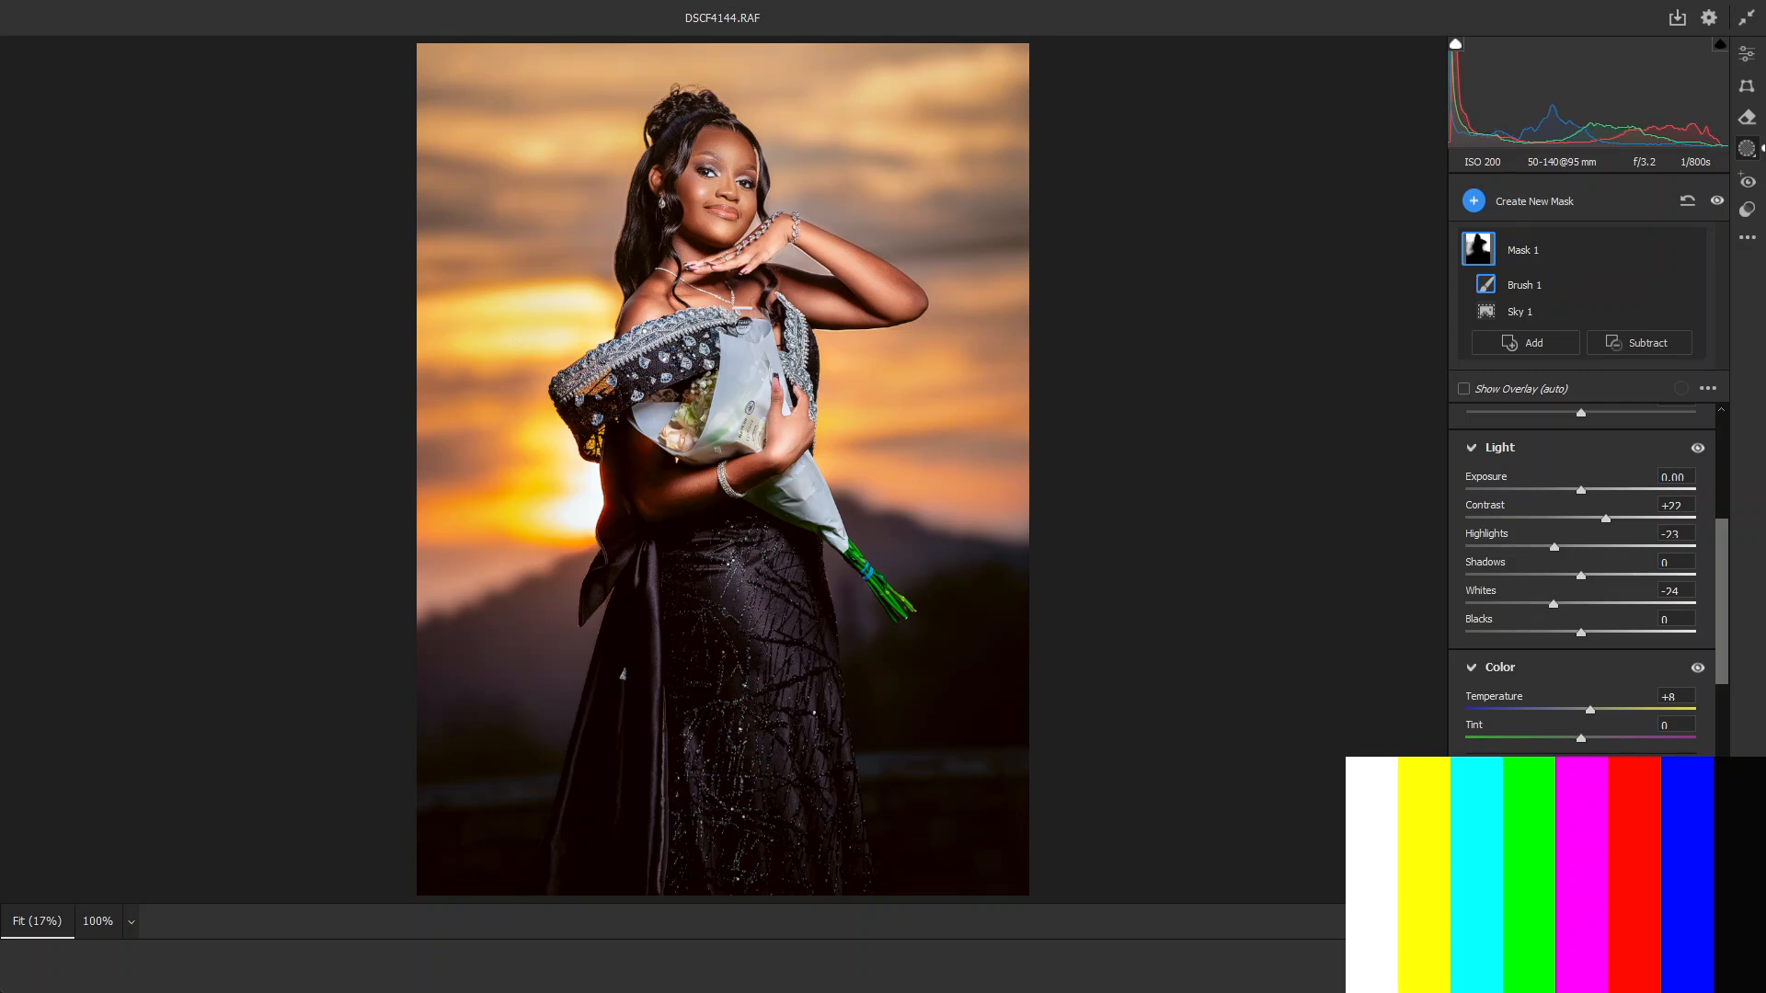
scroll(1576, 726, down, 4)
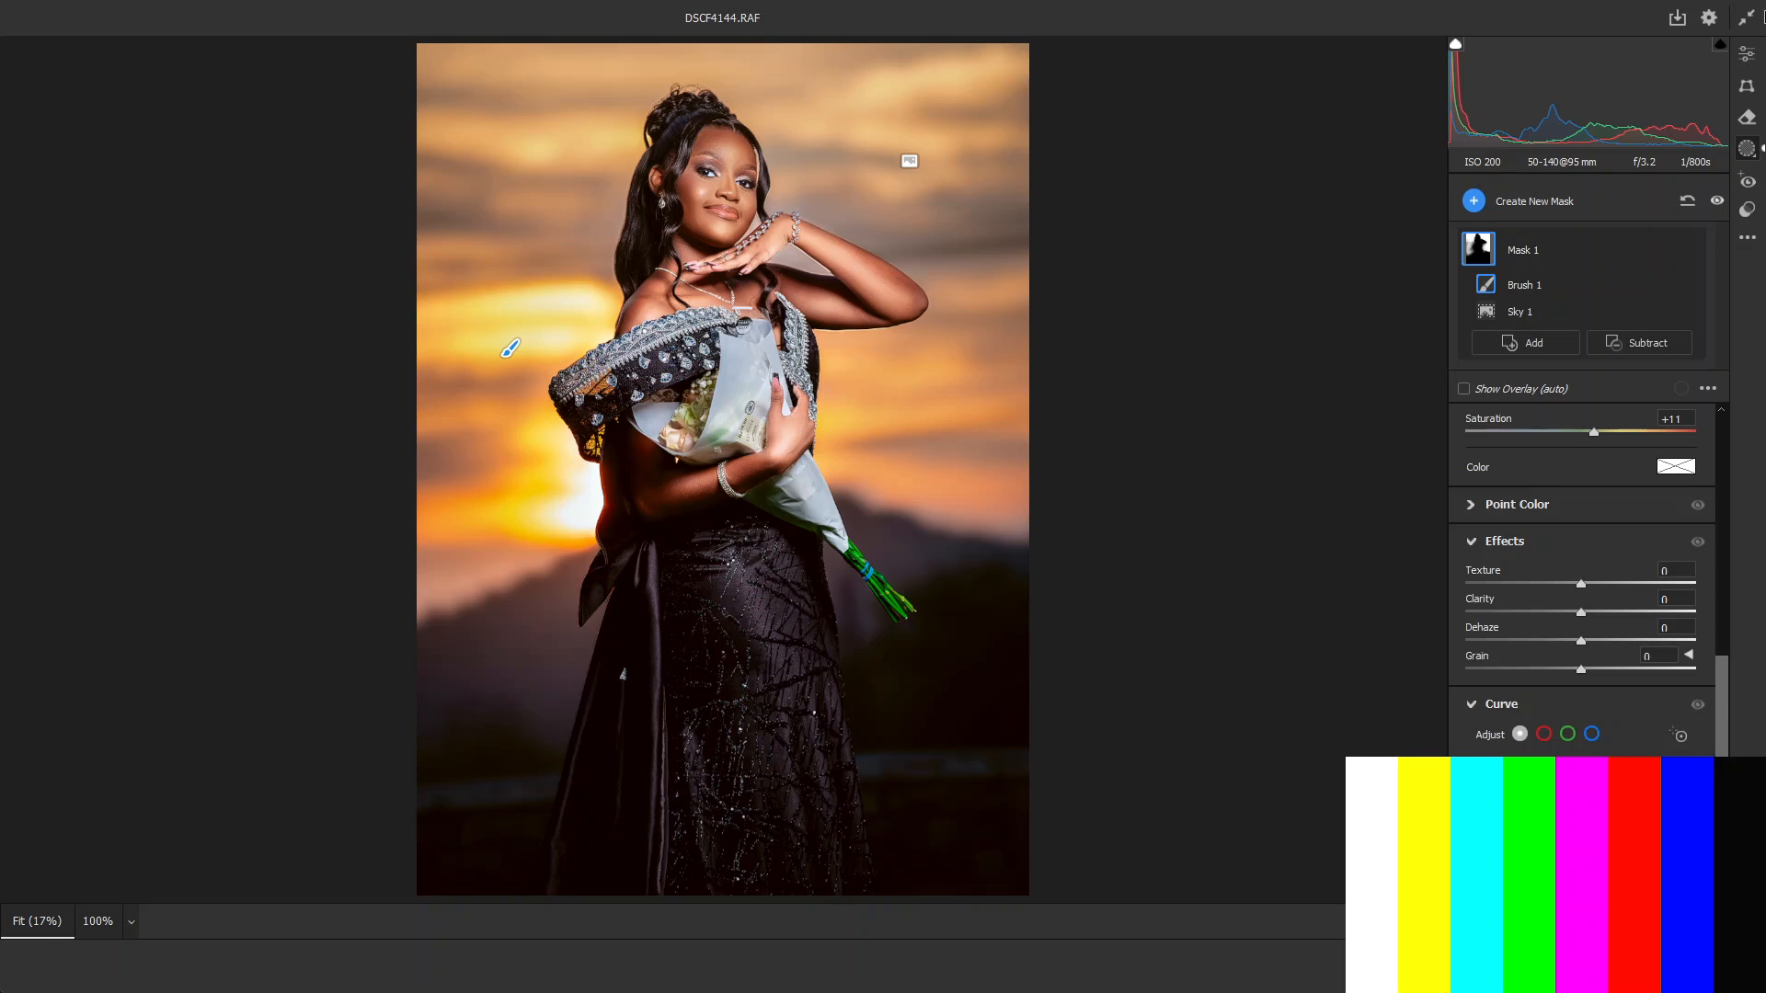
Step: Raise the Vibrance of the whole image slightly and apply the Camera Raw Filter
click(1747, 57)
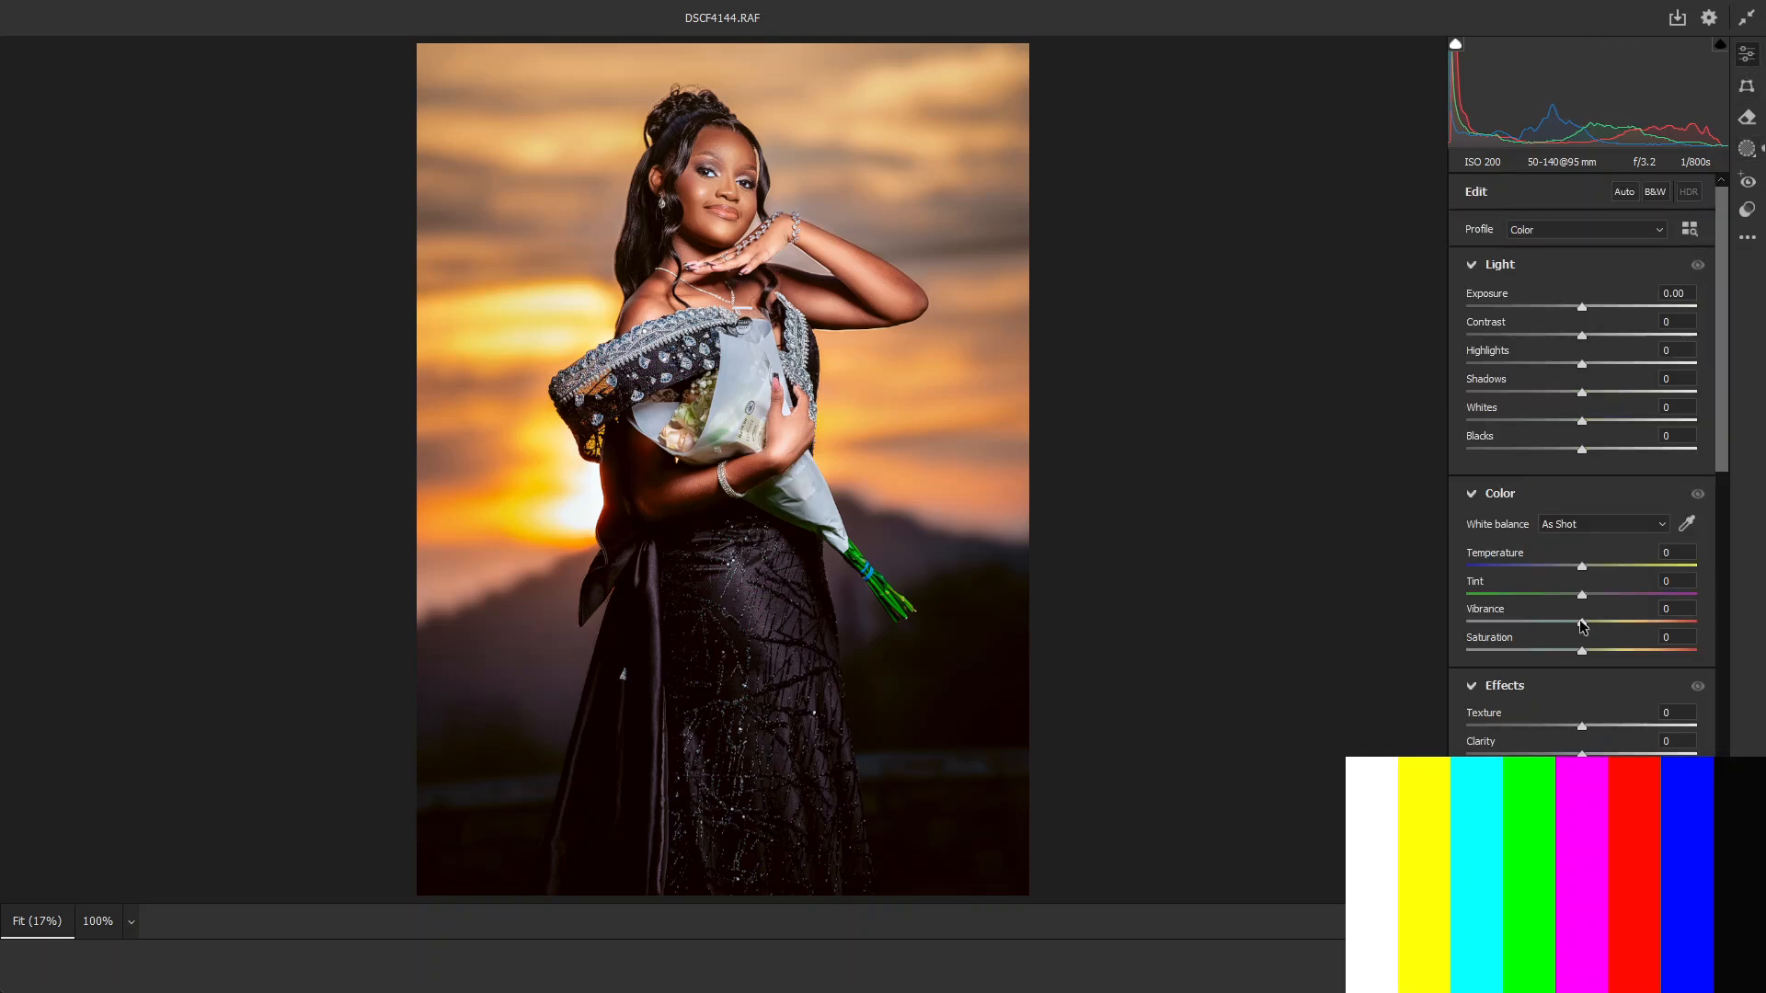
drag(1582, 624, 1587, 626)
key(Return)
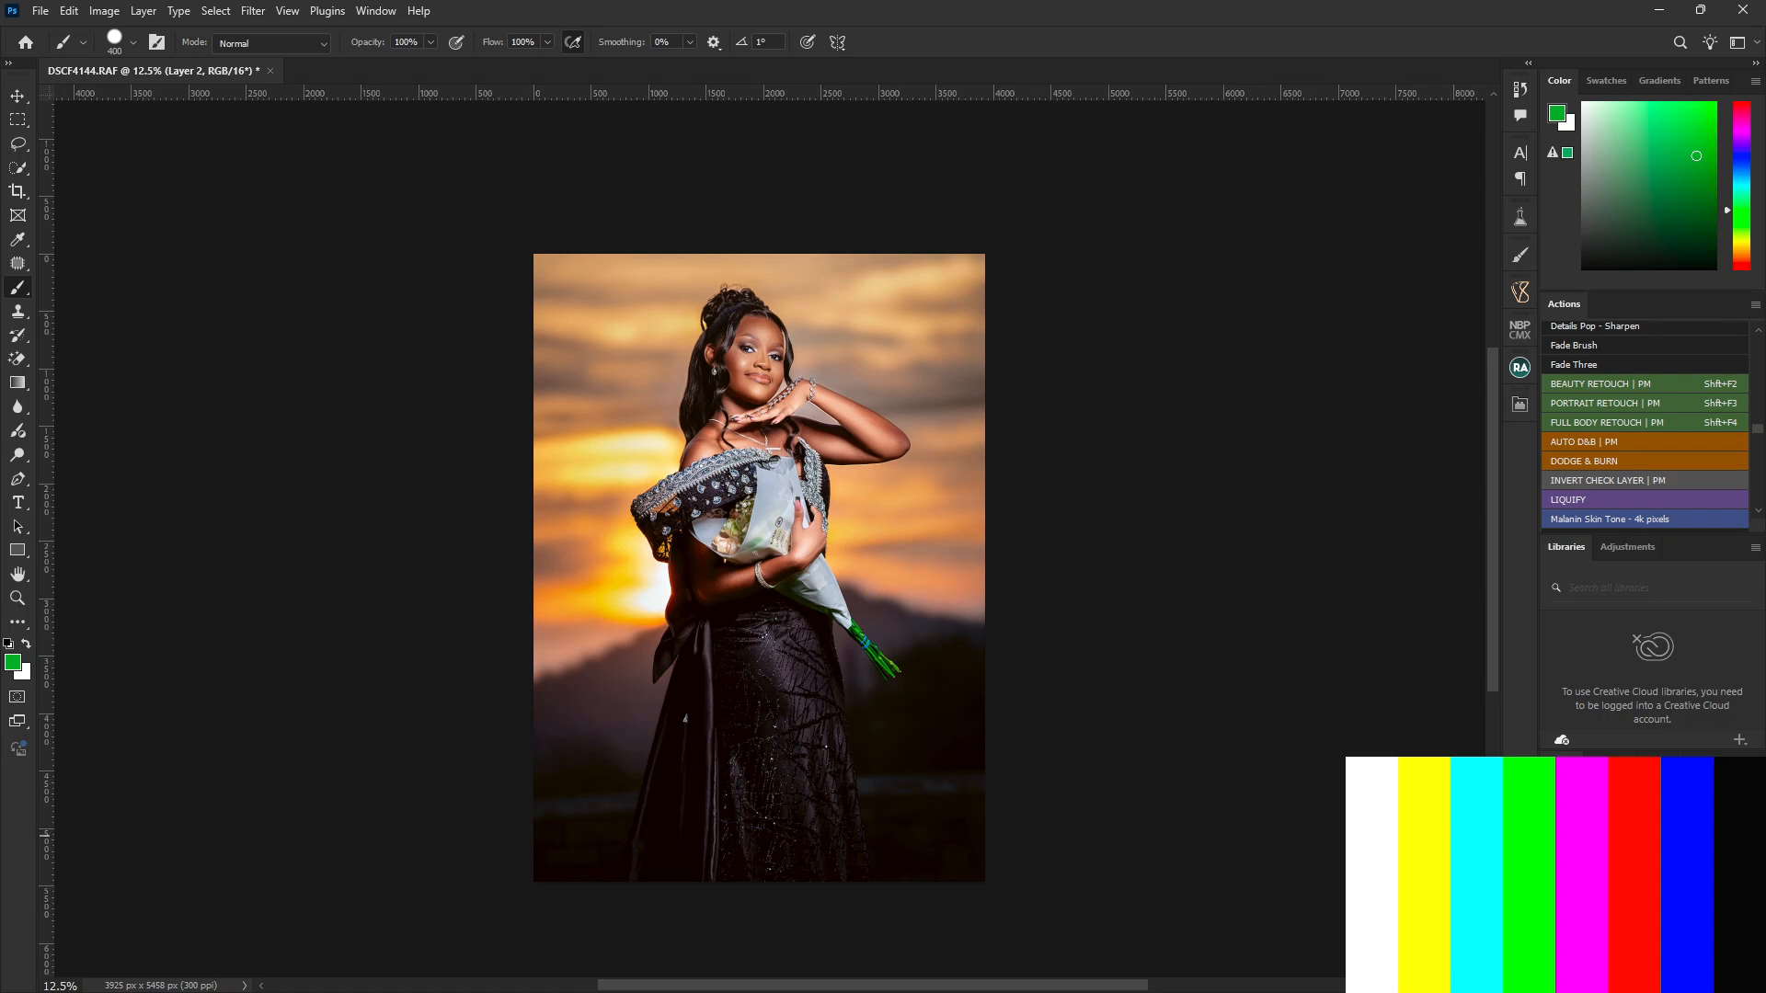
Step: Grade the portrait with a Color Lookup adjustment using the Arellano.cube 3D LUT, soften its strength and merge it into the image layer
click(1653, 984)
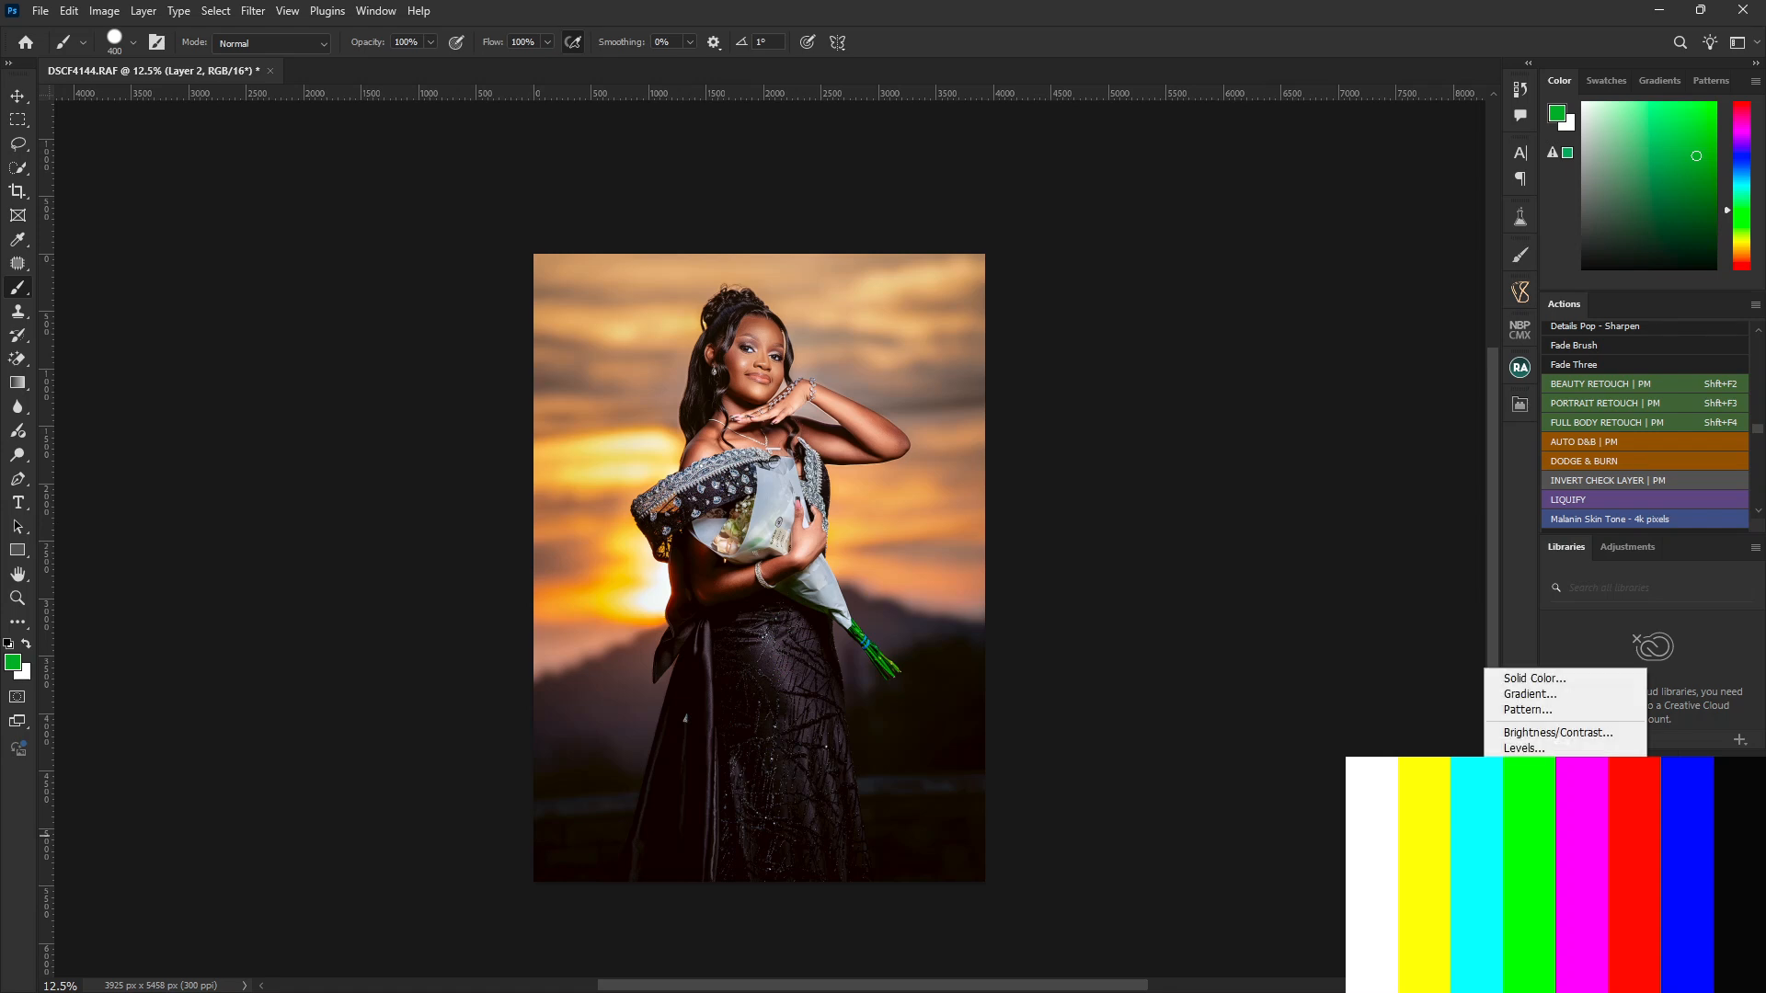
click(1534, 897)
click(1363, 463)
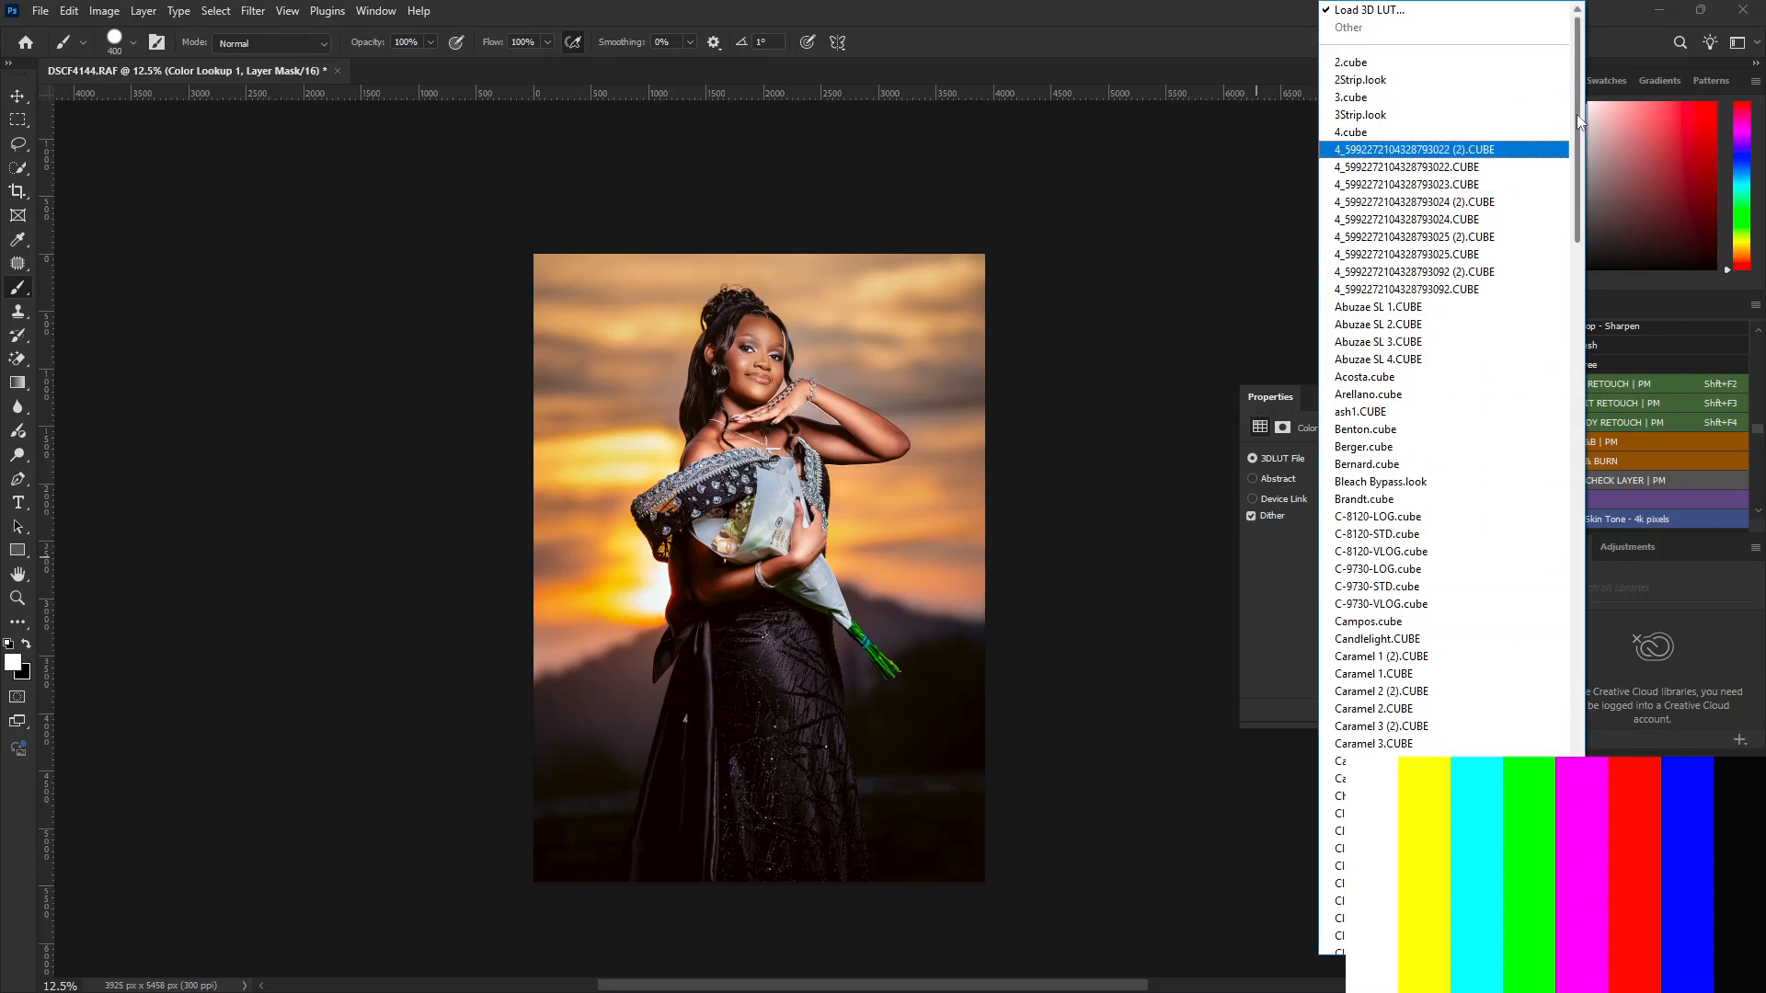
drag(1580, 119, 1567, 8)
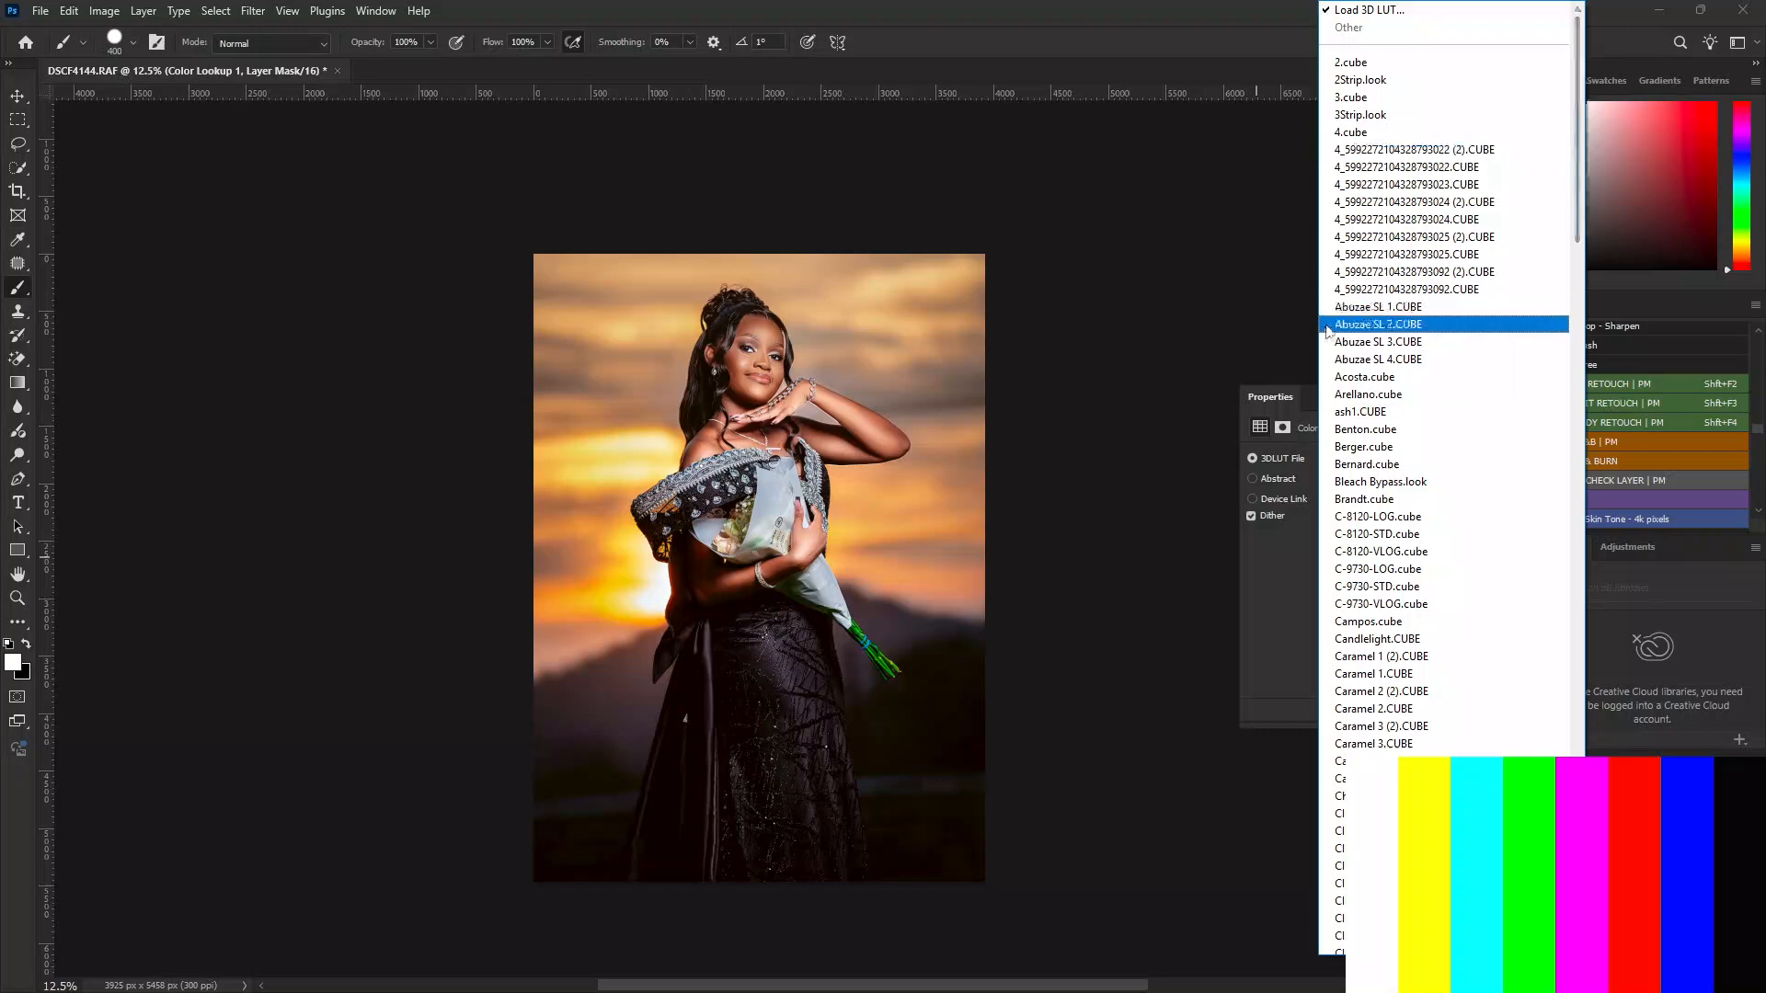
click(1339, 393)
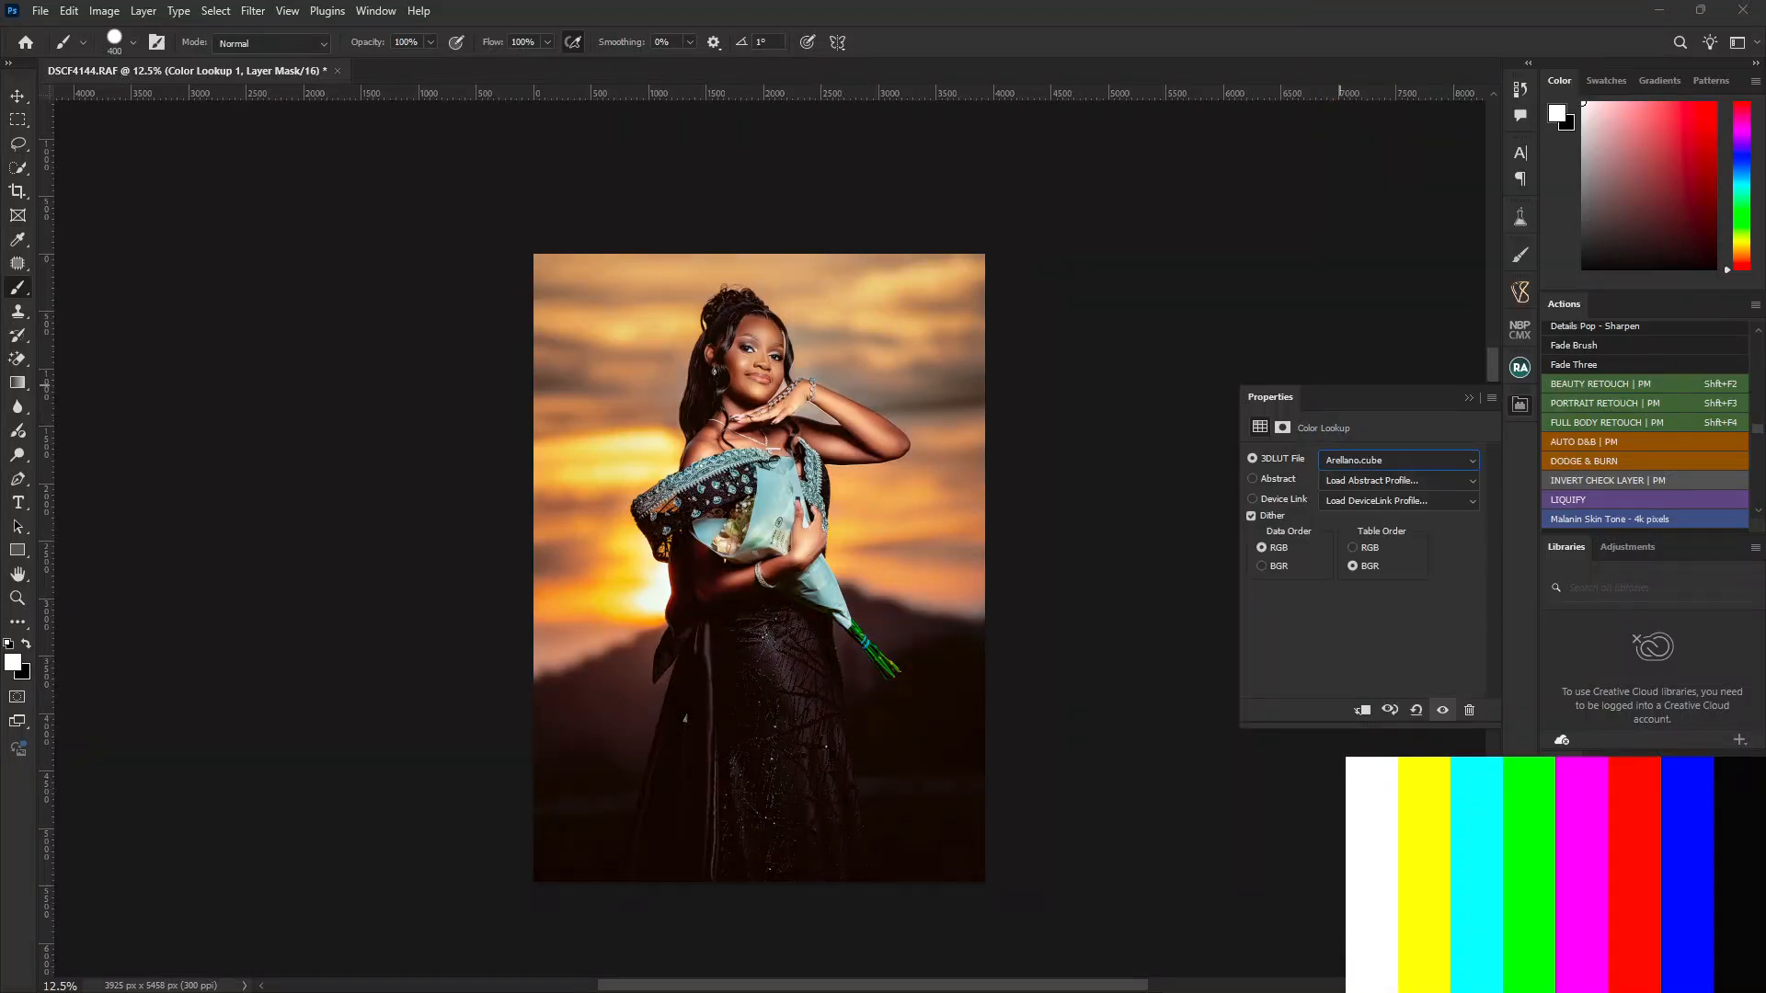
click(1584, 861)
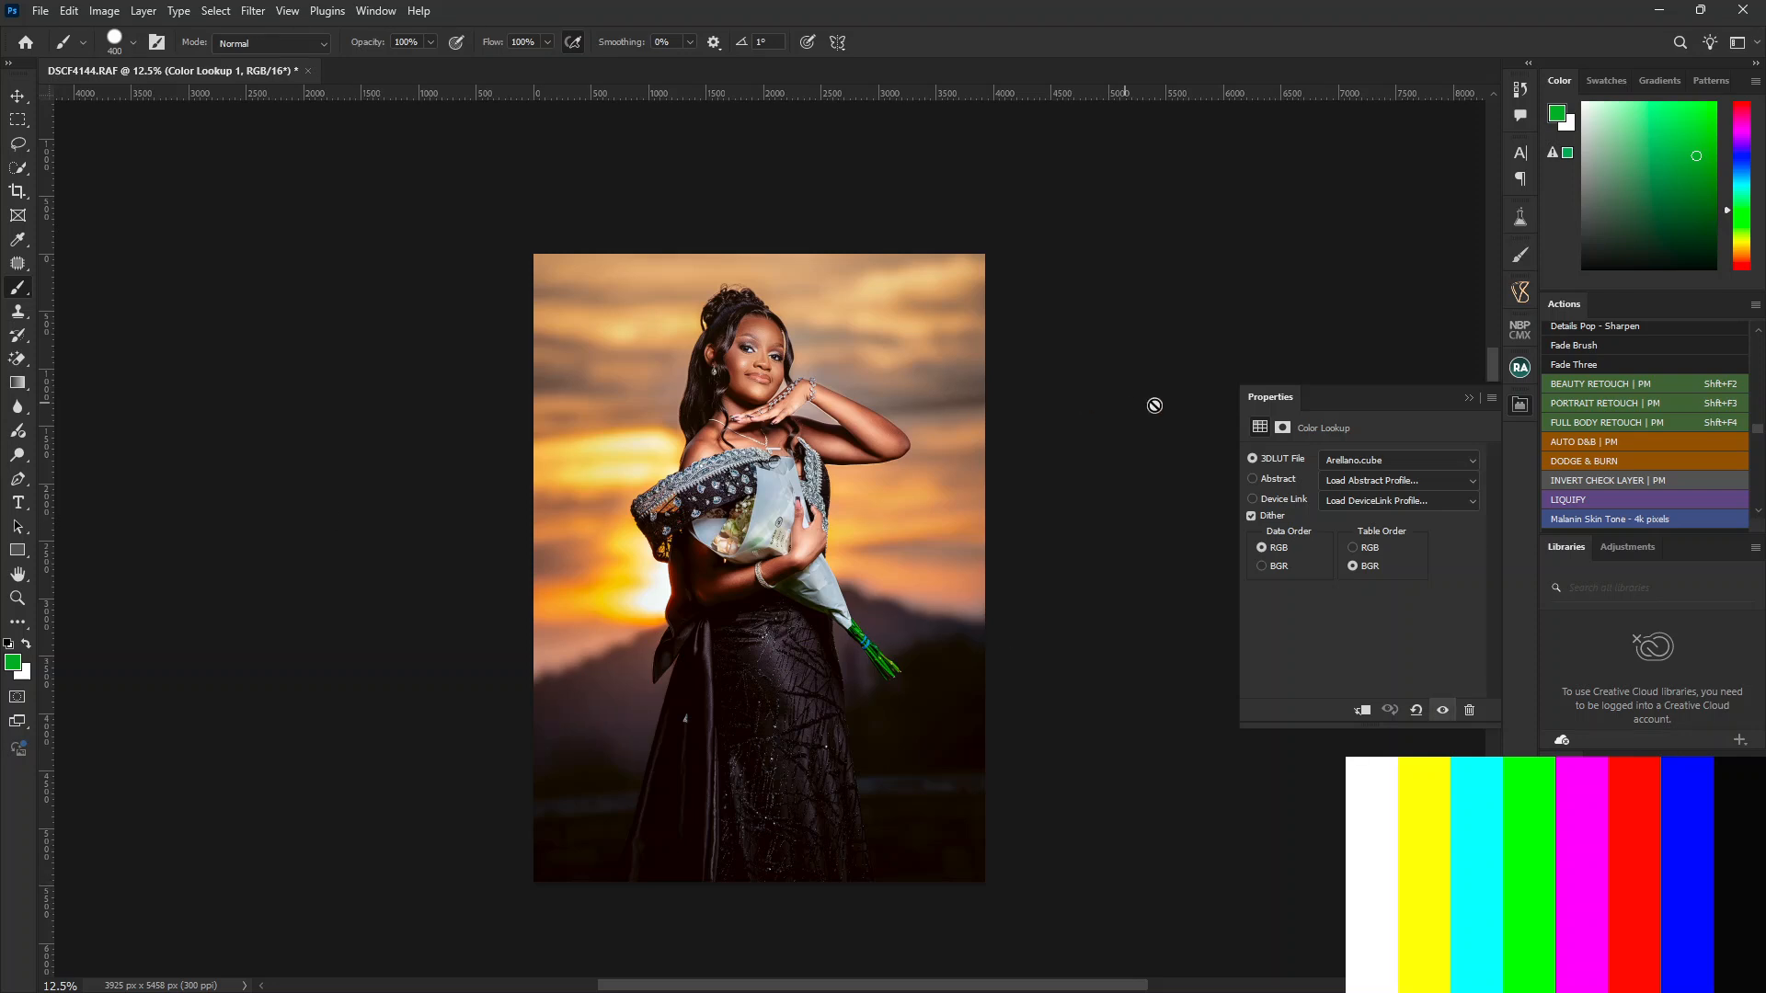
click(1474, 399)
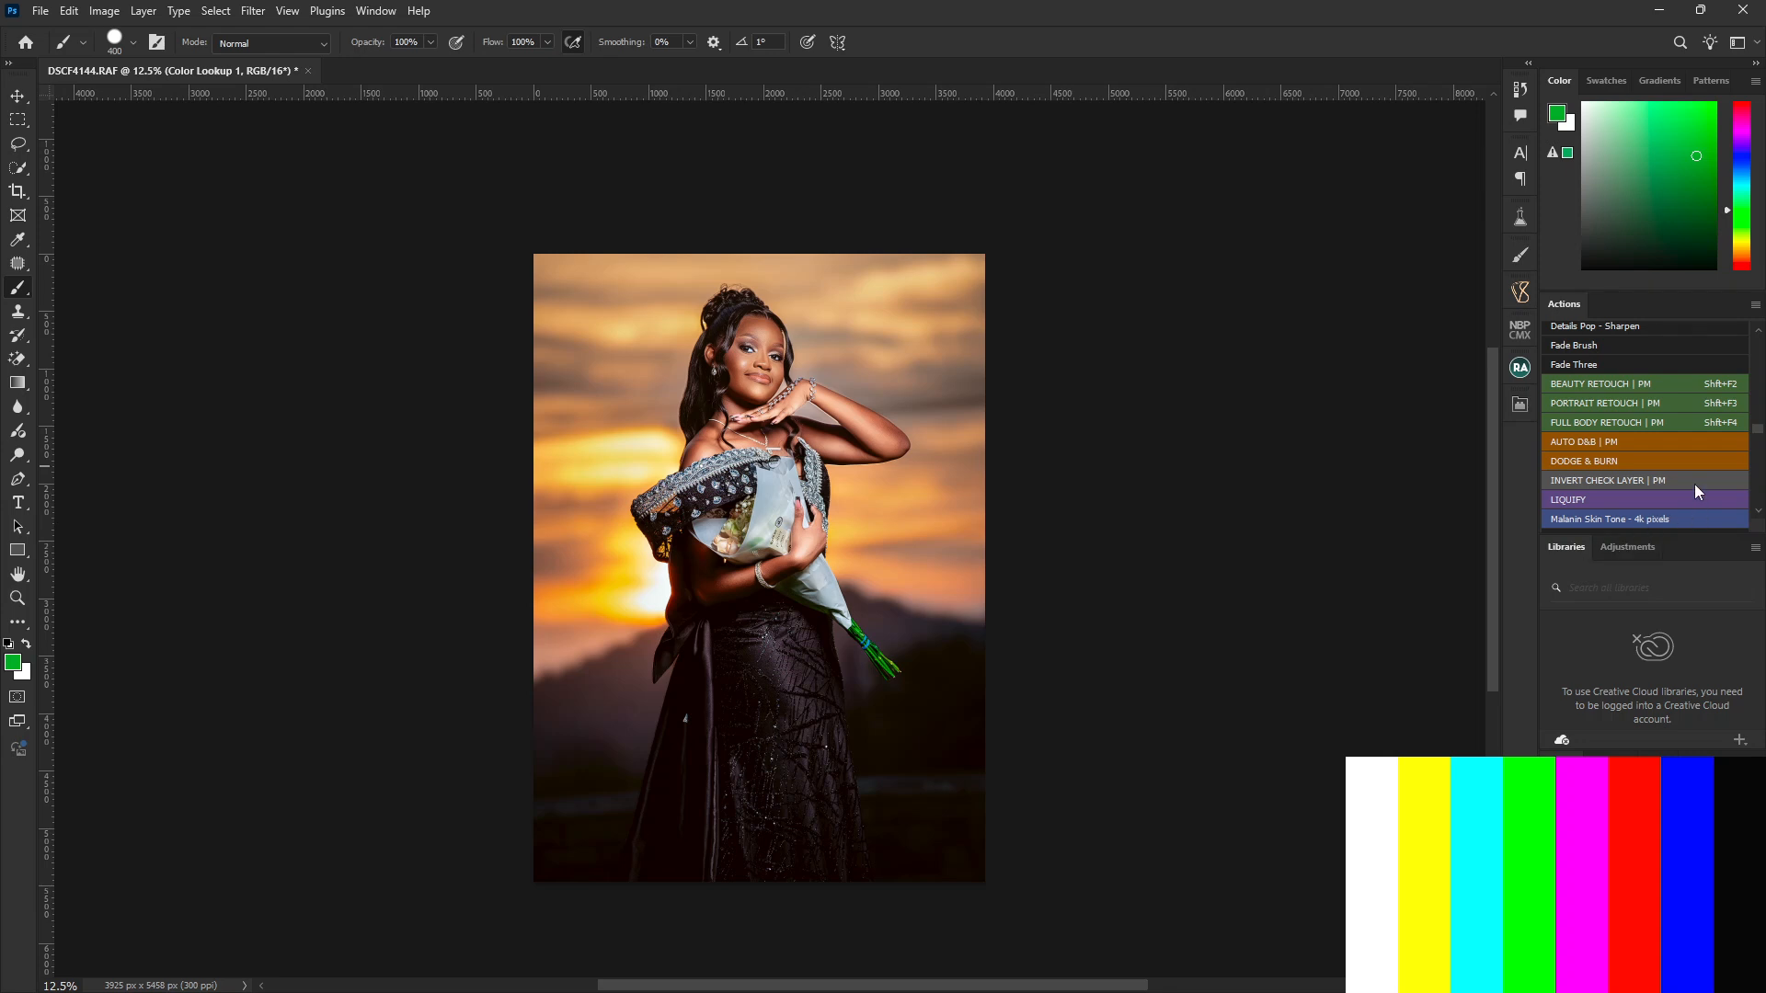
Step: Run the Contrast Skin action on the graded portrait and close its painting instructions
drag(1758, 430, 1747, 267)
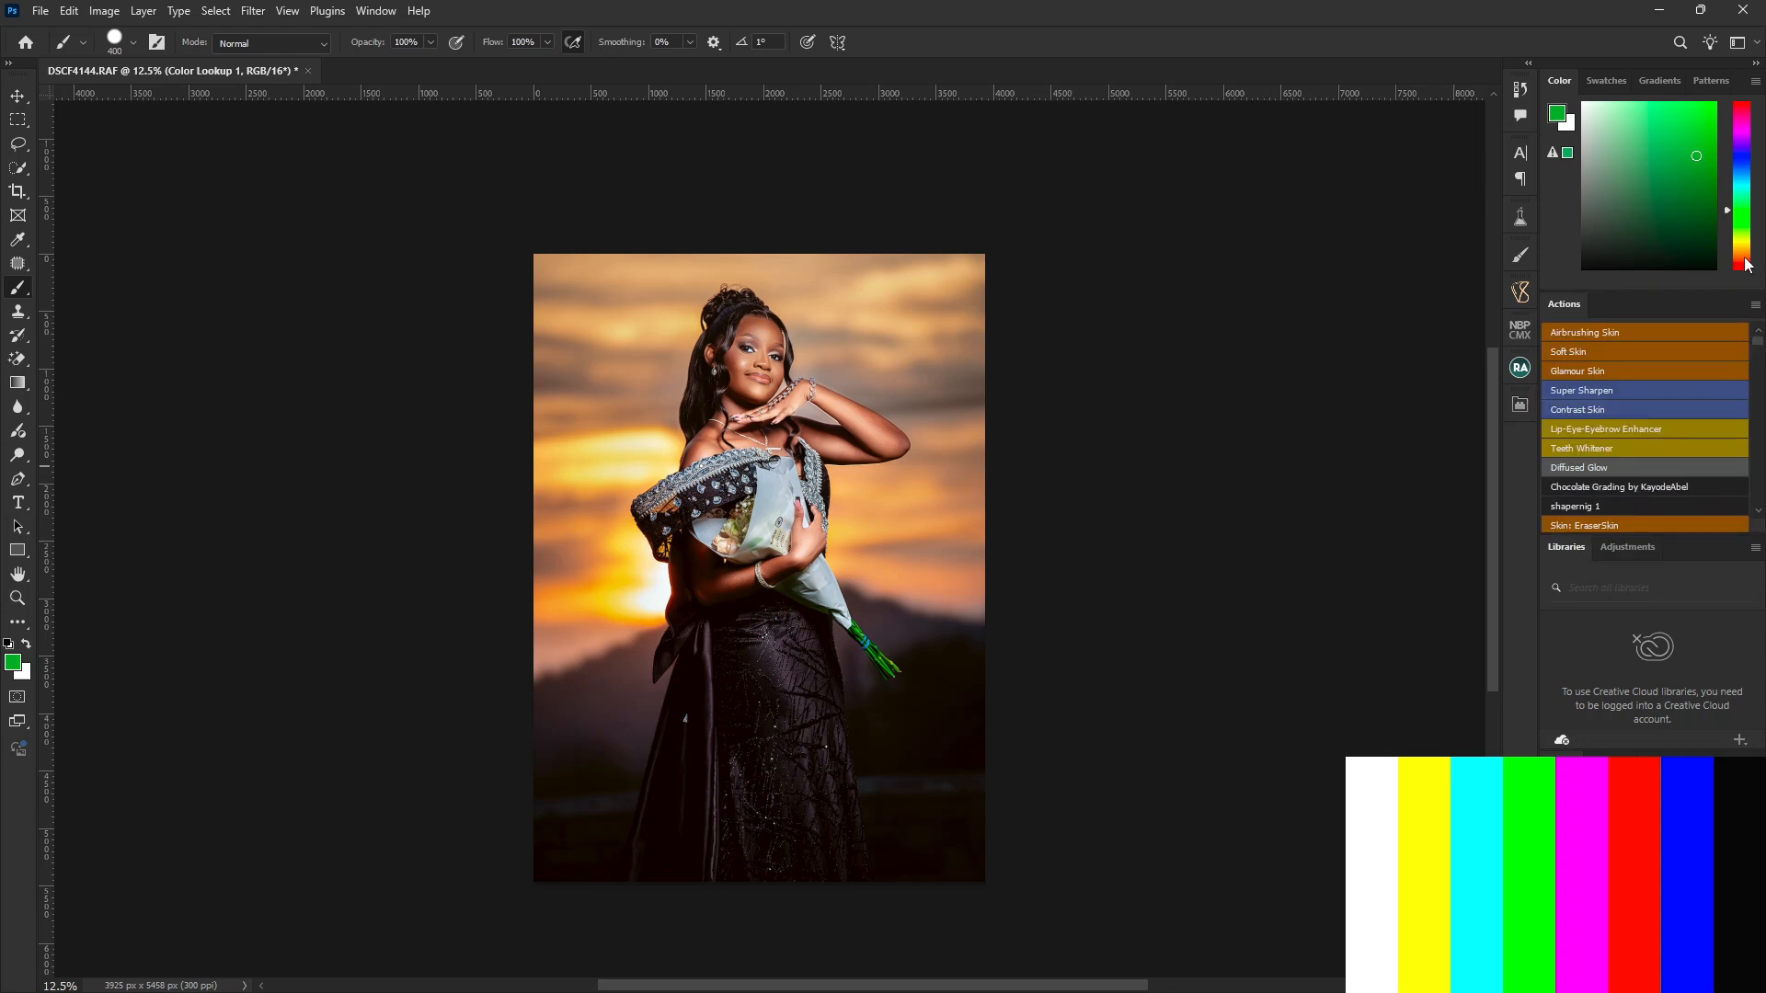
click(1569, 411)
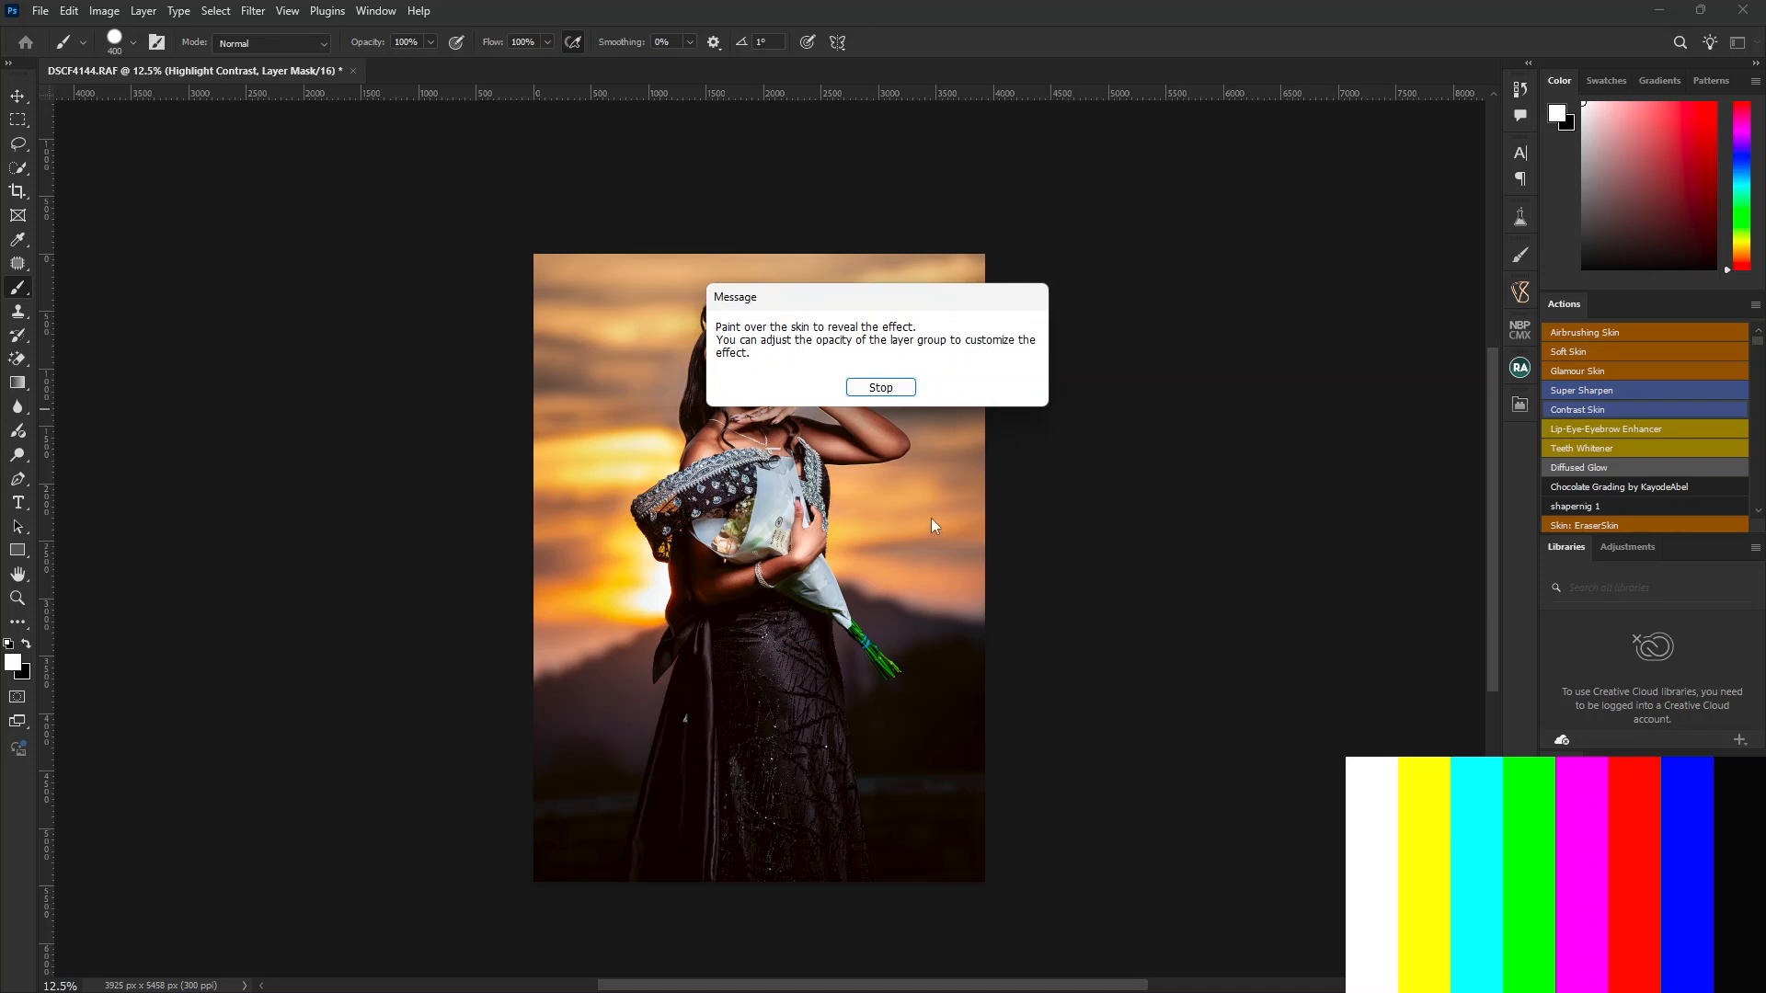
click(880, 383)
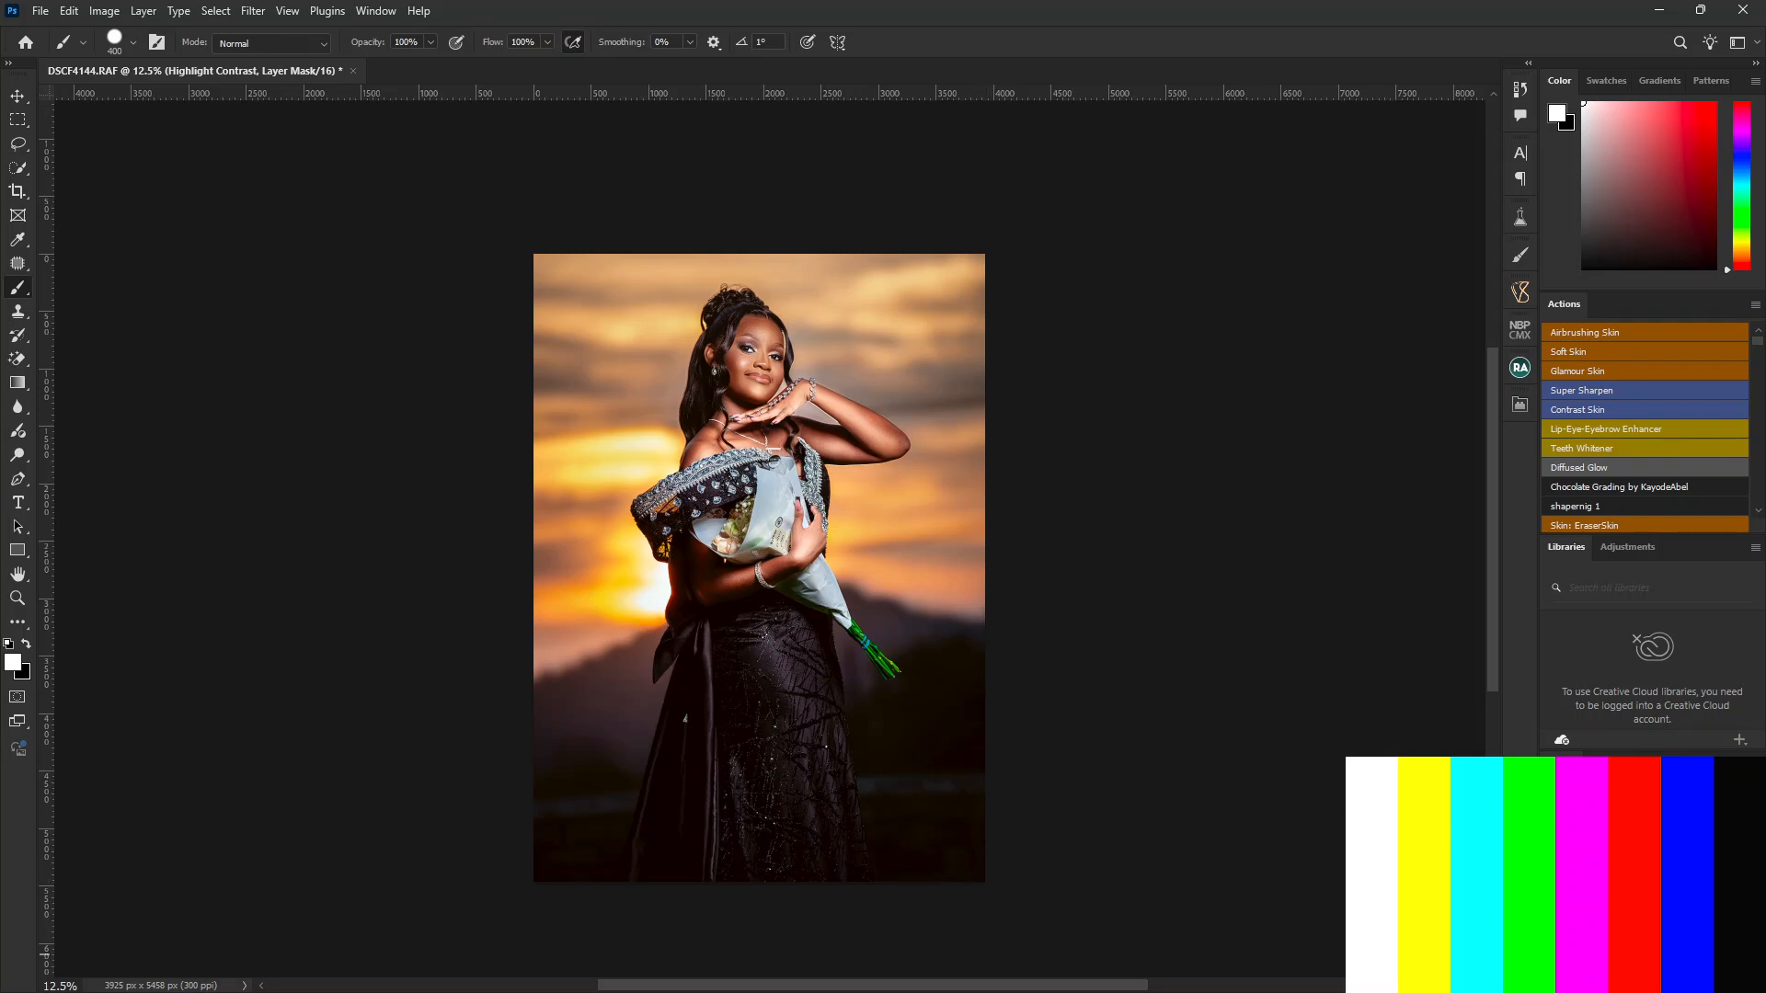
Step: Compare the whole portrait repeatedly with and without the colour grading
click(1552, 963)
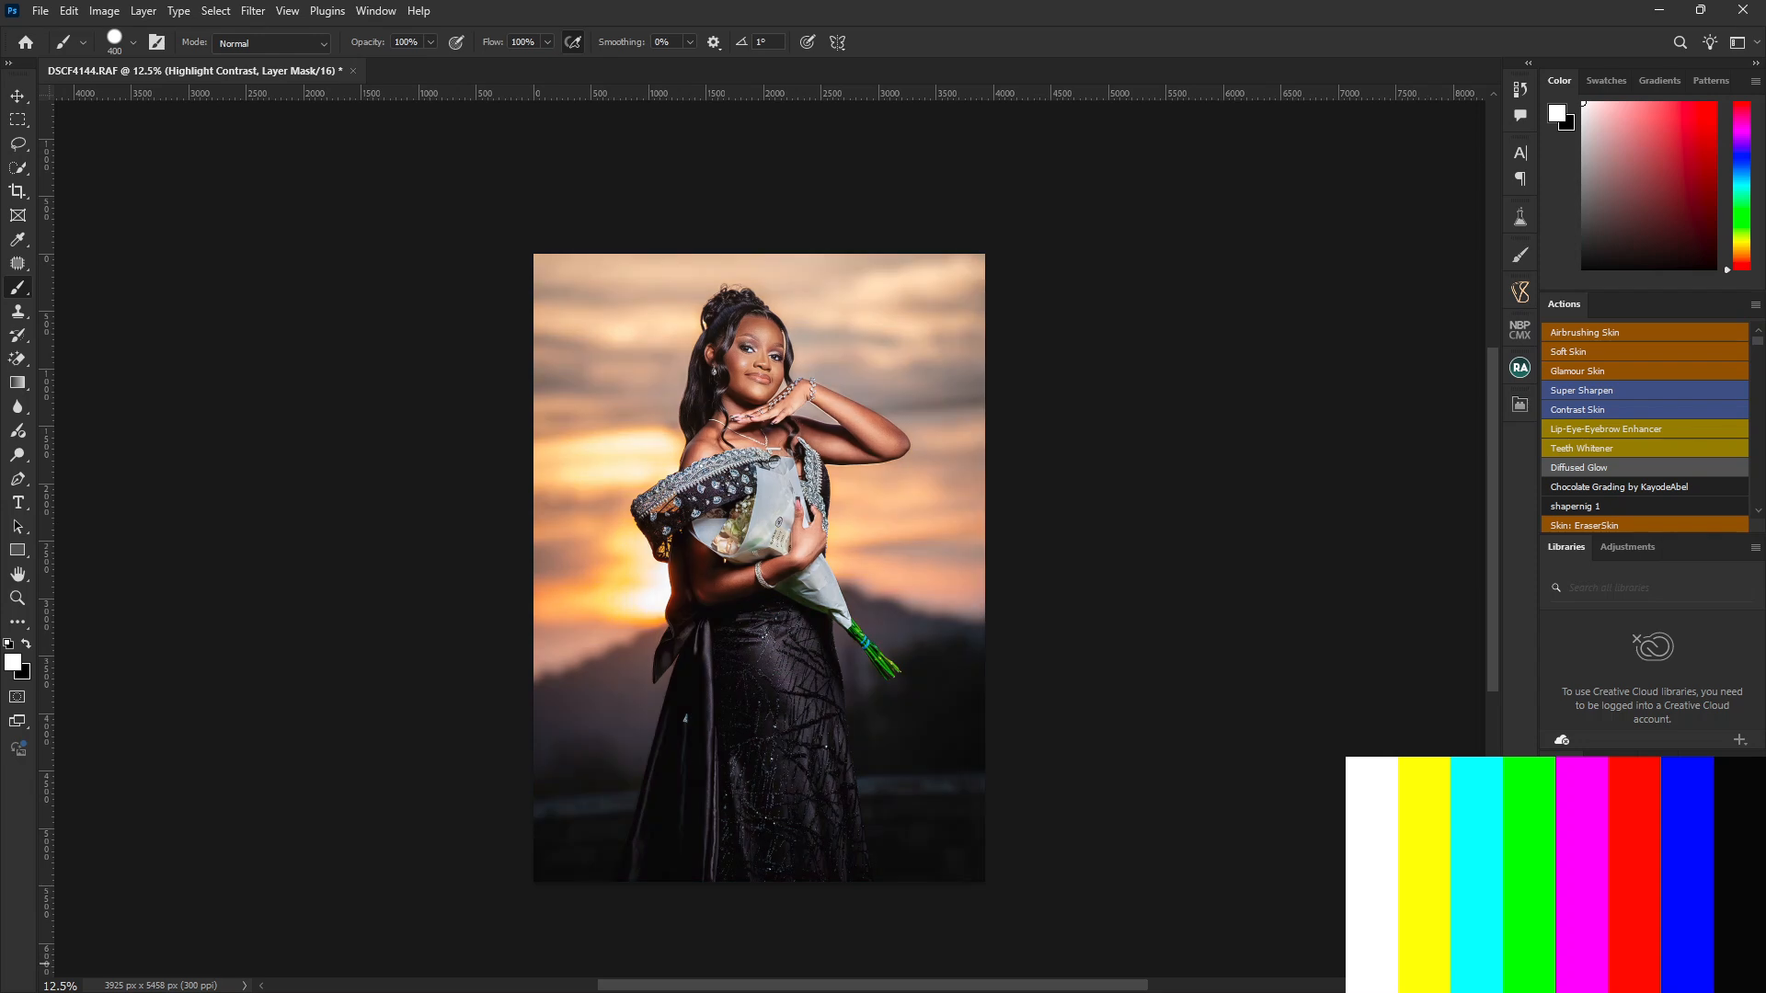
click(1553, 962)
click(1553, 962)
click(1552, 963)
click(1553, 963)
click(1552, 963)
click(1553, 963)
click(1553, 963)
click(1552, 963)
click(1553, 963)
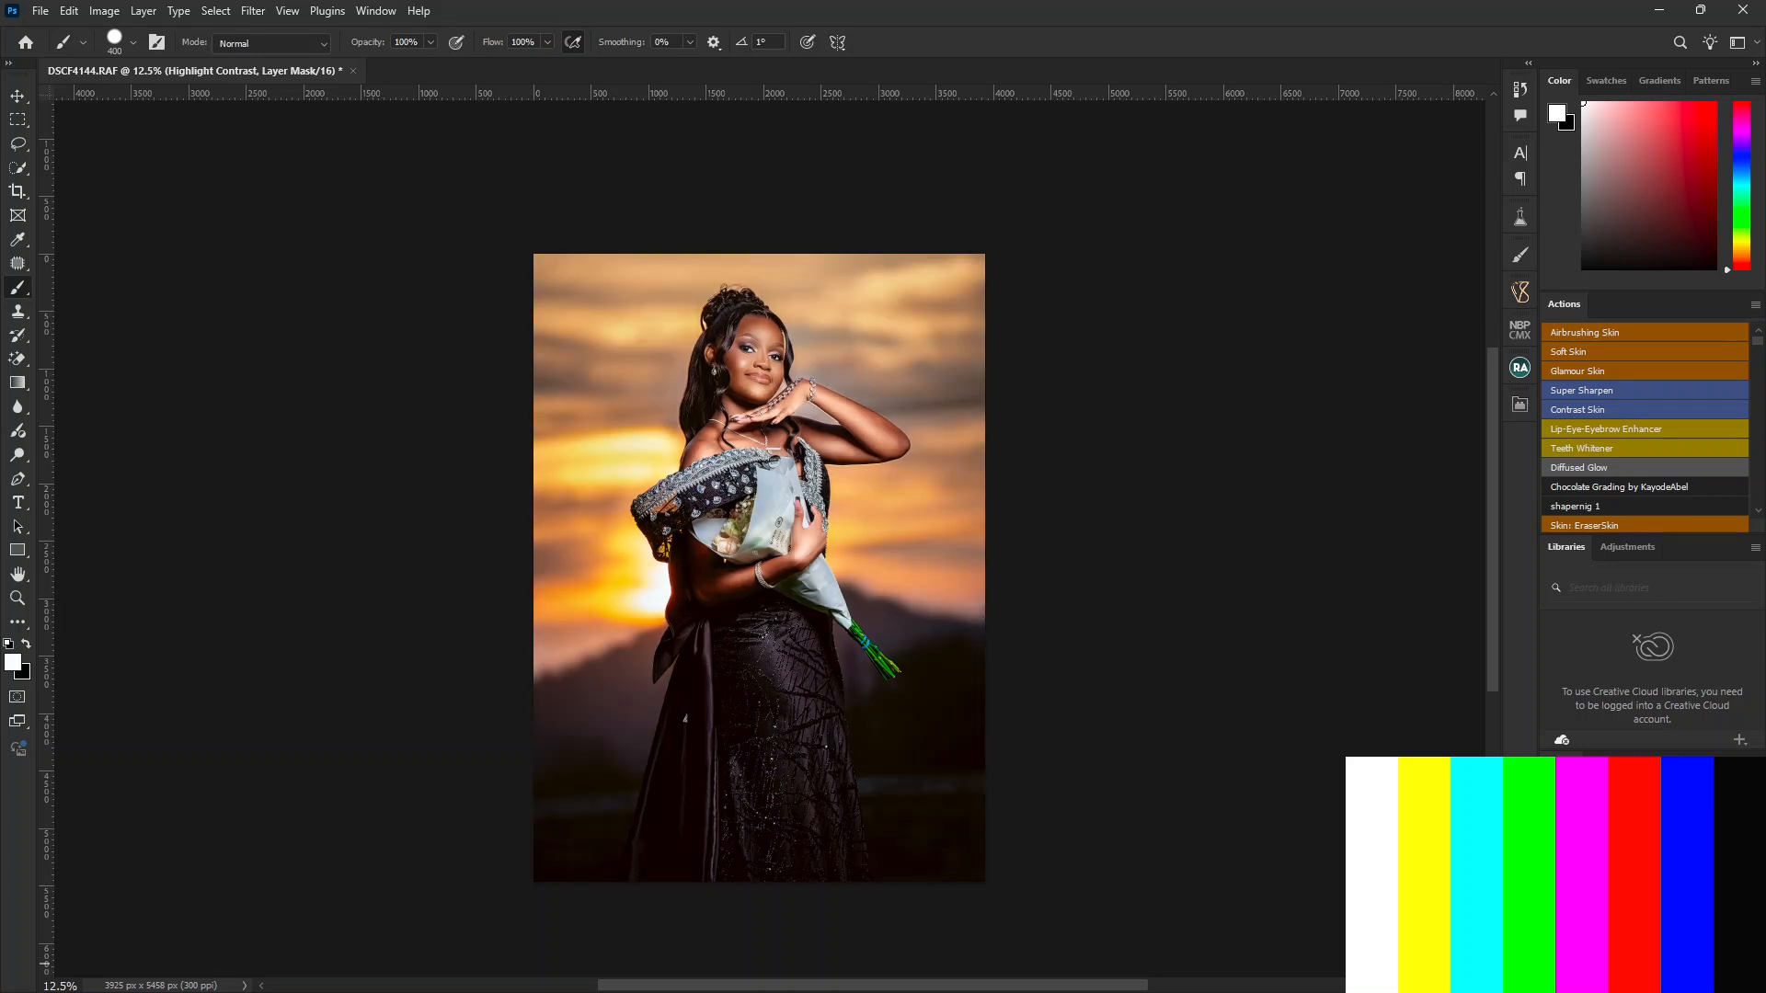
click(1553, 963)
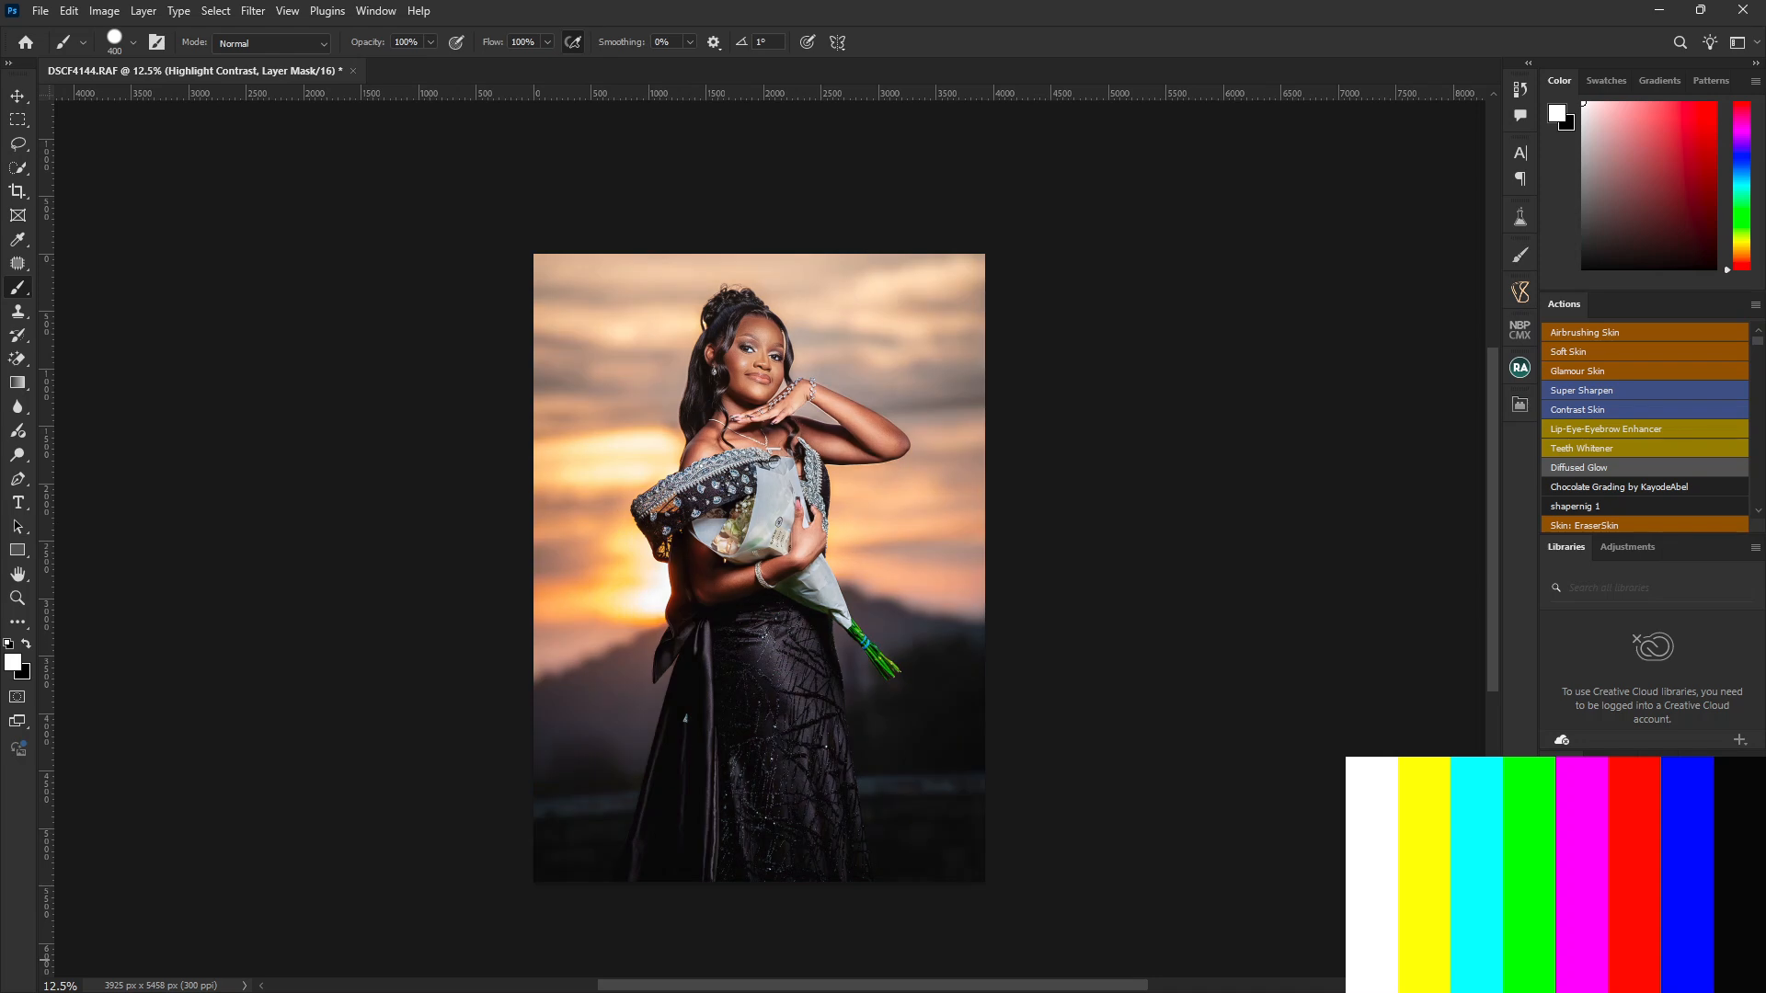
click(1552, 959)
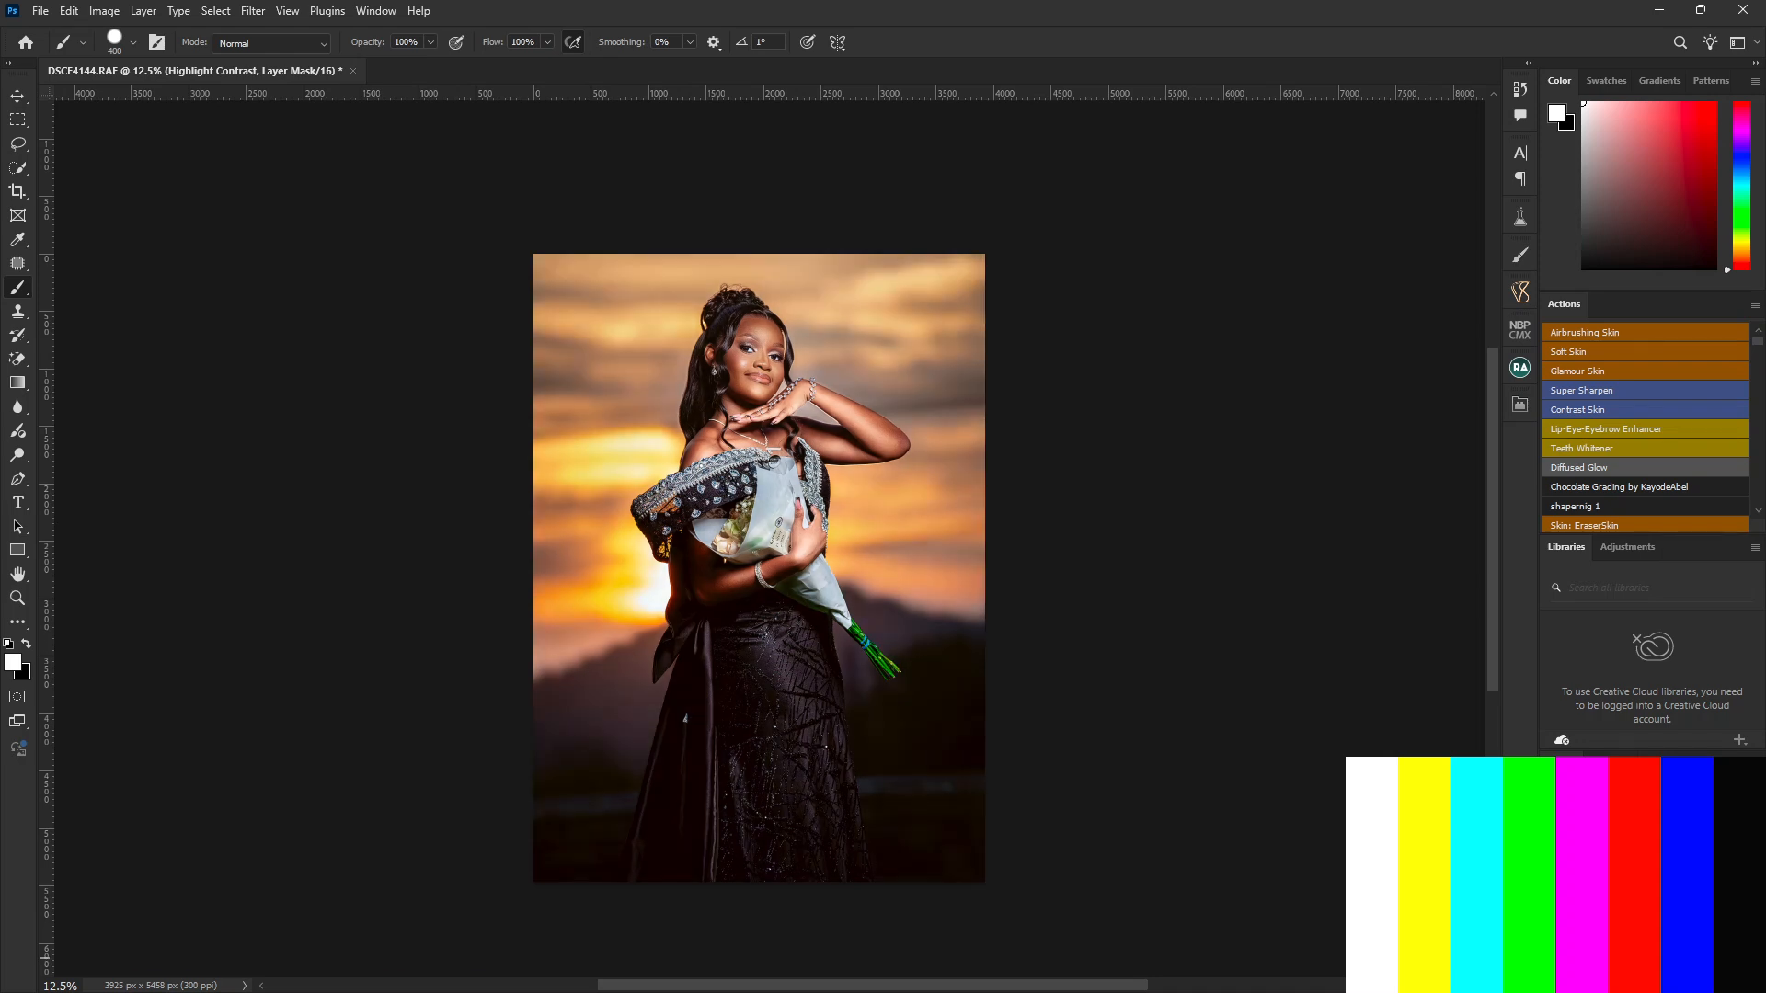
mouse_move(1553, 991)
scroll(703, 608, up, 4)
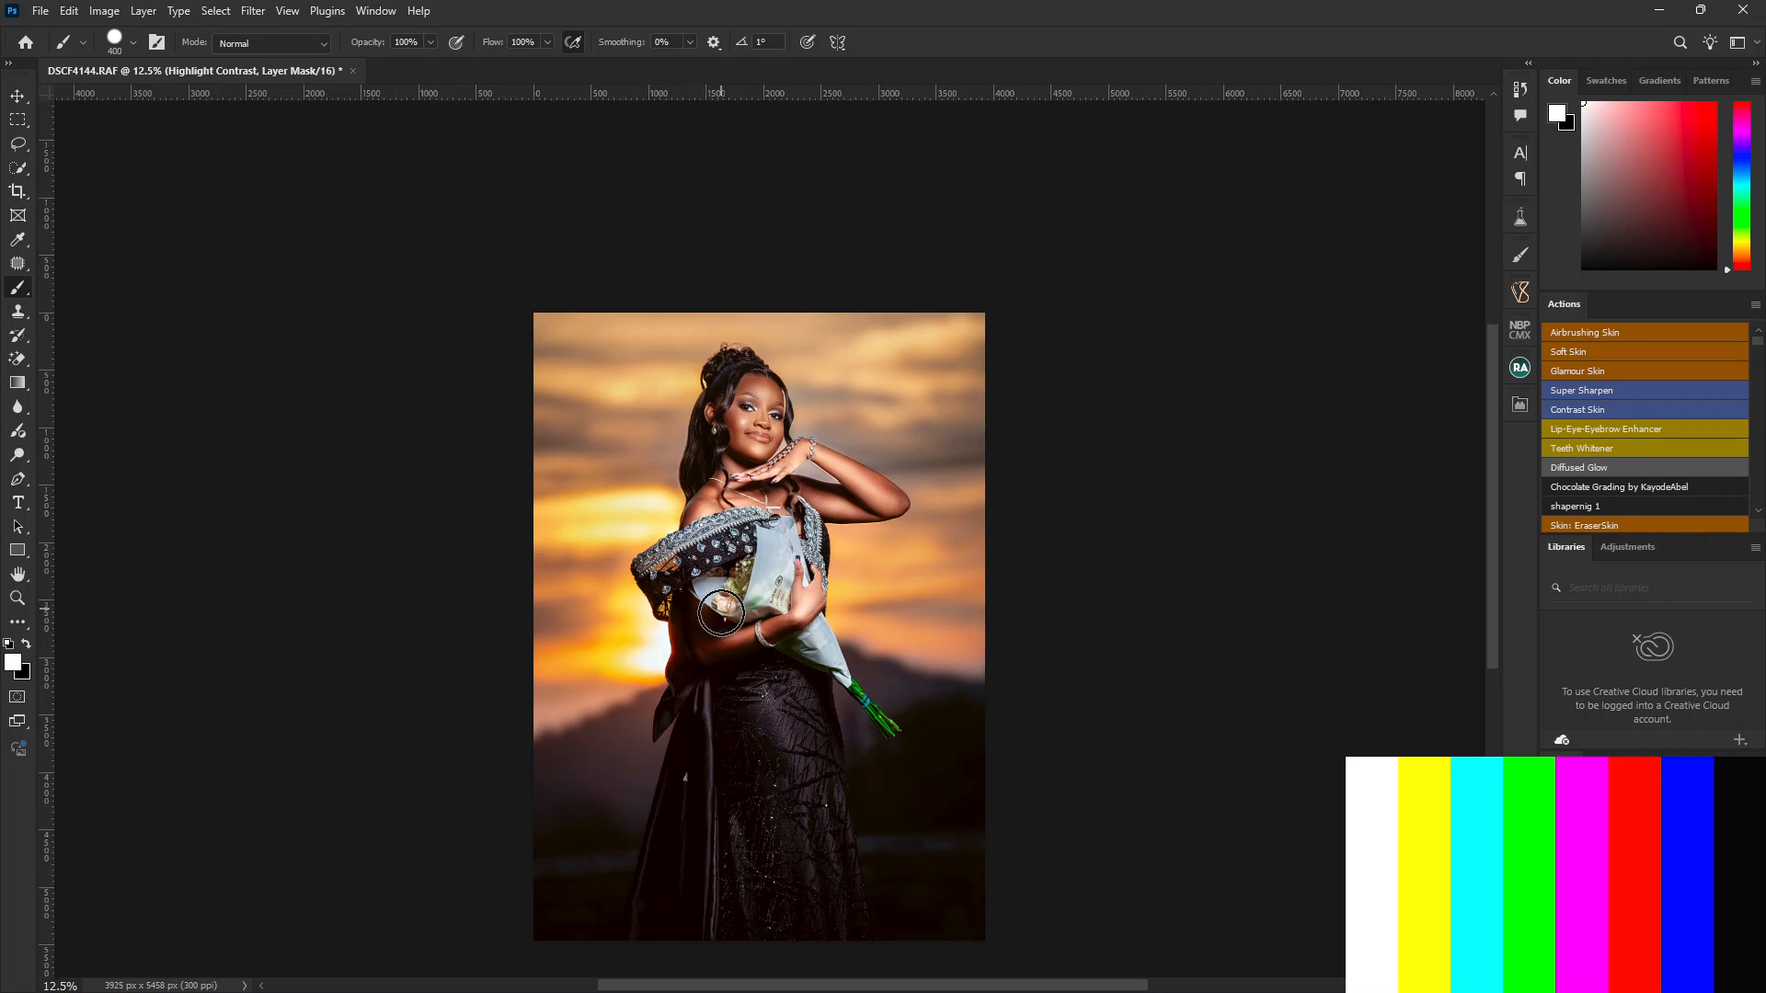
scroll(721, 616, down, 4)
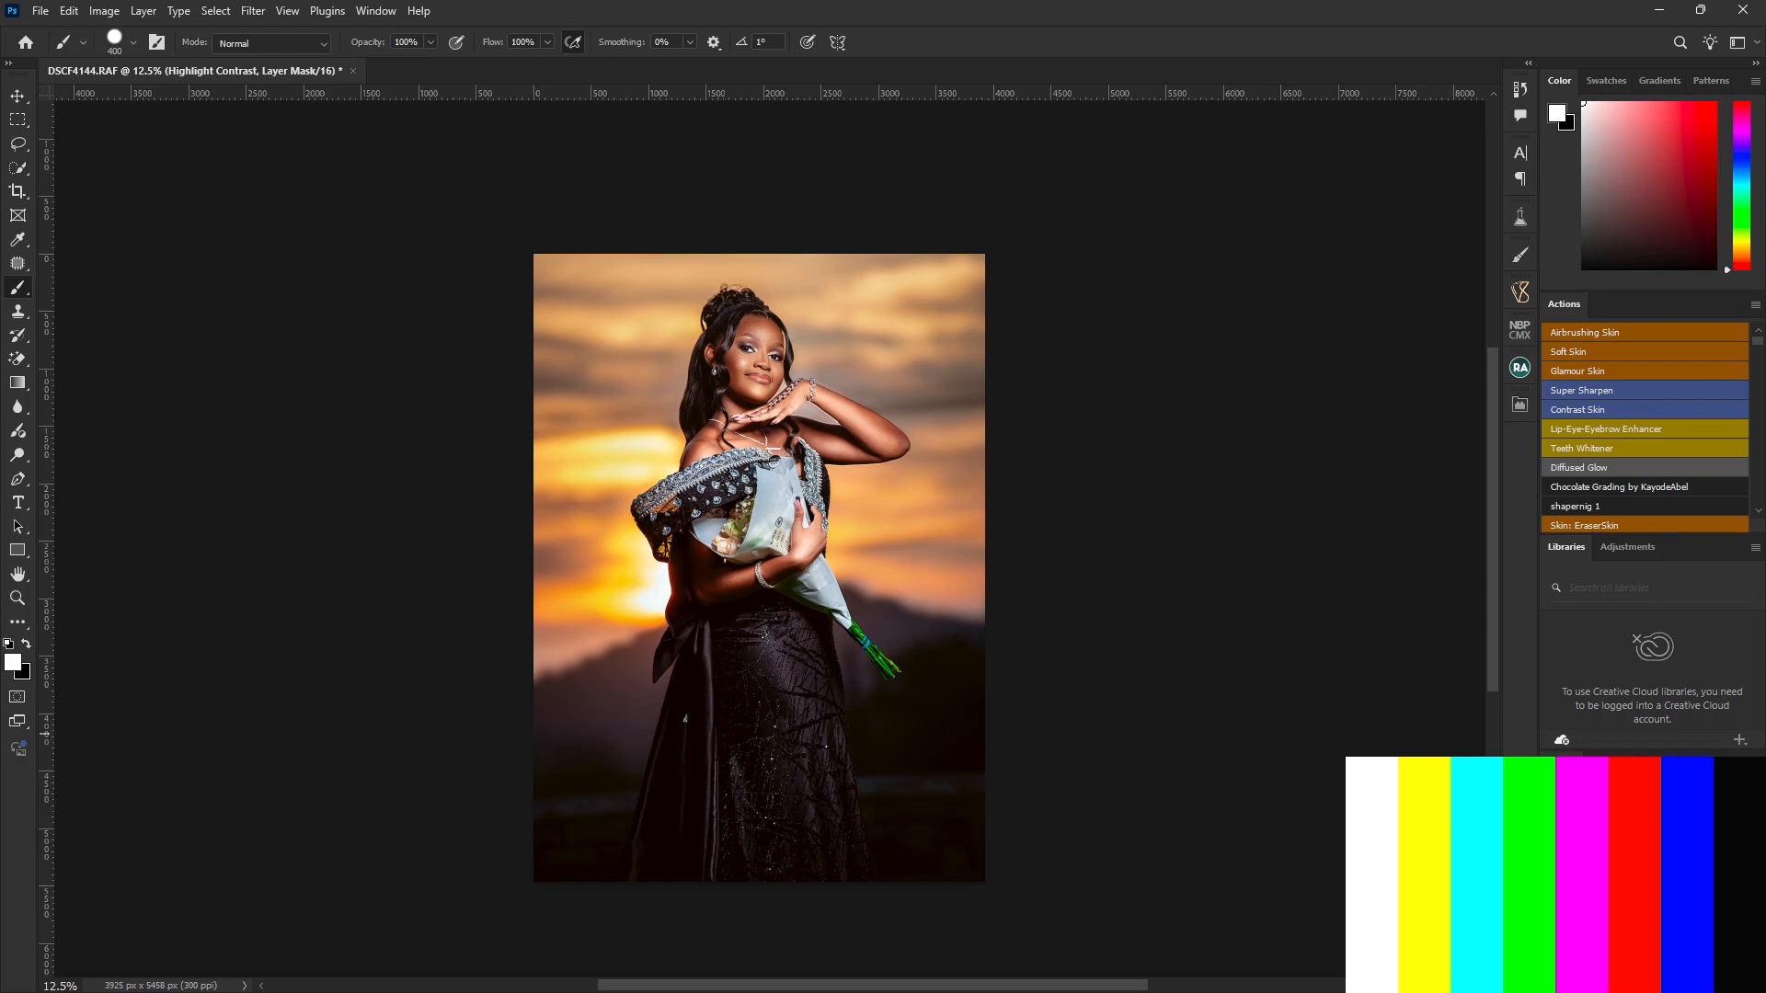